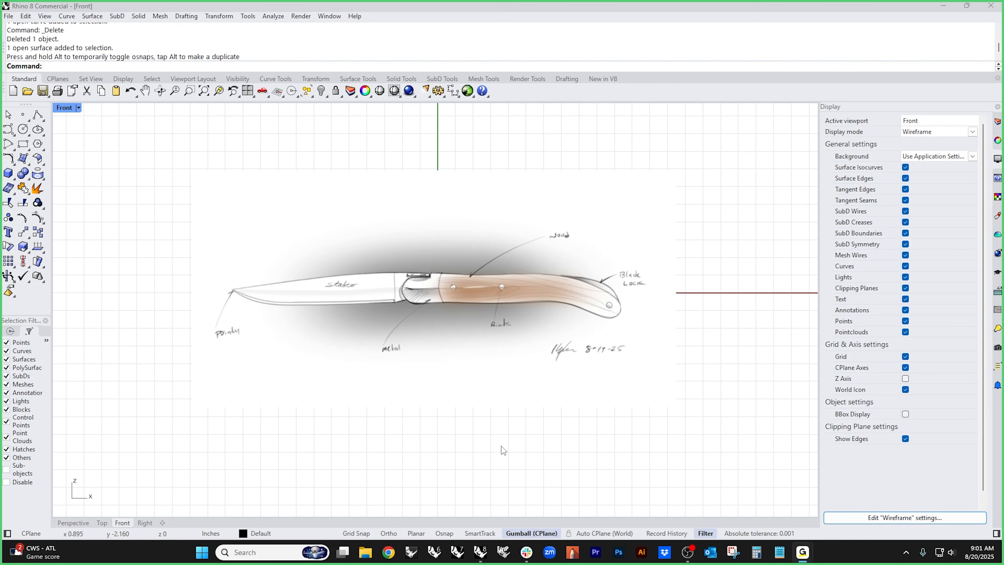
{"action": "scroll", "coordinate": [421, 285], "scroll_direction": "up", "scroll_amount": 2}
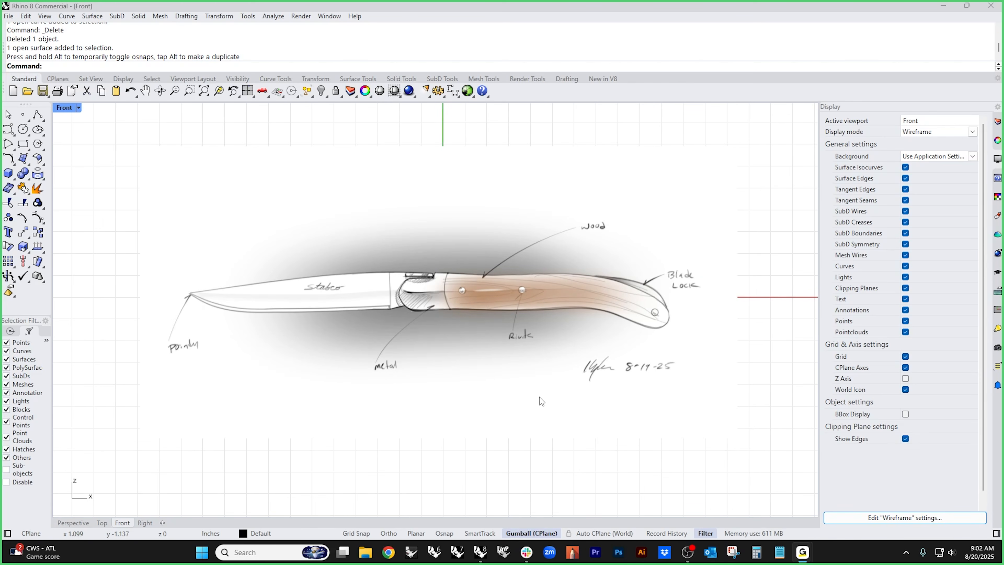
{"action": "scroll", "coordinate": [478, 345], "scroll_direction": "down", "scroll_amount": 2}
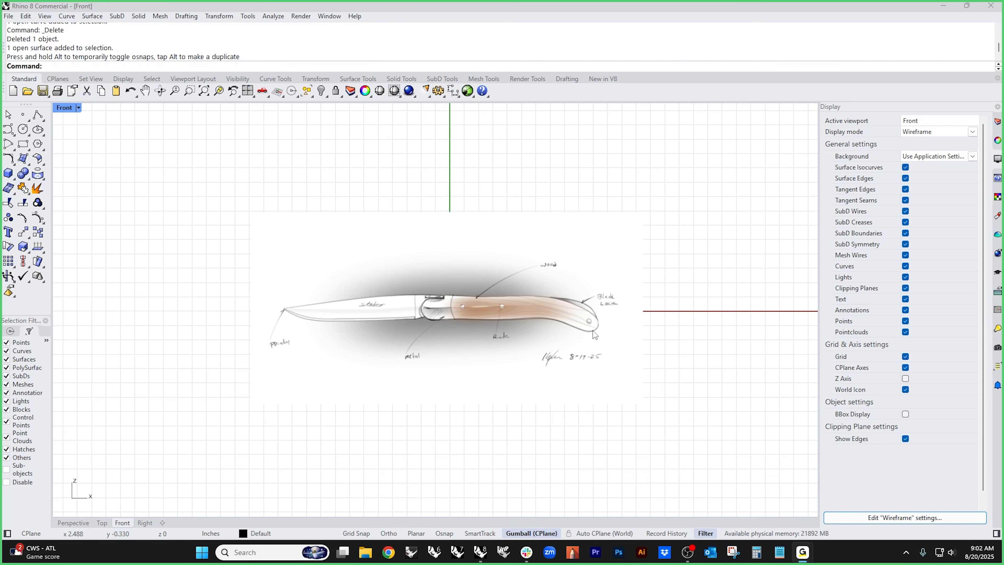
{"action": "scroll", "coordinate": [507, 315], "scroll_direction": "up", "scroll_amount": 4}
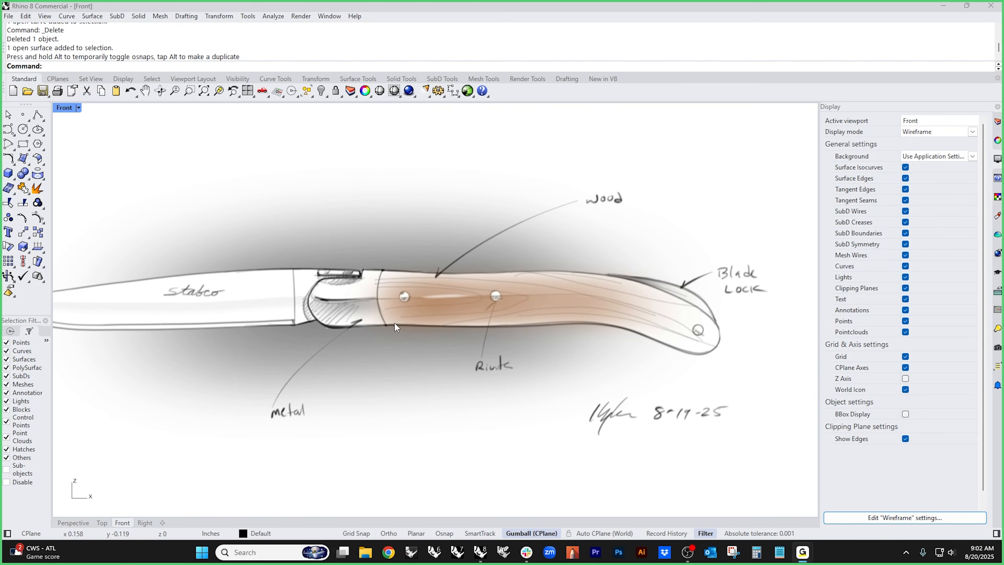
{"action": "scroll", "coordinate": [332, 293], "scroll_direction": "down", "scroll_amount": 3}
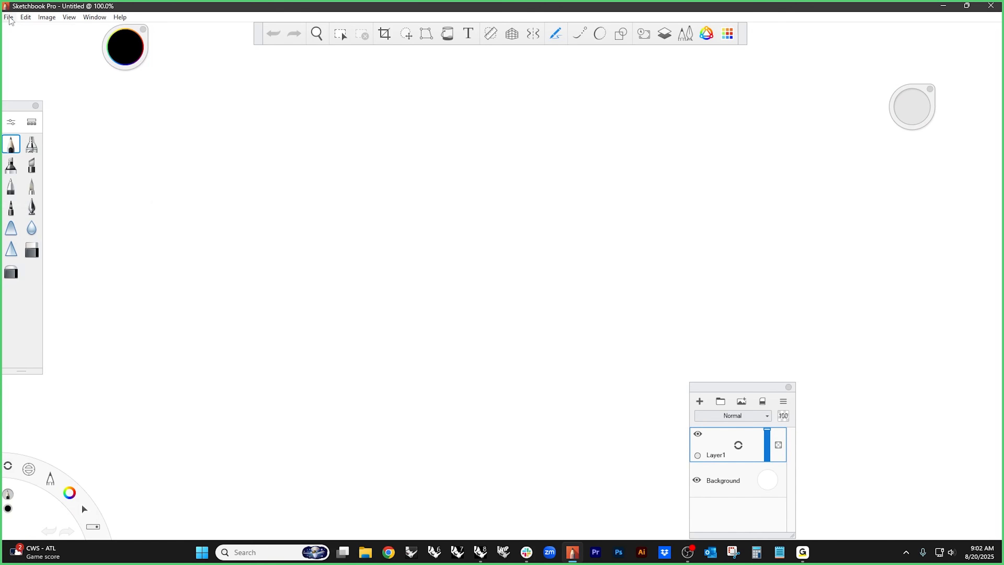
- Open the knife sketch image stabco.jpg in Sketchbook Pro
{"action": "left_click", "coordinate": [5, 17]}
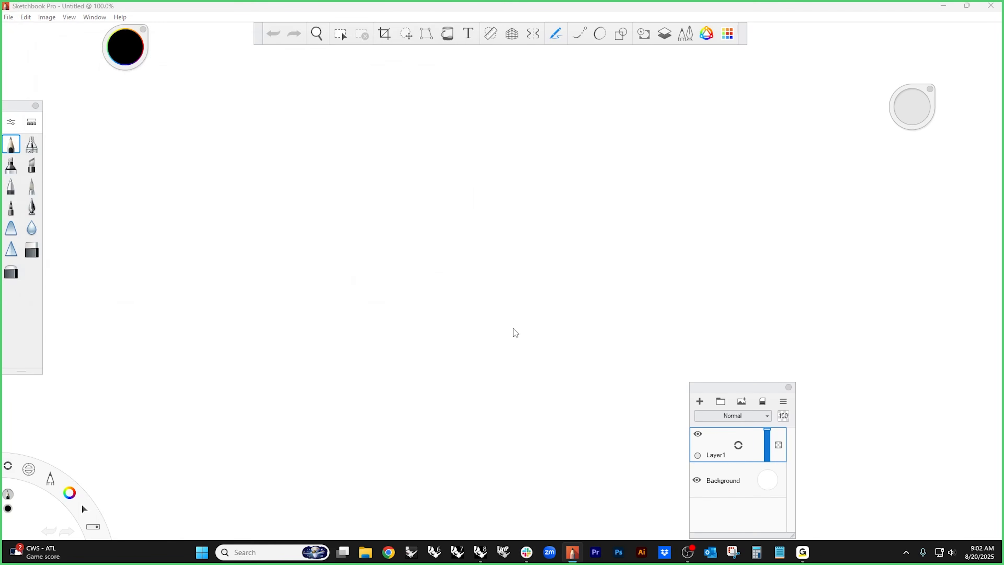
{"action": "scroll", "coordinate": [294, 212], "scroll_direction": "down", "scroll_amount": 10}
{"action": "double_click", "coordinate": [330, 224]}
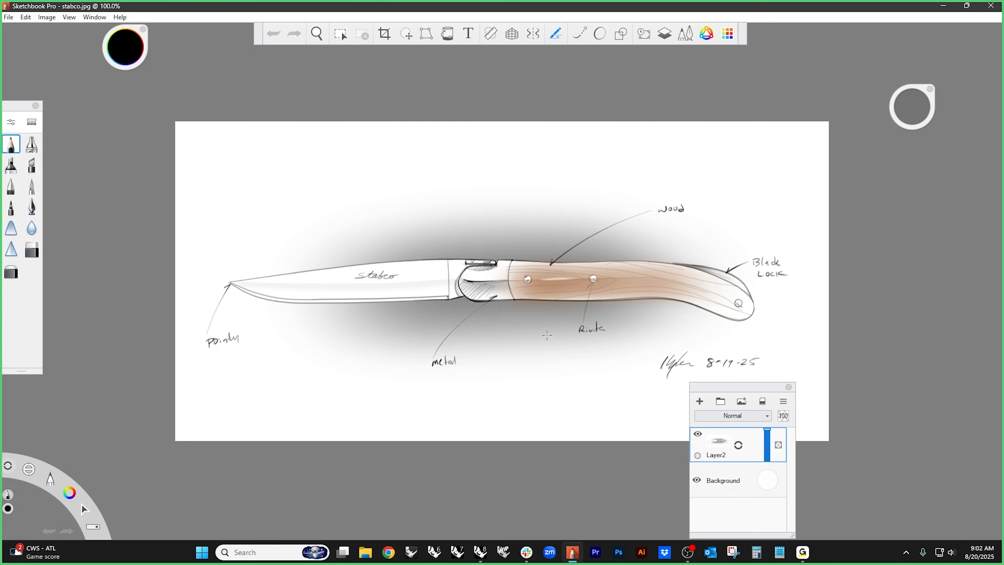
- Set the drawing colour to red and sketch a long rounded tube with cross-sections and lengthwise guide lines above the knife handle
{"action": "left_click_drag", "start_coordinate": [70, 493], "coordinate": [46, 470]}
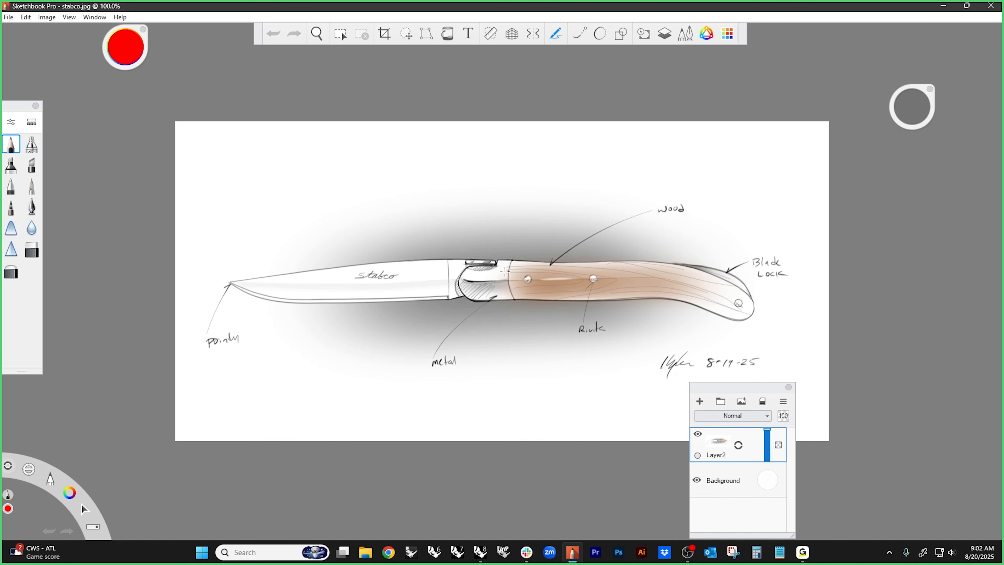
{"action": "mouse_move", "coordinate": [469, 228]}
{"action": "left_mouse_down"}
{"action": "mouse_move", "coordinate": [500, 186]}
{"action": "mouse_move", "coordinate": [443, 232]}
{"action": "left_mouse_up"}
{"action": "mouse_move", "coordinate": [483, 182]}
{"action": "left_mouse_down"}
{"action": "mouse_move", "coordinate": [473, 233]}
{"action": "mouse_move", "coordinate": [547, 164]}
{"action": "mouse_move", "coordinate": [688, 141]}
{"action": "mouse_move", "coordinate": [690, 173]}
{"action": "left_mouse_up"}
{"action": "left_click_drag", "start_coordinate": [483, 233], "coordinate": [721, 170]}
{"action": "left_click_drag", "start_coordinate": [624, 194], "coordinate": [591, 154]}
{"action": "left_click_drag", "start_coordinate": [428, 214], "coordinate": [728, 160]}
{"action": "left_click_drag", "start_coordinate": [492, 181], "coordinate": [469, 231]}
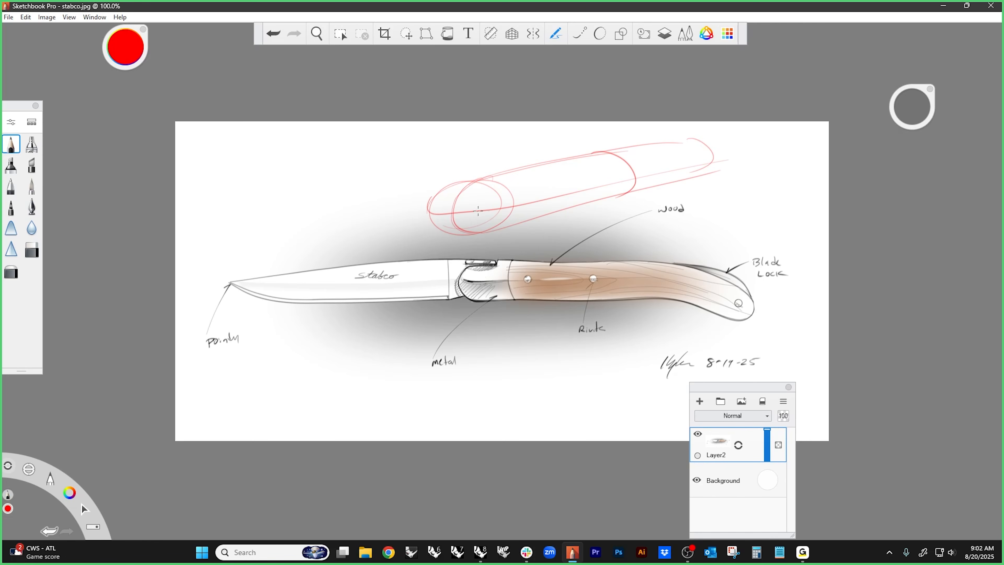
{"action": "left_click_drag", "start_coordinate": [442, 193], "coordinate": [629, 187]}
{"action": "mouse_move", "coordinate": [668, 143]}
{"action": "left_mouse_down"}
{"action": "mouse_move", "coordinate": [700, 139]}
{"action": "mouse_move", "coordinate": [715, 169]}
{"action": "mouse_move", "coordinate": [691, 175]}
{"action": "mouse_move", "coordinate": [714, 149]}
{"action": "left_mouse_up"}
{"action": "left_click_drag", "start_coordinate": [421, 210], "coordinate": [738, 144]}
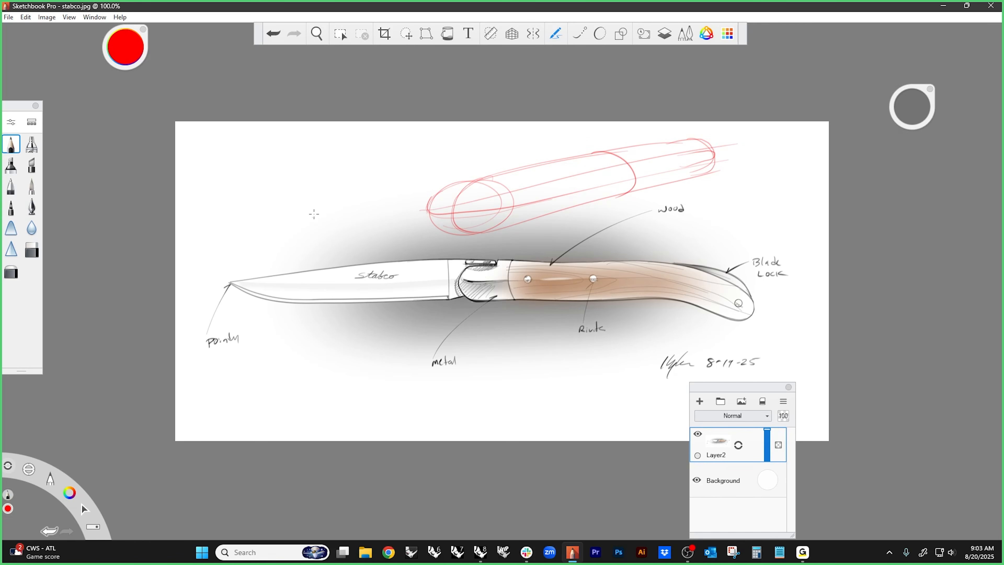
- Sketch a shorter rounded tube with cross-sections and a lengthwise guide line above the blade
{"action": "left_click_drag", "start_coordinate": [276, 188], "coordinate": [265, 214]}
{"action": "mouse_move", "coordinate": [350, 163]}
{"action": "left_mouse_down"}
{"action": "mouse_move", "coordinate": [374, 173]}
{"action": "mouse_move", "coordinate": [346, 175]}
{"action": "left_mouse_up"}
{"action": "left_click_drag", "start_coordinate": [295, 241], "coordinate": [370, 211]}
{"action": "mouse_move", "coordinate": [263, 191]}
{"action": "left_mouse_down"}
{"action": "mouse_move", "coordinate": [341, 166]}
{"action": "mouse_move", "coordinate": [394, 173]}
{"action": "mouse_move", "coordinate": [376, 216]}
{"action": "mouse_move", "coordinate": [300, 233]}
{"action": "mouse_move", "coordinate": [390, 192]}
{"action": "mouse_move", "coordinate": [342, 185]}
{"action": "mouse_move", "coordinate": [276, 203]}
{"action": "left_mouse_up"}
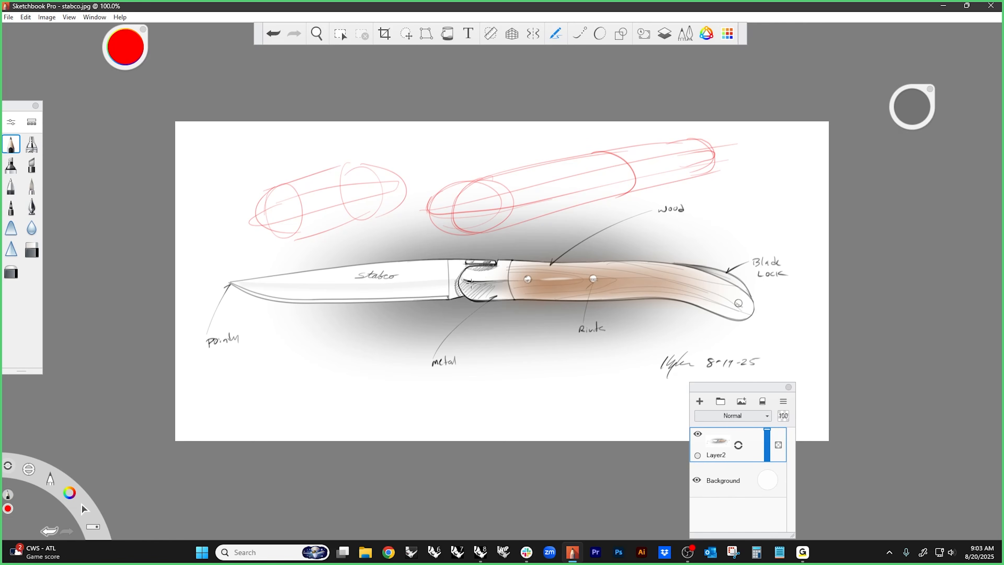
- Draw a red centreline along the knife handle with cross-section ellipses near both ends
{"action": "mouse_move", "coordinate": [460, 281]}
{"action": "left_mouse_down"}
{"action": "mouse_move", "coordinate": [592, 273]}
{"action": "mouse_move", "coordinate": [702, 288]}
{"action": "mouse_move", "coordinate": [763, 321]}
{"action": "mouse_move", "coordinate": [749, 295]}
{"action": "left_mouse_up"}
{"action": "mouse_move", "coordinate": [517, 268]}
{"action": "left_mouse_down"}
{"action": "mouse_move", "coordinate": [499, 297]}
{"action": "mouse_move", "coordinate": [520, 295]}
{"action": "left_mouse_up"}
{"action": "left_click_drag", "start_coordinate": [740, 291], "coordinate": [726, 315]}
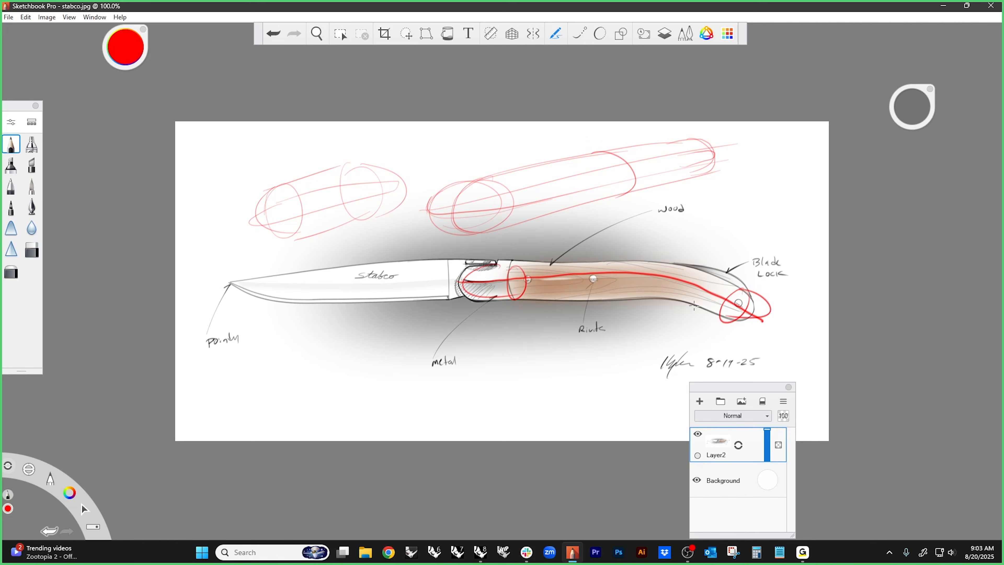
- Sketch a rounded tube with end caps and a cross-section ellipse below the blade
{"action": "mouse_move", "coordinate": [317, 361]}
{"action": "left_mouse_down"}
{"action": "mouse_move", "coordinate": [336, 386]}
{"action": "mouse_move", "coordinate": [300, 369]}
{"action": "mouse_move", "coordinate": [437, 339]}
{"action": "left_mouse_up"}
{"action": "left_click_drag", "start_coordinate": [439, 341], "coordinate": [459, 378]}
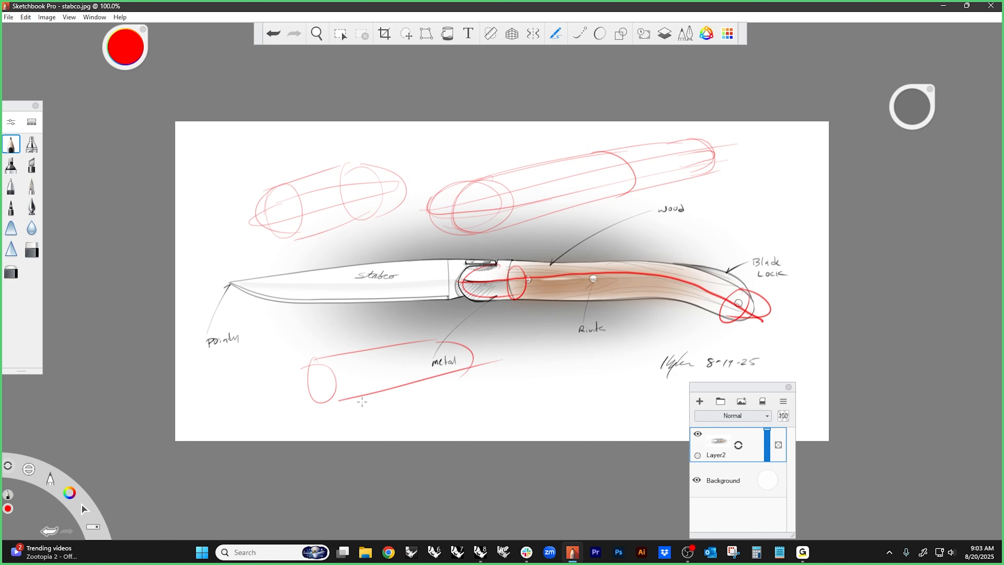
{"action": "mouse_move", "coordinate": [311, 364]}
{"action": "left_mouse_down"}
{"action": "mouse_move", "coordinate": [297, 401]}
{"action": "mouse_move", "coordinate": [336, 402]}
{"action": "left_mouse_up"}
{"action": "mouse_move", "coordinate": [295, 391]}
{"action": "left_mouse_down"}
{"action": "mouse_move", "coordinate": [334, 382]}
{"action": "mouse_move", "coordinate": [322, 401]}
{"action": "mouse_move", "coordinate": [294, 408]}
{"action": "left_mouse_up"}
{"action": "left_click_drag", "start_coordinate": [438, 339], "coordinate": [454, 374]}
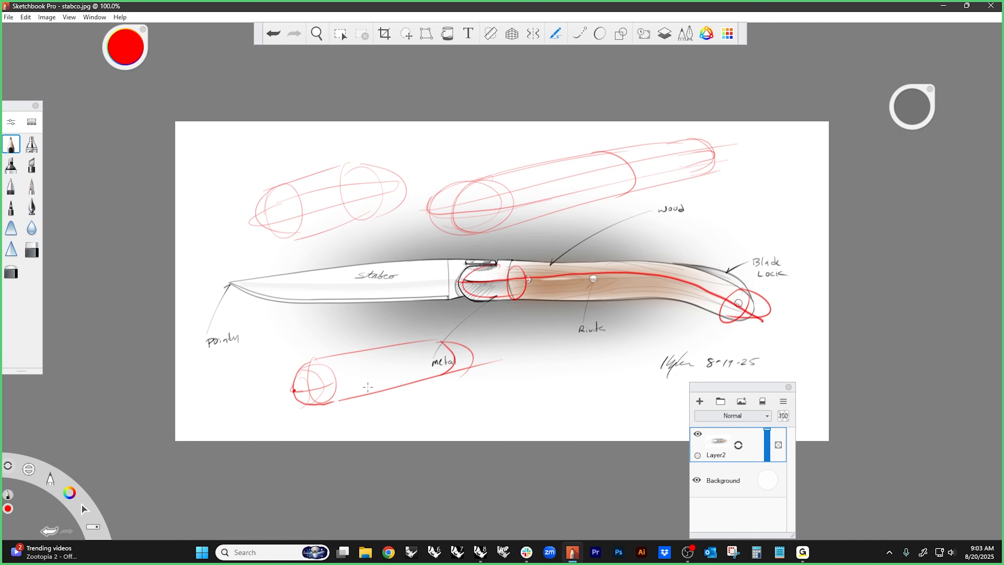
{"action": "mouse_move", "coordinate": [349, 333]}
{"action": "left_mouse_down"}
{"action": "mouse_move", "coordinate": [350, 357]}
{"action": "mouse_move", "coordinate": [354, 343]}
{"action": "left_mouse_up"}
{"action": "mouse_move", "coordinate": [287, 354]}
{"action": "left_mouse_down"}
{"action": "mouse_move", "coordinate": [302, 374]}
{"action": "mouse_move", "coordinate": [289, 372]}
{"action": "left_mouse_up"}
- Undo all the red strokes on the knife image
{"action": "key", "text": "ctrl+z"}
{"action": "key", "text": "ctrl+z"}
{"action": "key", "text": "ctrl+z"}
{"action": "key", "text": "ctrl+z"}
{"action": "key", "text": "ctrl+z"}
{"action": "key", "text": "ctrl+z"}
{"action": "key", "text": "ctrl+z"}
{"action": "key", "text": "ctrl+z"}
{"action": "key", "text": "ctrl+z"}
{"action": "key", "text": "ctrl+z"}
{"action": "key", "text": "ctrl+z"}
{"action": "key", "text": "ctrl+z"}
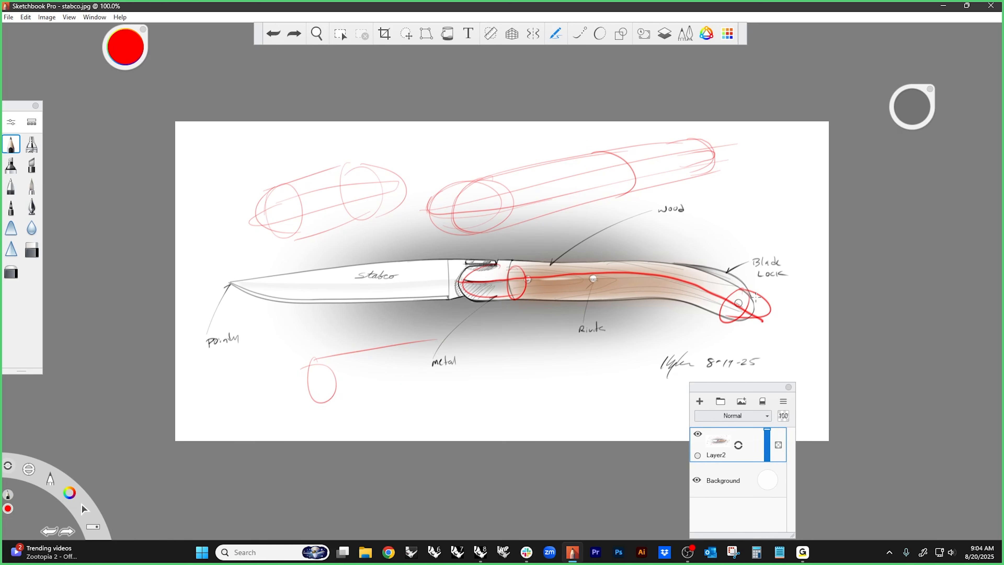
{"action": "key", "text": "ctrl+z"}
{"action": "key", "text": "ctrl+z"}
{"action": "key", "text": "ctrl+z"}
{"action": "key", "text": "ctrl+z"}
{"action": "key", "text": "ctrl+z"}
{"action": "key", "text": "ctrl+z"}
{"action": "key", "text": "ctrl+z"}
{"action": "key", "text": "ctrl+z"}
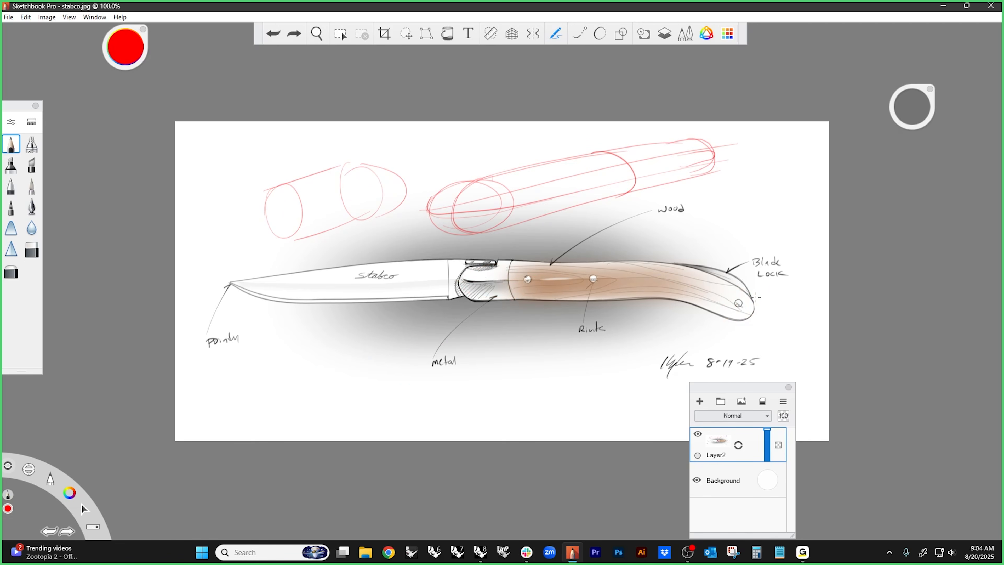
{"action": "key", "text": "ctrl+z"}
{"action": "key", "text": "ctrl+z"}
{"action": "key", "text": "ctrl+z"}
{"action": "key", "text": "ctrl+z"}
{"action": "key", "text": "ctrl+z"}
{"action": "key", "text": "ctrl+z"}
{"action": "key", "text": "ctrl+z"}
{"action": "key", "text": "ctrl+z"}
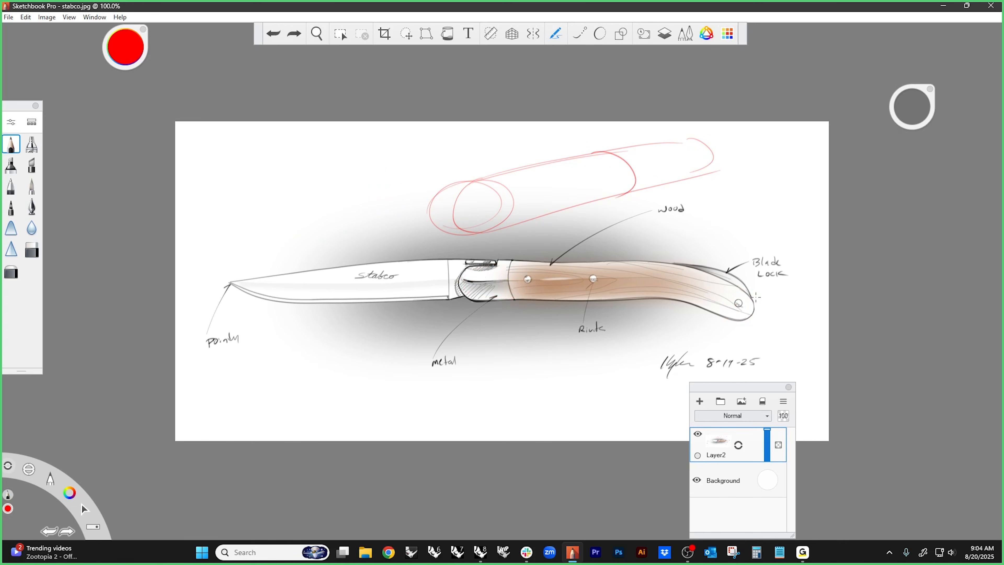
{"action": "key", "text": "ctrl+z"}
{"action": "key", "text": "ctrl+z"}
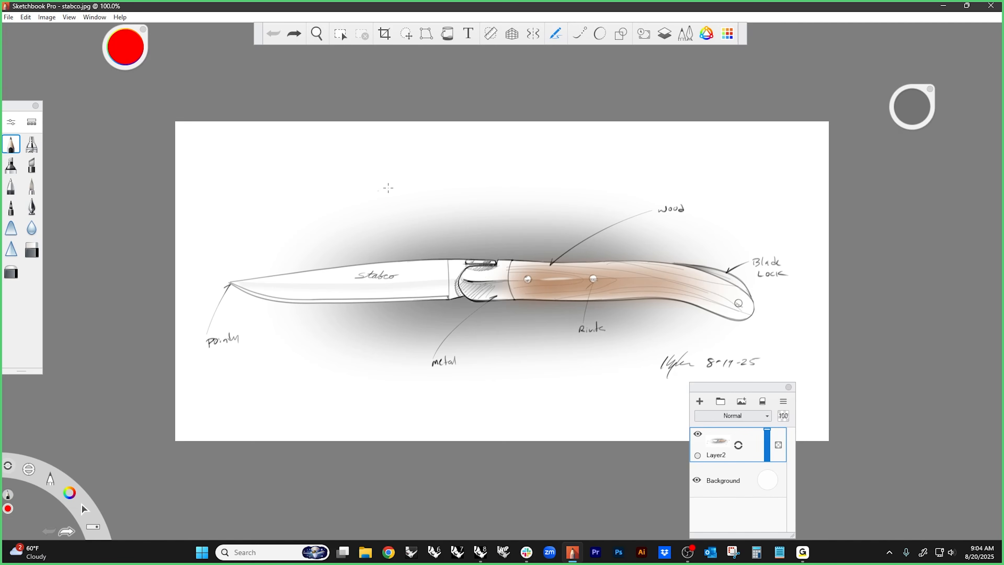
- Sketch a curved handle block above the knife with side walls, a lower edge and a dashed line along its side
{"action": "mouse_move", "coordinate": [406, 183]}
{"action": "left_mouse_down"}
{"action": "mouse_move", "coordinate": [403, 209]}
{"action": "mouse_move", "coordinate": [490, 173]}
{"action": "mouse_move", "coordinate": [564, 169]}
{"action": "mouse_move", "coordinate": [544, 149]}
{"action": "mouse_move", "coordinate": [468, 150]}
{"action": "mouse_move", "coordinate": [383, 200]}
{"action": "mouse_move", "coordinate": [393, 252]}
{"action": "left_mouse_up"}
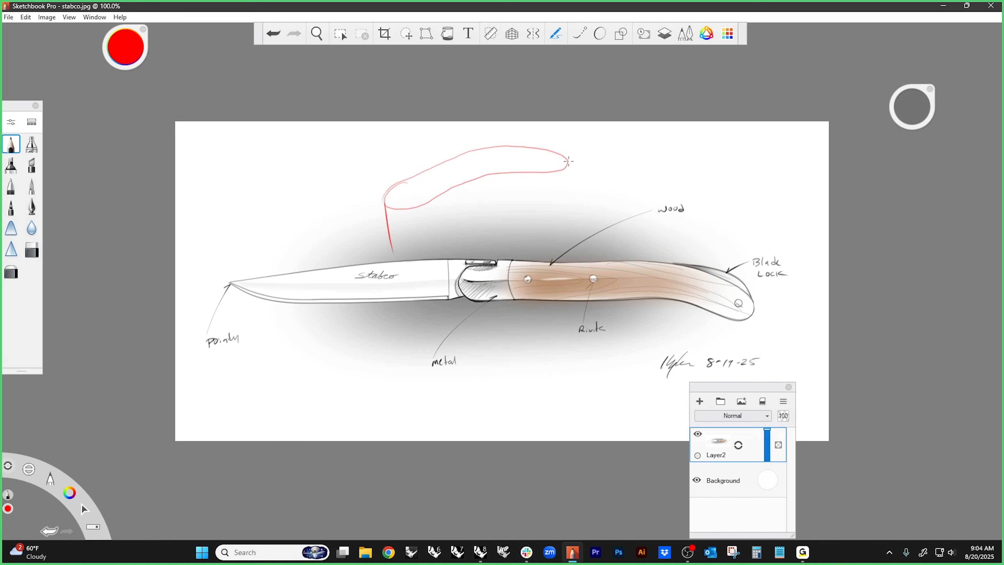
{"action": "left_click_drag", "start_coordinate": [568, 161], "coordinate": [567, 212]}
{"action": "left_click_drag", "start_coordinate": [394, 252], "coordinate": [561, 216]}
{"action": "left_click_drag", "start_coordinate": [471, 214], "coordinate": [480, 211]}
{"action": "left_click_drag", "start_coordinate": [488, 209], "coordinate": [493, 207]}
{"action": "left_click_drag", "start_coordinate": [506, 204], "coordinate": [513, 203]}
- Add short section lines down the side wall and across the top outline of the sketched handle block
{"action": "left_click_drag", "start_coordinate": [422, 209], "coordinate": [424, 246]}
{"action": "left_click_drag", "start_coordinate": [451, 193], "coordinate": [453, 236]}
{"action": "left_click_drag", "start_coordinate": [499, 180], "coordinate": [504, 212]}
{"action": "left_click_drag", "start_coordinate": [544, 175], "coordinate": [548, 219]}
{"action": "mouse_move", "coordinate": [405, 183]}
{"action": "left_mouse_down"}
{"action": "mouse_move", "coordinate": [406, 202]}
{"action": "mouse_move", "coordinate": [429, 195]}
{"action": "left_mouse_up"}
{"action": "left_click_drag", "start_coordinate": [464, 153], "coordinate": [467, 180]}
{"action": "left_click_drag", "start_coordinate": [496, 147], "coordinate": [497, 162]}
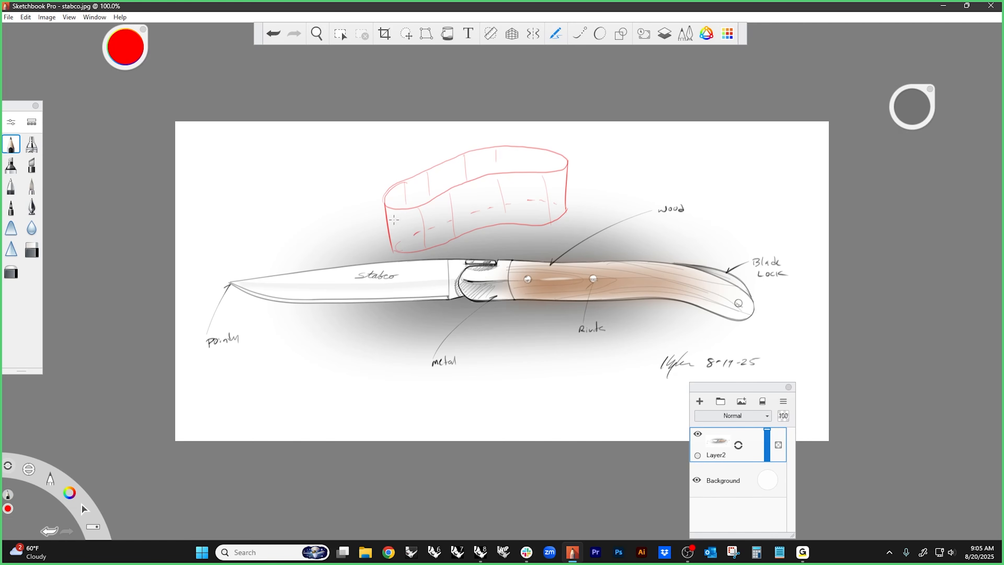
- Draw arrows pointing at both ends of the block's side wall and number the side surface 1 and the top surface 2
{"action": "left_click_drag", "start_coordinate": [356, 239], "coordinate": [393, 224]}
{"action": "left_click_drag", "start_coordinate": [390, 229], "coordinate": [378, 241]}
{"action": "mouse_move", "coordinate": [566, 183]}
{"action": "left_mouse_down"}
{"action": "mouse_move", "coordinate": [607, 170]}
{"action": "mouse_move", "coordinate": [567, 180]}
{"action": "mouse_move", "coordinate": [595, 183]}
{"action": "left_mouse_up"}
{"action": "left_click_drag", "start_coordinate": [516, 208], "coordinate": [524, 215]}
{"action": "left_click_drag", "start_coordinate": [499, 159], "coordinate": [508, 165]}
{"action": "left_click", "coordinate": [512, 163]}
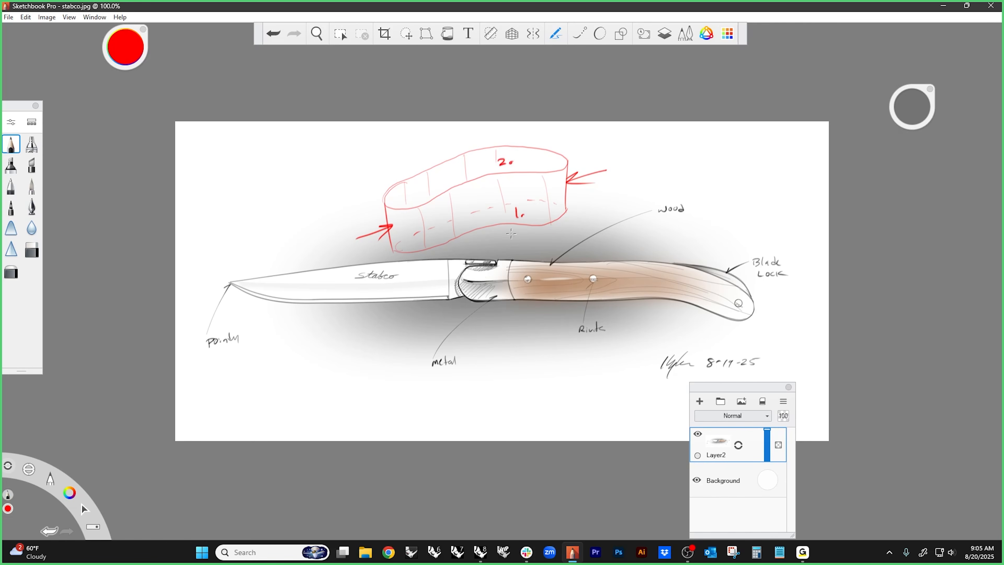
- Draw a crowned surface with arched sections over the block's top, point an arrow at it, and cross out the side surface
{"action": "mouse_move", "coordinate": [401, 178]}
{"action": "left_mouse_down"}
{"action": "mouse_move", "coordinate": [411, 171]}
{"action": "mouse_move", "coordinate": [416, 204]}
{"action": "left_mouse_up"}
{"action": "left_click_drag", "start_coordinate": [423, 169], "coordinate": [442, 200]}
{"action": "mouse_move", "coordinate": [456, 154]}
{"action": "left_mouse_down"}
{"action": "mouse_move", "coordinate": [474, 180]}
{"action": "mouse_move", "coordinate": [486, 146]}
{"action": "mouse_move", "coordinate": [548, 172]}
{"action": "mouse_move", "coordinate": [567, 158]}
{"action": "left_mouse_up"}
{"action": "mouse_move", "coordinate": [409, 173]}
{"action": "left_mouse_down"}
{"action": "mouse_move", "coordinate": [386, 195]}
{"action": "mouse_move", "coordinate": [495, 145]}
{"action": "mouse_move", "coordinate": [628, 141]}
{"action": "left_mouse_up"}
{"action": "mouse_move", "coordinate": [570, 151]}
{"action": "left_mouse_down"}
{"action": "mouse_move", "coordinate": [584, 141]}
{"action": "mouse_move", "coordinate": [591, 151]}
{"action": "mouse_move", "coordinate": [646, 140]}
{"action": "left_mouse_up"}
{"action": "mouse_move", "coordinate": [554, 195]}
{"action": "left_mouse_down"}
{"action": "mouse_move", "coordinate": [540, 213]}
{"action": "mouse_move", "coordinate": [565, 206]}
{"action": "left_mouse_up"}
{"action": "left_click_drag", "start_coordinate": [616, 171], "coordinate": [622, 177]}
{"action": "left_click_drag", "start_coordinate": [612, 181], "coordinate": [630, 185]}
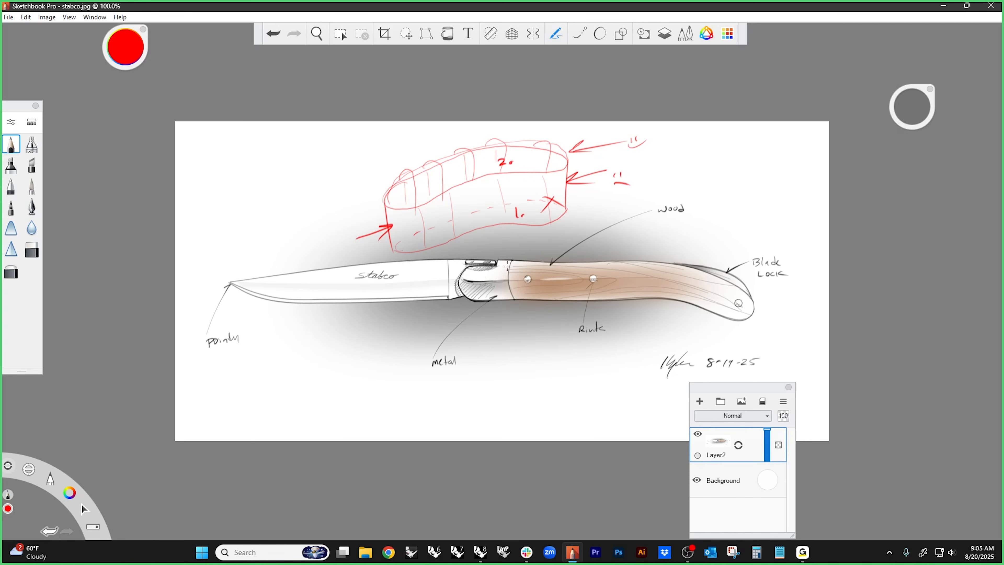
- Trace the knife handle's outline in red and add curved cross-sections and a lengthwise line across it
{"action": "mouse_move", "coordinate": [567, 263]}
{"action": "left_mouse_down"}
{"action": "mouse_move", "coordinate": [696, 268]}
{"action": "mouse_move", "coordinate": [744, 289]}
{"action": "mouse_move", "coordinate": [756, 308]}
{"action": "mouse_move", "coordinate": [626, 297]}
{"action": "mouse_move", "coordinate": [476, 303]}
{"action": "mouse_move", "coordinate": [459, 285]}
{"action": "mouse_move", "coordinate": [617, 265]}
{"action": "left_mouse_up"}
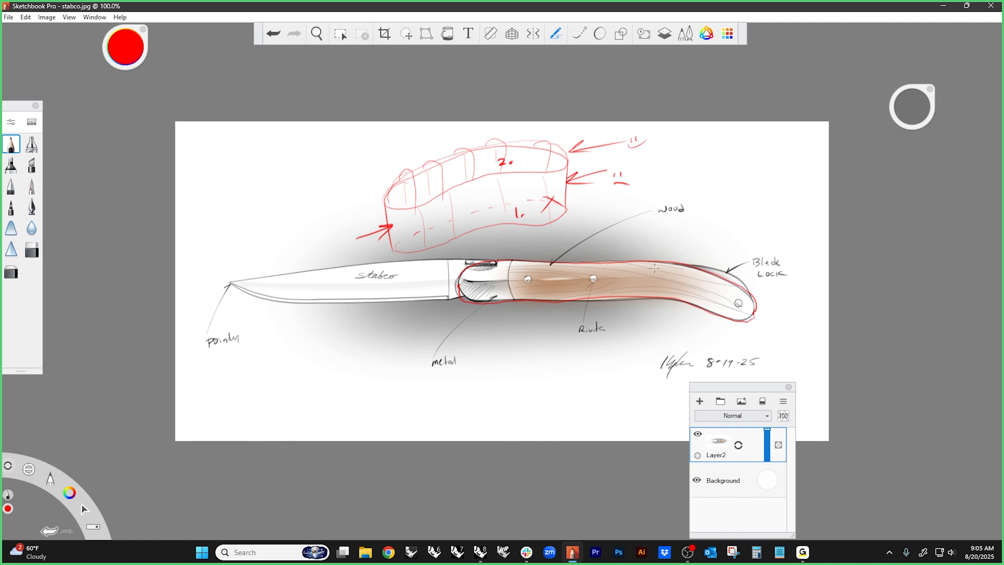
{"action": "mouse_move", "coordinate": [493, 266]}
{"action": "left_mouse_down"}
{"action": "mouse_move", "coordinate": [496, 296]}
{"action": "mouse_move", "coordinate": [521, 304]}
{"action": "left_mouse_up"}
{"action": "left_click_drag", "start_coordinate": [565, 261], "coordinate": [571, 299]}
{"action": "left_click_drag", "start_coordinate": [632, 264], "coordinate": [617, 300]}
{"action": "left_click_drag", "start_coordinate": [680, 265], "coordinate": [665, 303]}
{"action": "mouse_move", "coordinate": [731, 285]}
{"action": "left_mouse_down"}
{"action": "mouse_move", "coordinate": [721, 321]}
{"action": "mouse_move", "coordinate": [736, 306]}
{"action": "mouse_move", "coordinate": [557, 275]}
{"action": "mouse_move", "coordinate": [461, 281]}
{"action": "left_mouse_up"}
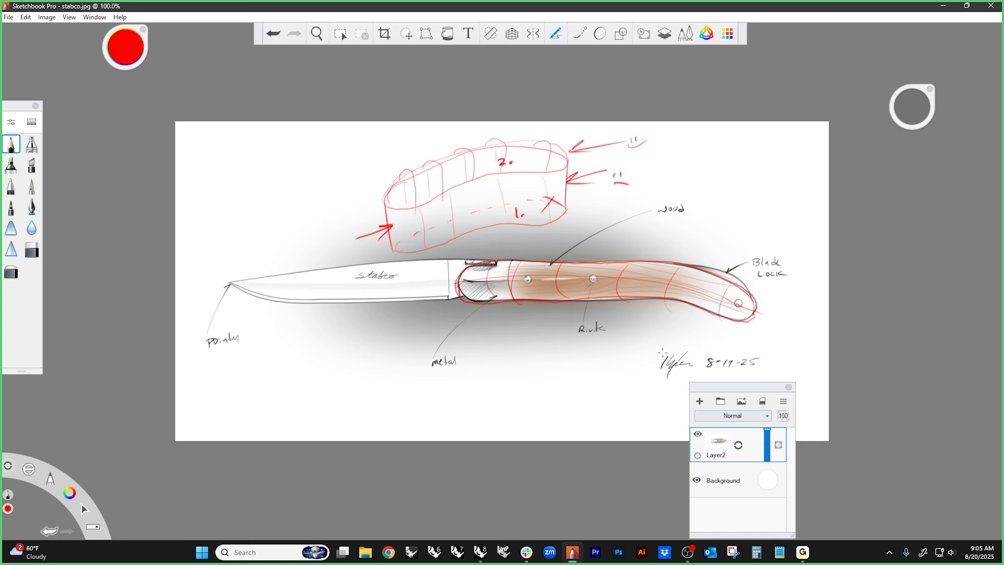
- Sketch a rounded tube below the blade with curved ends and crossing section lines on its near end
{"action": "mouse_move", "coordinate": [324, 376]}
{"action": "left_mouse_down"}
{"action": "mouse_move", "coordinate": [315, 383]}
{"action": "mouse_move", "coordinate": [423, 355]}
{"action": "left_mouse_up"}
{"action": "mouse_move", "coordinate": [344, 414]}
{"action": "left_mouse_down"}
{"action": "mouse_move", "coordinate": [413, 358]}
{"action": "mouse_move", "coordinate": [421, 398]}
{"action": "left_mouse_up"}
{"action": "left_click_drag", "start_coordinate": [325, 374], "coordinate": [339, 419]}
{"action": "left_click_drag", "start_coordinate": [418, 353], "coordinate": [440, 381]}
{"action": "left_click_drag", "start_coordinate": [343, 393], "coordinate": [297, 407]}
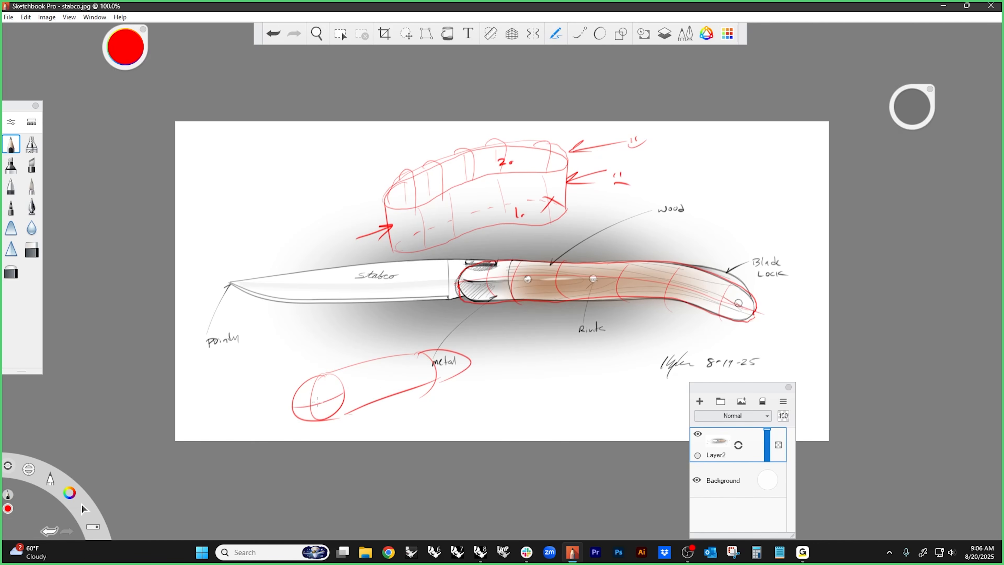
{"action": "mouse_move", "coordinate": [327, 376]}
{"action": "left_mouse_down"}
{"action": "mouse_move", "coordinate": [315, 419]}
{"action": "mouse_move", "coordinate": [301, 367]}
{"action": "mouse_move", "coordinate": [356, 361]}
{"action": "left_mouse_up"}
{"action": "left_click_drag", "start_coordinate": [434, 335], "coordinate": [435, 343]}
- Close Sketchbook Pro, discarding the red markups, and return to the knife picture in Rhino
{"action": "left_click", "coordinate": [991, 5]}
{"action": "left_click", "coordinate": [497, 296]}
{"action": "right_click_drag", "start_coordinate": [448, 424], "coordinate": [434, 418]}
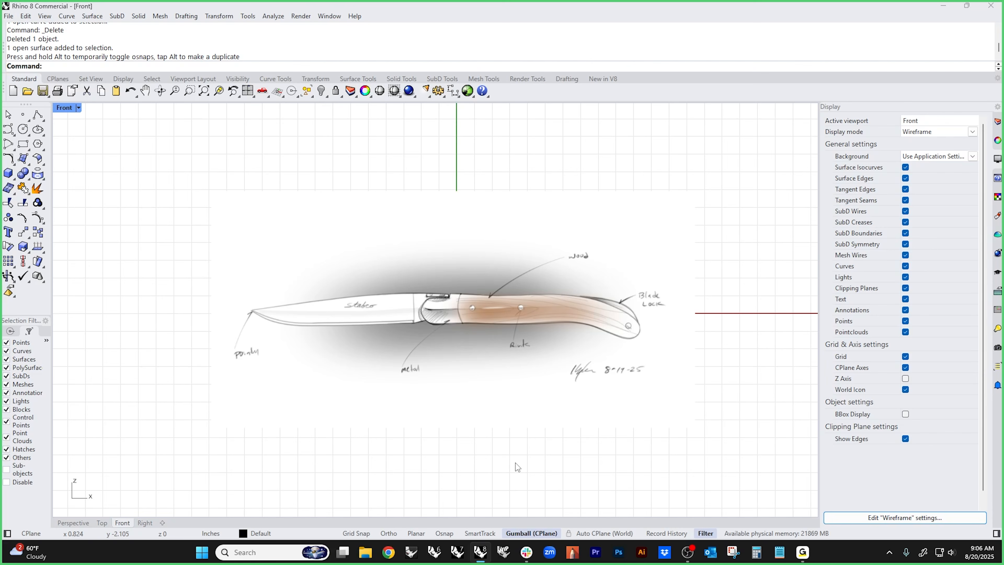
- Delete the existing knife picture from the Front view
{"action": "scroll", "coordinate": [458, 308], "scroll_direction": "up", "scroll_amount": 6}
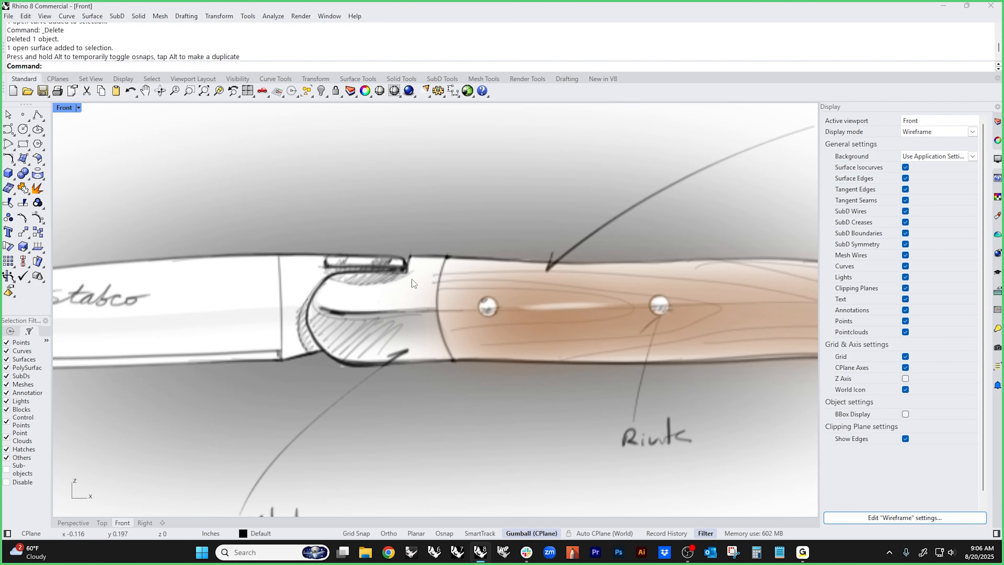
{"action": "scroll", "coordinate": [386, 273], "scroll_direction": "down", "scroll_amount": 5}
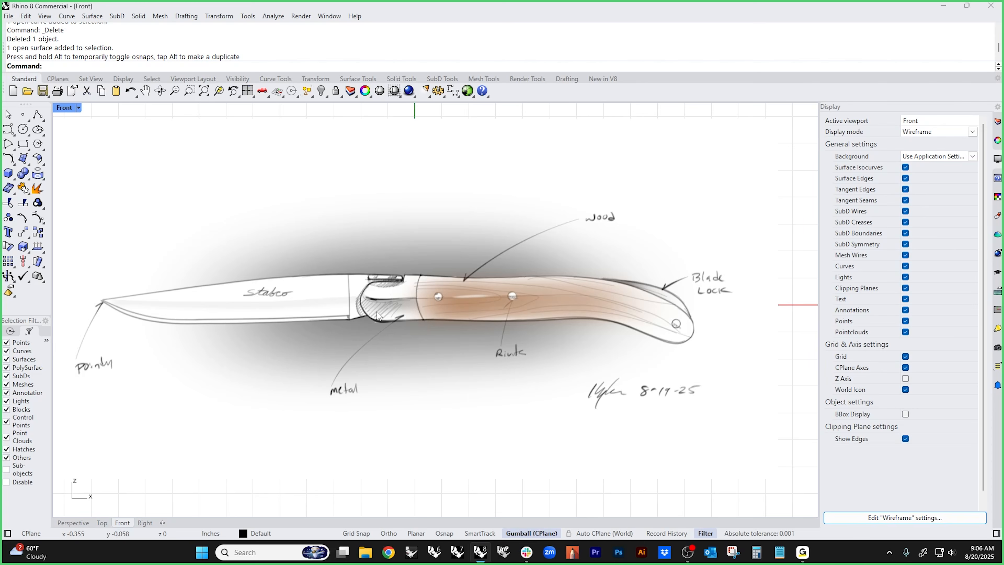
{"action": "scroll", "coordinate": [391, 323], "scroll_direction": "down", "scroll_amount": 3}
{"action": "left_click", "coordinate": [403, 341]}
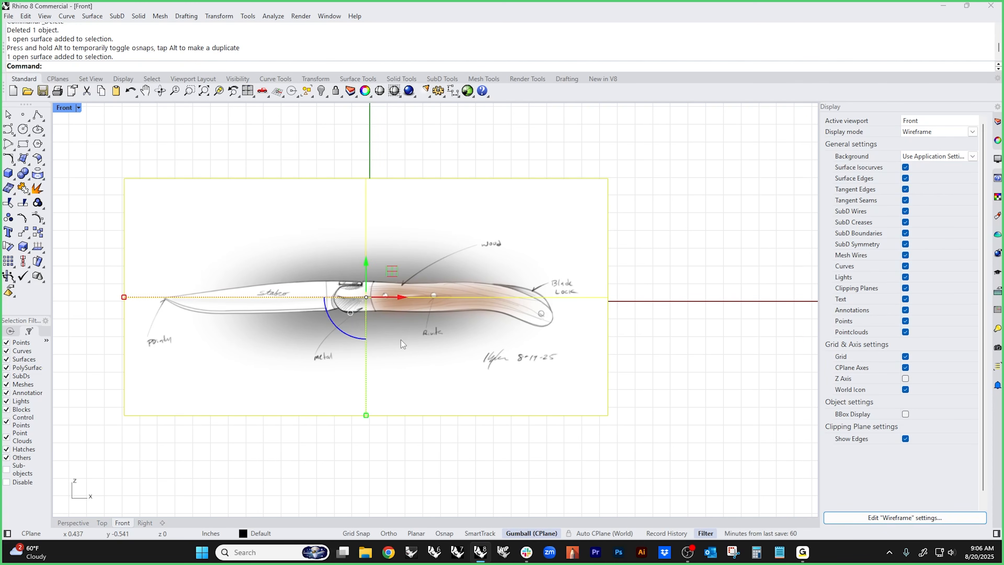
{"action": "key", "text": "Delete"}
{"action": "scroll", "coordinate": [401, 340], "scroll_direction": "down", "scroll_amount": 2}
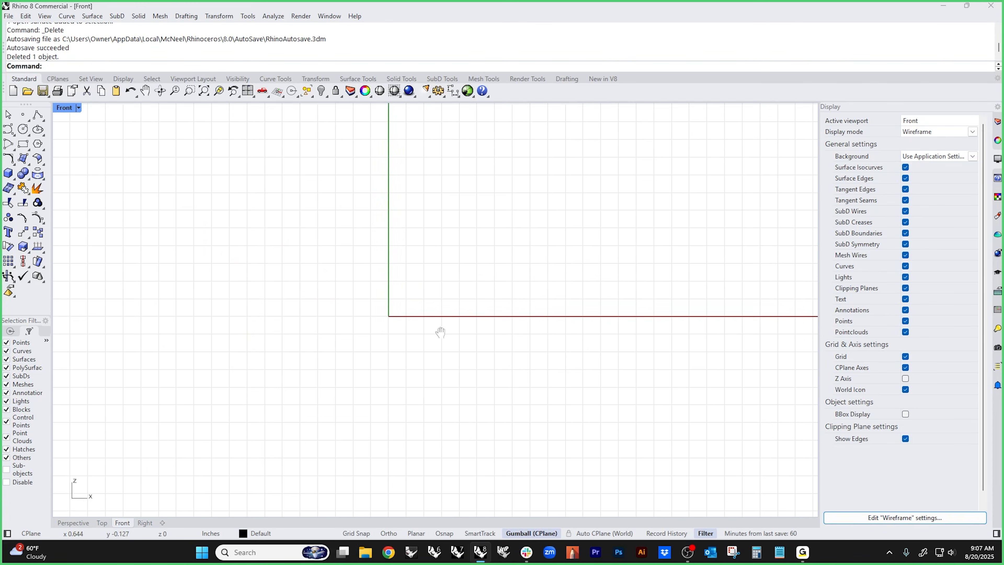
- Place stabco.jpg from the Desktop as a picture in the Front view, spanning both sides of the vertical axis
{"action": "type", "text": "Picture"}
{"action": "key", "text": "Return"}
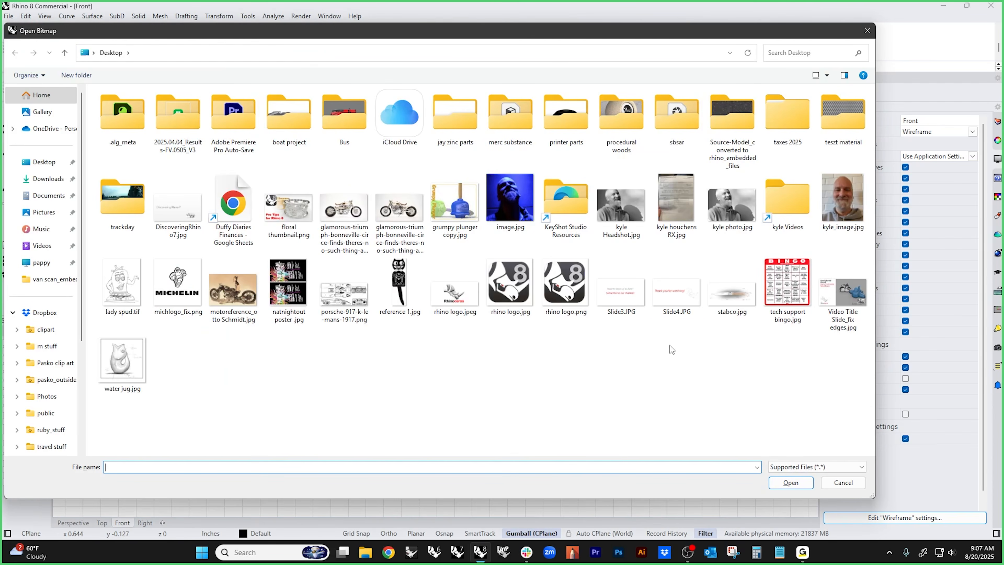
{"action": "double_click", "coordinate": [731, 293]}
{"action": "left_click", "coordinate": [165, 393]}
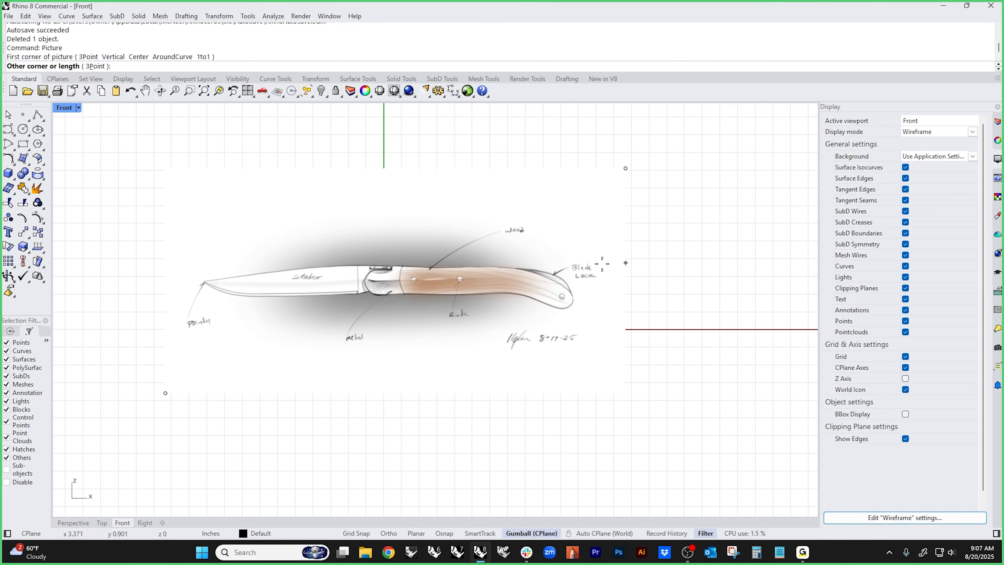
{"action": "left_click", "coordinate": [622, 281]}
- Switch to the Perspective view, select the knife picture and open its material settings
{"action": "key", "text": "F4"}
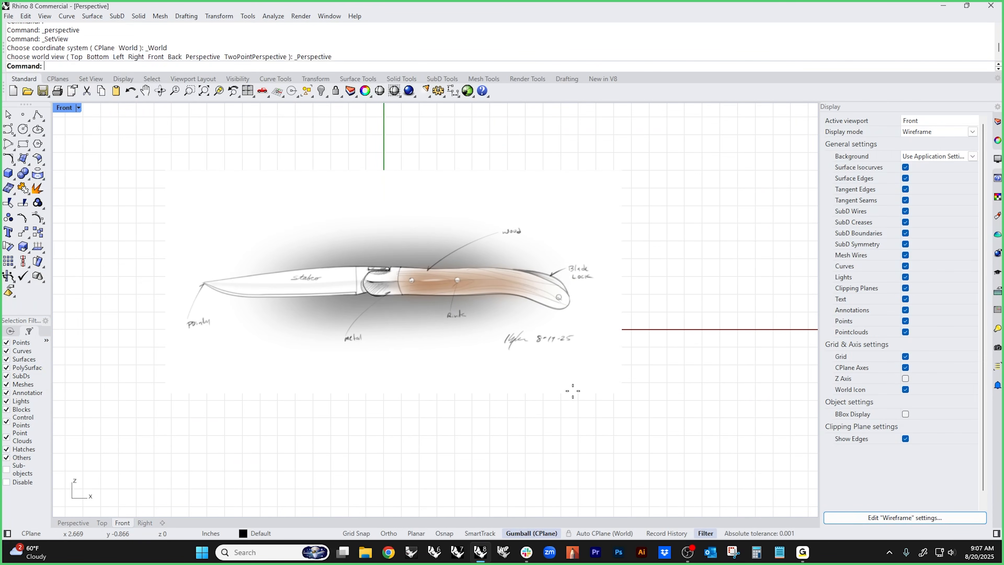
{"action": "right_click_drag", "start_coordinate": [573, 391], "coordinate": [534, 391]}
{"action": "left_click", "coordinate": [455, 371]}
{"action": "right_click_drag", "start_coordinate": [455, 370], "coordinate": [474, 414]}
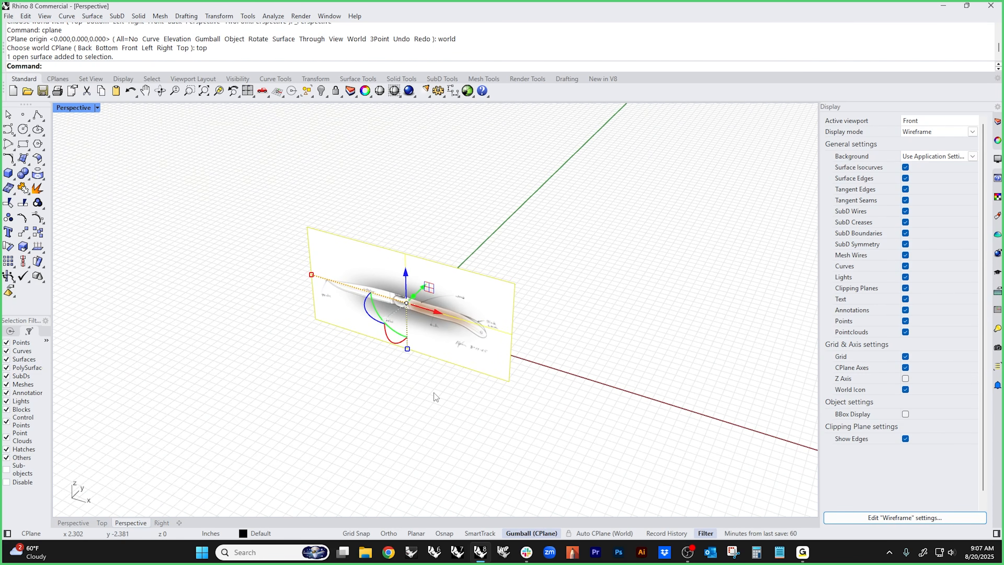
{"action": "left_click", "coordinate": [998, 215]}
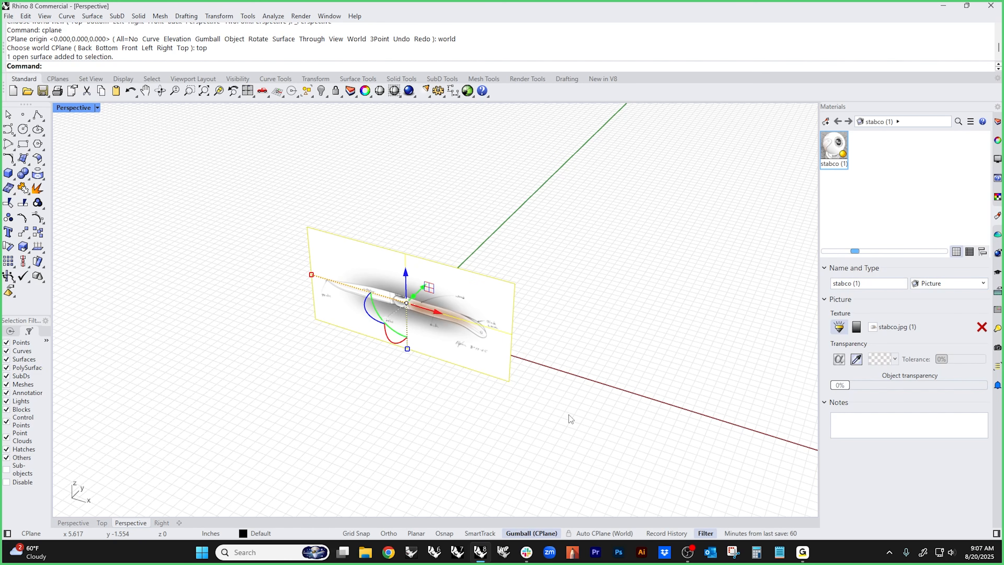
{"action": "right_click_drag", "start_coordinate": [479, 406], "coordinate": [457, 406]}
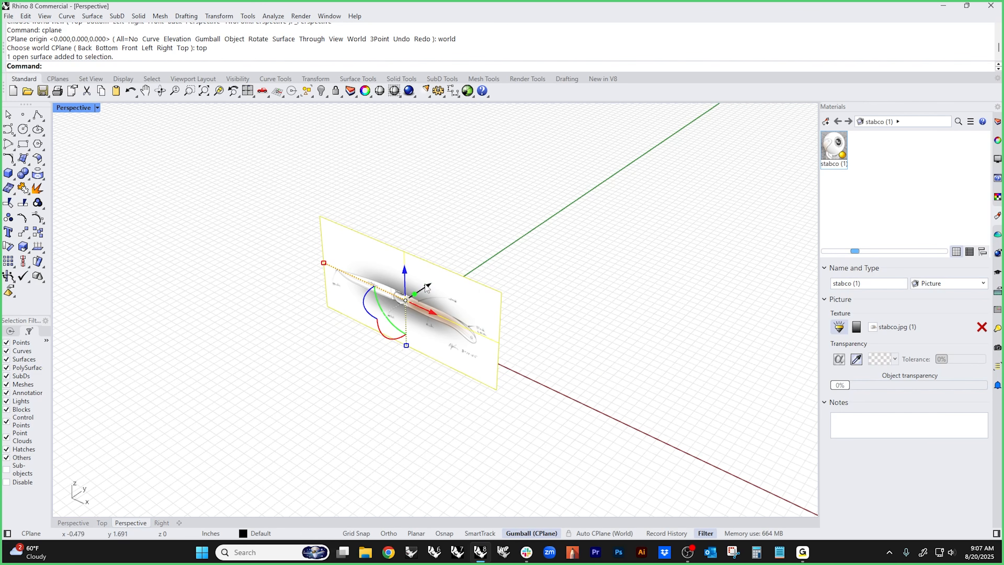
- Move the knife picture back along the green axis, behind the origin, and deselect it
{"action": "left_click_drag", "start_coordinate": [428, 285], "coordinate": [512, 261]}
{"action": "left_click", "coordinate": [581, 324]}
{"action": "left_click", "coordinate": [458, 320]}
{"action": "left_click", "coordinate": [466, 341]}
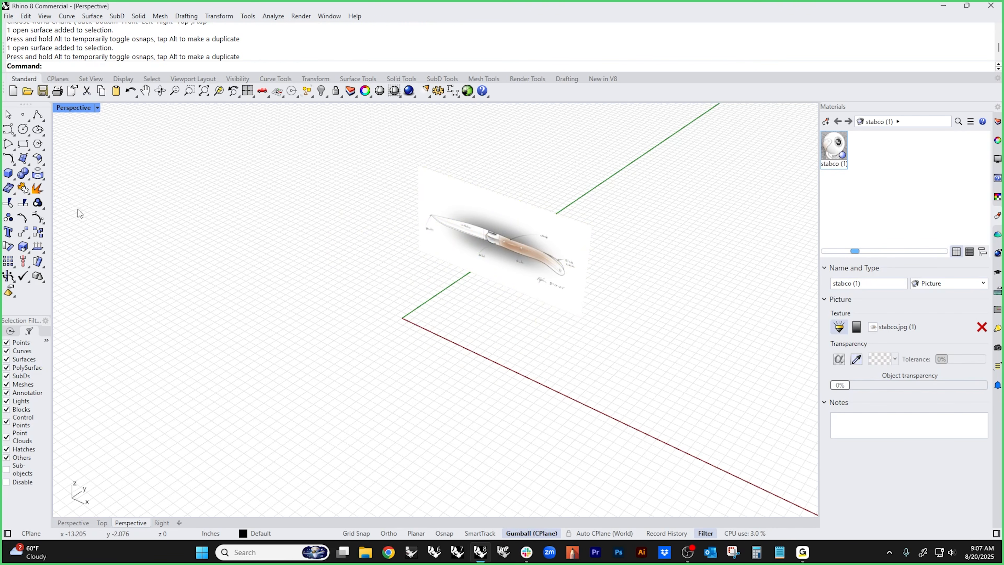
- Create a solid sphere centred on the origin, in front of the knife picture
{"action": "left_click", "coordinate": [17, 178]}
{"action": "left_click", "coordinate": [14, 179]}
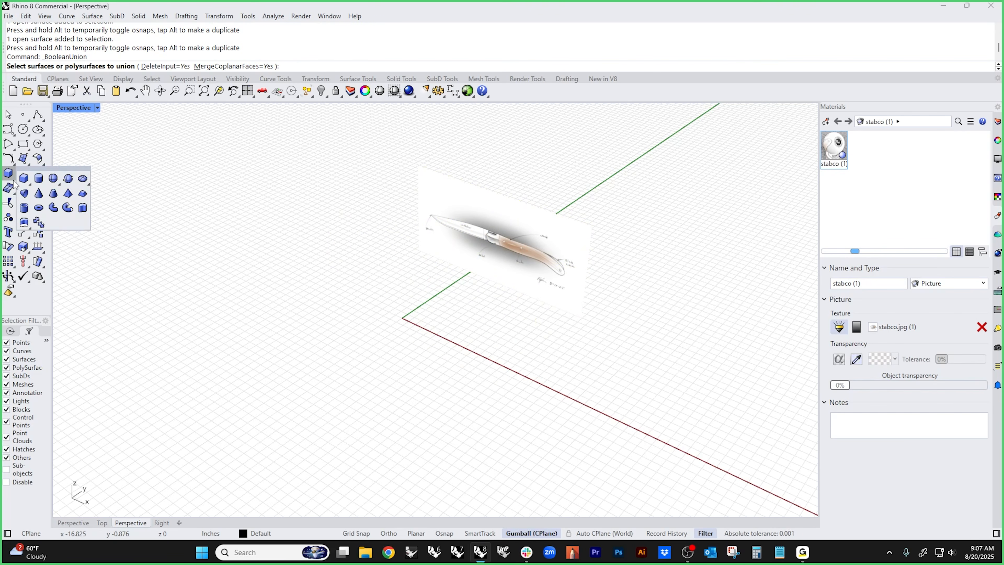
{"action": "left_click", "coordinate": [54, 179]}
{"action": "type", "text": "0"}
{"action": "key", "text": "Return"}
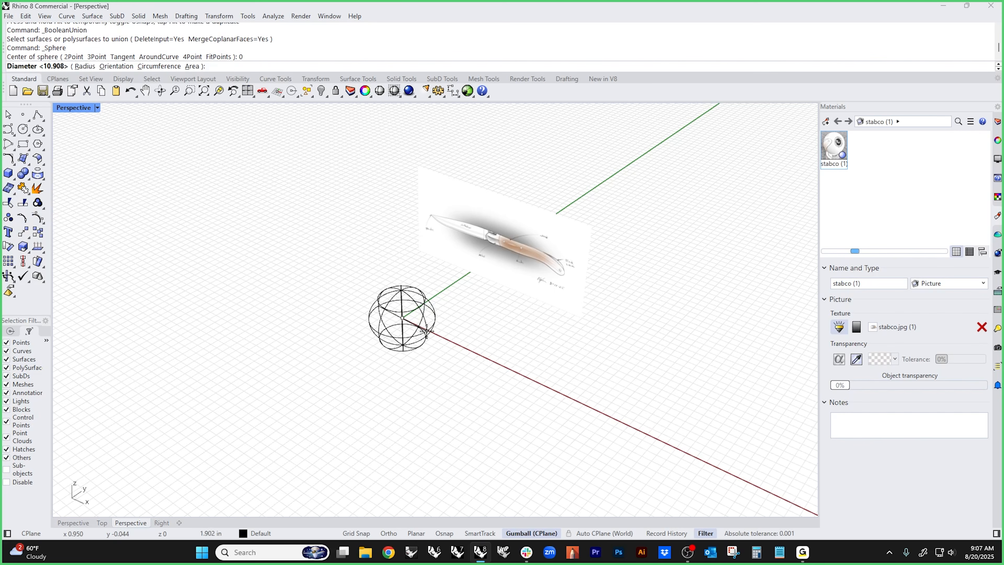
{"action": "left_click", "coordinate": [462, 331]}
- Display the Perspective view as Shaded and move the knife picture forward so it cuts through the sphere
{"action": "left_click", "coordinate": [73, 107]}
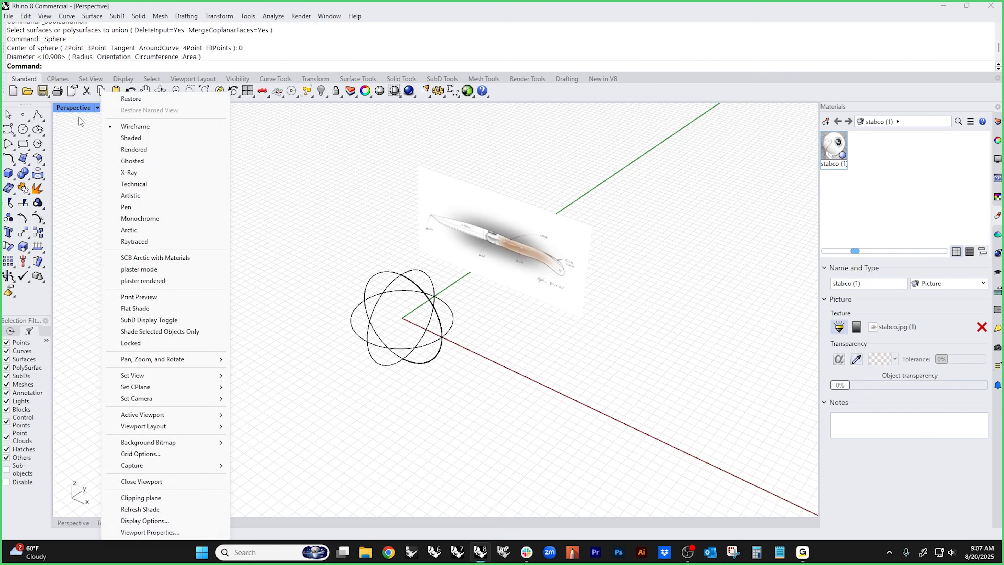
{"action": "left_click", "coordinate": [114, 138]}
{"action": "left_click", "coordinate": [557, 272]}
{"action": "left_click_drag", "start_coordinate": [506, 249], "coordinate": [426, 288]}
{"action": "right_click_drag", "start_coordinate": [336, 392], "coordinate": [316, 377]}
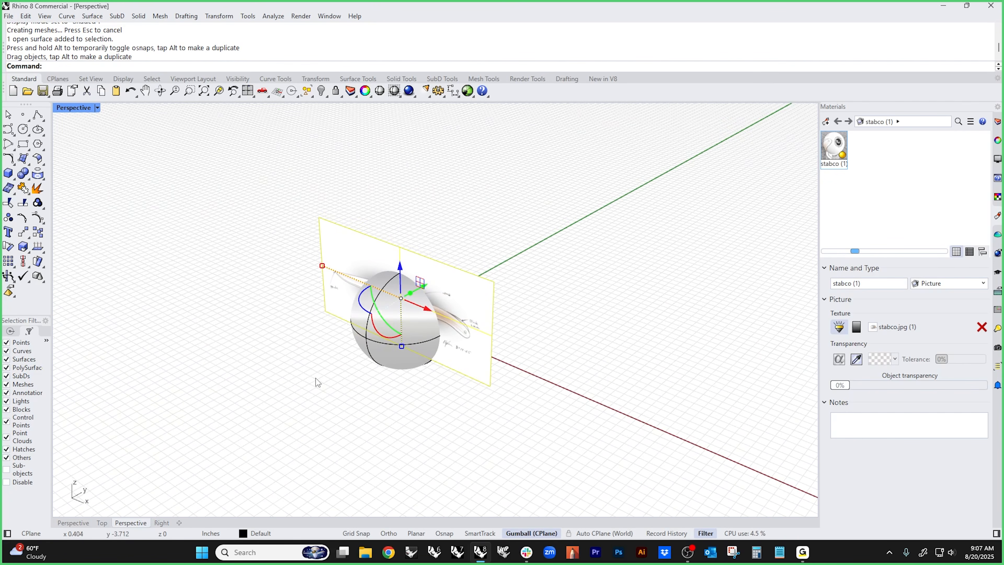
- Move the knife picture back behind the origin and delete the sphere
{"action": "right_click_drag", "start_coordinate": [478, 311], "coordinate": [465, 318]}
{"action": "left_click_drag", "start_coordinate": [429, 288], "coordinate": [524, 243]}
{"action": "left_click", "coordinate": [411, 340]}
{"action": "key", "text": "Delete"}
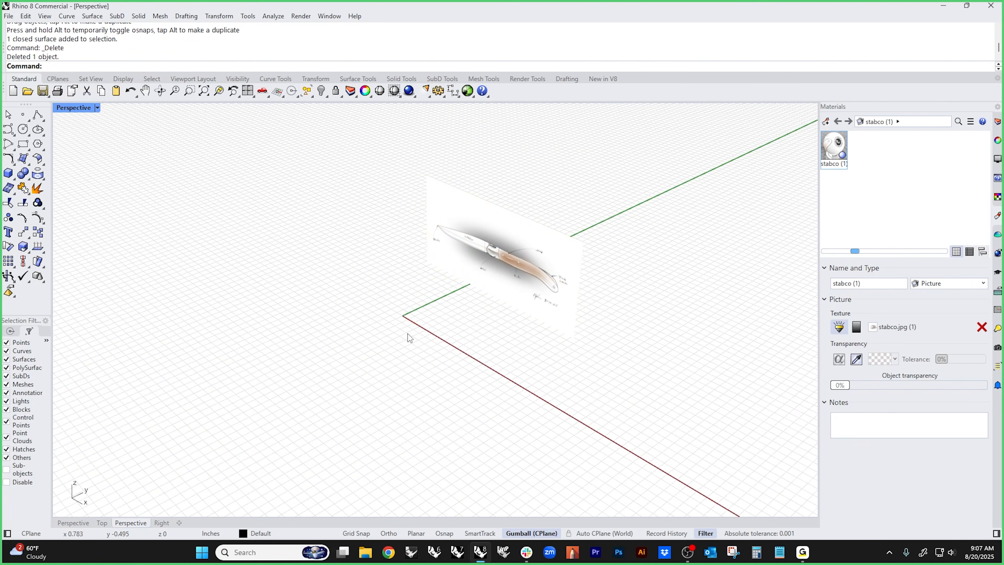
- Examine the knife picture's placement from the Front and Perspective views, ending in the Front view
{"action": "type", "text": "f"}
{"action": "key", "text": "Return"}
{"action": "scroll", "coordinate": [424, 298], "scroll_direction": "up", "scroll_amount": 8}
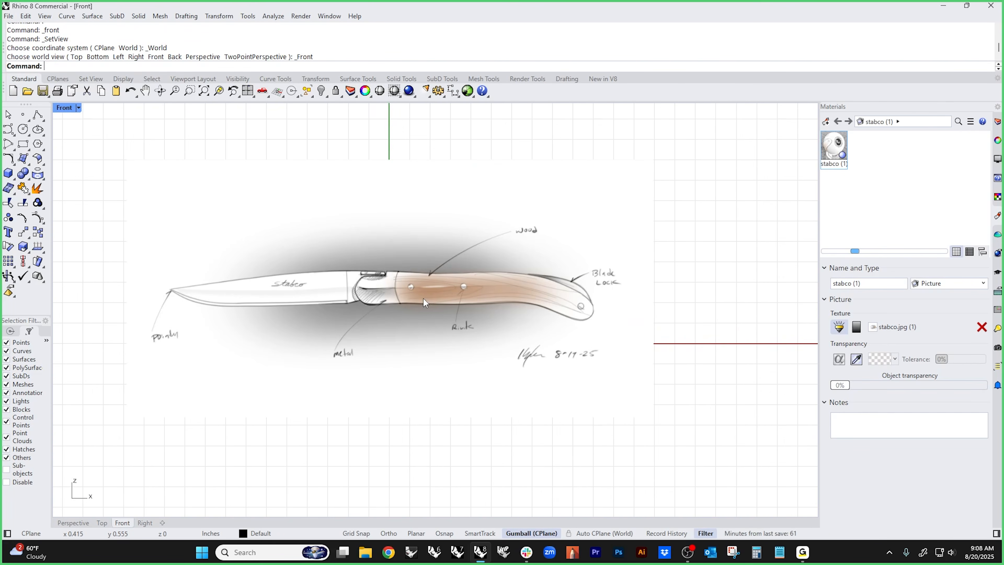
{"action": "type", "text": "p"}
{"action": "key", "text": "Return"}
{"action": "right_click_drag", "start_coordinate": [424, 298], "coordinate": [522, 303]}
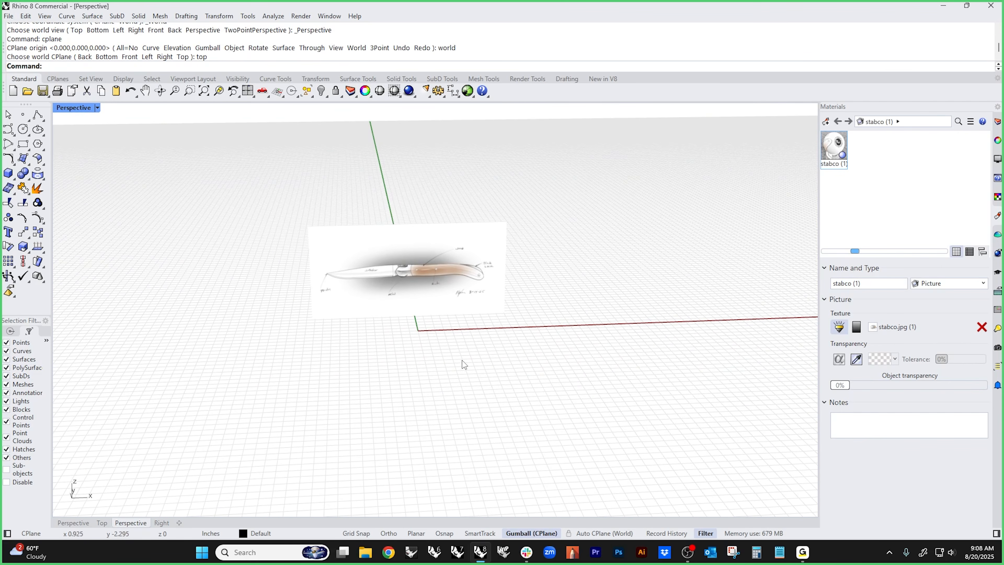
{"action": "right_click_drag", "start_coordinate": [433, 372], "coordinate": [430, 389], "text": "shift"}
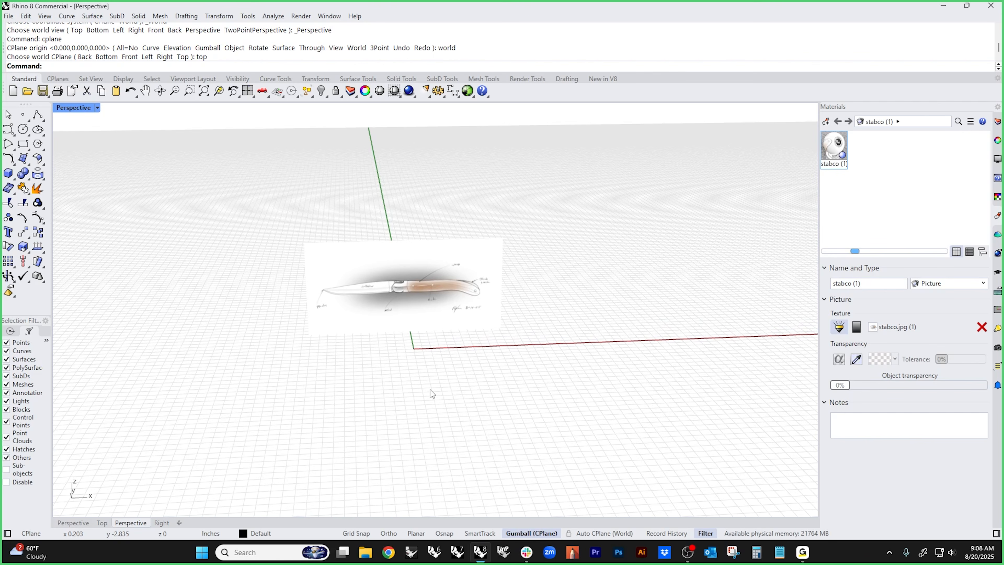
{"action": "type", "text": "f"}
{"action": "key", "text": "Return"}
{"action": "scroll", "coordinate": [428, 387], "scroll_direction": "up", "scroll_amount": 4}
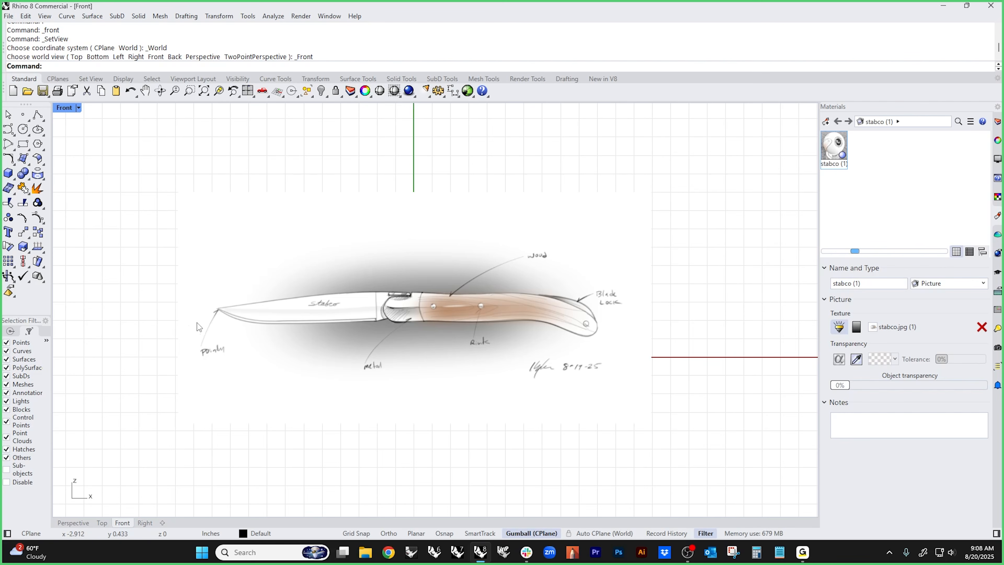
- Add a horizontal linear dimension above the picture for the knife's overall length, from blade tip to handle end
{"action": "scroll", "coordinate": [201, 326], "scroll_direction": "down", "scroll_amount": 3}
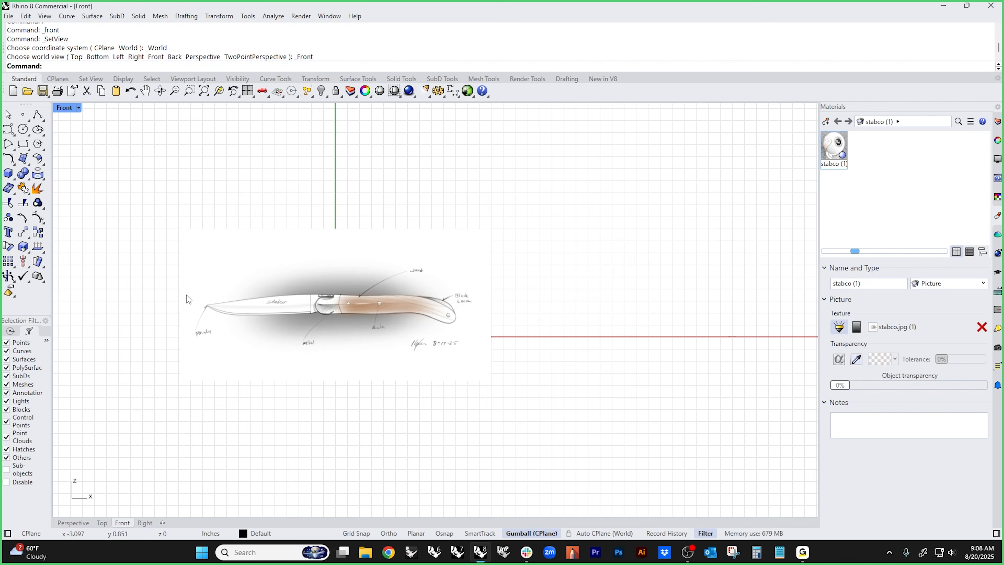
{"action": "left_click", "coordinate": [187, 16]}
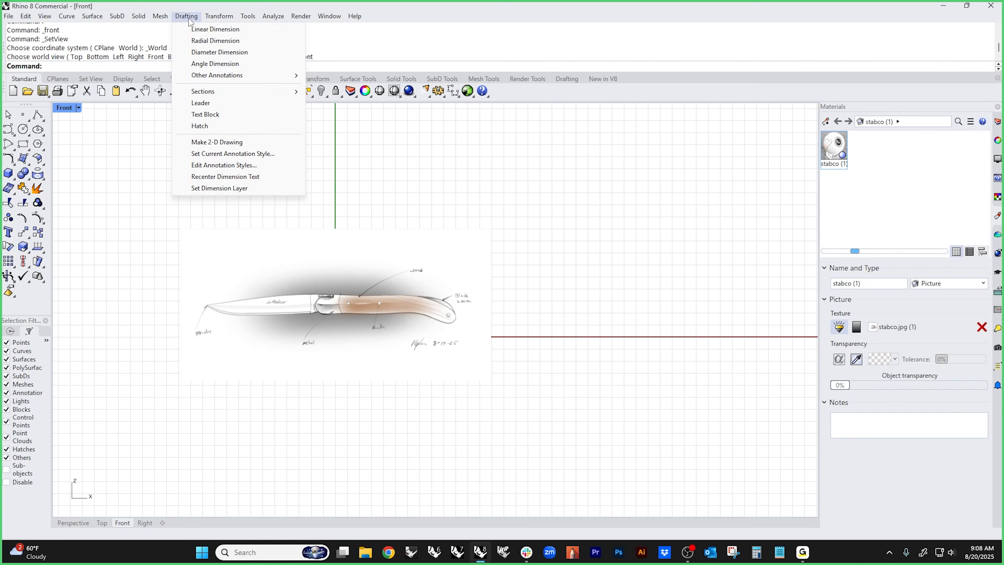
{"action": "left_click", "coordinate": [206, 31]}
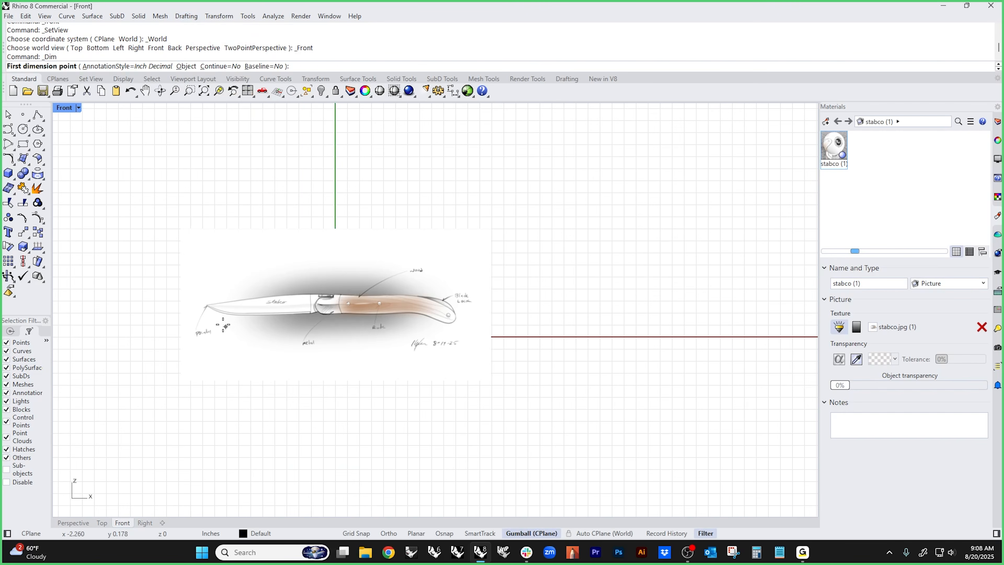
{"action": "left_click", "coordinate": [207, 305]}
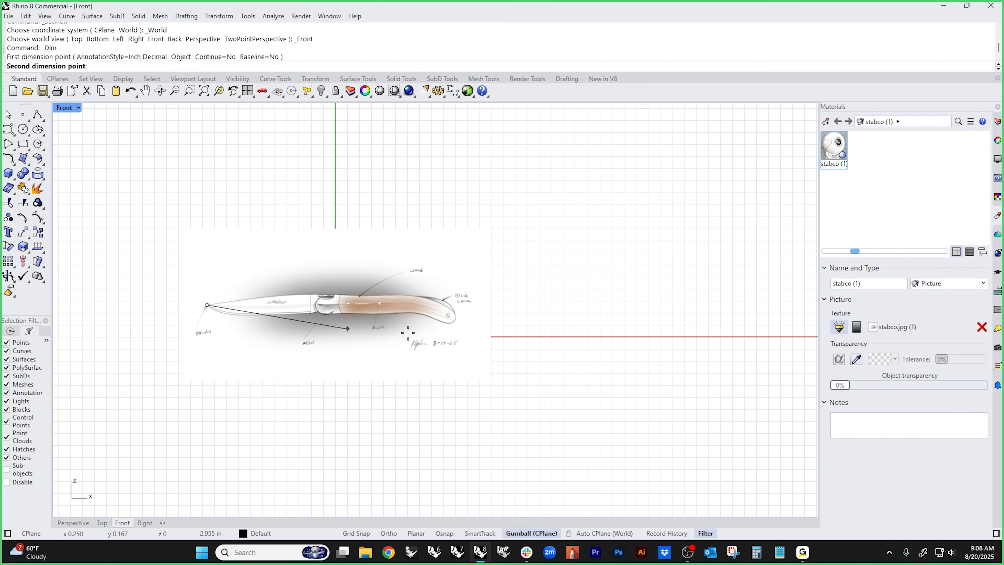
{"action": "left_click", "coordinate": [457, 318]}
{"action": "left_click", "coordinate": [431, 185]}
{"action": "scroll", "coordinate": [570, 264], "scroll_direction": "down", "scroll_amount": 3}
{"action": "right_click_drag", "start_coordinate": [526, 288], "coordinate": [514, 344]}
{"action": "scroll", "coordinate": [431, 270], "scroll_direction": "up", "scroll_amount": 2}
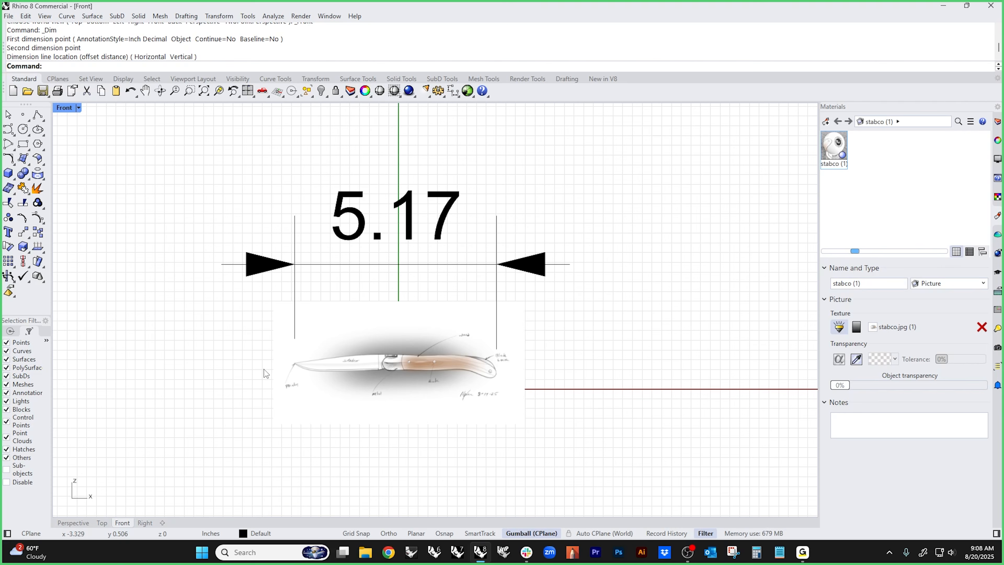
{"action": "right_click_drag", "start_coordinate": [220, 366], "coordinate": [207, 368]}
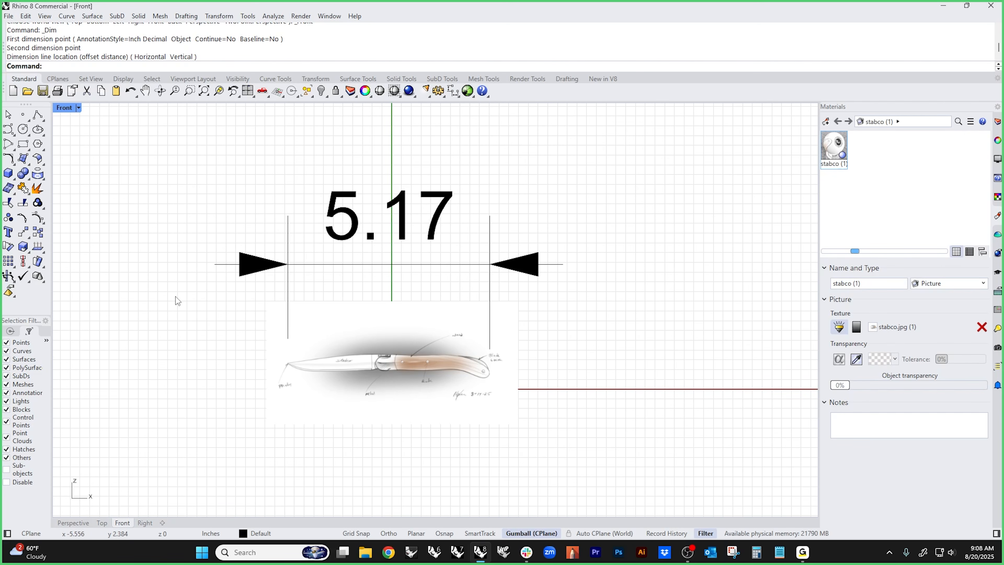
- Draw a guide polyline from the blade tip, 5.25 in horizontally along the knife and about 2.5 in straight down
{"action": "left_click", "coordinate": [41, 118]}
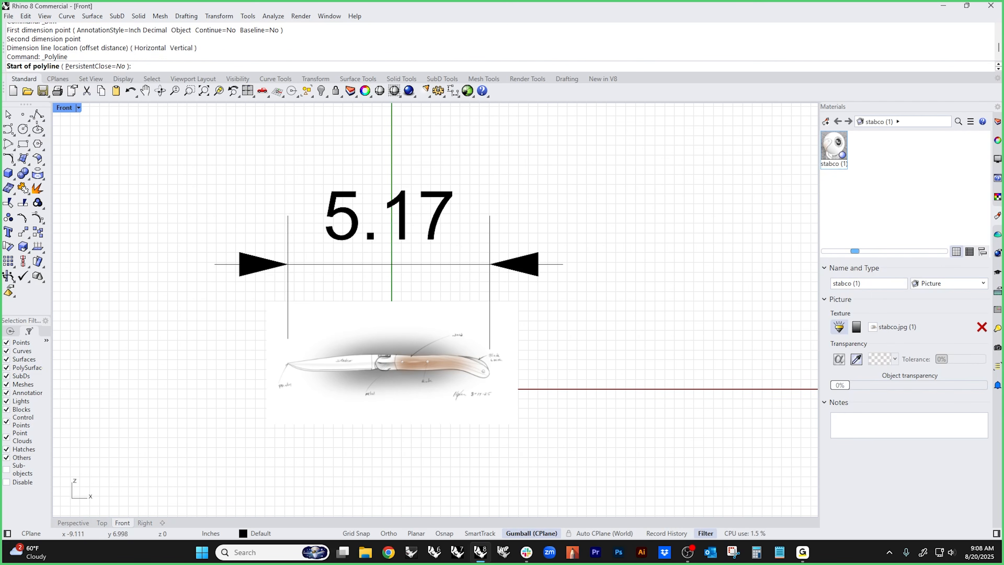
{"action": "left_click", "coordinate": [287, 362]}
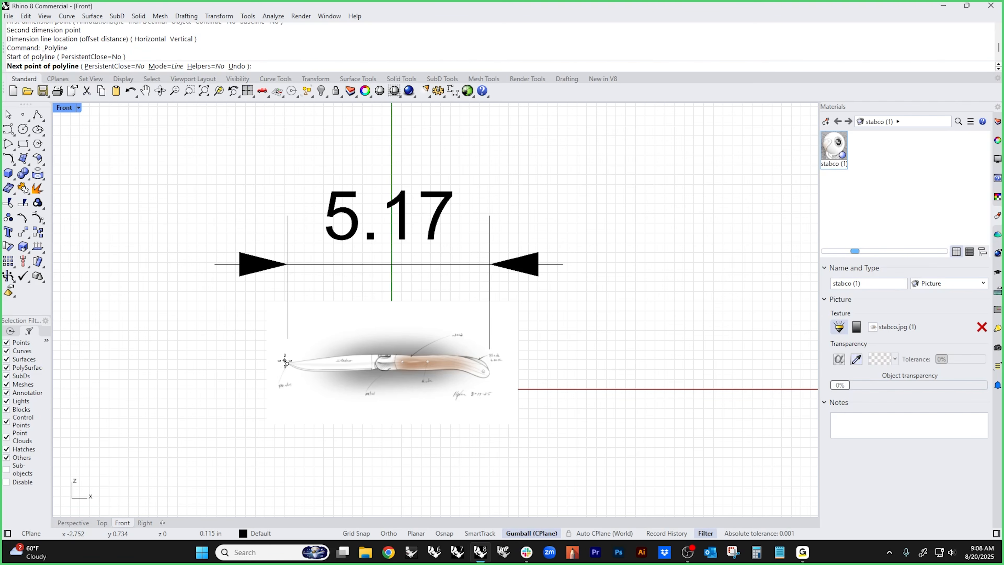
{"action": "type", "text": "5."}
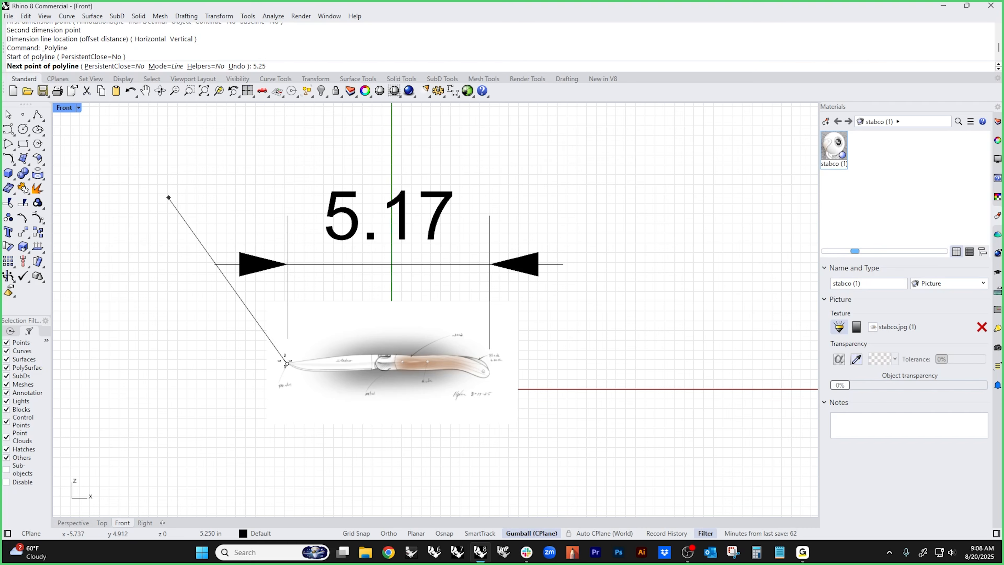
{"action": "type", "text": "25"}
{"action": "key", "text": "Return"}
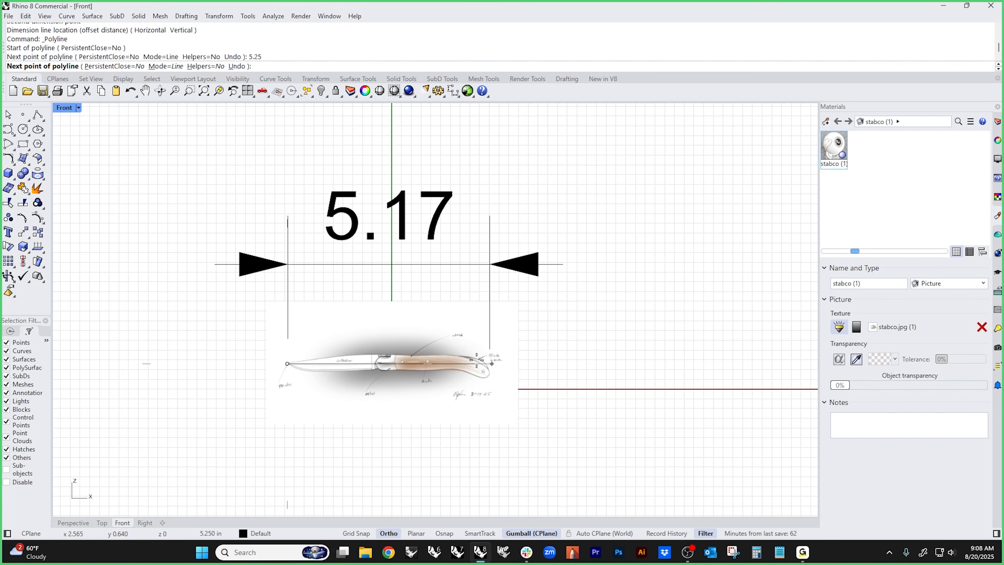
{"action": "left_click", "coordinate": [491, 364], "text": "shift"}
{"action": "left_click", "coordinate": [490, 461], "text": "shift"}
{"action": "key", "text": "Return"}
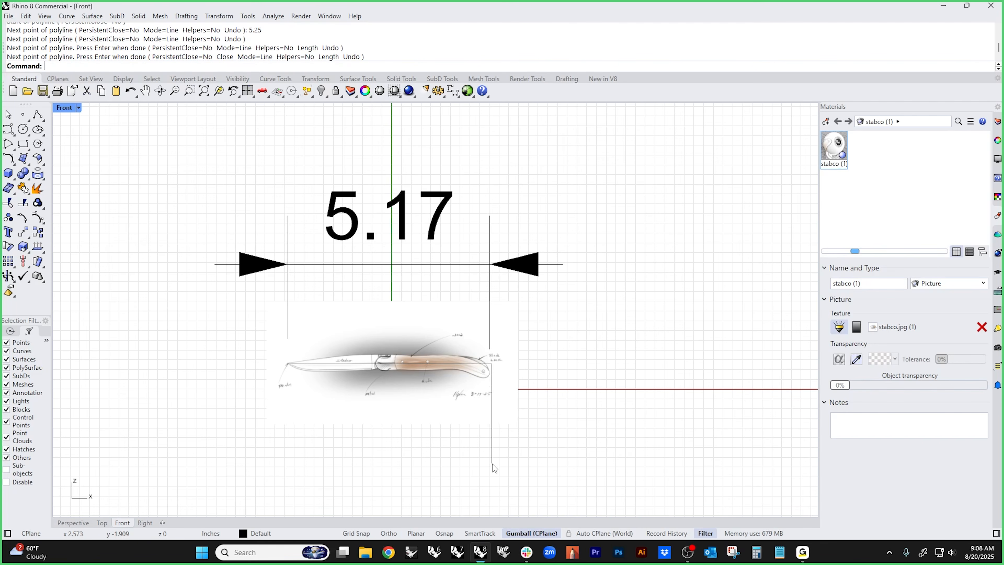
- Delete the overall length dimension above the knife
{"action": "left_click", "coordinate": [518, 272]}
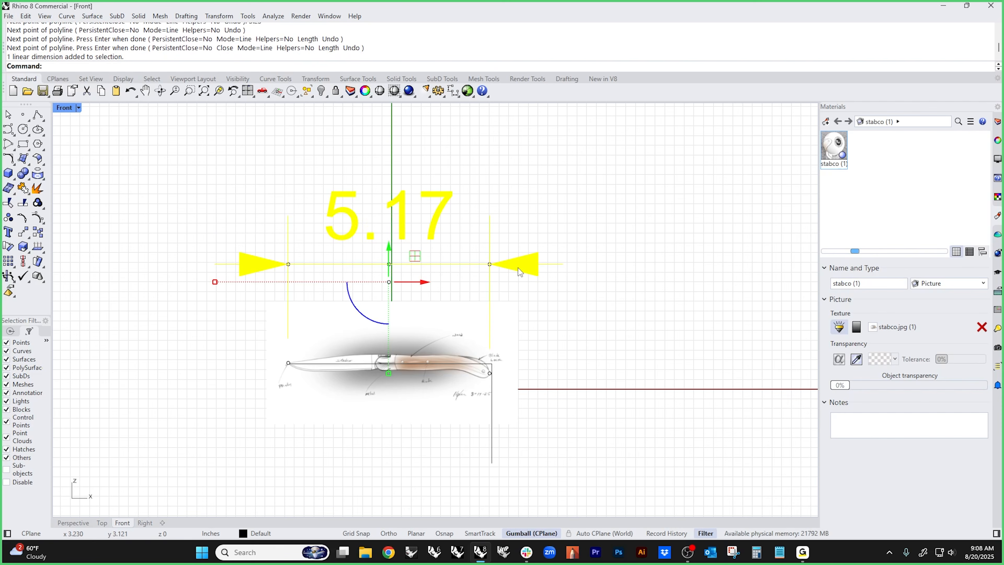
{"action": "key", "text": "Delete"}
{"action": "scroll", "coordinate": [289, 392], "scroll_direction": "up", "scroll_amount": 5}
{"action": "scroll", "coordinate": [269, 368], "scroll_direction": "up", "scroll_amount": 3}
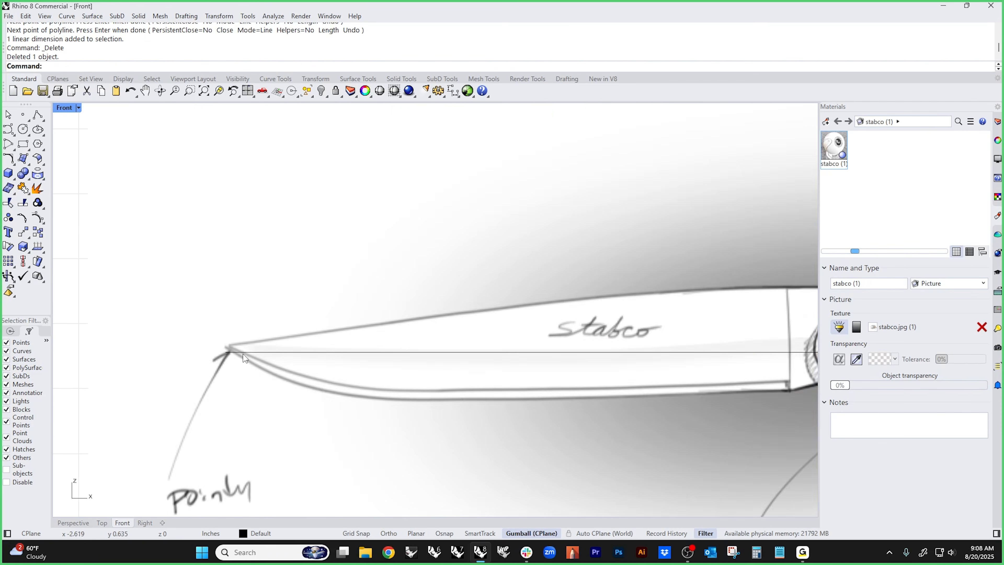
{"action": "scroll", "coordinate": [227, 352], "scroll_direction": "down", "scroll_amount": 5}
{"action": "right_click_drag", "start_coordinate": [537, 394], "coordinate": [498, 358]}
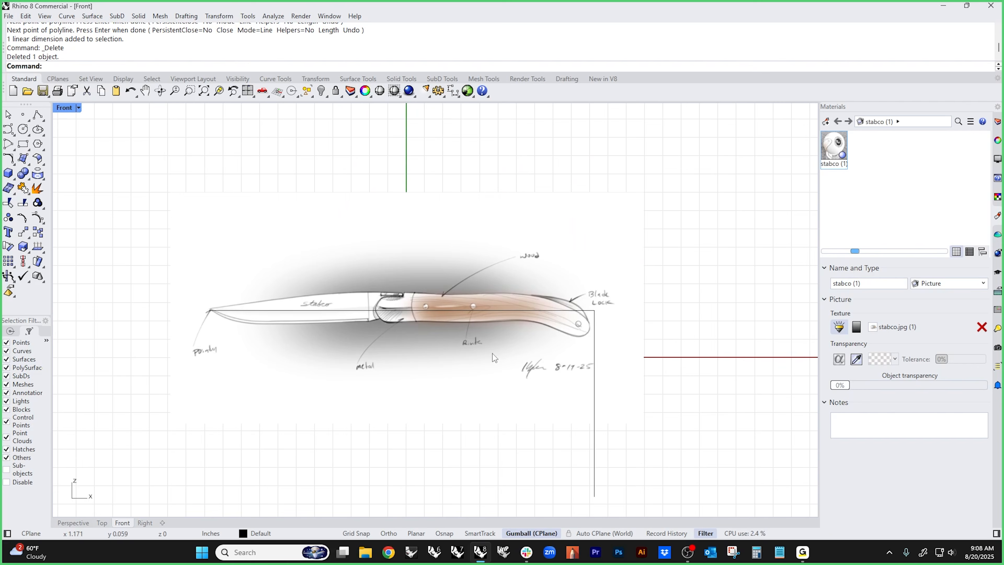
- Scale the knife picture from the blade tip so the handle's end reaches the vertical guide line
{"action": "key", "text": "Return"}
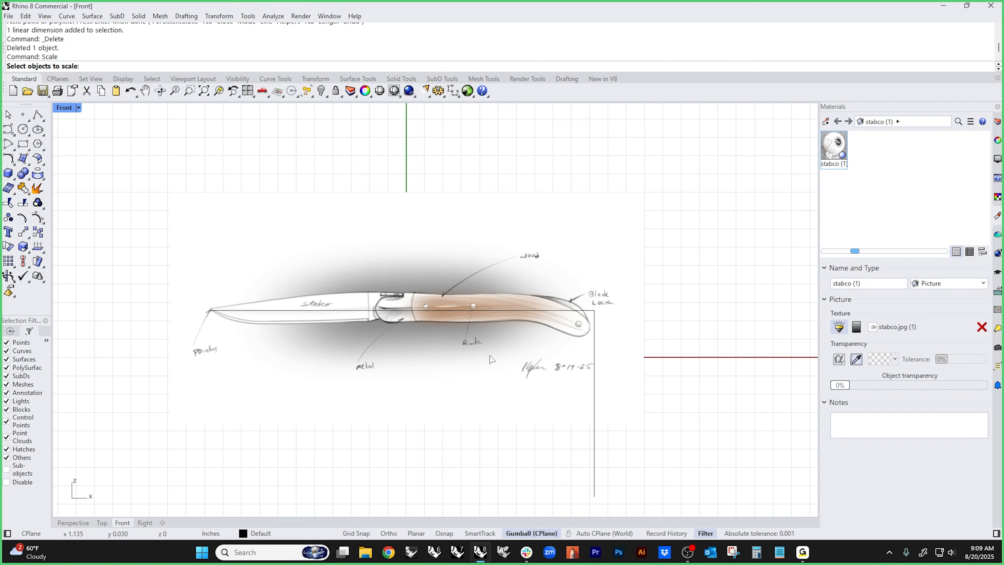
{"action": "left_click", "coordinate": [271, 362]}
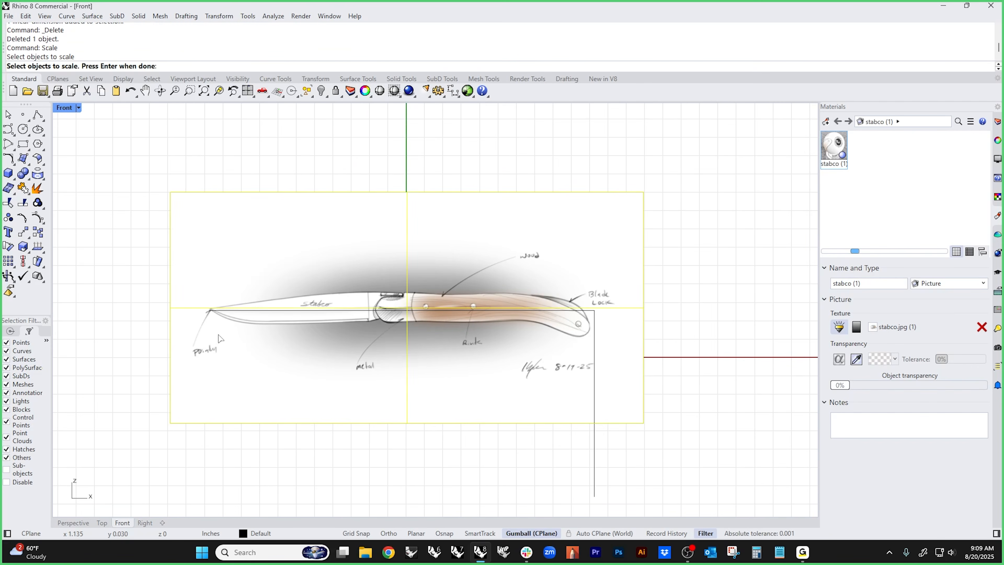
{"action": "key", "text": "Return"}
{"action": "left_click", "coordinate": [210, 310]}
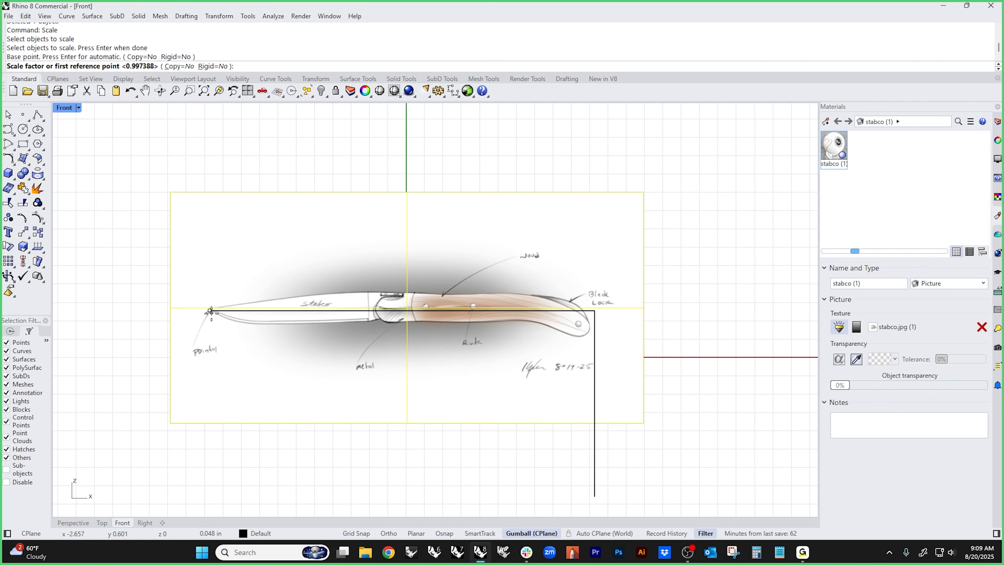
{"action": "scroll", "coordinate": [579, 316], "scroll_direction": "up", "scroll_amount": 3}
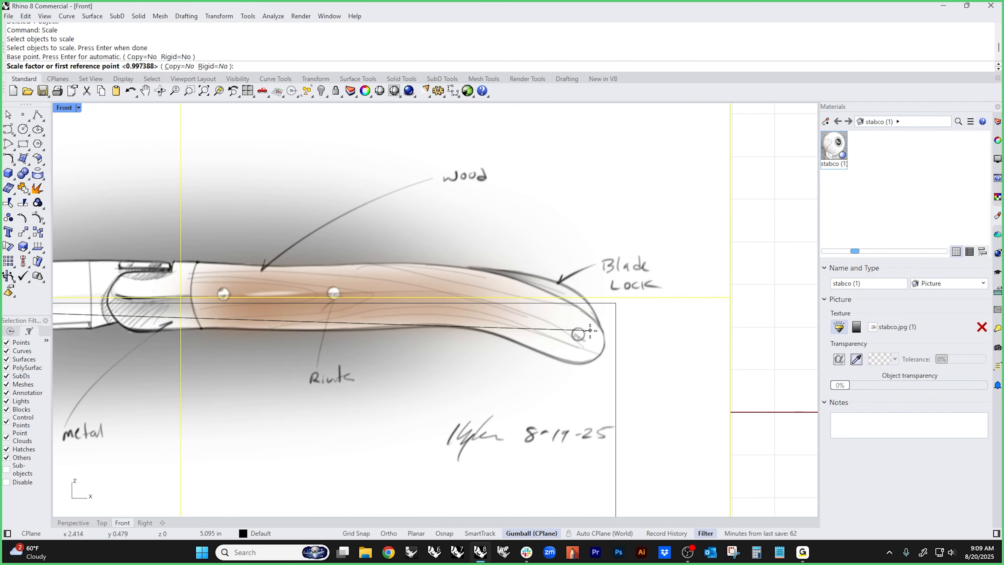
{"action": "left_click", "coordinate": [604, 347]}
{"action": "key", "text": "shift"}
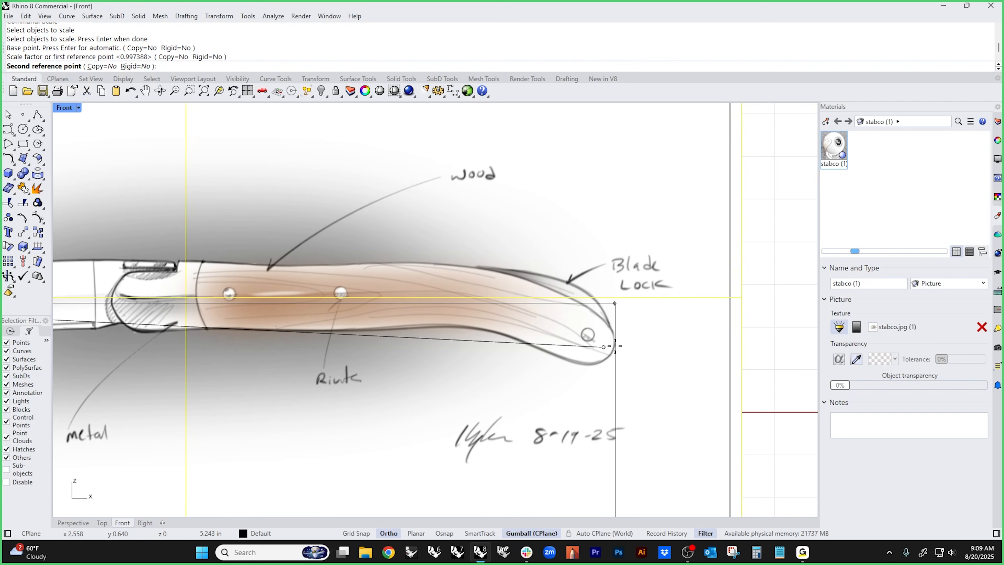
{"action": "left_click", "coordinate": [619, 347]}
{"action": "scroll", "coordinate": [603, 391], "scroll_direction": "down", "scroll_amount": 5}
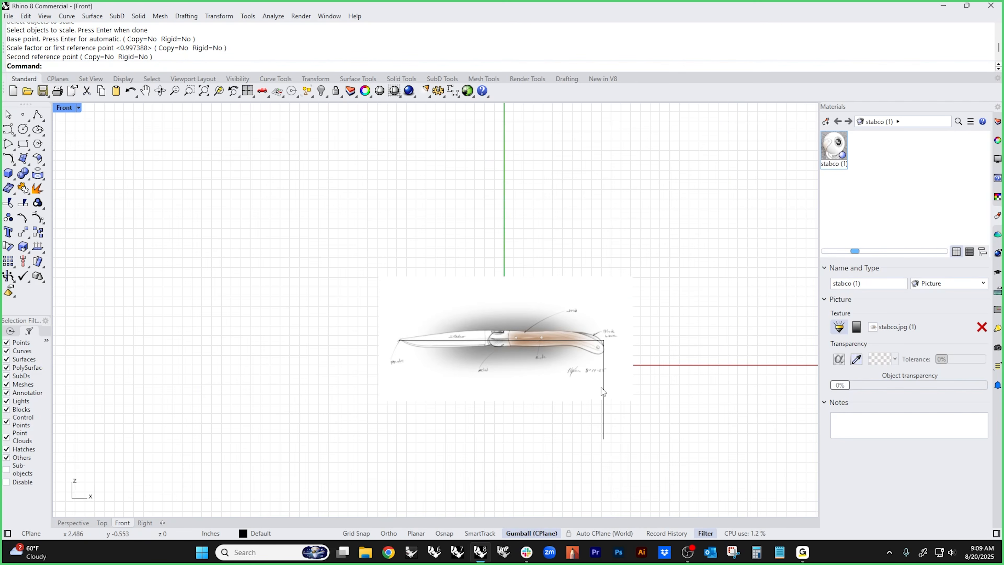
- Delete the guide polyline and bring up a closer Perspective view of the knife picture
{"action": "left_click", "coordinate": [605, 426]}
{"action": "key", "text": "Delete"}
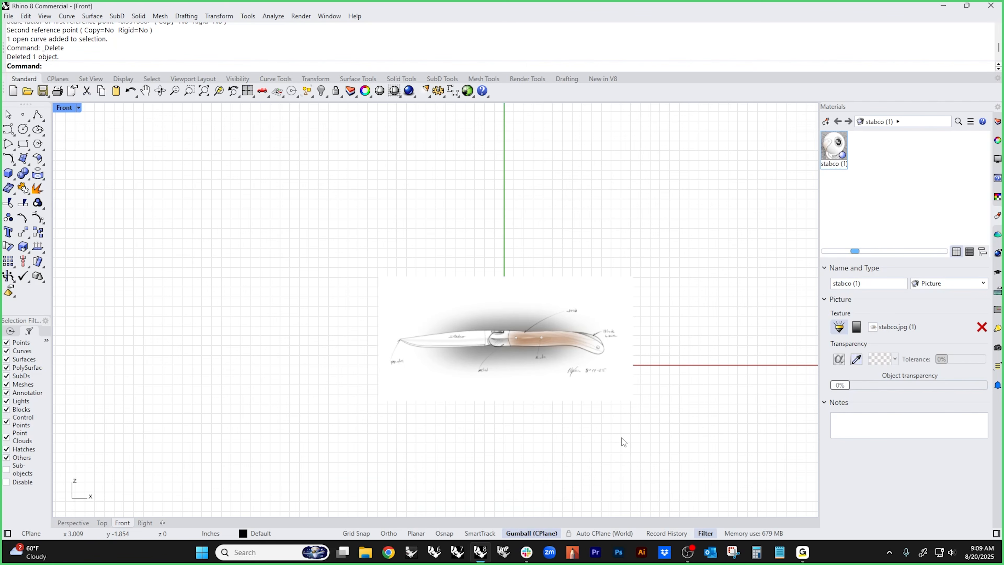
{"action": "key", "text": "ctrl+F4"}
{"action": "right_click_drag", "start_coordinate": [597, 409], "coordinate": [555, 386]}
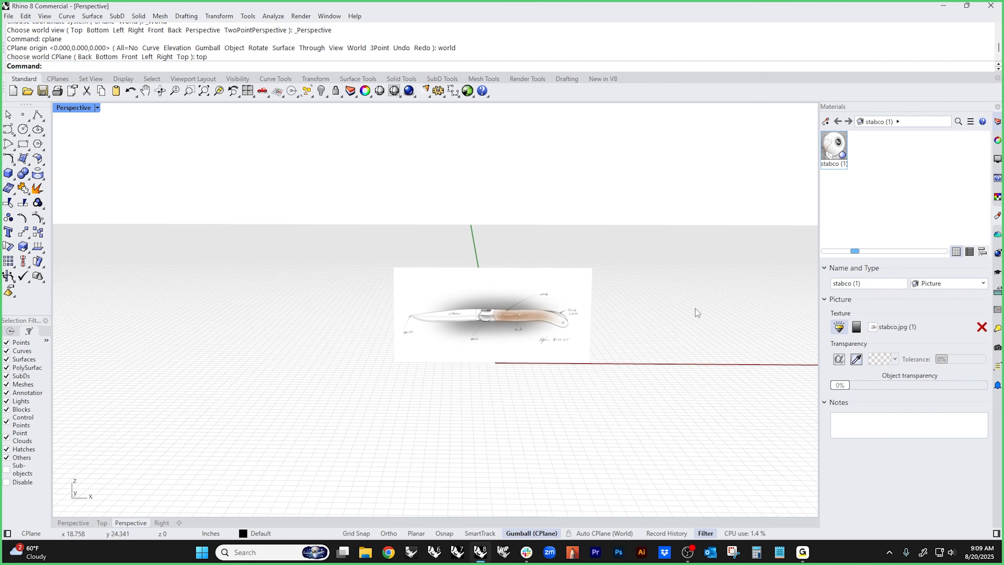
{"action": "scroll", "coordinate": [669, 322], "scroll_direction": "up", "scroll_amount": 5}
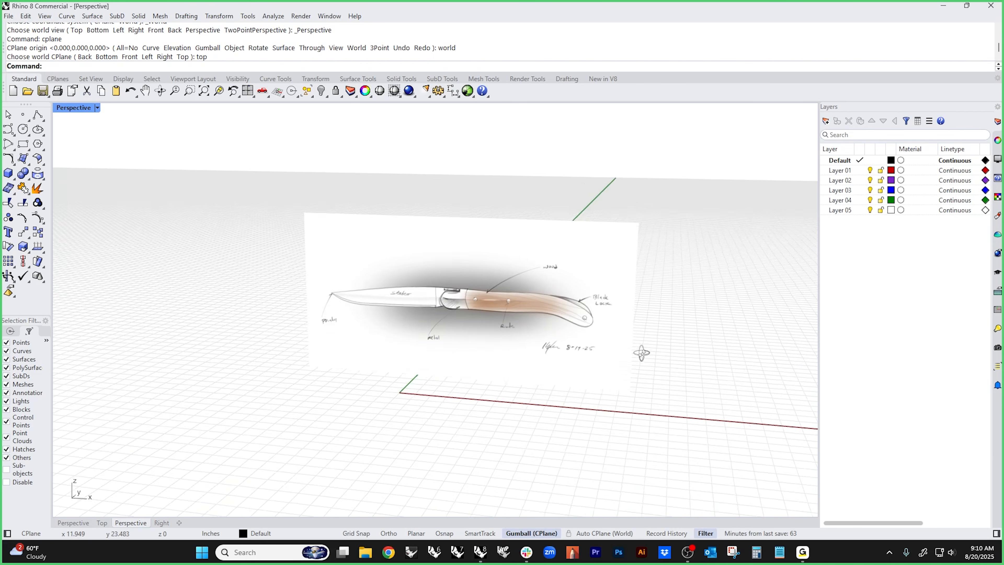
- In the Front view, move the knife picture onto Layer 01
{"action": "type", "text": "f"}
{"action": "key", "text": "Return"}
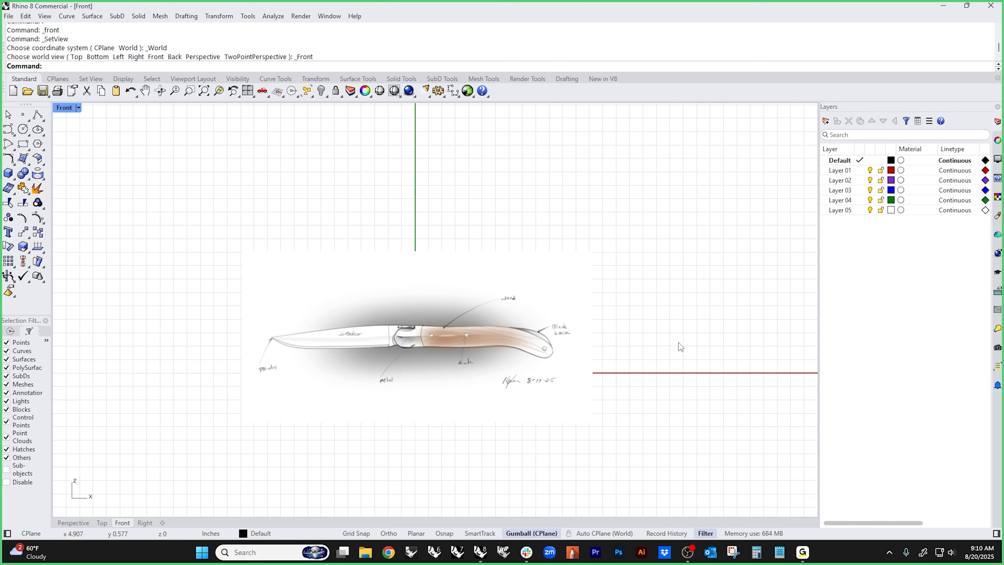
{"action": "left_click", "coordinate": [495, 321]}
{"action": "left_click", "coordinate": [843, 179]}
{"action": "left_click", "coordinate": [843, 171]}
{"action": "right_click", "coordinate": [843, 171]}
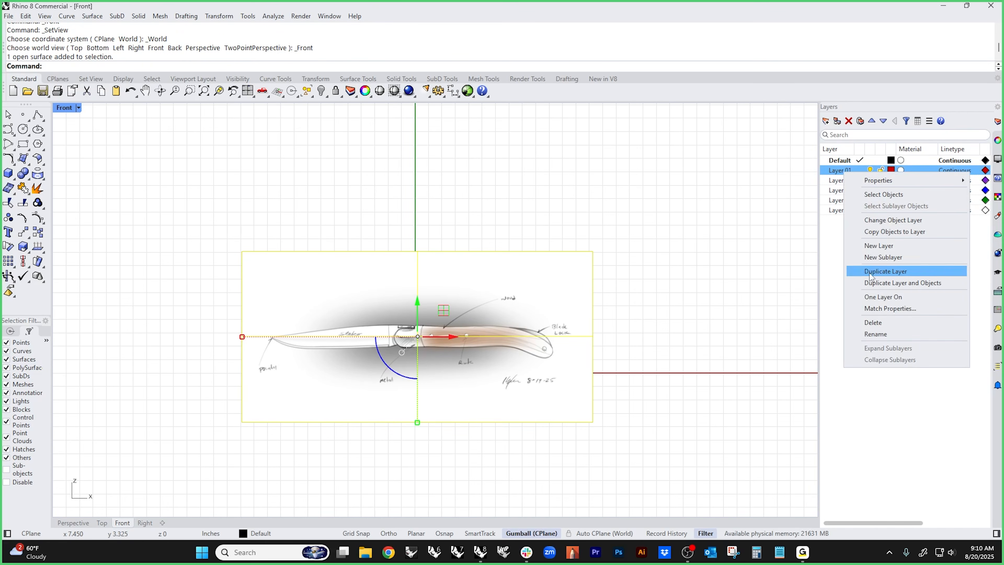
{"action": "left_click", "coordinate": [890, 221]}
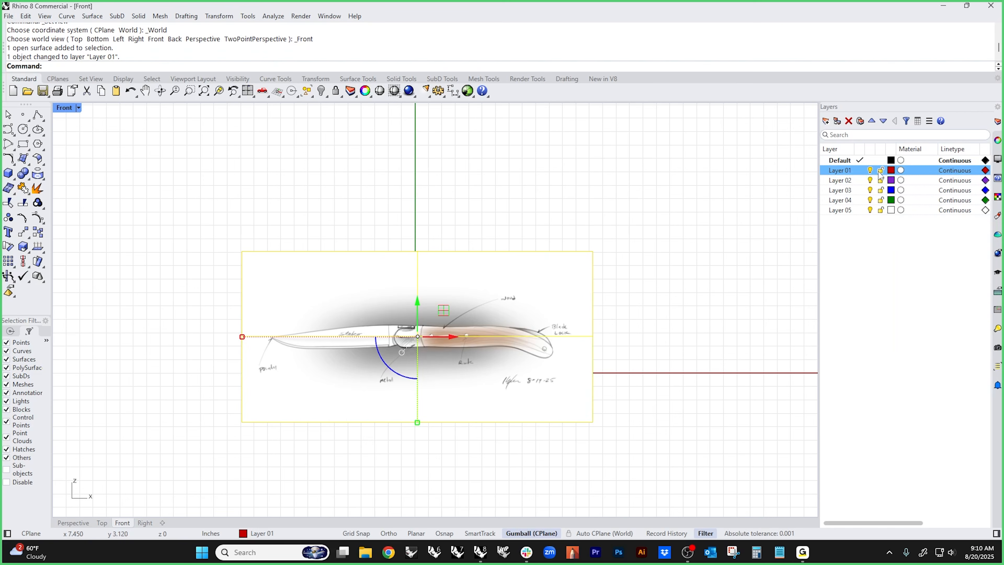
- Set the knife picture's object transparency to 47% and lock Layer 01, checking that the picture cannot be selected
{"action": "left_click", "coordinate": [999, 216]}
{"action": "left_click_drag", "start_coordinate": [848, 388], "coordinate": [907, 389]}
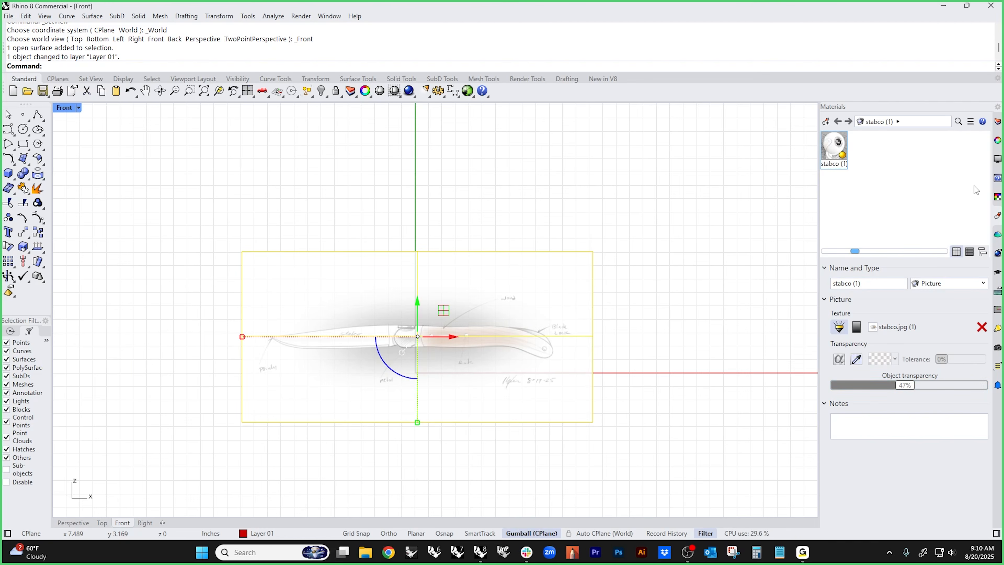
{"action": "left_click", "coordinate": [998, 141]}
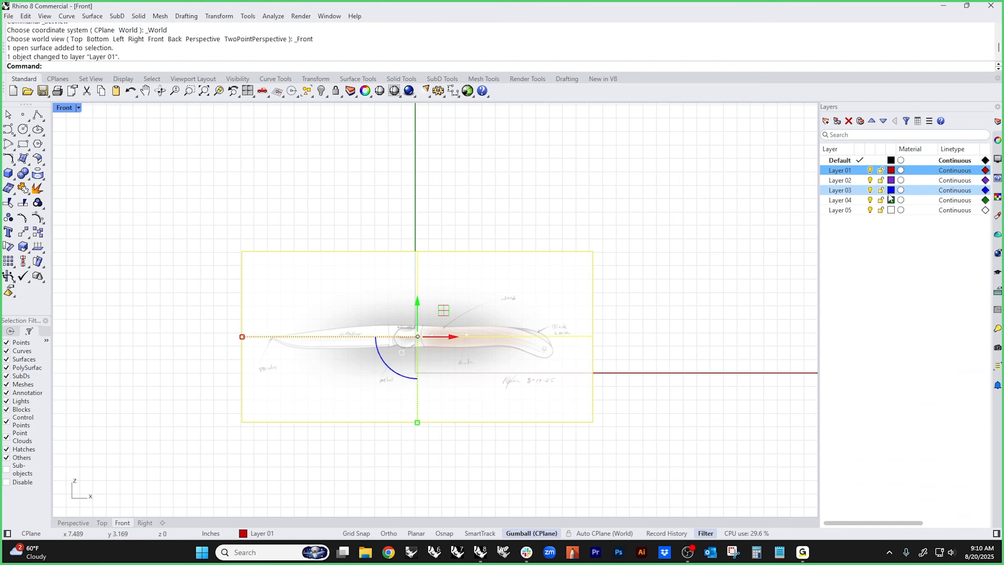
{"action": "left_click", "coordinate": [882, 170]}
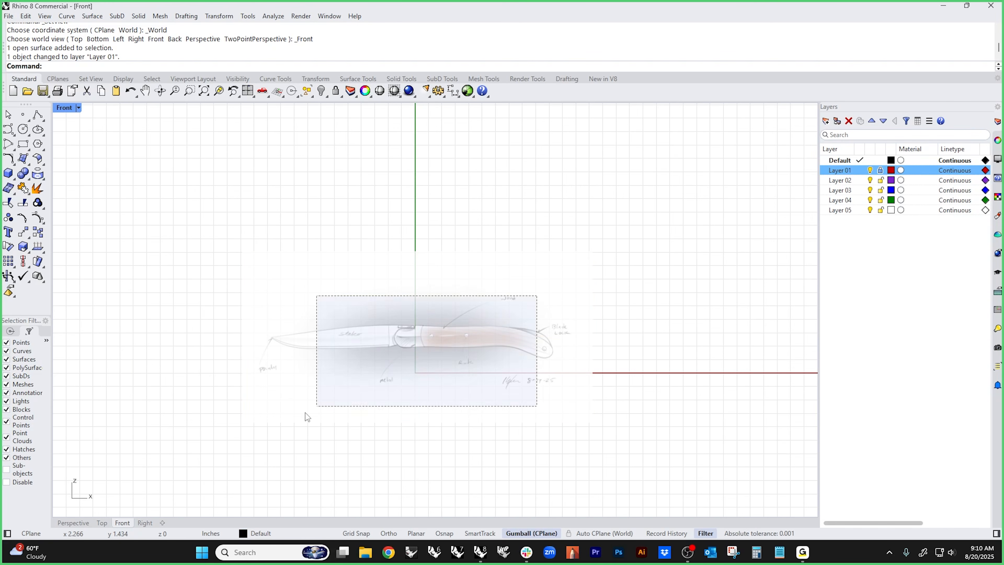
{"action": "key", "text": "ctrl+F4"}
{"action": "left_click_drag", "start_coordinate": [441, 264], "coordinate": [515, 352]}
{"action": "key", "text": "ctrl+F2"}
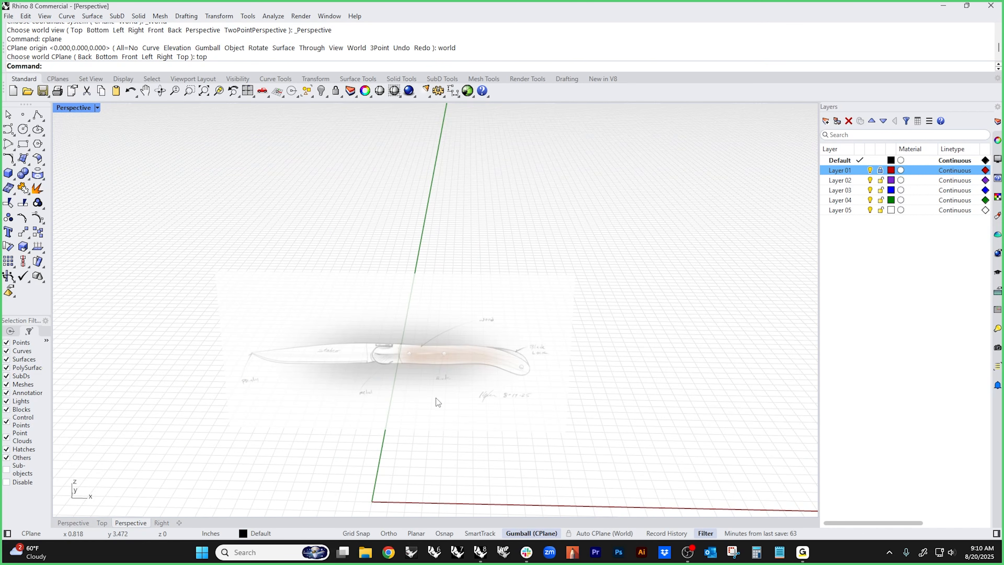
- In the Front view, start a degree-3 control-point curve at the handle's rounded front and trace the upper edge to the butt end
{"action": "scroll", "coordinate": [404, 435], "scroll_direction": "up", "scroll_amount": 5}
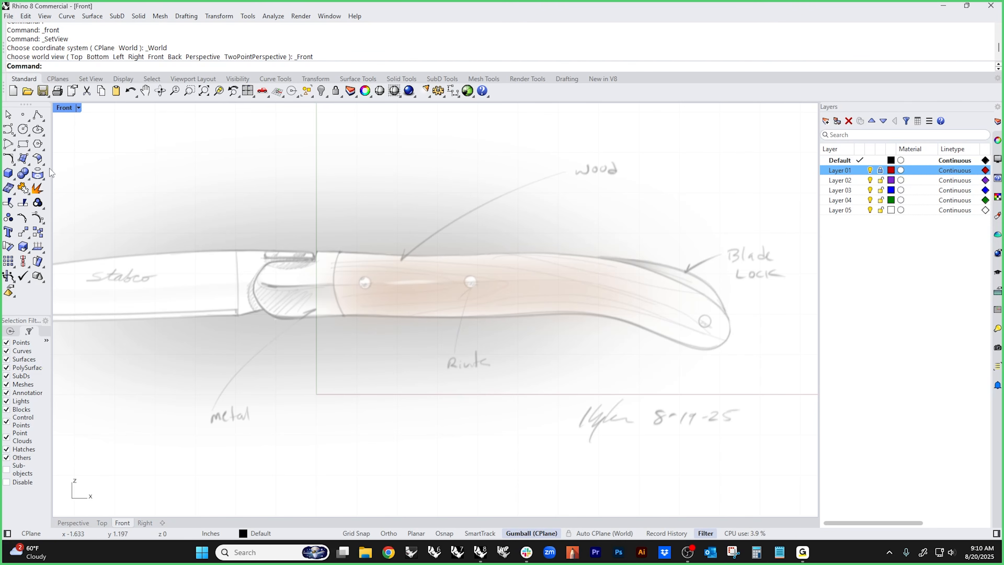
{"action": "left_click", "coordinate": [7, 129]}
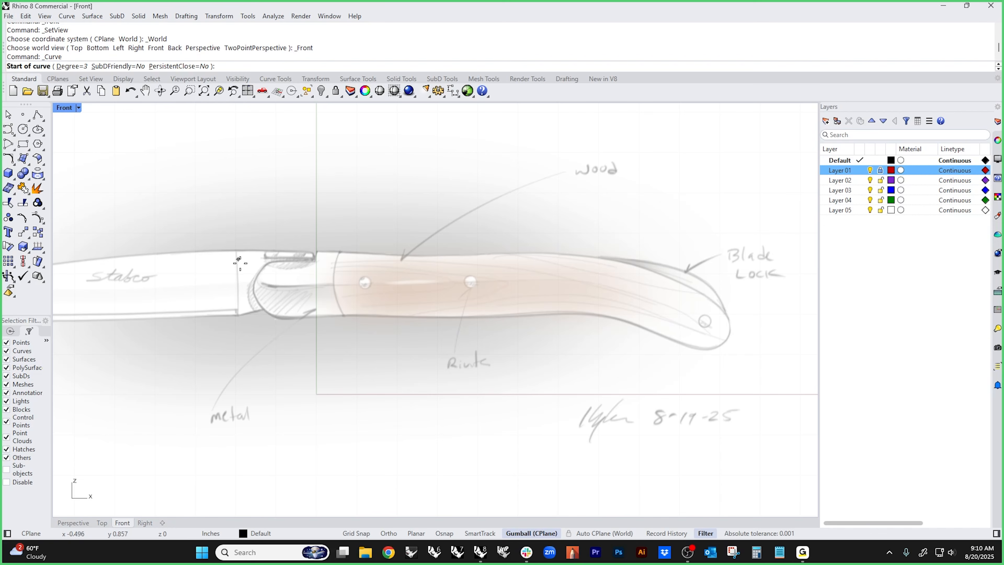
{"action": "left_click", "coordinate": [254, 287]}
{"action": "key", "text": "shift"}
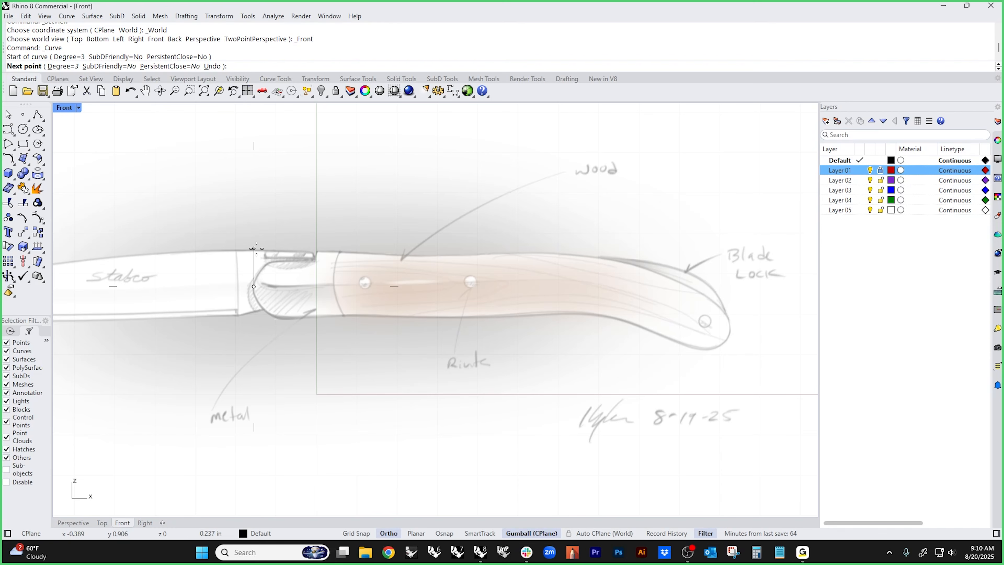
{"action": "left_click", "coordinate": [253, 251]}
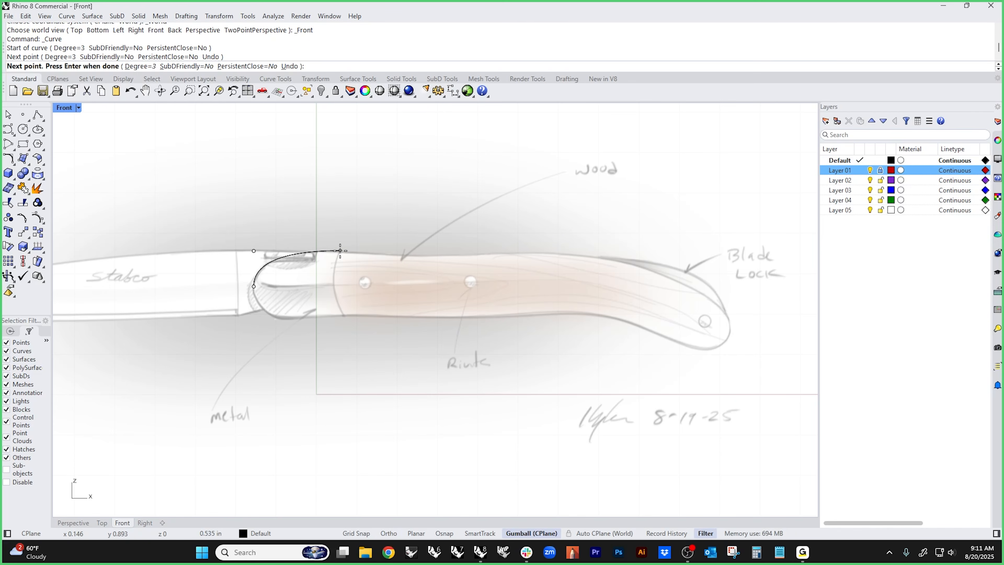
{"action": "left_click", "coordinate": [340, 251]}
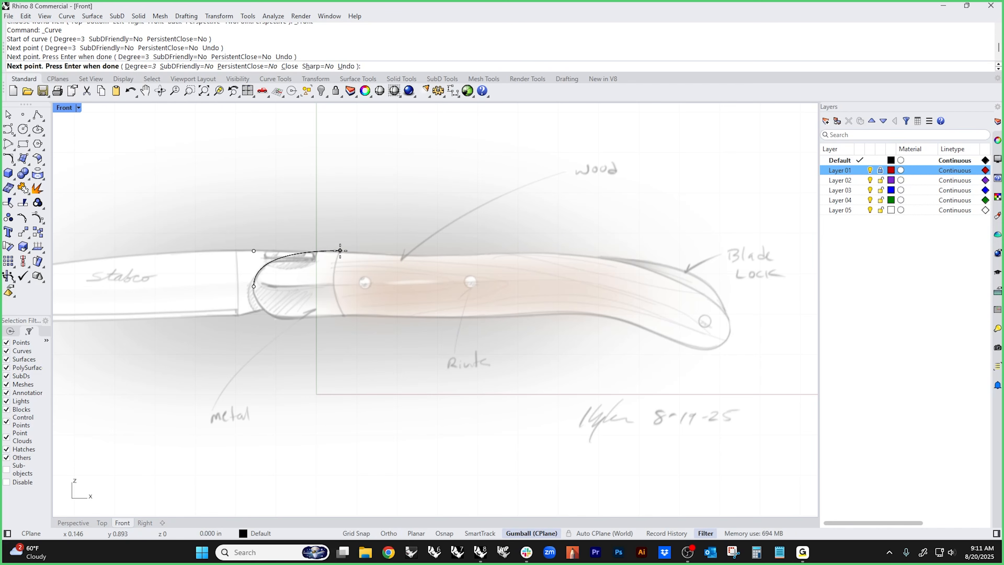
{"action": "left_click", "coordinate": [429, 260]}
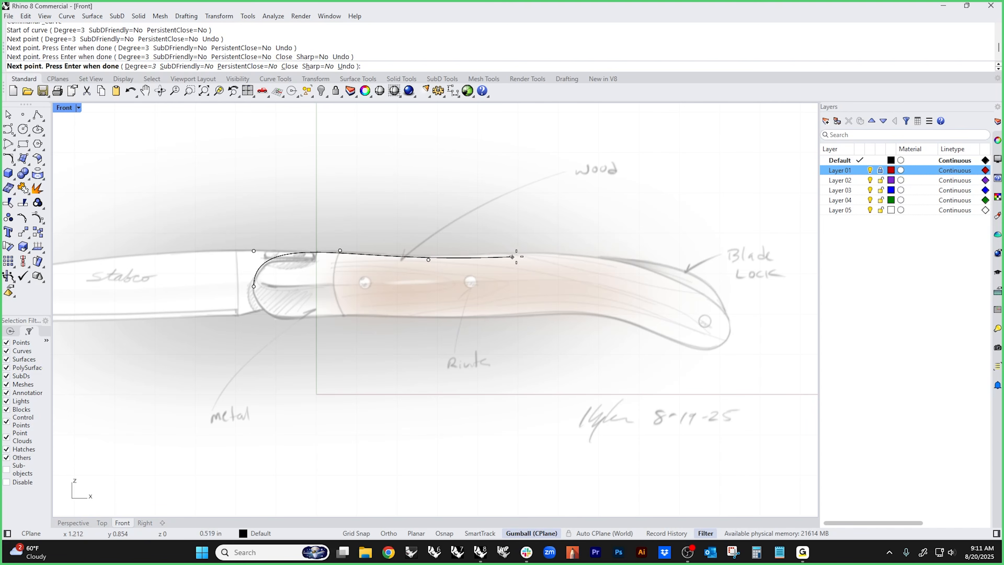
{"action": "left_click", "coordinate": [601, 250]}
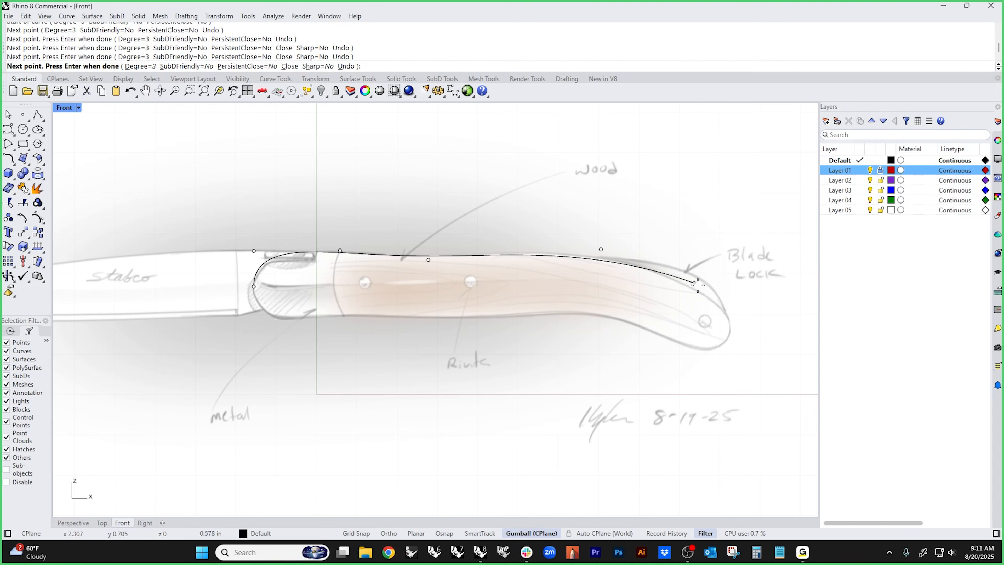
{"action": "left_click", "coordinate": [726, 306]}
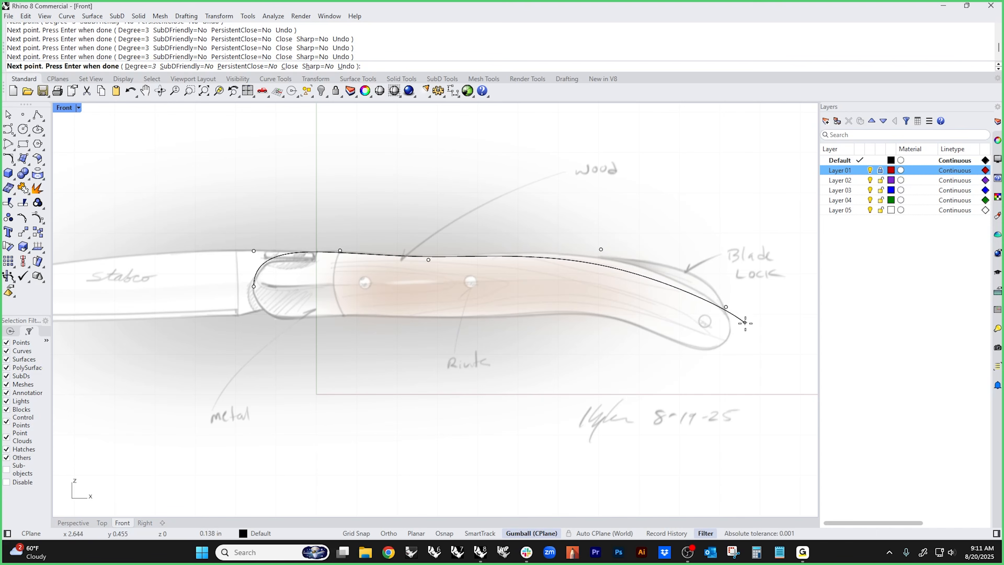
- Continue the curve around the butt end and back along the handle's lower edge, closing it at its start point
{"action": "left_click", "coordinate": [741, 342]}
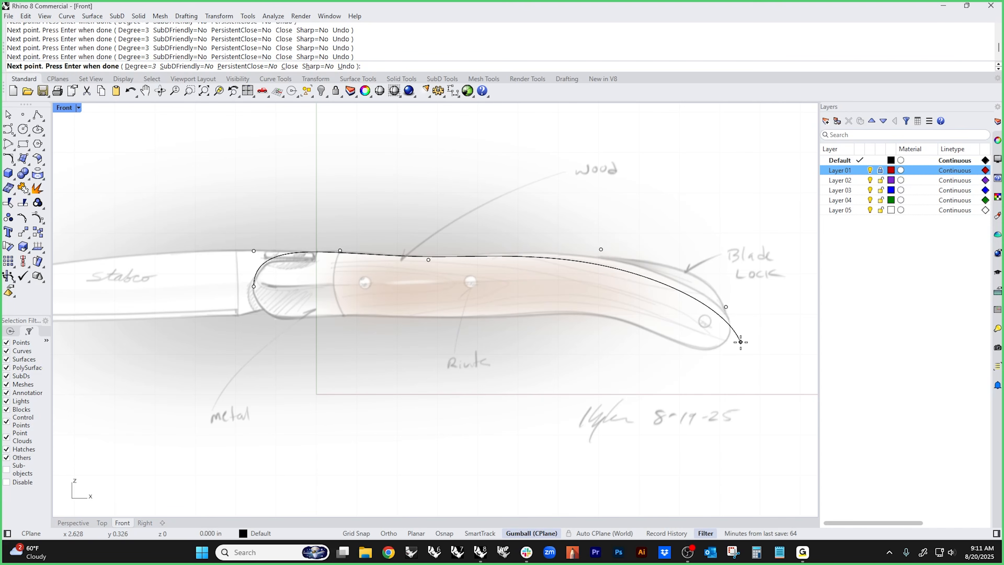
{"action": "left_click", "coordinate": [690, 347]}
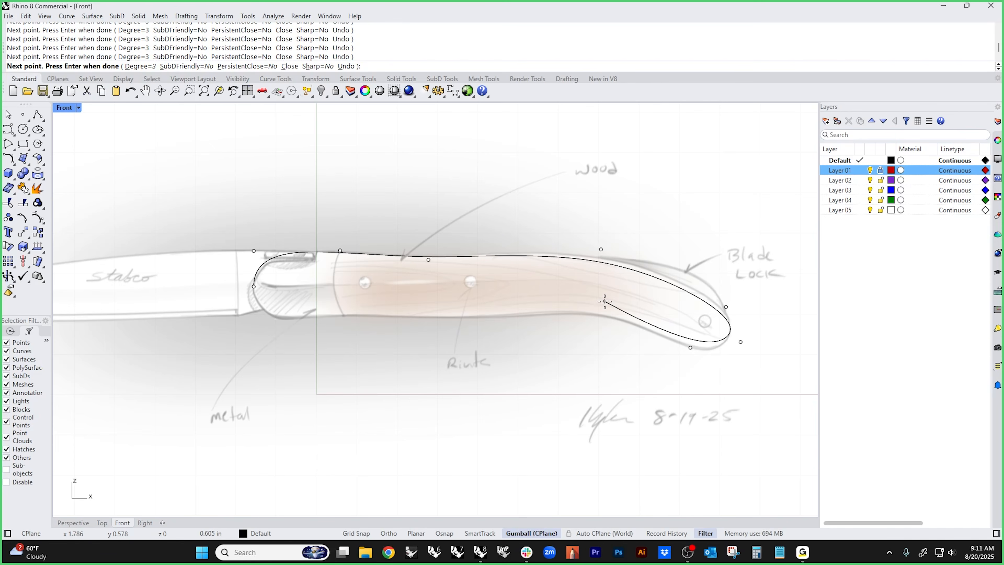
{"action": "left_click", "coordinate": [619, 307]}
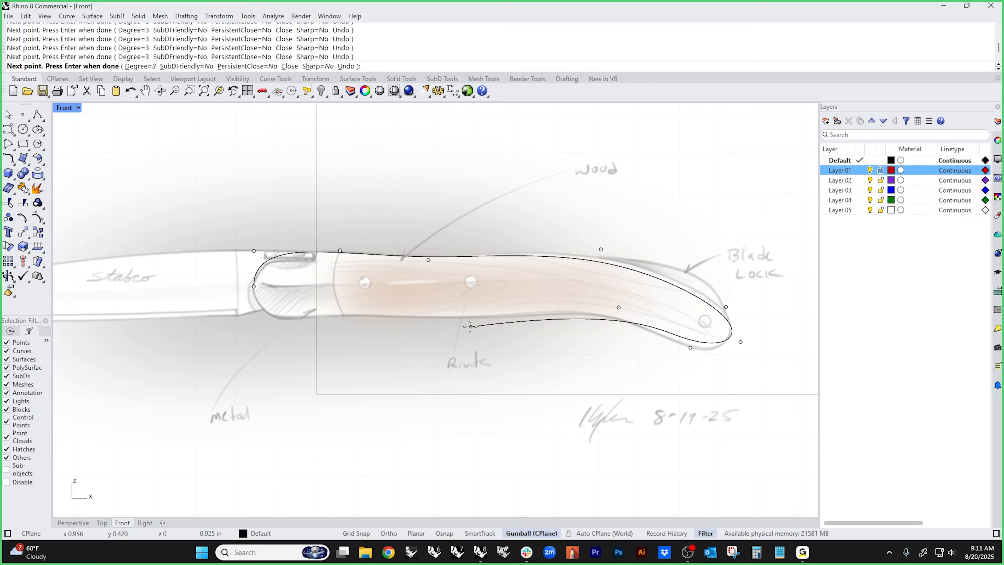
{"action": "left_click", "coordinate": [445, 321]}
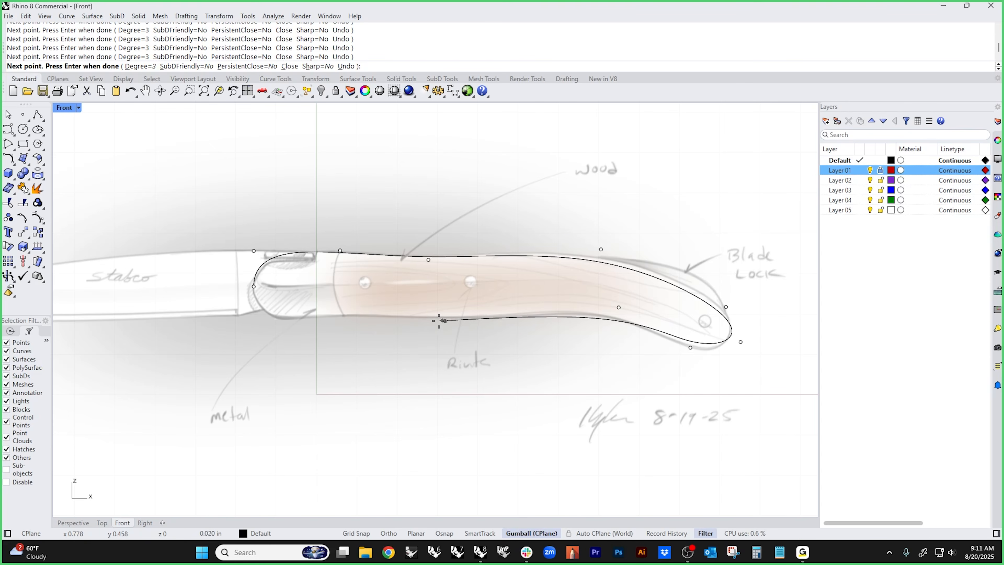
{"action": "left_click", "coordinate": [338, 313]}
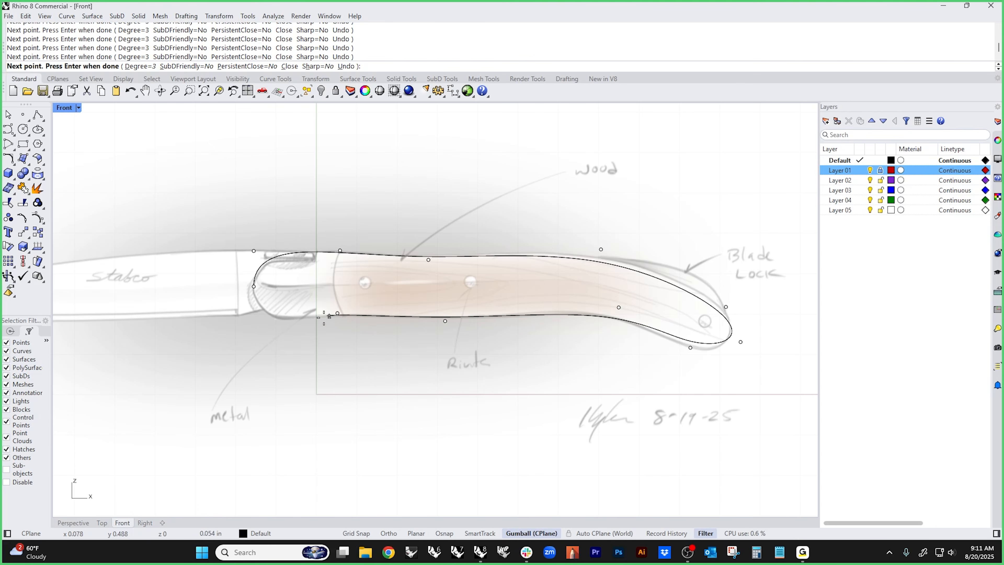
{"action": "left_click", "coordinate": [276, 320]}
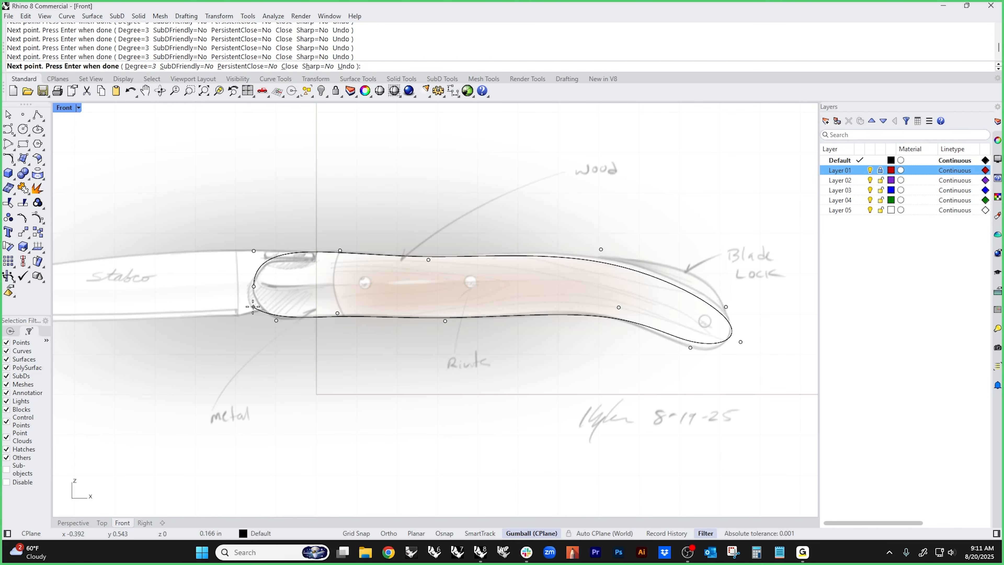
{"action": "key", "text": "alt"}
{"action": "left_click", "coordinate": [253, 291]}
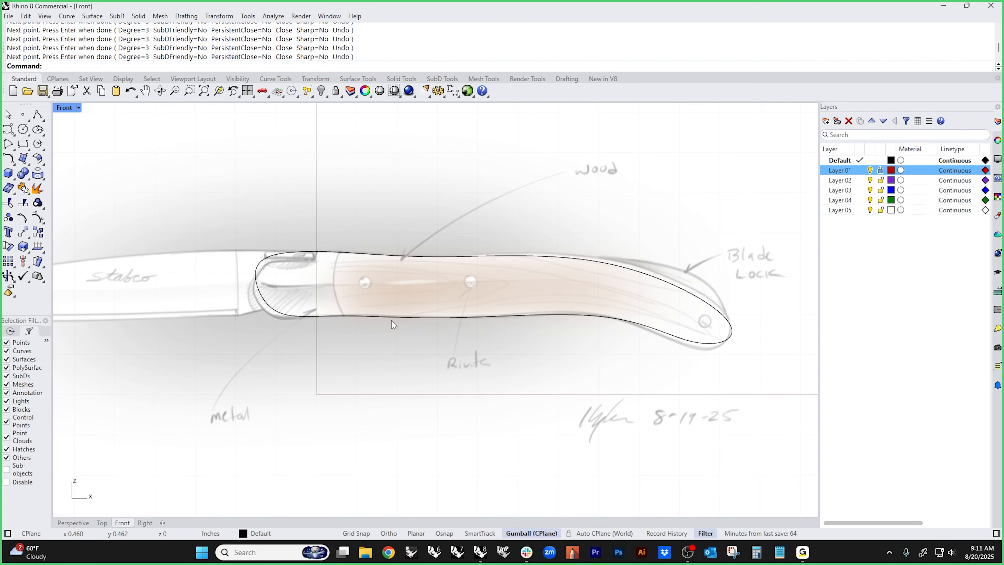
- Examine the closed handle curve's control points and how it fits the sketch
{"action": "left_click", "coordinate": [444, 317]}
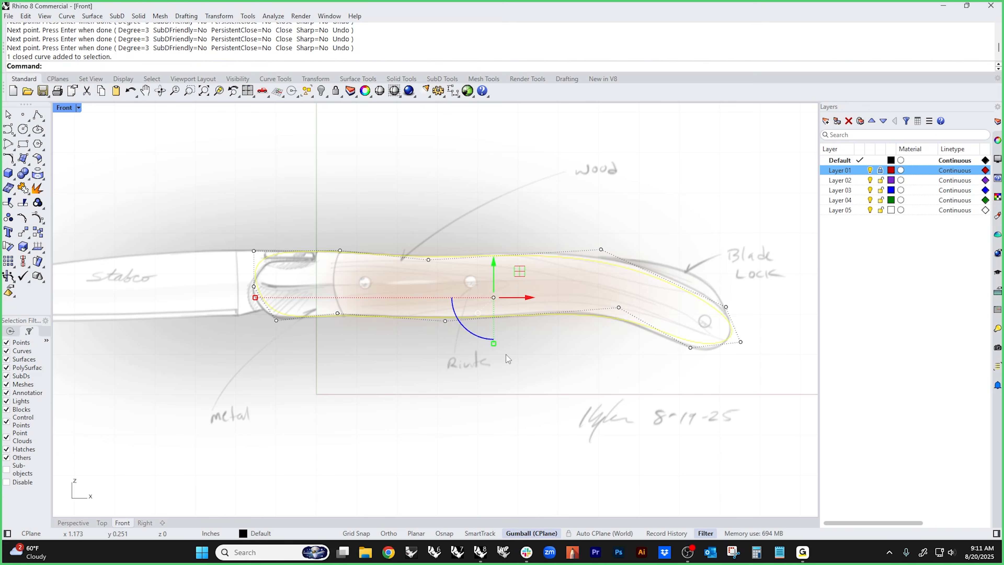
{"action": "left_click", "coordinate": [520, 368]}
{"action": "scroll", "coordinate": [465, 340], "scroll_direction": "down", "scroll_amount": 4}
{"action": "scroll", "coordinate": [451, 368], "scroll_direction": "up", "scroll_amount": 2}
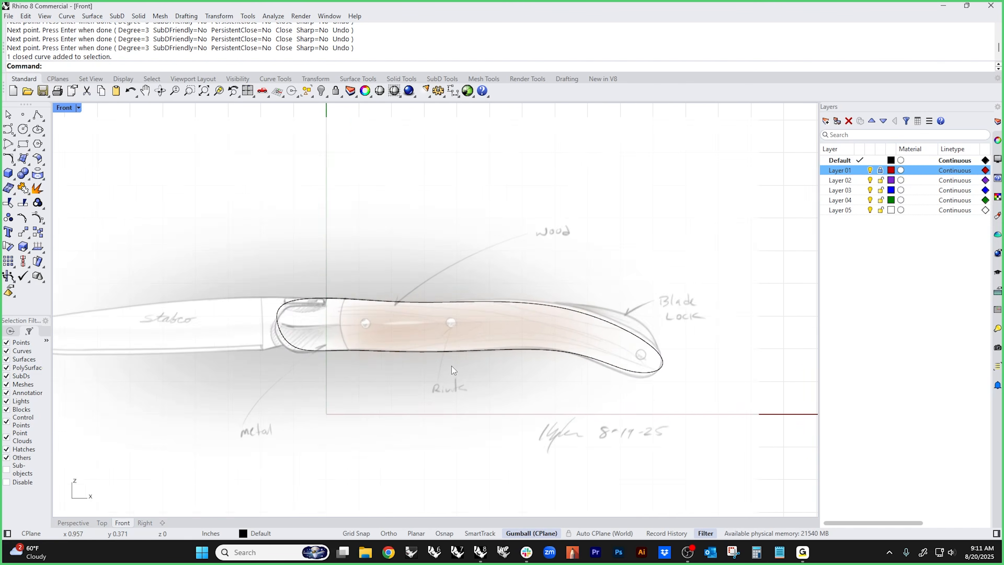
{"action": "scroll", "coordinate": [451, 368], "scroll_direction": "down", "scroll_amount": 1}
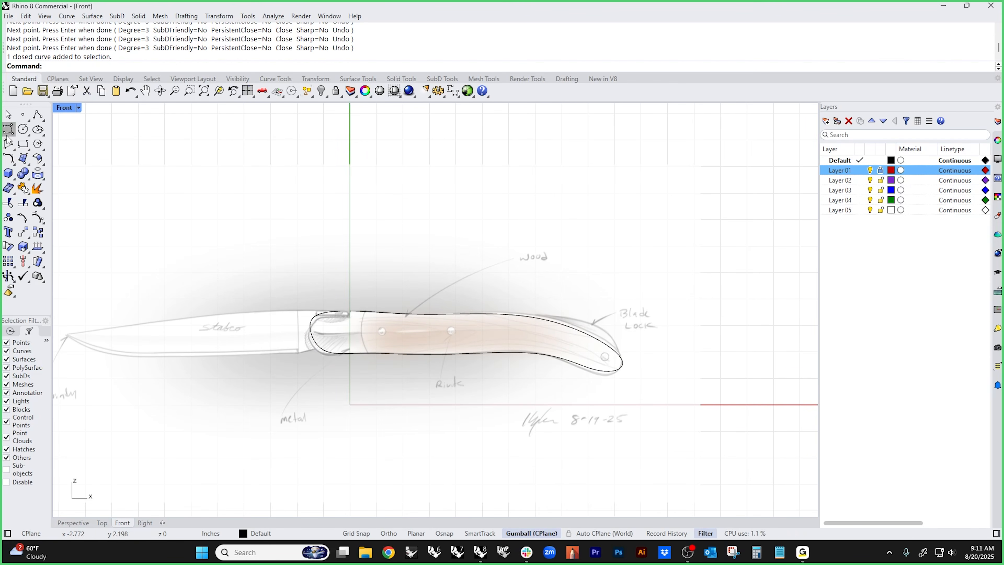
- Draw a three-point demonstration curve in the empty area beside the blade tip, running straight up and turning horizontally toward the knife
{"action": "left_click", "coordinate": [9, 159]}
{"action": "right_click_drag", "start_coordinate": [208, 202], "coordinate": [565, 258], "text": "shift"}
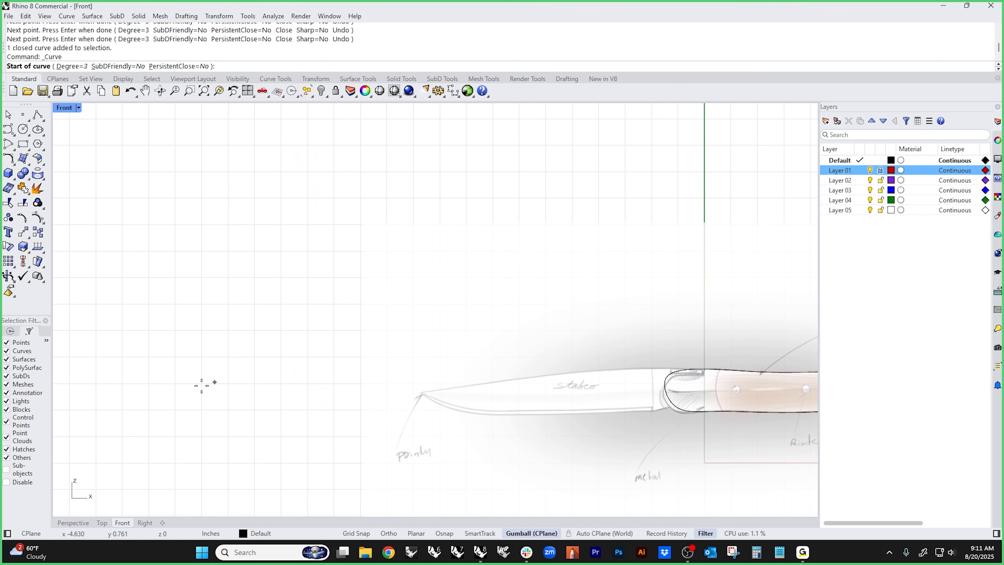
{"action": "left_click", "coordinate": [207, 424]}
{"action": "left_click", "coordinate": [207, 294]}
{"action": "left_click", "coordinate": [423, 294]}
{"action": "key", "text": "Return"}
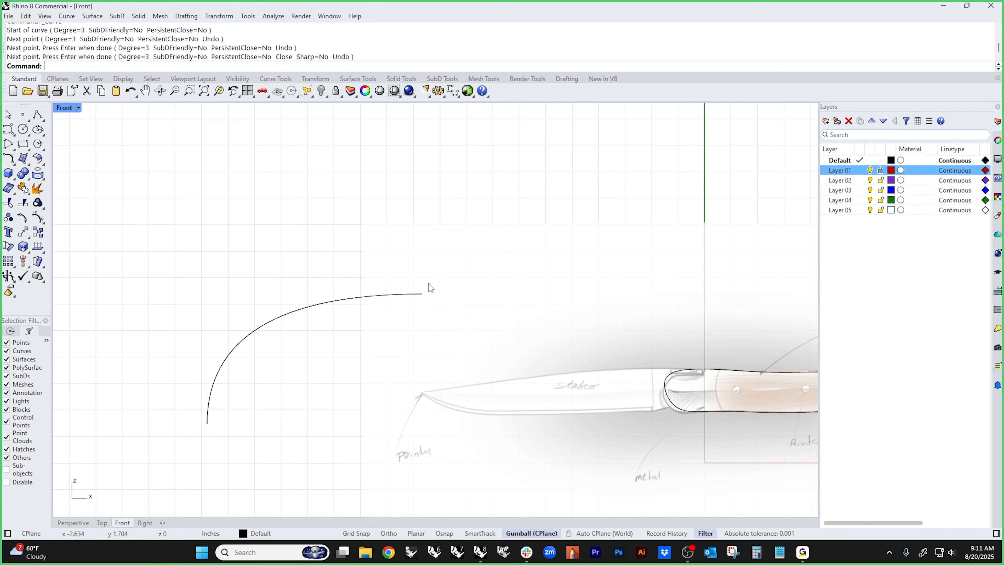
- Shrink the demonstration curve into a small corner arc by moving its two end control points close to the corner point
{"action": "left_click", "coordinate": [289, 327]}
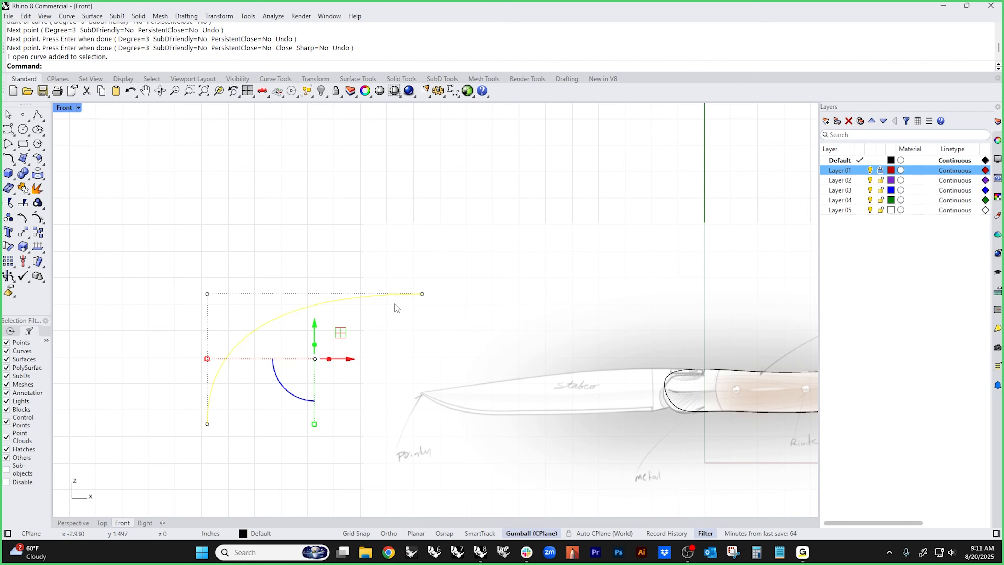
{"action": "left_click", "coordinate": [293, 242]}
{"action": "left_click", "coordinate": [307, 313]}
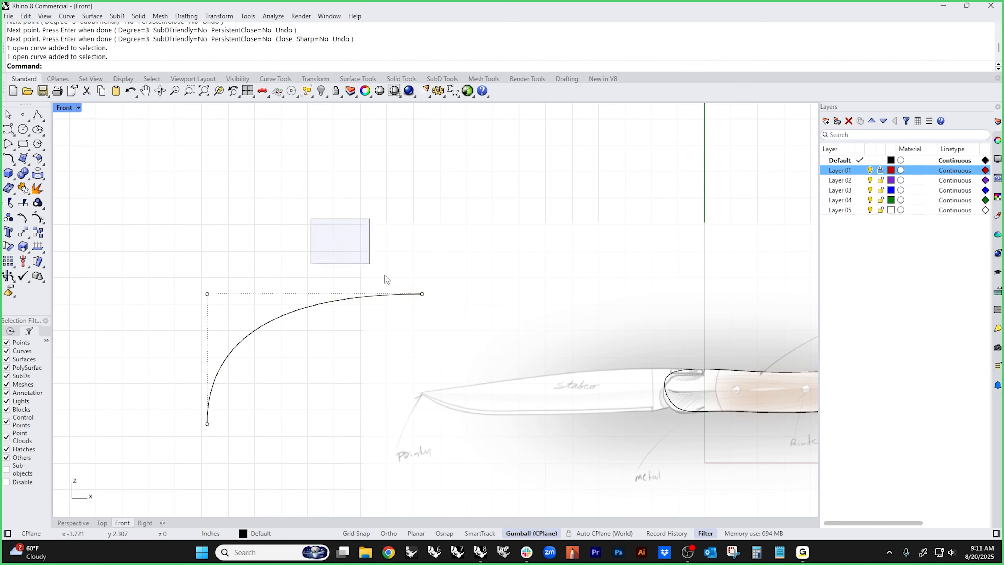
{"action": "left_click", "coordinate": [423, 294]}
{"action": "left_click_drag", "start_coordinate": [423, 294], "coordinate": [227, 294]}
{"action": "left_click", "coordinate": [259, 342]}
{"action": "left_click_drag", "start_coordinate": [176, 390], "coordinate": [283, 469]}
{"action": "left_click", "coordinate": [205, 392]}
{"action": "left_click_drag", "start_coordinate": [171, 410], "coordinate": [241, 464]}
{"action": "left_click_drag", "start_coordinate": [207, 410], "coordinate": [208, 296]}
{"action": "left_click", "coordinate": [276, 314]}
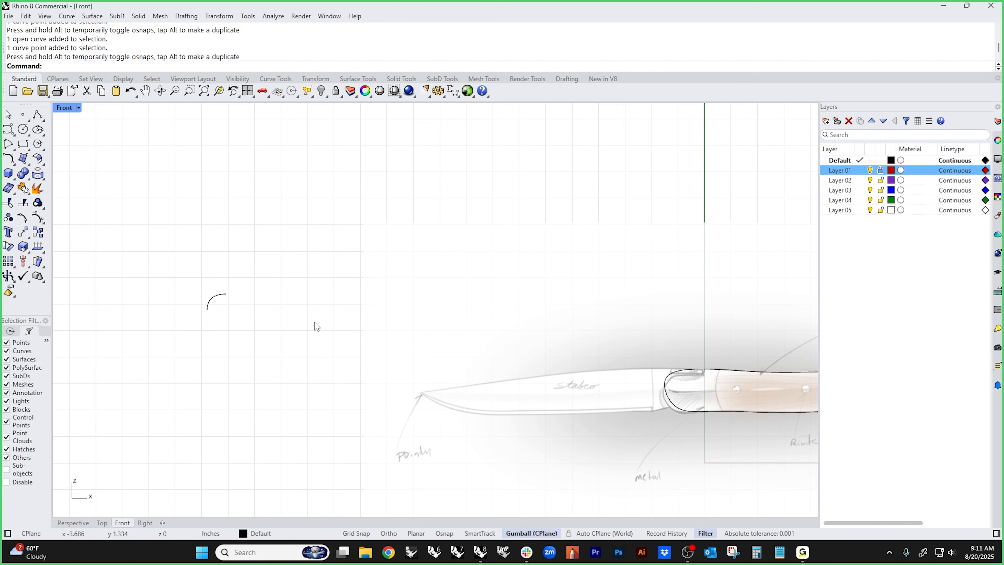
- Undo the control-point moves and the three-point demonstration curve
{"action": "key", "text": "ctrl+z"}
{"action": "key", "text": "ctrl+z"}
{"action": "key", "text": "ctrl+z"}
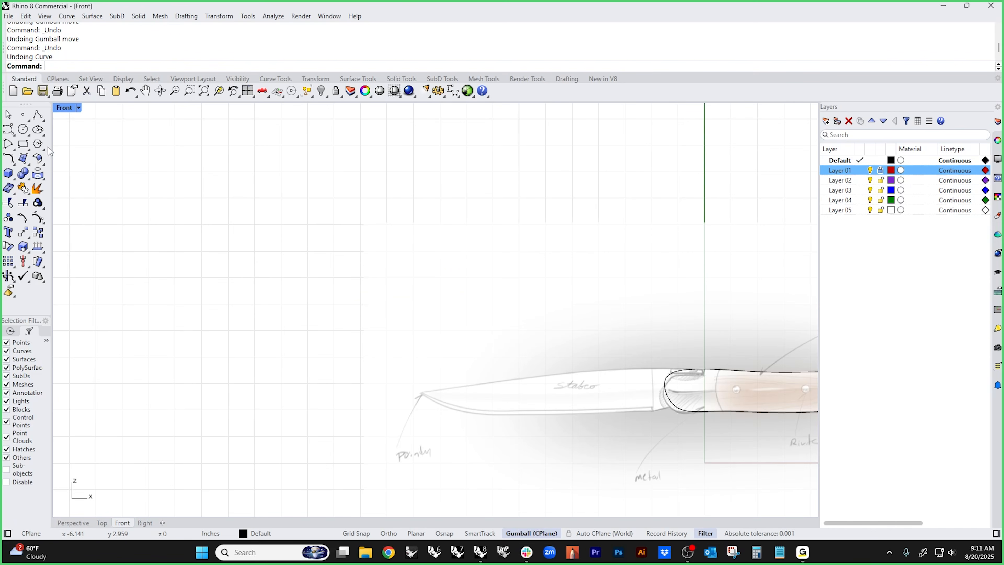
- Draw a curve beside the blade tip with long straight runs and many closely spaced points around the corner, and display its control points
{"action": "left_click", "coordinate": [8, 129]}
{"action": "left_click", "coordinate": [220, 464]}
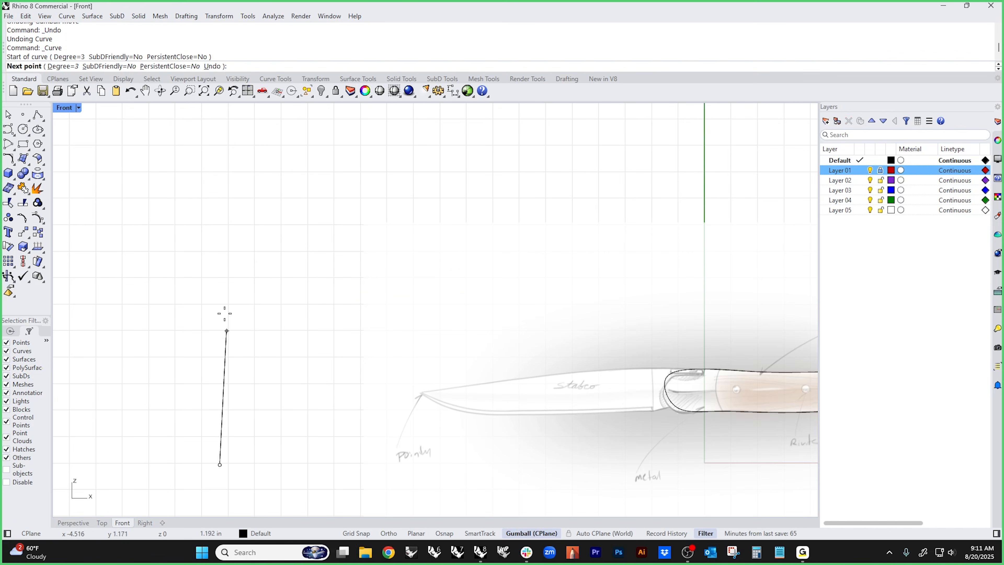
{"action": "left_click", "coordinate": [221, 289]}
{"action": "left_click", "coordinate": [224, 278]}
{"action": "left_click", "coordinate": [228, 269]}
{"action": "left_click", "coordinate": [231, 263]}
{"action": "left_click", "coordinate": [239, 258]}
{"action": "left_click", "coordinate": [247, 253]}
{"action": "left_click", "coordinate": [258, 249]}
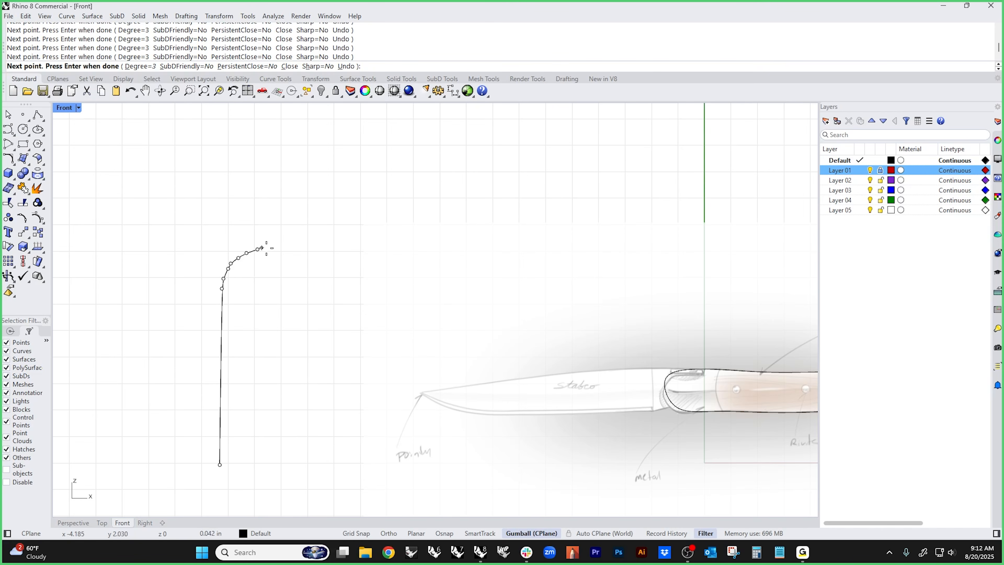
{"action": "left_click", "coordinate": [578, 247]}
{"action": "key", "text": "Return"}
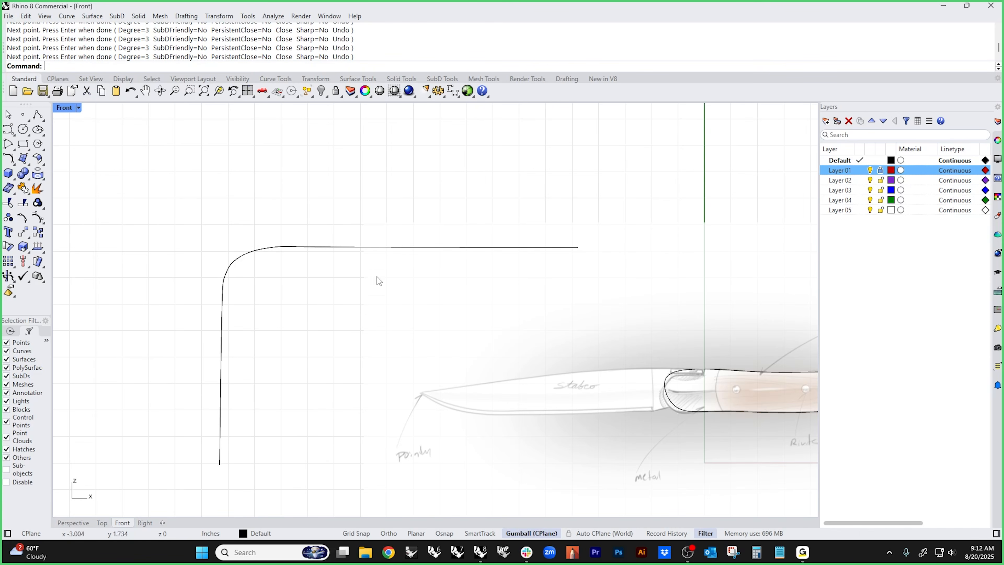
{"action": "left_click", "coordinate": [344, 247]}
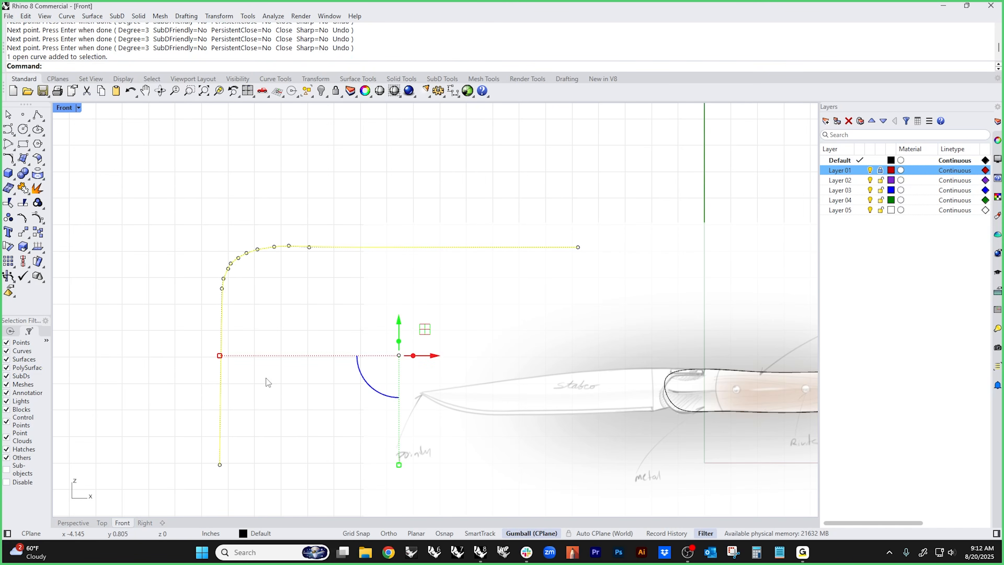
- Display the curvature graph on the many-point corner curve, reduce its display scale to 106, and close the graph and control points
{"action": "left_click", "coordinate": [42, 256]}
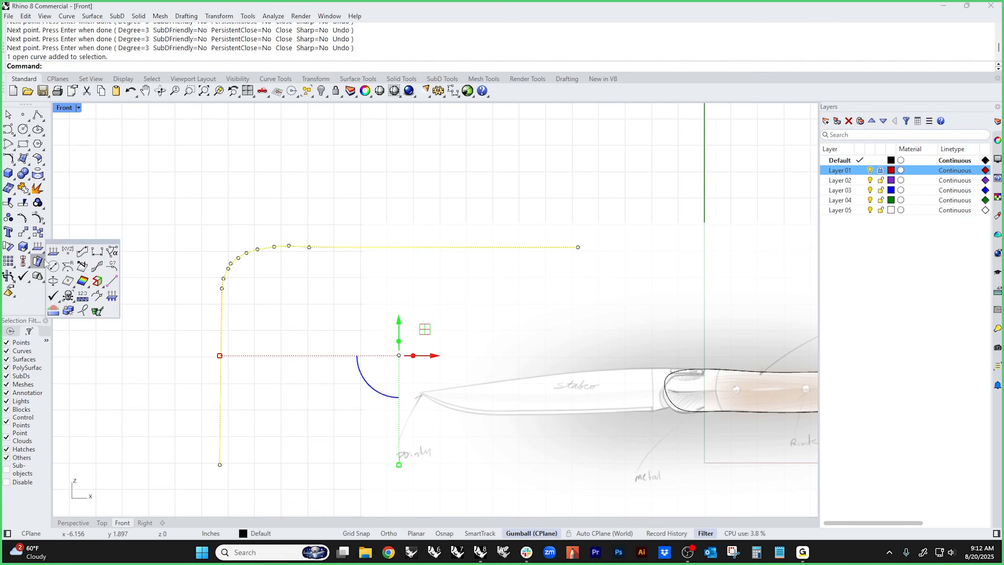
{"action": "left_click", "coordinate": [82, 279]}
{"action": "scroll", "coordinate": [298, 340], "scroll_direction": "down", "scroll_amount": 3}
{"action": "scroll", "coordinate": [298, 339], "scroll_direction": "down", "scroll_amount": 3}
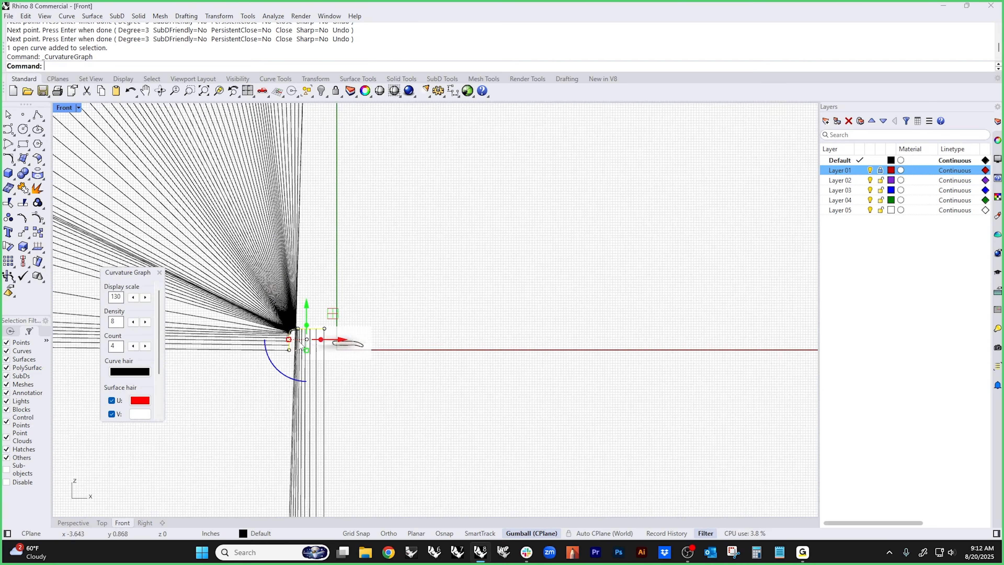
{"action": "scroll", "coordinate": [118, 301], "scroll_direction": "up", "scroll_amount": 3}
{"action": "scroll", "coordinate": [119, 301], "scroll_direction": "down", "scroll_amount": 20}
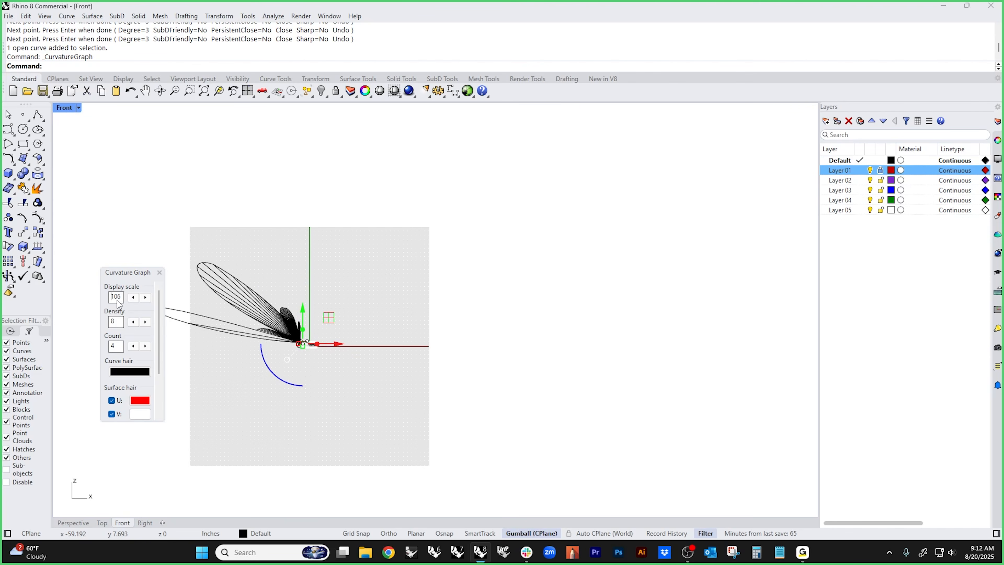
{"action": "right_click_drag", "start_coordinate": [329, 341], "coordinate": [445, 352]}
{"action": "scroll", "coordinate": [441, 351], "scroll_direction": "up", "scroll_amount": 10}
{"action": "right_click_drag", "start_coordinate": [278, 367], "coordinate": [400, 371]}
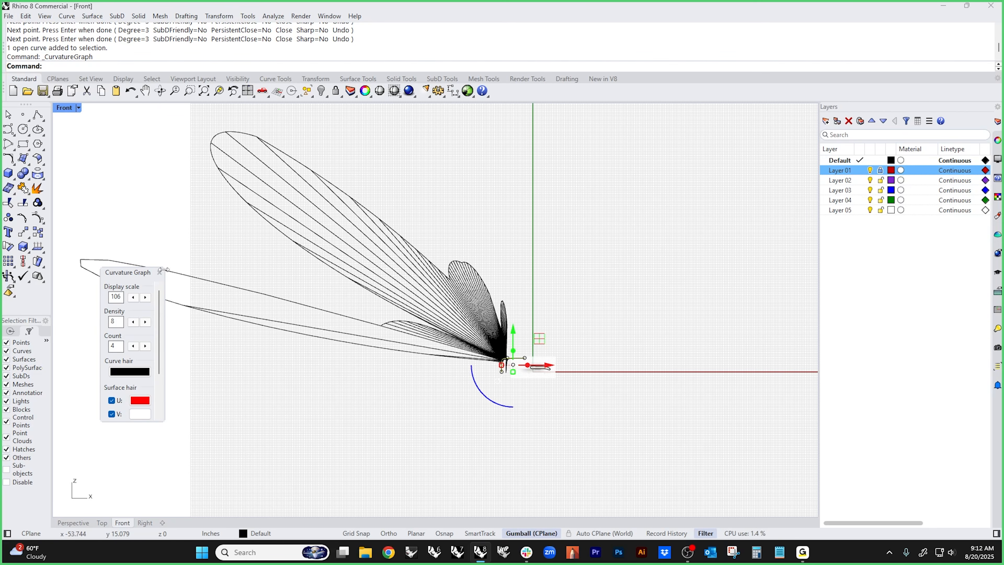
{"action": "left_click", "coordinate": [159, 272]}
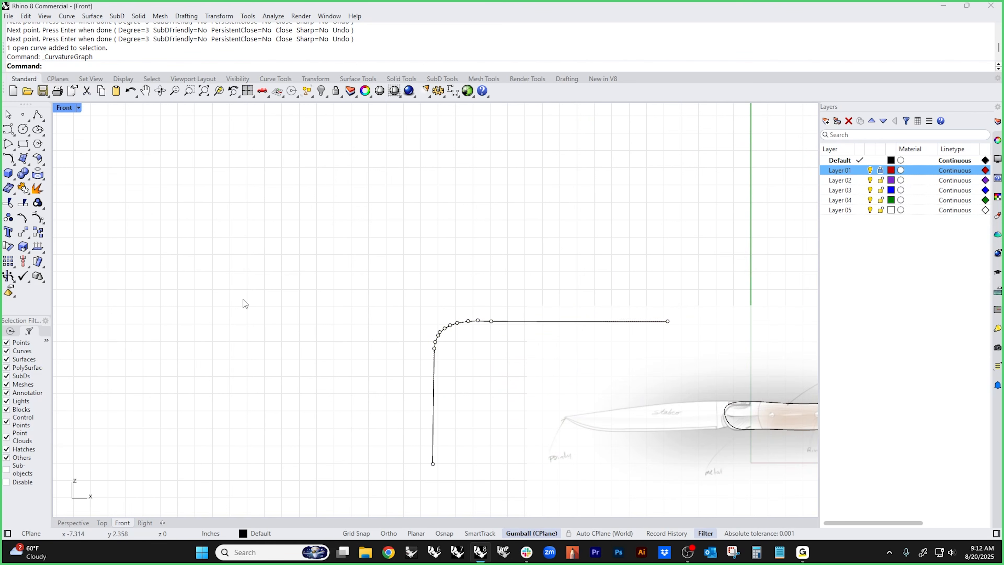
{"action": "key", "text": "Escape"}
- Draw a five-point curve outside the many-point corner curve, running straight up to a single corner point and turning horizontally toward the knife
{"action": "left_click", "coordinate": [5, 130]}
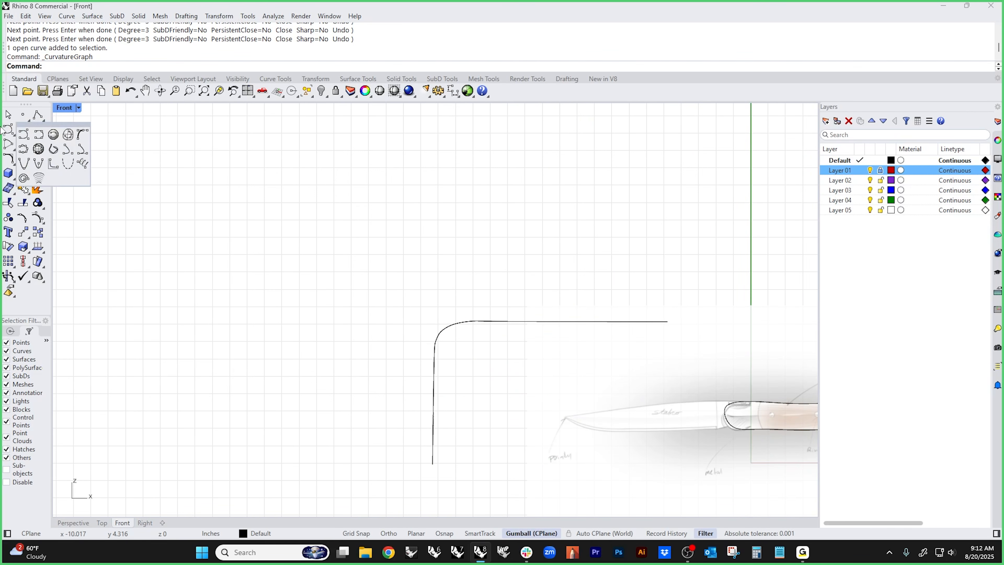
{"action": "left_click", "coordinate": [6, 130]}
{"action": "left_click", "coordinate": [324, 476]}
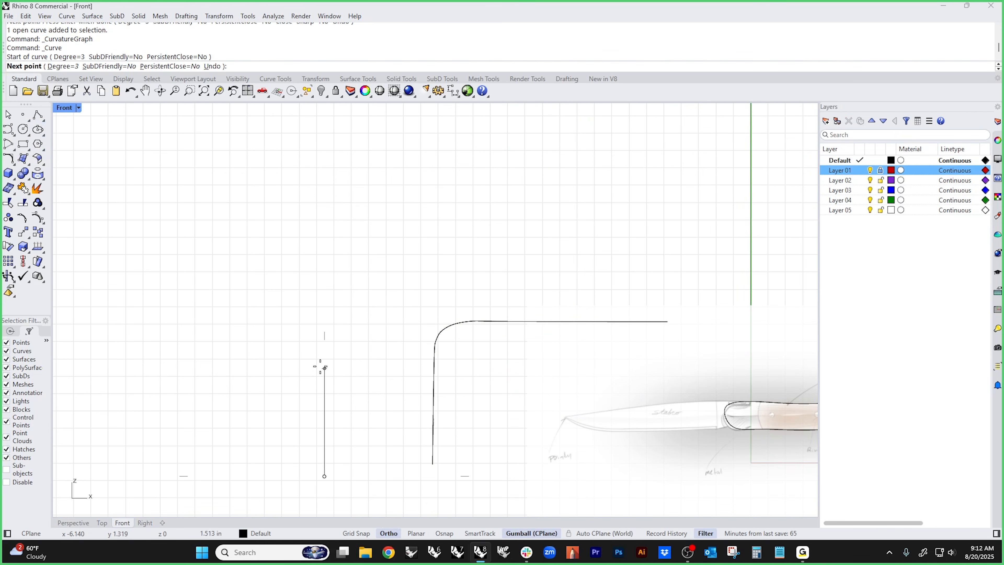
{"action": "left_click", "coordinate": [325, 353]}
{"action": "left_click", "coordinate": [324, 306]}
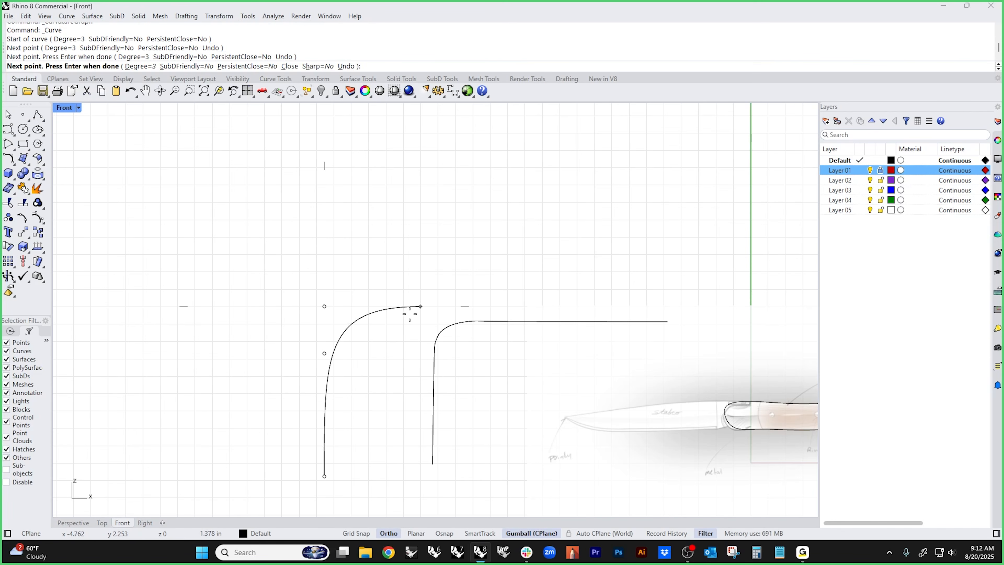
{"action": "left_click", "coordinate": [408, 306]}
{"action": "left_click", "coordinate": [656, 306]}
{"action": "key", "text": "Return"}
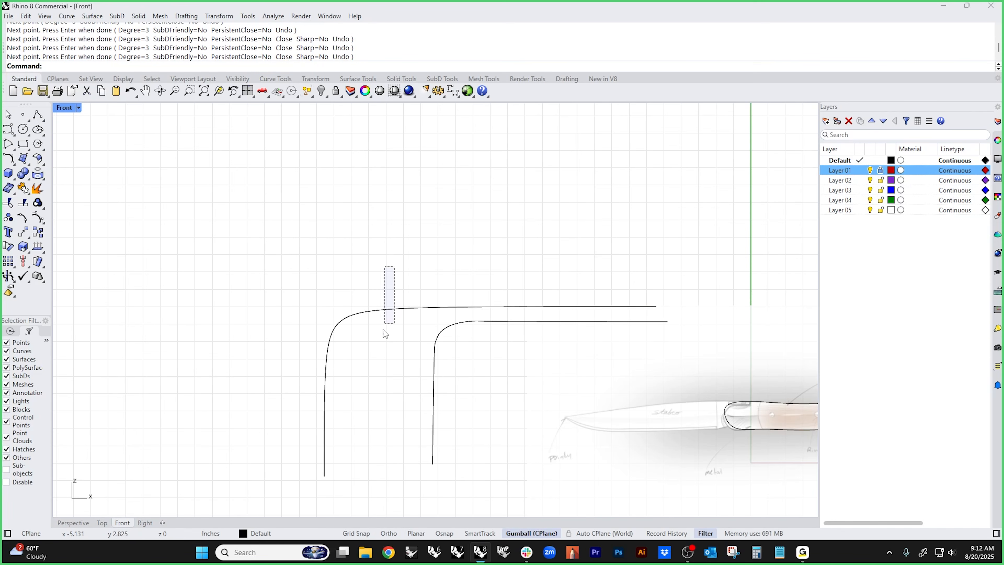
- Display the curvature graph on the five-point corner curve and reduce the graph's display scale to 98
{"action": "left_click", "coordinate": [381, 309]}
{"action": "left_click", "coordinate": [43, 252]}
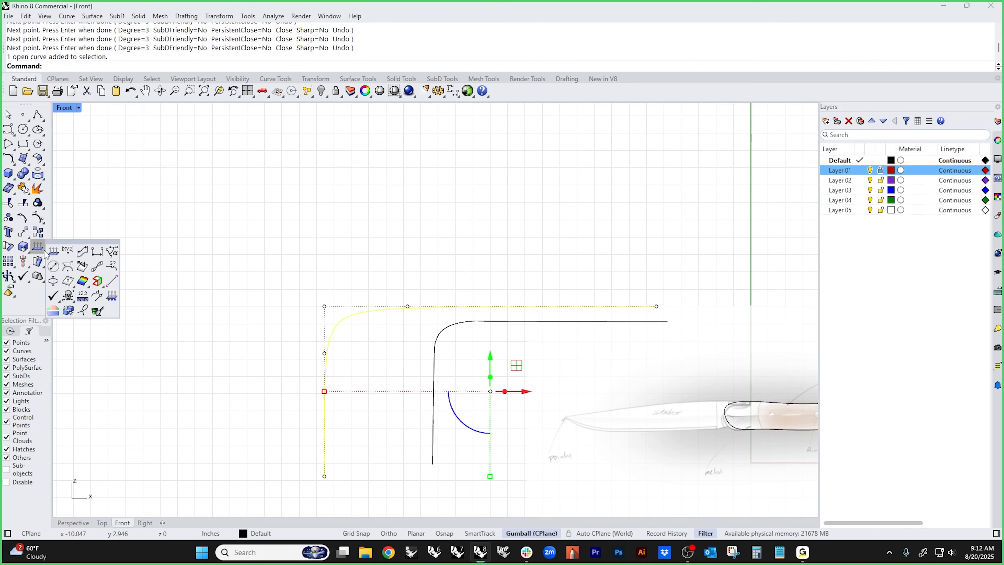
{"action": "left_click", "coordinate": [99, 270]}
{"action": "scroll", "coordinate": [320, 351], "scroll_direction": "down", "scroll_amount": 10}
{"action": "scroll", "coordinate": [323, 352], "scroll_direction": "down", "scroll_amount": 2}
{"action": "right_click_drag", "start_coordinate": [273, 369], "coordinate": [361, 371]}
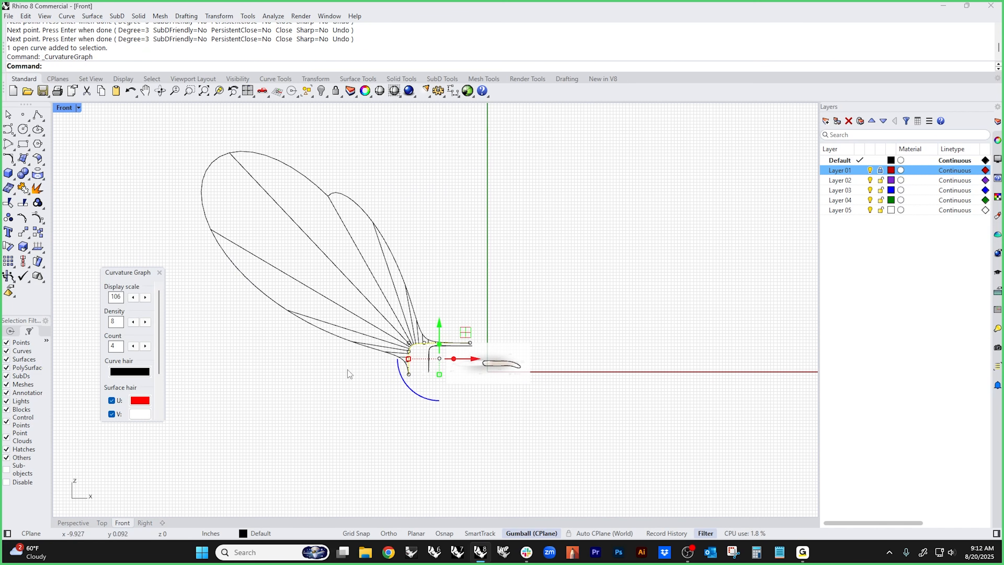
{"action": "scroll", "coordinate": [118, 295], "scroll_direction": "up", "scroll_amount": 3}
{"action": "scroll", "coordinate": [118, 295], "scroll_direction": "down", "scroll_amount": 10}
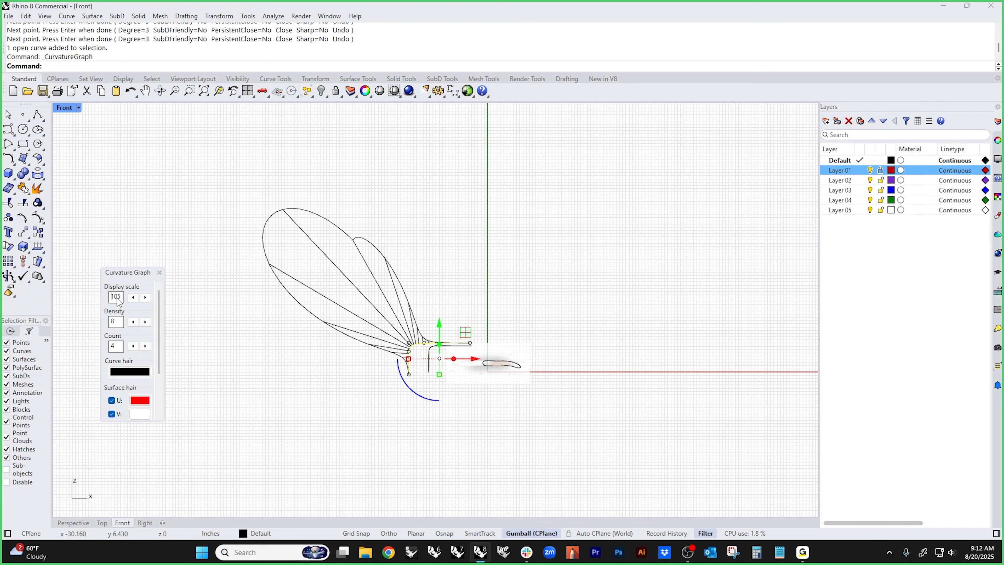
{"action": "scroll", "coordinate": [118, 302], "scroll_direction": "down", "scroll_amount": 1}
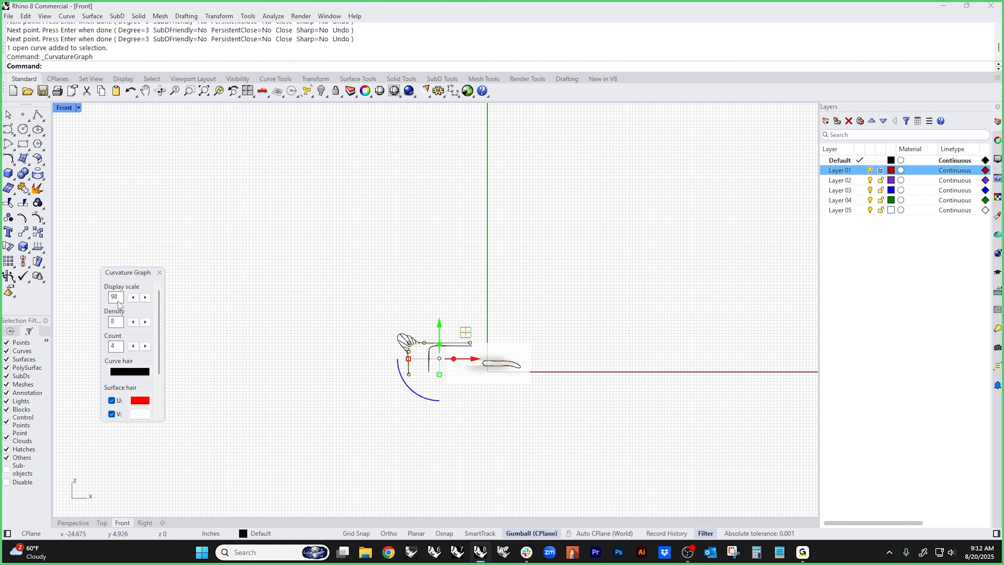
- Add the neighbouring many-point curve to the curvature graph to compare it with the five-point curve
{"action": "scroll", "coordinate": [427, 369], "scroll_direction": "up", "scroll_amount": 5}
{"action": "left_click", "coordinate": [456, 356]}
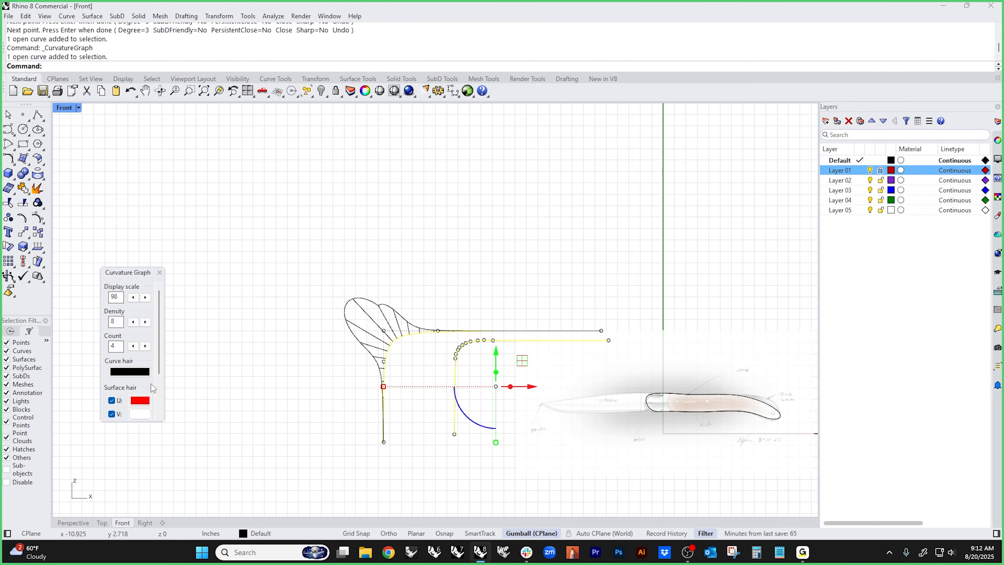
{"action": "scroll", "coordinate": [142, 391], "scroll_direction": "down", "scroll_amount": 3}
{"action": "left_click", "coordinate": [130, 375]}
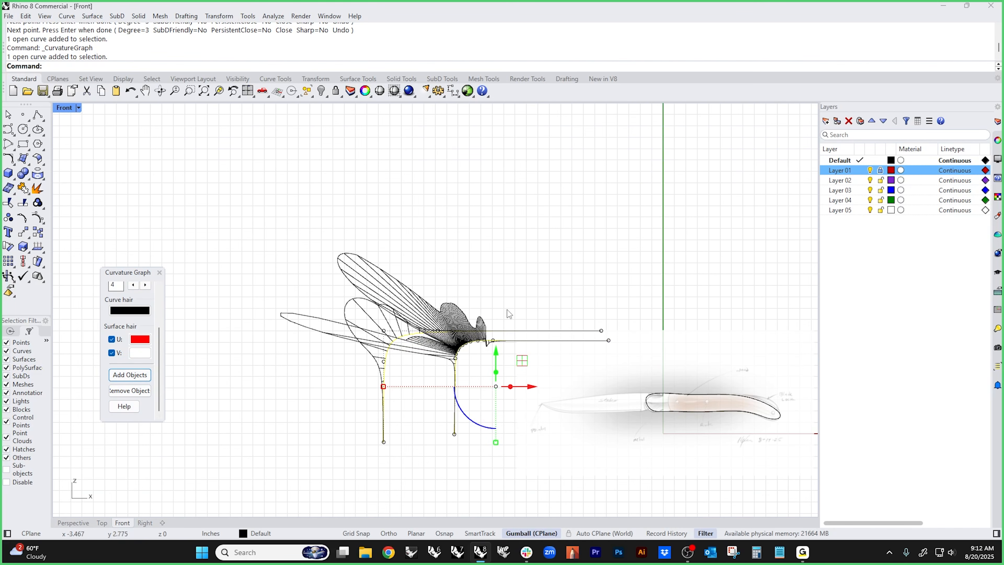
- Close the curvature graph and delete both demonstration corner curves
{"action": "left_click", "coordinate": [159, 273]}
{"action": "left_click", "coordinate": [465, 292]}
{"action": "left_click_drag", "start_coordinate": [509, 298], "coordinate": [475, 359]}
{"action": "key", "text": "Delete"}
{"action": "right_click_drag", "start_coordinate": [596, 381], "coordinate": [317, 373]}
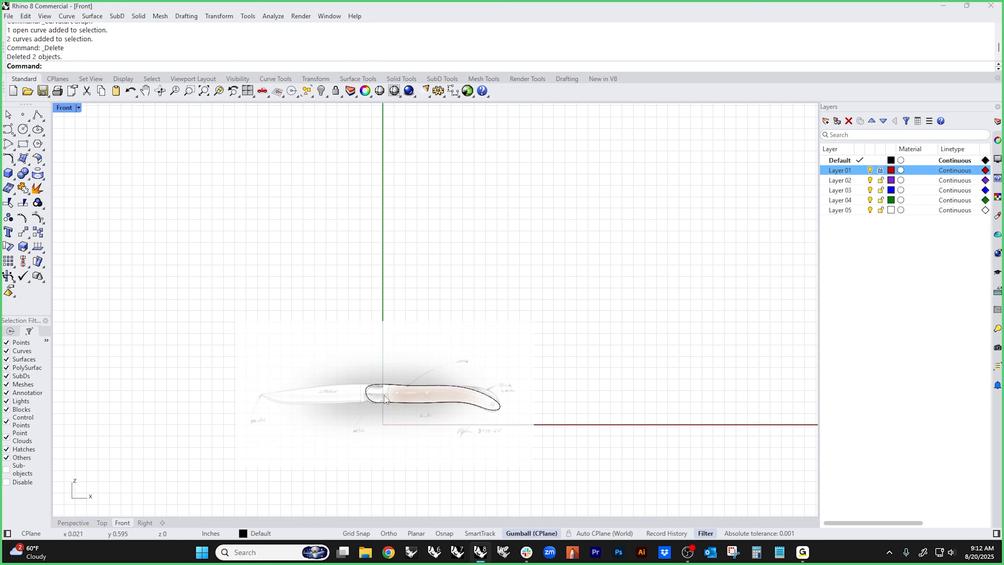
{"action": "scroll", "coordinate": [478, 405], "scroll_direction": "up", "scroll_amount": 12}
{"action": "right_click_drag", "start_coordinate": [431, 437], "coordinate": [528, 407]}
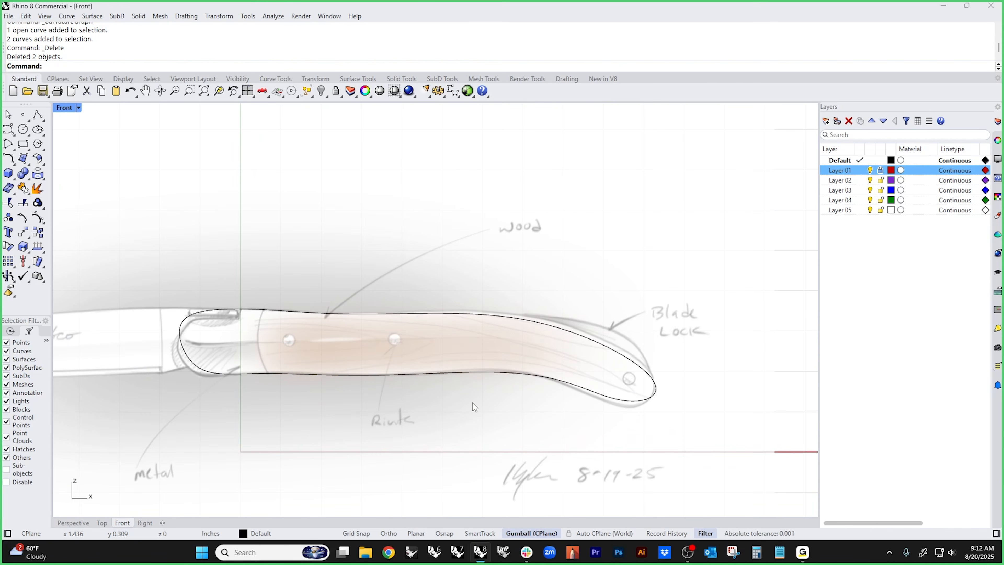
{"action": "scroll", "coordinate": [466, 402], "scroll_direction": "down", "scroll_amount": 6}
{"action": "right_click_drag", "start_coordinate": [404, 385], "coordinate": [576, 423]}
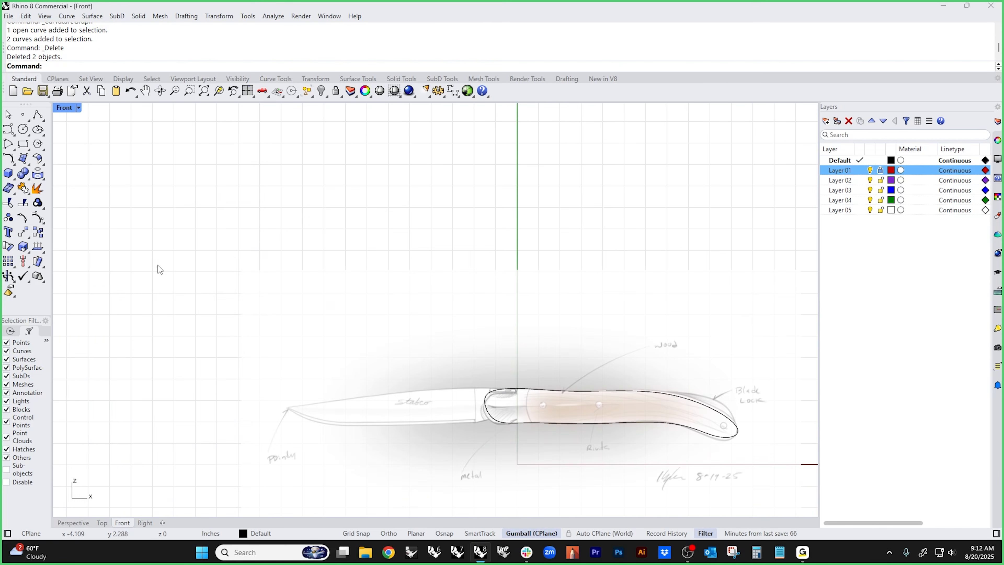
- Draw a large five-point corner curve beside the blade tip with straight vertical and horizontal legs, and display its control points for a check
{"action": "right_click_drag", "start_coordinate": [161, 264], "coordinate": [273, 276]}
{"action": "left_click", "coordinate": [8, 129]}
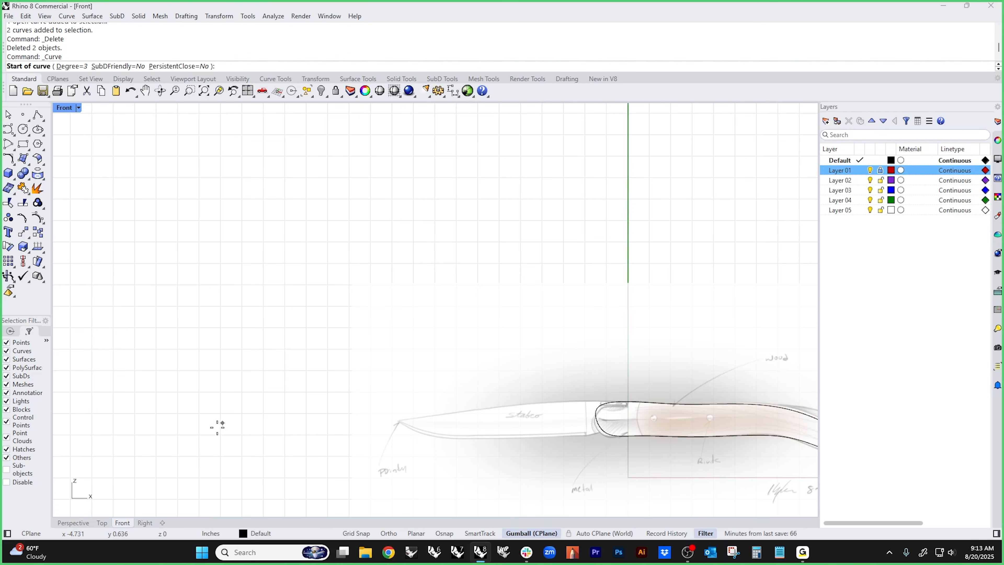
{"action": "left_click", "coordinate": [154, 465]}
{"action": "left_click", "coordinate": [154, 323], "text": "shift"}
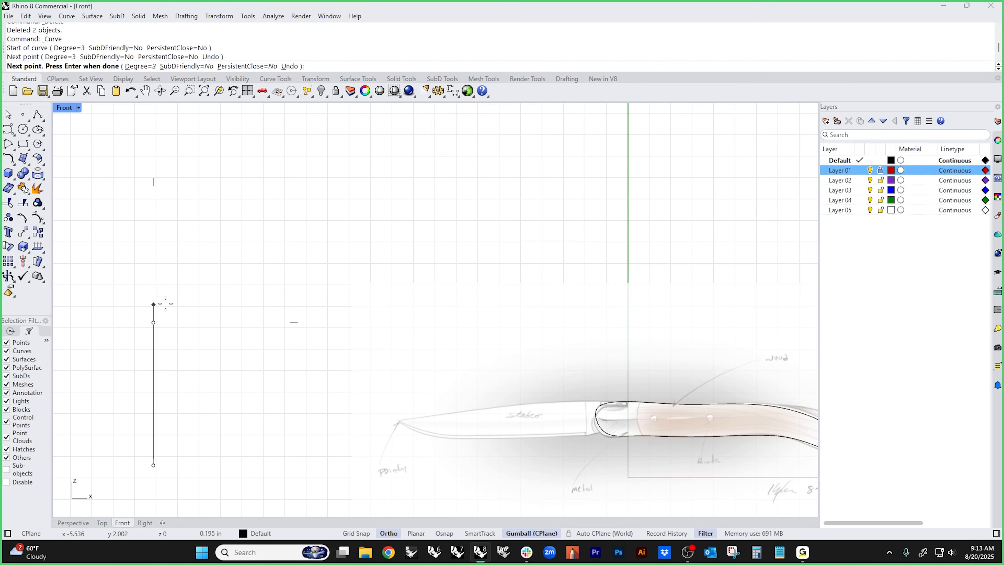
{"action": "left_click", "coordinate": [170, 211], "text": "shift"}
{"action": "left_click", "coordinate": [343, 212]}
{"action": "left_click", "coordinate": [615, 211]}
{"action": "right_click", "coordinate": [615, 225]}
{"action": "left_click_drag", "start_coordinate": [388, 178], "coordinate": [316, 292]}
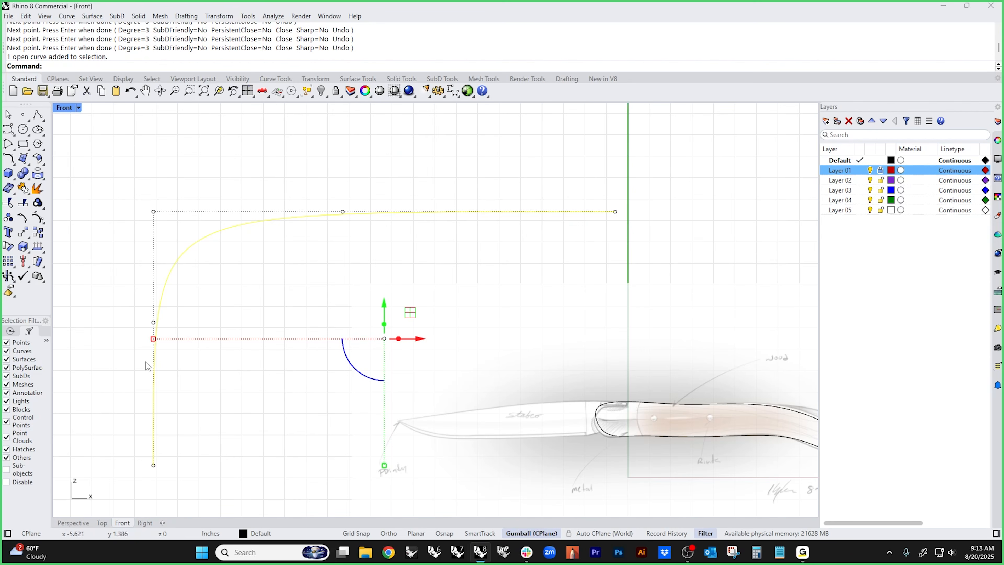
{"action": "scroll", "coordinate": [276, 255], "scroll_direction": "down", "scroll_amount": 2}
{"action": "key", "text": "Escape"}
- Draw a second corner curve outside the five-point one, placing many unevenly spaced points around the bend and a long horizontal end run
{"action": "right_click_drag", "start_coordinate": [339, 254], "coordinate": [353, 287]}
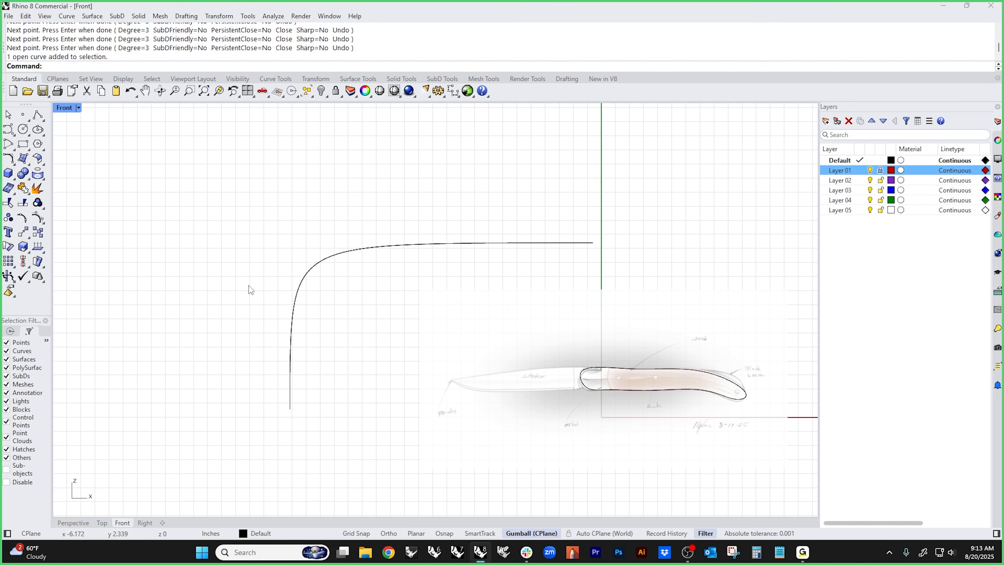
{"action": "left_click", "coordinate": [8, 129]}
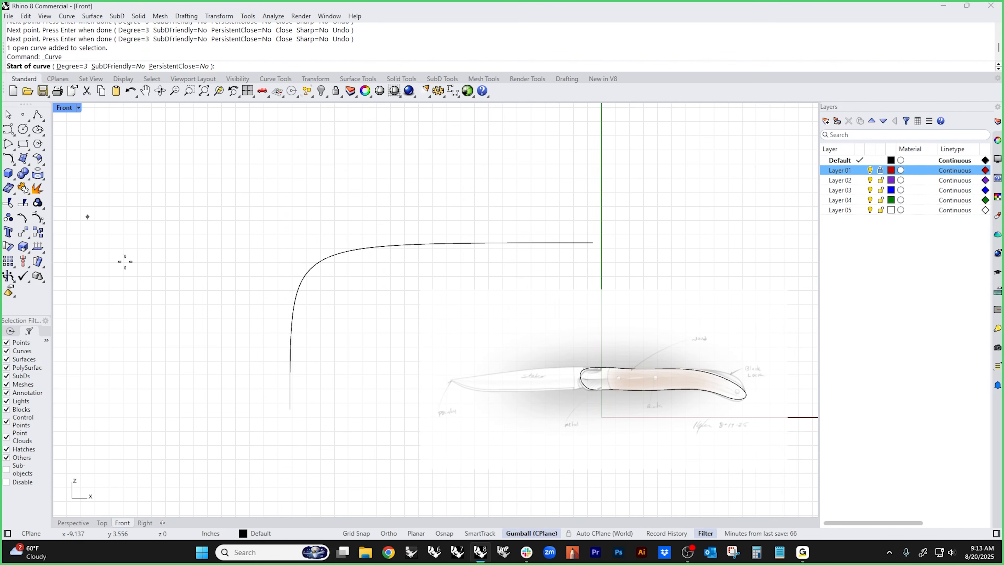
{"action": "left_click", "coordinate": [183, 403]}
{"action": "left_click", "coordinate": [182, 284]}
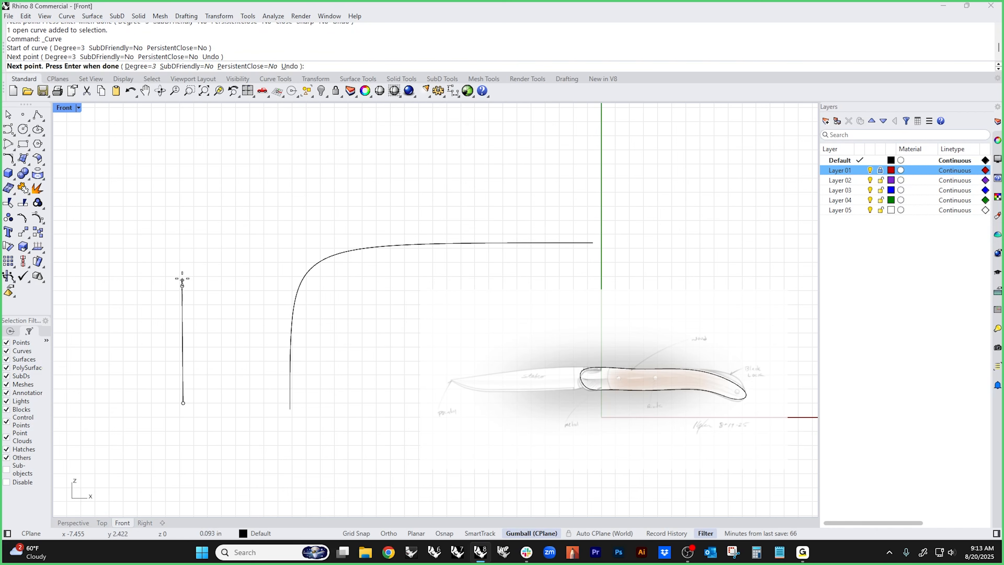
{"action": "left_click", "coordinate": [182, 275]}
{"action": "left_click", "coordinate": [184, 261]}
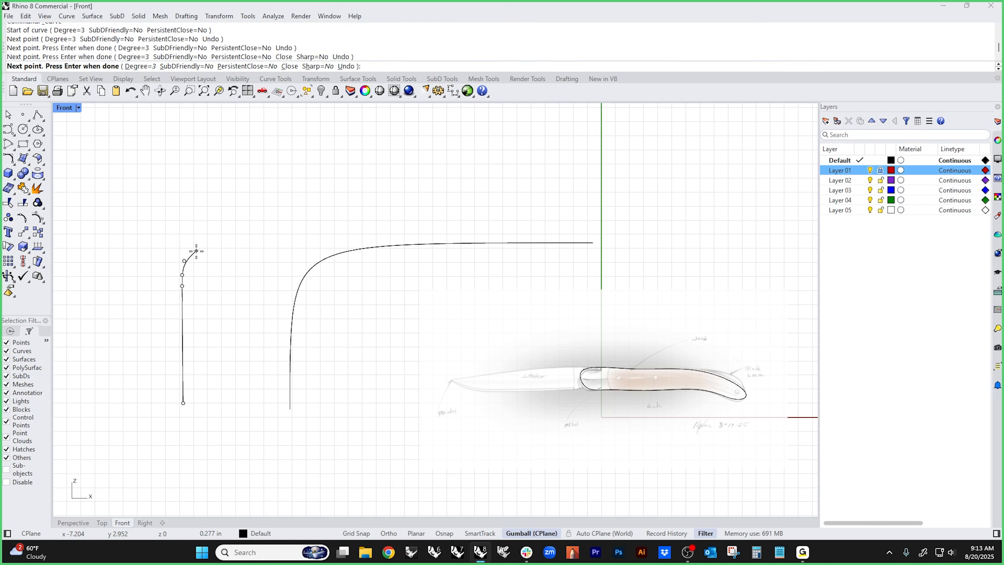
{"action": "left_click", "coordinate": [197, 248]}
{"action": "left_click", "coordinate": [200, 244]}
{"action": "left_click", "coordinate": [211, 240]}
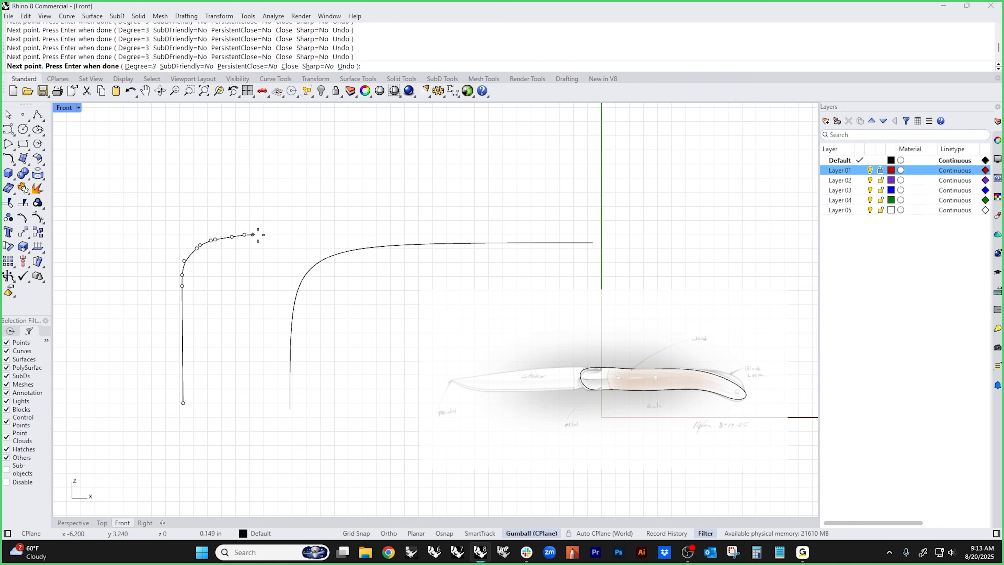
{"action": "left_click", "coordinate": [301, 227]}
{"action": "left_click", "coordinate": [339, 227]}
{"action": "left_click", "coordinate": [573, 227]}
{"action": "right_click", "coordinate": [575, 222]}
- Show the many-point curve's control points and examine the unevenness where the bend meets the horizontal run
{"action": "left_click", "coordinate": [295, 228]}
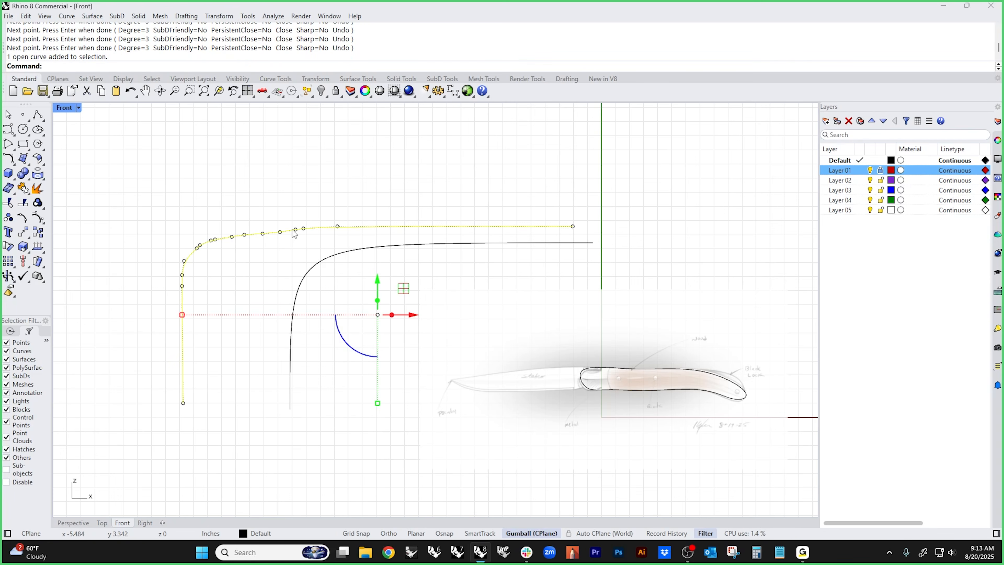
{"action": "scroll", "coordinate": [305, 226], "scroll_direction": "up", "scroll_amount": 5}
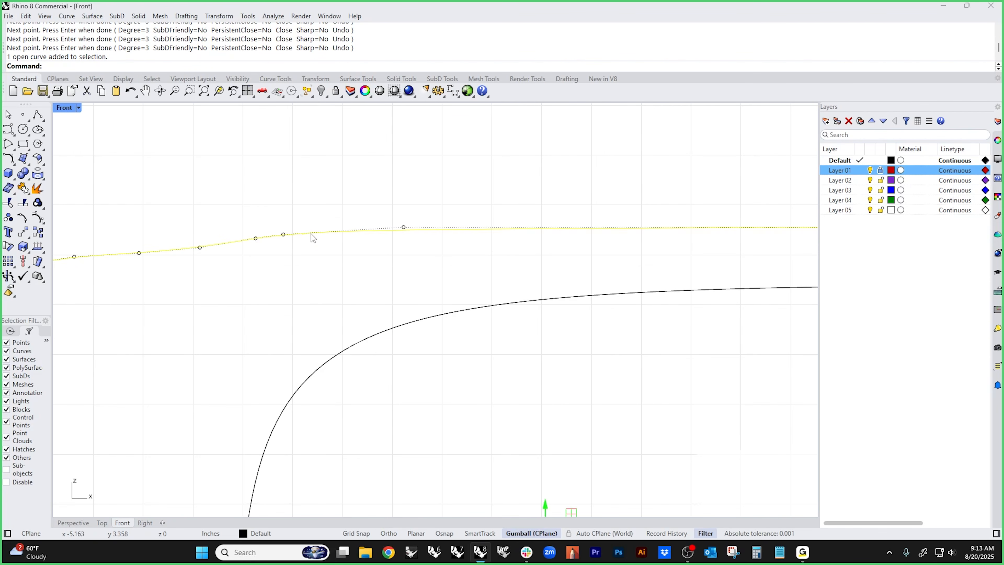
{"action": "scroll", "coordinate": [313, 238], "scroll_direction": "down", "scroll_amount": 5}
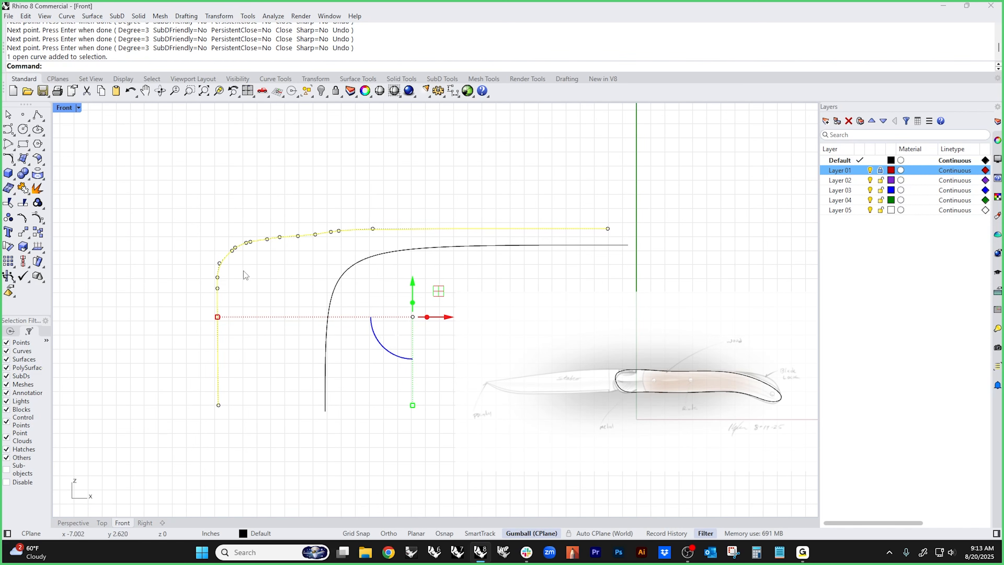
- Delete the many-point curve and the five-point corner curve
{"action": "left_click", "coordinate": [288, 257]}
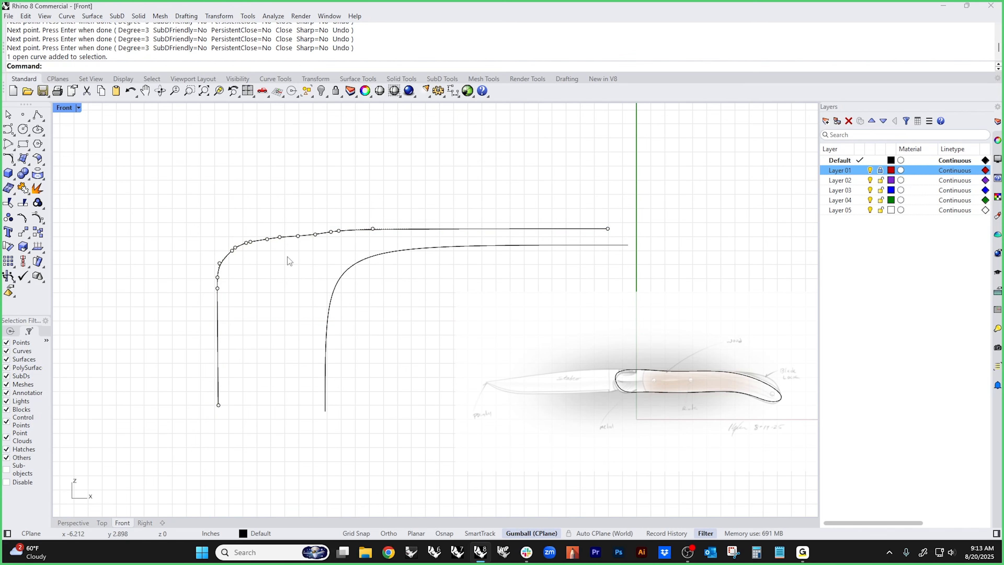
{"action": "left_click", "coordinate": [383, 229]}
{"action": "key", "text": "Delete"}
{"action": "left_click", "coordinate": [388, 250]}
{"action": "key", "text": "Delete"}
- Start a serpentine control-point curve left of the knife sketch, with one point at each corner and one midway along each straight leg
{"action": "scroll", "coordinate": [708, 434], "scroll_direction": "up", "scroll_amount": 4}
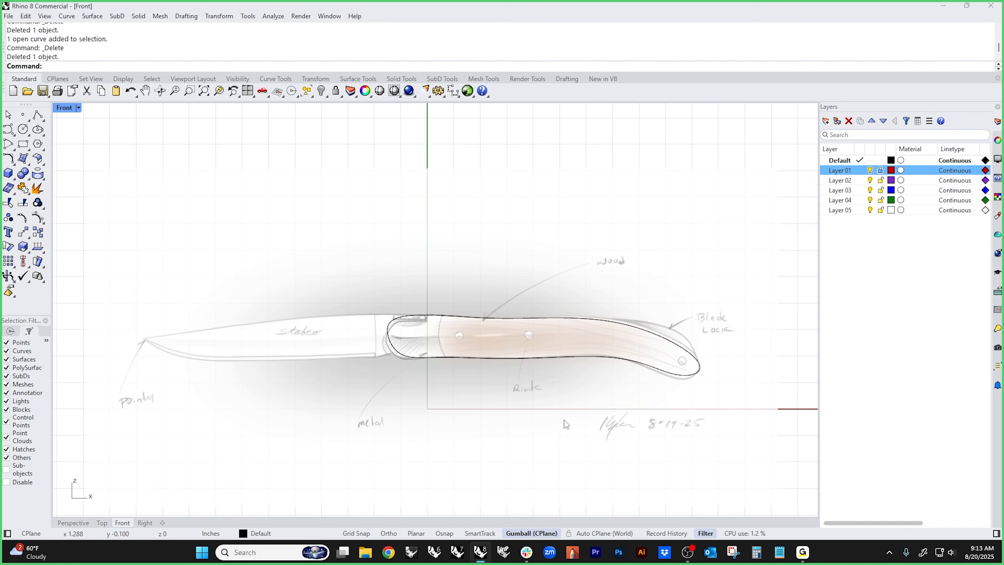
{"action": "scroll", "coordinate": [443, 410], "scroll_direction": "down", "scroll_amount": 4}
{"action": "right_click_drag", "start_coordinate": [443, 410], "coordinate": [552, 404]}
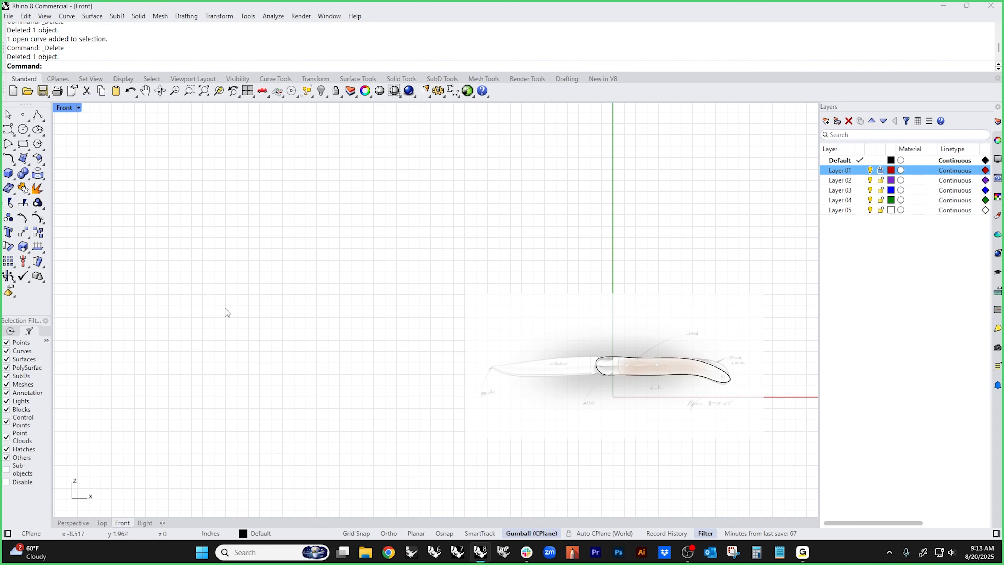
{"action": "left_click", "coordinate": [8, 129]}
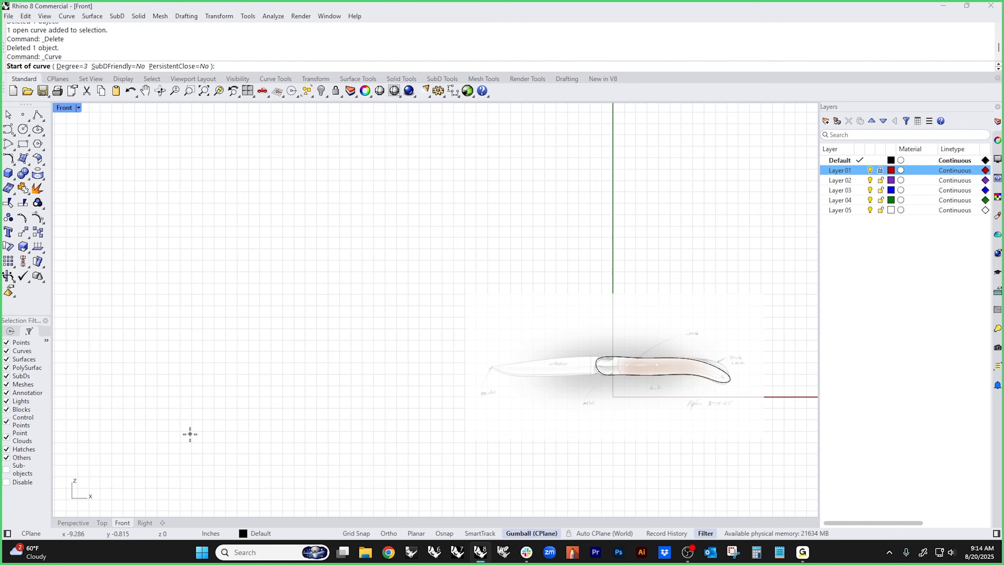
{"action": "left_click", "coordinate": [178, 446]}
{"action": "key", "text": "F8"}
{"action": "left_click", "coordinate": [178, 395]}
{"action": "left_click", "coordinate": [178, 344]}
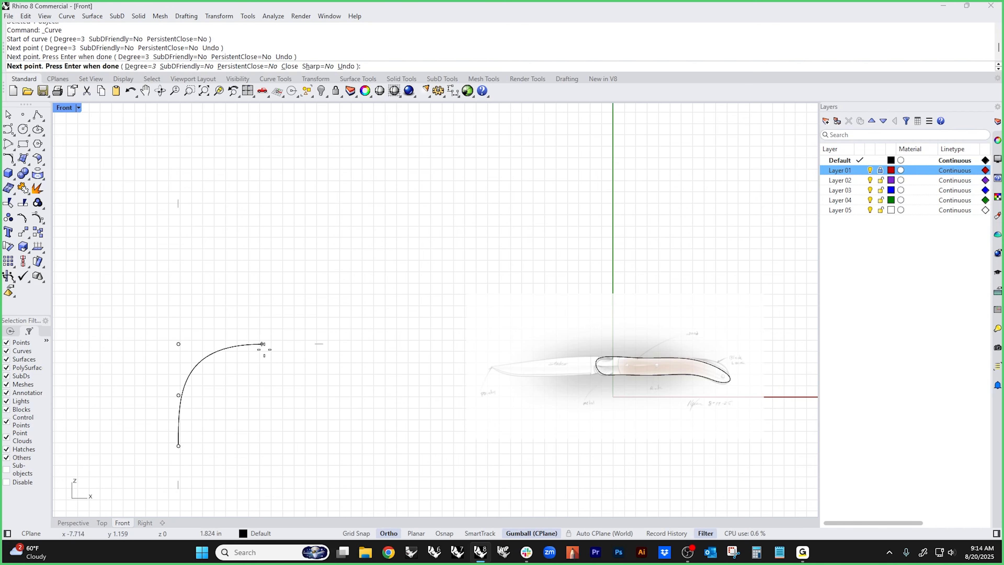
{"action": "left_click", "coordinate": [270, 344]}
{"action": "left_click", "coordinate": [357, 344]}
{"action": "left_click", "coordinate": [357, 289]}
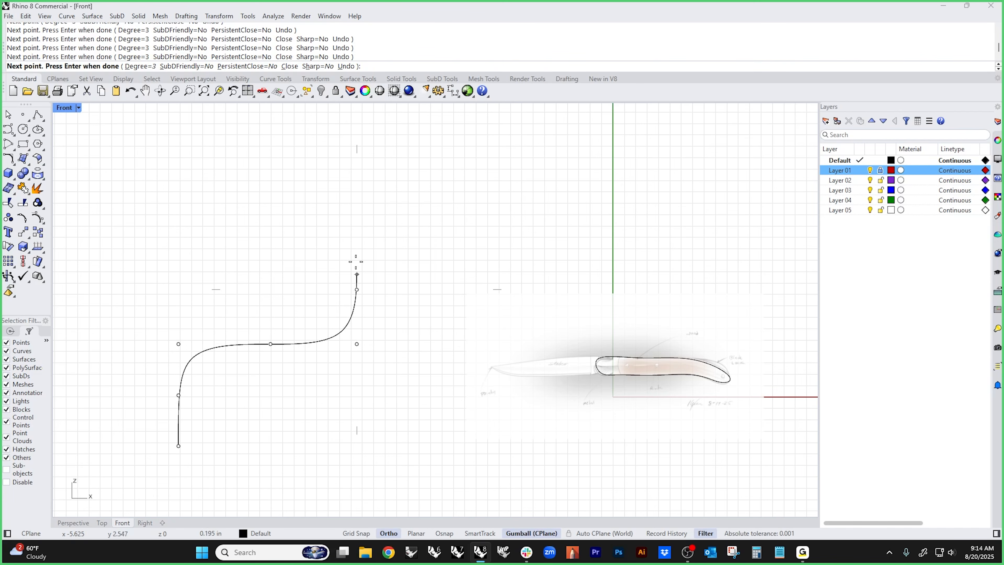
{"action": "left_click", "coordinate": [357, 220]}
{"action": "left_click", "coordinate": [292, 220]}
{"action": "left_click", "coordinate": [176, 220]}
{"action": "left_click", "coordinate": [175, 176]}
- Continue the serpentine curve upward with narrower bends and finish it with a vertical end leg
{"action": "right_click_drag", "start_coordinate": [179, 184], "coordinate": [166, 281]}
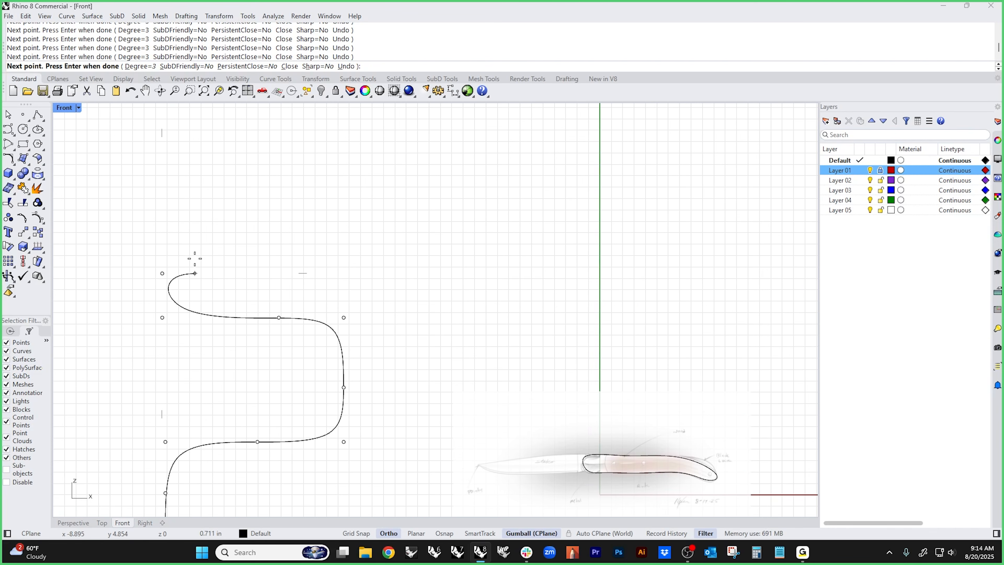
{"action": "left_click", "coordinate": [212, 274]}
{"action": "key", "text": "F8"}
{"action": "left_click", "coordinate": [278, 273]}
{"action": "left_click", "coordinate": [278, 240]}
{"action": "left_click", "coordinate": [163, 240]}
{"action": "left_click", "coordinate": [165, 177]}
{"action": "key", "text": "Return"}
- Show the serpentine curve's control points and examine the three that shape its lowest bend
{"action": "scroll", "coordinate": [255, 270], "scroll_direction": "down", "scroll_amount": 3}
{"action": "right_click_drag", "start_coordinate": [254, 267], "coordinate": [309, 245]}
{"action": "left_click", "coordinate": [283, 337]}
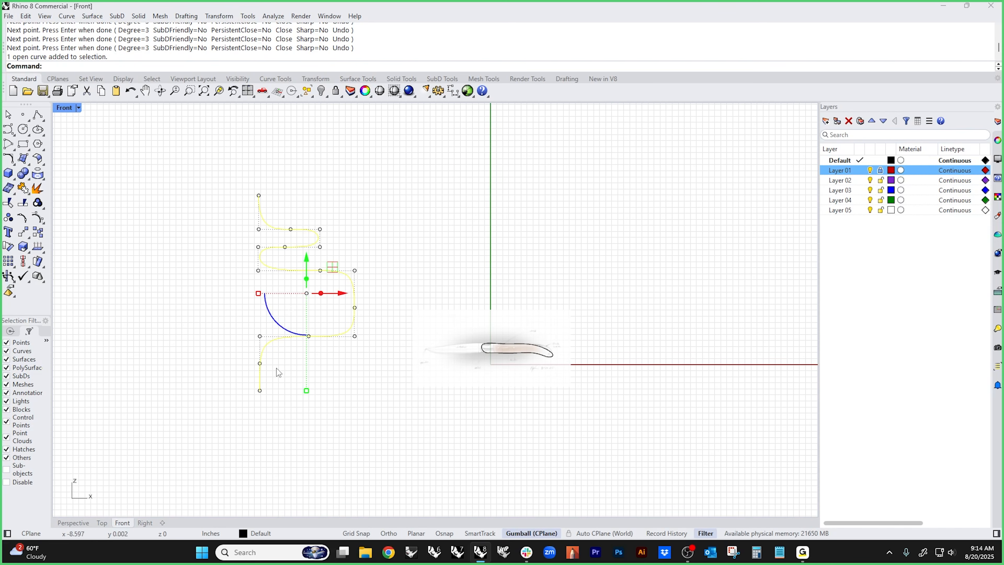
{"action": "left_click", "coordinate": [23, 217]}
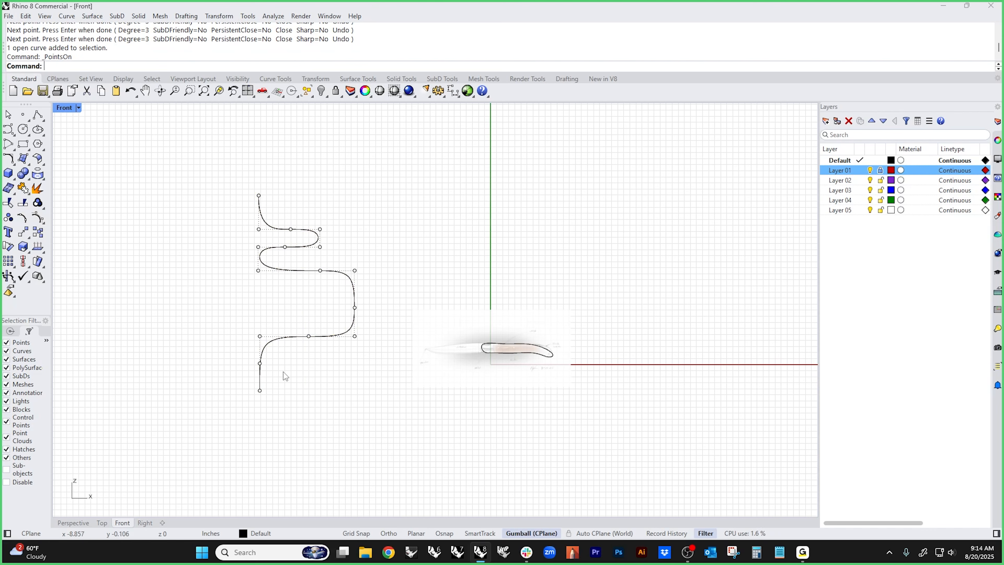
{"action": "scroll", "coordinate": [283, 372], "scroll_direction": "up", "scroll_amount": 3}
{"action": "left_click", "coordinate": [237, 404]}
{"action": "left_click", "coordinate": [302, 383]}
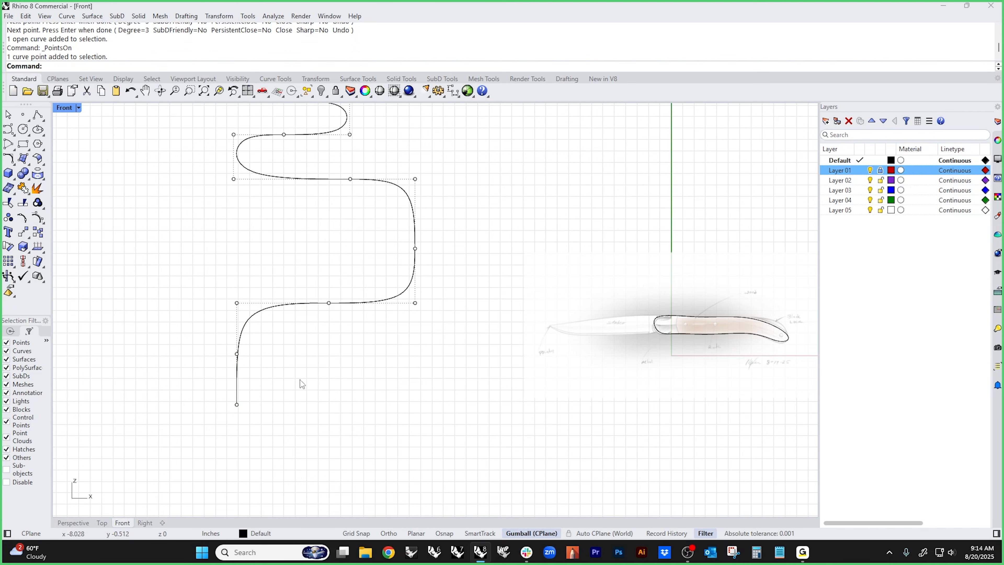
{"action": "left_click_drag", "start_coordinate": [194, 280], "coordinate": [357, 364]}
{"action": "left_click_drag", "start_coordinate": [356, 365], "coordinate": [357, 364]}
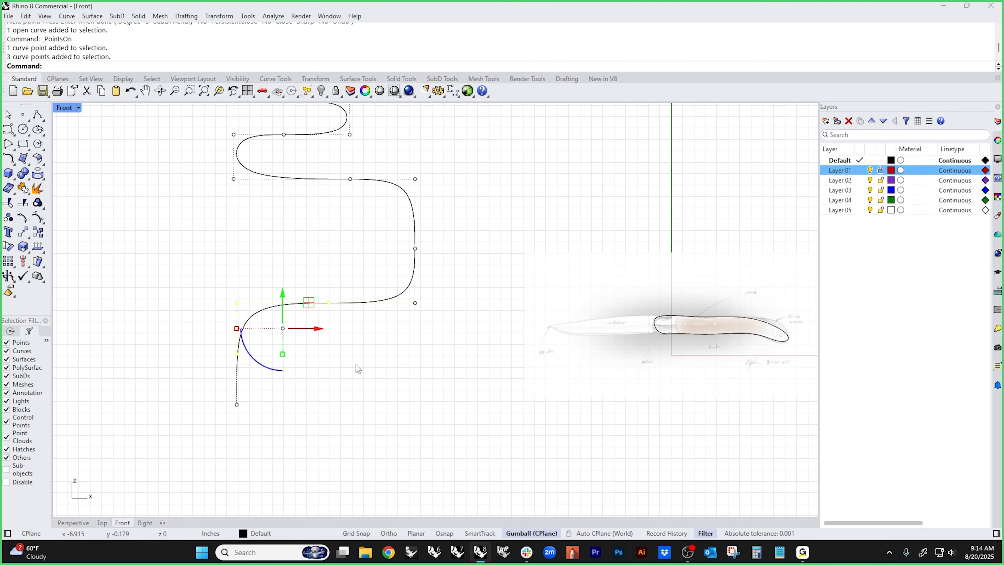
{"action": "left_click", "coordinate": [340, 346]}
- Move the two control points flanking the lowest corner close to the corner point to tighten that bend
{"action": "left_click", "coordinate": [329, 303]}
{"action": "left_click_drag", "start_coordinate": [369, 305], "coordinate": [286, 305]}
{"action": "left_click_drag", "start_coordinate": [199, 337], "coordinate": [265, 373]}
{"action": "mouse_move", "coordinate": [237, 321]}
{"action": "left_mouse_down"}
{"action": "mouse_move", "coordinate": [237, 276]}
{"action": "mouse_move", "coordinate": [237, 309]}
{"action": "left_mouse_up"}
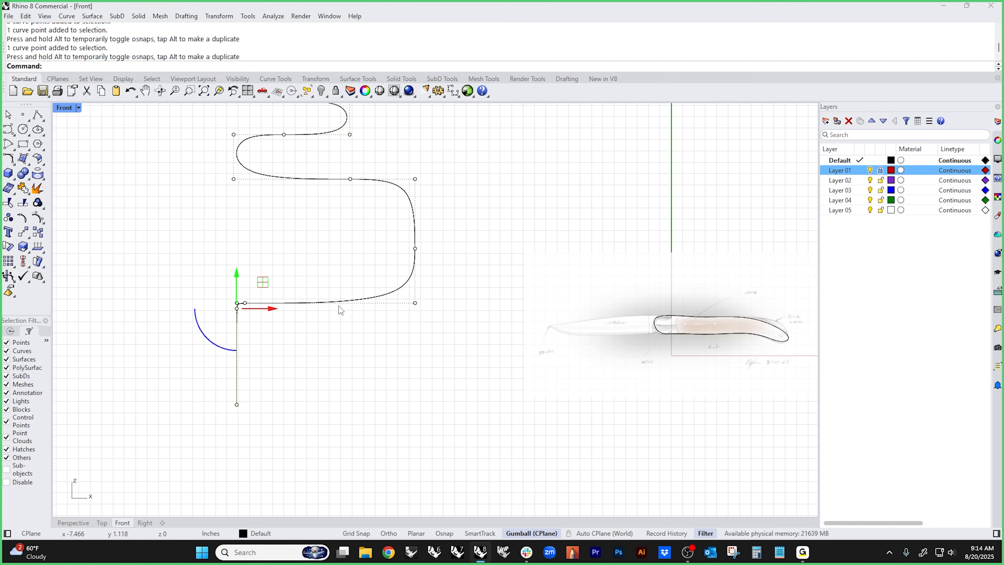
{"action": "key", "text": "Escape"}
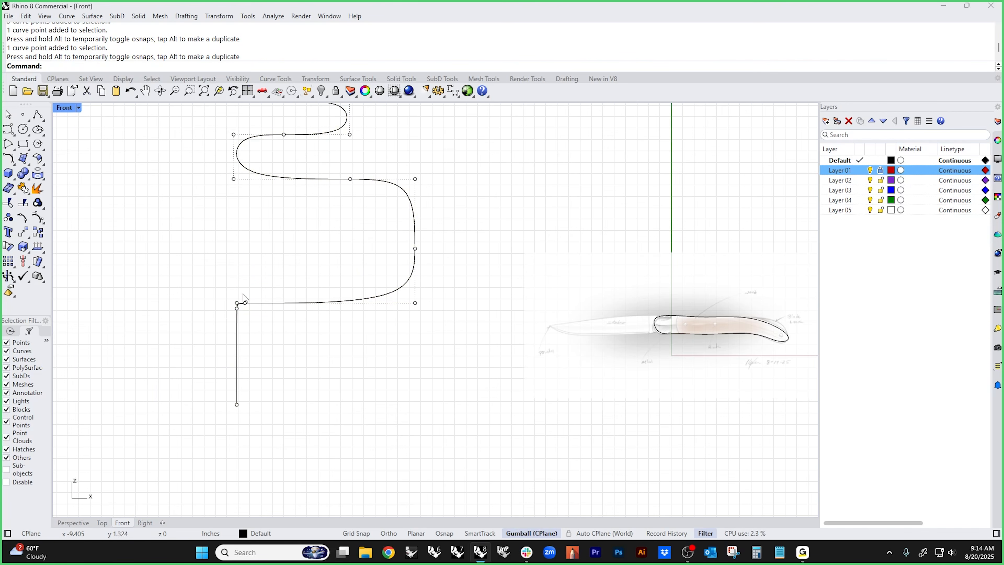
- Compare the control points around the tightened corner with those of the softer neighbouring bend
{"action": "left_click", "coordinate": [245, 303]}
{"action": "mouse_move", "coordinate": [247, 305]}
{"action": "left_mouse_down"}
{"action": "mouse_move", "coordinate": [414, 314]}
{"action": "mouse_move", "coordinate": [236, 315]}
{"action": "mouse_move", "coordinate": [312, 315]}
{"action": "mouse_move", "coordinate": [249, 314]}
{"action": "left_mouse_up"}
{"action": "left_click_drag", "start_coordinate": [213, 273], "coordinate": [270, 332]}
{"action": "key", "text": "Escape"}
{"action": "left_click_drag", "start_coordinate": [353, 239], "coordinate": [439, 334]}
{"action": "key", "text": "Escape"}
{"action": "scroll", "coordinate": [382, 372], "scroll_direction": "down", "scroll_amount": 2}
{"action": "right_click_drag", "start_coordinate": [380, 371], "coordinate": [509, 380]}
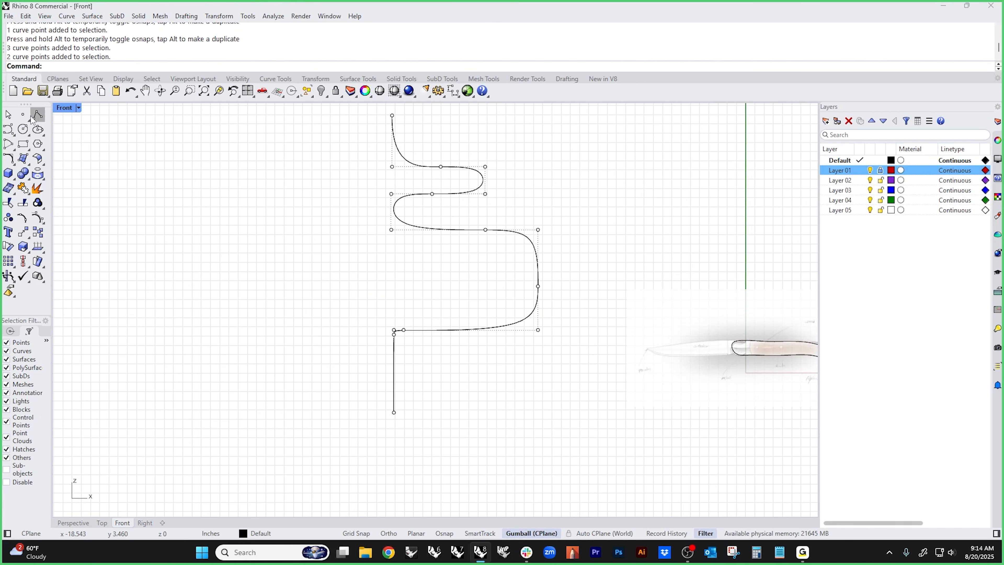
- Draw a second stepped curve left of the first, placing three closely grouped control points around each right-angle corner and straight vertical ends
{"action": "left_click", "coordinate": [9, 129]}
{"action": "left_click", "coordinate": [189, 418]}
{"action": "left_click", "coordinate": [189, 360]}
{"action": "left_click", "coordinate": [189, 344]}
{"action": "left_click", "coordinate": [215, 344]}
{"action": "left_click", "coordinate": [324, 343]}
{"action": "left_click", "coordinate": [344, 343]}
{"action": "left_click", "coordinate": [343, 315]}
{"action": "left_click", "coordinate": [344, 246]}
{"action": "left_click", "coordinate": [344, 228]}
{"action": "left_click", "coordinate": [314, 228]}
{"action": "left_click", "coordinate": [196, 228]}
{"action": "left_click", "coordinate": [178, 227]}
{"action": "left_click", "coordinate": [179, 210]}
{"action": "left_click", "coordinate": [179, 148]}
{"action": "key", "text": "Return"}
- Soften the second curve's lowest corner by moving its two flanking control points away along the horizontal and vertical legs
{"action": "left_click", "coordinate": [261, 344]}
{"action": "scroll", "coordinate": [239, 365], "scroll_direction": "up", "scroll_amount": 3}
{"action": "left_click", "coordinate": [203, 333]}
{"action": "left_click_drag", "start_coordinate": [203, 333], "coordinate": [287, 344]}
{"action": "left_click_drag", "start_coordinate": [359, 269], "coordinate": [448, 371]}
{"action": "left_click", "coordinate": [164, 359]}
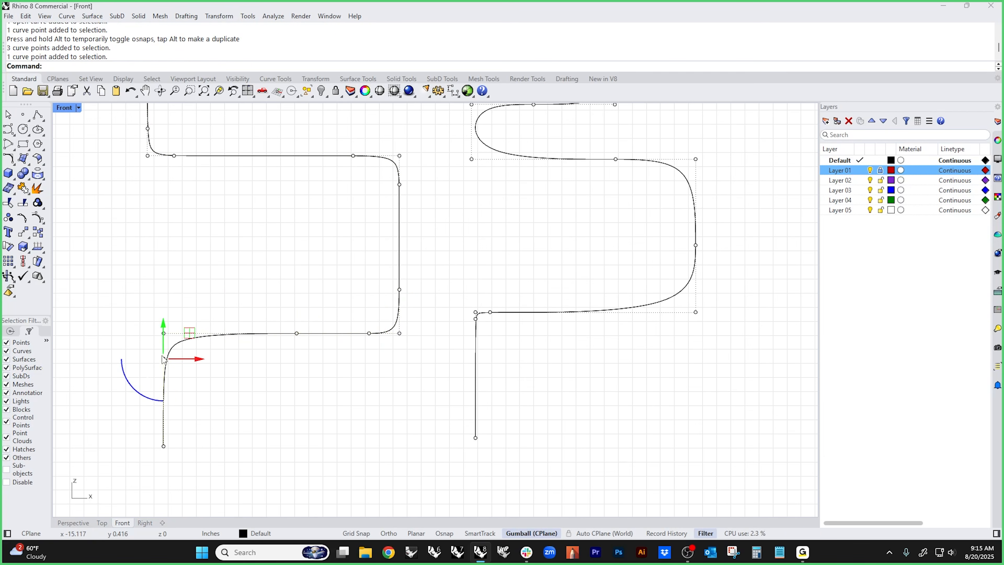
{"action": "left_click_drag", "start_coordinate": [164, 338], "coordinate": [165, 396]}
{"action": "left_click", "coordinate": [292, 392]}
{"action": "key", "text": "Escape"}
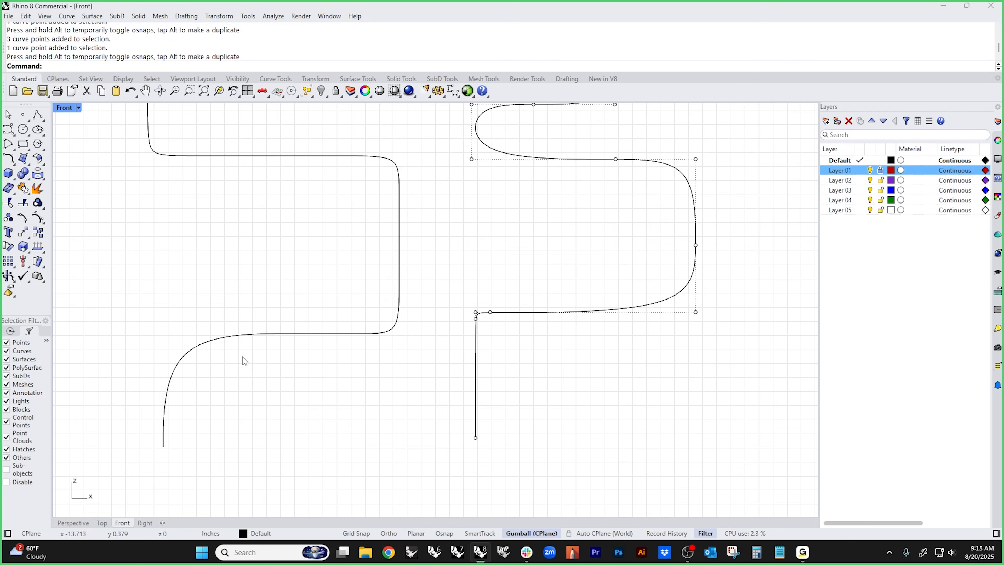
- Sharpen the second curve's next corner by moving both flanking control points close to the corner point
{"action": "left_click", "coordinate": [369, 335]}
{"action": "left_click", "coordinate": [369, 335]}
{"action": "left_click_drag", "start_coordinate": [402, 339], "coordinate": [432, 338]}
{"action": "left_click", "coordinate": [401, 291]}
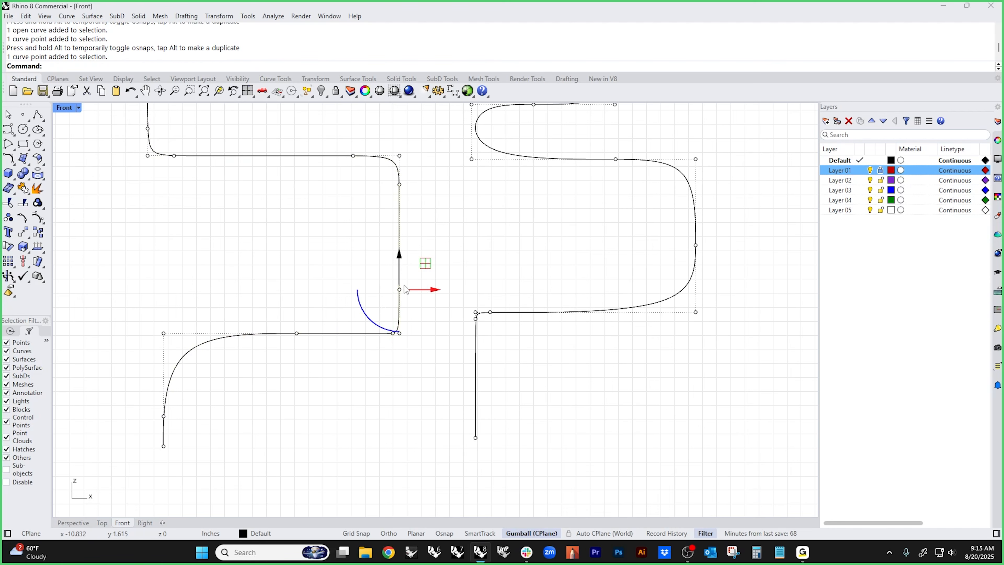
{"action": "left_click_drag", "start_coordinate": [402, 259], "coordinate": [401, 294]}
{"action": "key", "text": "Escape"}
- Delete both demonstration curves
{"action": "left_click", "coordinate": [333, 336]}
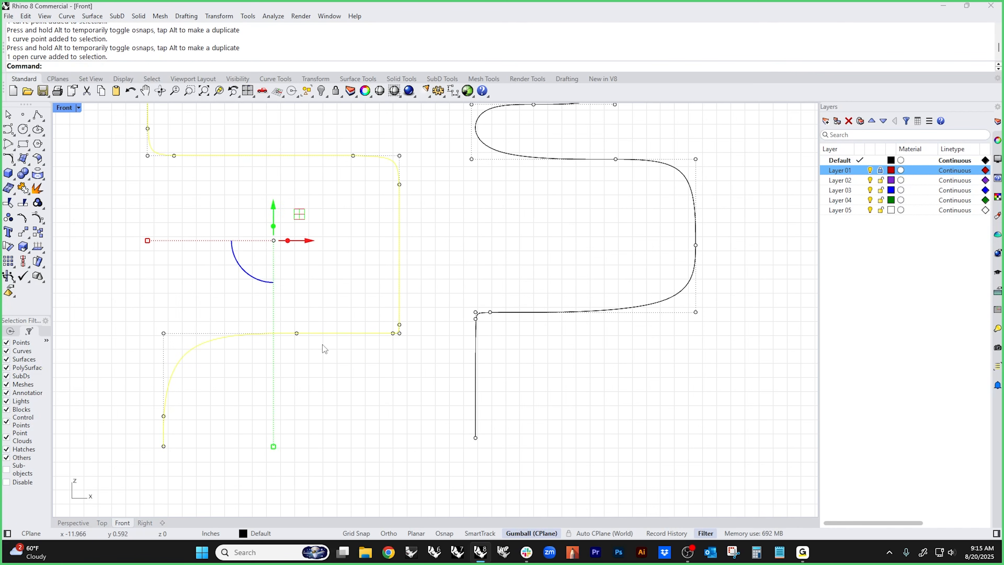
{"action": "scroll", "coordinate": [327, 382], "scroll_direction": "down", "scroll_amount": 5}
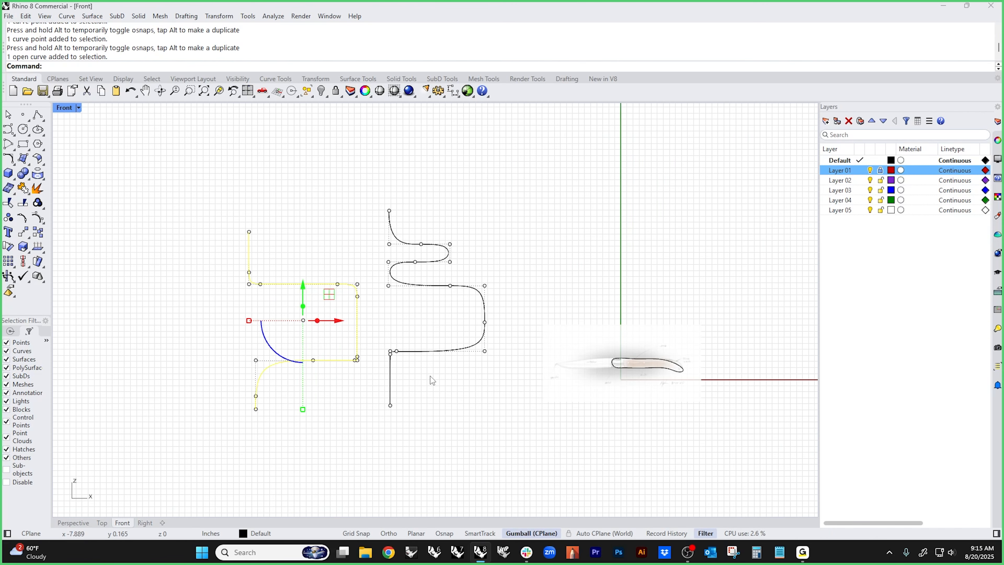
{"action": "left_click", "coordinate": [428, 351]}
{"action": "key", "text": "Return"}
{"action": "key", "text": "Delete"}
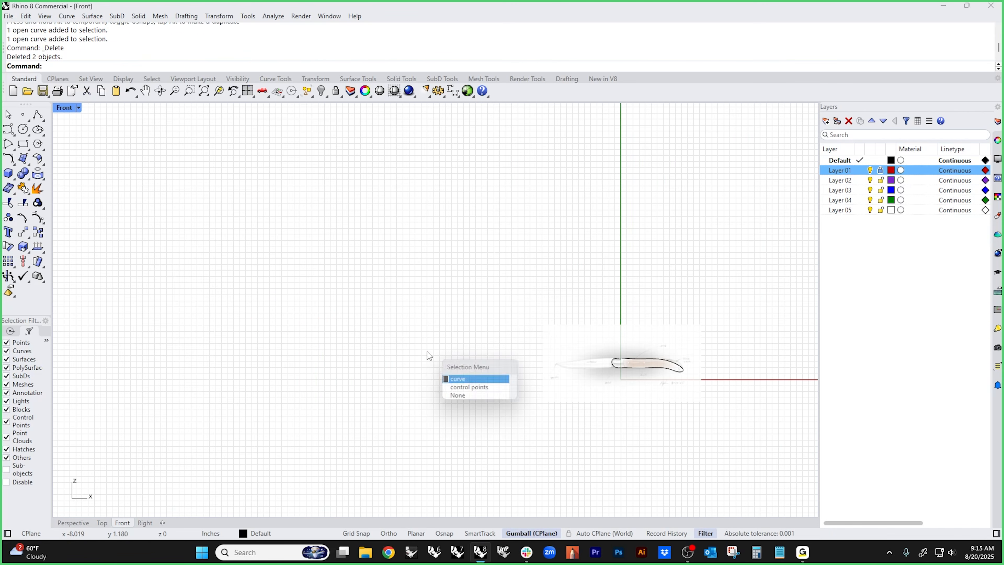
- Select the knife handle outline and examine how its control points follow the sketch from the rounded front to the tail
{"action": "scroll", "coordinate": [688, 376], "scroll_direction": "up", "scroll_amount": 6}
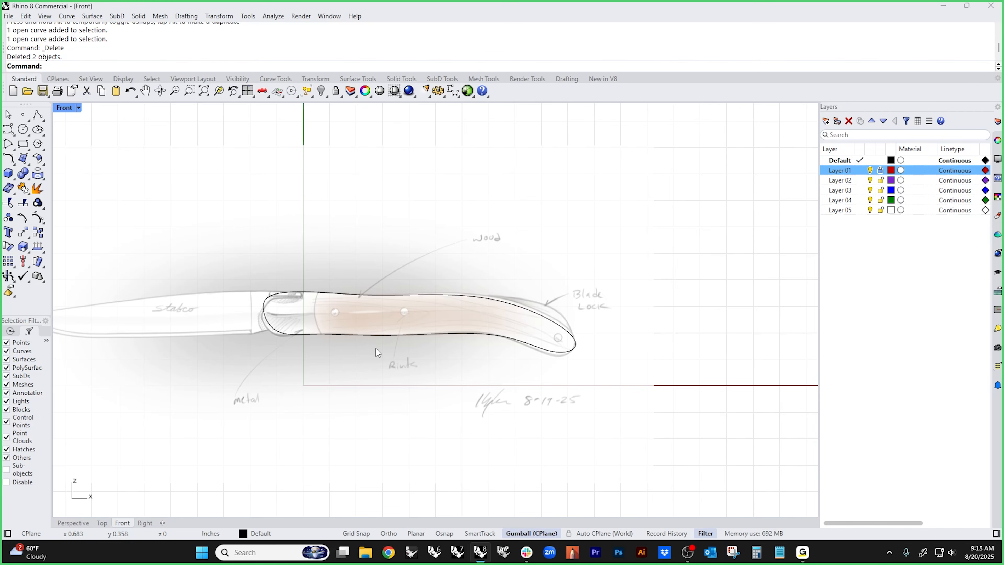
{"action": "scroll", "coordinate": [339, 287], "scroll_direction": "up", "scroll_amount": 2}
{"action": "left_click", "coordinate": [340, 287]}
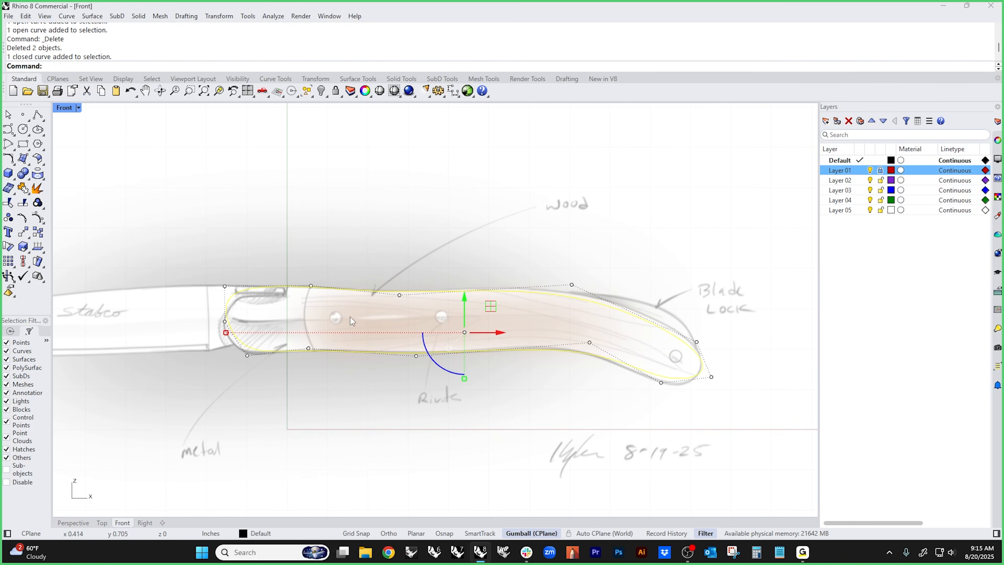
{"action": "scroll", "coordinate": [323, 322], "scroll_direction": "up", "scroll_amount": 3}
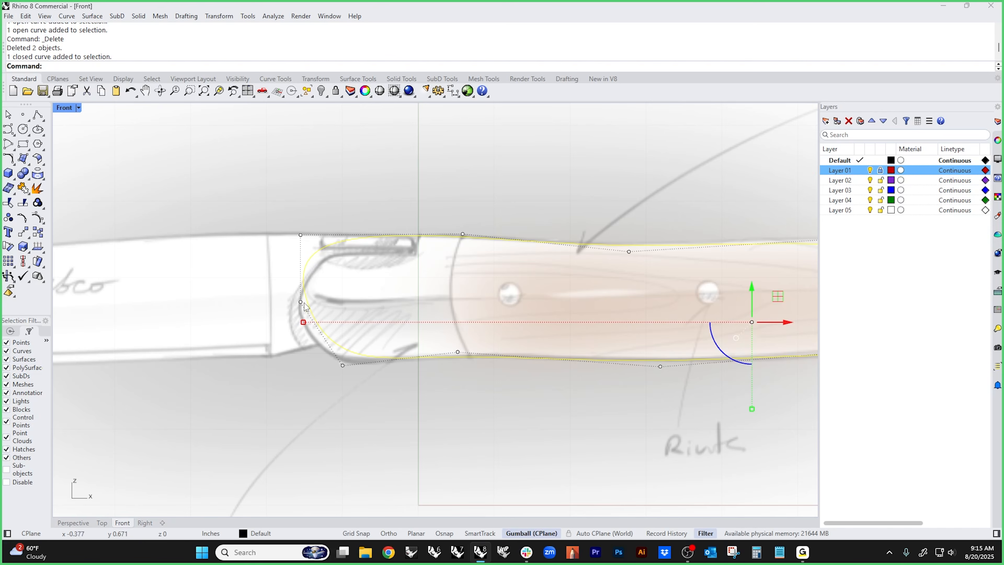
{"action": "right_click_drag", "start_coordinate": [462, 234], "coordinate": [273, 248]}
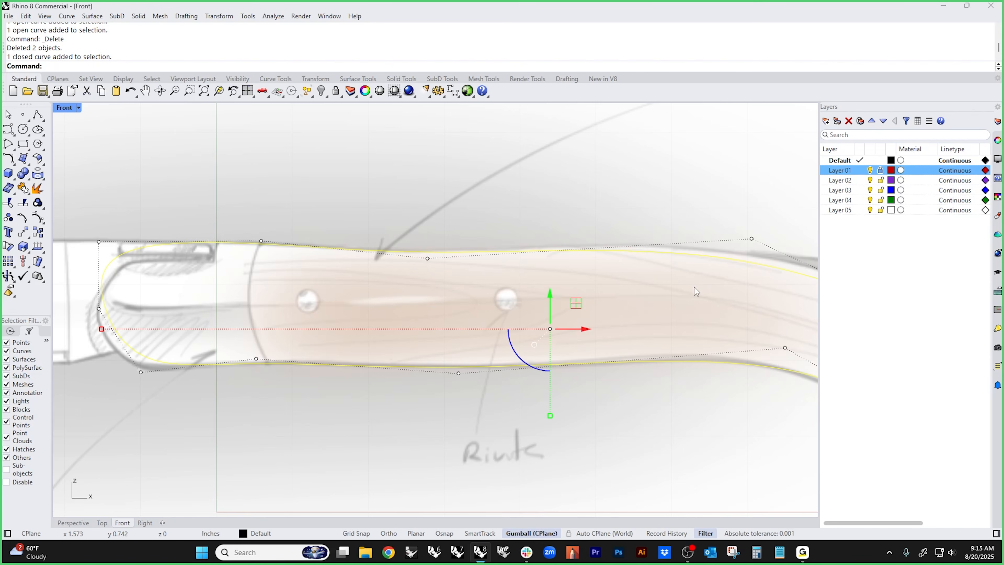
{"action": "right_click_drag", "start_coordinate": [697, 292], "coordinate": [312, 253]}
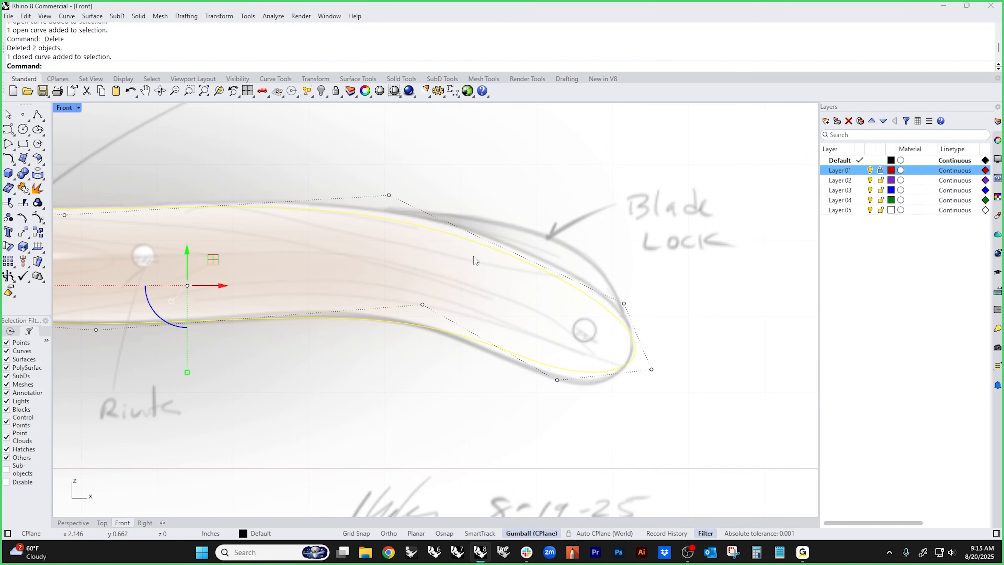
{"action": "right_click_drag", "start_coordinate": [340, 210], "coordinate": [529, 241]}
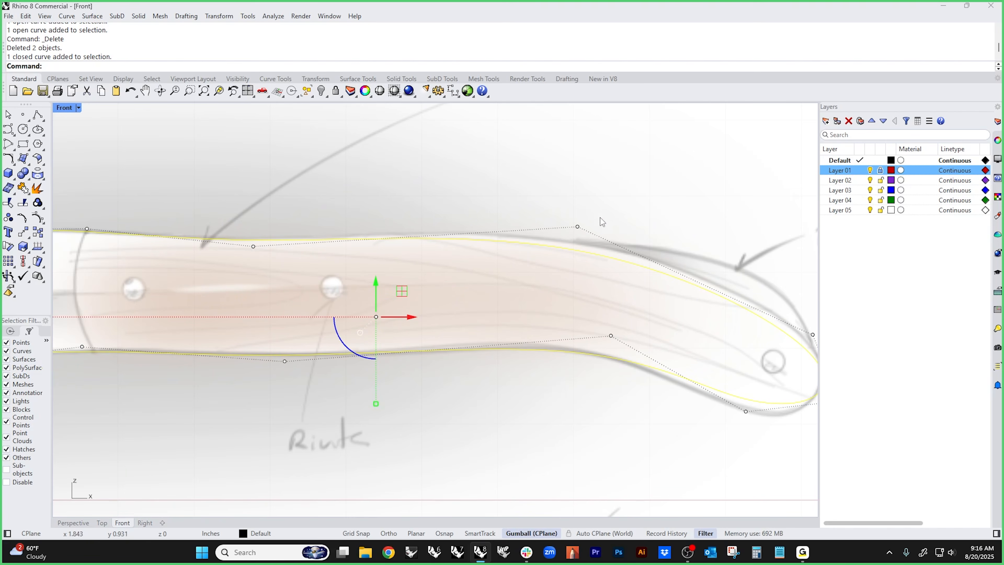
{"action": "right_click_drag", "start_coordinate": [776, 327], "coordinate": [618, 270]}
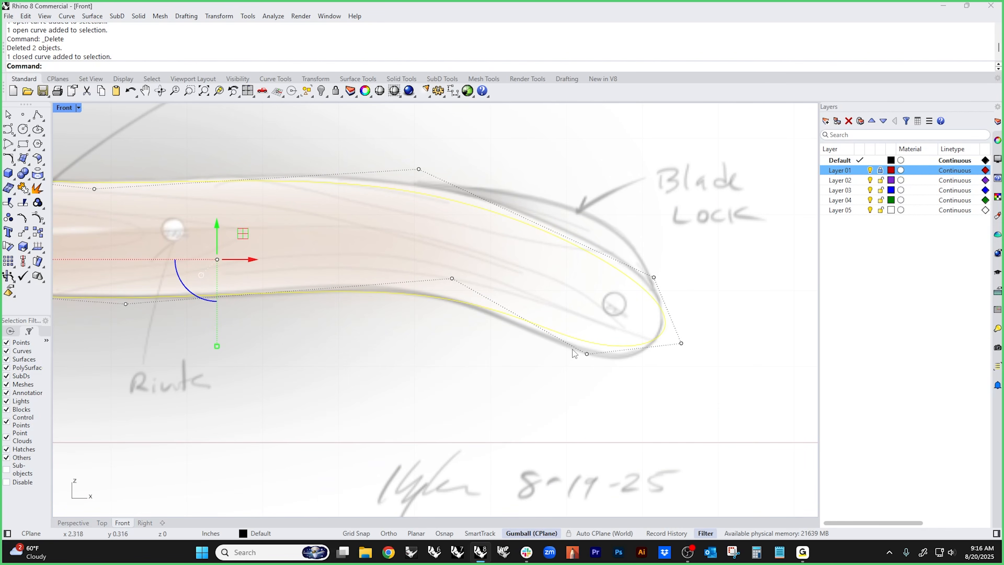
{"action": "right_click_drag", "start_coordinate": [486, 371], "coordinate": [619, 364]}
{"action": "right_click_drag", "start_coordinate": [387, 273], "coordinate": [589, 251]}
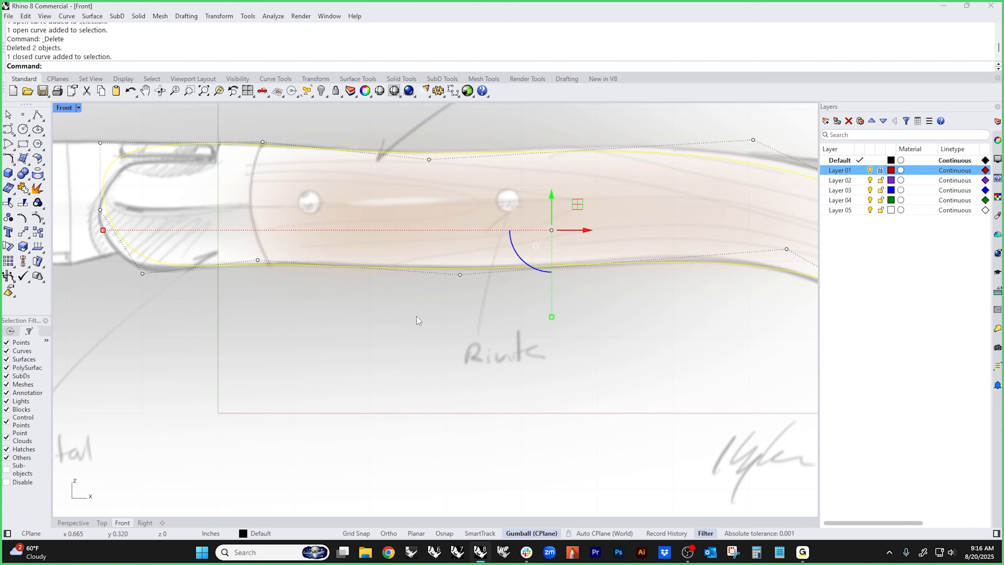
{"action": "right_click_drag", "start_coordinate": [247, 314], "coordinate": [224, 377]}
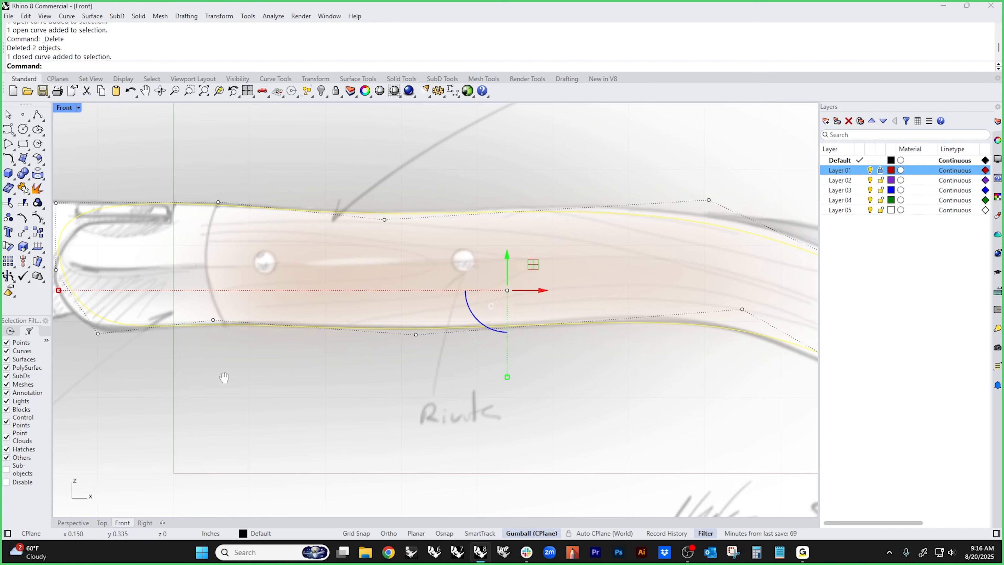
{"action": "right_click_drag", "start_coordinate": [389, 368], "coordinate": [299, 399]}
- Show the handle outline's control points and move the upper point near the blade lock slightly outward toward the tail
{"action": "left_click", "coordinate": [439, 170]}
{"action": "left_click", "coordinate": [515, 235]}
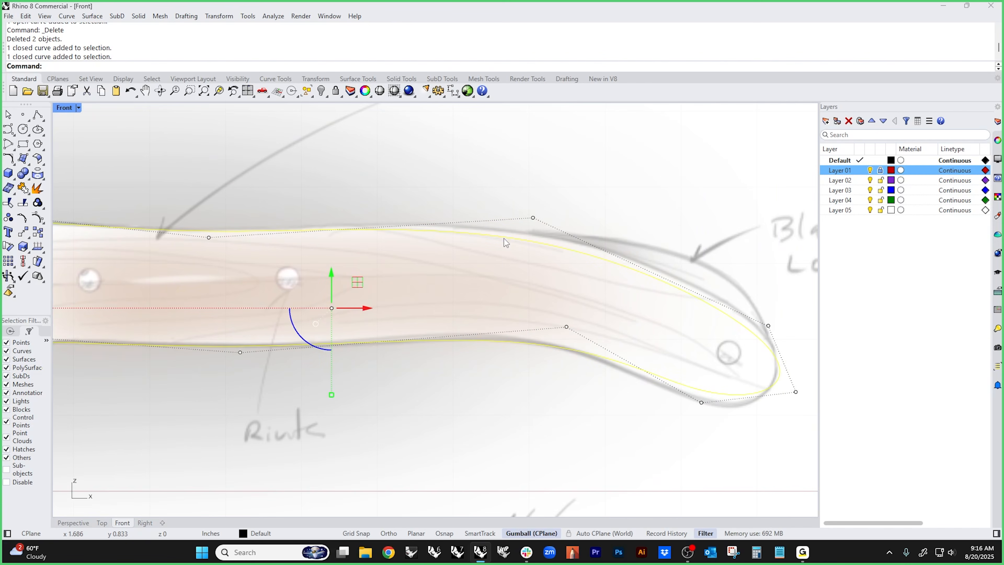
{"action": "left_click", "coordinate": [37, 219]}
{"action": "left_click", "coordinate": [533, 218]}
{"action": "left_click_drag", "start_coordinate": [534, 218], "coordinate": [550, 210]}
{"action": "left_click", "coordinate": [341, 205]}
- Reshape the handle's rounded front by moving its middle control point outward and down and its upper corner point toward the tail
{"action": "right_click_drag", "start_coordinate": [251, 209], "coordinate": [567, 250]}
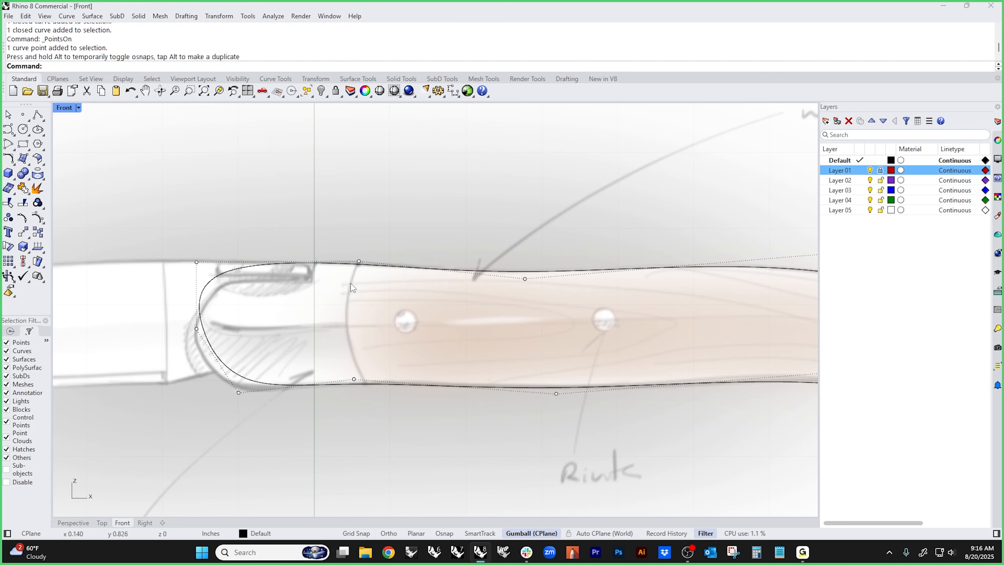
{"action": "left_click", "coordinate": [196, 329]}
{"action": "mouse_move", "coordinate": [197, 329]}
{"action": "left_mouse_down"}
{"action": "mouse_move", "coordinate": [195, 339]}
{"action": "mouse_move", "coordinate": [218, 341]}
{"action": "mouse_move", "coordinate": [187, 343]}
{"action": "left_mouse_up"}
{"action": "left_click", "coordinate": [196, 262]}
{"action": "left_click_drag", "start_coordinate": [231, 263], "coordinate": [251, 262]}
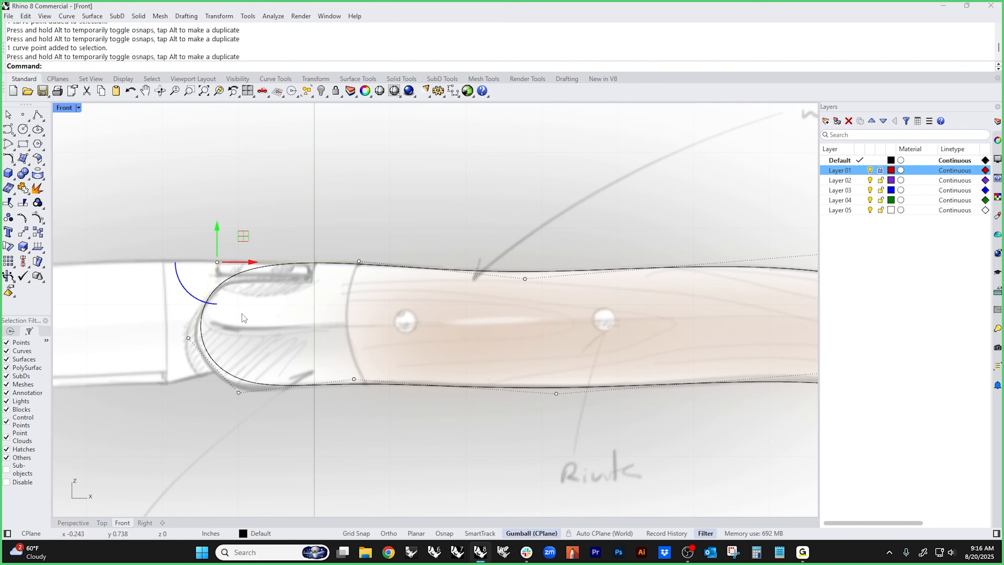
- Push the front end's middle control point farther outward and its lower corner point down and outward, and check the three front points
{"action": "left_click", "coordinate": [189, 337]}
{"action": "left_click_drag", "start_coordinate": [230, 339], "coordinate": [181, 337]}
{"action": "left_click", "coordinate": [239, 392]}
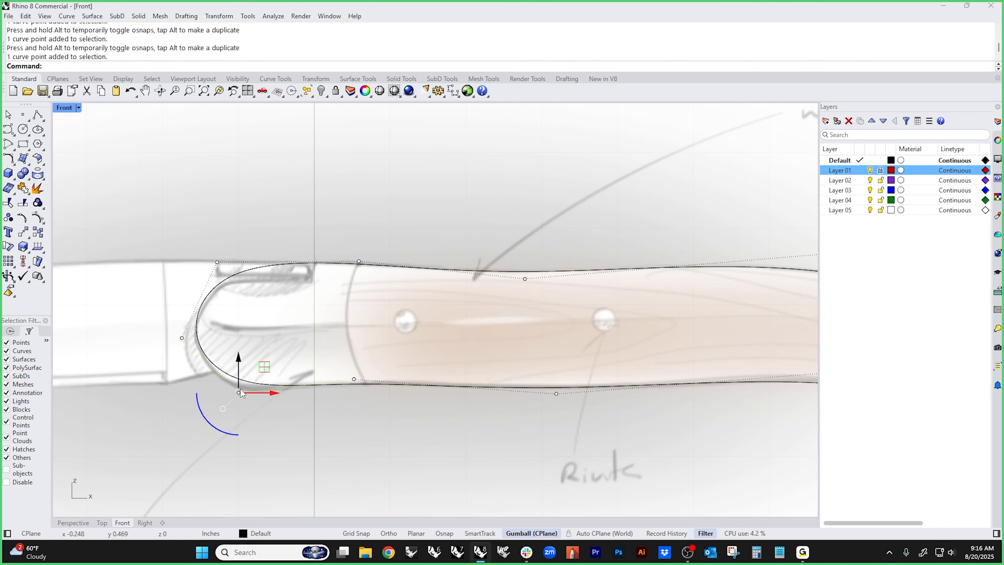
{"action": "left_click_drag", "start_coordinate": [239, 392], "coordinate": [232, 398]}
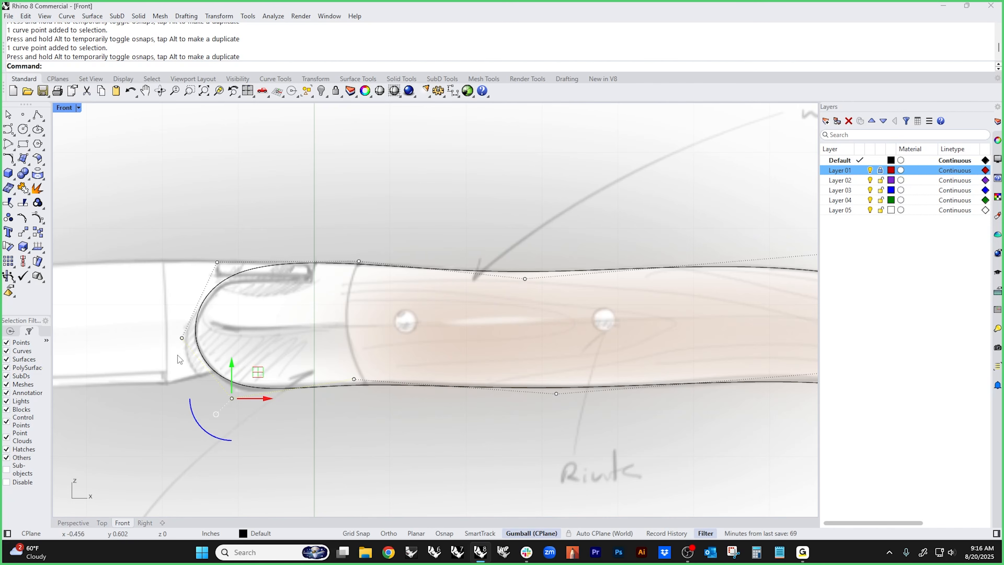
{"action": "left_click_drag", "start_coordinate": [147, 213], "coordinate": [259, 443]}
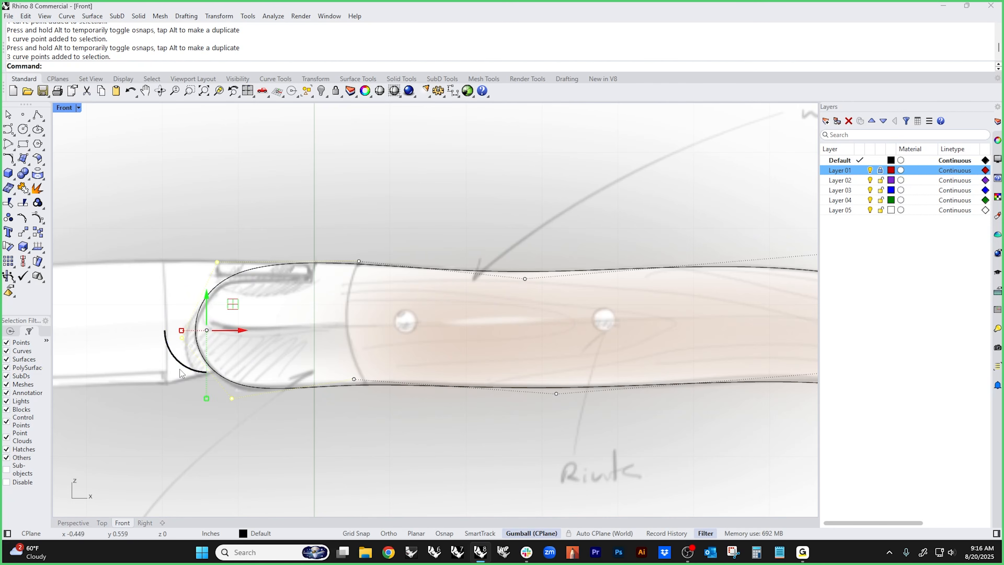
{"action": "left_click", "coordinate": [169, 227]}
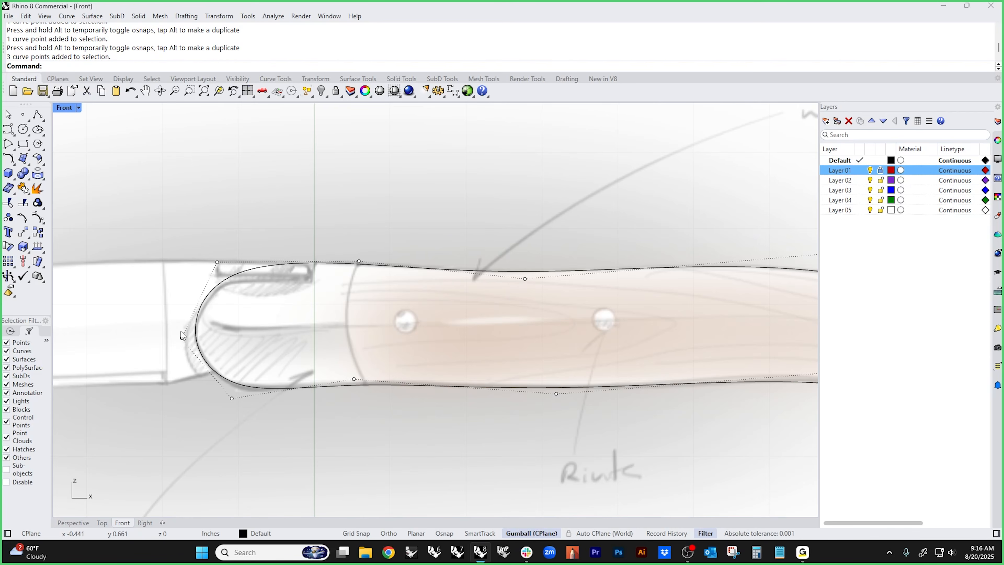
- Shift the front's upper corner control point slightly toward the tail and the lower bend's control point toward the front
{"action": "left_click", "coordinate": [219, 262]}
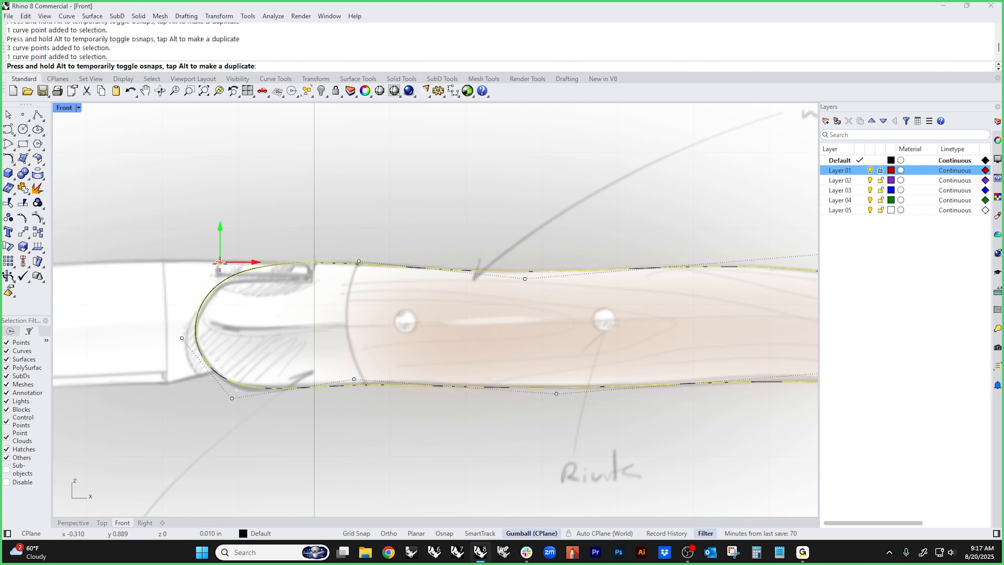
{"action": "scroll", "coordinate": [422, 426], "scroll_direction": "down", "scroll_amount": 2}
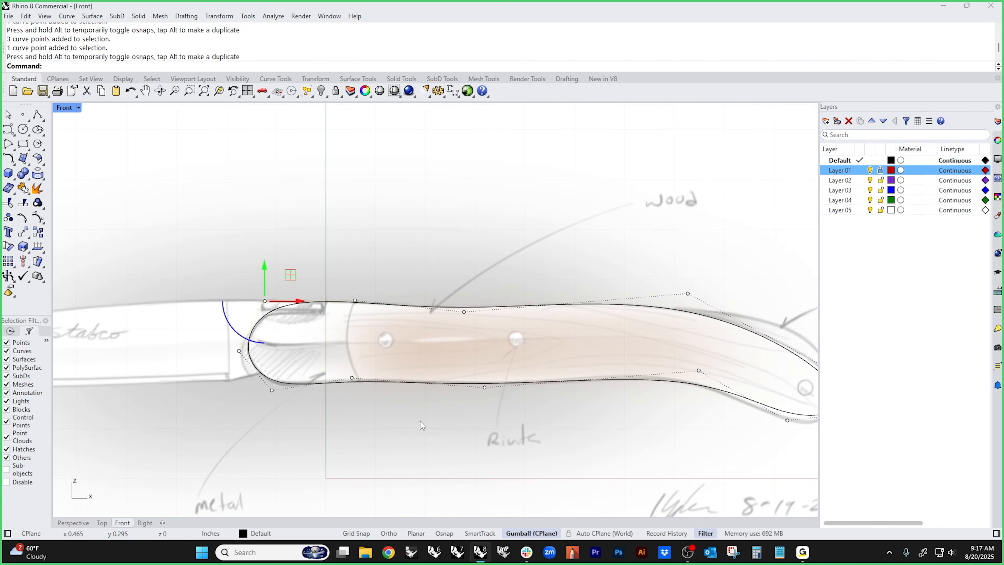
{"action": "right_click_drag", "start_coordinate": [421, 422], "coordinate": [312, 395]}
{"action": "right_click_drag", "start_coordinate": [608, 387], "coordinate": [559, 379]}
{"action": "left_click_drag", "start_coordinate": [539, 338], "coordinate": [516, 332]}
{"action": "left_click", "coordinate": [472, 395]}
- Look through the control point editing commands for a way to insert a control point into the curve
{"action": "left_click", "coordinate": [25, 16]}
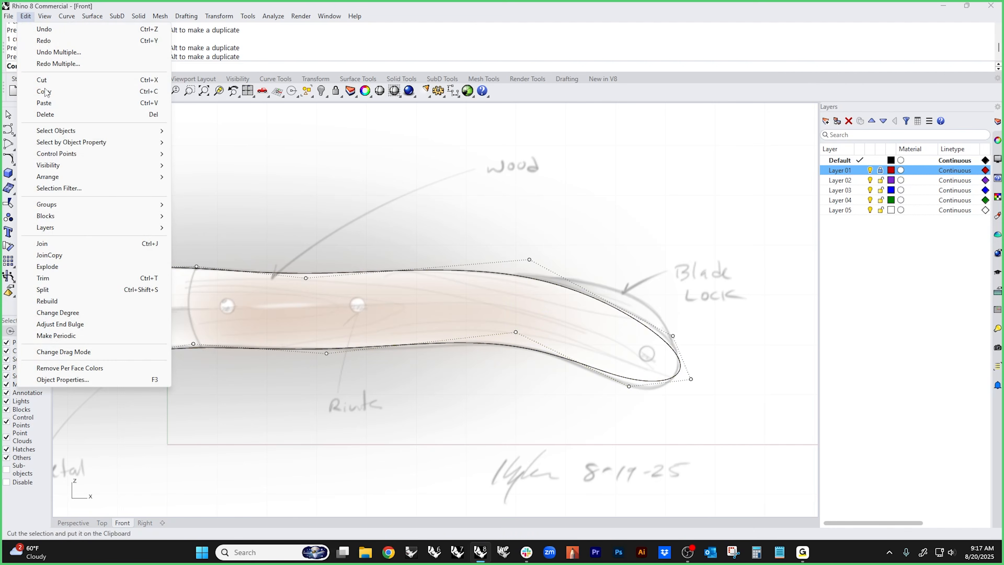
{"action": "mouse_move", "coordinate": [99, 154]}
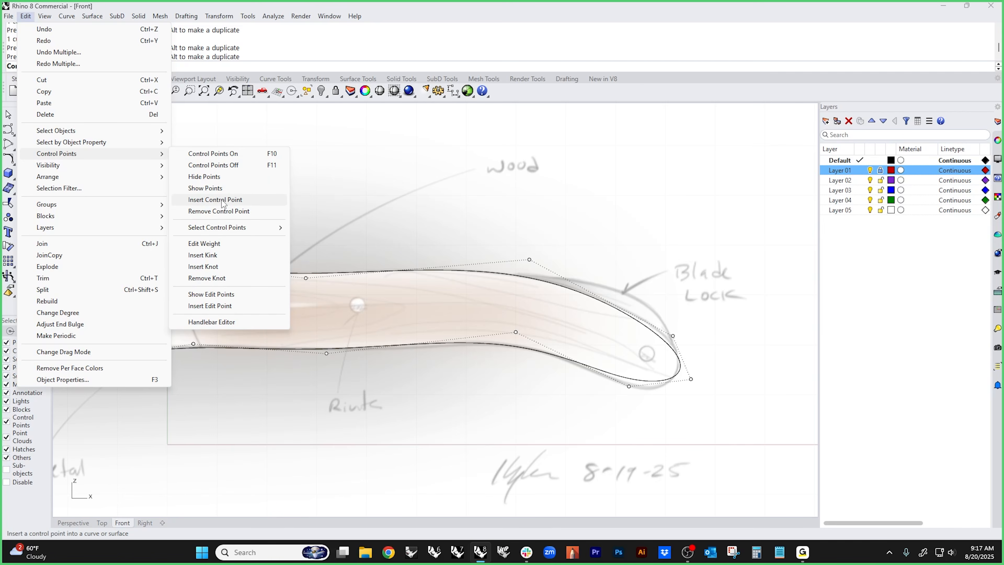
{"action": "left_click", "coordinate": [514, 406]}
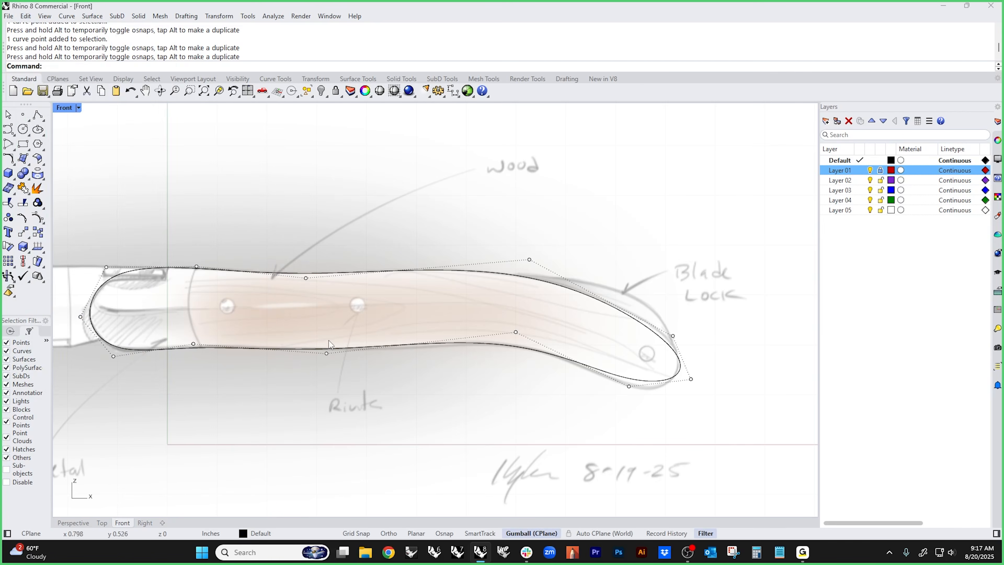
- Move the lower edge's middle control point near the second rivet and the lower bend's control point toward the tail
{"action": "left_click", "coordinate": [326, 353]}
{"action": "left_click_drag", "start_coordinate": [327, 354], "coordinate": [355, 353]}
{"action": "left_click", "coordinate": [459, 372]}
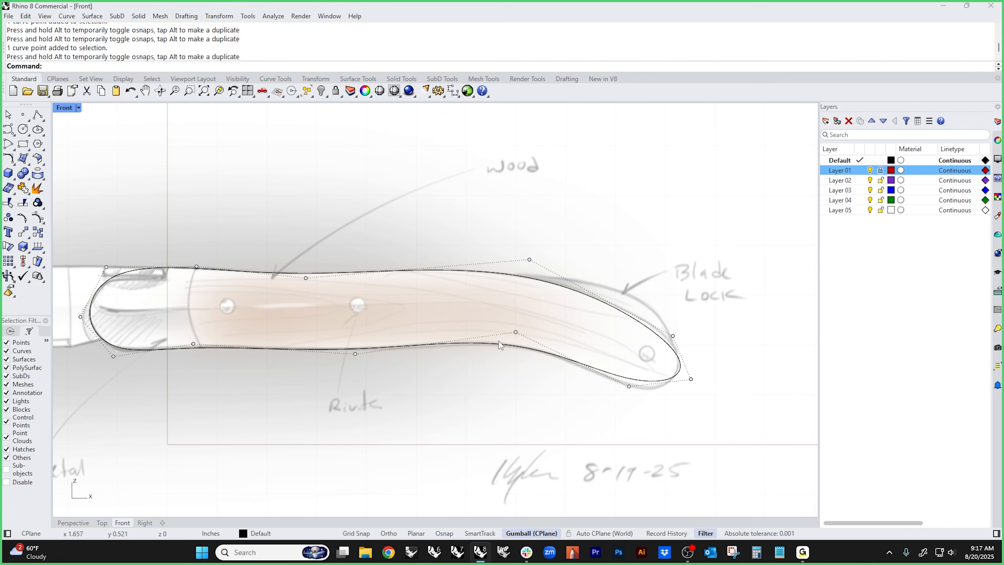
{"action": "left_click", "coordinate": [516, 333]}
{"action": "mouse_move", "coordinate": [515, 333]}
{"action": "left_mouse_down"}
{"action": "mouse_move", "coordinate": [552, 334]}
{"action": "mouse_move", "coordinate": [526, 334]}
{"action": "left_mouse_up"}
- Widen the handle's tail by moving its lower corner control point down and its upper control point up
{"action": "left_click", "coordinate": [624, 401]}
{"action": "mouse_move", "coordinate": [629, 387]}
{"action": "left_mouse_down"}
{"action": "mouse_move", "coordinate": [666, 352]}
{"action": "mouse_move", "coordinate": [628, 396]}
{"action": "left_mouse_up"}
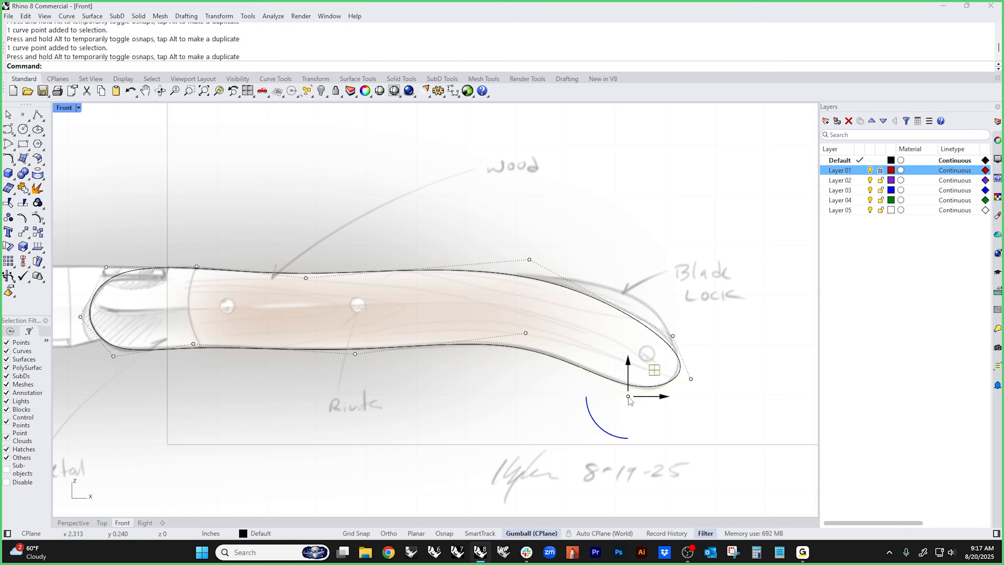
{"action": "left_click", "coordinate": [673, 335]}
{"action": "left_click_drag", "start_coordinate": [699, 310], "coordinate": [700, 301]}
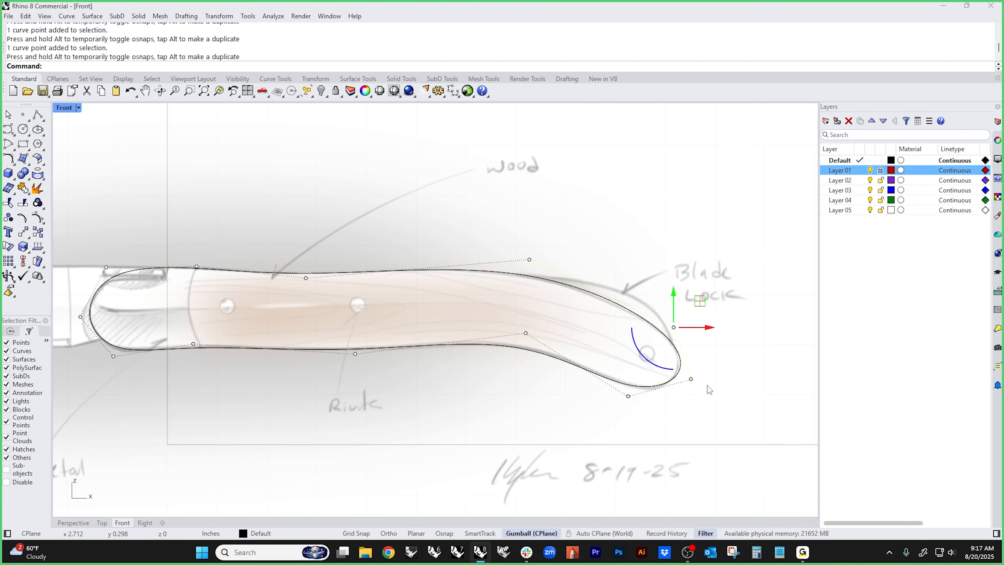
- Nudge the tail tip's control point 0.02 toward the front and 0.01 down, and clear the selection
{"action": "left_click", "coordinate": [691, 379]}
{"action": "key", "text": "Left"}
{"action": "key", "text": "Right"}
{"action": "key", "text": "ctrl+Left"}
{"action": "key", "text": "ctrl+Left"}
{"action": "key", "text": "ctrl+Down"}
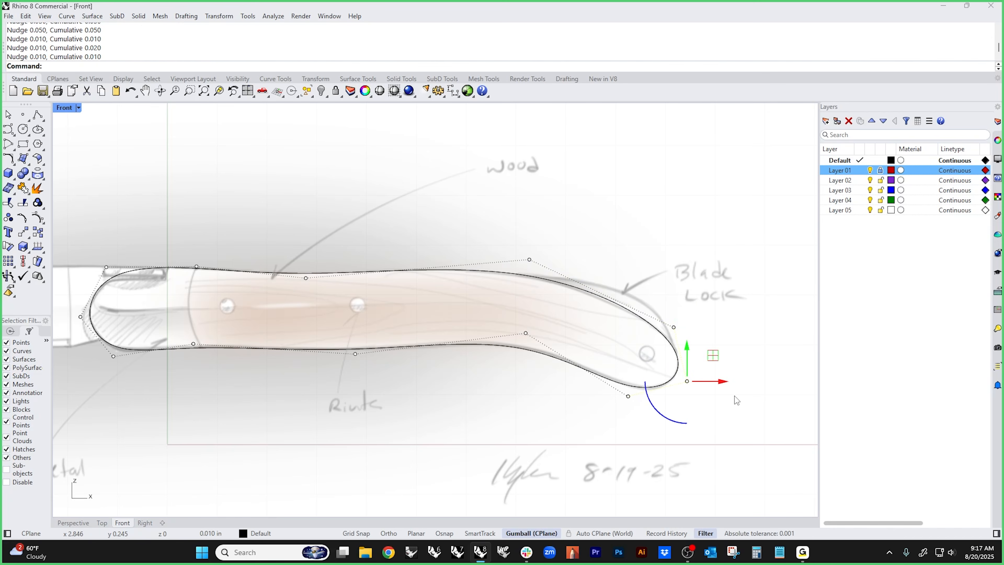
{"action": "key", "text": "Escape"}
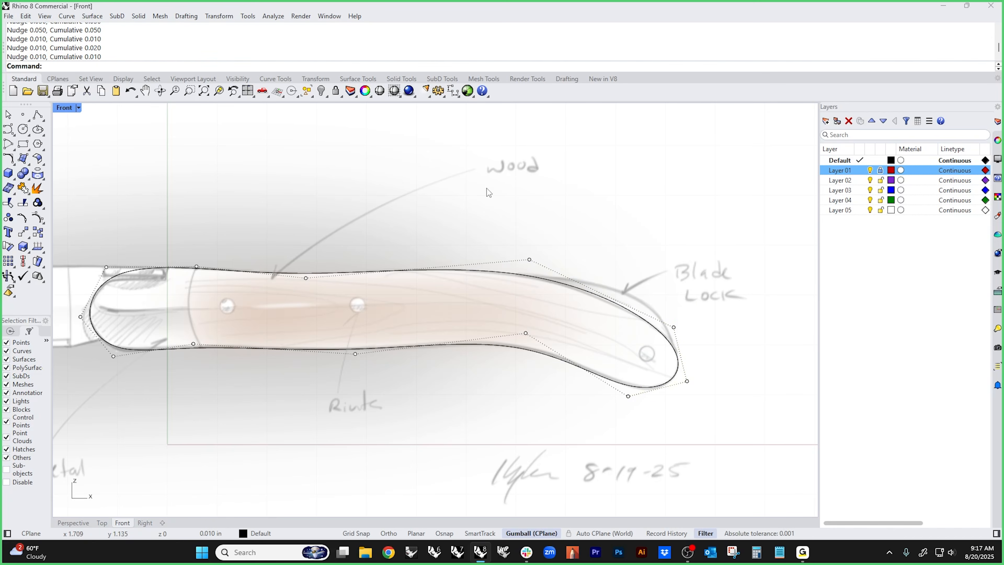
- Review the nudge options under Modeling Aids, covering the nudge keys, direction and the three step sizes
{"action": "left_click", "coordinate": [248, 16]}
{"action": "left_click", "coordinate": [276, 291]}
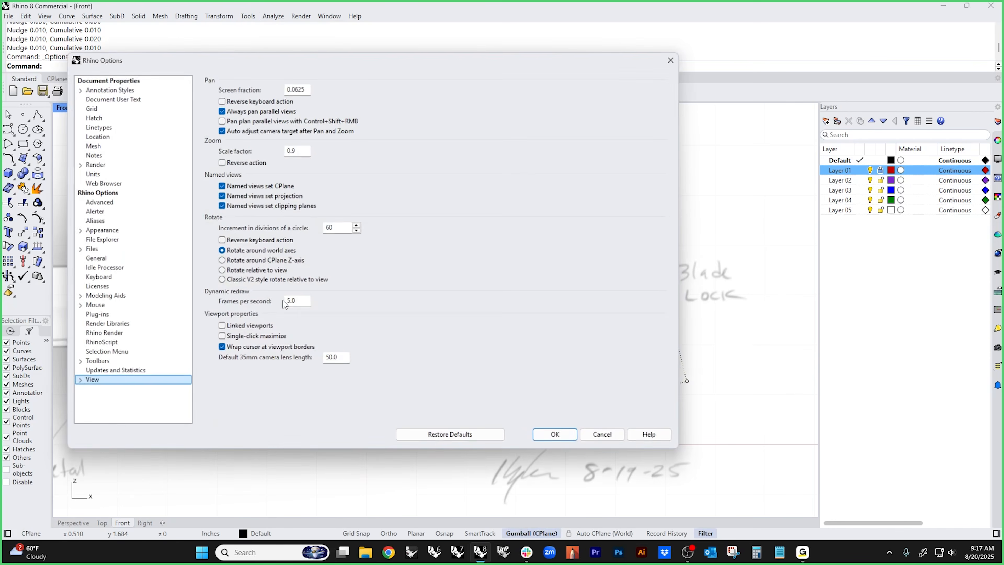
{"action": "left_click", "coordinate": [104, 296]}
{"action": "left_click", "coordinate": [79, 297]}
{"action": "left_click", "coordinate": [100, 306]}
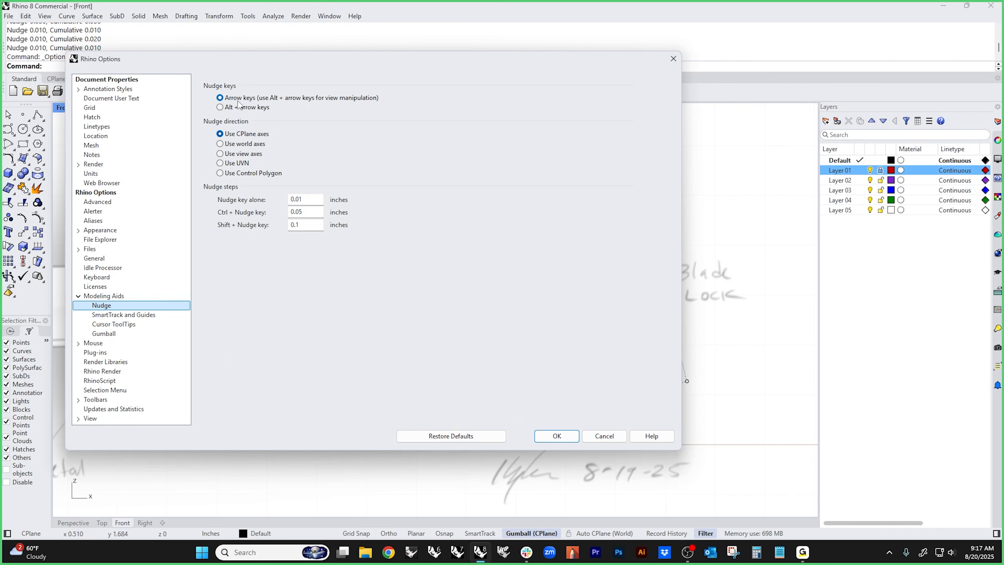
{"action": "left_click", "coordinate": [311, 200]}
{"action": "left_click", "coordinate": [316, 214]}
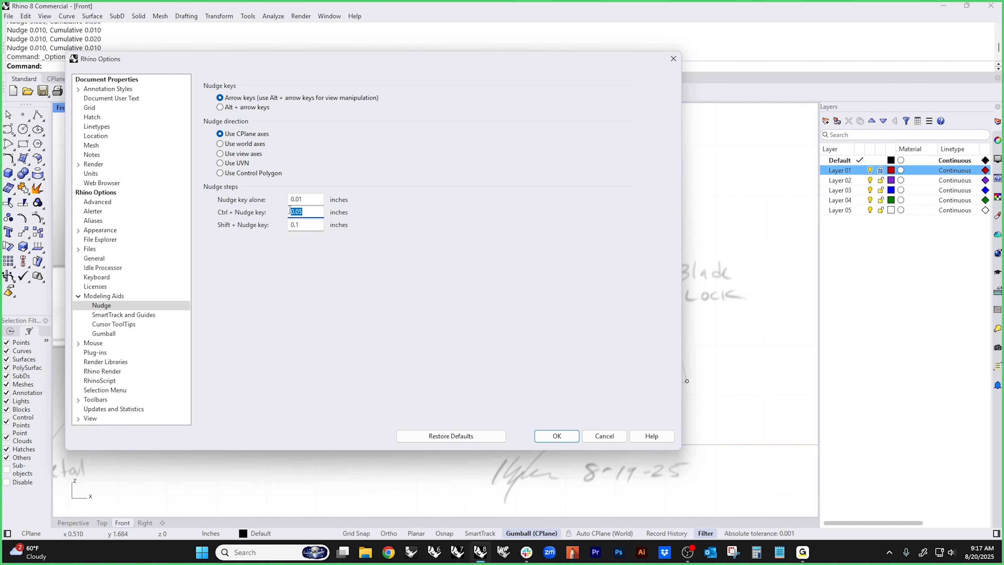
{"action": "left_click", "coordinate": [316, 225]}
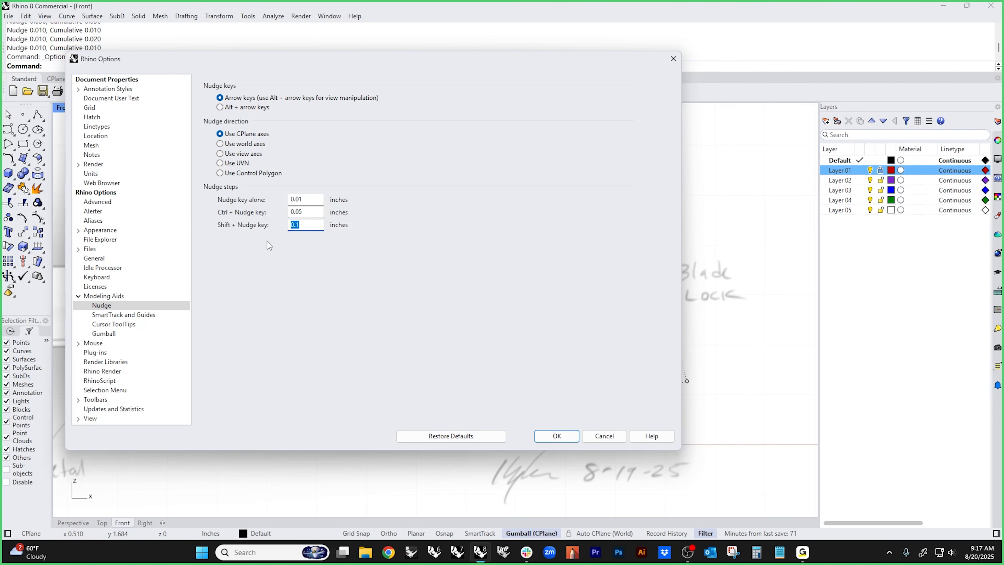
{"action": "left_click", "coordinate": [554, 433]}
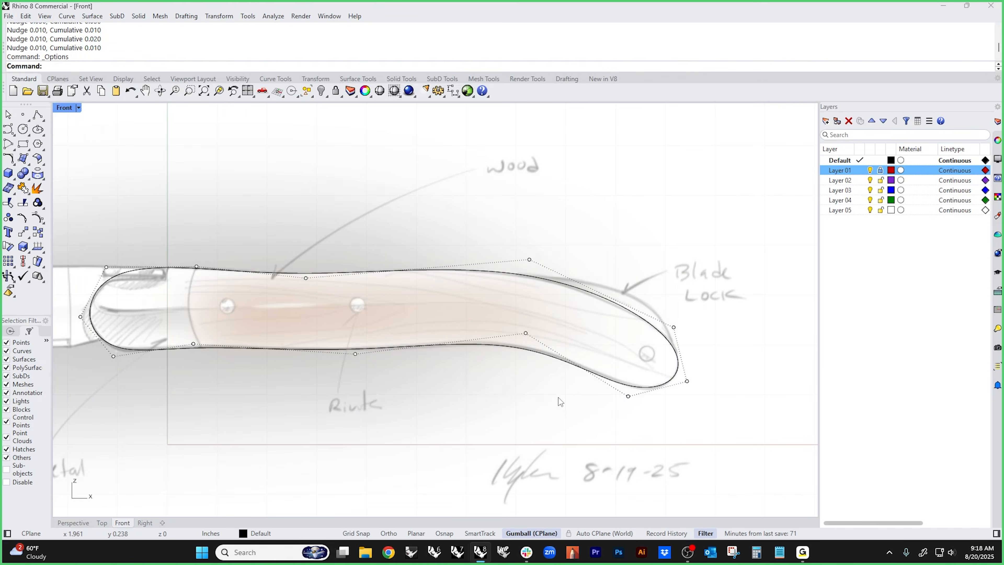
- Nudge the upper bend's control point 0.04 toward the front and the lower bend's control point 0.03 toward the tail
{"action": "left_click", "coordinate": [530, 259]}
{"action": "key", "text": "alt+Left"}
{"action": "key", "text": "alt+Left"}
{"action": "key", "text": "alt+Left"}
{"action": "key", "text": "alt+Left"}
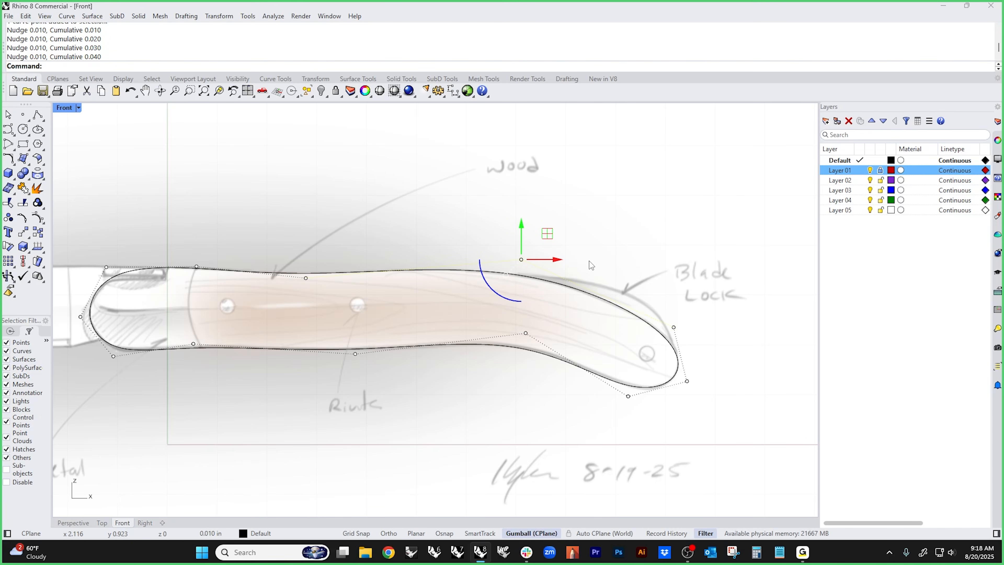
{"action": "left_click", "coordinate": [527, 333]}
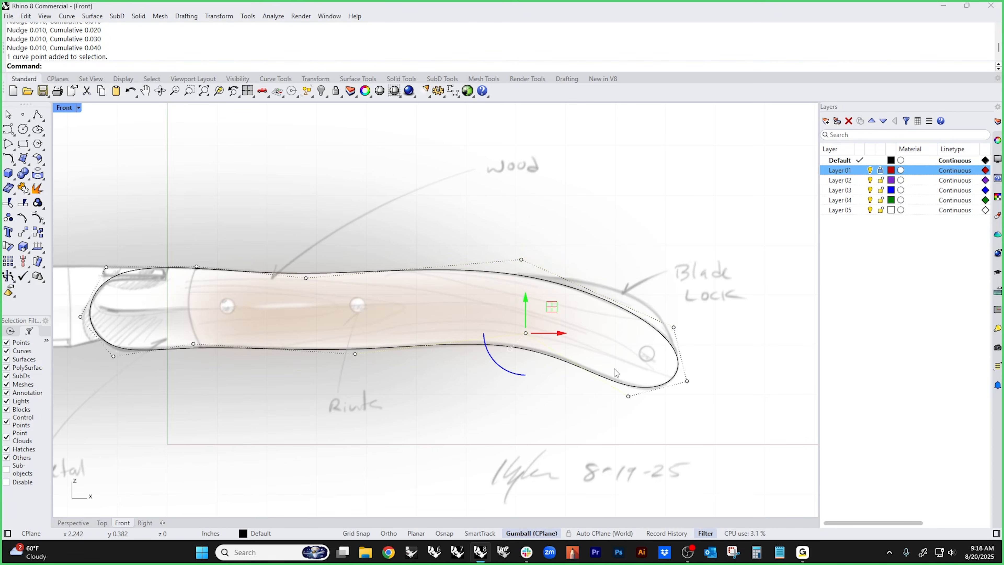
{"action": "key", "text": "alt+Right"}
{"action": "key", "text": "alt+Right"}
{"action": "key", "text": "alt+Right"}
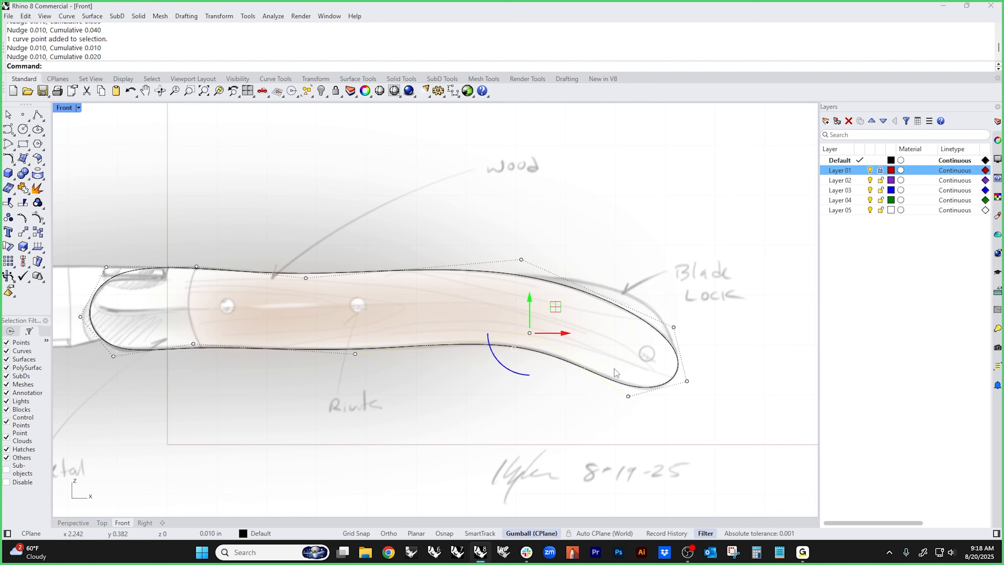
- Nudge the front's lower corner control point 0.01 down and the adjacent lower-edge point slightly up
{"action": "left_click", "coordinate": [114, 356]}
{"action": "key", "text": "alt+Down"}
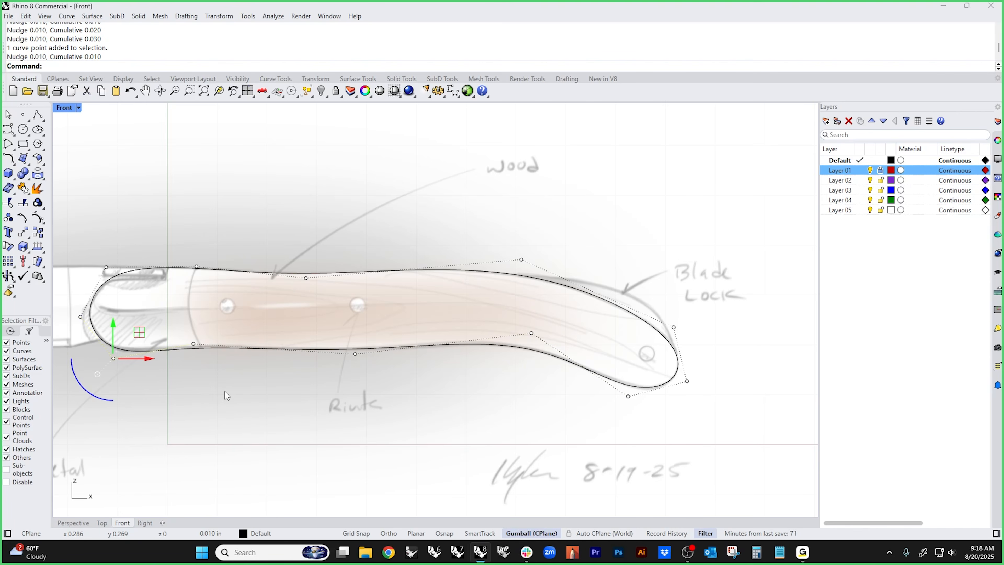
{"action": "left_click", "coordinate": [193, 343]}
{"action": "key", "text": "alt+Up"}
{"action": "left_click", "coordinate": [283, 408]}
- Turn off the control points and, in the Perspective view, extrude the handle outline sideways into a closed solid
{"action": "scroll", "coordinate": [363, 392], "scroll_direction": "down", "scroll_amount": 6}
{"action": "mouse_move", "coordinate": [401, 401]}
{"action": "right_mouse_down"}
{"action": "mouse_move", "coordinate": [434, 363]}
{"action": "mouse_move", "coordinate": [397, 362]}
{"action": "mouse_move", "coordinate": [373, 329]}
{"action": "right_mouse_up"}
{"action": "key", "text": "ctrl+F4"}
{"action": "scroll", "coordinate": [309, 313], "scroll_direction": "up", "scroll_amount": 6}
{"action": "key", "text": "Escape"}
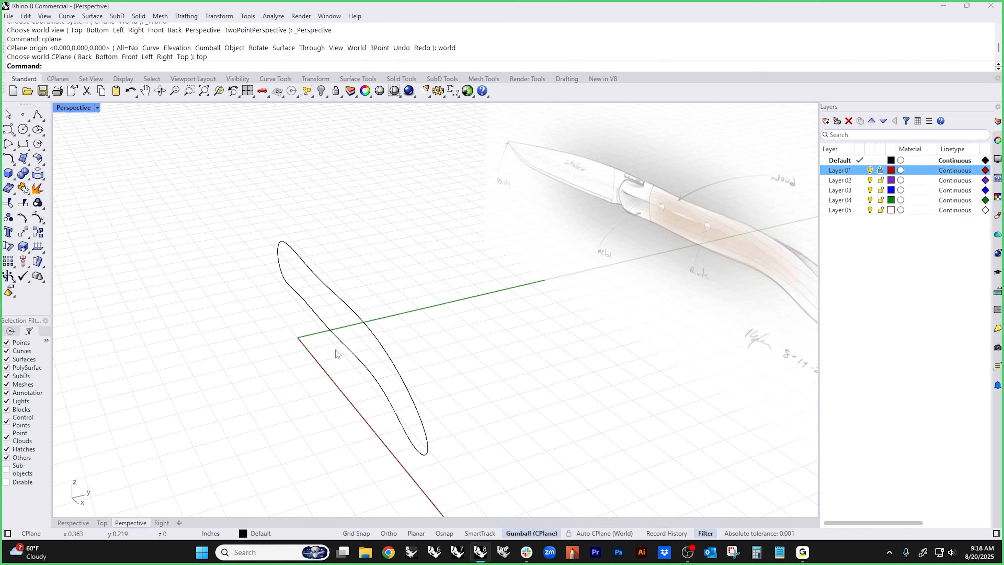
{"action": "left_click", "coordinate": [366, 324]}
{"action": "left_click_drag", "start_coordinate": [353, 332], "coordinate": [475, 303]}
{"action": "left_click", "coordinate": [310, 358]}
- Delete both flat side faces of the extruded handle, leaving only the surrounding wall surface
{"action": "mouse_move", "coordinate": [306, 378]}
{"action": "right_mouse_down"}
{"action": "mouse_move", "coordinate": [376, 350]}
{"action": "mouse_move", "coordinate": [321, 374]}
{"action": "right_mouse_up"}
{"action": "left_click", "coordinate": [331, 299]}
{"action": "right_click_drag", "start_coordinate": [550, 382], "coordinate": [340, 376]}
{"action": "left_click", "coordinate": [437, 312], "text": "shift"}
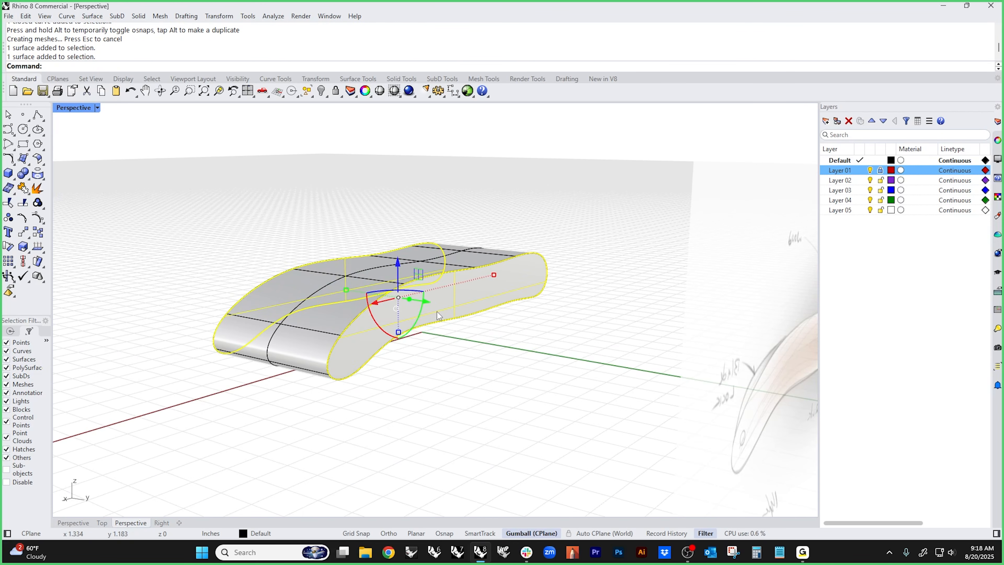
{"action": "key", "text": "Delete"}
- Examine the open handle surface and its seam edge at the rounded front, comparing it with the tail end
{"action": "right_click_drag", "start_coordinate": [266, 333], "coordinate": [417, 312]}
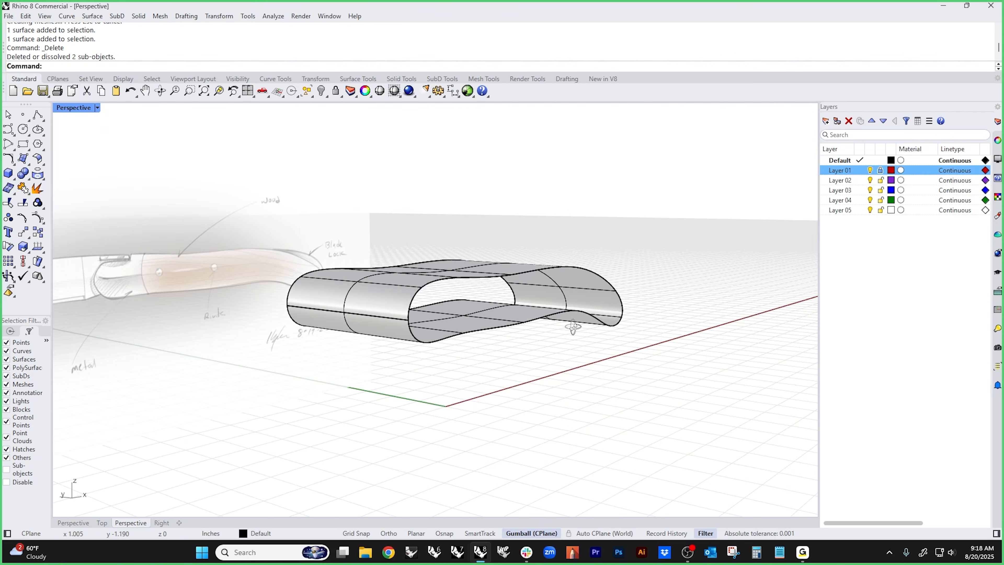
{"action": "left_click", "coordinate": [417, 313], "text": "ctrl+shift"}
{"action": "right_click_drag", "start_coordinate": [499, 418], "coordinate": [473, 415]}
{"action": "left_click", "coordinate": [472, 414]}
{"action": "scroll", "coordinate": [415, 394], "scroll_direction": "down", "scroll_amount": 6}
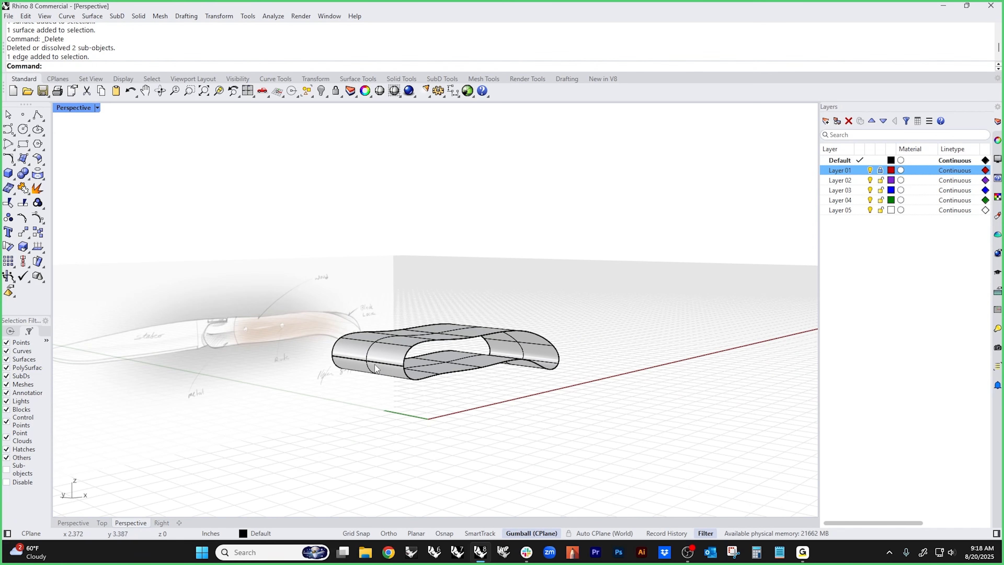
{"action": "mouse_move", "coordinate": [502, 407]}
{"action": "right_mouse_down"}
{"action": "mouse_move", "coordinate": [460, 407]}
{"action": "mouse_move", "coordinate": [467, 376]}
{"action": "right_mouse_up"}
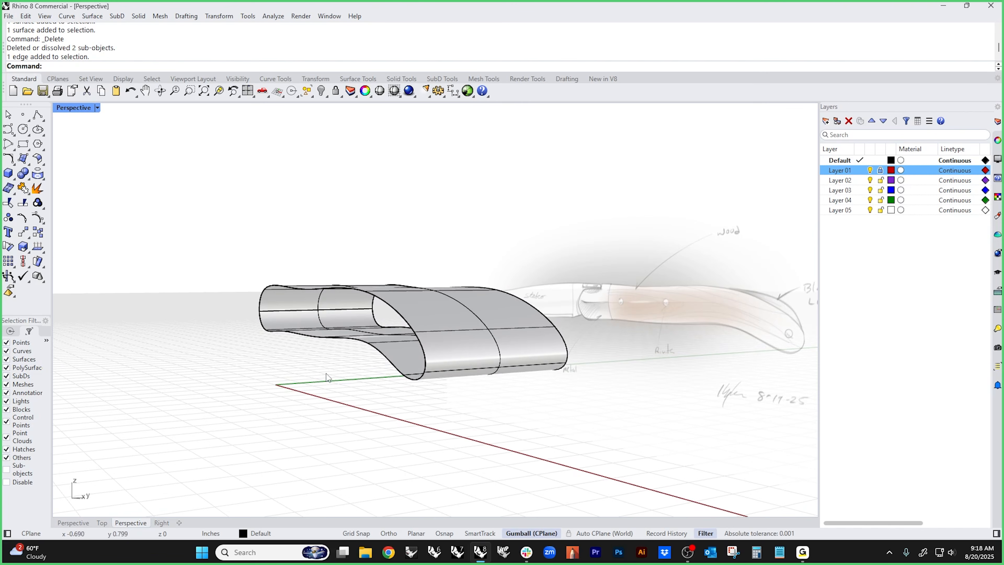
{"action": "right_click_drag", "start_coordinate": [369, 361], "coordinate": [398, 390]}
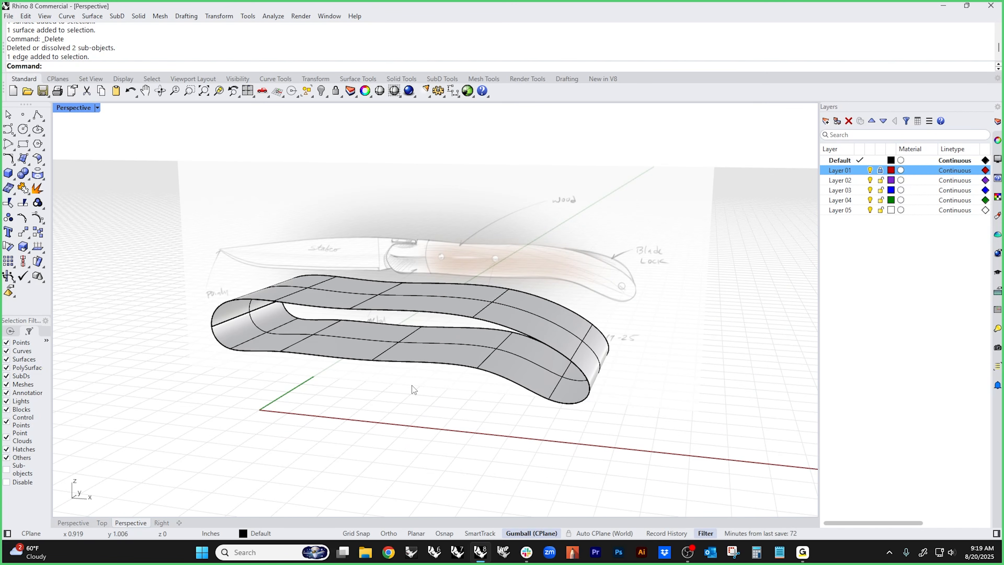
{"action": "mouse_move", "coordinate": [414, 386]}
{"action": "right_mouse_down"}
{"action": "mouse_move", "coordinate": [393, 399]}
{"action": "mouse_move", "coordinate": [359, 390]}
{"action": "mouse_move", "coordinate": [130, 305]}
{"action": "right_mouse_up"}
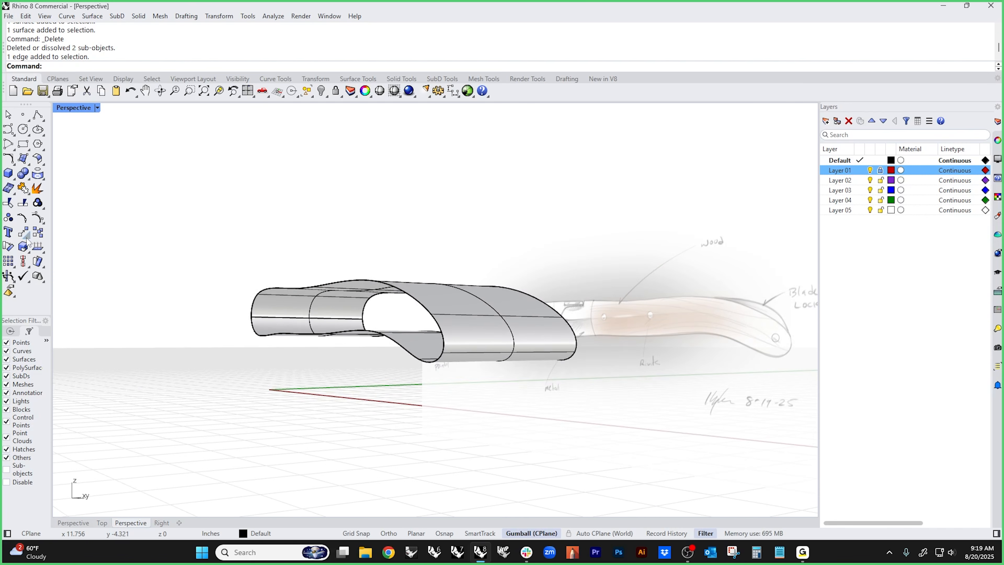
- Split the handle surface at its tail with a lengthwise isocurve, toggling the direction to V and leaving Shrink off
{"action": "left_click", "coordinate": [22, 203]}
{"action": "left_click", "coordinate": [480, 336]}
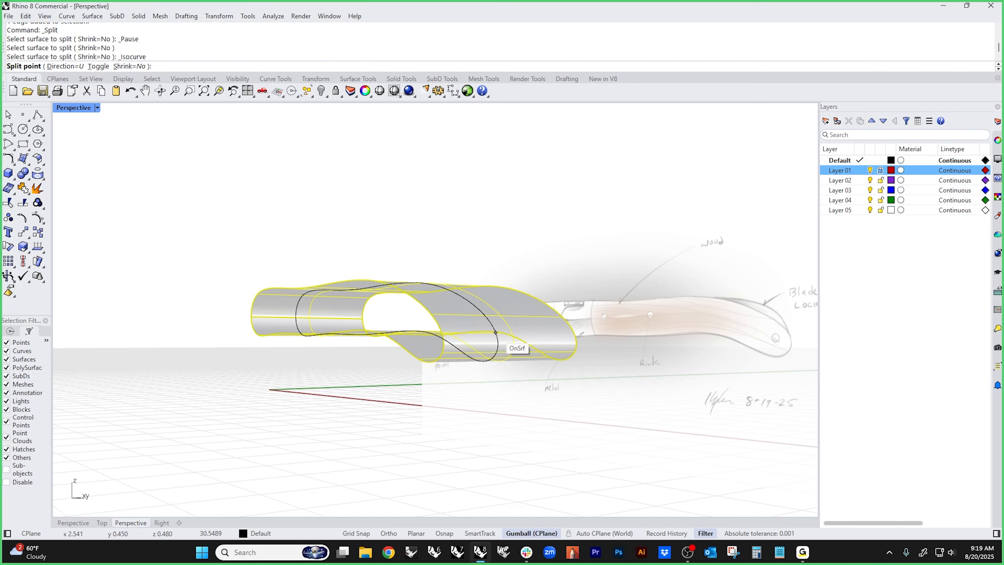
{"action": "type", "text": "t"}
{"action": "key", "text": "Return"}
{"action": "scroll", "coordinate": [496, 332], "scroll_direction": "up", "scroll_amount": 5}
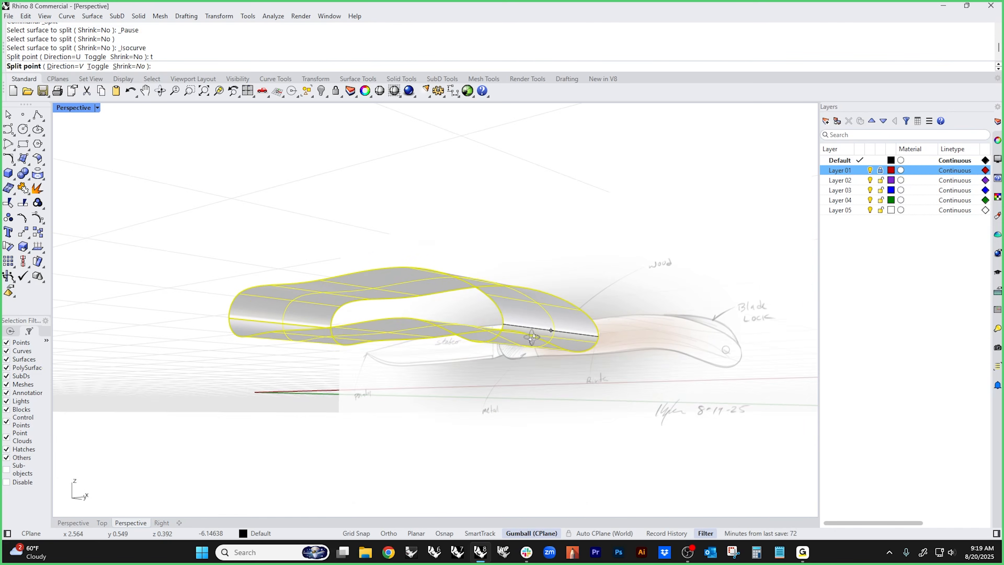
{"action": "right_click_drag", "start_coordinate": [538, 326], "coordinate": [540, 317]}
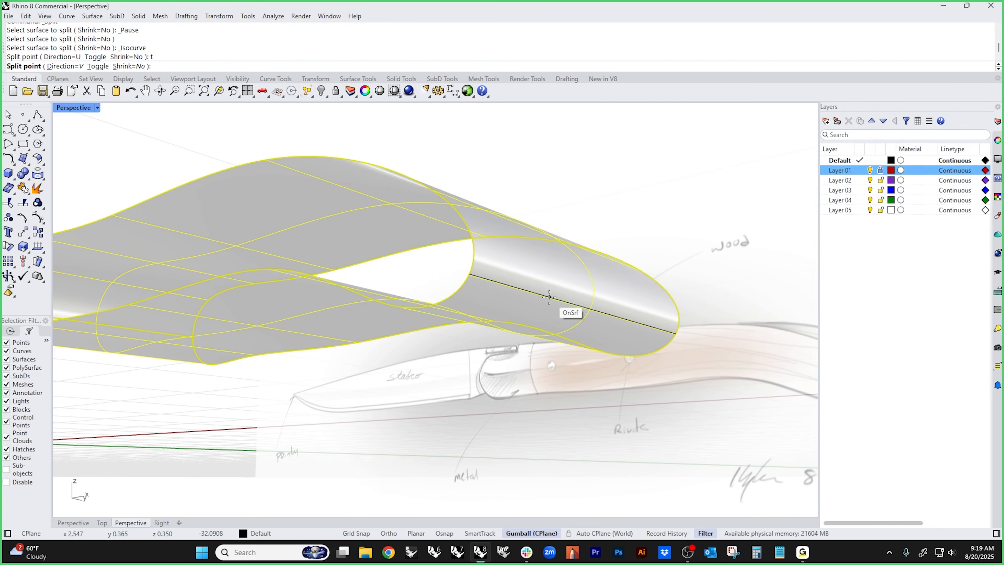
{"action": "left_click", "coordinate": [469, 276]}
{"action": "key", "text": "Return"}
{"action": "scroll", "coordinate": [541, 325], "scroll_direction": "down", "scroll_amount": 1}
{"action": "scroll", "coordinate": [542, 324], "scroll_direction": "down", "scroll_amount": 2}
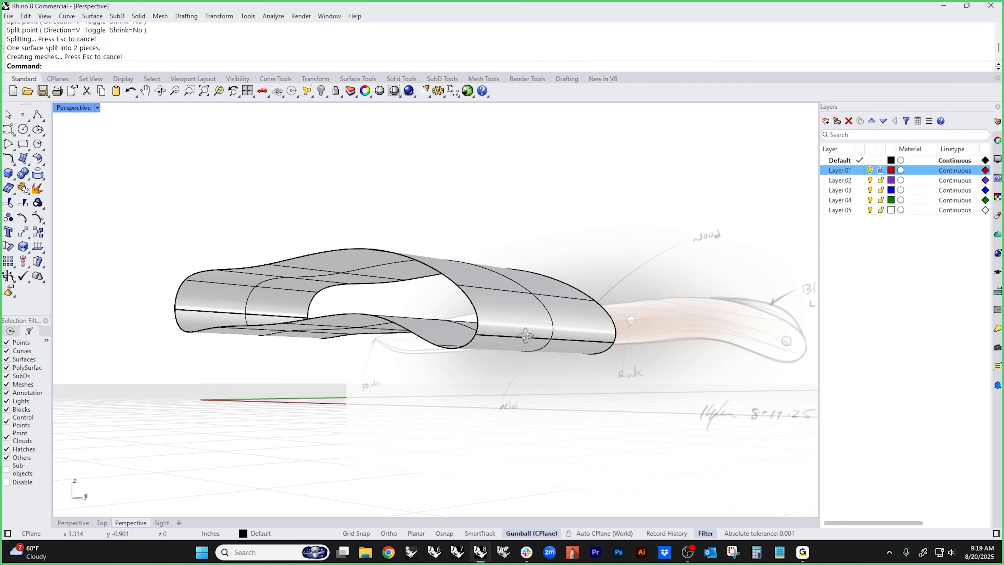
- Move the lower half of the split handle surface down to check the separation, and undo the move
{"action": "left_click", "coordinate": [514, 346]}
{"action": "left_click_drag", "start_coordinate": [375, 297], "coordinate": [355, 365]}
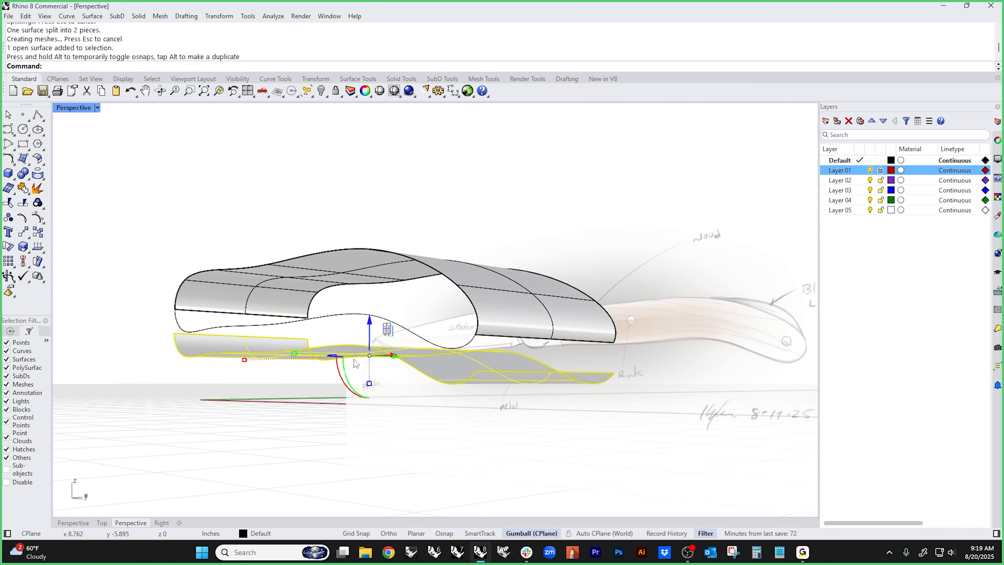
{"action": "left_click", "coordinate": [311, 443]}
{"action": "right_click_drag", "start_coordinate": [310, 443], "coordinate": [300, 433]}
{"action": "key", "text": "ctrl+z"}
{"action": "left_click", "coordinate": [348, 423]}
{"action": "right_click_drag", "start_coordinate": [383, 405], "coordinate": [394, 429]}
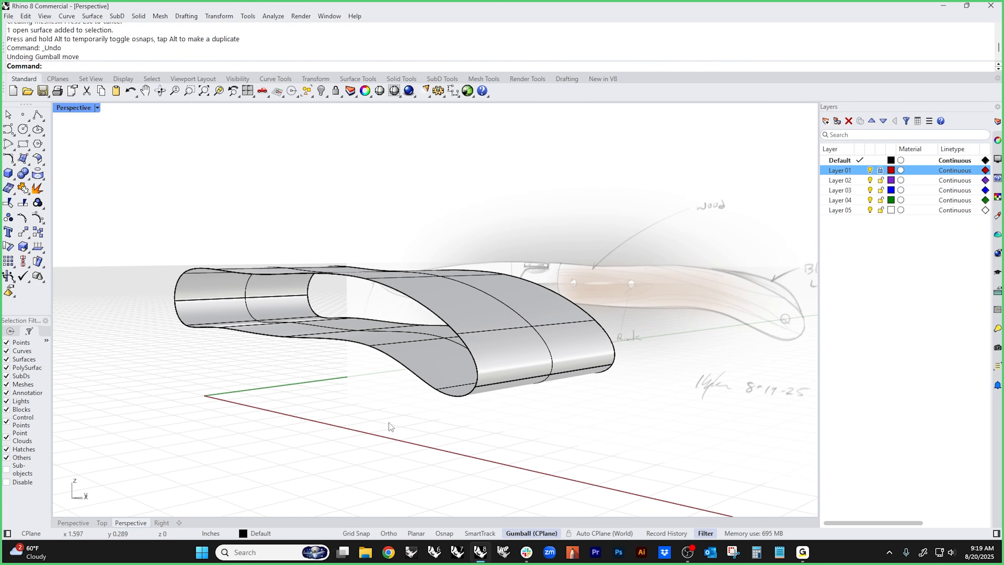
- Select the handle outline curve and hide it so only the two split surfaces stay shown
{"action": "type", "text": "cc"}
{"action": "key", "text": "Return"}
{"action": "type", "text": "h"}
{"action": "key", "text": "Return"}
{"action": "mouse_move", "coordinate": [323, 361]}
{"action": "right_mouse_down", "text": "shift"}
{"action": "mouse_move", "coordinate": [367, 370]}
{"action": "mouse_move", "coordinate": [373, 385]}
{"action": "mouse_move", "coordinate": [467, 384]}
{"action": "right_mouse_up", "text": "shift"}
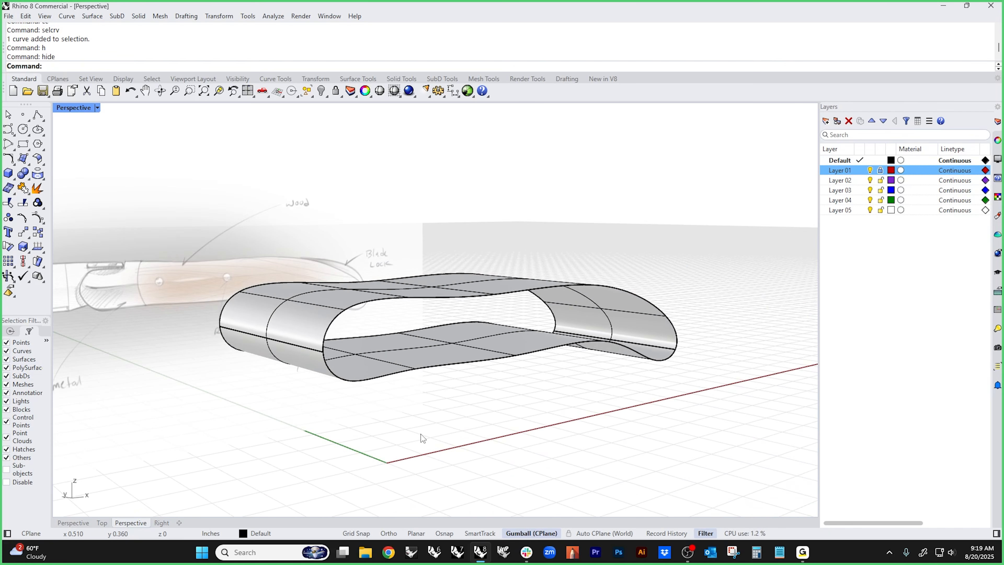
- Start a surface blend between the matching front edges of the upper and lower handle surfaces, with curvature on both sides
{"action": "left_click", "coordinate": [38, 160]}
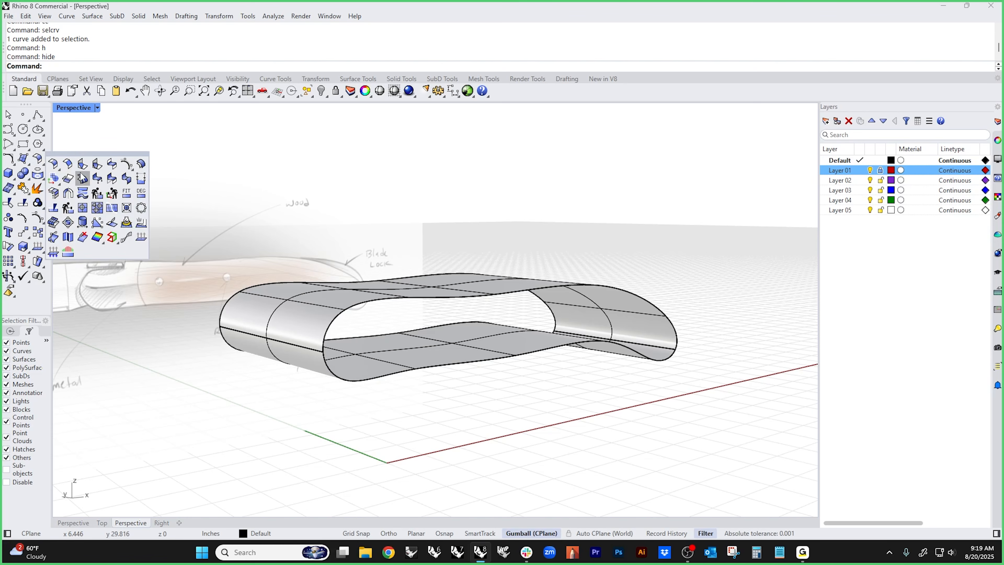
{"action": "left_click", "coordinate": [111, 166]}
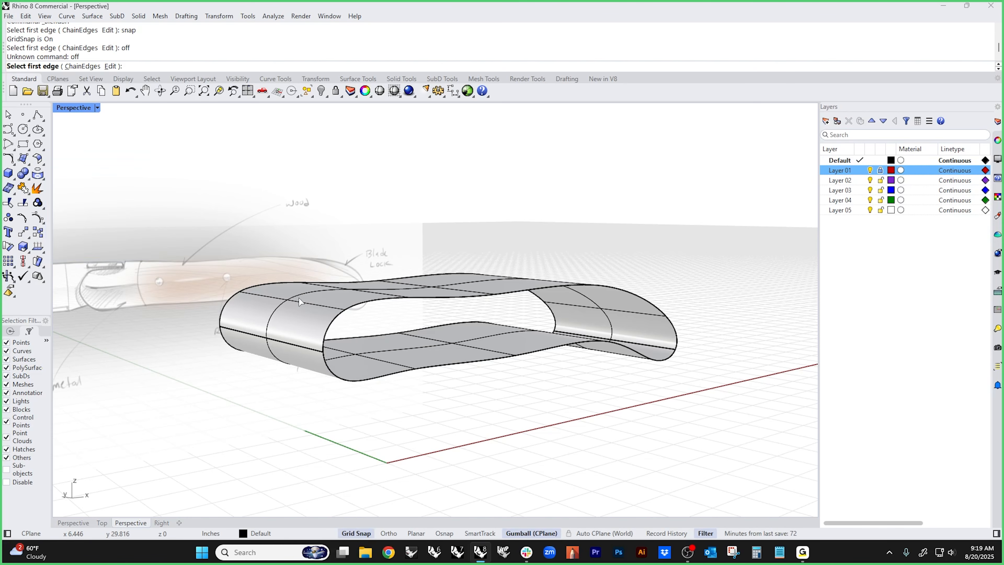
{"action": "left_click", "coordinate": [333, 326]}
{"action": "left_click", "coordinate": [342, 380]}
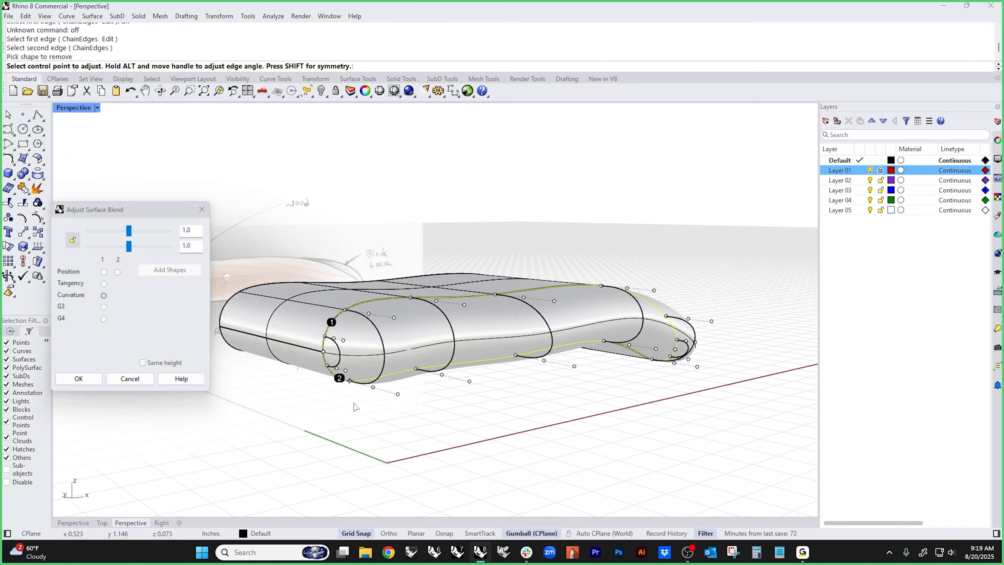
{"action": "right_click_drag", "start_coordinate": [342, 380], "coordinate": [438, 412]}
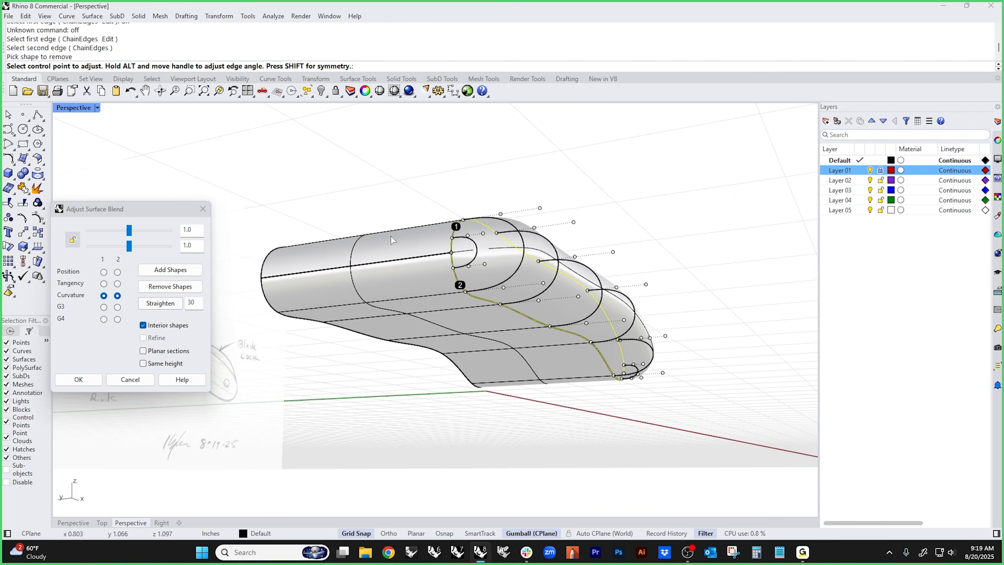
{"action": "right_click_drag", "start_coordinate": [581, 407], "coordinate": [383, 318]}
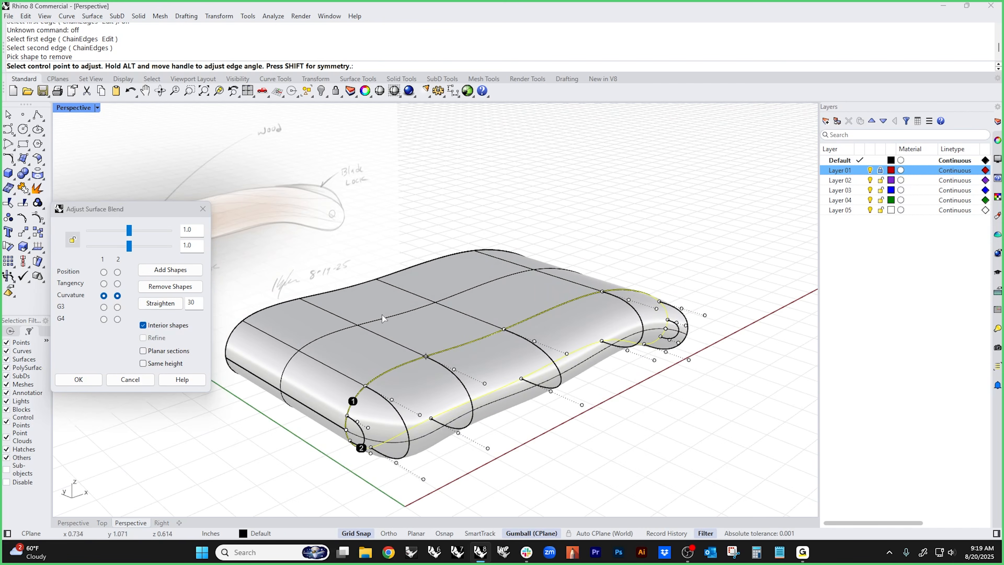
{"action": "right_click_drag", "start_coordinate": [478, 401], "coordinate": [393, 407]}
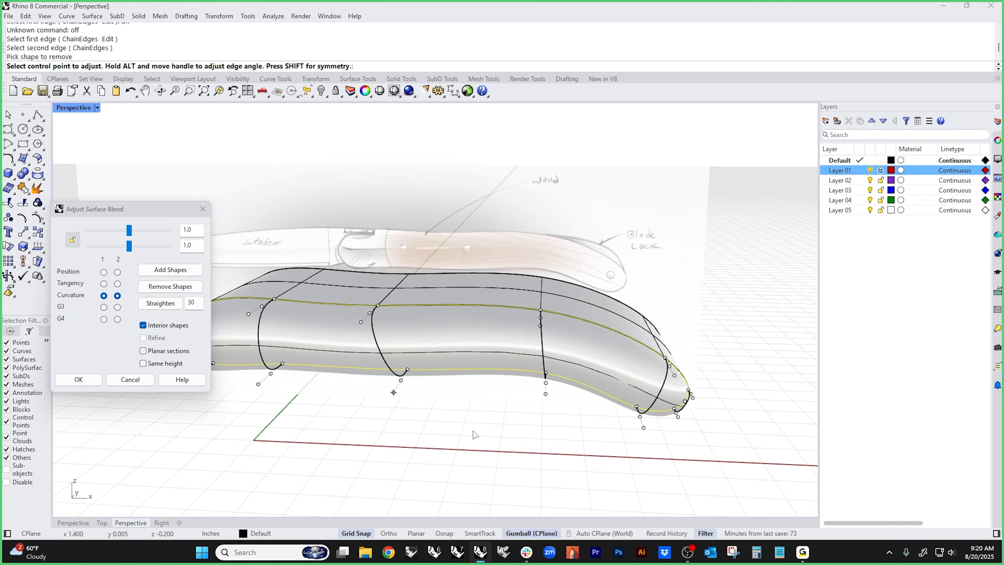
{"action": "right_click_drag", "start_coordinate": [478, 415], "coordinate": [489, 258]}
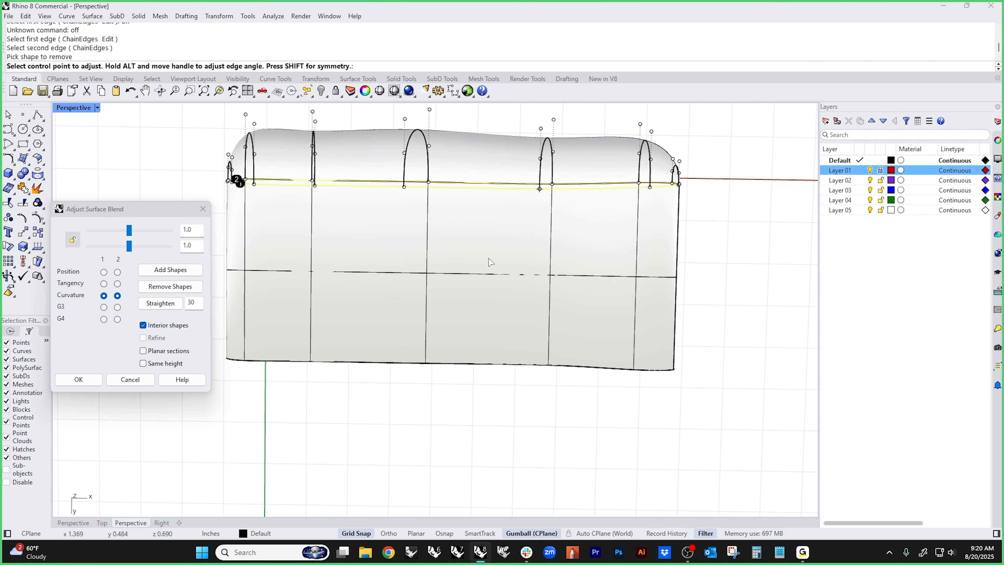
- Toggle the blend's interior shapes off and back on to compare the preview from different angles
{"action": "left_click", "coordinate": [143, 325]}
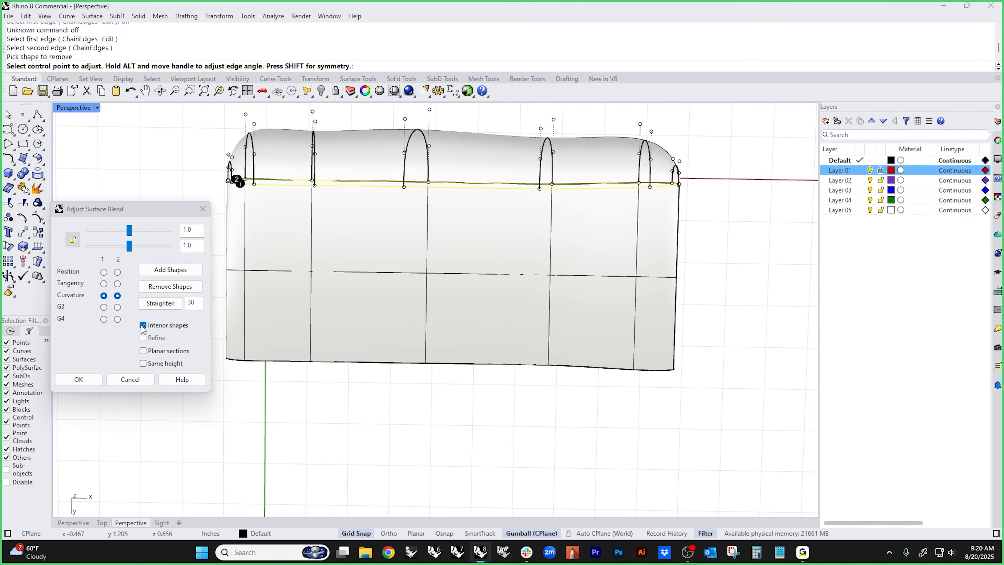
{"action": "mouse_move", "coordinate": [267, 350]}
{"action": "right_mouse_down"}
{"action": "mouse_move", "coordinate": [390, 417]}
{"action": "mouse_move", "coordinate": [399, 455]}
{"action": "mouse_move", "coordinate": [424, 483]}
{"action": "right_mouse_up"}
{"action": "left_click", "coordinate": [143, 326]}
{"action": "right_click_drag", "start_coordinate": [300, 348], "coordinate": [332, 350]}
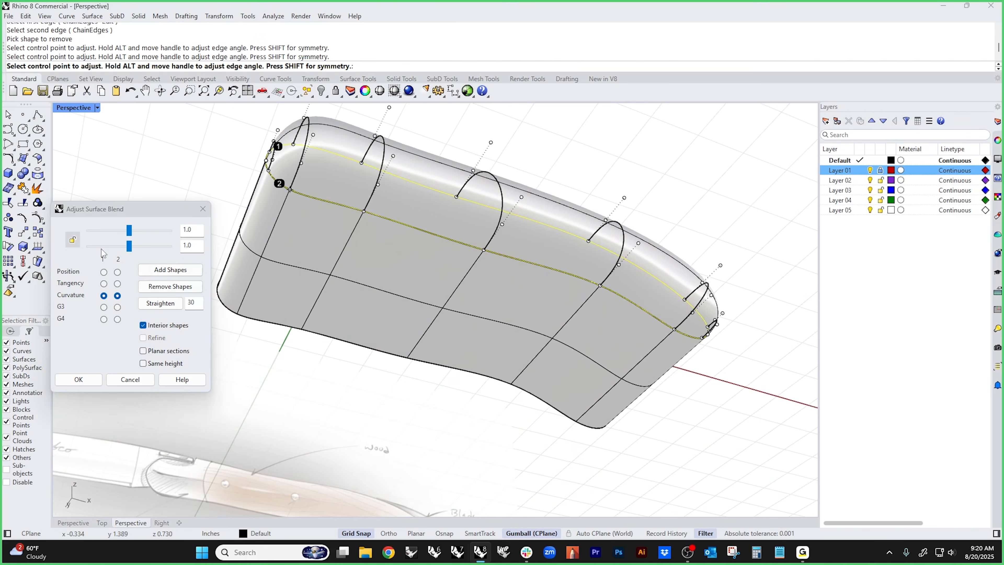
- Lock the two blend bulge values together and reduce both to 0.379
{"action": "left_click", "coordinate": [74, 243]}
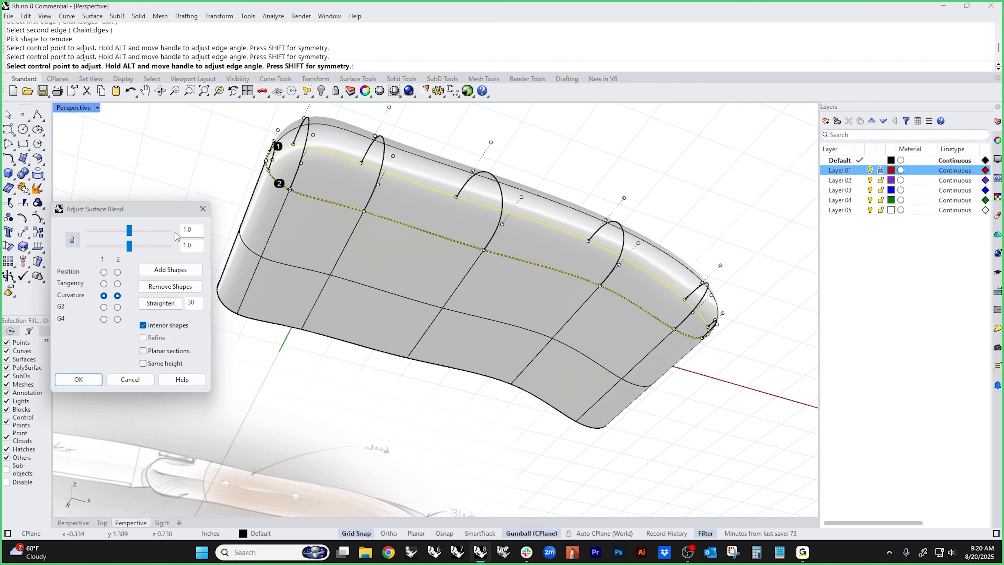
{"action": "left_click_drag", "start_coordinate": [131, 249], "coordinate": [110, 256]}
{"action": "right_click_drag", "start_coordinate": [362, 310], "coordinate": [471, 431]}
{"action": "left_click_drag", "start_coordinate": [108, 252], "coordinate": [102, 254]}
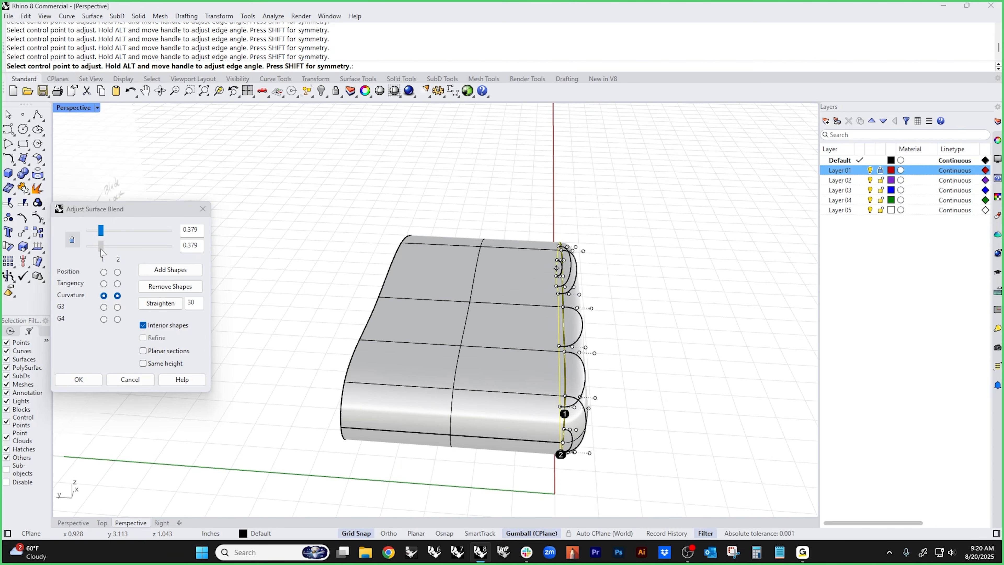
{"action": "right_click_drag", "start_coordinate": [320, 305], "coordinate": [308, 316]}
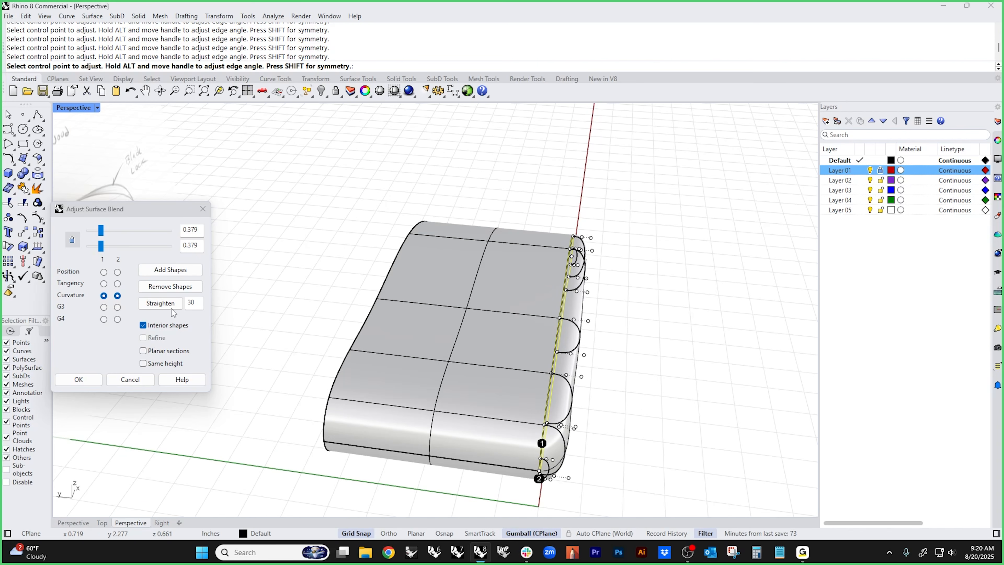
- Try tangency on both blend edges, check the shape, and return both to curvature
{"action": "left_click", "coordinate": [104, 284]}
{"action": "left_click", "coordinate": [117, 284]}
{"action": "right_click_drag", "start_coordinate": [299, 341], "coordinate": [225, 269]}
{"action": "left_click", "coordinate": [104, 295]}
{"action": "left_click", "coordinate": [118, 295]}
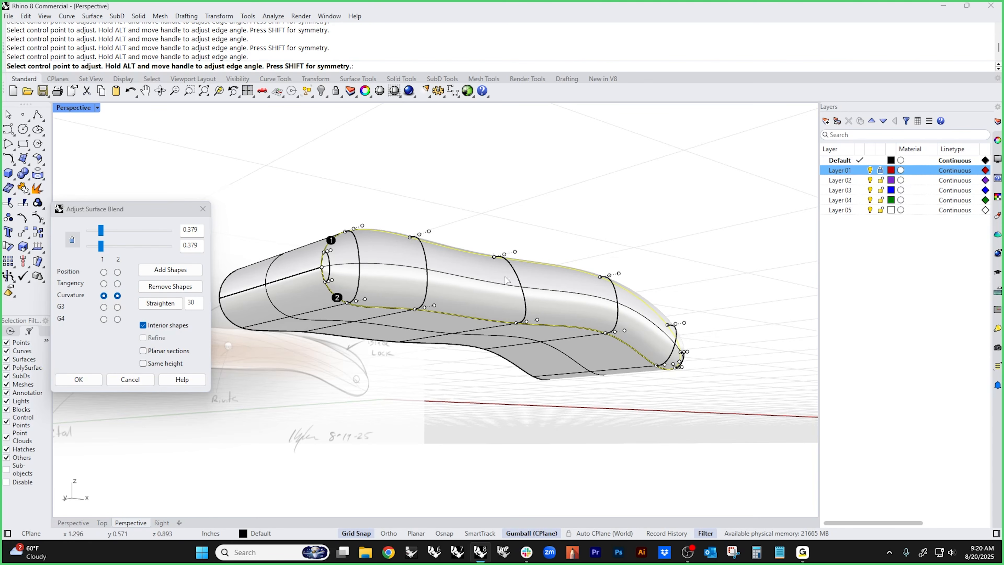
- Set both blend edges to tangency with linked bulge values of 0.46 and create the blend surface
{"action": "left_click", "coordinate": [104, 283]}
{"action": "left_click", "coordinate": [117, 284]}
{"action": "right_click_drag", "start_coordinate": [241, 372], "coordinate": [266, 369]}
{"action": "left_click_drag", "start_coordinate": [101, 246], "coordinate": [107, 252]}
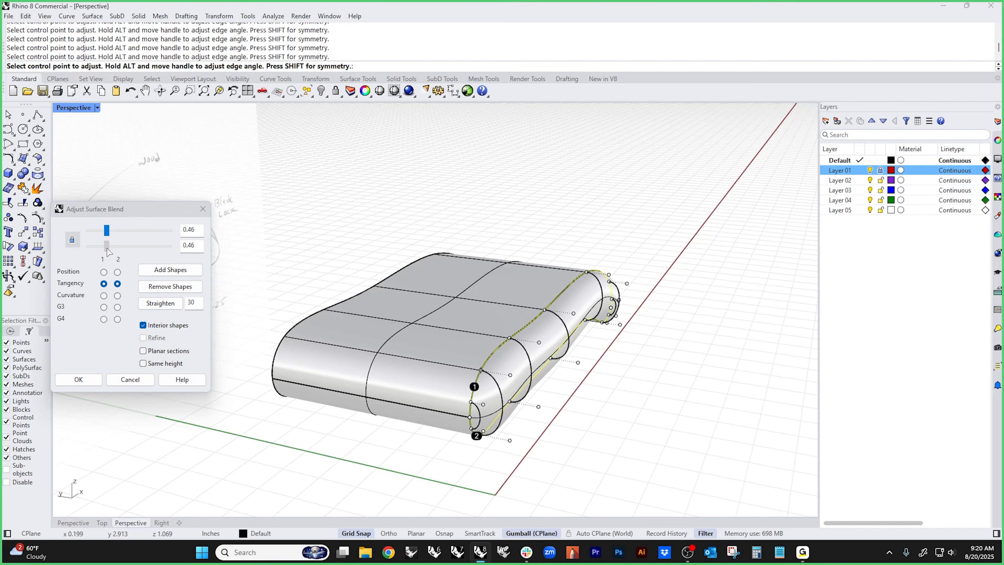
{"action": "left_click", "coordinate": [78, 379]}
- Delete the two original extruded handle surfaces so only the blend surface remains
{"action": "right_click_drag", "start_coordinate": [323, 413], "coordinate": [509, 412]}
{"action": "left_click", "coordinate": [512, 408]}
{"action": "key", "text": "Delete"}
{"action": "left_click", "coordinate": [512, 409]}
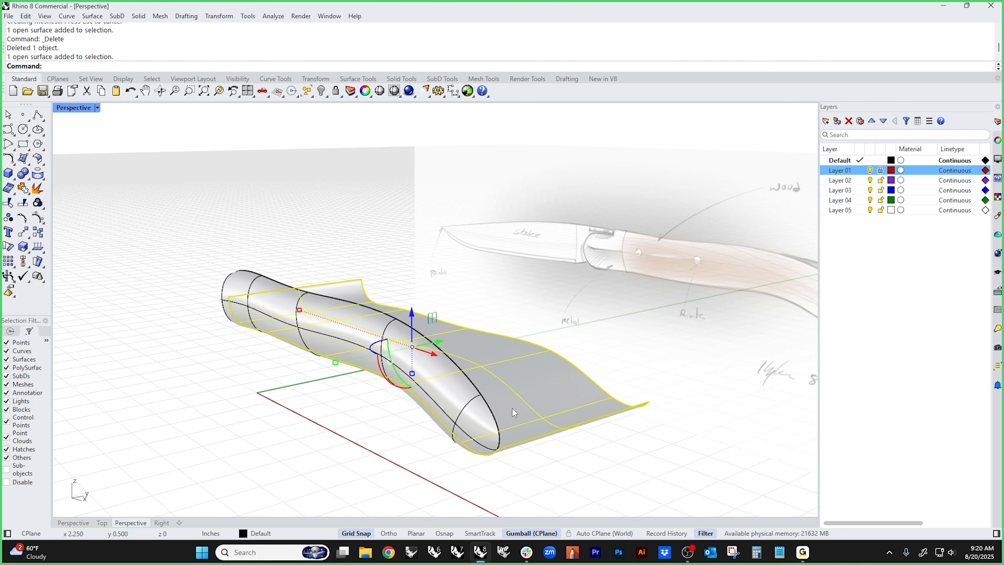
{"action": "key", "text": "Delete"}
{"action": "right_click_drag", "start_coordinate": [513, 408], "coordinate": [554, 402]}
- Turn on the control points of the blend surface and switch to the Top view
{"action": "left_click", "coordinate": [428, 373]}
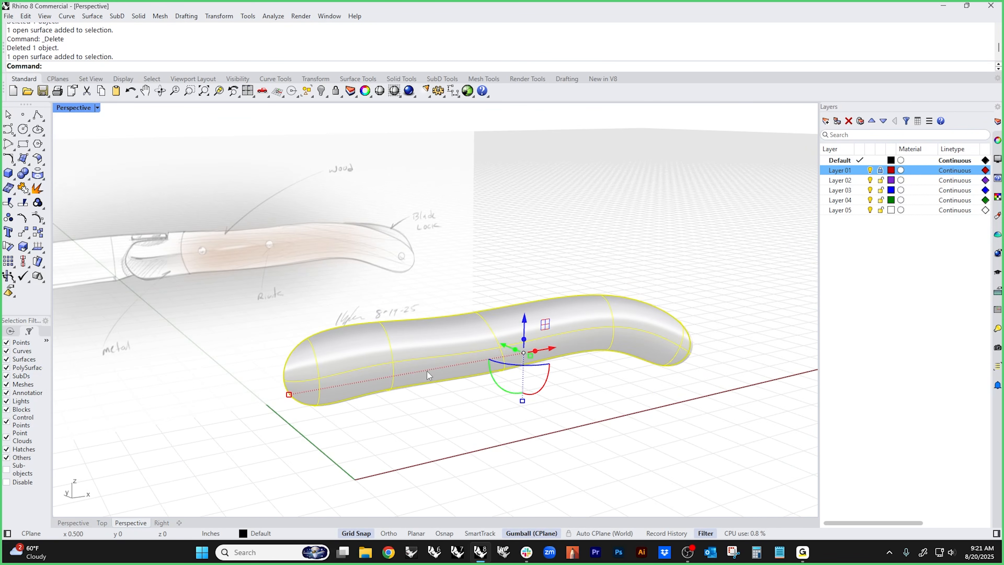
{"action": "middle_click", "coordinate": [464, 441]}
{"action": "left_click", "coordinate": [483, 443]}
{"action": "mouse_move", "coordinate": [467, 455]}
{"action": "right_mouse_down"}
{"action": "mouse_move", "coordinate": [382, 426]}
{"action": "mouse_move", "coordinate": [426, 359]}
{"action": "mouse_move", "coordinate": [401, 266]}
{"action": "mouse_move", "coordinate": [421, 358]}
{"action": "mouse_move", "coordinate": [391, 473]}
{"action": "mouse_move", "coordinate": [405, 421]}
{"action": "mouse_move", "coordinate": [407, 431]}
{"action": "right_mouse_up"}
{"action": "key", "text": "Return"}
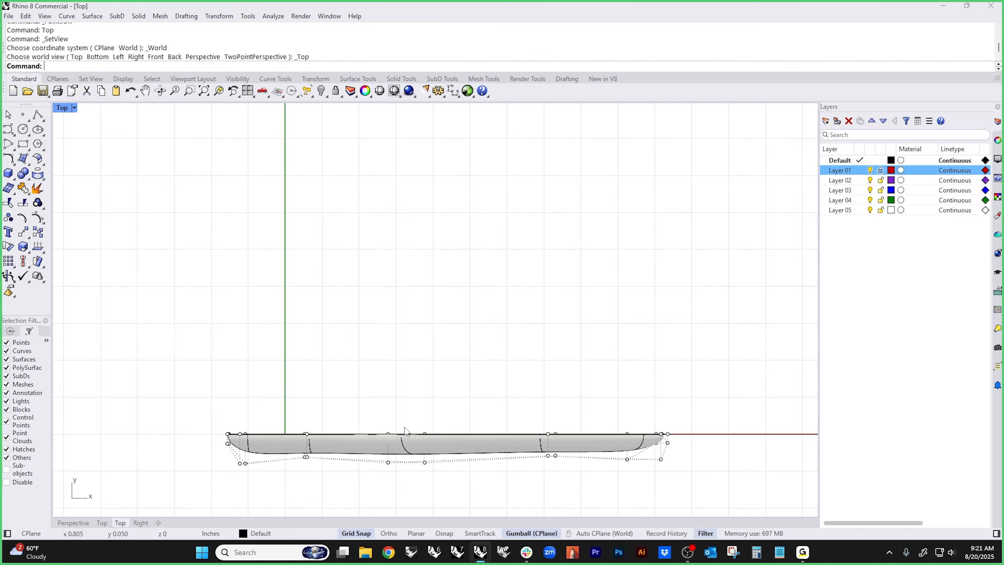
- Pull the middle pair of outer control points slightly outward along Y, without grid snap
{"action": "right_click_drag", "start_coordinate": [403, 425], "coordinate": [406, 335]}
{"action": "scroll", "coordinate": [324, 376], "scroll_direction": "up", "scroll_amount": 8}
{"action": "scroll", "coordinate": [297, 380], "scroll_direction": "down", "scroll_amount": 2}
{"action": "right_click_drag", "start_coordinate": [297, 381], "coordinate": [304, 331]}
{"action": "scroll", "coordinate": [214, 356], "scroll_direction": "down", "scroll_amount": 4}
{"action": "right_click_drag", "start_coordinate": [231, 369], "coordinate": [235, 348]}
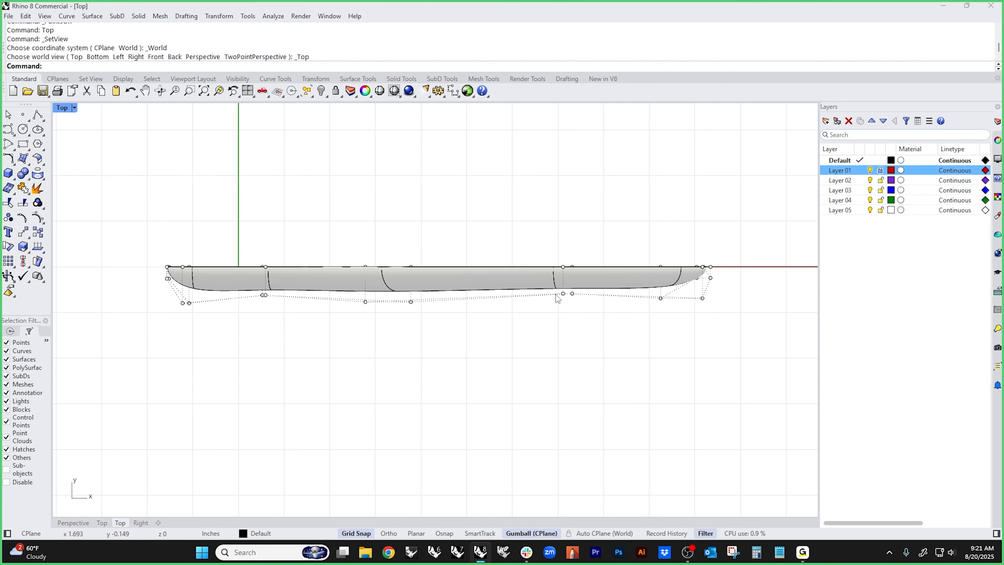
{"action": "left_click_drag", "start_coordinate": [339, 322], "coordinate": [456, 295]}
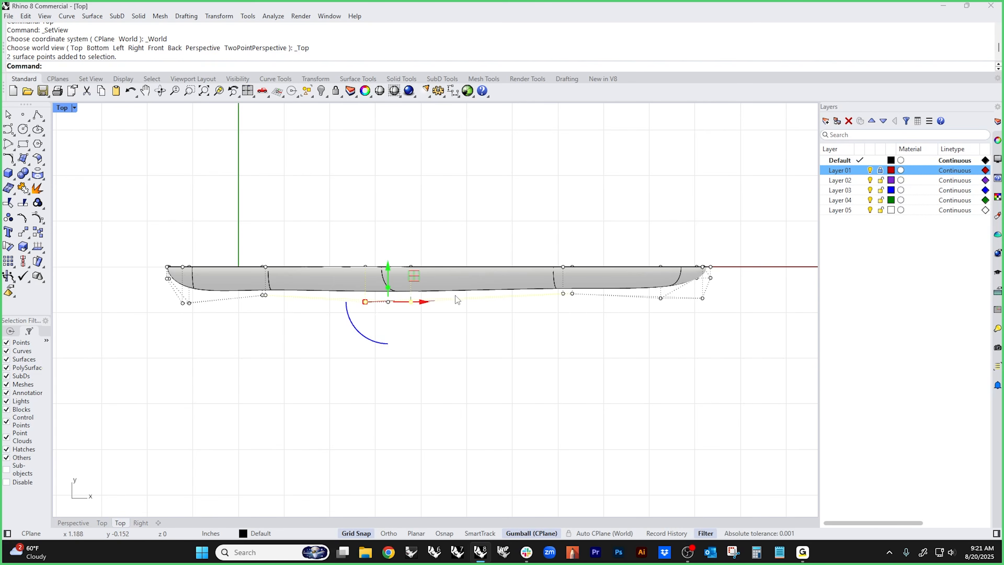
{"action": "left_click_drag", "start_coordinate": [388, 269], "coordinate": [407, 331]}
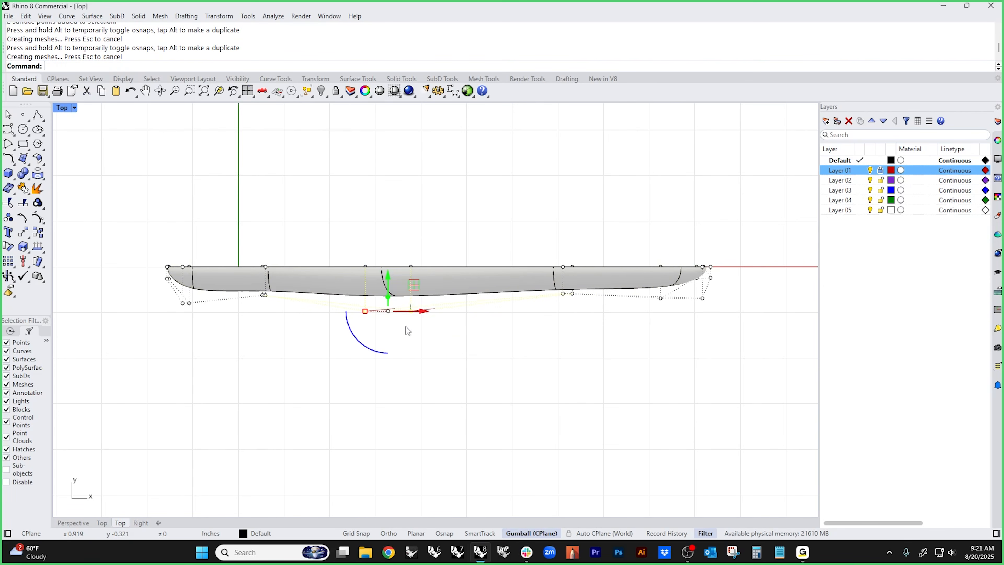
- Select the outer control point pairs along the handle in turn and try adjusting the middle pair along Y
{"action": "left_click", "coordinate": [305, 351]}
{"action": "left_click_drag", "start_coordinate": [248, 328], "coordinate": [281, 285]}
{"action": "left_click", "coordinate": [347, 370]}
{"action": "left_click_drag", "start_coordinate": [346, 358], "coordinate": [430, 301]}
{"action": "left_click_drag", "start_coordinate": [509, 356], "coordinate": [612, 284]}
{"action": "left_click", "coordinate": [434, 402]}
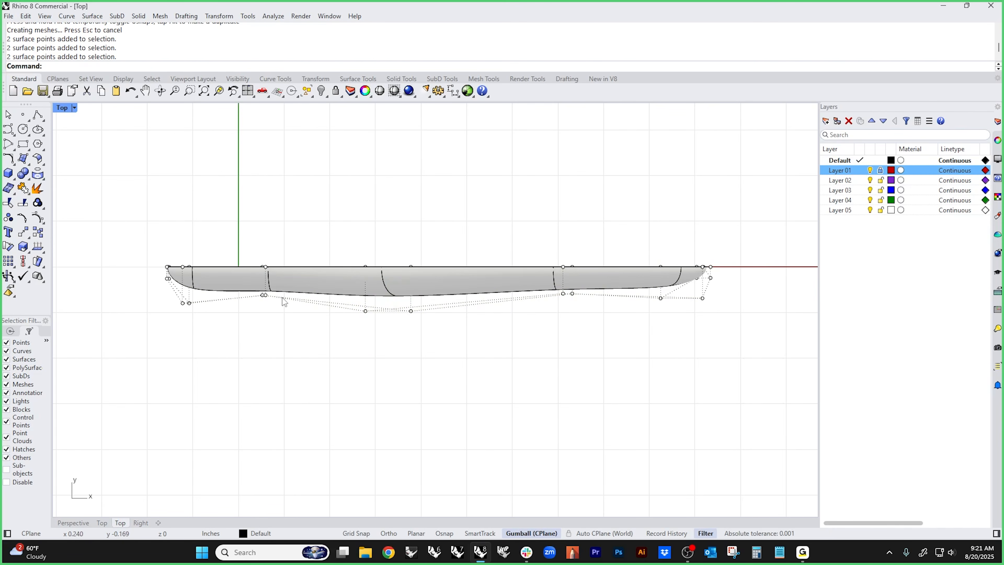
{"action": "left_click_drag", "start_coordinate": [349, 324], "coordinate": [439, 304]}
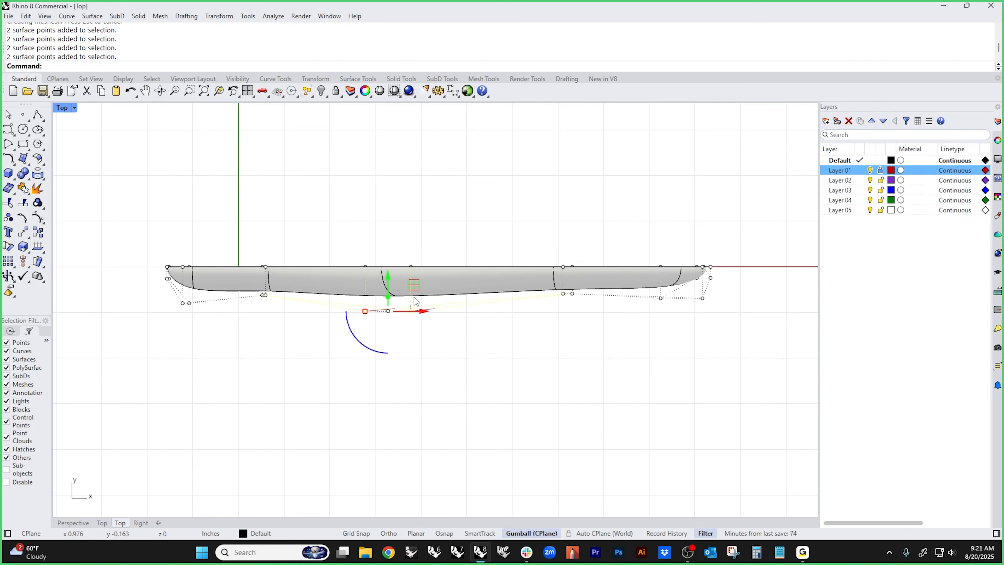
{"action": "left_click_drag", "start_coordinate": [388, 281], "coordinate": [399, 312]}
- Flatten the ten outer control points into one straight row by scaling them to 0 along Y
{"action": "left_click", "coordinate": [268, 355]}
{"action": "left_click_drag", "start_coordinate": [125, 383], "coordinate": [790, 293]}
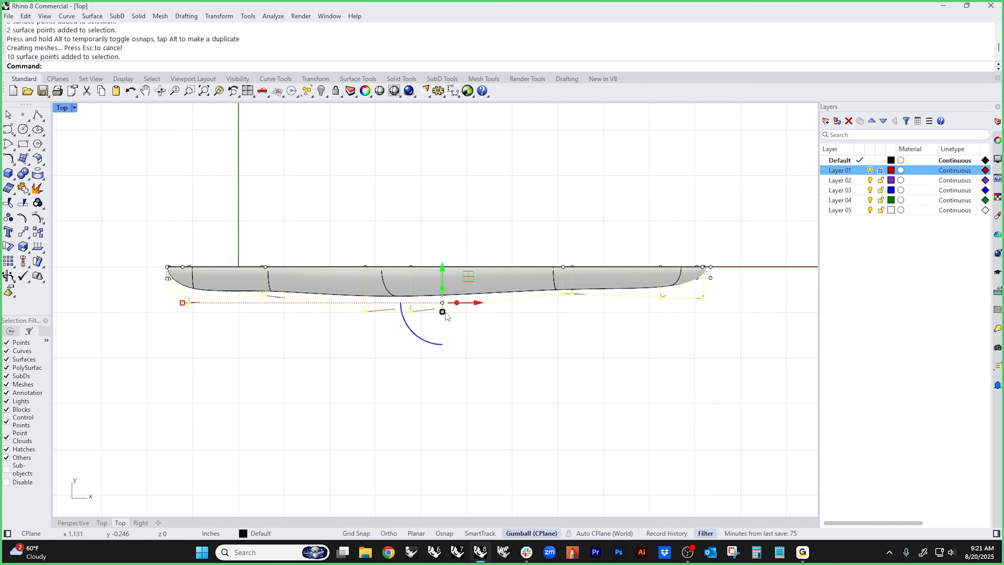
{"action": "type", "text": "0"}
{"action": "key", "text": "Return"}
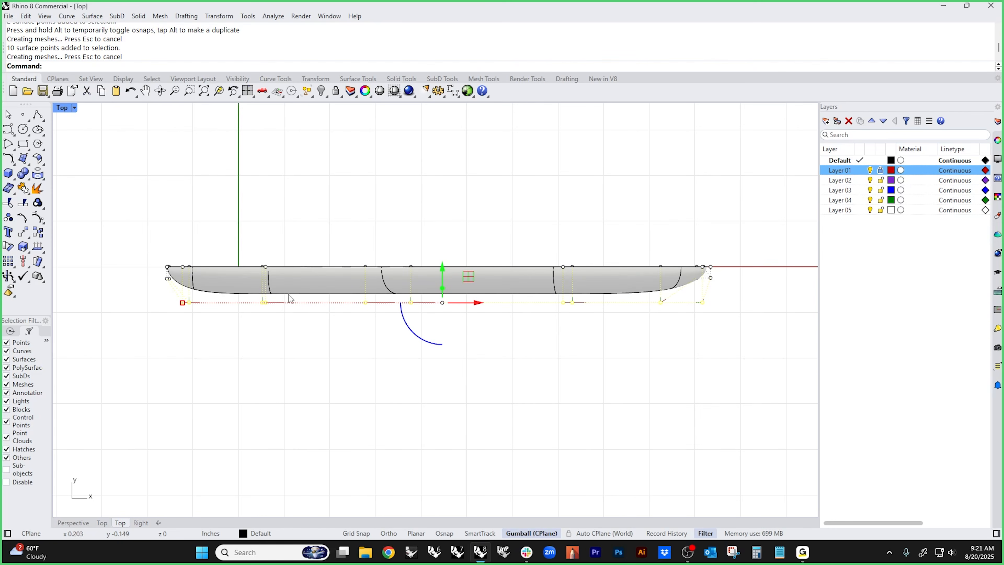
{"action": "left_click", "coordinate": [428, 367]}
- Return to the Perspective view with the world Top construction plane and examine the control points along the rounded handle
{"action": "type", "text": "p"}
{"action": "key", "text": "Return"}
{"action": "right_click_drag", "start_coordinate": [455, 421], "coordinate": [303, 476]}
{"action": "scroll", "coordinate": [470, 349], "scroll_direction": "up", "scroll_amount": 3}
{"action": "type", "text": "t"}
{"action": "key", "text": "Return"}
{"action": "type", "text": "p"}
{"action": "key", "text": "Return"}
{"action": "mouse_move", "coordinate": [303, 476]}
{"action": "right_mouse_down"}
{"action": "mouse_move", "coordinate": [332, 352]}
{"action": "mouse_move", "coordinate": [320, 343]}
{"action": "mouse_move", "coordinate": [536, 343]}
{"action": "right_mouse_up"}
{"action": "scroll", "coordinate": [568, 280], "scroll_direction": "up", "scroll_amount": 5}
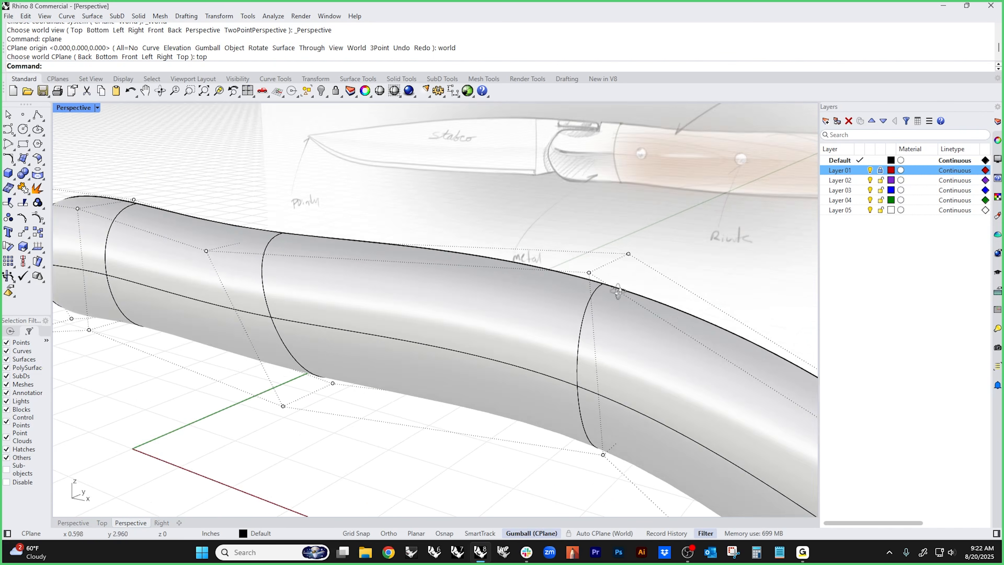
{"action": "scroll", "coordinate": [537, 273], "scroll_direction": "down", "scroll_amount": 2}
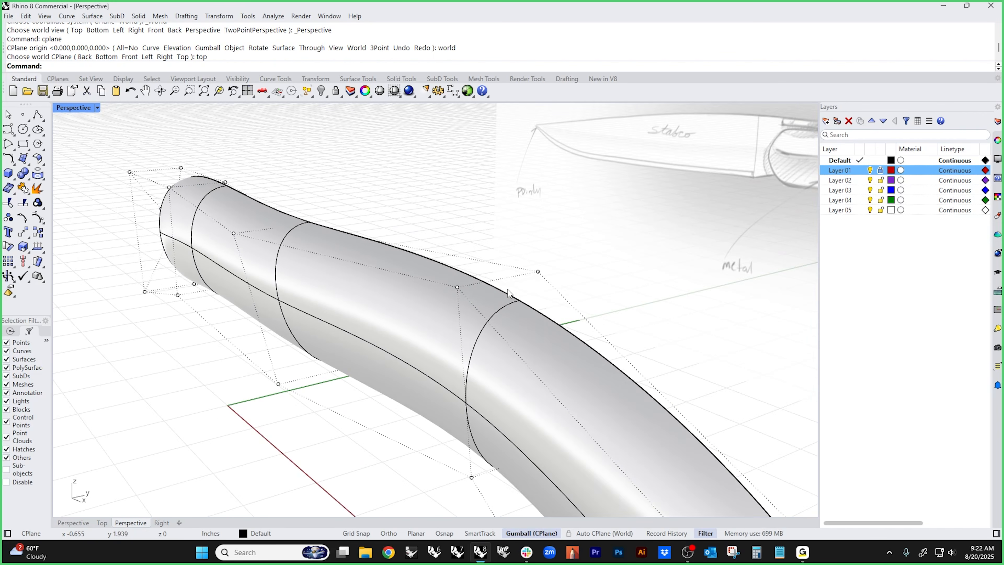
- Try moving a single upper outer control point along Y, and undo the move
{"action": "left_click", "coordinate": [458, 288]}
{"action": "left_click_drag", "start_coordinate": [459, 289], "coordinate": [549, 345]}
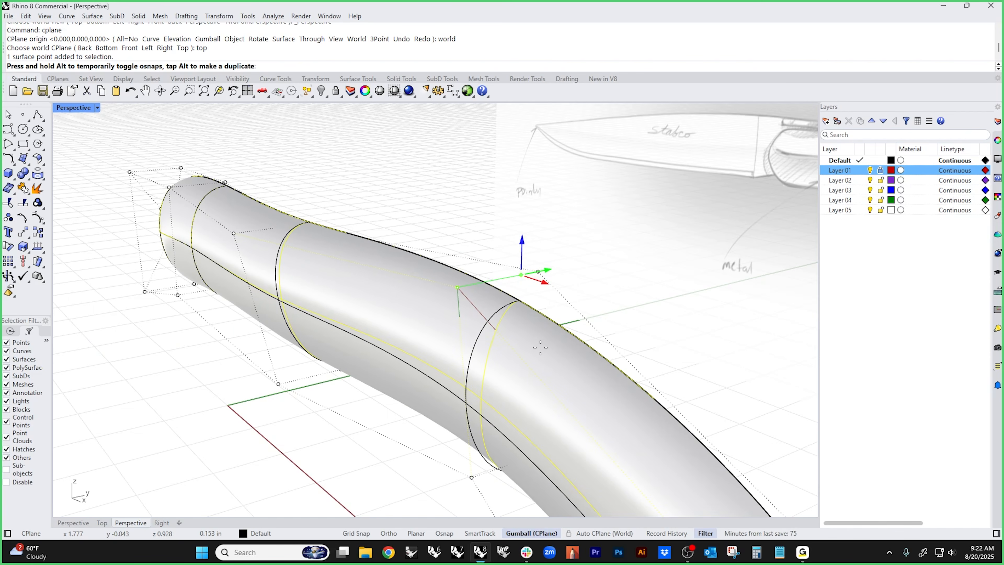
{"action": "key", "text": "ctrl+z"}
- Select the row of ten outer control points and examine the handle's shape from the end and the side
{"action": "scroll", "coordinate": [436, 307], "scroll_direction": "down", "scroll_amount": 3}
{"action": "right_click_drag", "start_coordinate": [436, 307], "coordinate": [412, 320]}
{"action": "left_click_drag", "start_coordinate": [309, 204], "coordinate": [375, 466]}
{"action": "right_click_drag", "start_coordinate": [376, 466], "coordinate": [482, 399]}
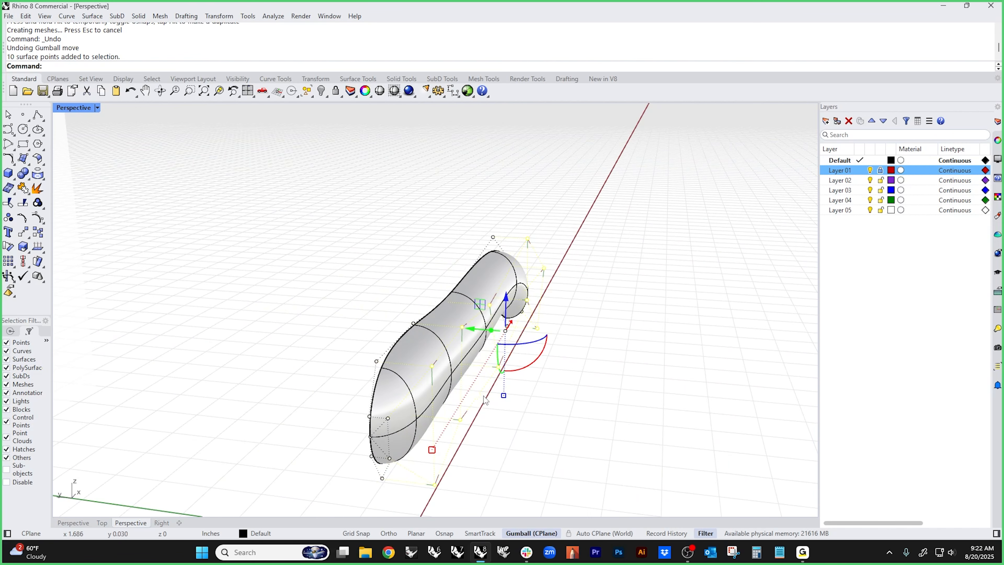
{"action": "right_click_drag", "start_coordinate": [542, 433], "coordinate": [626, 373], "text": "shift"}
{"action": "left_click", "coordinate": [629, 419]}
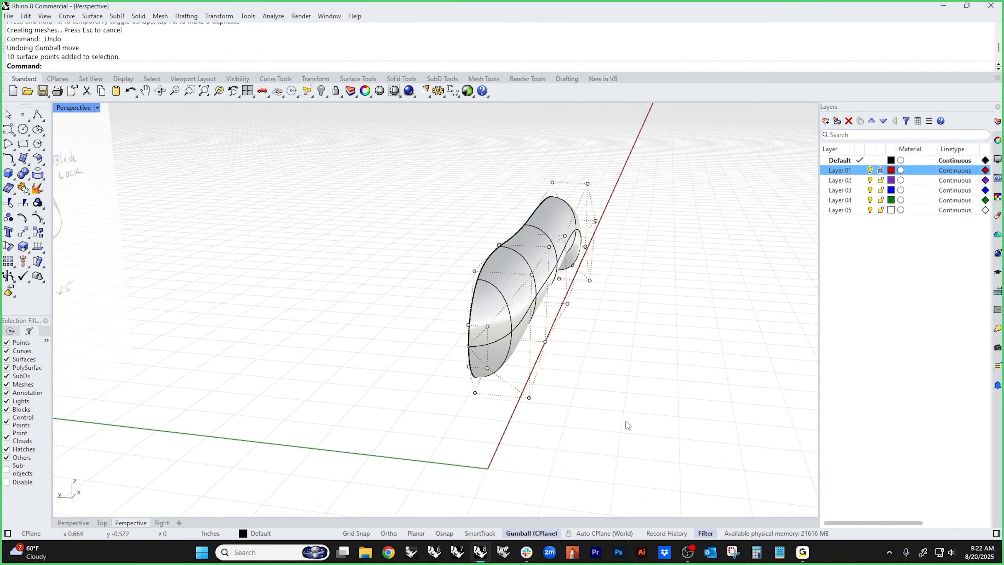
{"action": "right_click_drag", "start_coordinate": [629, 419], "coordinate": [531, 415]}
{"action": "right_click_drag", "start_coordinate": [278, 355], "coordinate": [375, 393], "text": "shift"}
{"action": "scroll", "coordinate": [270, 361], "scroll_direction": "up", "scroll_amount": 6}
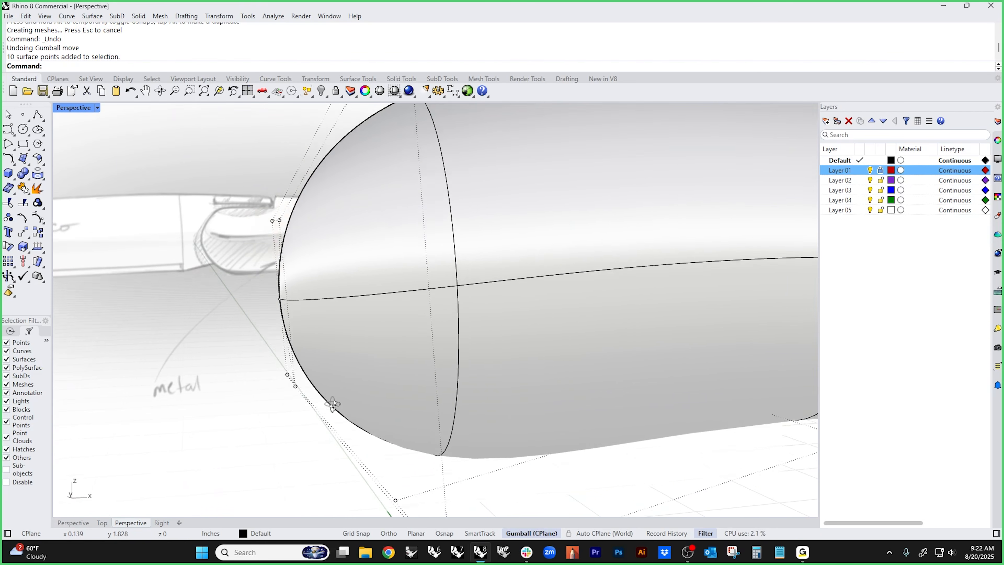
{"action": "scroll", "coordinate": [344, 371], "scroll_direction": "down", "scroll_amount": 6}
- Run a Zebra analysis on the handle surface and examine the stripe flow around the curved tail and along the side
{"action": "left_click", "coordinate": [485, 394]}
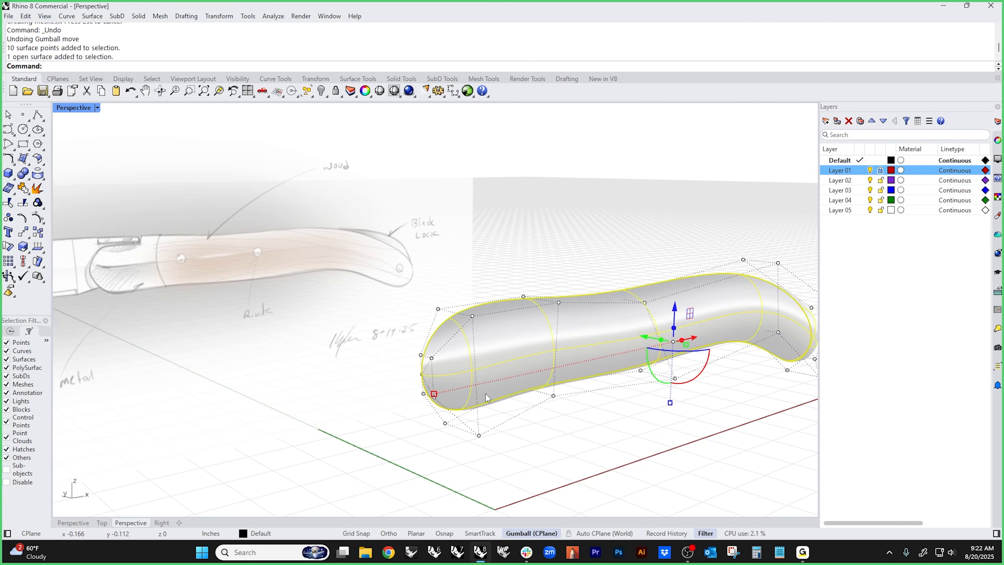
{"action": "type", "text": "Zebra"}
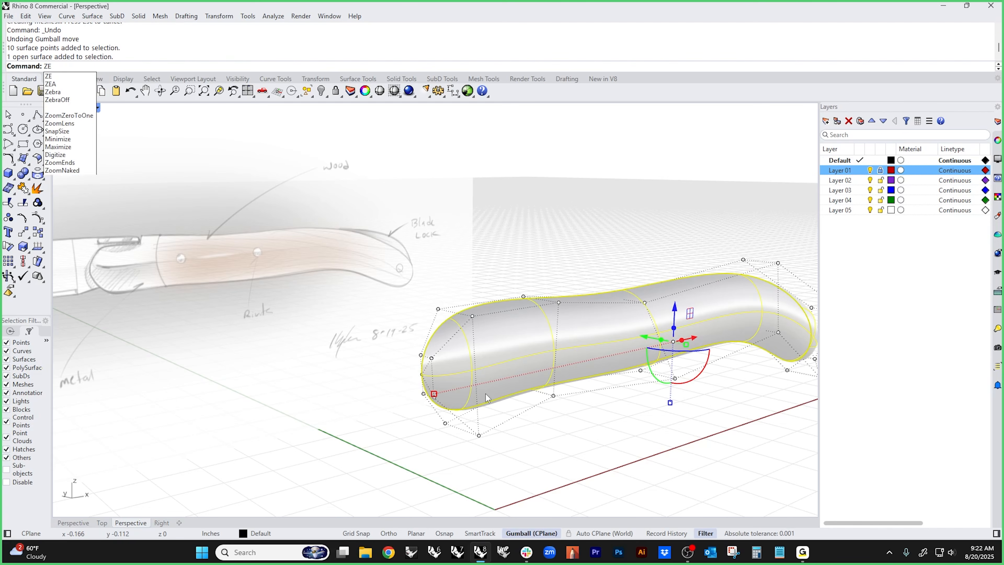
{"action": "key", "text": "Return"}
{"action": "mouse_move", "coordinate": [524, 404]}
{"action": "right_mouse_down"}
{"action": "mouse_move", "coordinate": [561, 468]}
{"action": "mouse_move", "coordinate": [508, 402]}
{"action": "mouse_move", "coordinate": [532, 428]}
{"action": "right_mouse_up"}
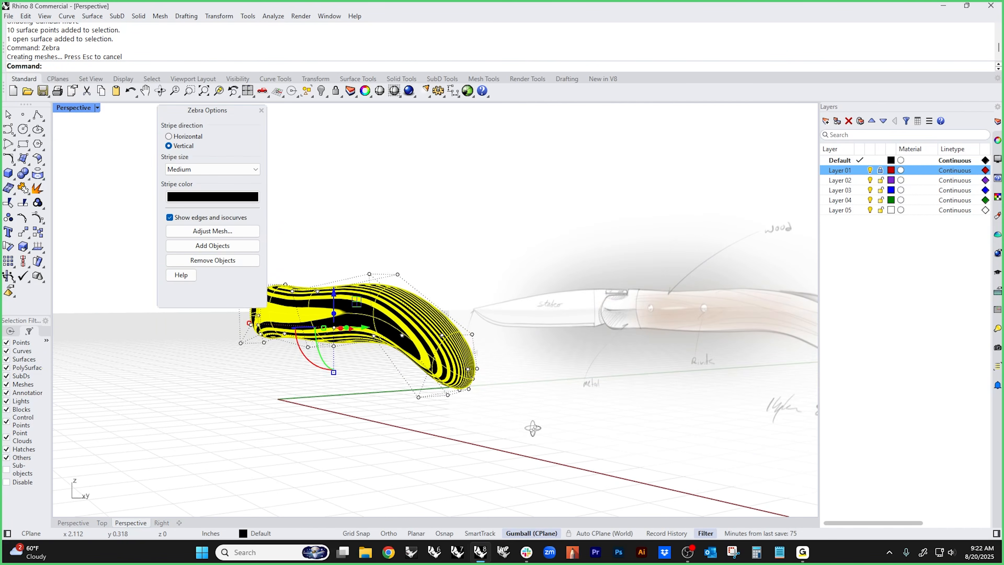
{"action": "scroll", "coordinate": [473, 376], "scroll_direction": "up", "scroll_amount": 4}
{"action": "right_click_drag", "start_coordinate": [472, 377], "coordinate": [455, 371]}
{"action": "scroll", "coordinate": [380, 336], "scroll_direction": "up", "scroll_amount": 4}
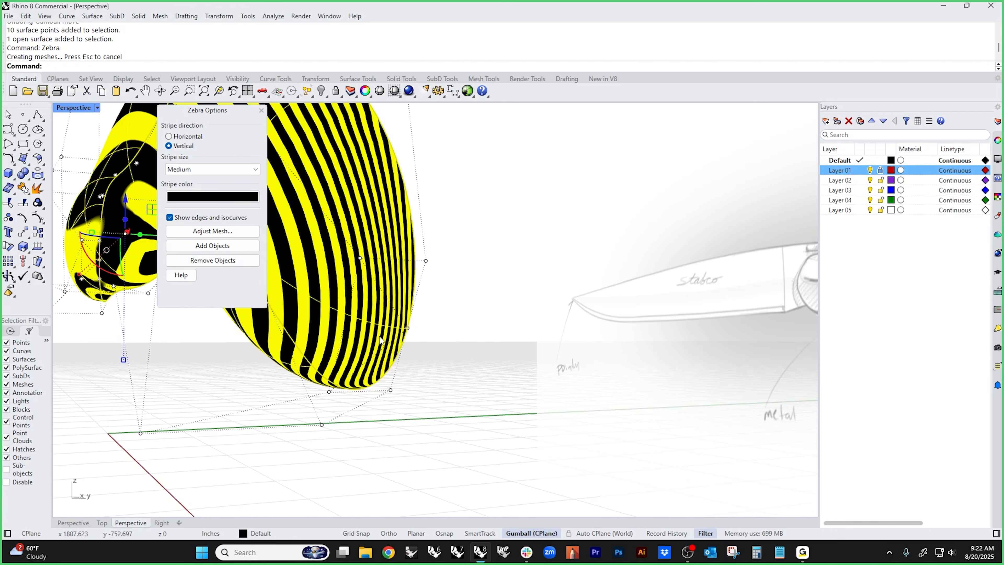
{"action": "scroll", "coordinate": [386, 356], "scroll_direction": "down", "scroll_amount": 3}
{"action": "mouse_move", "coordinate": [390, 348]}
{"action": "right_mouse_down"}
{"action": "mouse_move", "coordinate": [458, 373]}
{"action": "mouse_move", "coordinate": [420, 289]}
{"action": "mouse_move", "coordinate": [407, 316]}
{"action": "right_mouse_up"}
{"action": "scroll", "coordinate": [402, 307], "scroll_direction": "up", "scroll_amount": 6}
{"action": "scroll", "coordinate": [402, 307], "scroll_direction": "down", "scroll_amount": 3}
{"action": "right_click_drag", "start_coordinate": [467, 397], "coordinate": [701, 390]}
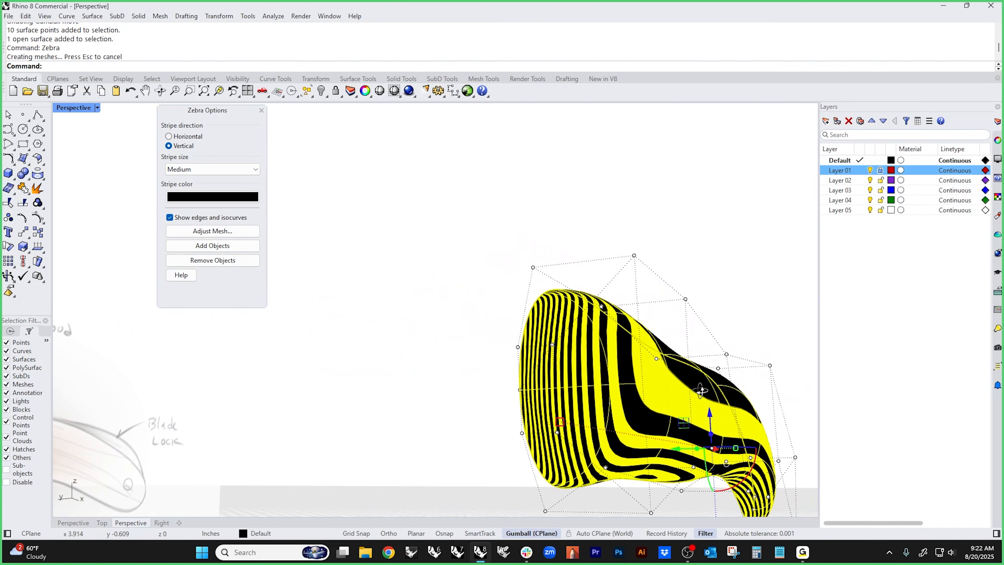
- End the Zebra stripe analysis on the handle surface and clear the selection
{"action": "scroll", "coordinate": [622, 411], "scroll_direction": "up", "scroll_amount": 2}
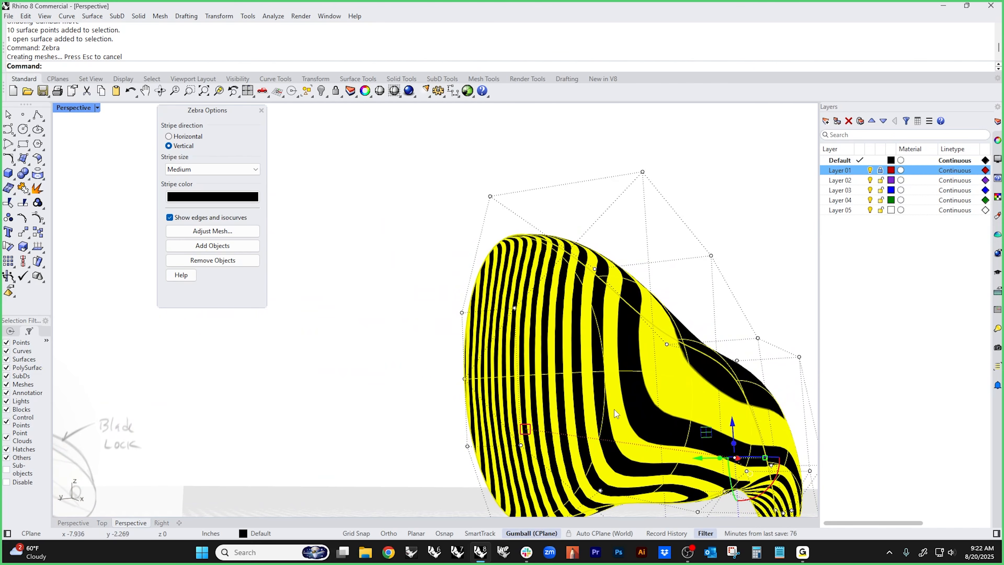
{"action": "left_click", "coordinate": [261, 111]}
{"action": "scroll", "coordinate": [344, 226], "scroll_direction": "down", "scroll_amount": 5}
{"action": "right_click_drag", "start_coordinate": [344, 226], "coordinate": [272, 262]}
{"action": "left_click", "coordinate": [519, 264]}
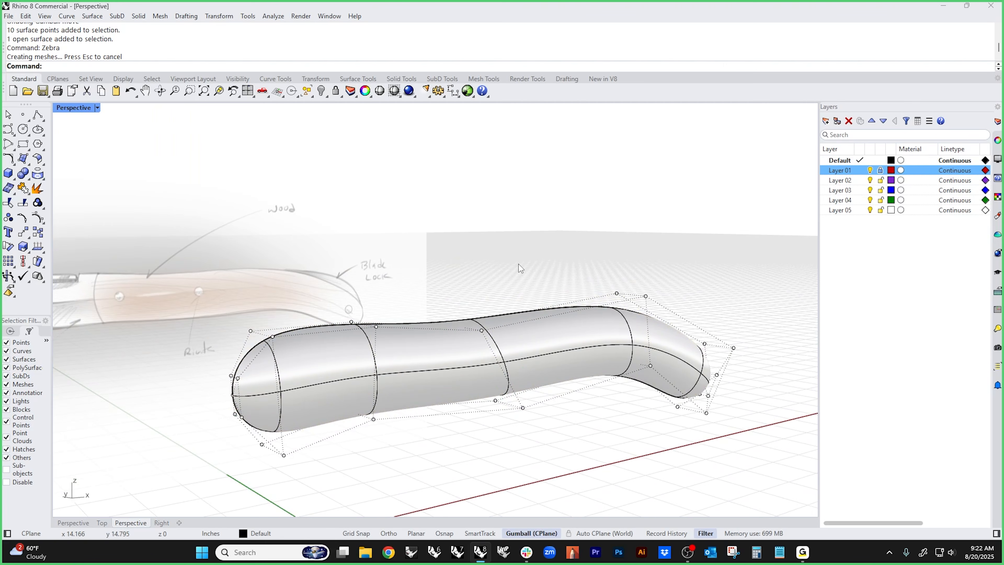
- Run an environment map analysis on the handle surface with the sunroom 1.png map and examine the reflections
{"action": "type", "text": "EMap"}
{"action": "key", "text": "Return"}
{"action": "left_click", "coordinate": [439, 349]}
{"action": "key", "text": "Return"}
{"action": "mouse_move", "coordinate": [438, 291]}
{"action": "right_mouse_down"}
{"action": "mouse_move", "coordinate": [496, 255]}
{"action": "mouse_move", "coordinate": [537, 256]}
{"action": "mouse_move", "coordinate": [442, 234]}
{"action": "mouse_move", "coordinate": [324, 240]}
{"action": "mouse_move", "coordinate": [289, 204]}
{"action": "mouse_move", "coordinate": [283, 249]}
{"action": "mouse_move", "coordinate": [484, 260]}
{"action": "mouse_move", "coordinate": [456, 263]}
{"action": "right_mouse_up"}
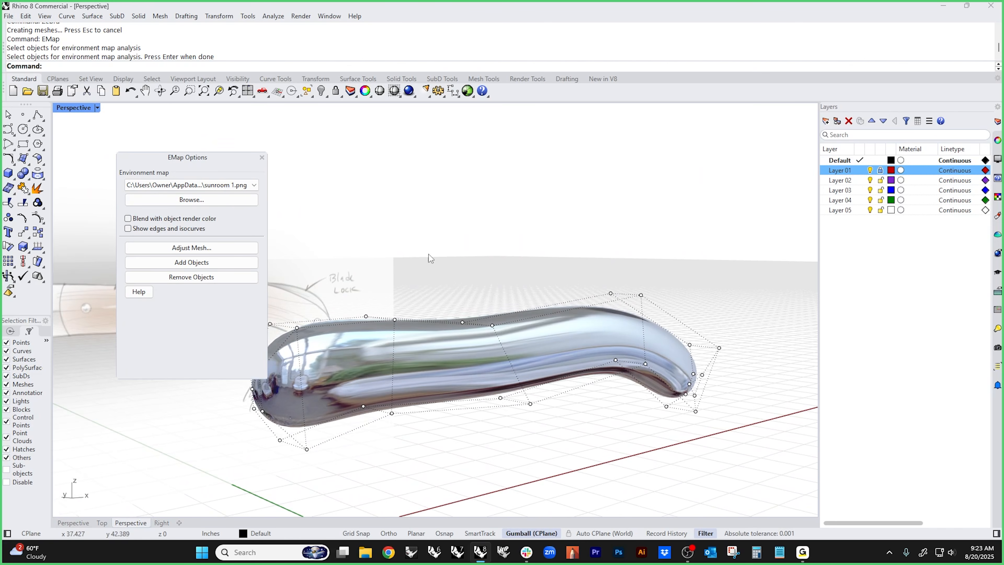
{"action": "left_click", "coordinate": [262, 158]}
- Hide the handle's control points and cap its open flat side to make a closed solid
{"action": "scroll", "coordinate": [423, 224], "scroll_direction": "down", "scroll_amount": 2}
{"action": "mouse_move", "coordinate": [644, 368]}
{"action": "right_mouse_down"}
{"action": "mouse_move", "coordinate": [632, 350]}
{"action": "mouse_move", "coordinate": [428, 416]}
{"action": "right_mouse_up"}
{"action": "key", "text": "Escape"}
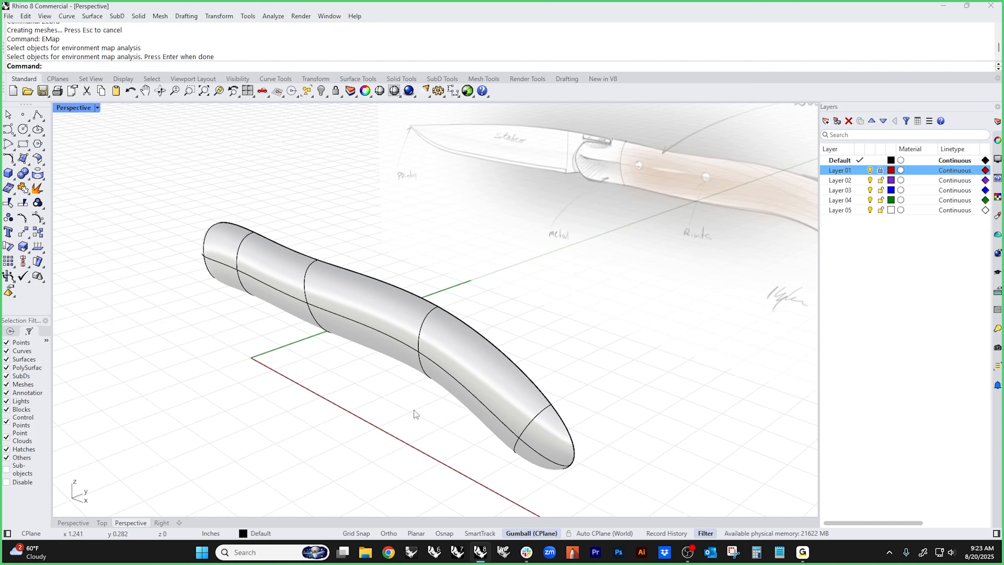
{"action": "right_click_drag", "start_coordinate": [410, 416], "coordinate": [328, 418]}
{"action": "left_click", "coordinate": [270, 318]}
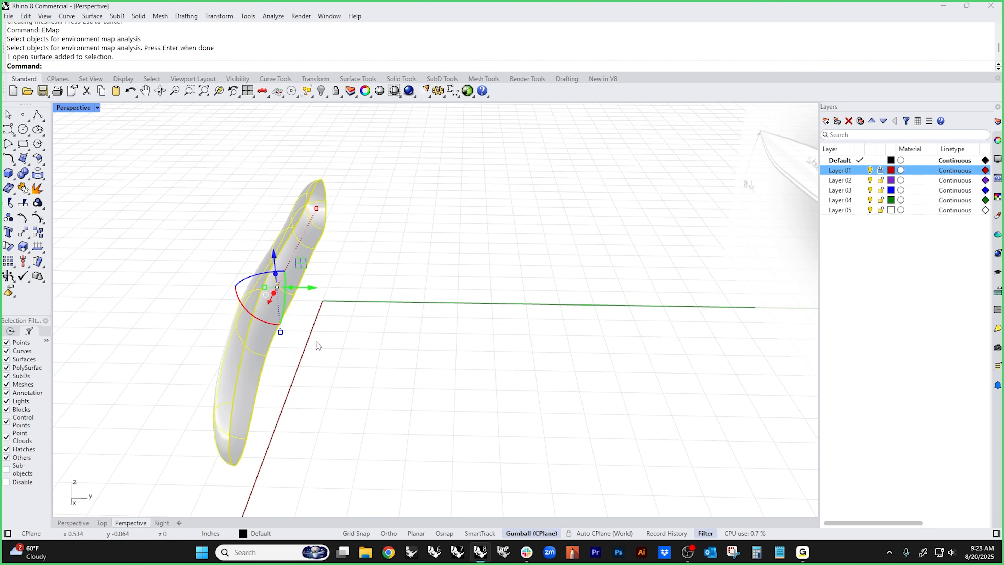
{"action": "type", "text": "cap"}
{"action": "key", "text": "Return"}
{"action": "right_click_drag", "start_coordinate": [357, 363], "coordinate": [501, 386]}
{"action": "left_click", "coordinate": [392, 315]}
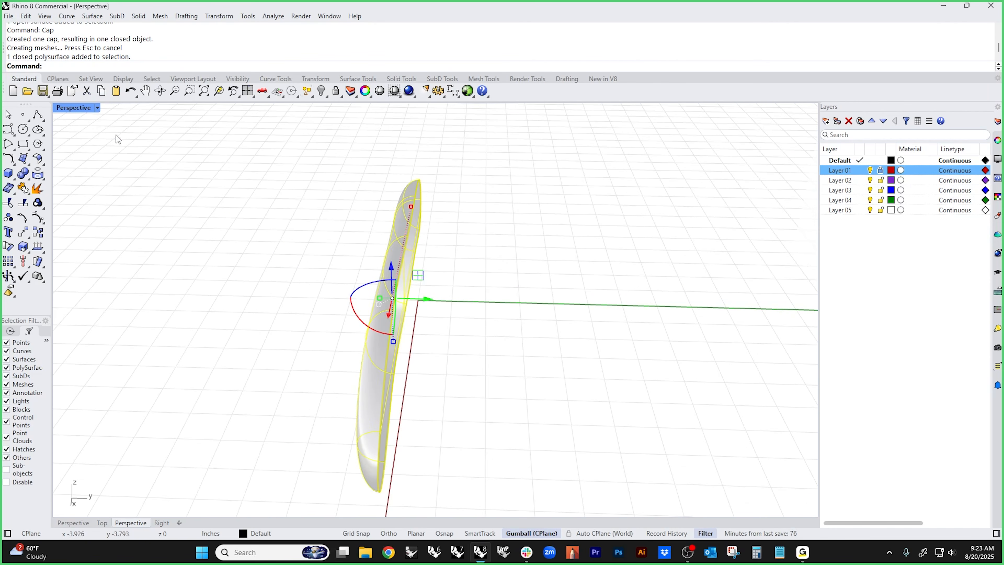
{"action": "left_click", "coordinate": [270, 333]}
{"action": "right_click_drag", "start_coordinate": [270, 333], "coordinate": [325, 372]}
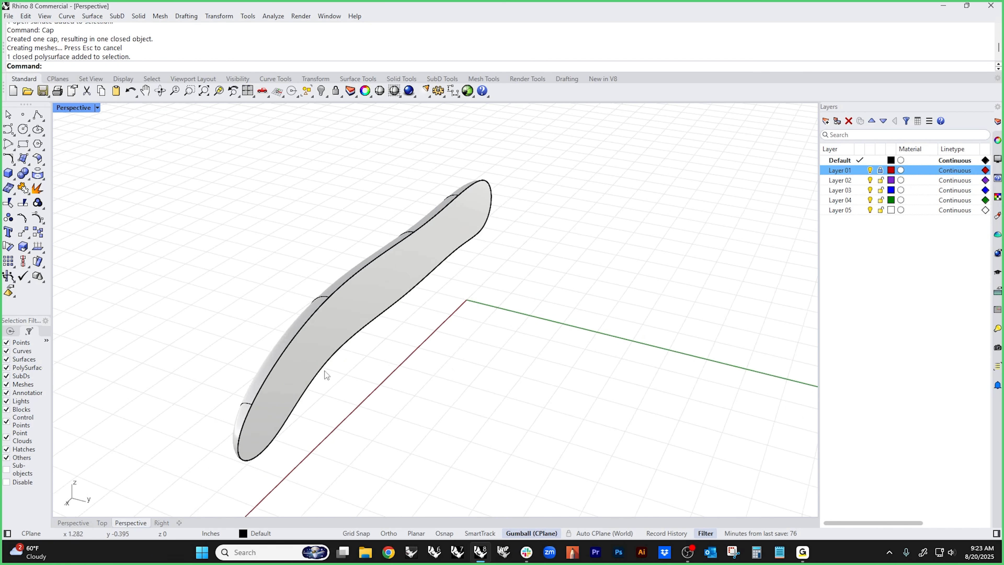
- Extrude the handle's flat cap face a short distance outward along Y
{"action": "scroll", "coordinate": [362, 311], "scroll_direction": "up", "scroll_amount": 3}
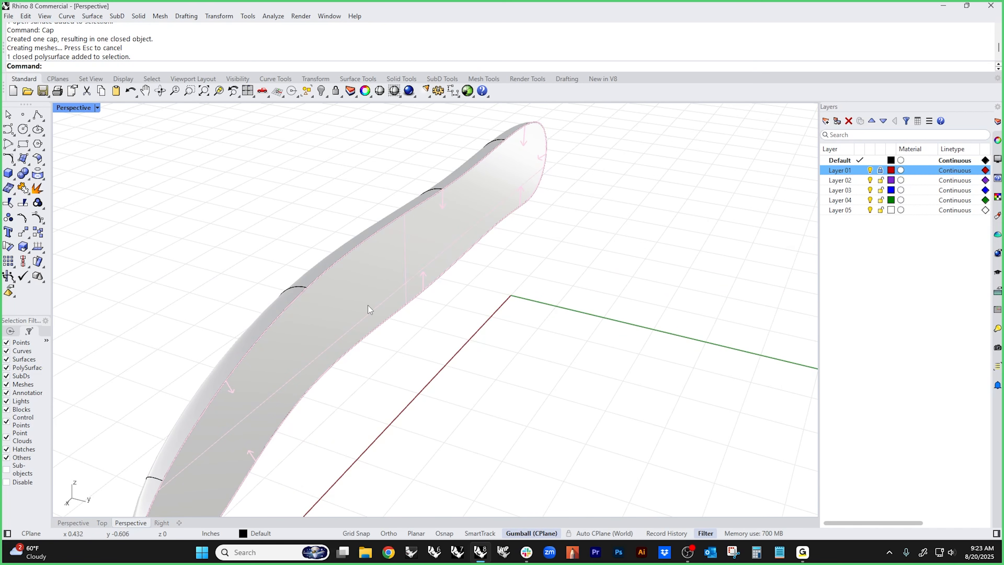
{"action": "left_click", "coordinate": [368, 305], "text": "ctrl+shift"}
{"action": "left_click_drag", "start_coordinate": [422, 285], "coordinate": [415, 285]}
{"action": "left_click", "coordinate": [520, 359]}
{"action": "right_click_drag", "start_coordinate": [520, 358], "coordinate": [443, 368]}
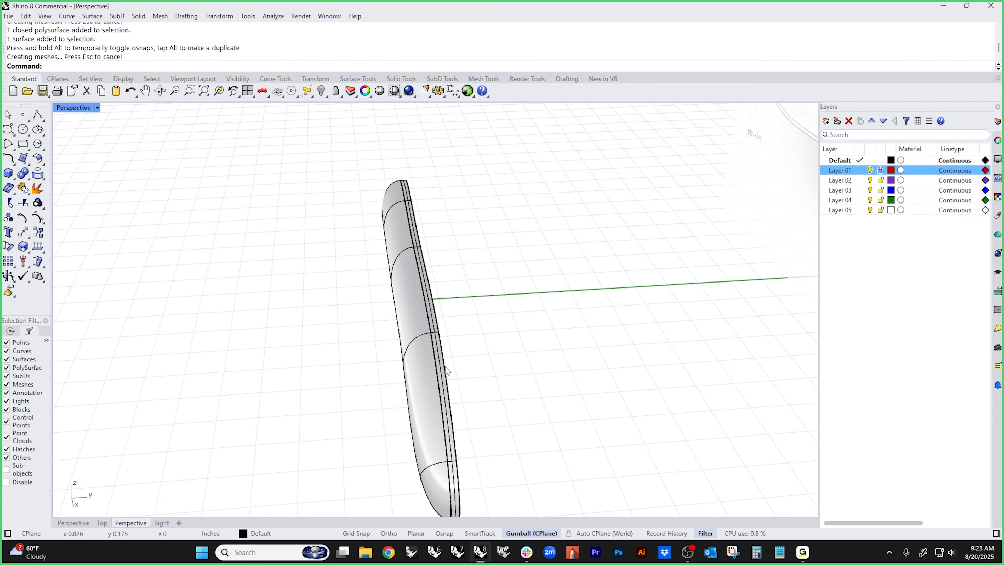
- Examine the handle's flat side by selecting the flat face and the narrow side faces around its rim
{"action": "right_click_drag", "start_coordinate": [475, 422], "coordinate": [368, 335]}
{"action": "scroll", "coordinate": [367, 359], "scroll_direction": "up", "scroll_amount": 5}
{"action": "left_click", "coordinate": [363, 359]}
{"action": "scroll", "coordinate": [368, 335], "scroll_direction": "down", "scroll_amount": 3}
{"action": "left_click", "coordinate": [368, 335]}
{"action": "scroll", "coordinate": [368, 335], "scroll_direction": "down", "scroll_amount": 2}
{"action": "scroll", "coordinate": [323, 320], "scroll_direction": "up", "scroll_amount": 5}
{"action": "left_click", "coordinate": [332, 312]}
{"action": "left_click", "coordinate": [320, 312]}
{"action": "left_click", "coordinate": [392, 343]}
{"action": "left_click", "coordinate": [324, 342]}
{"action": "left_click", "coordinate": [295, 336]}
{"action": "left_click", "coordinate": [385, 377]}
{"action": "left_click", "coordinate": [323, 354]}
{"action": "right_click_drag", "start_coordinate": [348, 357], "coordinate": [390, 303]}
{"action": "scroll", "coordinate": [252, 185], "scroll_direction": "up", "scroll_amount": 5}
{"action": "left_click", "coordinate": [295, 189], "text": "shift"}
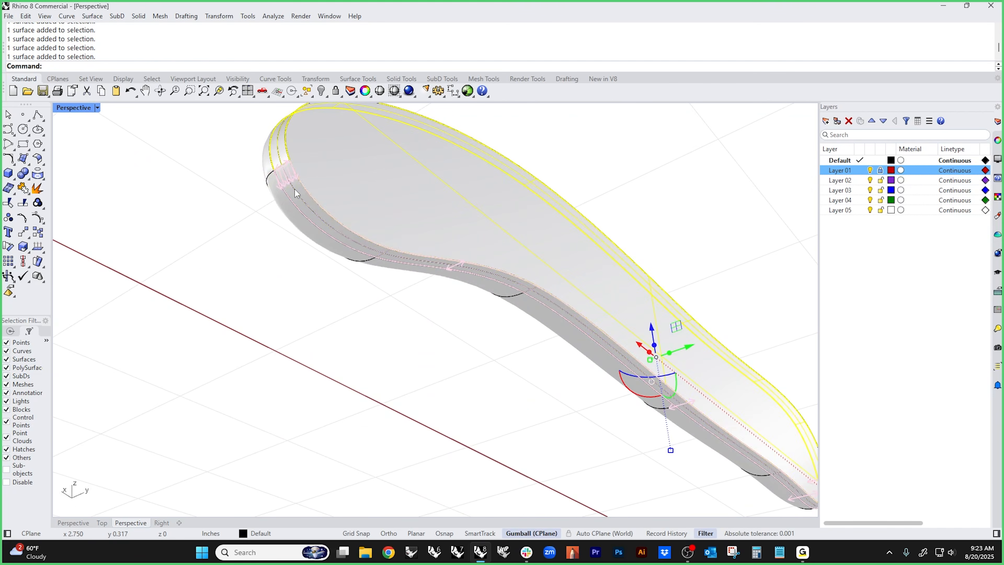
{"action": "scroll", "coordinate": [295, 231], "scroll_direction": "down", "scroll_amount": 4}
{"action": "mouse_move", "coordinate": [295, 231]}
{"action": "right_mouse_down"}
{"action": "mouse_move", "coordinate": [431, 370]}
{"action": "mouse_move", "coordinate": [352, 374]}
{"action": "mouse_move", "coordinate": [485, 398]}
{"action": "mouse_move", "coordinate": [511, 381]}
{"action": "mouse_move", "coordinate": [456, 382]}
{"action": "mouse_move", "coordinate": [436, 398]}
{"action": "right_mouse_up"}
{"action": "left_click", "coordinate": [487, 345]}
{"action": "left_click", "coordinate": [498, 317]}
{"action": "left_click", "coordinate": [389, 361]}
- Switch to the Front view in Wireframe display to show the knife sketch behind the handle
{"action": "key", "text": "ctrl+F2"}
{"action": "right_click_drag", "start_coordinate": [398, 349], "coordinate": [525, 355]}
{"action": "middle_click", "coordinate": [526, 355]}
{"action": "left_click", "coordinate": [458, 328]}
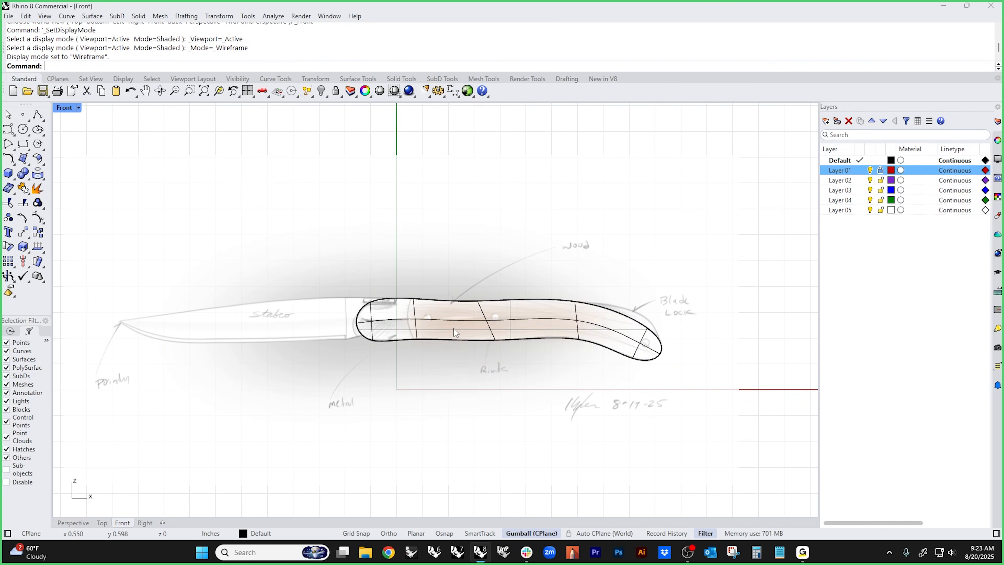
{"action": "scroll", "coordinate": [413, 316], "scroll_direction": "up", "scroll_amount": 4}
{"action": "right_click_drag", "start_coordinate": [448, 373], "coordinate": [302, 349]}
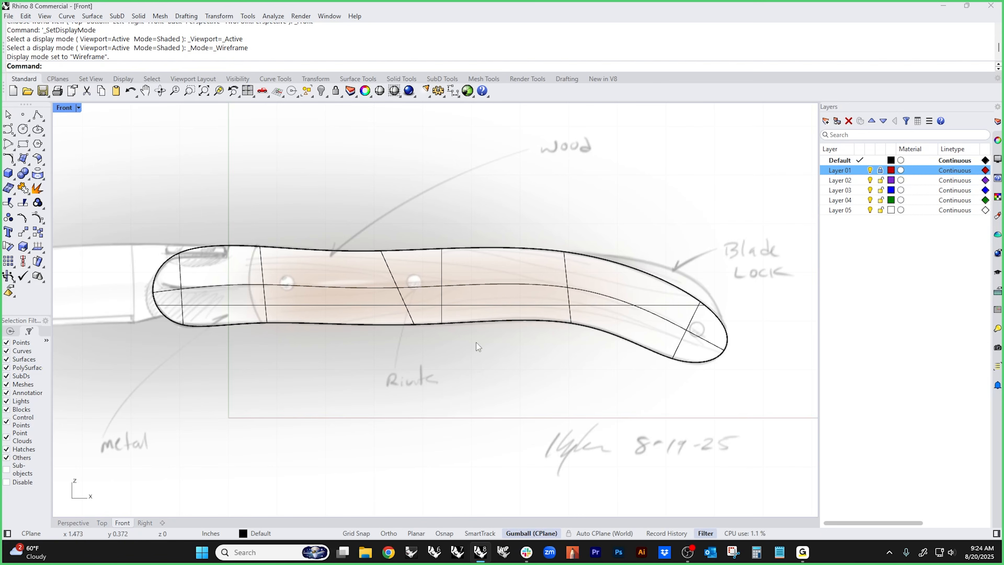
{"action": "right_click_drag", "start_coordinate": [234, 350], "coordinate": [361, 362]}
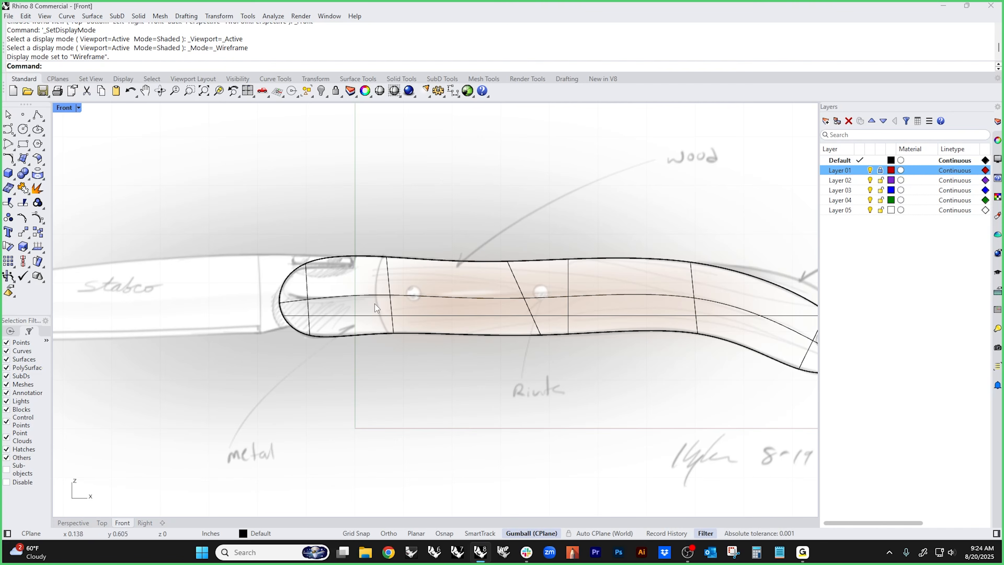
- Draw a three-point control point curve across the handle along the sketched metal-to-wood line, extending past both edges
{"action": "left_click", "coordinate": [9, 130]}
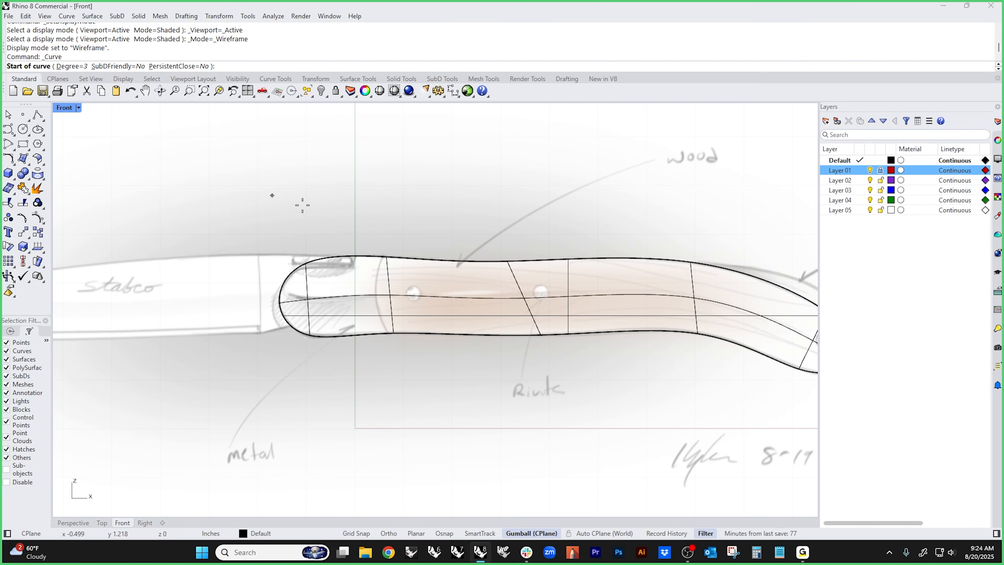
{"action": "left_click", "coordinate": [389, 244]}
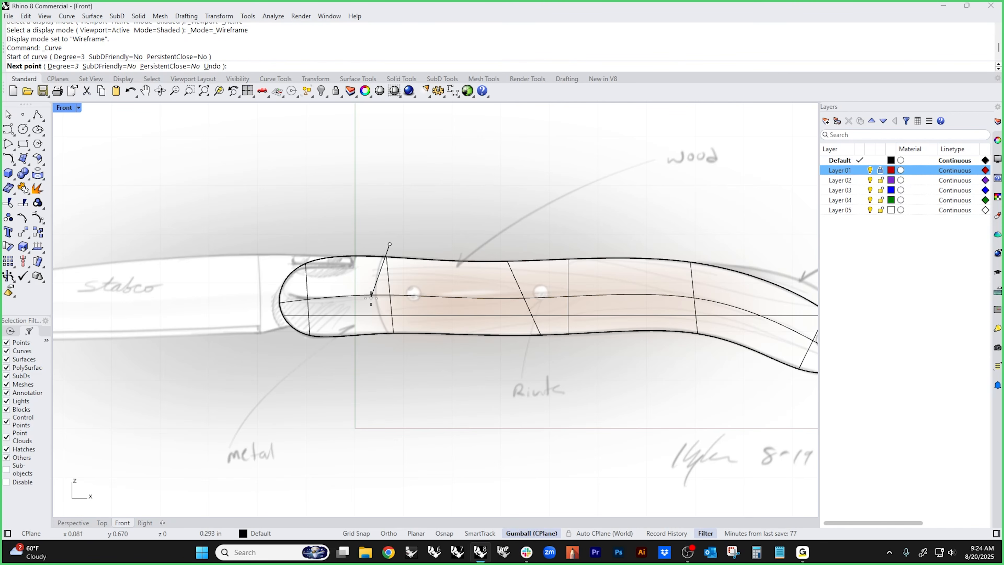
{"action": "left_click", "coordinate": [368, 294]}
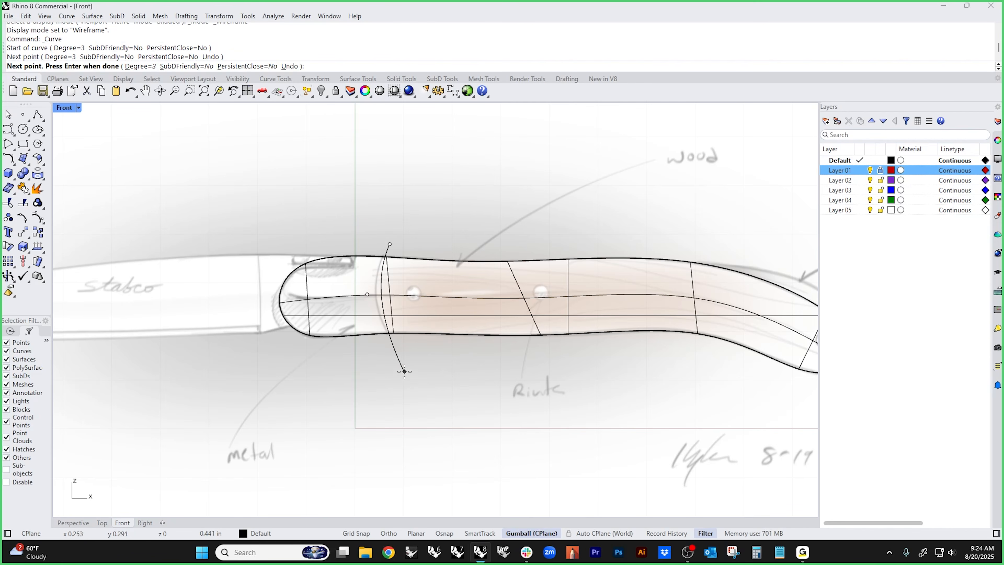
{"action": "left_click", "coordinate": [397, 357]}
{"action": "key", "text": "Return"}
- Adjust the curve's middle and lower control points along X so it follows the sketched metal-to-wood line
{"action": "left_click", "coordinate": [368, 296]}
{"action": "left_click", "coordinate": [407, 323]}
{"action": "left_click_drag", "start_coordinate": [406, 294], "coordinate": [365, 295]}
{"action": "left_click", "coordinate": [398, 357]}
{"action": "left_click_drag", "start_coordinate": [432, 357], "coordinate": [401, 356]}
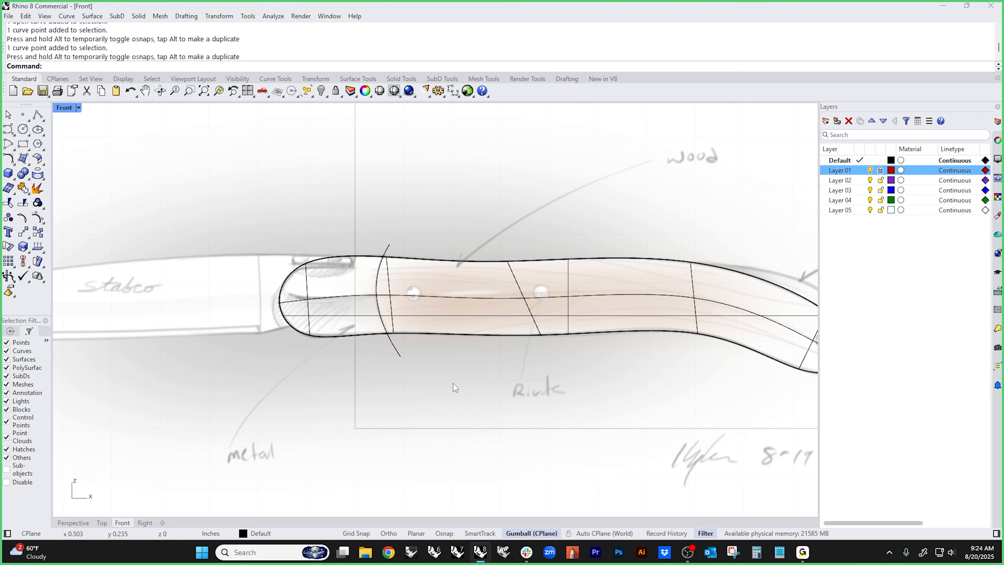
- Draw a five-point S-shaped test curve above the knife sketch
{"action": "scroll", "coordinate": [377, 379], "scroll_direction": "down", "scroll_amount": 5}
{"action": "left_click", "coordinate": [8, 129]}
{"action": "left_click", "coordinate": [104, 235]}
{"action": "left_click", "coordinate": [266, 282]}
{"action": "left_click", "coordinate": [460, 216]}
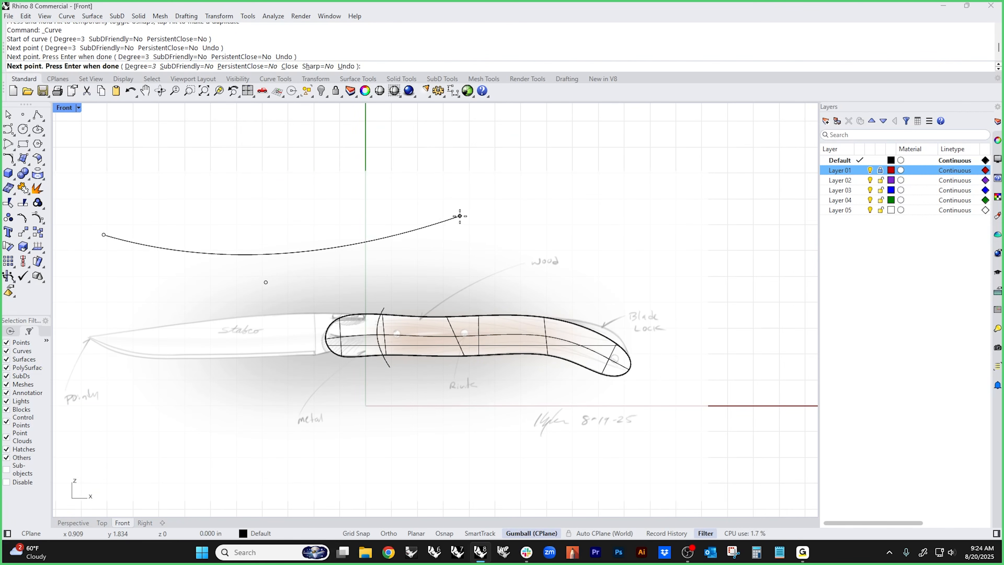
{"action": "left_click", "coordinate": [586, 155]}
{"action": "left_click", "coordinate": [774, 256]}
{"action": "key", "text": "Return"}
{"action": "left_click", "coordinate": [767, 254]}
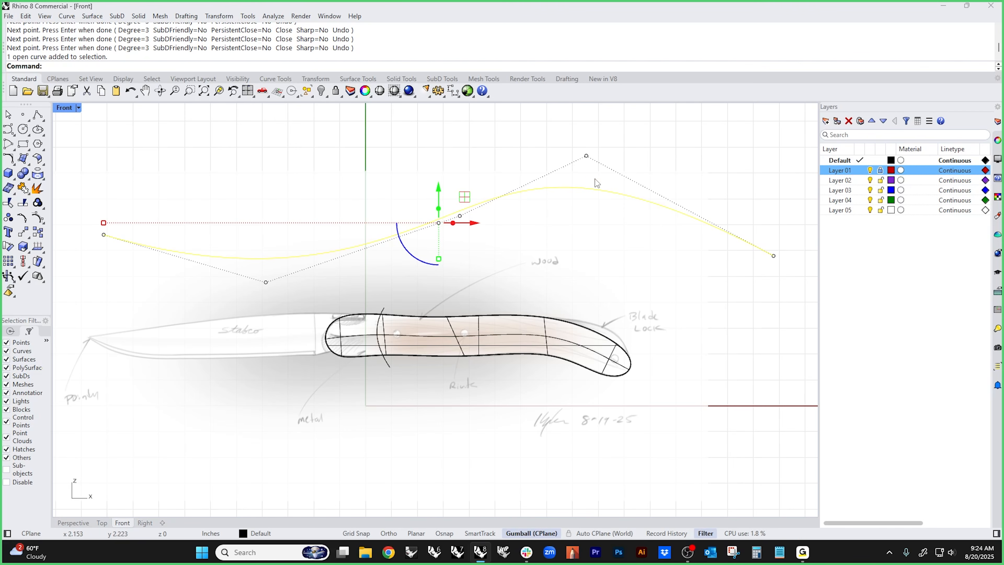
- Delete the test curve's middle control point and move its second control point downward
{"action": "left_click", "coordinate": [460, 215]}
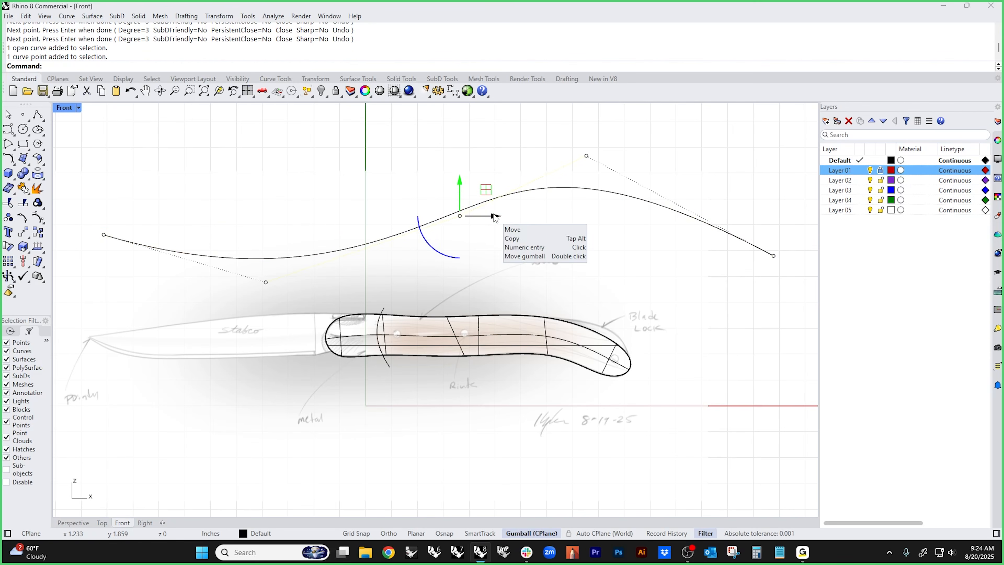
{"action": "key", "text": "Delete"}
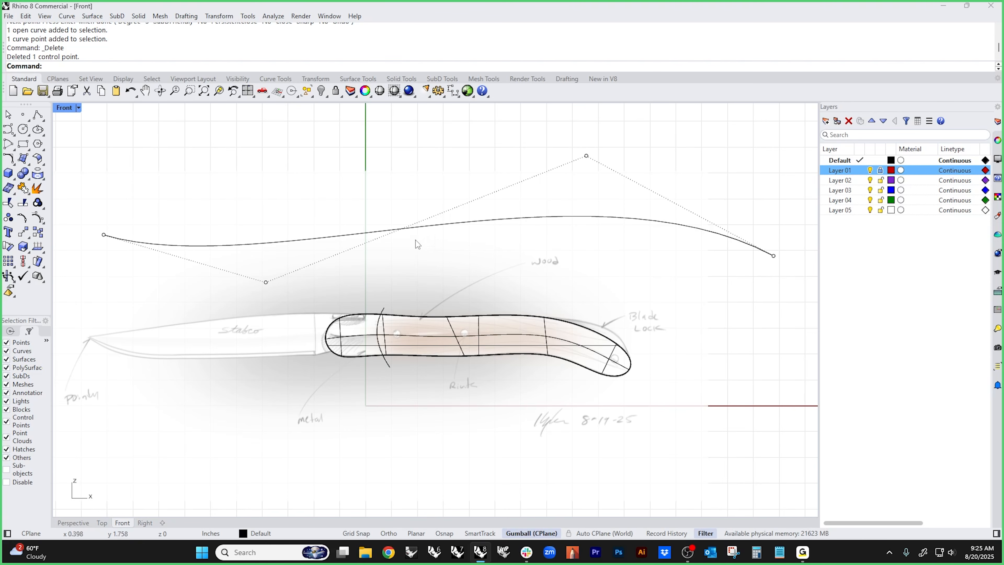
{"action": "left_click", "coordinate": [266, 282]}
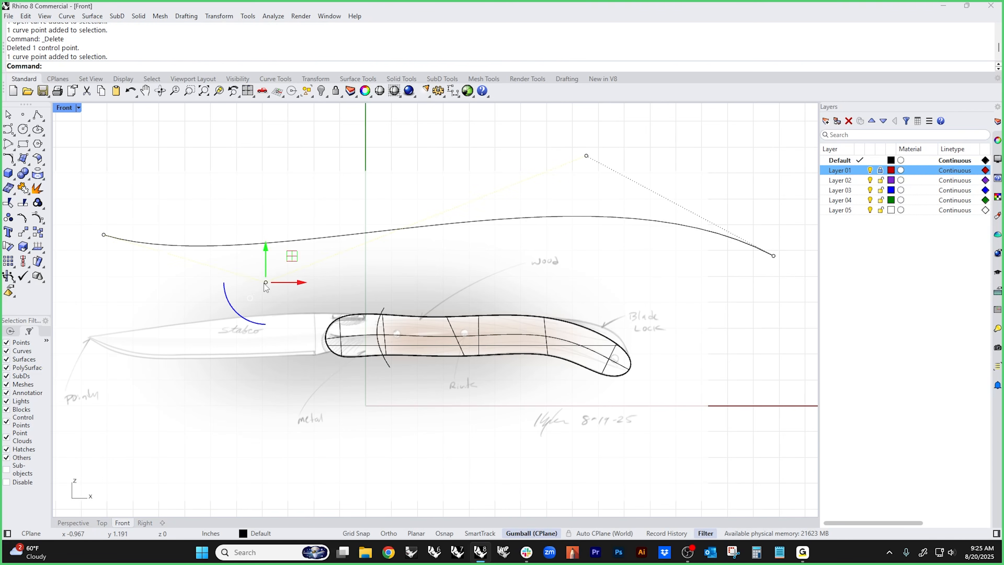
{"action": "left_click_drag", "start_coordinate": [264, 263], "coordinate": [258, 297]}
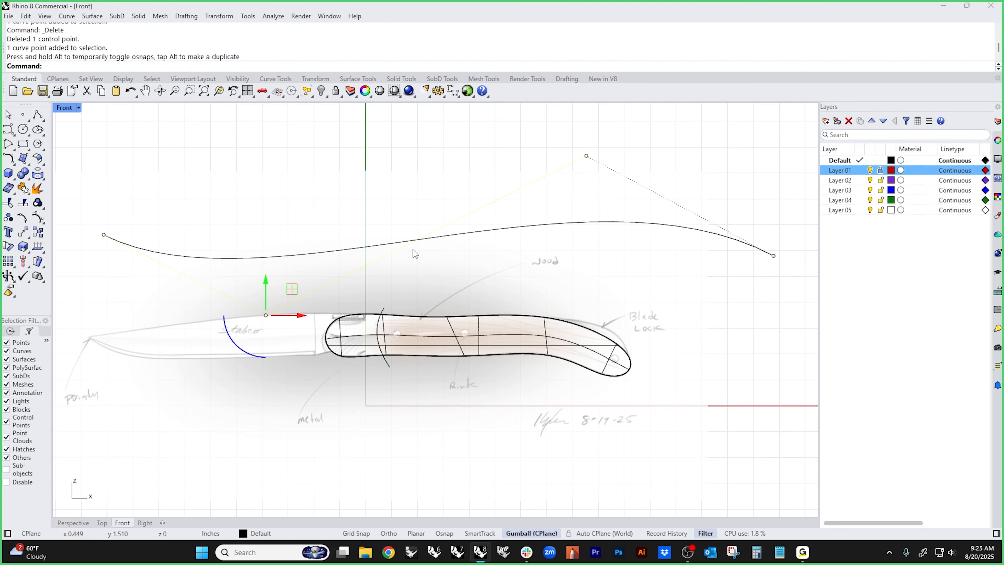
- Delete the test curve above the knife sketch
{"action": "left_click", "coordinate": [419, 243]}
{"action": "key", "text": "Return"}
{"action": "key", "text": "Delete"}
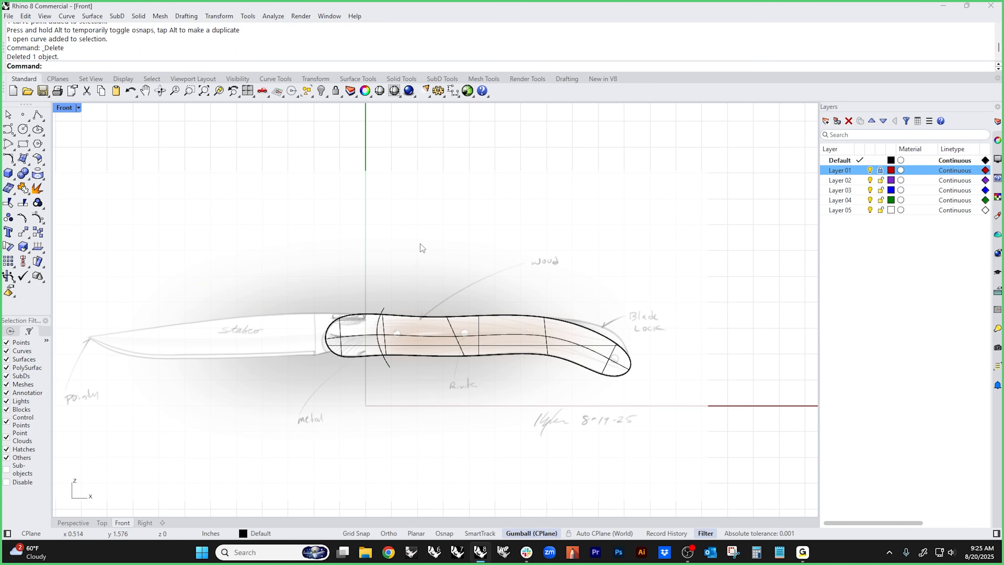
- Return to the Perspective view and cut through the handle solid along Y with the metal-to-wood curve
{"action": "type", "text": "p"}
{"action": "key", "text": "Return"}
{"action": "scroll", "coordinate": [423, 364], "scroll_direction": "up", "scroll_amount": 5}
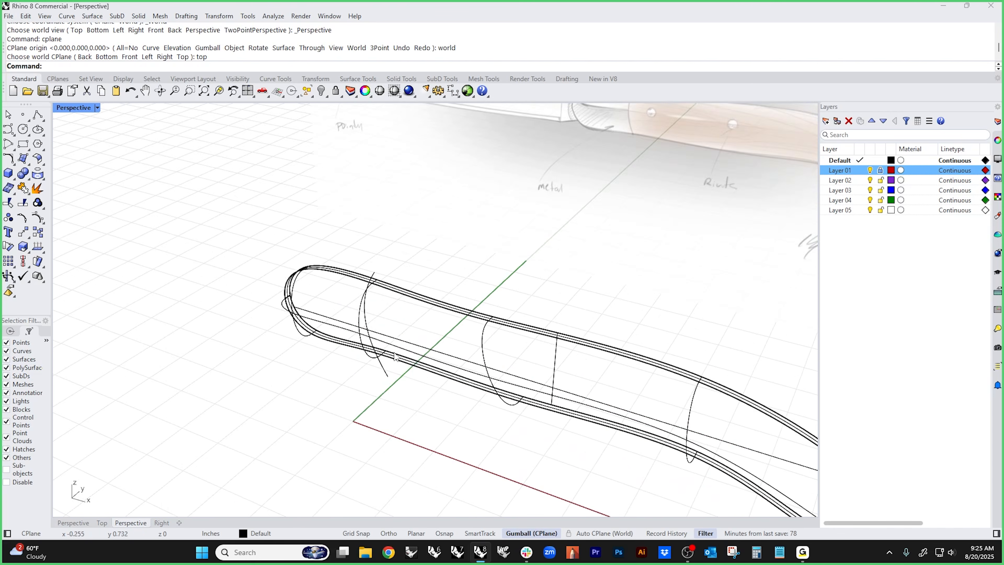
{"action": "middle_click", "coordinate": [370, 379]}
{"action": "left_click", "coordinate": [391, 374]}
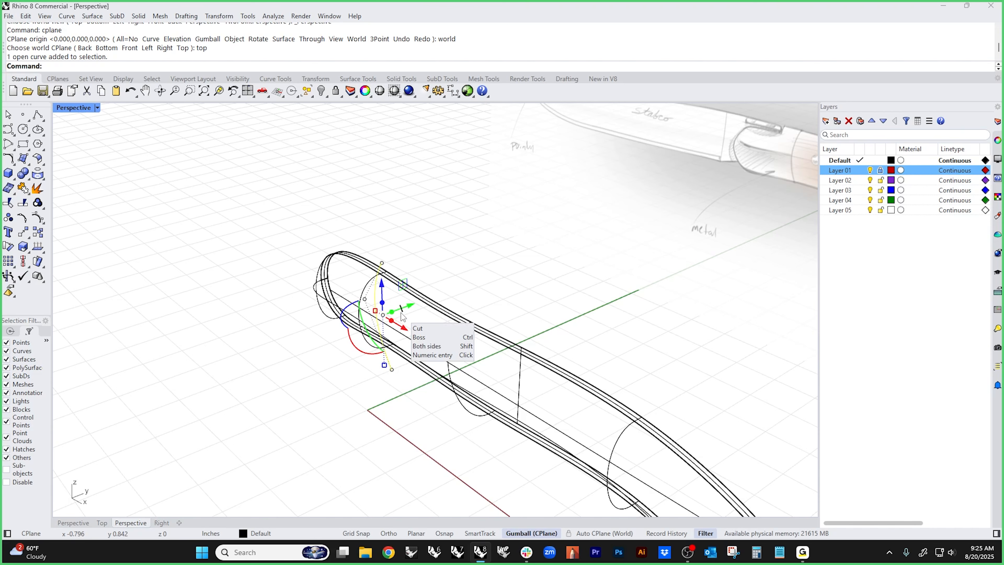
{"action": "left_click_drag", "start_coordinate": [403, 315], "coordinate": [303, 343]}
{"action": "left_click", "coordinate": [252, 357]}
- Set the Perspective view to Shaded display with the outer side of the handle facing the camera
{"action": "right_click_drag", "start_coordinate": [250, 387], "coordinate": [381, 374]}
{"action": "left_click", "coordinate": [370, 390]}
{"action": "left_click", "coordinate": [469, 428]}
{"action": "middle_click", "coordinate": [469, 427]}
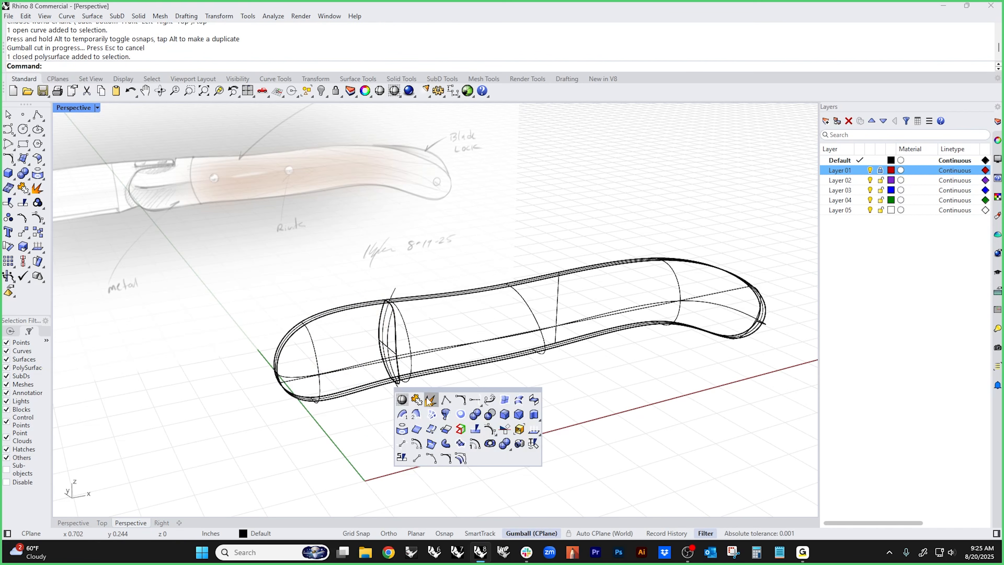
{"action": "left_click", "coordinate": [402, 400]}
- Check the split by selecting the front bolster piece and the rear wood piece and examining the seam
{"action": "left_click", "coordinate": [331, 374]}
{"action": "left_click", "coordinate": [450, 345]}
{"action": "left_click", "coordinate": [502, 427]}
{"action": "mouse_move", "coordinate": [502, 428]}
{"action": "right_mouse_down"}
{"action": "mouse_move", "coordinate": [417, 436]}
{"action": "mouse_move", "coordinate": [385, 392]}
{"action": "mouse_move", "coordinate": [520, 365]}
{"action": "mouse_move", "coordinate": [397, 431]}
{"action": "mouse_move", "coordinate": [462, 398]}
{"action": "mouse_move", "coordinate": [348, 420]}
{"action": "mouse_move", "coordinate": [423, 414]}
{"action": "right_mouse_up"}
{"action": "scroll", "coordinate": [342, 360], "scroll_direction": "up", "scroll_amount": 6}
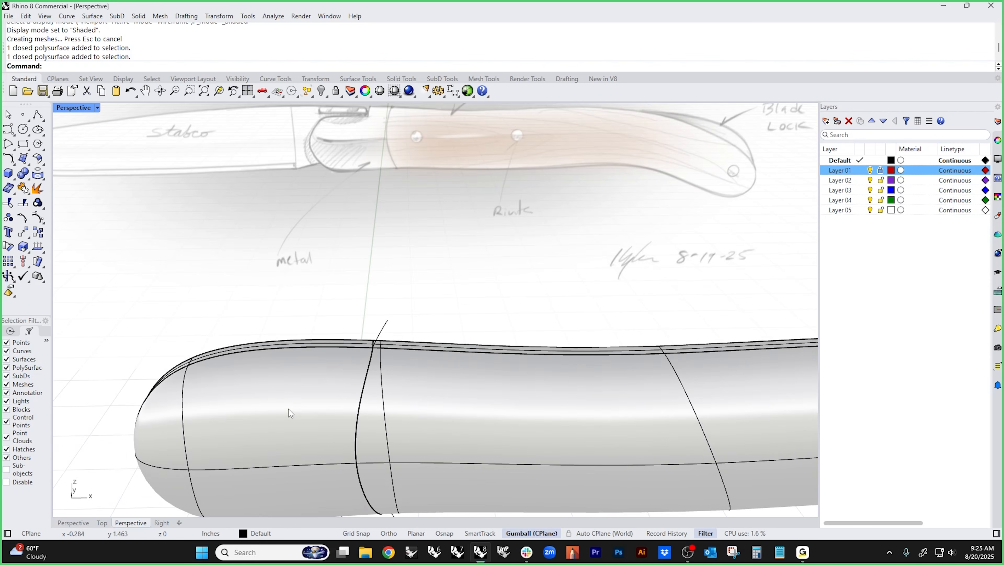
{"action": "scroll", "coordinate": [335, 377], "scroll_direction": "down", "scroll_amount": 2}
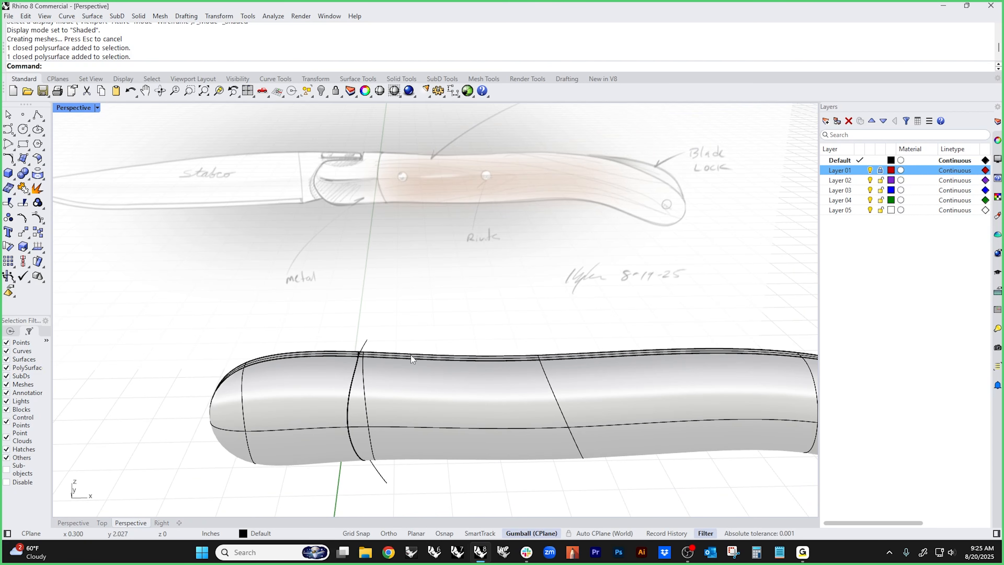
{"action": "scroll", "coordinate": [542, 351], "scroll_direction": "down", "scroll_amount": 3}
{"action": "right_click_drag", "start_coordinate": [644, 373], "coordinate": [528, 382]}
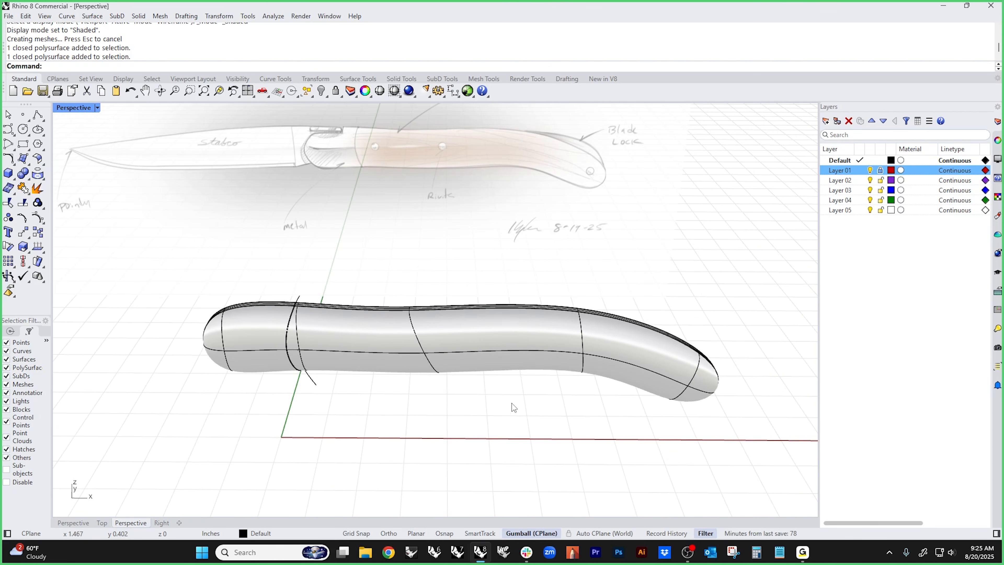
- Switch to the Front view in Wireframe display and draw a circle about 0.08 in in diameter over the rivet nearest the bolster
{"action": "type", "text": "f"}
{"action": "key", "text": "Return"}
{"action": "middle_click", "coordinate": [405, 383]}
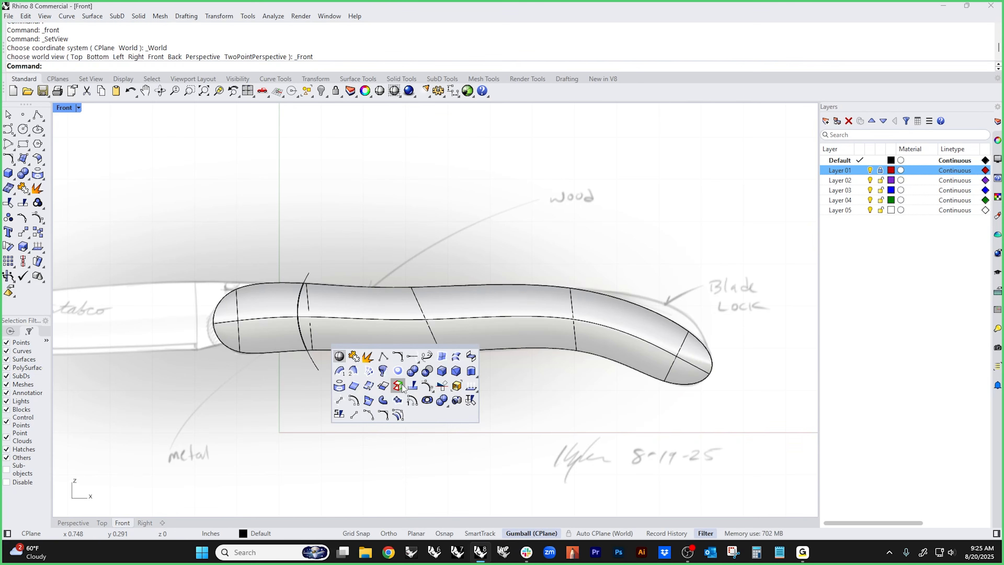
{"action": "left_click", "coordinate": [340, 356]}
{"action": "scroll", "coordinate": [323, 307], "scroll_direction": "up", "scroll_amount": 5}
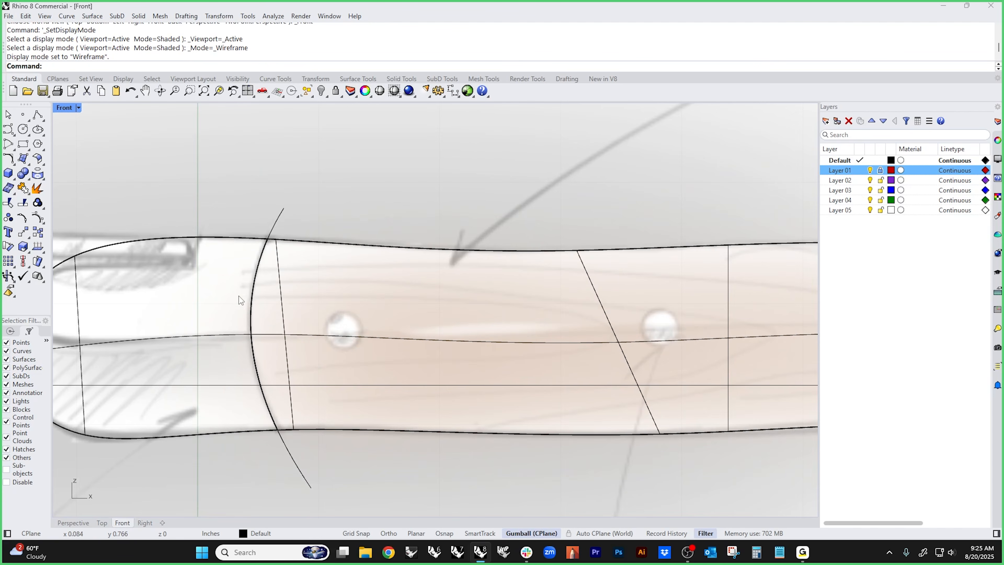
{"action": "left_click", "coordinate": [23, 129]}
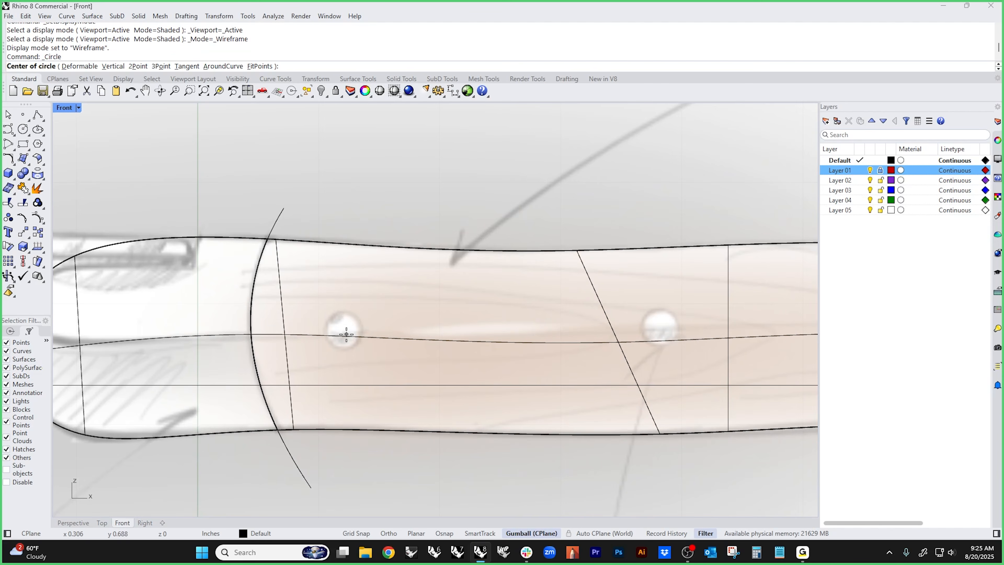
{"action": "left_click", "coordinate": [342, 333]}
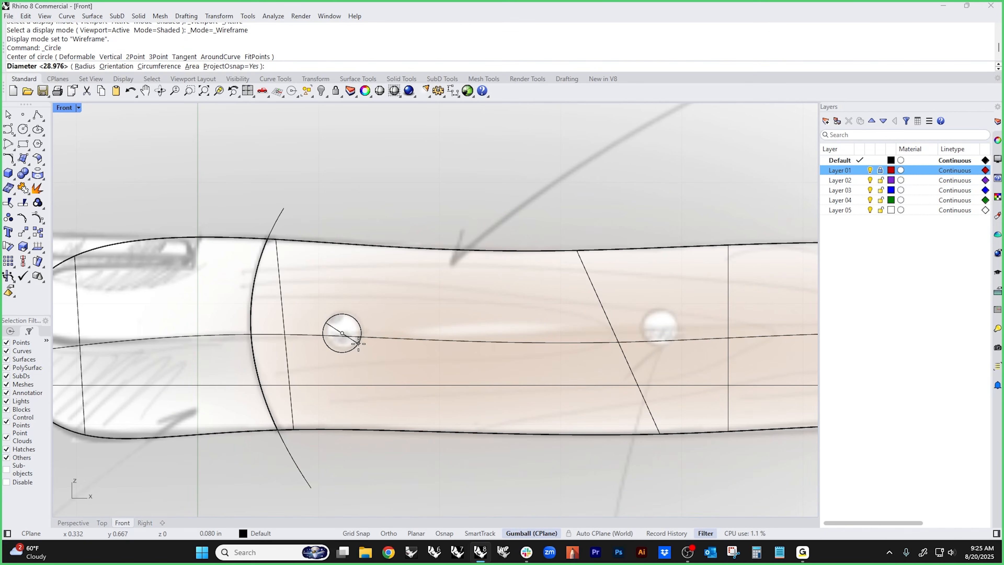
{"action": "left_click", "coordinate": [359, 343]}
{"action": "scroll", "coordinate": [362, 340], "scroll_direction": "down", "scroll_amount": 2}
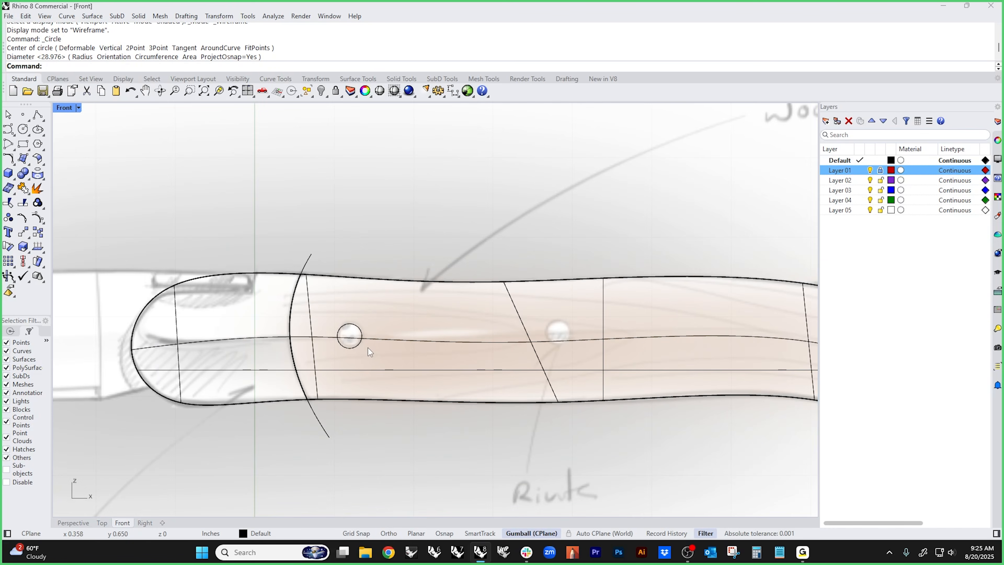
- Copy the rivet circle onto the other two sketched rivets, in the middle and at the tail of the handle, and return to the Perspective view
{"action": "left_click", "coordinate": [352, 347]}
{"action": "left_click_drag", "start_coordinate": [382, 336], "coordinate": [558, 344]}
{"action": "left_click_drag", "start_coordinate": [559, 304], "coordinate": [554, 334]}
{"action": "scroll", "coordinate": [500, 338], "scroll_direction": "down", "scroll_amount": 5}
{"action": "left_click_drag", "start_coordinate": [394, 296], "coordinate": [616, 304]}
{"action": "scroll", "coordinate": [644, 345], "scroll_direction": "up", "scroll_amount": 5}
{"action": "scroll", "coordinate": [481, 358], "scroll_direction": "down", "scroll_amount": 10}
{"action": "key", "text": "Escape"}
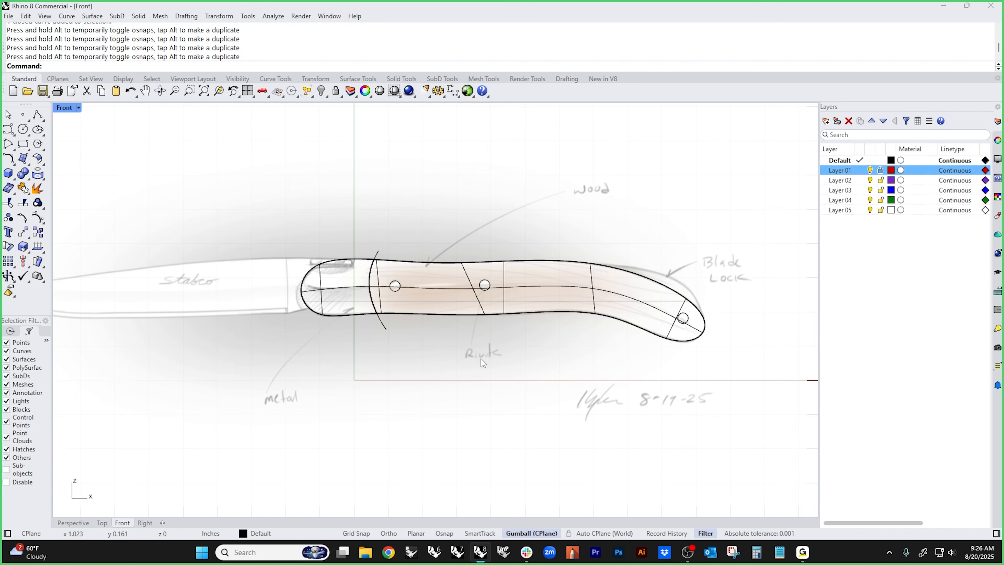
{"action": "key", "text": "ctrl+F4"}
{"action": "right_click_drag", "start_coordinate": [441, 354], "coordinate": [398, 255]}
- Try to cut through the handle with the selected rivet circles
{"action": "left_click_drag", "start_coordinate": [379, 252], "coordinate": [520, 347]}
{"action": "left_click_drag", "start_coordinate": [627, 240], "coordinate": [745, 392], "text": "shift"}
{"action": "right_click_drag", "start_coordinate": [745, 392], "coordinate": [616, 412]}
{"action": "left_click_drag", "start_coordinate": [484, 357], "coordinate": [315, 408]}
{"action": "right_click_drag", "start_coordinate": [315, 408], "coordinate": [438, 312]}
{"action": "scroll", "coordinate": [486, 334], "scroll_direction": "up", "scroll_amount": 4}
{"action": "key", "text": "ctrl+z"}
- Select all three rivet circles and extrude them along Y in both directions into solid cylinders passing through the handle
{"action": "right_click_drag", "start_coordinate": [504, 366], "coordinate": [306, 286]}
{"action": "left_click", "coordinate": [304, 265]}
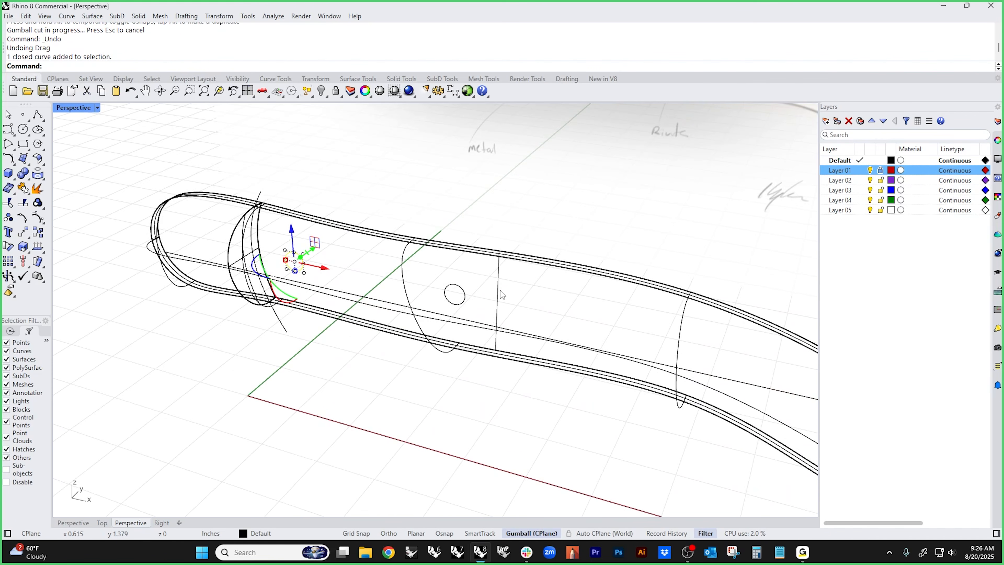
{"action": "scroll", "coordinate": [462, 299], "scroll_direction": "down", "scroll_amount": 3}
{"action": "left_click", "coordinate": [462, 298]}
{"action": "left_click", "coordinate": [349, 273], "text": "shift"}
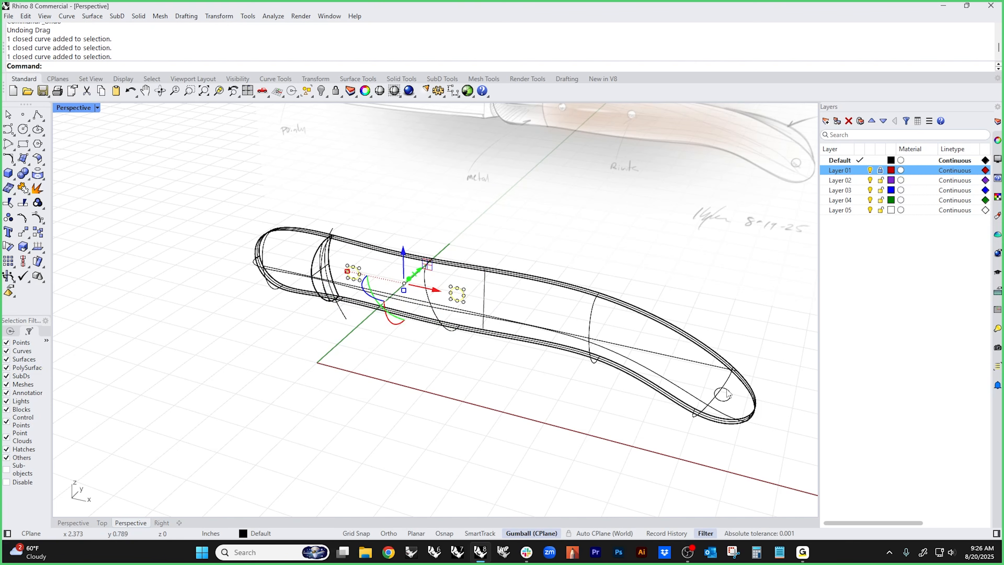
{"action": "left_click", "coordinate": [729, 402], "text": "shift"}
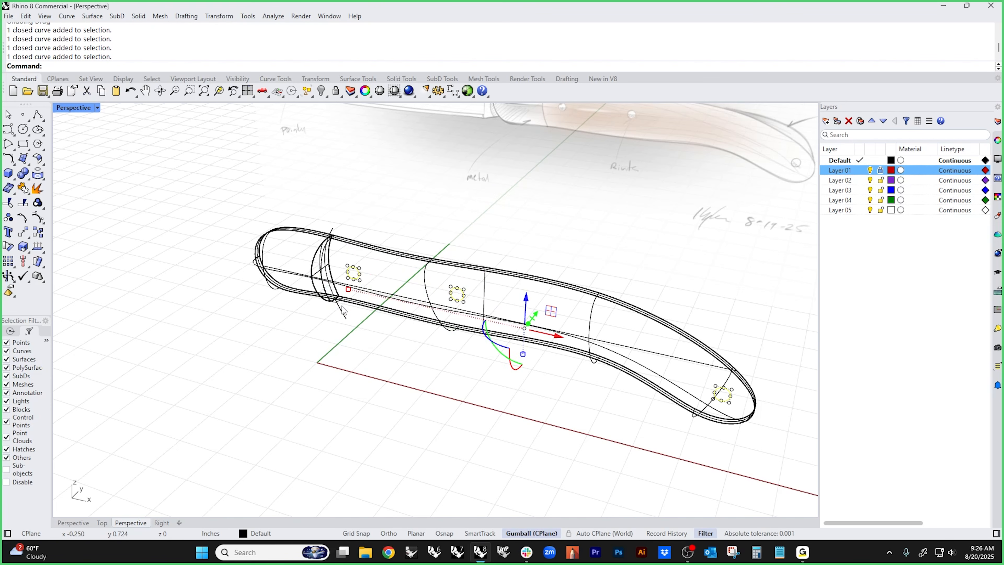
{"action": "right_click_drag", "start_coordinate": [476, 358], "coordinate": [436, 362]}
{"action": "left_click_drag", "start_coordinate": [516, 331], "coordinate": [452, 359], "text": "shift"}
{"action": "left_click", "coordinate": [313, 404]}
{"action": "right_click_drag", "start_coordinate": [312, 403], "coordinate": [330, 388]}
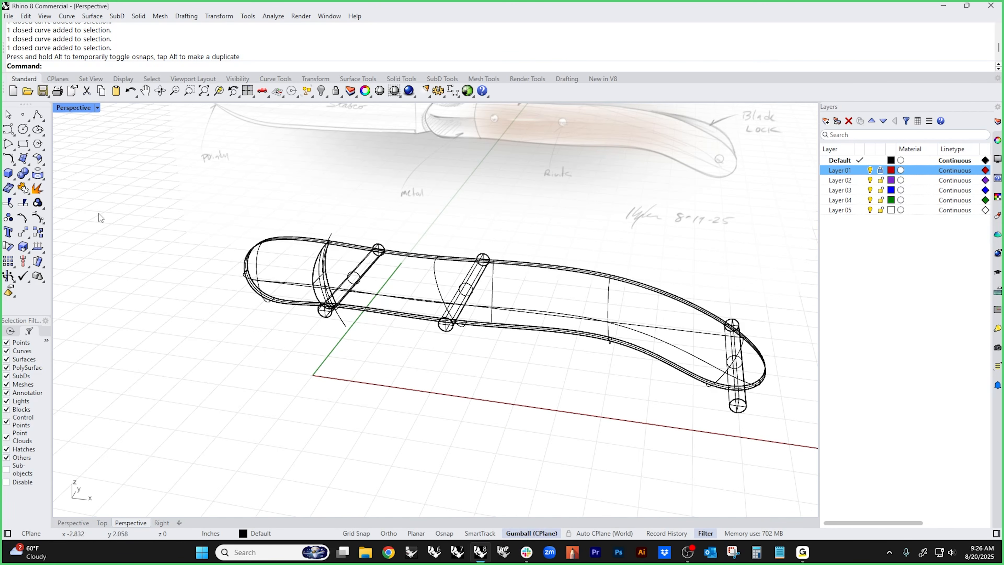
- Boolean-split the wood piece of the handle with the three rivet cylinders, using DeleteInput=Yes
{"action": "left_click", "coordinate": [26, 177]}
{"action": "left_click", "coordinate": [82, 179]}
{"action": "left_click", "coordinate": [573, 271]}
{"action": "key", "text": "Return"}
{"action": "left_click", "coordinate": [471, 282]}
{"action": "left_click", "coordinate": [389, 278]}
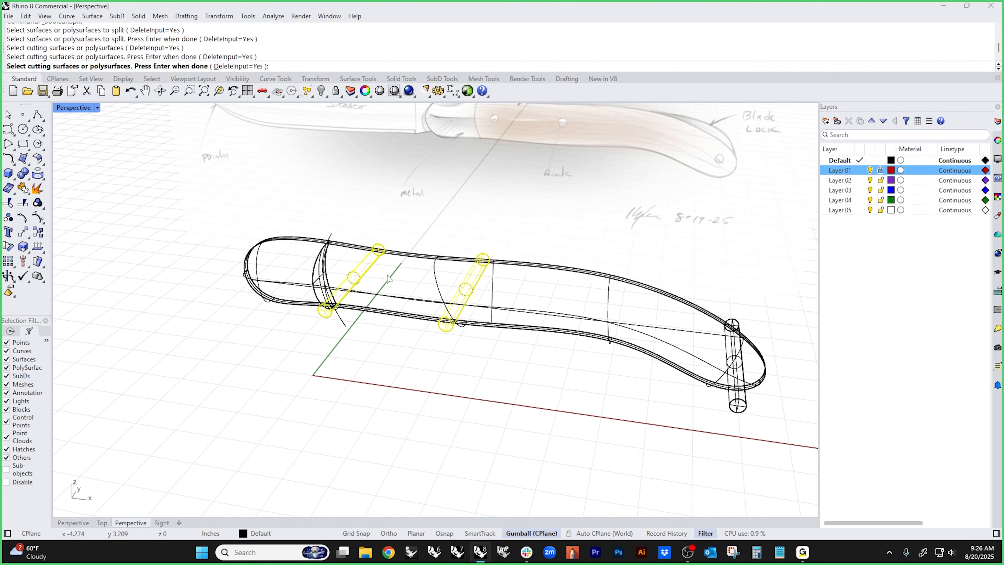
{"action": "left_click", "coordinate": [732, 350]}
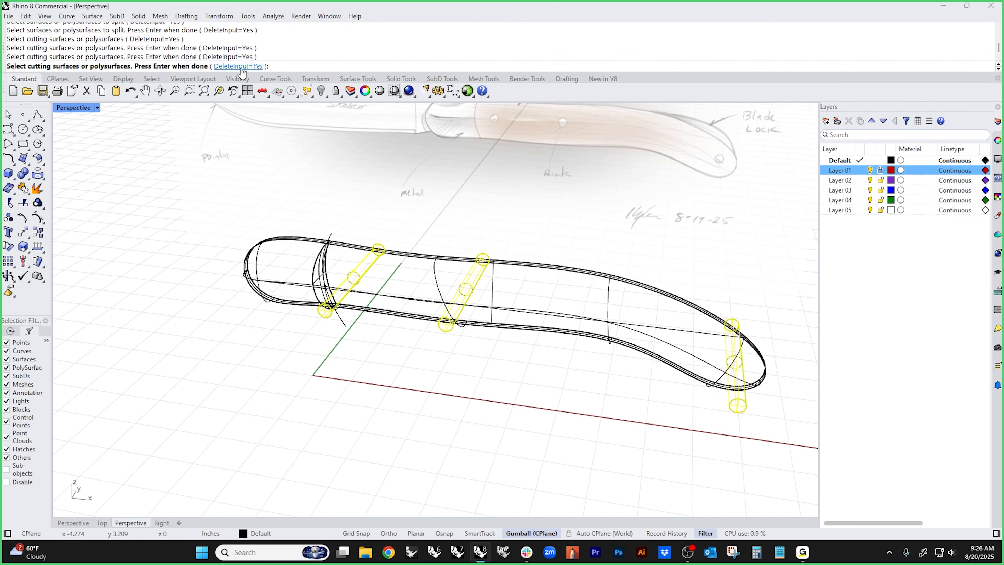
{"action": "right_click", "coordinate": [187, 212]}
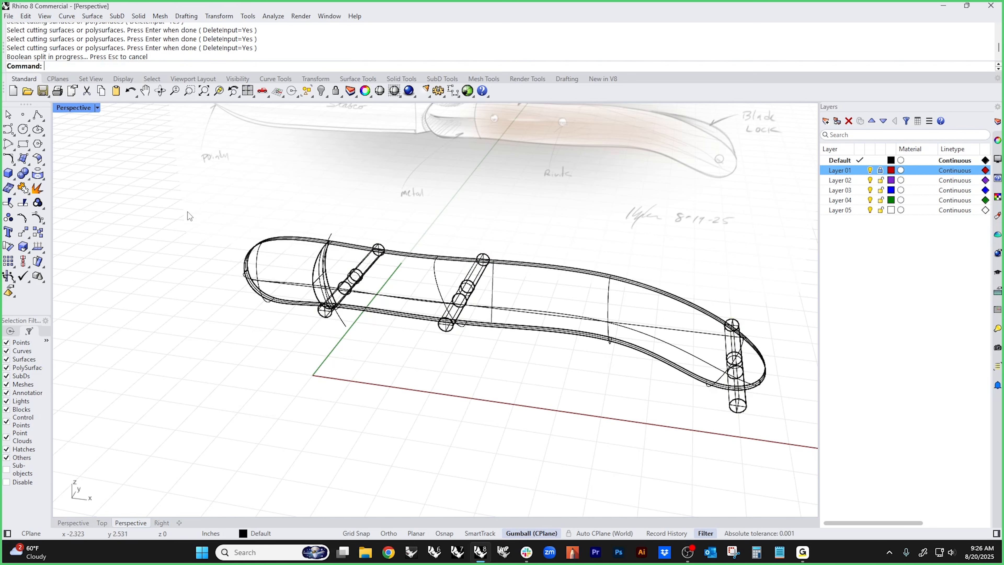
- Delete the three leftover cylinder parts that stick out of the handle
{"action": "left_click", "coordinate": [324, 316]}
{"action": "left_click", "coordinate": [452, 332], "text": "shift"}
{"action": "left_click", "coordinate": [735, 412], "text": "shift"}
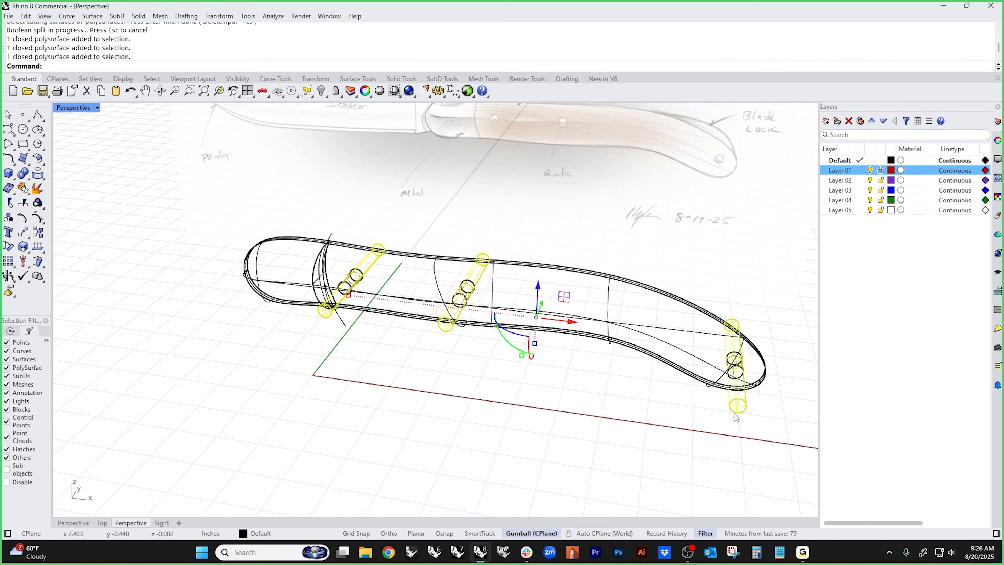
{"action": "key", "text": "Delete"}
- Examine the split handle in Shaded display, selecting the bolster, wood and rivet pieces and viewing them from several angles
{"action": "left_click", "coordinate": [724, 392]}
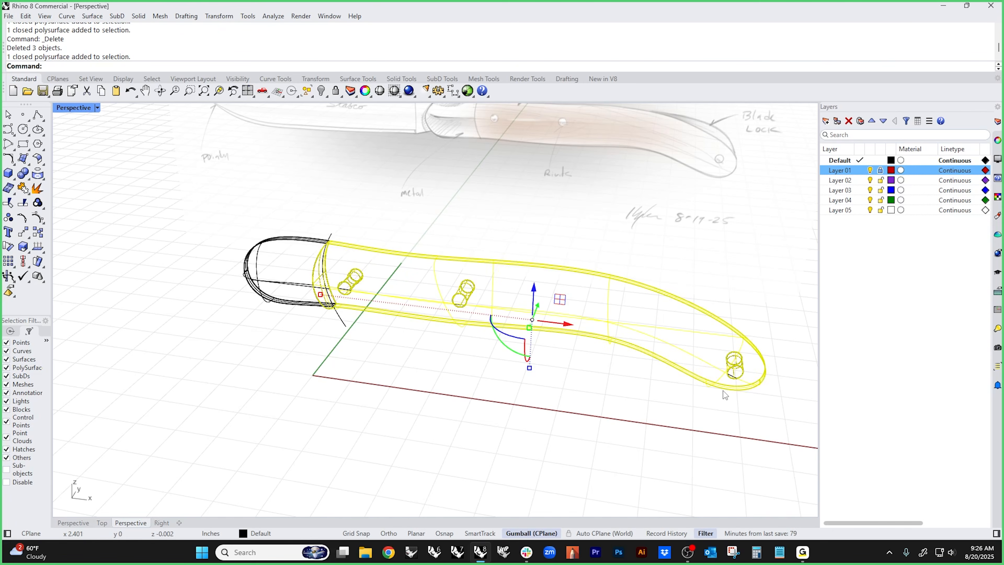
{"action": "left_click", "coordinate": [696, 394]}
{"action": "left_click", "coordinate": [678, 377]}
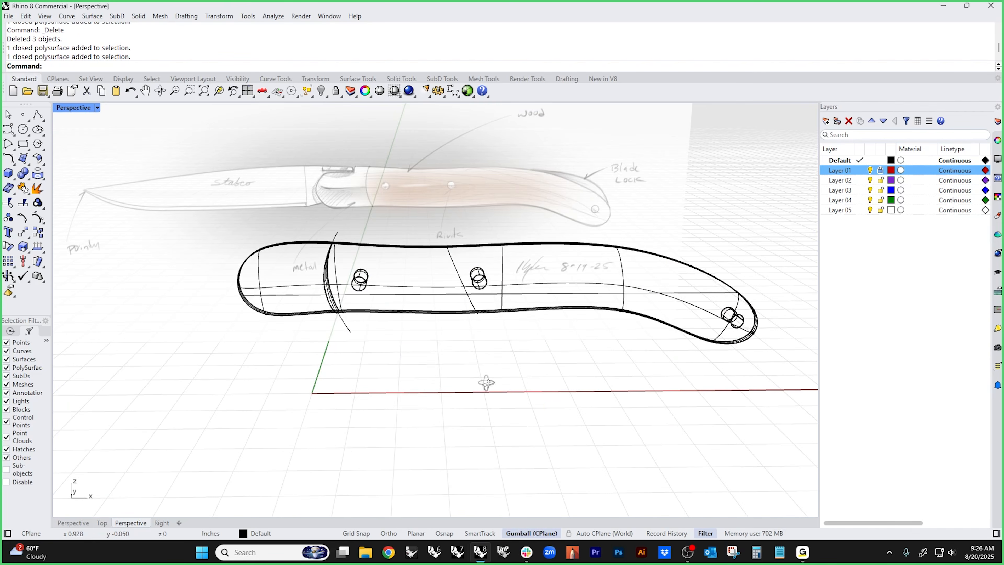
{"action": "middle_click", "coordinate": [472, 385]}
{"action": "left_click", "coordinate": [404, 358]}
{"action": "right_click_drag", "start_coordinate": [375, 358], "coordinate": [444, 366]}
{"action": "left_click", "coordinate": [367, 324]}
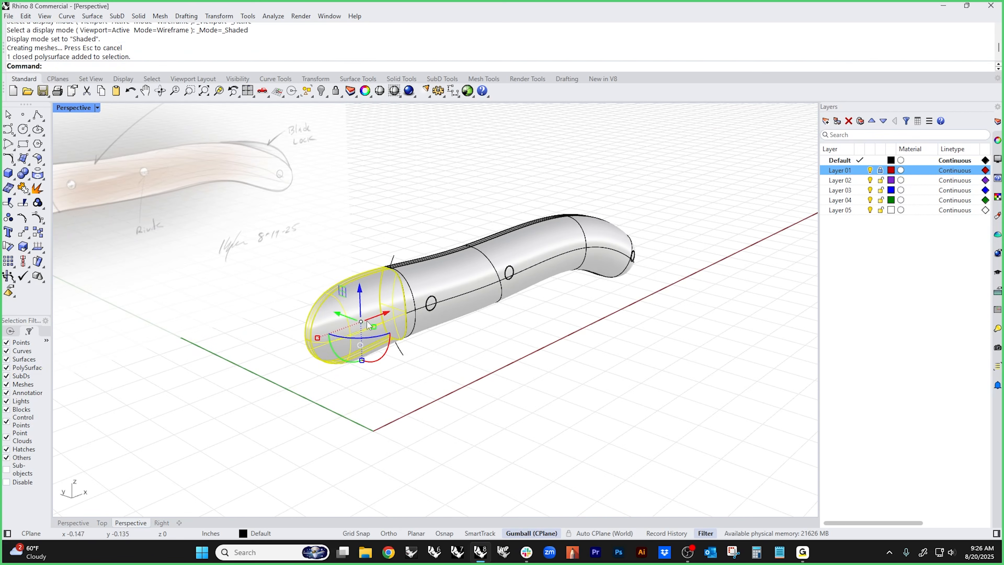
{"action": "left_click", "coordinate": [451, 308]}
{"action": "left_click", "coordinate": [431, 303]}
{"action": "left_click", "coordinate": [468, 204]}
{"action": "left_click_drag", "start_coordinate": [467, 204], "coordinate": [730, 372]}
{"action": "left_click", "coordinate": [730, 372]}
{"action": "right_click_drag", "start_coordinate": [730, 372], "coordinate": [510, 404]}
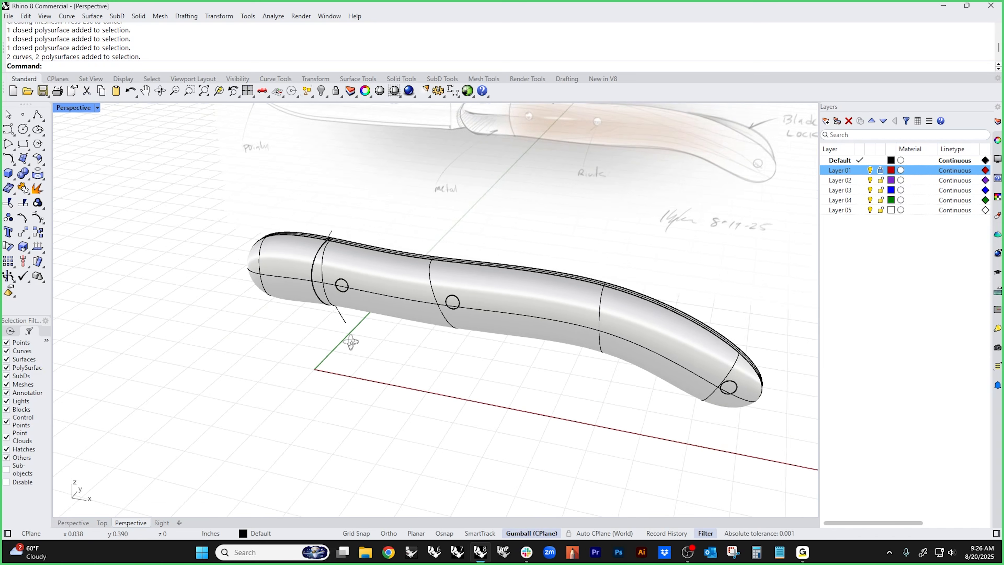
{"action": "right_click_drag", "start_coordinate": [347, 343], "coordinate": [413, 343]}
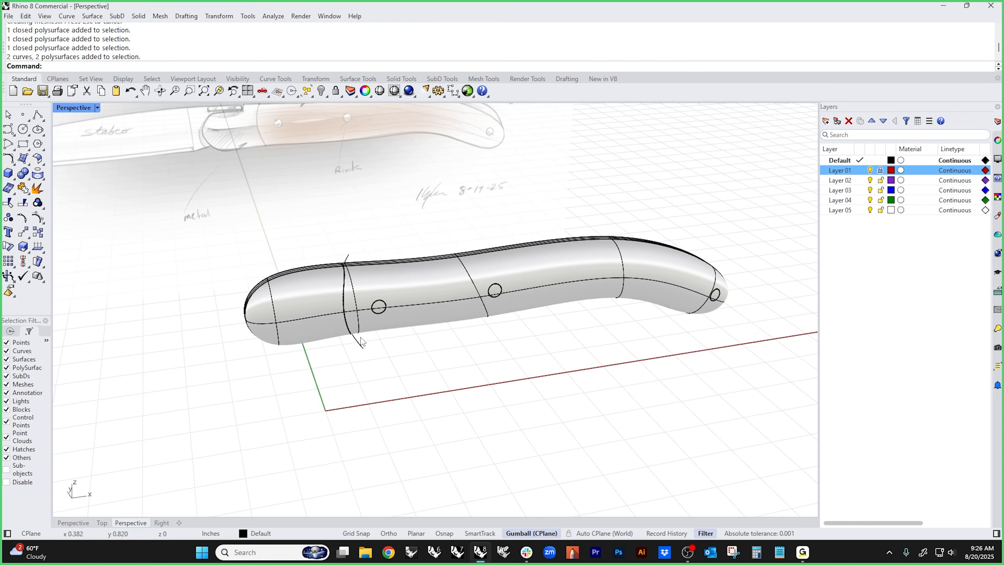
- Switch to the Front view in Wireframe display, close in on the bolster end of the sketch
{"action": "type", "text": "f"}
{"action": "key", "text": "Return"}
{"action": "right_click_drag", "start_coordinate": [334, 316], "coordinate": [452, 368]}
{"action": "middle_click", "coordinate": [452, 368]}
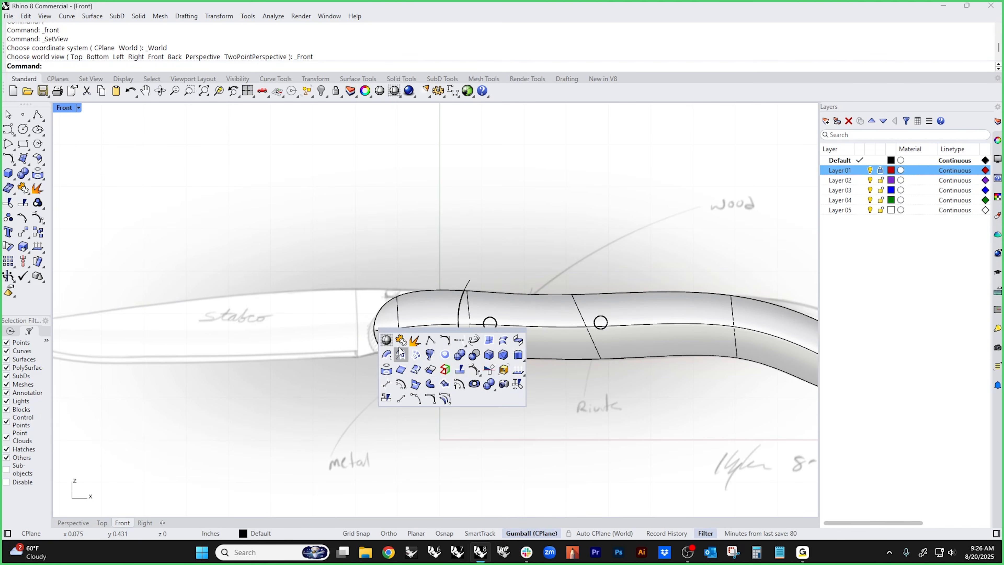
{"action": "left_click", "coordinate": [412, 353]}
{"action": "scroll", "coordinate": [445, 311], "scroll_direction": "up", "scroll_amount": 6}
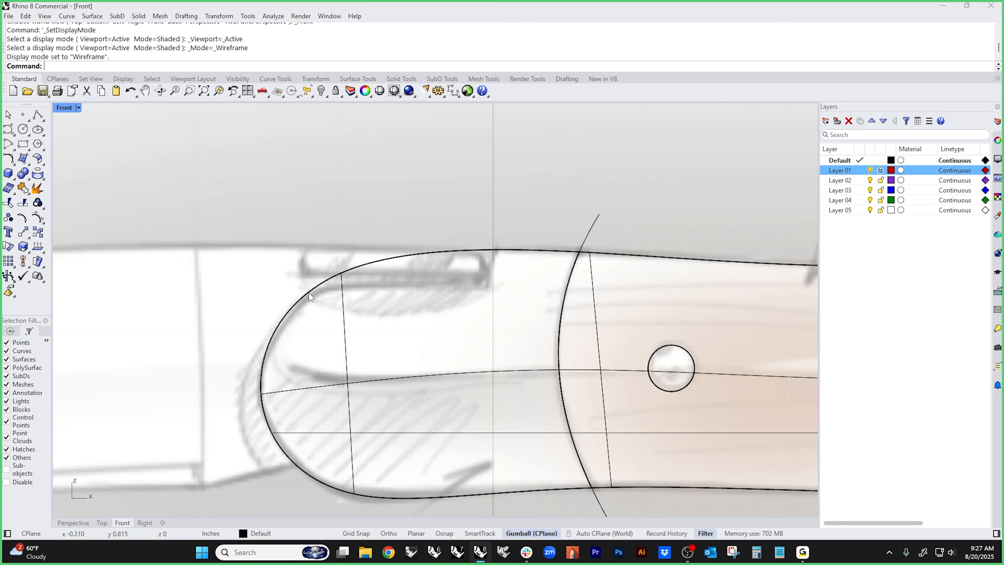
- Draw a degree-3 control-point curve under the sketched notch in the bolster and up past the handle's top edge, and select it
{"action": "left_click", "coordinate": [8, 129]}
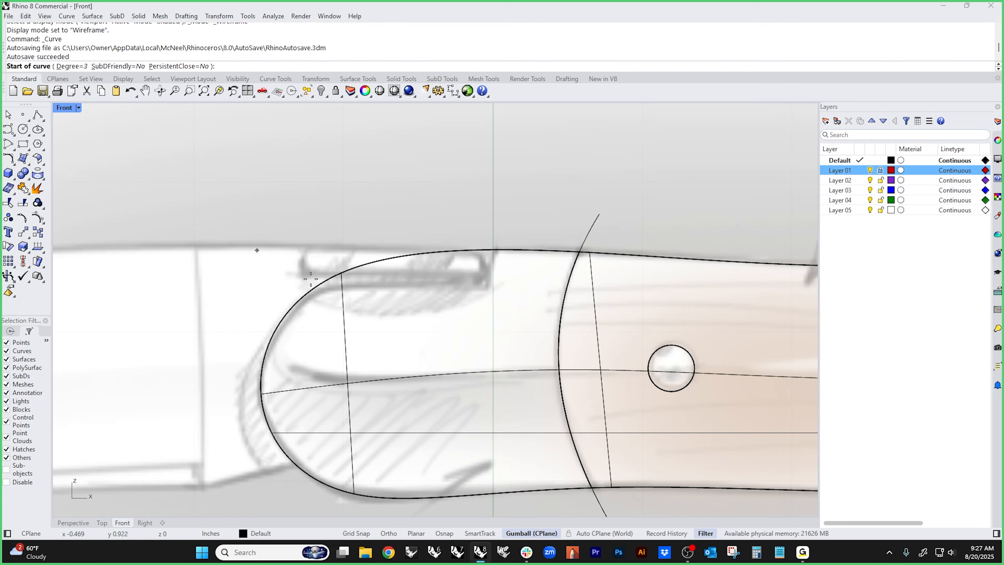
{"action": "left_click", "coordinate": [225, 286]}
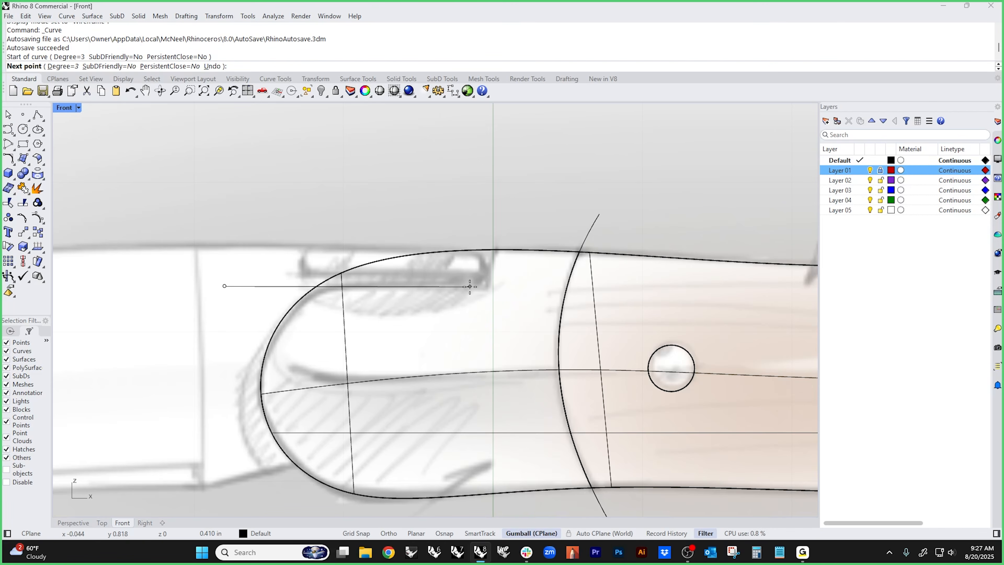
{"action": "left_click", "coordinate": [487, 286]}
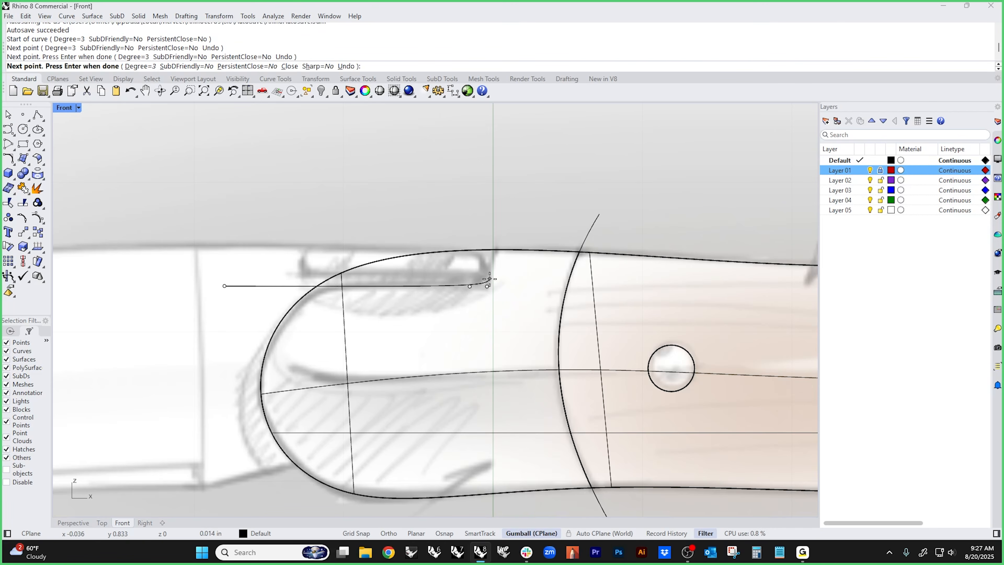
{"action": "left_click", "coordinate": [490, 277]}
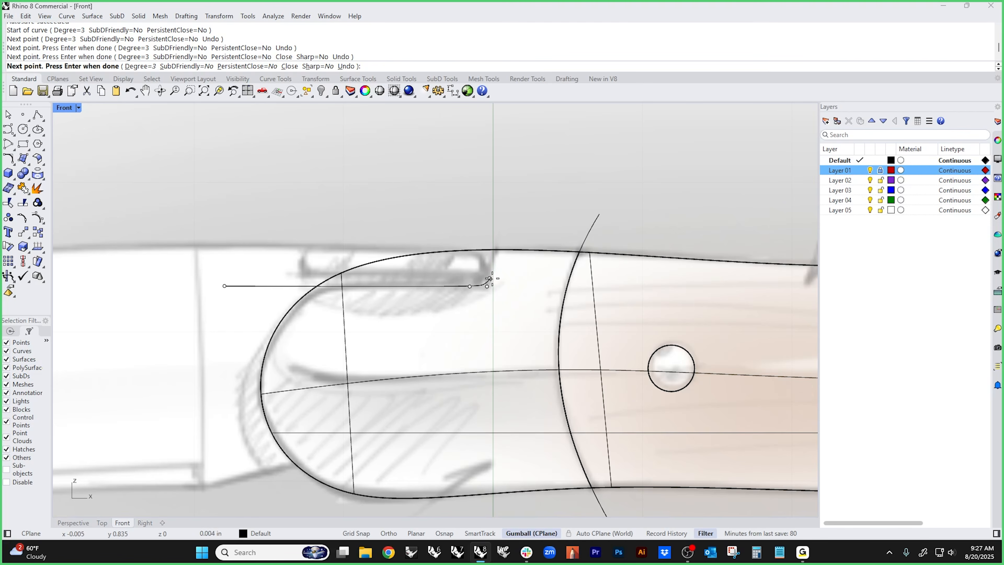
{"action": "left_click", "coordinate": [493, 259]}
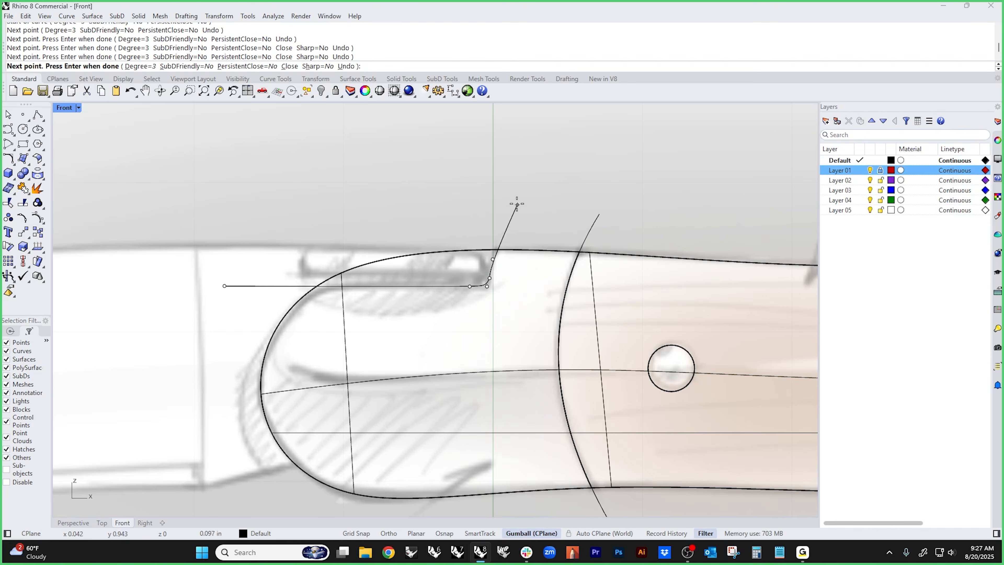
{"action": "left_click", "coordinate": [508, 206]}
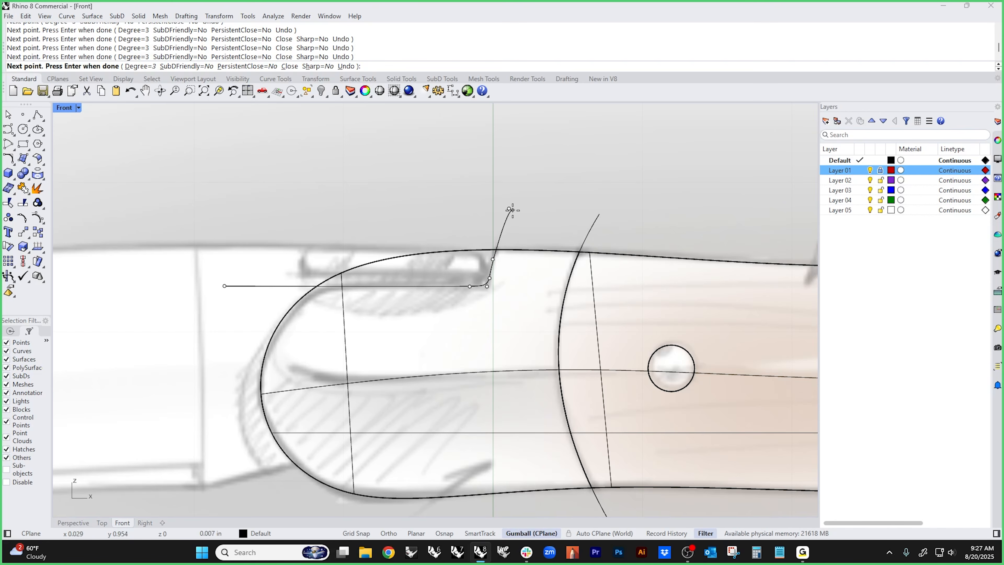
{"action": "key", "text": "Return"}
{"action": "scroll", "coordinate": [507, 239], "scroll_direction": "up", "scroll_amount": 4}
{"action": "left_click", "coordinate": [494, 244]}
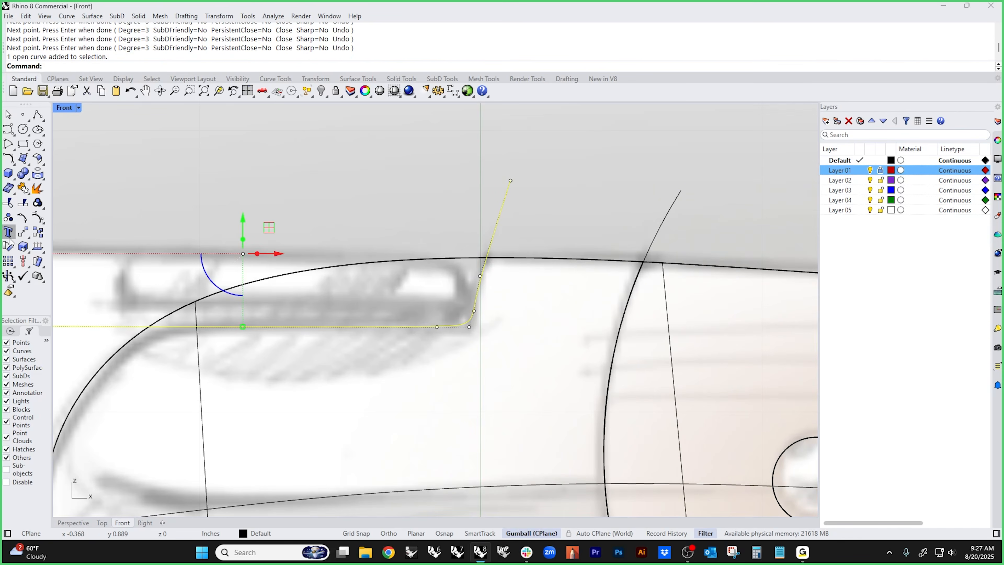
- Reshape the notch curve by nudging the middle control point of its slanted end slightly downward, and return to the perspective view
{"action": "left_click", "coordinate": [37, 220]}
{"action": "left_click", "coordinate": [474, 311]}
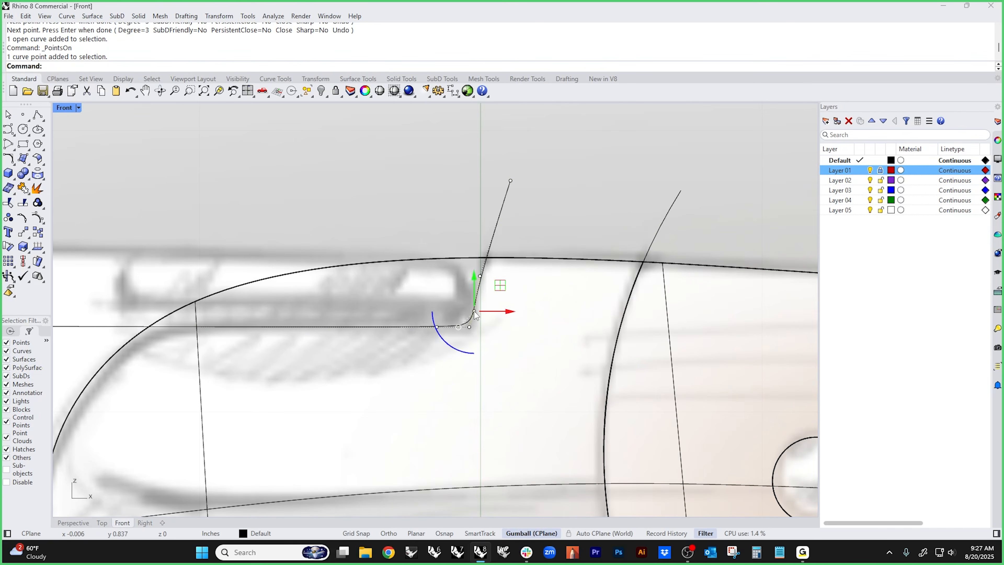
{"action": "left_click", "coordinate": [480, 277], "text": "shift"}
{"action": "left_click", "coordinate": [511, 187], "text": "shift"}
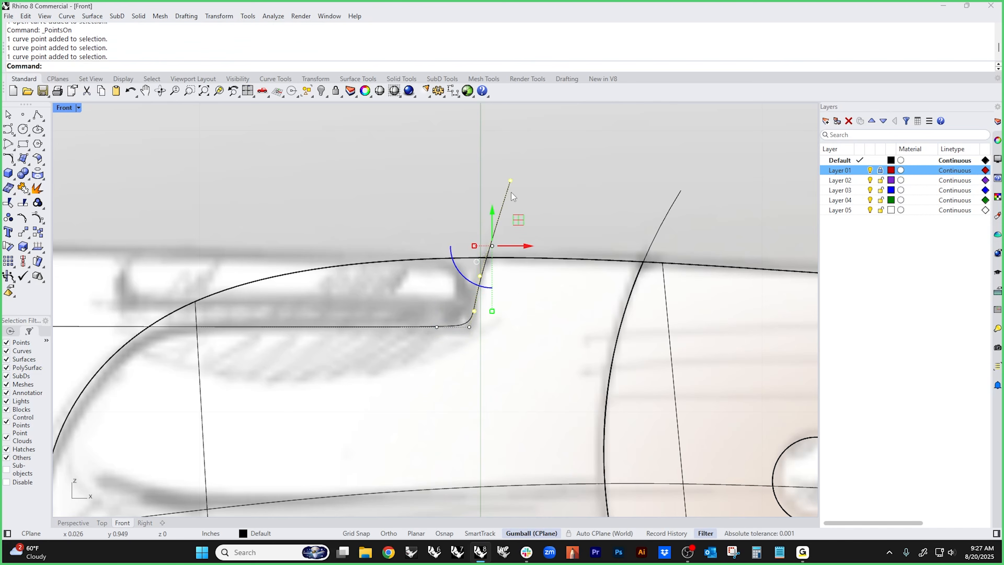
{"action": "key", "text": "Escape"}
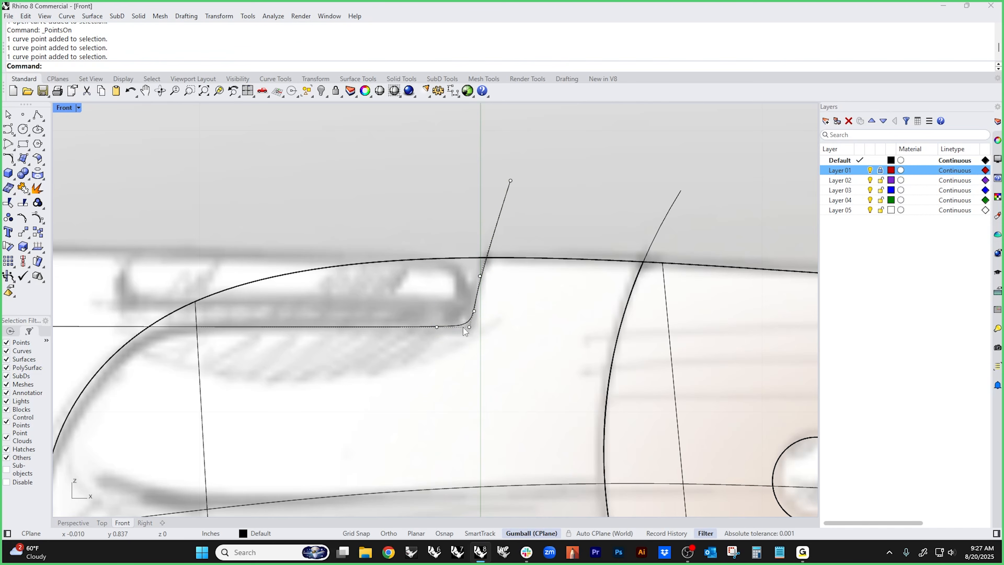
{"action": "left_click", "coordinate": [480, 276]}
{"action": "mouse_move", "coordinate": [480, 276]}
{"action": "left_mouse_down"}
{"action": "mouse_move", "coordinate": [499, 276]}
{"action": "mouse_move", "coordinate": [473, 276]}
{"action": "mouse_move", "coordinate": [488, 276]}
{"action": "mouse_move", "coordinate": [479, 288]}
{"action": "left_mouse_up"}
{"action": "left_click", "coordinate": [554, 218]}
{"action": "scroll", "coordinate": [540, 225], "scroll_direction": "down", "scroll_amount": 6}
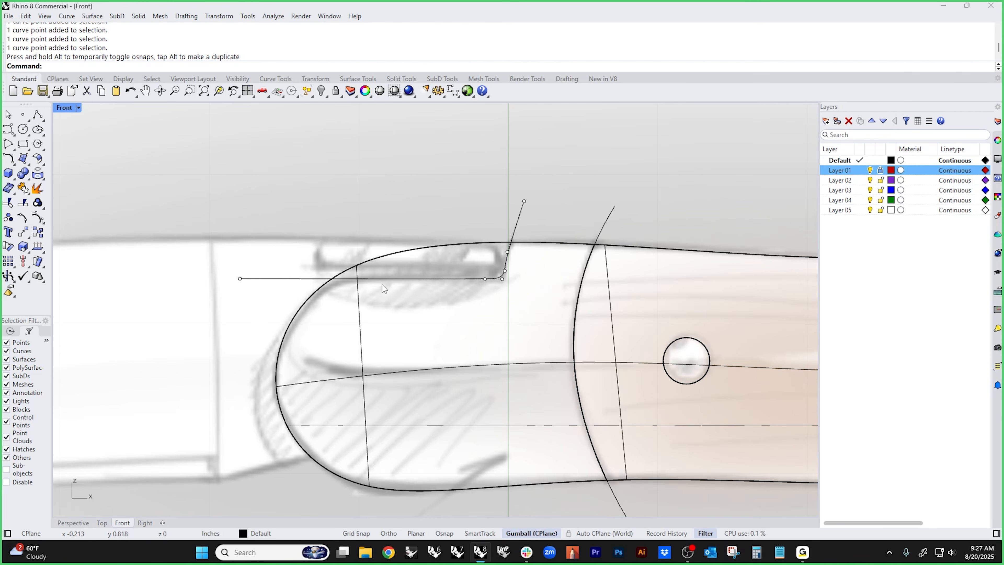
{"action": "key", "text": "F4"}
- Try to cut the front metal section of the handle with the notch curve using a gumball cut
{"action": "scroll", "coordinate": [427, 305], "scroll_direction": "up", "scroll_amount": 7}
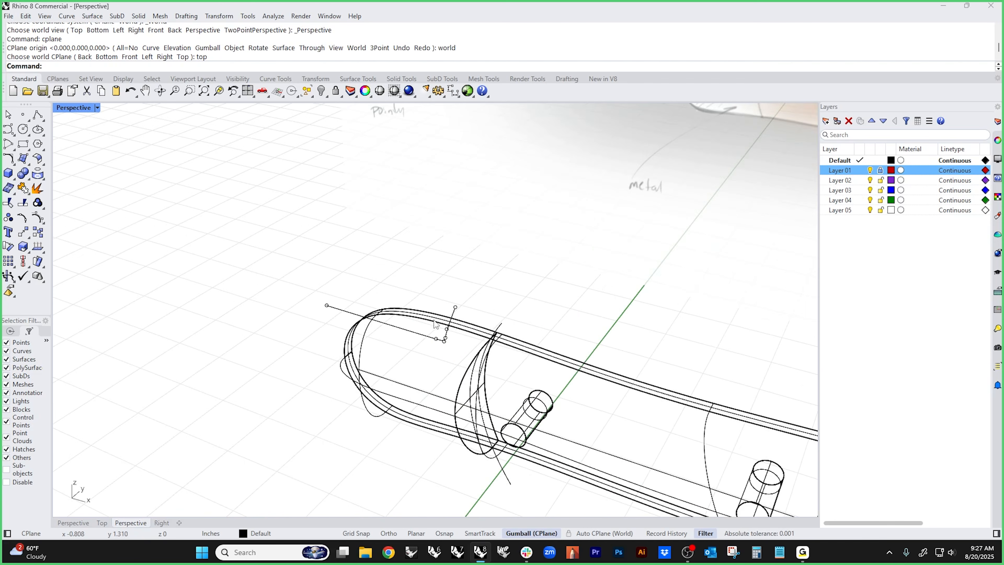
{"action": "right_click_drag", "start_coordinate": [428, 304], "coordinate": [347, 299]}
{"action": "left_click", "coordinate": [347, 303]}
{"action": "left_click", "coordinate": [391, 332]}
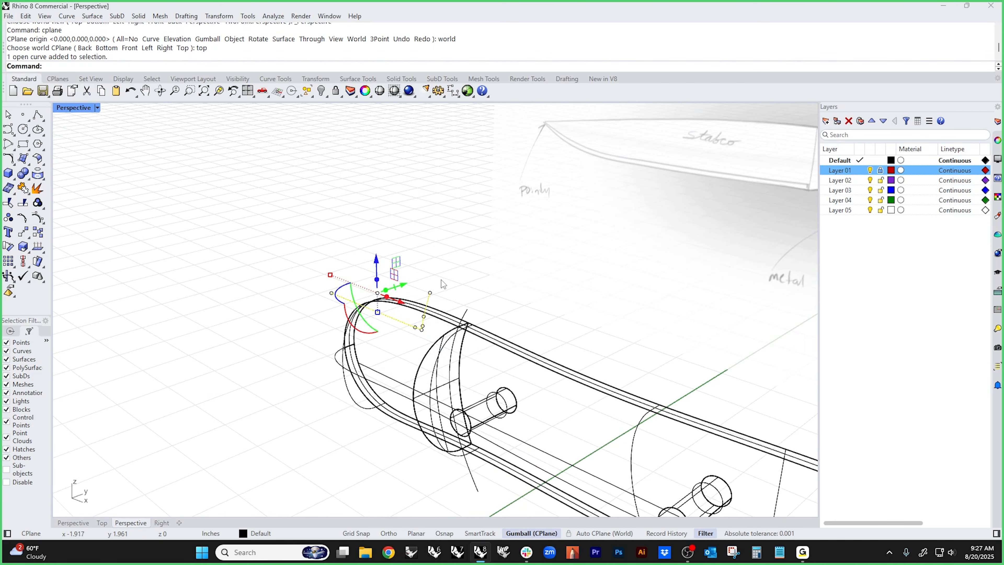
{"action": "right_click_drag", "start_coordinate": [439, 279], "coordinate": [469, 291]}
{"action": "left_click_drag", "start_coordinate": [394, 291], "coordinate": [330, 316]}
{"action": "left_click", "coordinate": [202, 339]}
{"action": "right_click_drag", "start_coordinate": [199, 346], "coordinate": [473, 310]}
{"action": "scroll", "coordinate": [473, 312], "scroll_direction": "up", "scroll_amount": 3}
{"action": "left_click", "coordinate": [479, 293]}
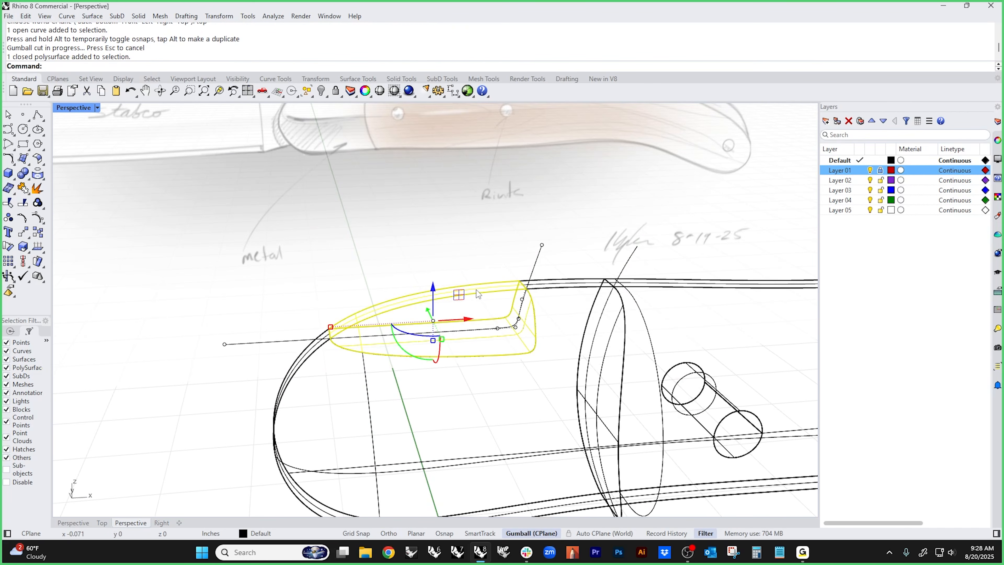
{"action": "right_click_drag", "start_coordinate": [476, 290], "coordinate": [369, 306]}
{"action": "left_click", "coordinate": [382, 255]}
{"action": "key", "text": "ctrl+z"}
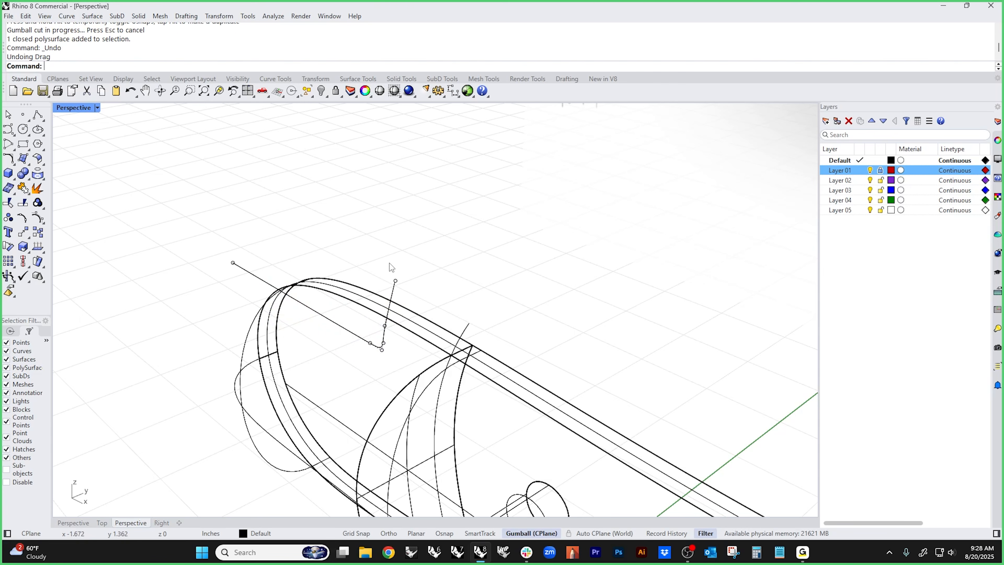
- Cut the notch curve all the way across the width of the front metal section with a gumball cut
{"action": "left_click", "coordinate": [337, 329]}
{"action": "left_click", "coordinate": [371, 359]}
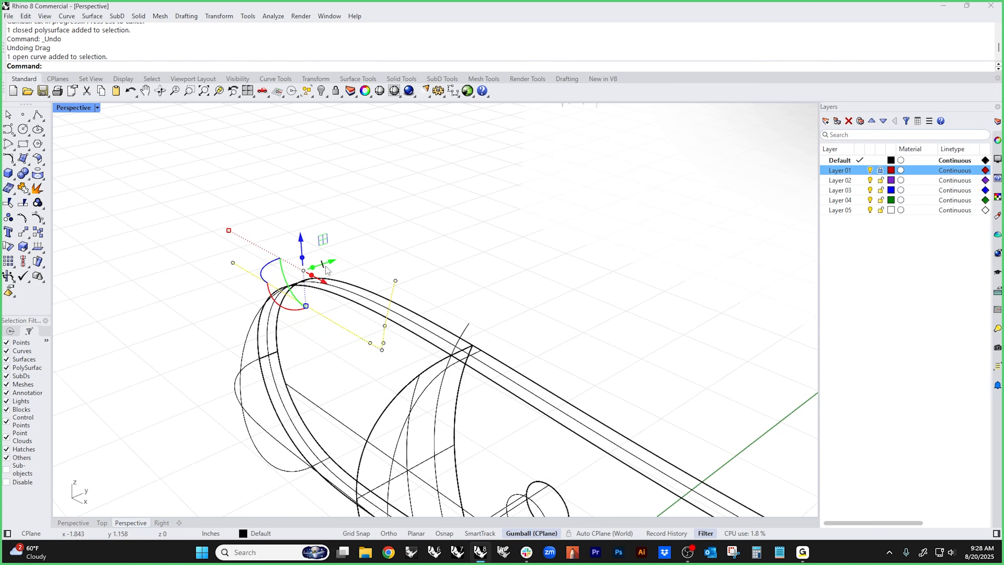
{"action": "left_click_drag", "start_coordinate": [327, 264], "coordinate": [195, 304]}
{"action": "left_click", "coordinate": [465, 248]}
{"action": "mouse_move", "coordinate": [462, 304]}
{"action": "right_mouse_down"}
{"action": "mouse_move", "coordinate": [439, 293]}
{"action": "mouse_move", "coordinate": [481, 329]}
{"action": "right_mouse_up"}
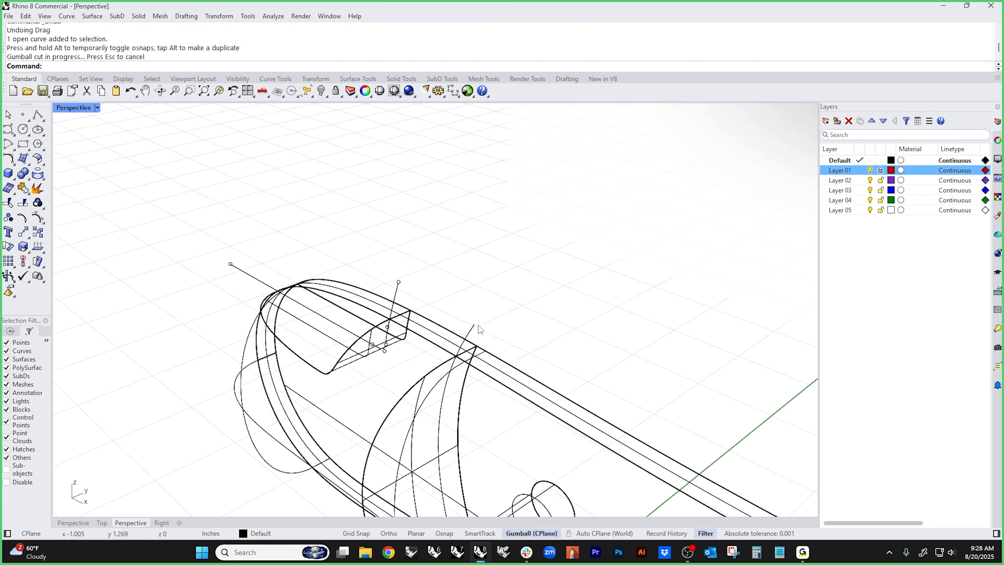
- Delete the cut-off upper piece of the front metal section and the notch curve
{"action": "left_click", "coordinate": [362, 293]}
{"action": "key", "text": "Delete"}
{"action": "left_click", "coordinate": [395, 293]}
{"action": "left_click", "coordinate": [429, 320]}
{"action": "key", "text": "Delete"}
{"action": "mouse_move", "coordinate": [340, 320]}
{"action": "right_mouse_down"}
{"action": "mouse_move", "coordinate": [362, 304]}
{"action": "mouse_move", "coordinate": [331, 262]}
{"action": "mouse_move", "coordinate": [480, 331]}
{"action": "right_mouse_up"}
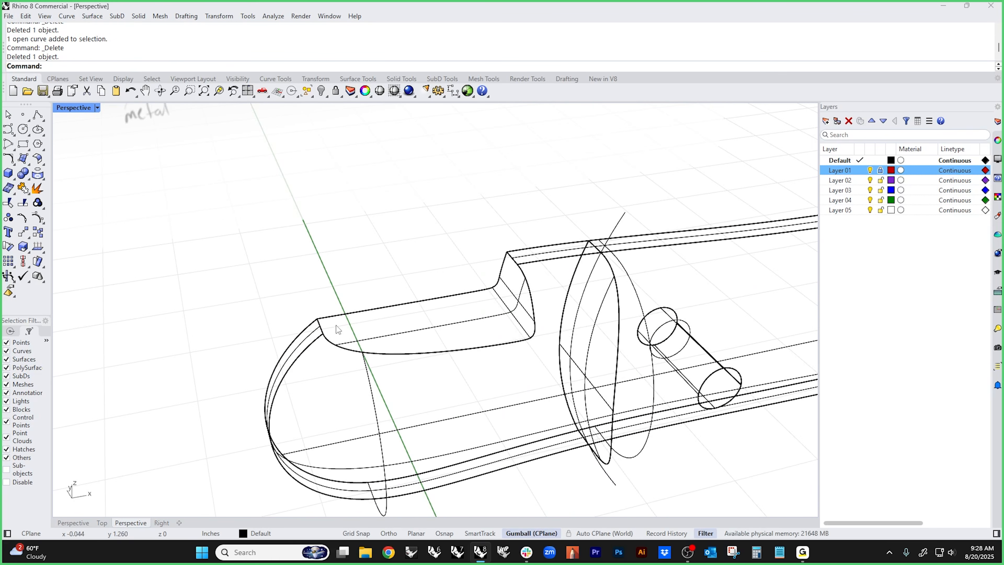
- Select the continuous edge around the notch in the front metal section for an edge blend with BlendEdge
{"action": "middle_click", "coordinate": [294, 279]}
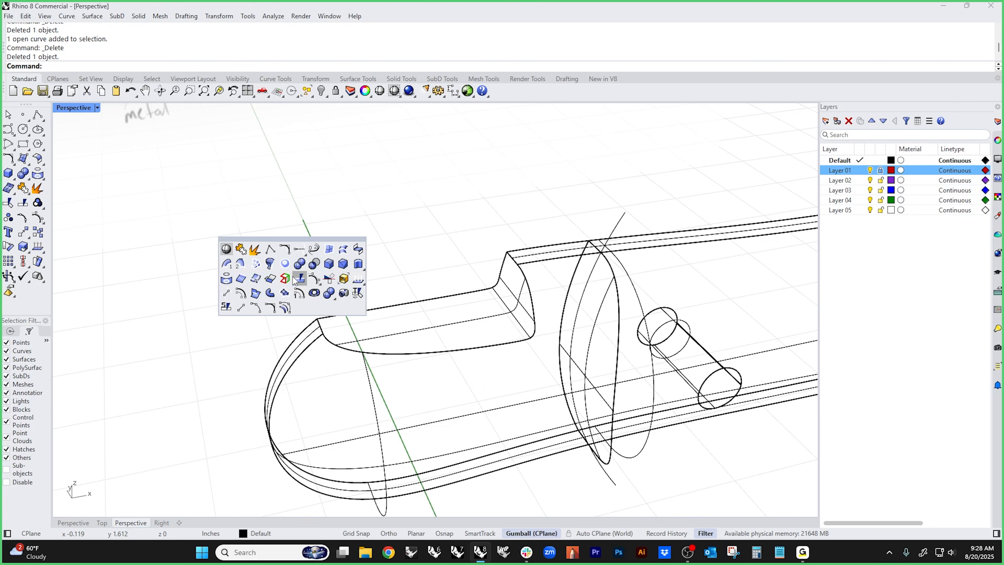
{"action": "right_click", "coordinate": [330, 272]}
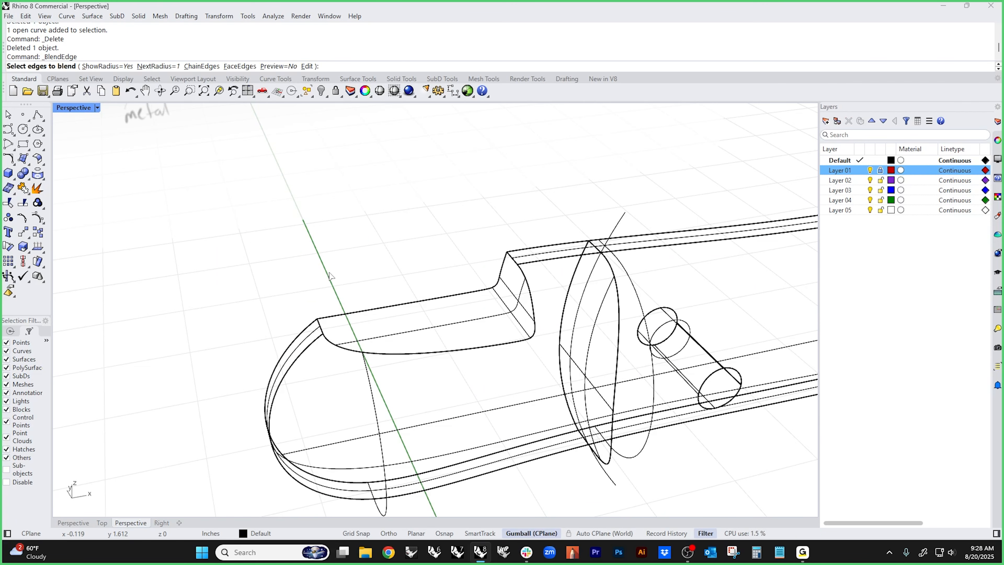
{"action": "left_click", "coordinate": [327, 339]}
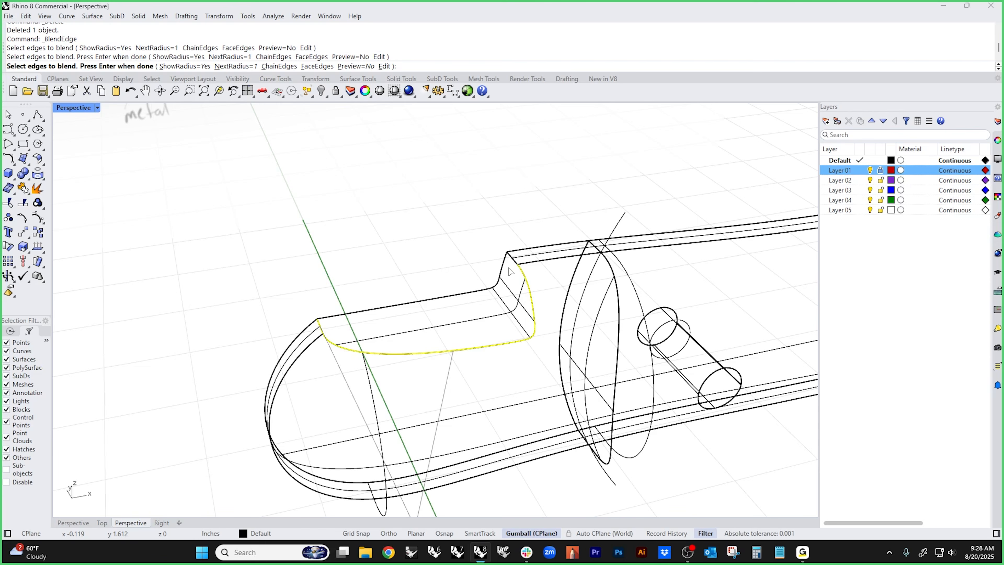
{"action": "key", "text": "Return"}
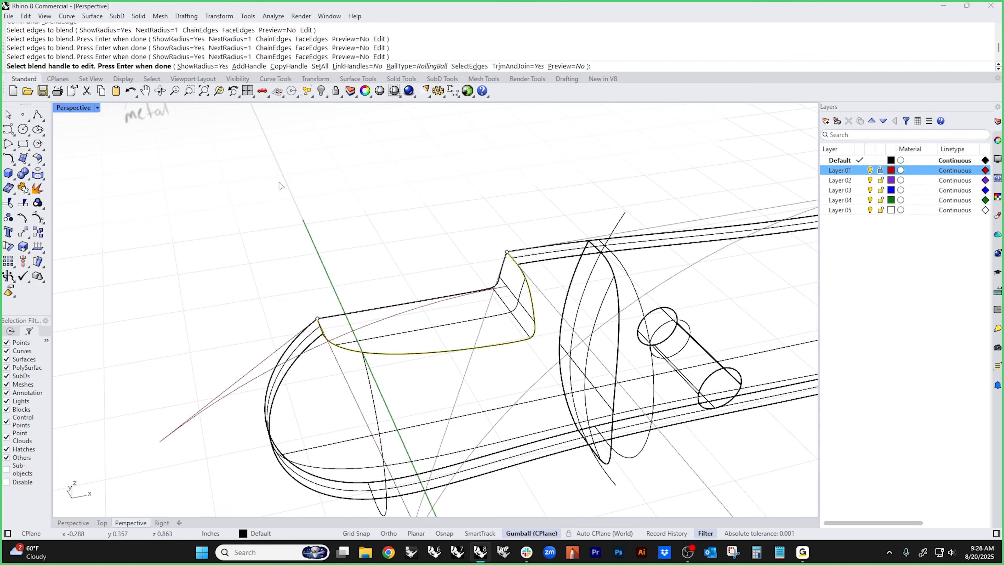
- Try a blend radius of 0.1 for all handles, and reduce the handle at the notch's upper corner to about 0.022
{"action": "left_click", "coordinate": [320, 66]}
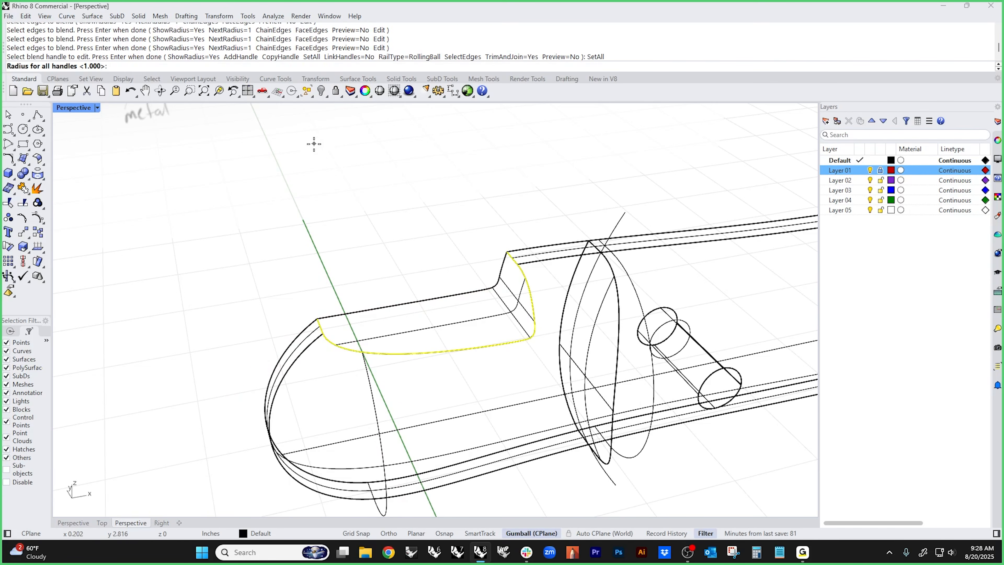
{"action": "type", "text": ".1"}
{"action": "key", "text": "Return"}
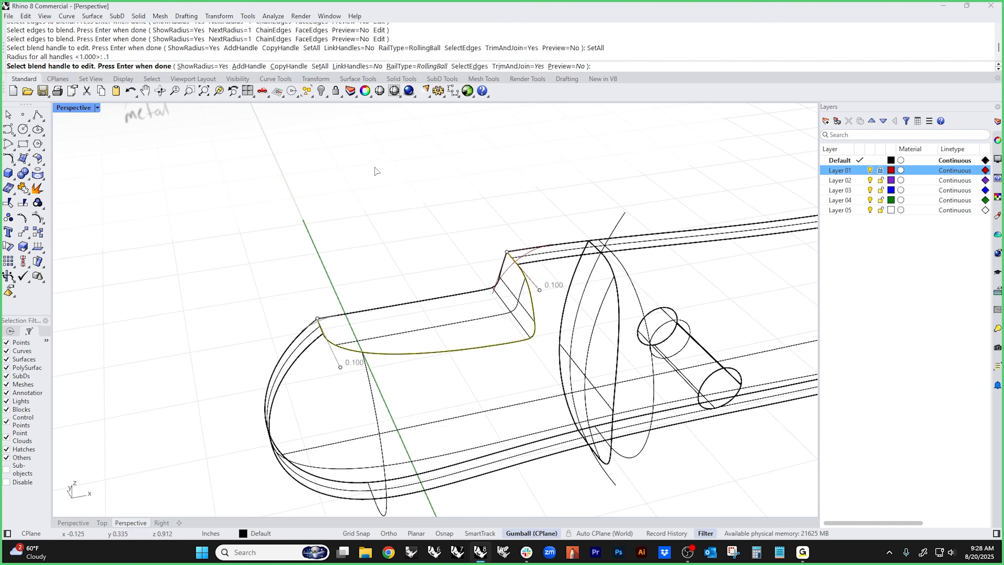
{"action": "scroll", "coordinate": [540, 291], "scroll_direction": "up", "scroll_amount": 2}
{"action": "scroll", "coordinate": [539, 291], "scroll_direction": "up", "scroll_amount": 2}
{"action": "left_click", "coordinate": [540, 290]}
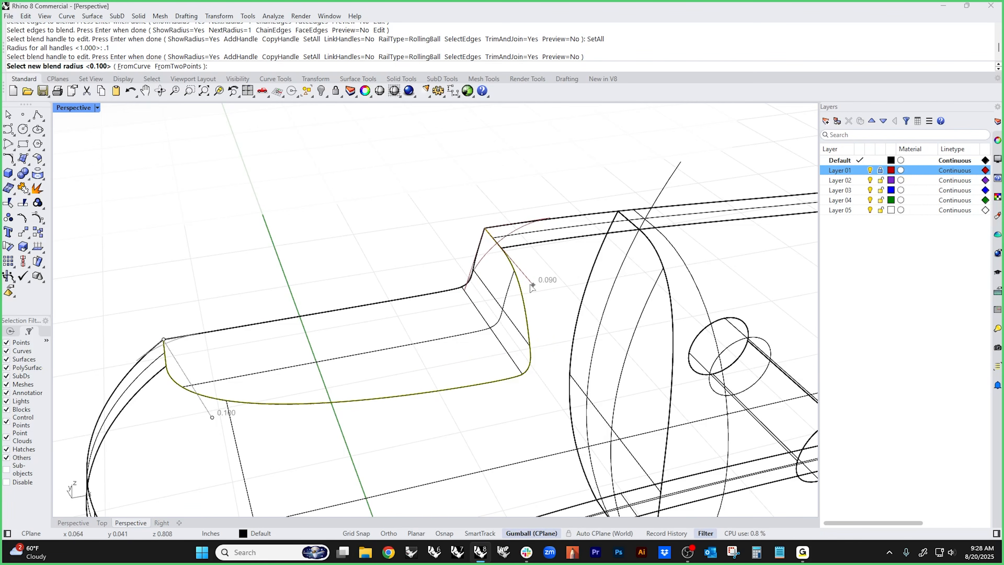
{"action": "left_click", "coordinate": [497, 242]}
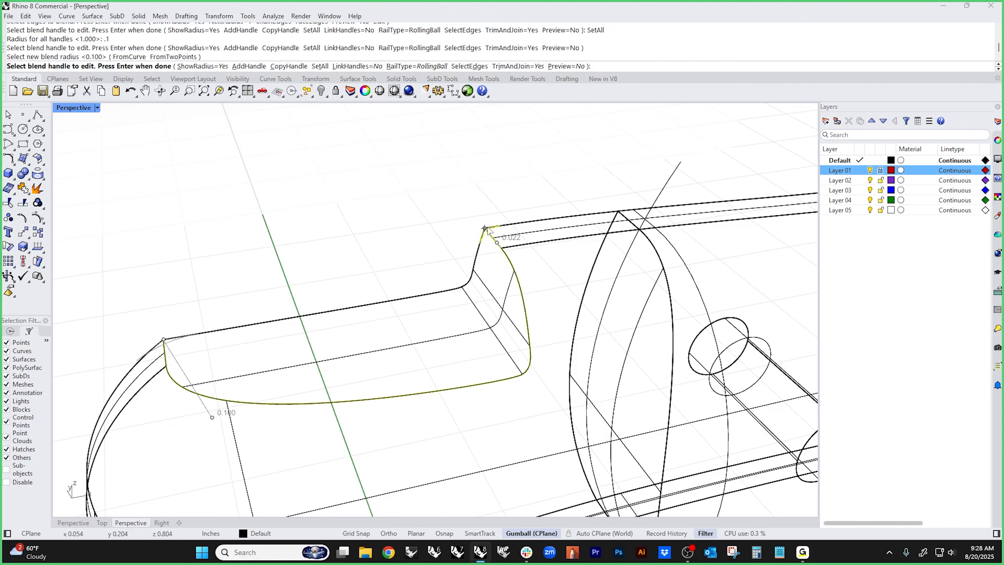
- Set the blend radius of all handles to 0.02 and preview the edge blend
{"action": "left_click", "coordinate": [318, 66]}
{"action": "type", "text": ".02"}
{"action": "key", "text": "Return"}
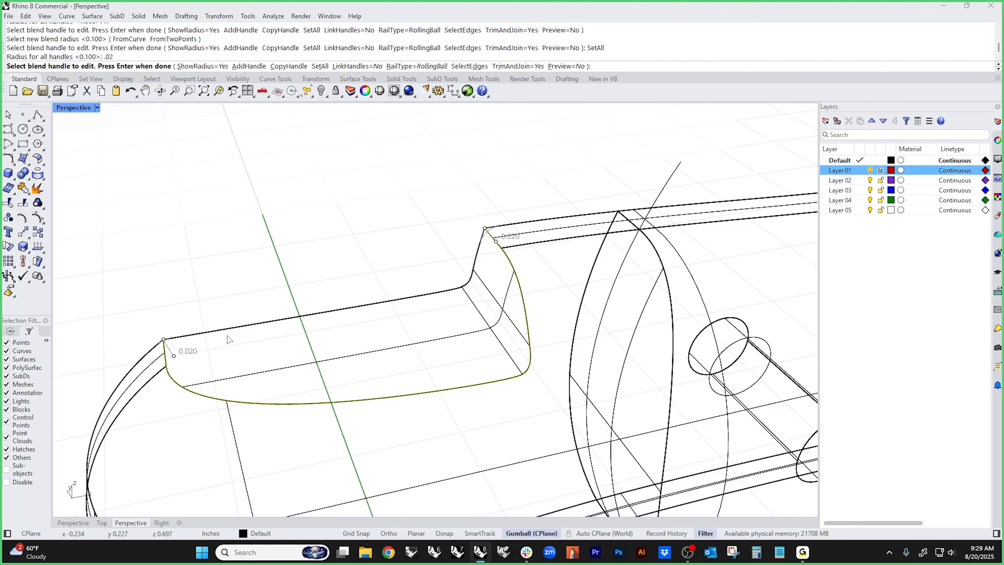
{"action": "right_click_drag", "start_coordinate": [236, 331], "coordinate": [271, 316], "text": "shift"}
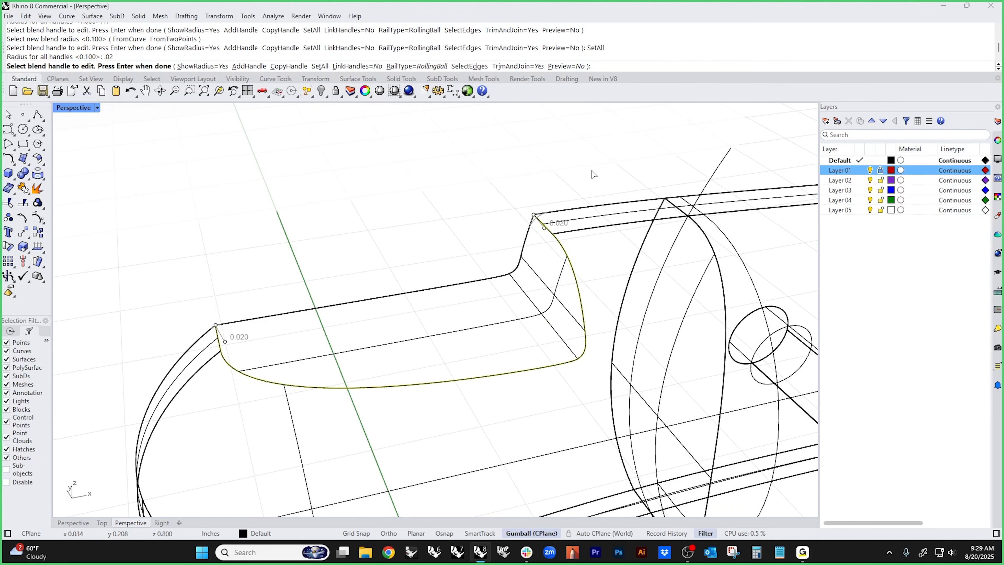
{"action": "left_click", "coordinate": [564, 66]}
{"action": "mouse_move", "coordinate": [367, 251]}
{"action": "right_mouse_down"}
{"action": "mouse_move", "coordinate": [403, 246]}
{"action": "mouse_move", "coordinate": [352, 245]}
{"action": "right_mouse_up"}
{"action": "scroll", "coordinate": [504, 273], "scroll_direction": "up", "scroll_amount": 3}
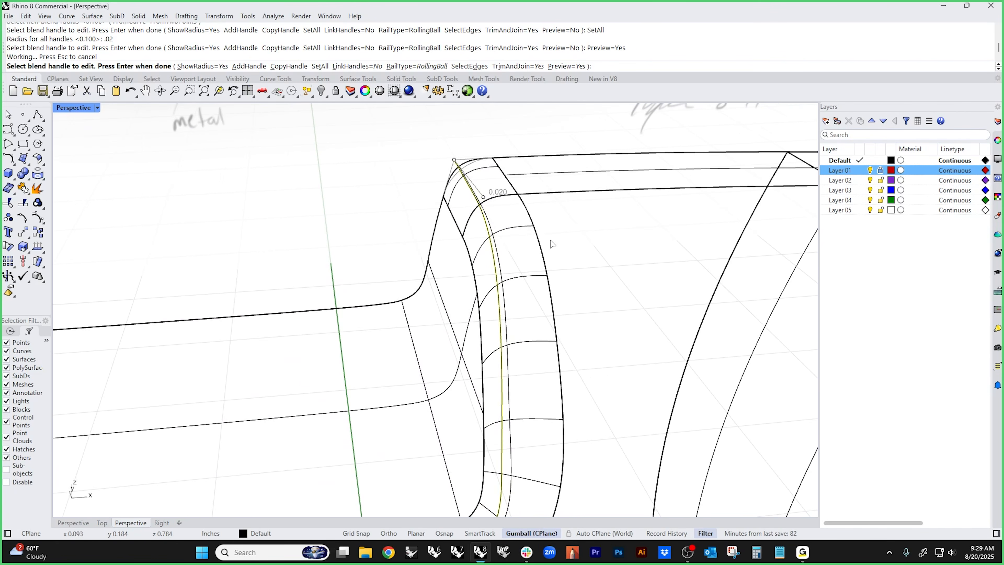
- Reduce the blend radius at the notch's upper corner to about 0.015 and finish the edge blend
{"action": "left_click", "coordinate": [485, 200]}
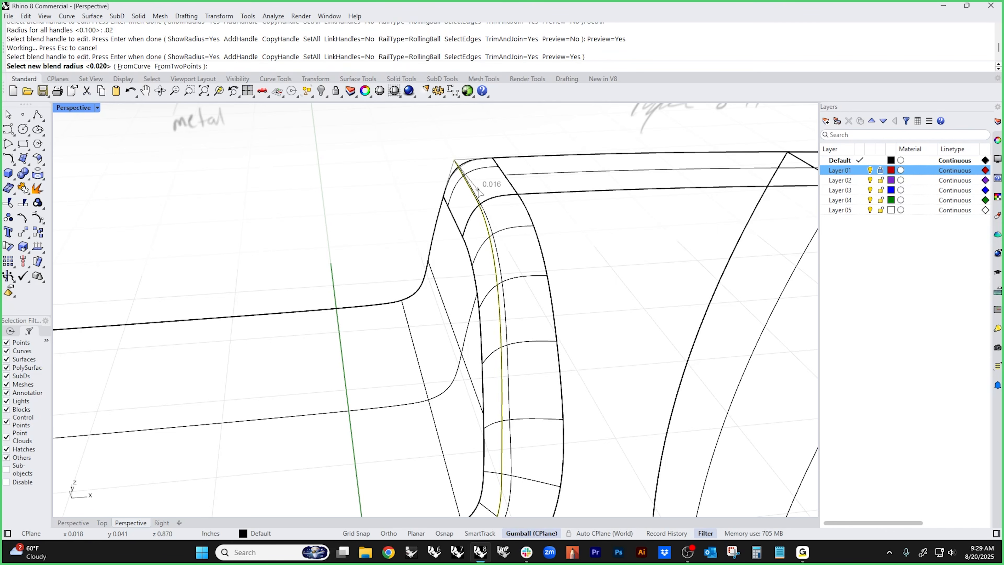
{"action": "left_click", "coordinate": [477, 190]}
{"action": "scroll", "coordinate": [393, 200], "scroll_direction": "down", "scroll_amount": 5}
{"action": "right_click_drag", "start_coordinate": [392, 200], "coordinate": [370, 234]}
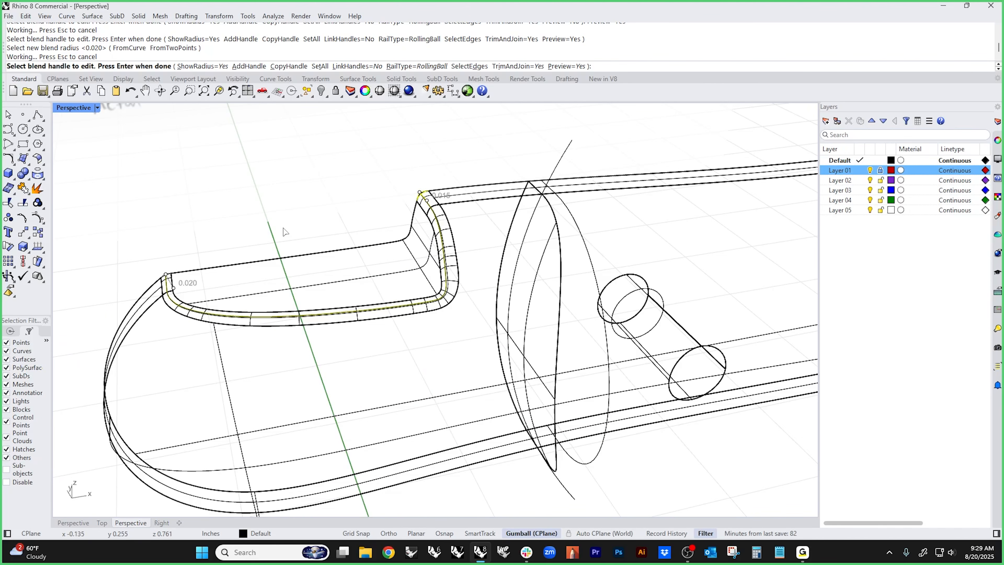
{"action": "key", "text": "Return"}
- Set the perspective view's display mode to Rendered with the whole knife handle in view
{"action": "scroll", "coordinate": [289, 220], "scroll_direction": "down", "scroll_amount": 8}
{"action": "right_click_drag", "start_coordinate": [289, 222], "coordinate": [307, 300]}
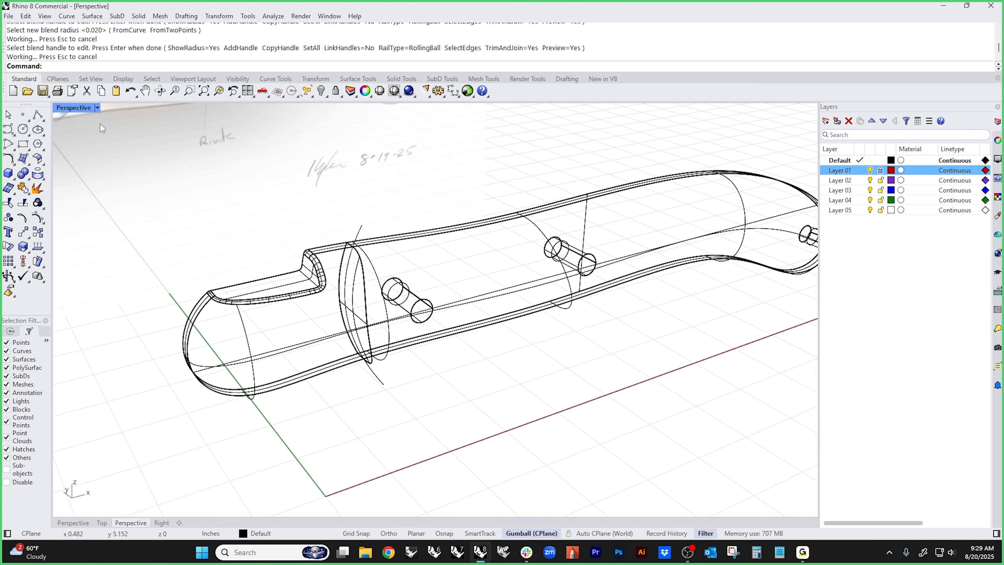
{"action": "left_click", "coordinate": [74, 111]}
{"action": "left_click", "coordinate": [119, 150]}
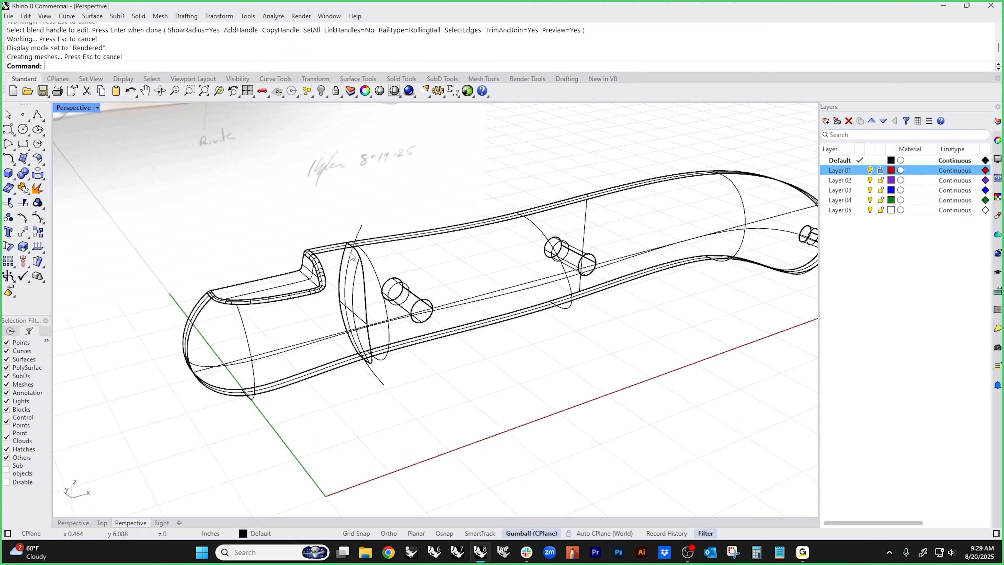
{"action": "mouse_move", "coordinate": [505, 348]}
{"action": "right_mouse_down"}
{"action": "mouse_move", "coordinate": [460, 345]}
{"action": "mouse_move", "coordinate": [562, 351]}
{"action": "mouse_move", "coordinate": [556, 374]}
{"action": "mouse_move", "coordinate": [525, 388]}
{"action": "right_mouse_up"}
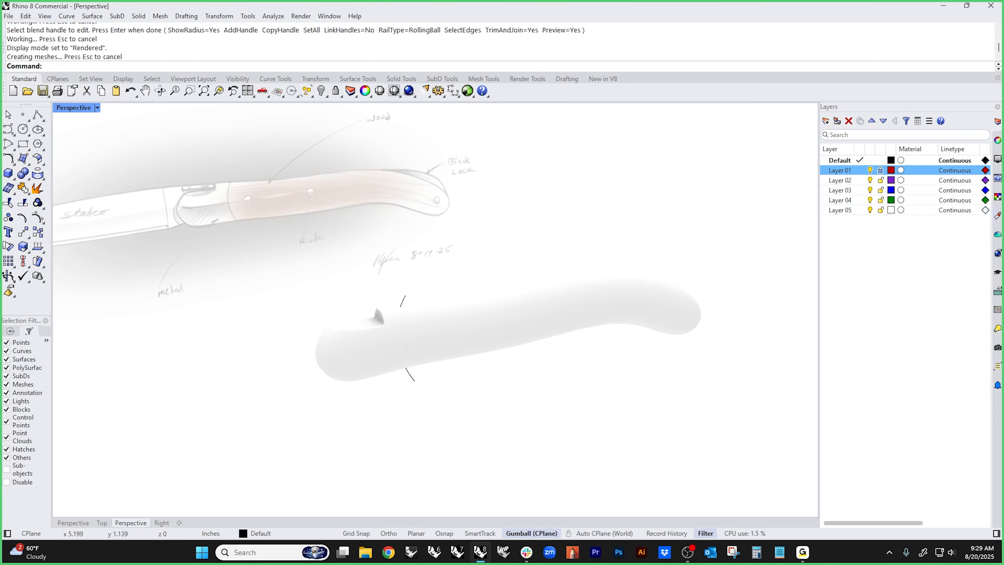
- Import the Walnut dark material from the Wood > Walnut folder of the material library
{"action": "left_click", "coordinate": [998, 216]}
{"action": "left_click", "coordinate": [827, 121]}
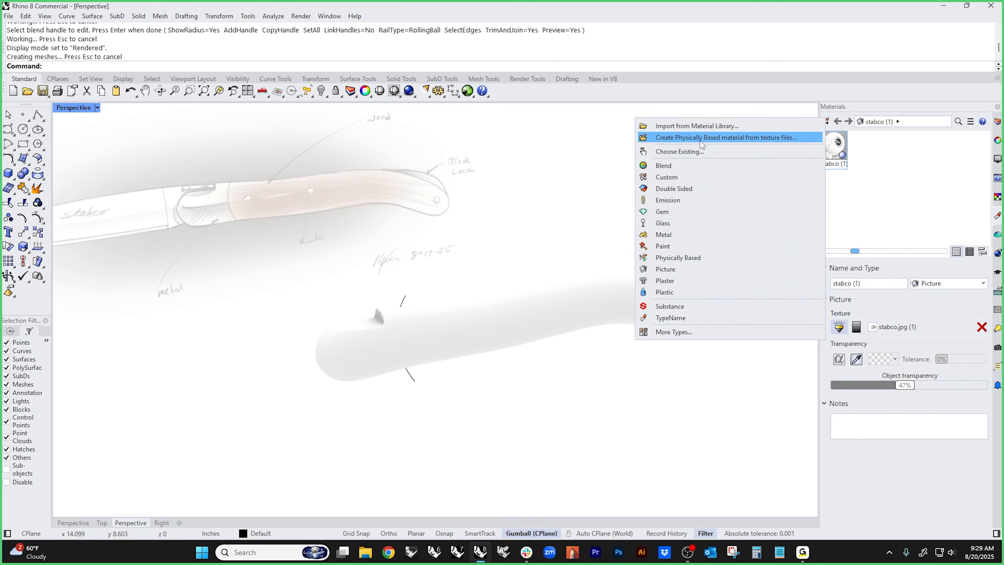
{"action": "left_click", "coordinate": [709, 125]}
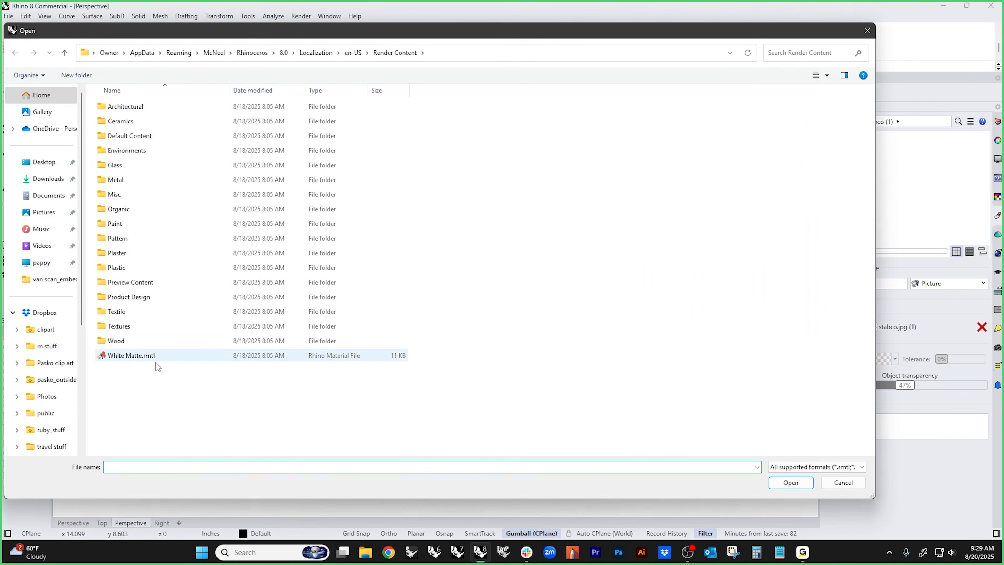
{"action": "double_click", "coordinate": [115, 340]}
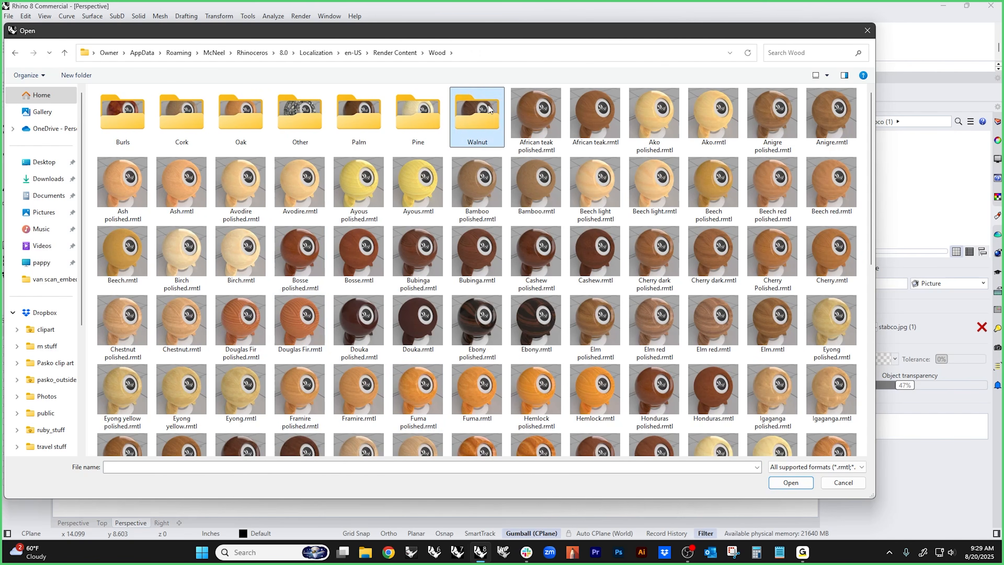
{"action": "double_click", "coordinate": [477, 115]}
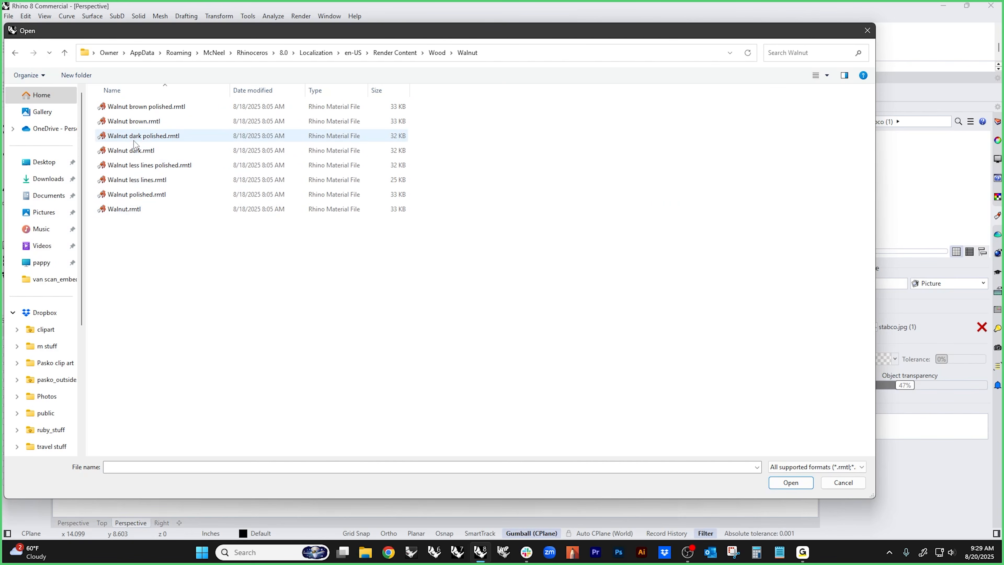
{"action": "double_click", "coordinate": [131, 151]}
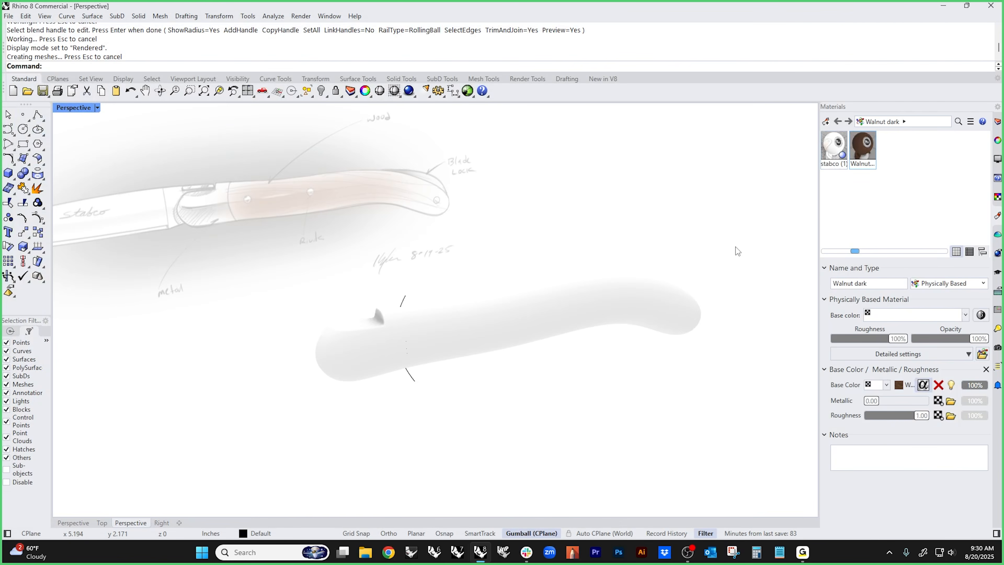
- Apply the Walnut dark material to the rear grip section of the handle
{"action": "left_click_drag", "start_coordinate": [866, 142], "coordinate": [587, 311]}
{"action": "right_click_drag", "start_coordinate": [573, 227], "coordinate": [628, 266]}
{"action": "left_click", "coordinate": [687, 418]}
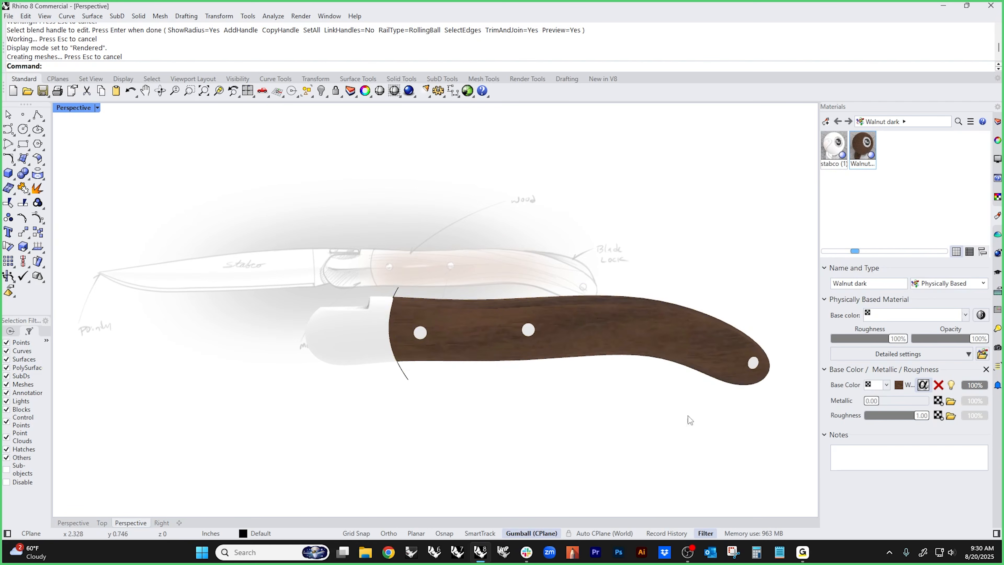
- Open the walnut grip's texture mapping properties and apply the automatic fix for its WCS/OCS textures
{"action": "right_click_drag", "start_coordinate": [689, 420], "coordinate": [529, 390]}
{"action": "scroll", "coordinate": [318, 317], "scroll_direction": "up", "scroll_amount": 5}
{"action": "mouse_move", "coordinate": [318, 316]}
{"action": "right_mouse_down"}
{"action": "mouse_move", "coordinate": [372, 338]}
{"action": "mouse_move", "coordinate": [251, 335]}
{"action": "mouse_move", "coordinate": [342, 356]}
{"action": "right_mouse_up"}
{"action": "scroll", "coordinate": [298, 325], "scroll_direction": "down", "scroll_amount": 3}
{"action": "left_click", "coordinate": [342, 355]}
{"action": "right_click_drag", "start_coordinate": [464, 410], "coordinate": [508, 399]}
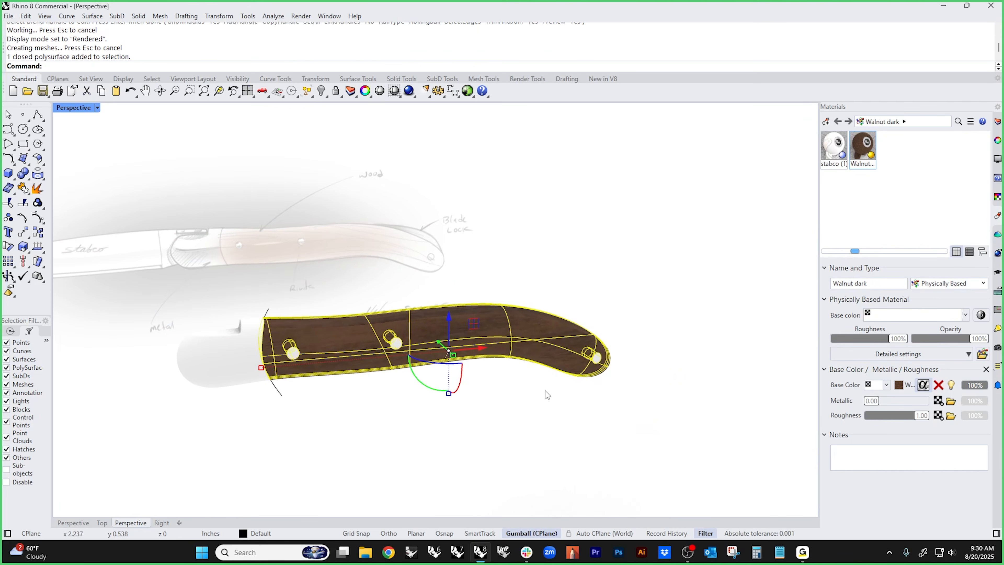
{"action": "left_click", "coordinate": [582, 397]}
{"action": "left_click", "coordinate": [474, 327]}
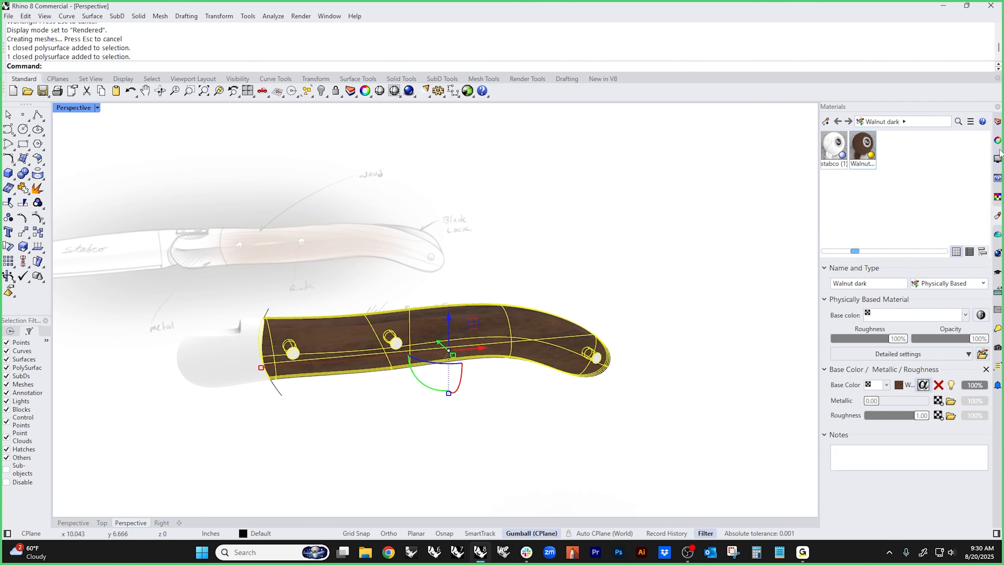
{"action": "left_click", "coordinate": [997, 141]}
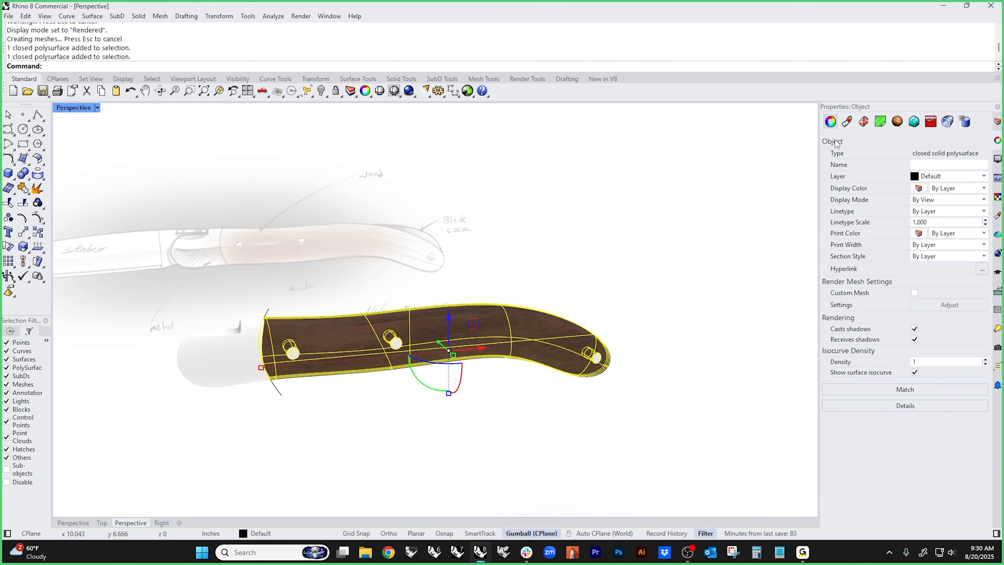
{"action": "left_click", "coordinate": [864, 121]}
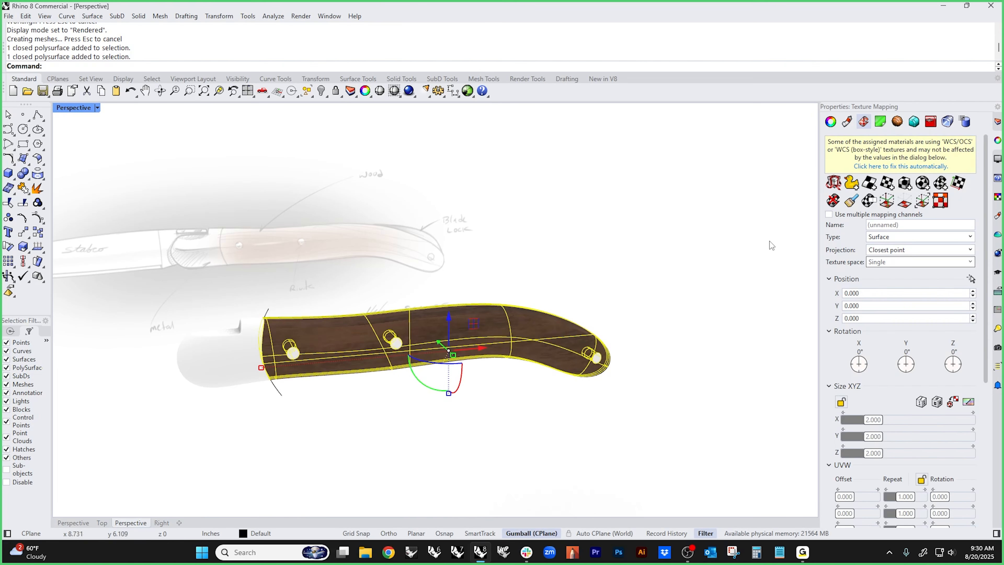
{"action": "mouse_move", "coordinate": [719, 289]}
{"action": "right_mouse_down"}
{"action": "mouse_move", "coordinate": [493, 433]}
{"action": "mouse_move", "coordinate": [451, 429]}
{"action": "right_mouse_up"}
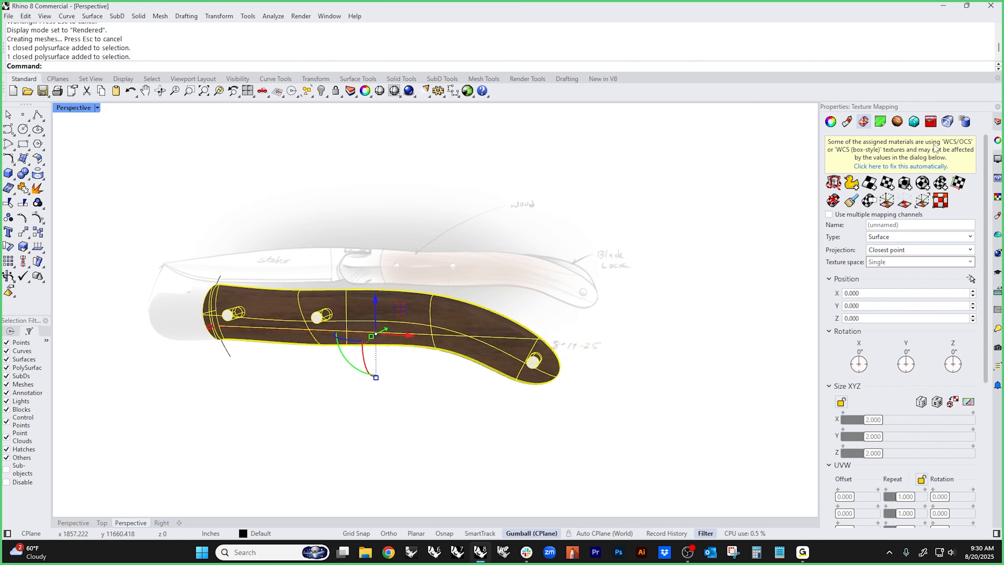
{"action": "left_click", "coordinate": [915, 166]}
- Examine the wood grain on the handle's grip from several angles and distances
{"action": "right_click_drag", "start_coordinate": [596, 375], "coordinate": [638, 367]}
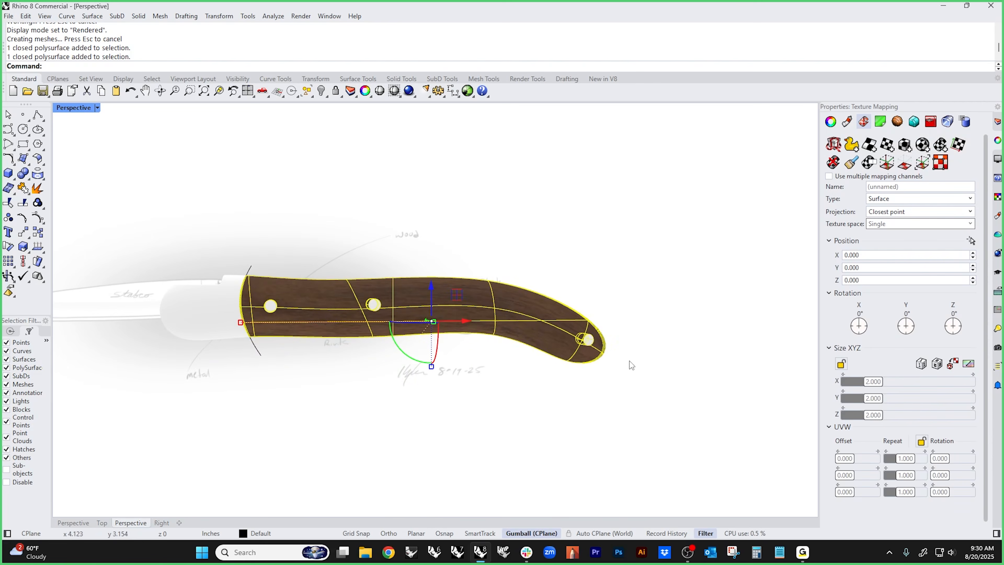
{"action": "scroll", "coordinate": [239, 336], "scroll_direction": "up", "scroll_amount": 5}
{"action": "right_click_drag", "start_coordinate": [423, 369], "coordinate": [392, 366]}
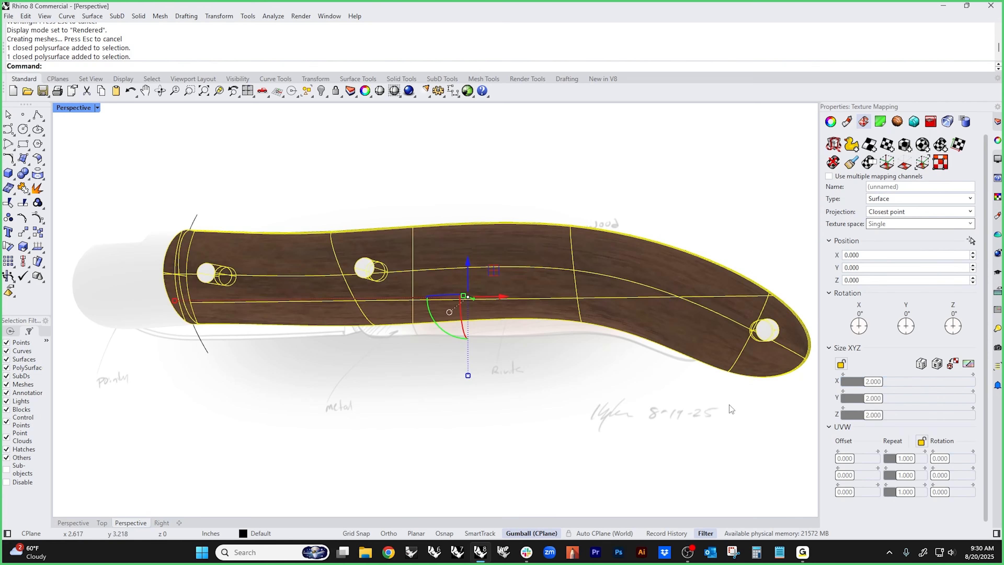
{"action": "right_click_drag", "start_coordinate": [599, 396], "coordinate": [616, 386]}
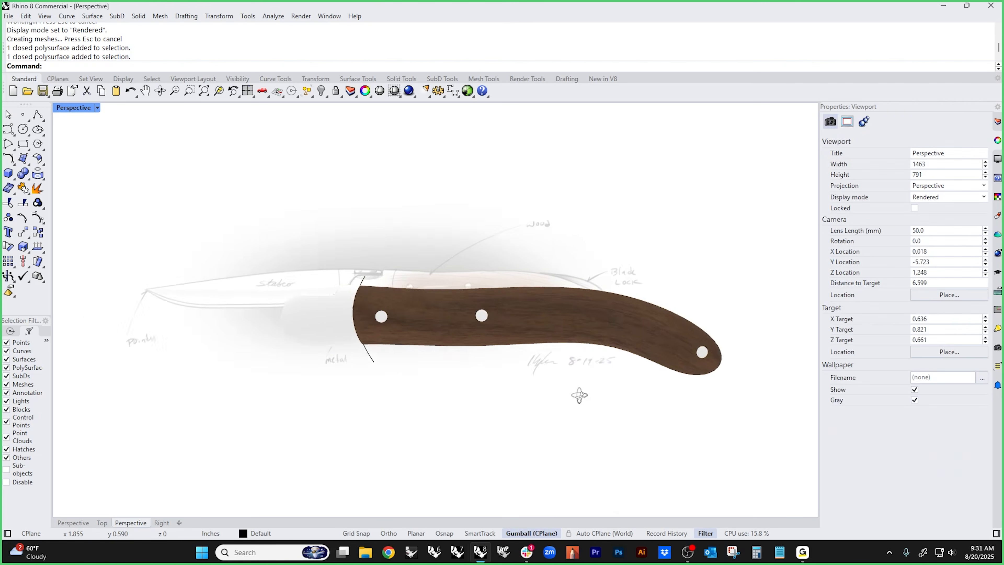
{"action": "left_click", "coordinate": [566, 329]}
{"action": "left_click", "coordinate": [586, 410]}
{"action": "scroll", "coordinate": [414, 306], "scroll_direction": "up", "scroll_amount": 6}
{"action": "scroll", "coordinate": [397, 337], "scroll_direction": "down", "scroll_amount": 6}
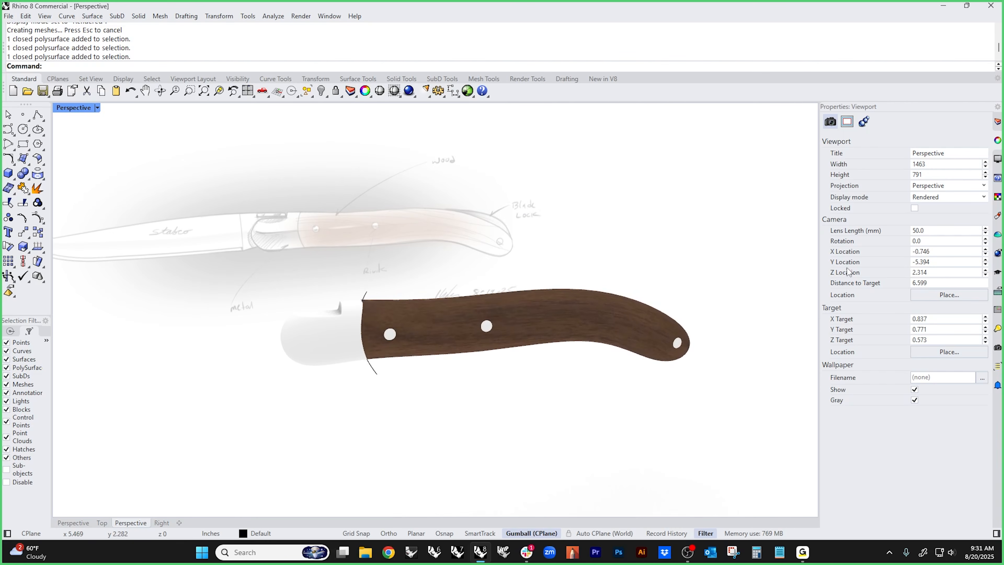
- Create a new Metal material alongside the Walnut dark material
{"action": "left_click", "coordinate": [998, 216]}
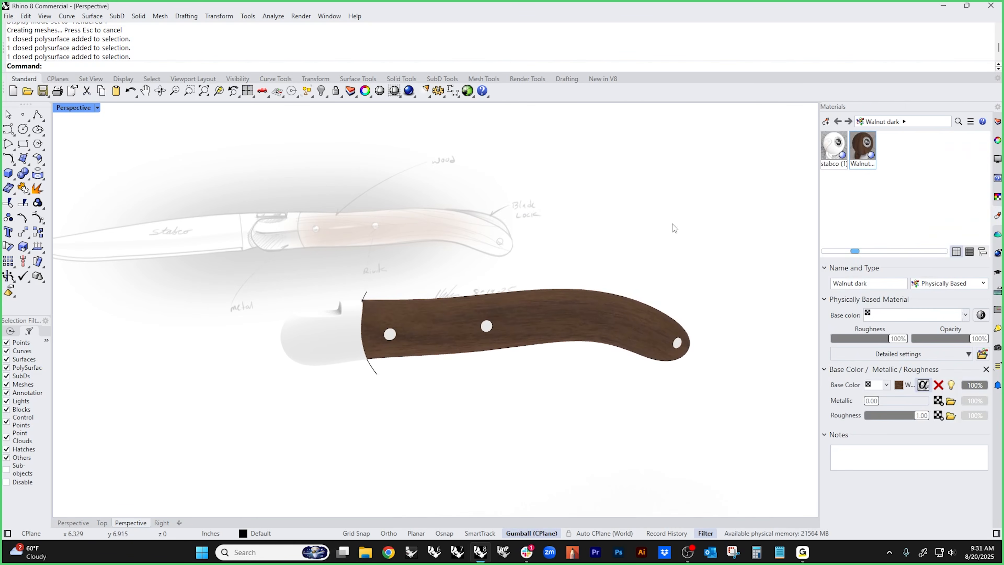
{"action": "left_click", "coordinate": [827, 123]}
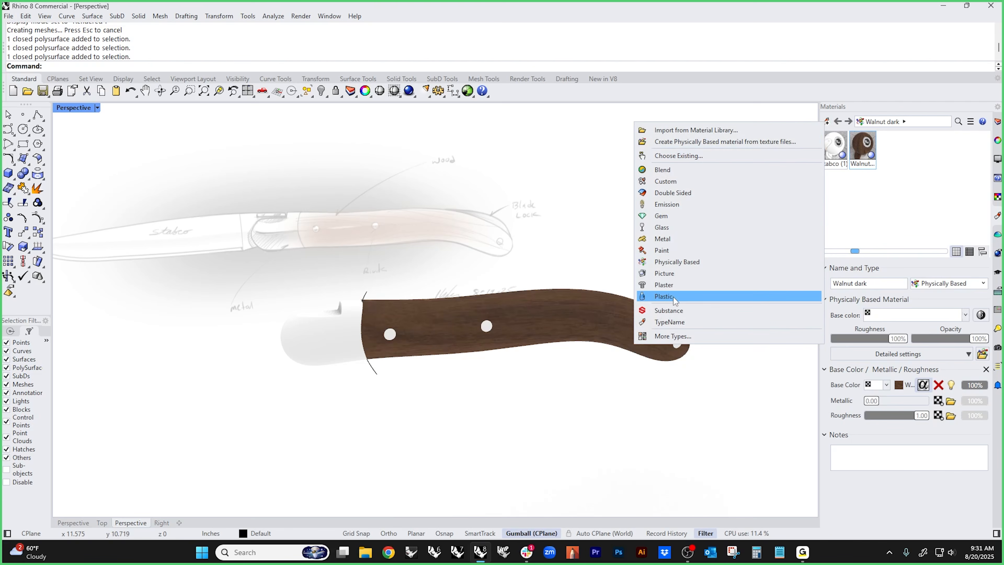
{"action": "left_click", "coordinate": [684, 242]}
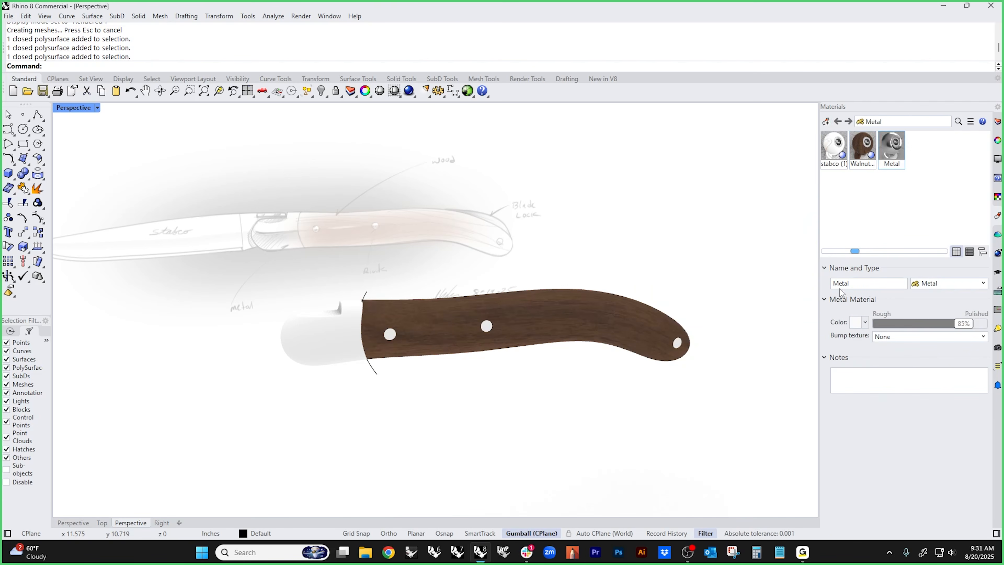
{"action": "left_click", "coordinate": [345, 336]}
{"action": "right_click_drag", "start_coordinate": [423, 411], "coordinate": [433, 317]}
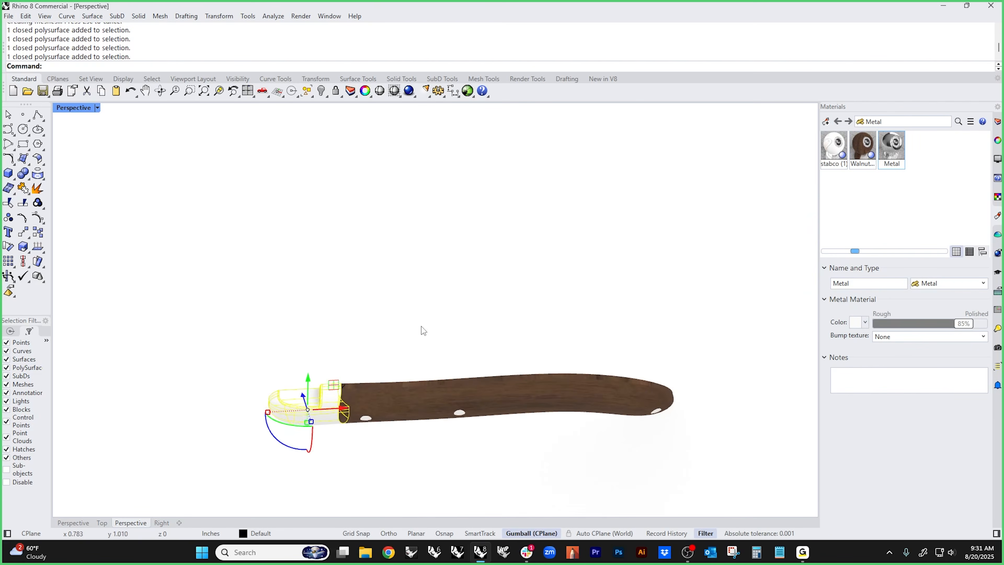
{"action": "scroll", "coordinate": [350, 394], "scroll_direction": "up", "scroll_amount": 7}
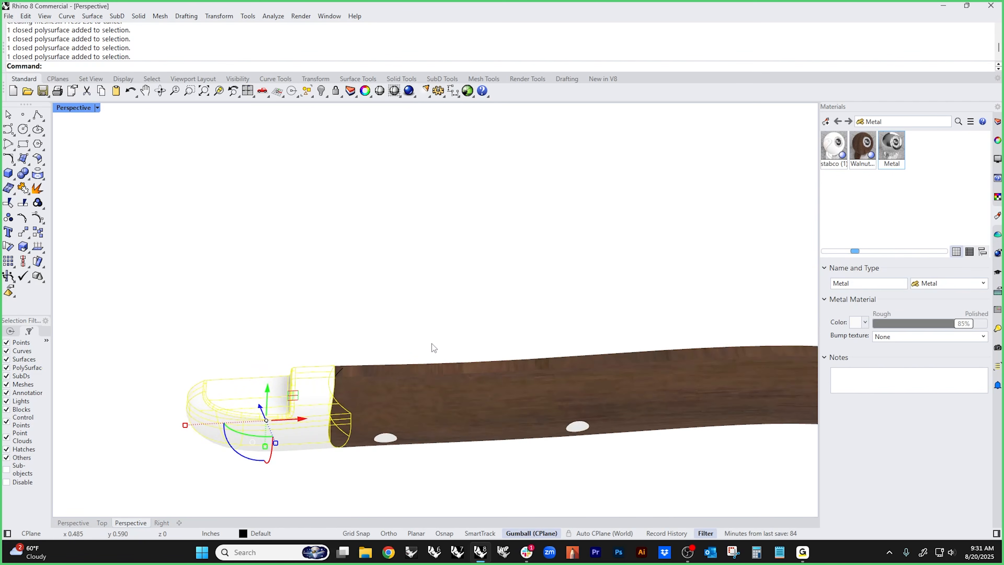
{"action": "left_click_drag", "start_coordinate": [445, 342], "coordinate": [424, 369], "text": "shift"}
{"action": "left_click", "coordinate": [441, 327]}
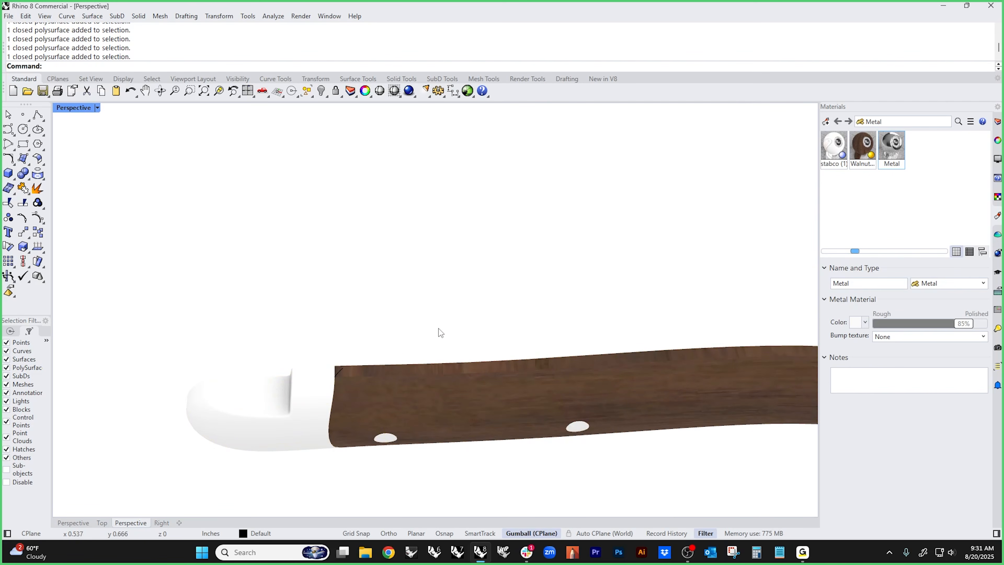
- Assign the Metal material to the handle's front section, the grip's upper edge surfaces and the three rivets
{"action": "right_click_drag", "start_coordinate": [479, 334], "coordinate": [477, 355]}
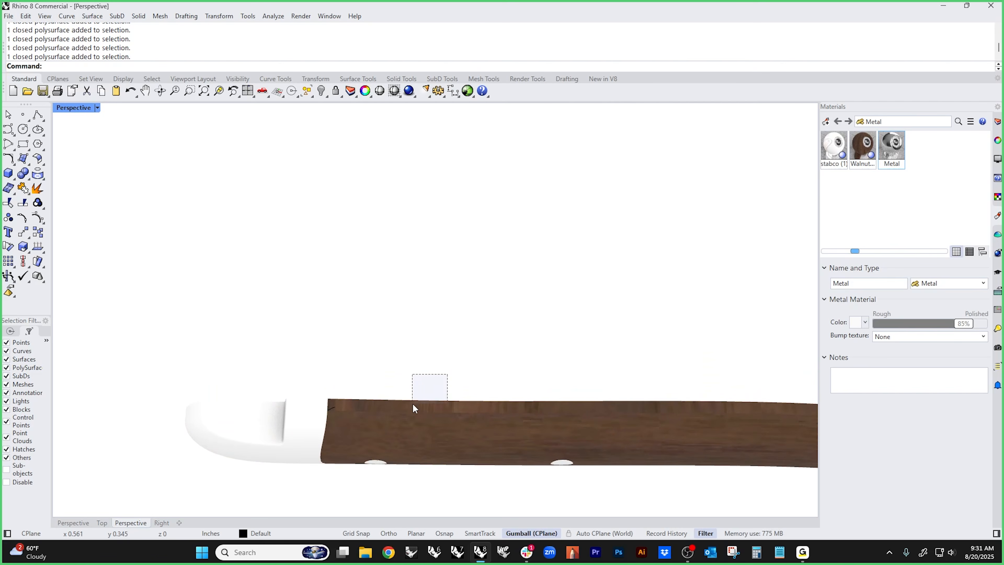
{"action": "left_click_drag", "start_coordinate": [411, 405], "coordinate": [408, 402], "text": "ctrl+shift"}
{"action": "left_click", "coordinate": [291, 407], "text": "shift"}
{"action": "right_click_drag", "start_coordinate": [386, 354], "coordinate": [389, 373]}
{"action": "right_click_drag", "start_coordinate": [389, 374], "coordinate": [395, 234], "text": "shift"}
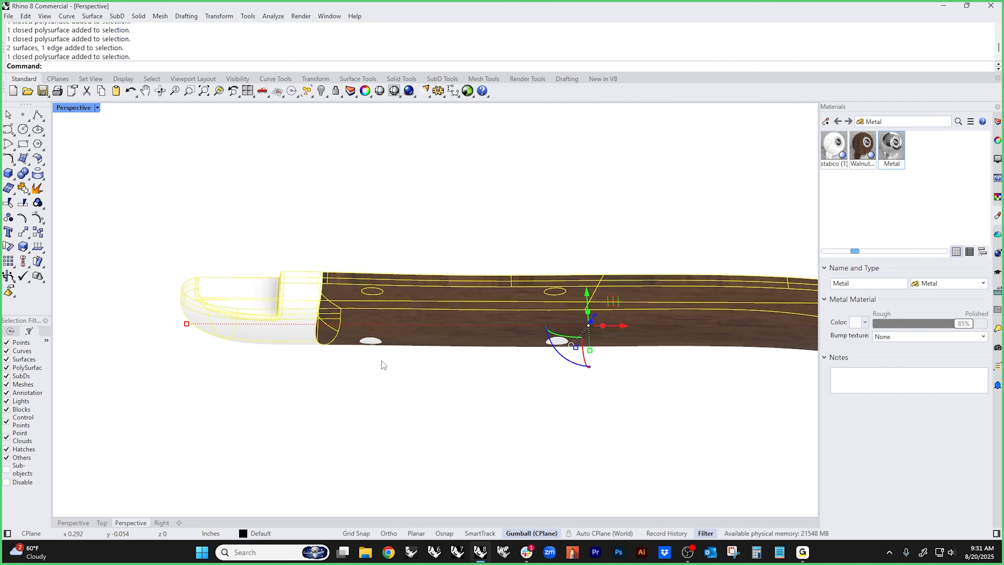
{"action": "left_click", "coordinate": [373, 343], "text": "shift"}
{"action": "scroll", "coordinate": [565, 347], "scroll_direction": "up", "scroll_amount": 9}
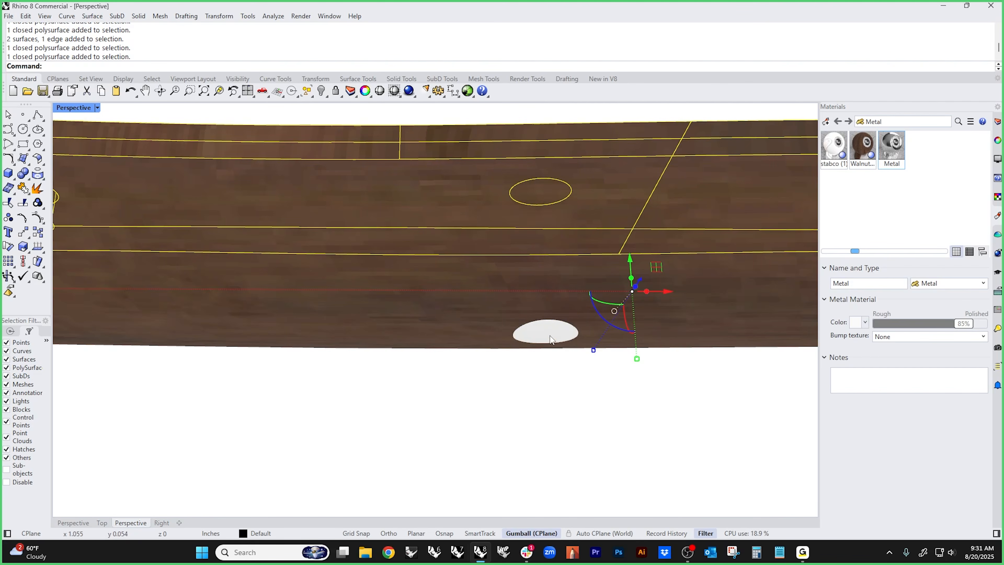
{"action": "left_click", "coordinate": [549, 335], "text": "shift"}
{"action": "scroll", "coordinate": [522, 332], "scroll_direction": "down", "scroll_amount": 13}
{"action": "scroll", "coordinate": [786, 337], "scroll_direction": "up", "scroll_amount": 10}
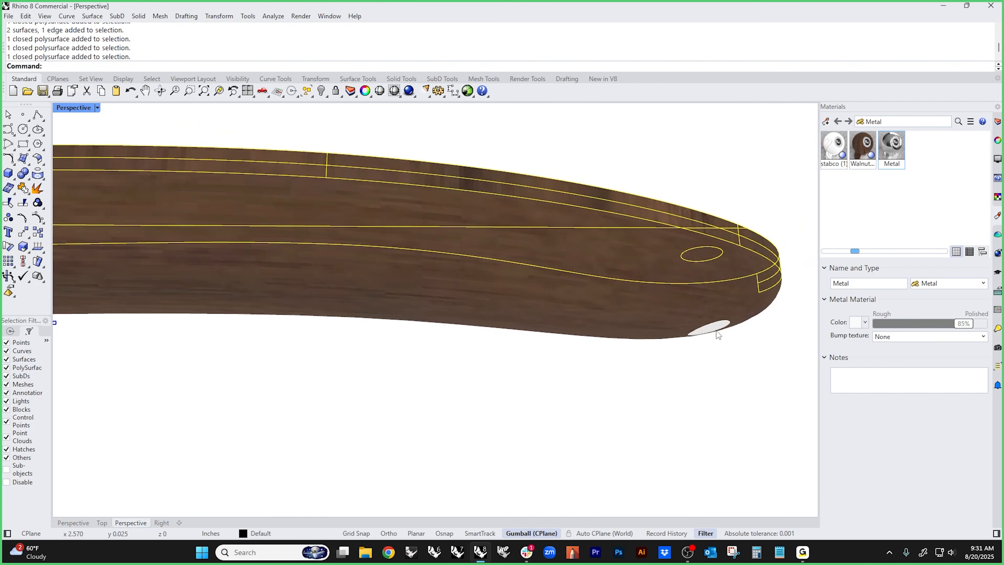
{"action": "scroll", "coordinate": [718, 335], "scroll_direction": "up", "scroll_amount": 3}
{"action": "left_click", "coordinate": [702, 328], "text": "shift"}
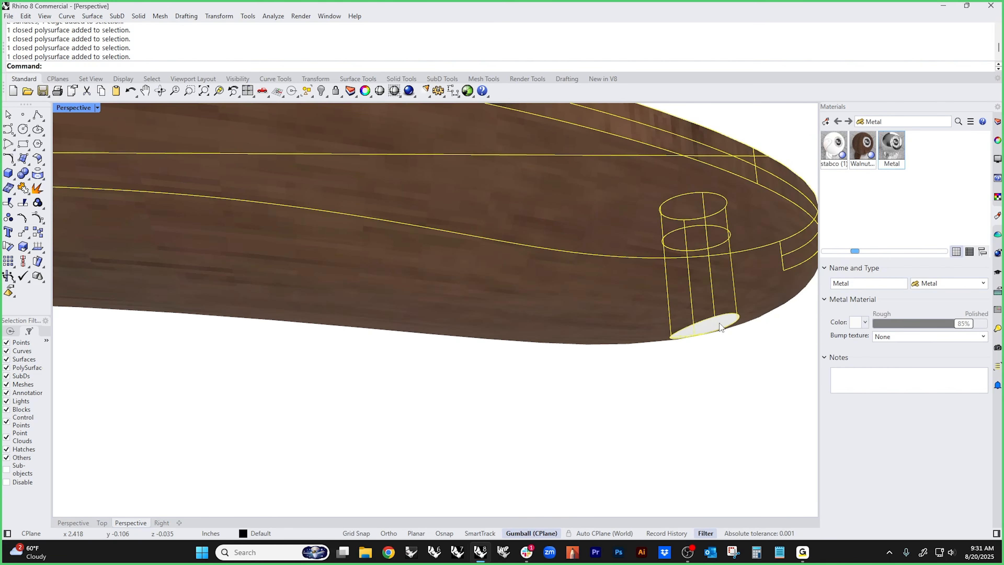
{"action": "right_click", "coordinate": [891, 148]}
{"action": "left_click", "coordinate": [804, 143]}
- Assign the Metal material to the narrow surface along the grip's underside and bring the whole handle back into view
{"action": "scroll", "coordinate": [614, 359], "scroll_direction": "down", "scroll_amount": 10}
{"action": "right_click_drag", "start_coordinate": [614, 358], "coordinate": [498, 256]}
{"action": "scroll", "coordinate": [519, 184], "scroll_direction": "up", "scroll_amount": 4}
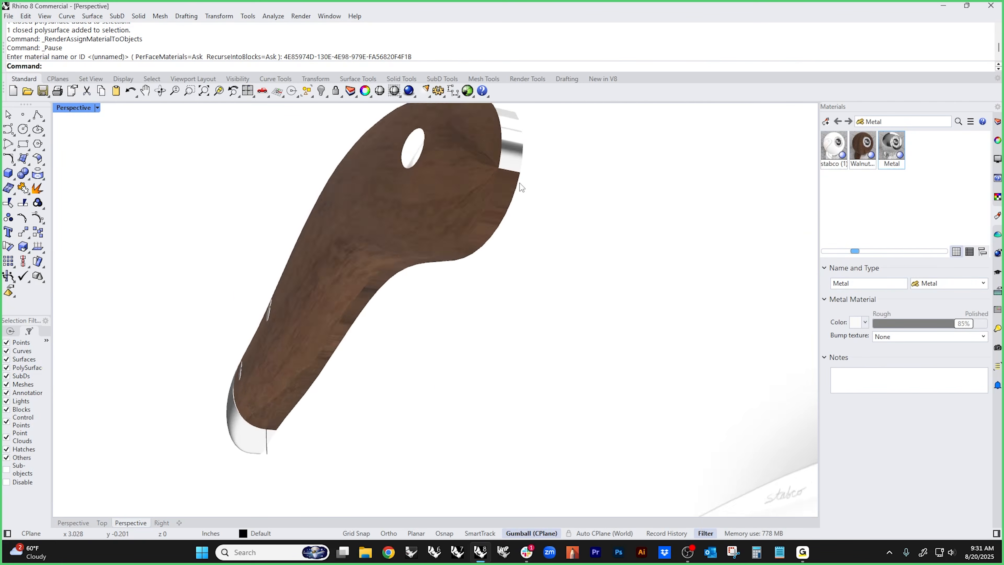
{"action": "left_click", "coordinate": [502, 196]}
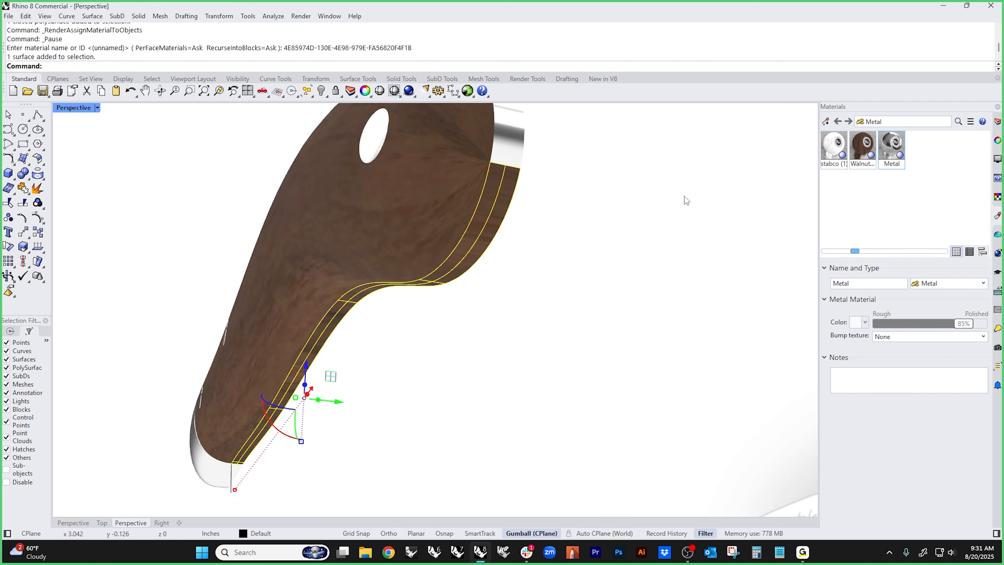
{"action": "right_click", "coordinate": [895, 149]}
{"action": "left_click", "coordinate": [804, 138]}
{"action": "left_click", "coordinate": [602, 283]}
{"action": "scroll", "coordinate": [601, 283], "scroll_direction": "down", "scroll_amount": 8}
{"action": "right_click_drag", "start_coordinate": [593, 293], "coordinate": [708, 399]}
{"action": "scroll", "coordinate": [708, 399], "scroll_direction": "up", "scroll_amount": 5}
{"action": "mouse_move", "coordinate": [526, 370]}
{"action": "right_mouse_down"}
{"action": "mouse_move", "coordinate": [613, 367]}
{"action": "mouse_move", "coordinate": [590, 395]}
{"action": "mouse_move", "coordinate": [569, 363]}
{"action": "mouse_move", "coordinate": [498, 354]}
{"action": "mouse_move", "coordinate": [394, 375]}
{"action": "mouse_move", "coordinate": [655, 374]}
{"action": "mouse_move", "coordinate": [464, 377]}
{"action": "mouse_move", "coordinate": [376, 364]}
{"action": "mouse_move", "coordinate": [388, 361]}
{"action": "mouse_move", "coordinate": [381, 355]}
{"action": "mouse_move", "coordinate": [533, 368]}
{"action": "mouse_move", "coordinate": [535, 356]}
{"action": "right_mouse_up"}
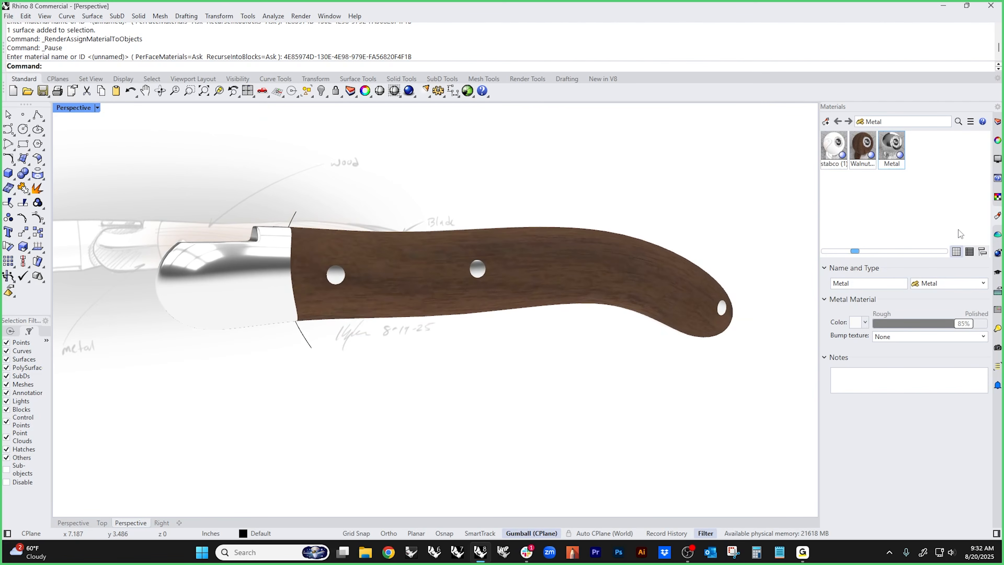
- Import the Rhino8 Automotive Studio environment from the environment library and set it for all environment channels
{"action": "left_click", "coordinate": [998, 234]}
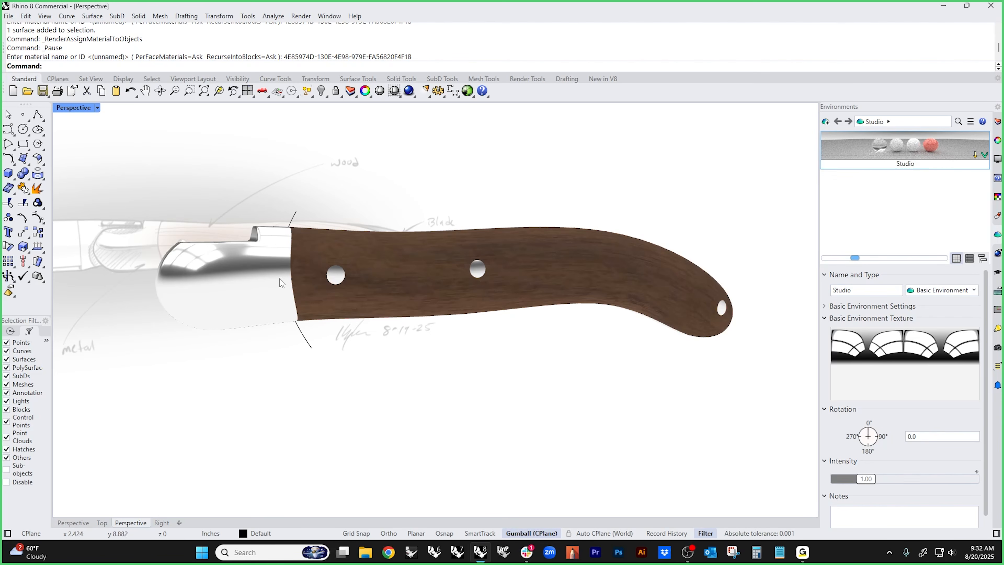
{"action": "mouse_move", "coordinate": [510, 360]}
{"action": "right_mouse_down"}
{"action": "mouse_move", "coordinate": [455, 365]}
{"action": "mouse_move", "coordinate": [460, 336]}
{"action": "mouse_move", "coordinate": [497, 315]}
{"action": "mouse_move", "coordinate": [455, 278]}
{"action": "mouse_move", "coordinate": [355, 329]}
{"action": "mouse_move", "coordinate": [392, 364]}
{"action": "mouse_move", "coordinate": [386, 381]}
{"action": "mouse_move", "coordinate": [365, 375]}
{"action": "mouse_move", "coordinate": [474, 375]}
{"action": "right_mouse_up"}
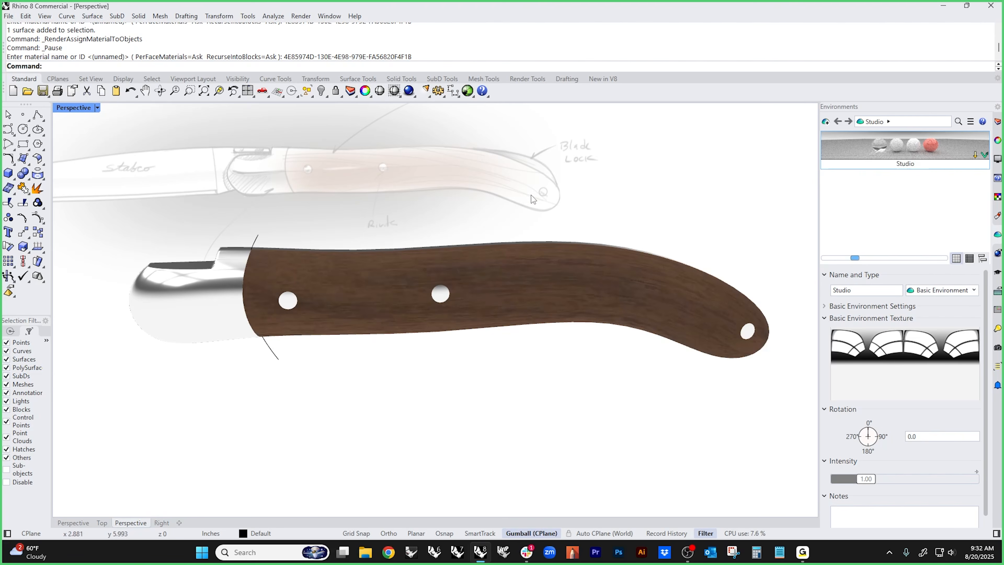
{"action": "left_click", "coordinate": [826, 122]}
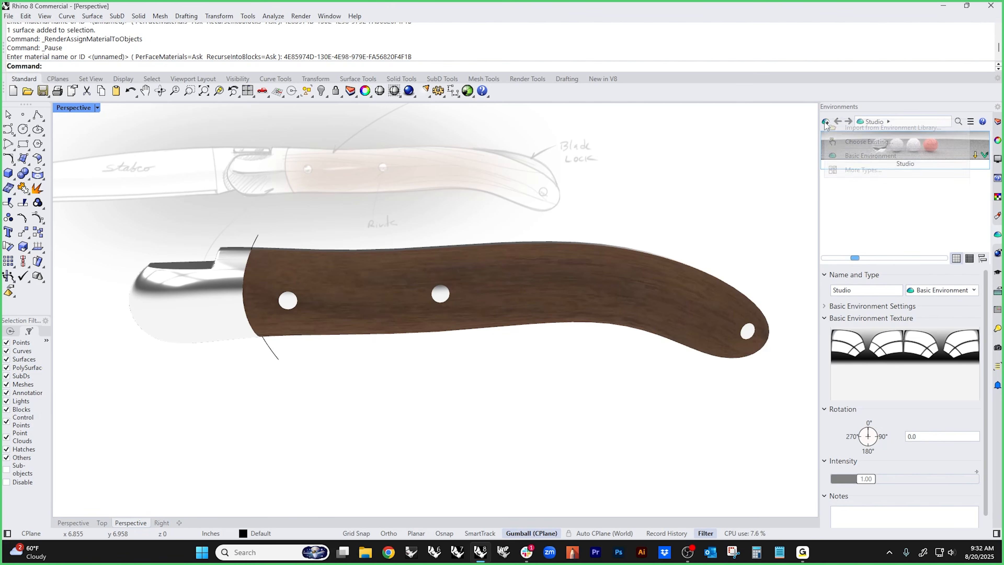
{"action": "left_click", "coordinate": [877, 128]}
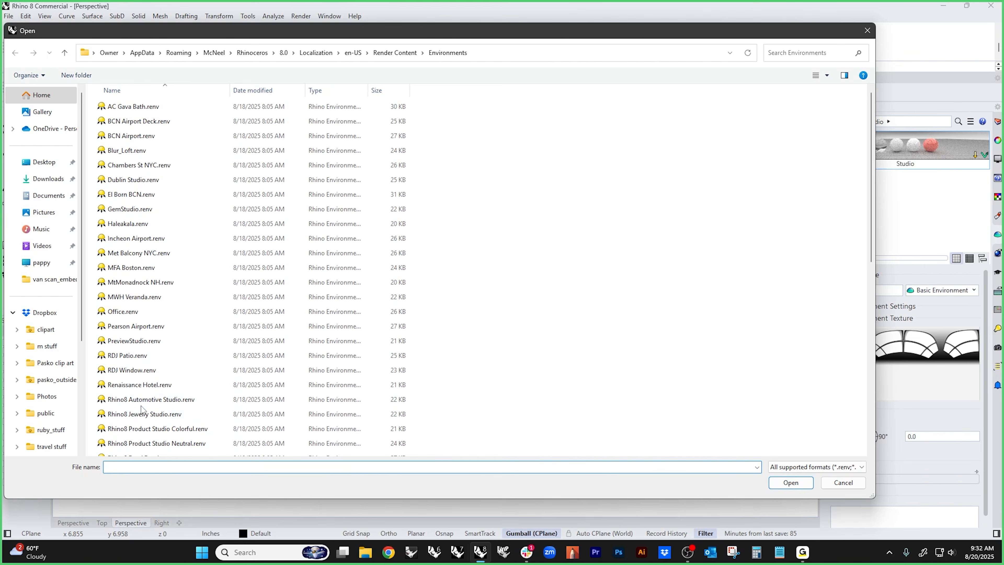
{"action": "double_click", "coordinate": [126, 400]}
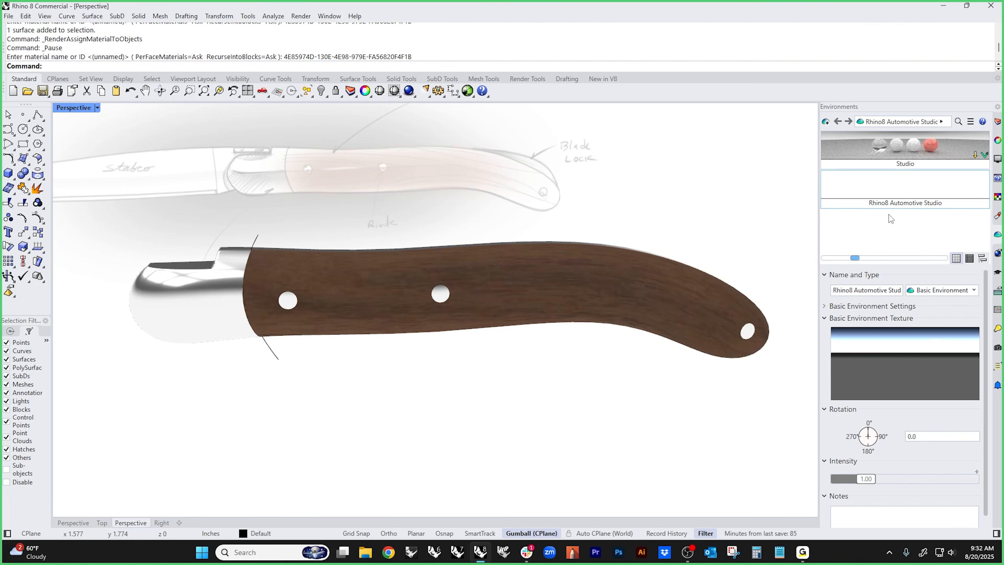
{"action": "right_click", "coordinate": [905, 186]}
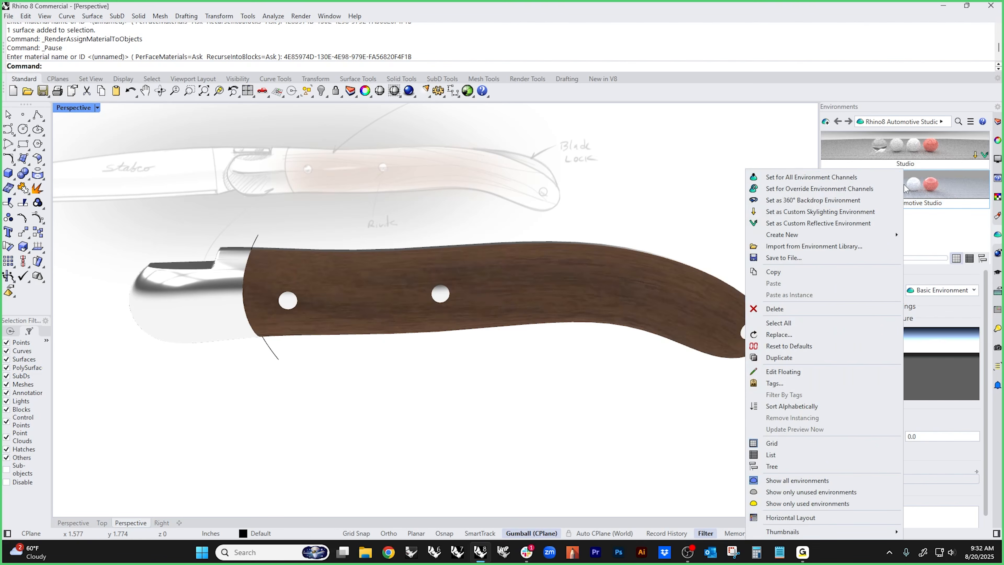
{"action": "left_click", "coordinate": [841, 178]}
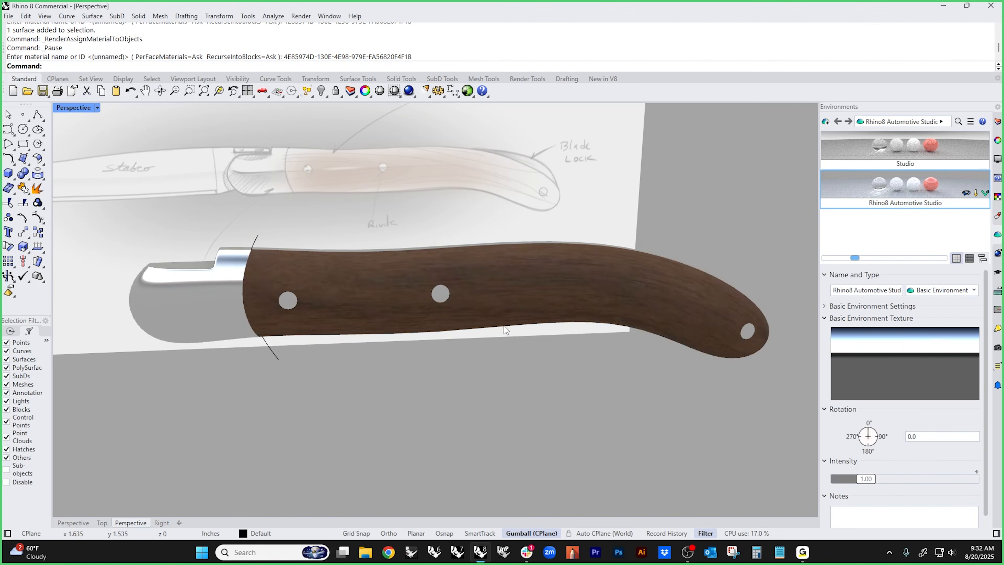
- Open the background image texture of the Rhino8 Automotive Studio environment and set its saturation to 0.34
{"action": "mouse_move", "coordinate": [504, 326]}
{"action": "right_mouse_down"}
{"action": "mouse_move", "coordinate": [476, 373]}
{"action": "mouse_move", "coordinate": [490, 317]}
{"action": "mouse_move", "coordinate": [484, 287]}
{"action": "mouse_move", "coordinate": [442, 345]}
{"action": "mouse_move", "coordinate": [427, 321]}
{"action": "mouse_move", "coordinate": [529, 347]}
{"action": "right_mouse_up"}
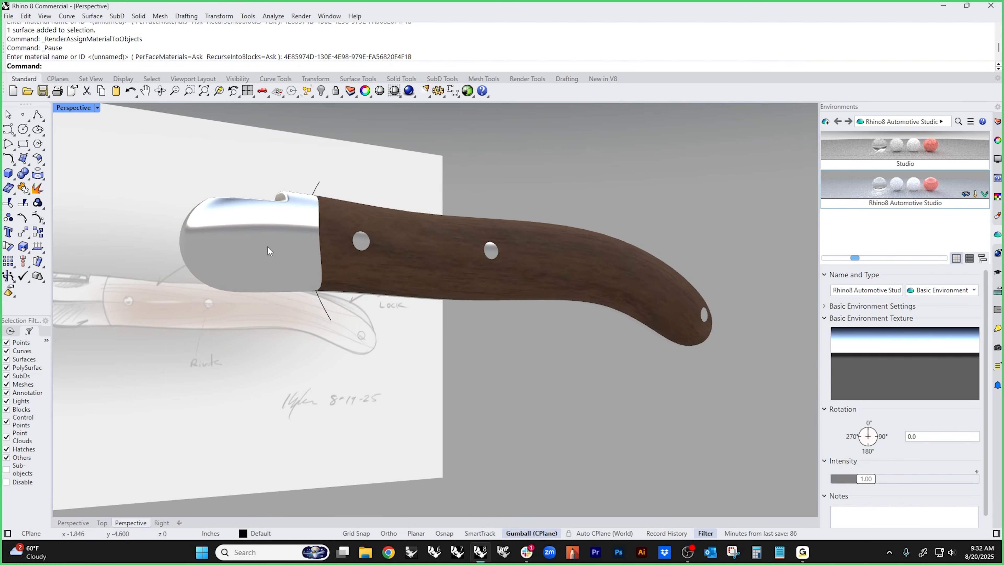
{"action": "right_click_drag", "start_coordinate": [250, 201], "coordinate": [288, 232]}
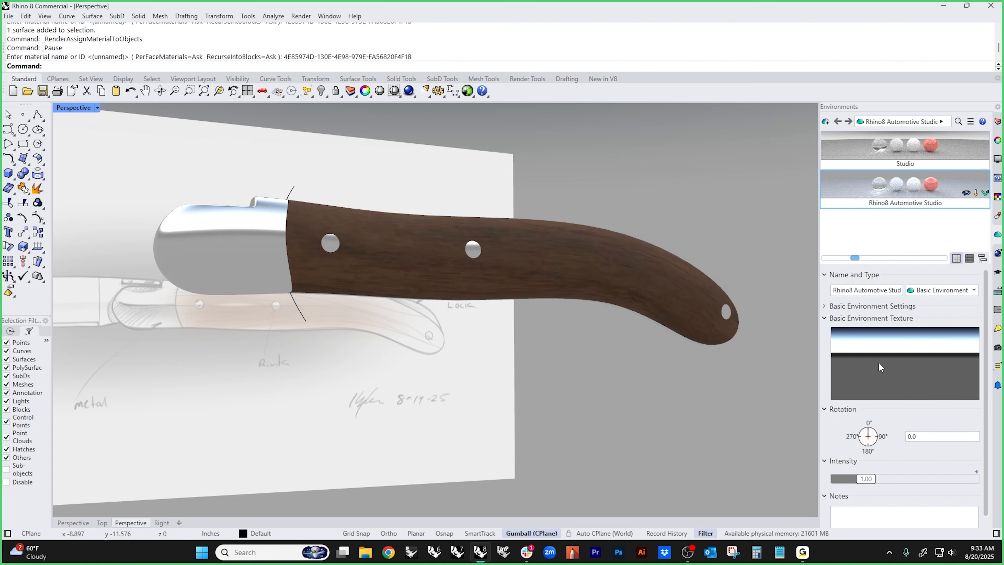
{"action": "left_click", "coordinate": [825, 307]}
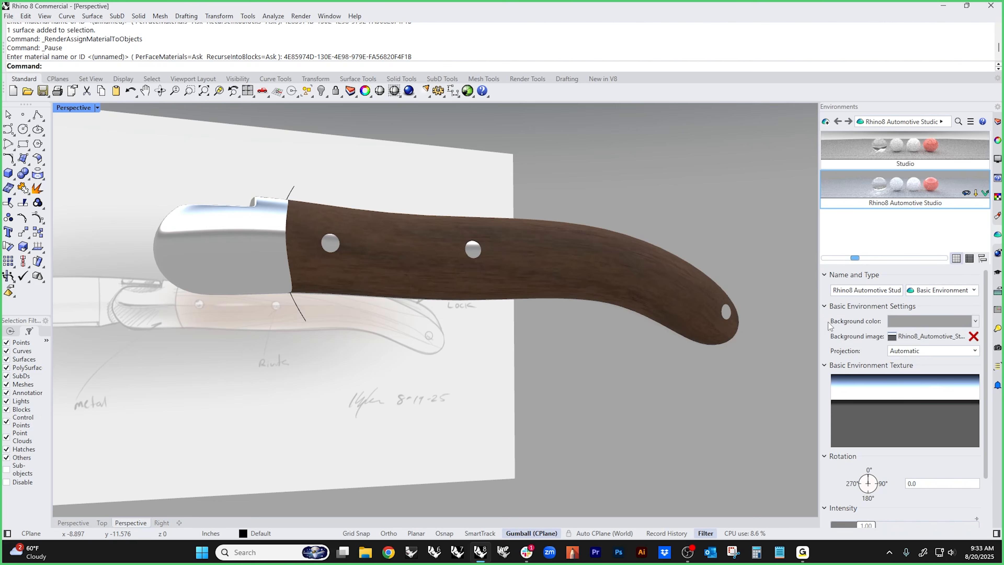
{"action": "left_click", "coordinate": [936, 340]}
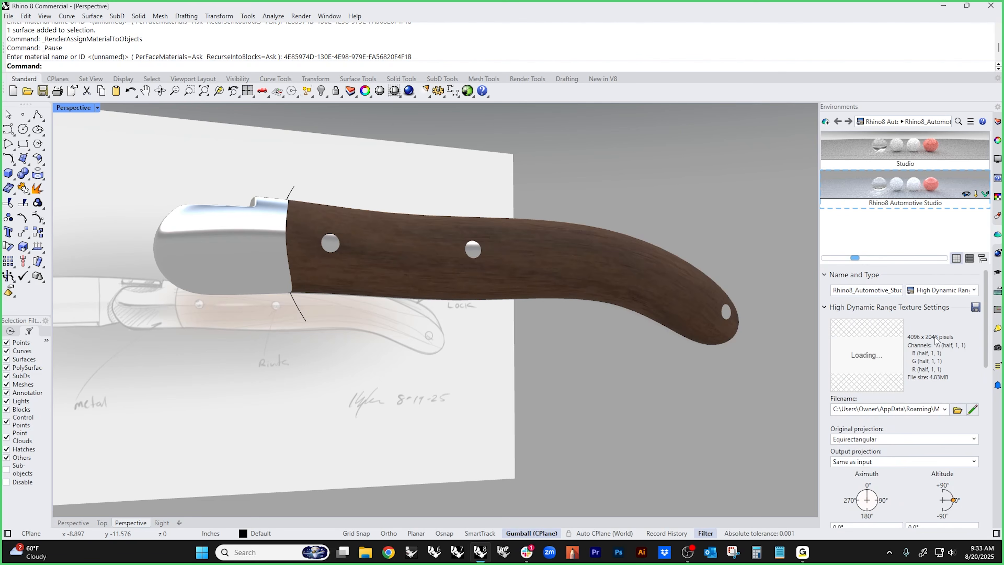
{"action": "scroll", "coordinate": [894, 414], "scroll_direction": "down", "scroll_amount": 5}
{"action": "scroll", "coordinate": [894, 415], "scroll_direction": "down", "scroll_amount": 7}
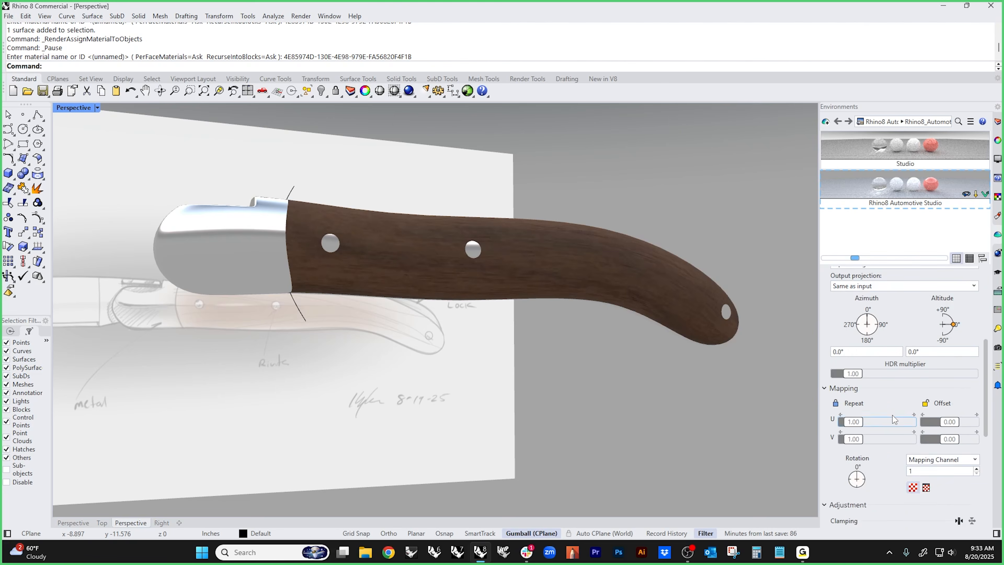
{"action": "left_click_drag", "start_coordinate": [858, 412], "coordinate": [830, 412]}
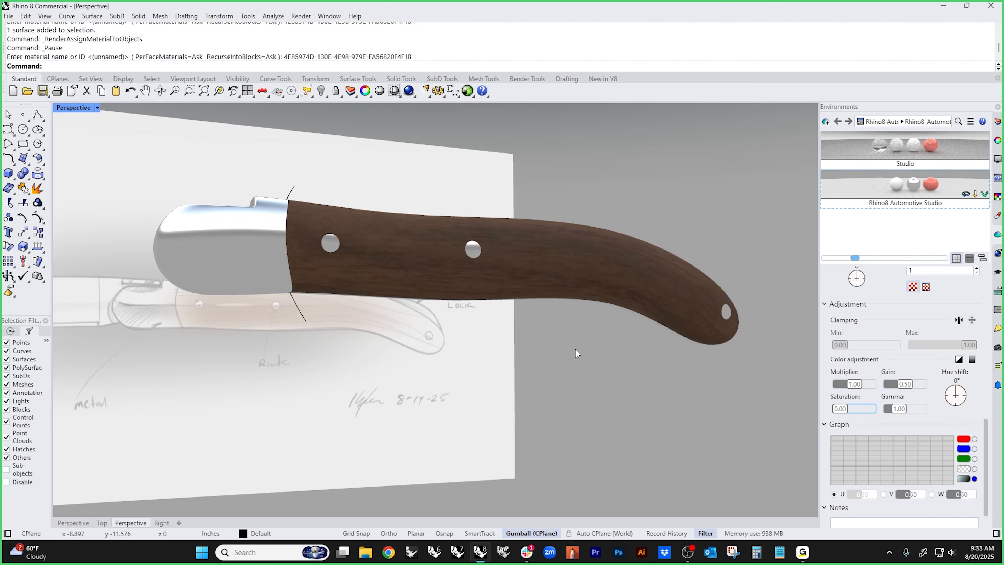
{"action": "right_click_drag", "start_coordinate": [519, 351], "coordinate": [512, 369]}
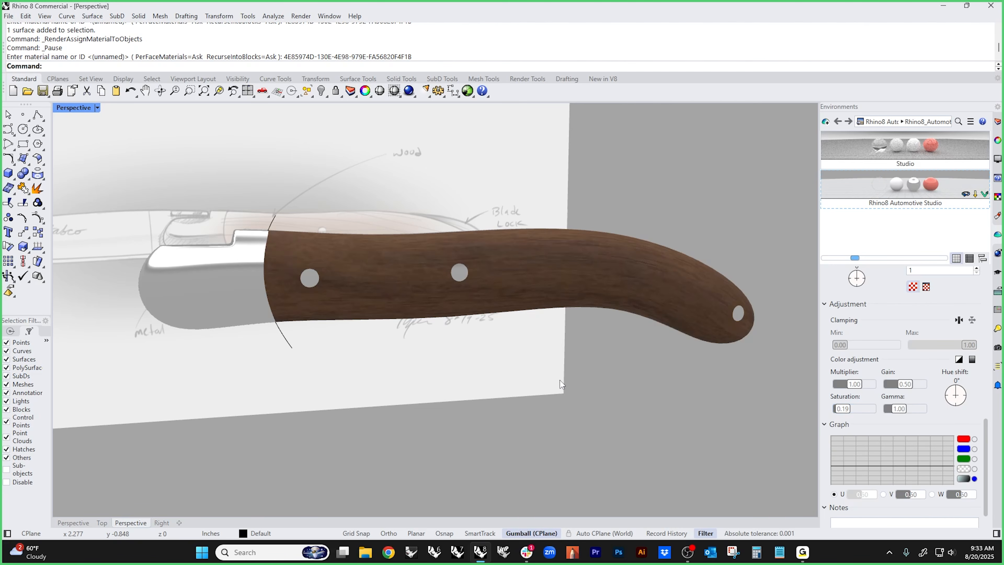
{"action": "mouse_move", "coordinate": [549, 386]}
{"action": "right_mouse_down"}
{"action": "mouse_move", "coordinate": [466, 383]}
{"action": "mouse_move", "coordinate": [558, 382]}
{"action": "right_mouse_up"}
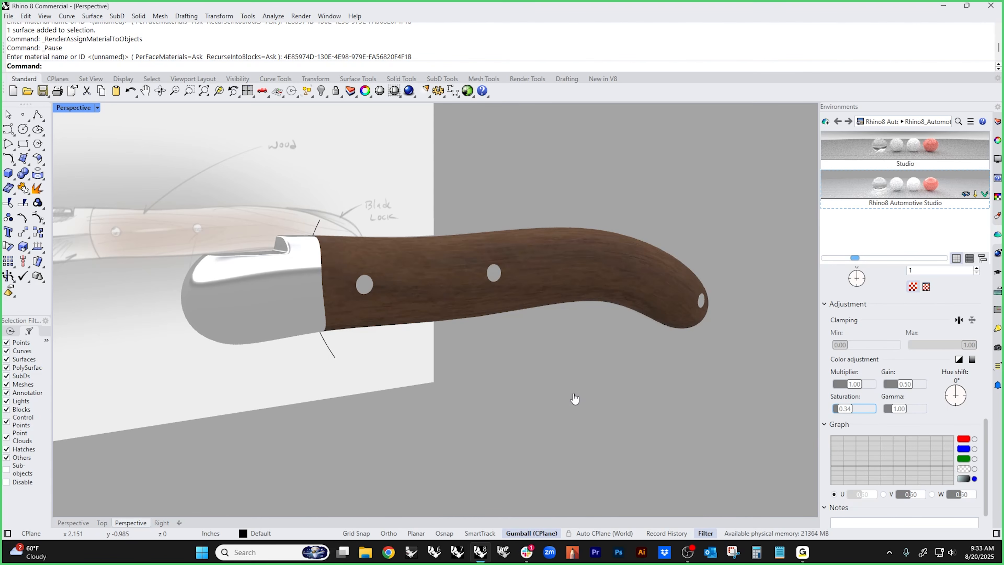
{"action": "mouse_move", "coordinate": [575, 399]}
{"action": "right_mouse_down"}
{"action": "mouse_move", "coordinate": [511, 301]}
{"action": "mouse_move", "coordinate": [514, 343]}
{"action": "mouse_move", "coordinate": [552, 386]}
{"action": "mouse_move", "coordinate": [558, 380]}
{"action": "right_mouse_up"}
{"action": "left_click", "coordinate": [562, 288]}
{"action": "key", "text": "Escape"}
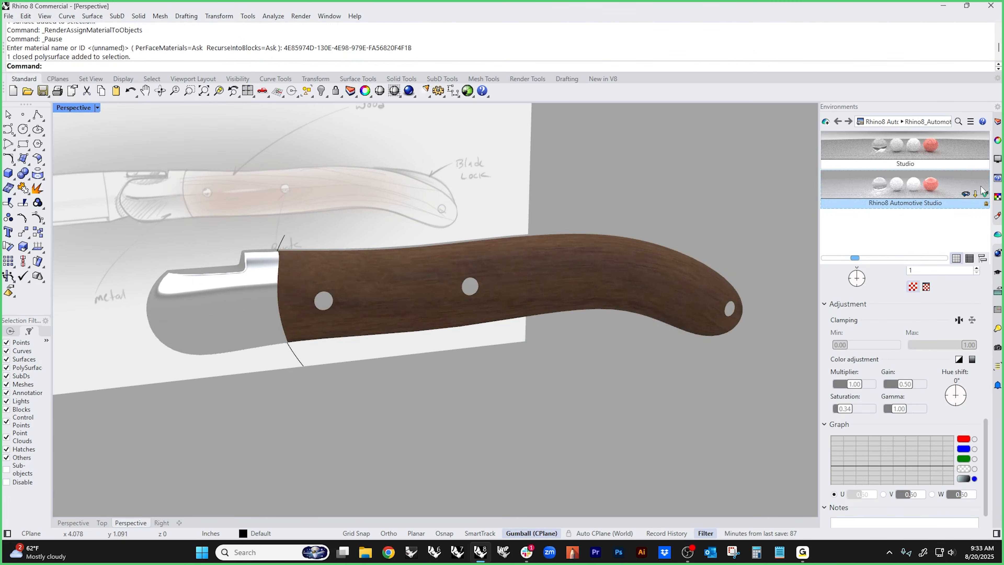
- Set the roughness of the Walnut dark material to 40%, judging the sheen on the grip from several angles
{"action": "left_click", "coordinate": [998, 216]}
{"action": "left_click", "coordinate": [863, 146]}
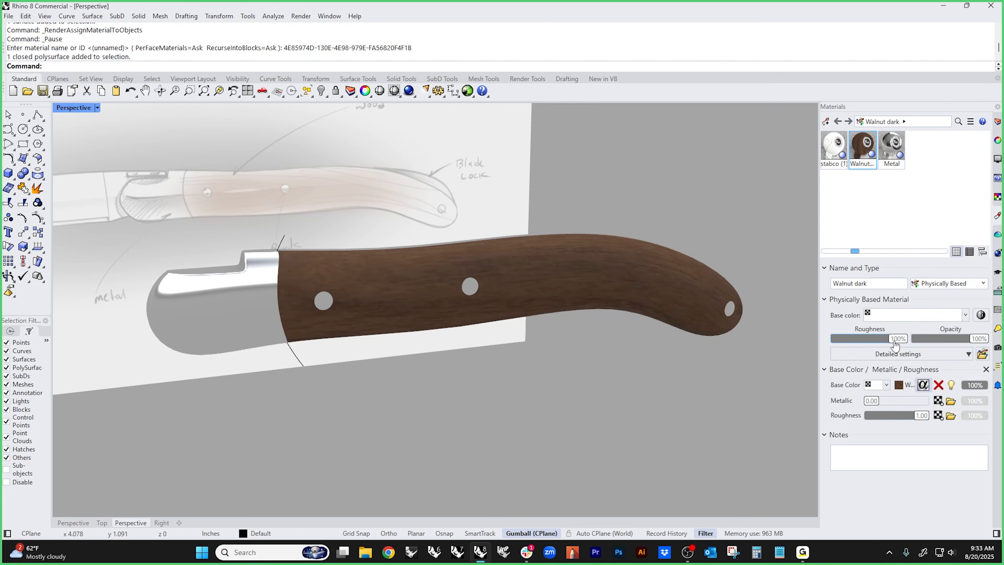
{"action": "left_click_drag", "start_coordinate": [897, 342], "coordinate": [873, 345]}
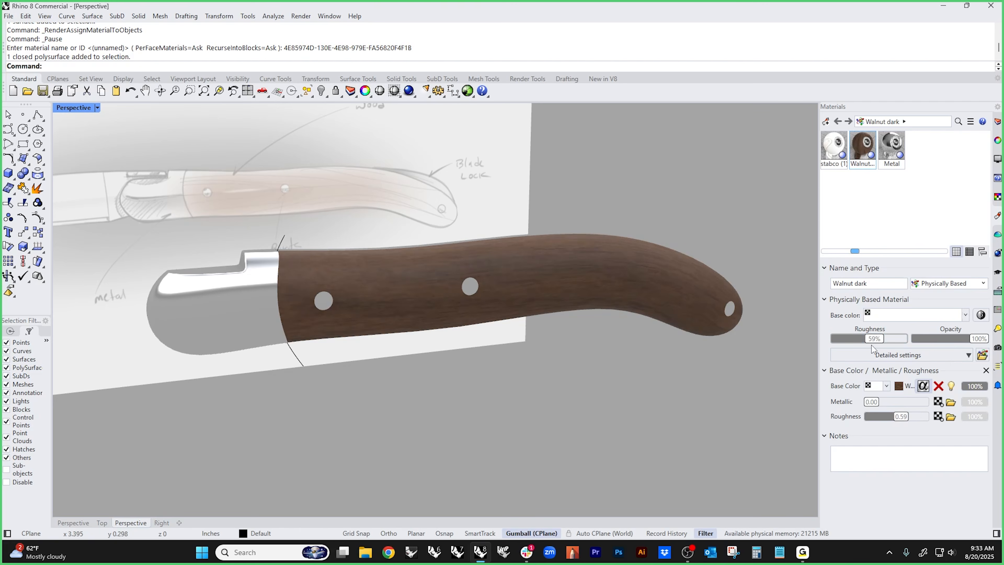
{"action": "left_click_drag", "start_coordinate": [874, 346], "coordinate": [868, 345]}
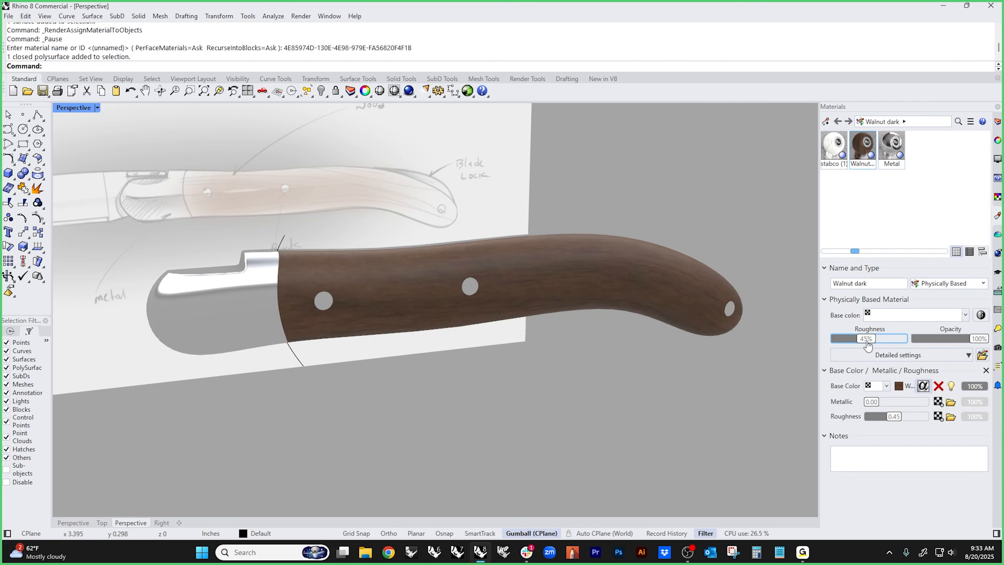
{"action": "mouse_move", "coordinate": [585, 372]}
{"action": "right_mouse_down"}
{"action": "mouse_move", "coordinate": [578, 347]}
{"action": "mouse_move", "coordinate": [513, 352]}
{"action": "mouse_move", "coordinate": [606, 343]}
{"action": "mouse_move", "coordinate": [620, 362]}
{"action": "mouse_move", "coordinate": [621, 384]}
{"action": "mouse_move", "coordinate": [572, 419]}
{"action": "mouse_move", "coordinate": [563, 457]}
{"action": "mouse_move", "coordinate": [566, 319]}
{"action": "right_mouse_up"}
{"action": "left_click", "coordinate": [863, 340]}
{"action": "left_click_drag", "start_coordinate": [864, 344], "coordinate": [845, 346]}
{"action": "mouse_move", "coordinate": [692, 390]}
{"action": "right_mouse_down"}
{"action": "mouse_move", "coordinate": [609, 438]}
{"action": "mouse_move", "coordinate": [707, 416]}
{"action": "right_mouse_up"}
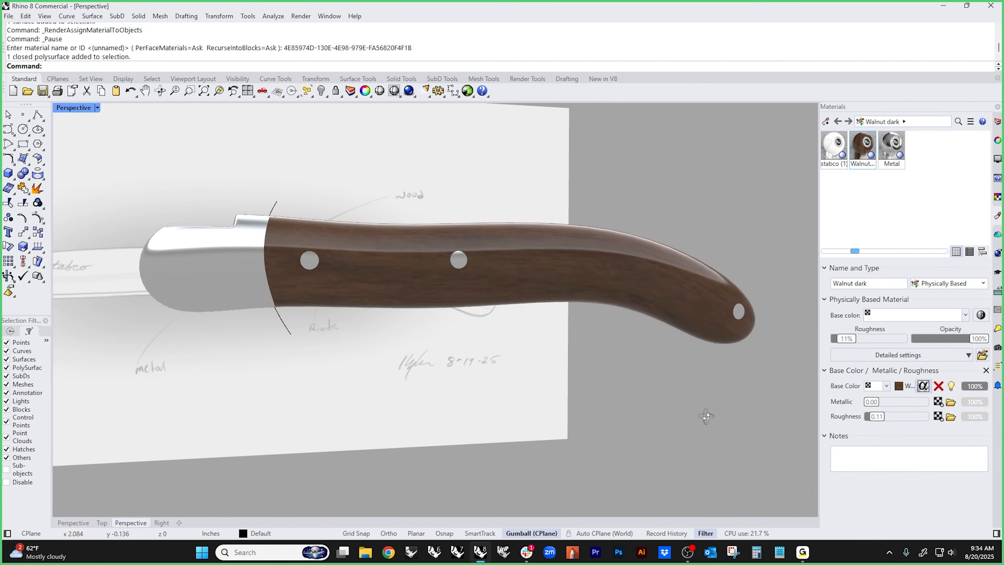
{"action": "left_click_drag", "start_coordinate": [848, 341], "coordinate": [860, 345]}
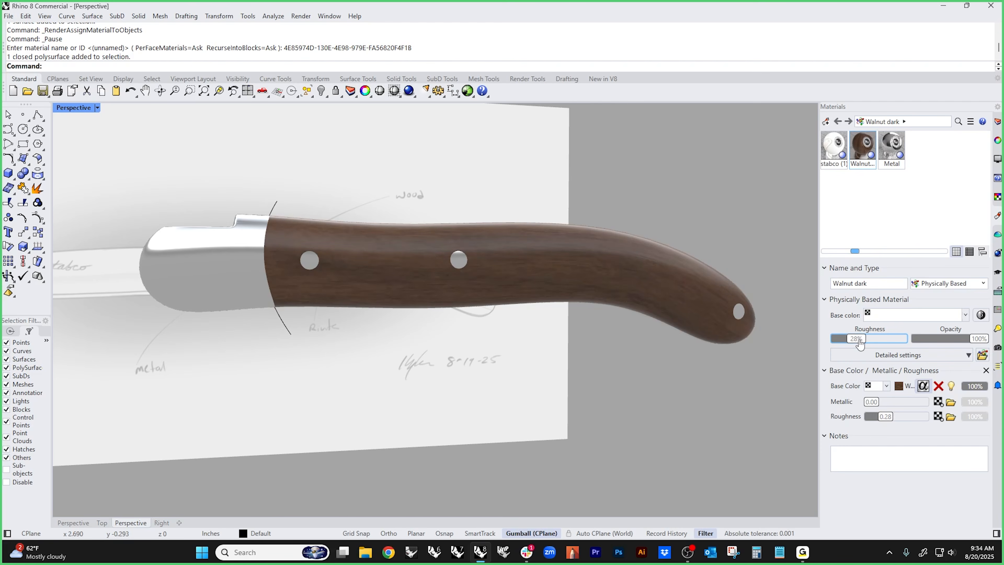
{"action": "mouse_move", "coordinate": [643, 375]}
{"action": "right_mouse_down"}
{"action": "mouse_move", "coordinate": [612, 348]}
{"action": "mouse_move", "coordinate": [578, 346]}
{"action": "mouse_move", "coordinate": [564, 380]}
{"action": "mouse_move", "coordinate": [653, 401]}
{"action": "right_mouse_up"}
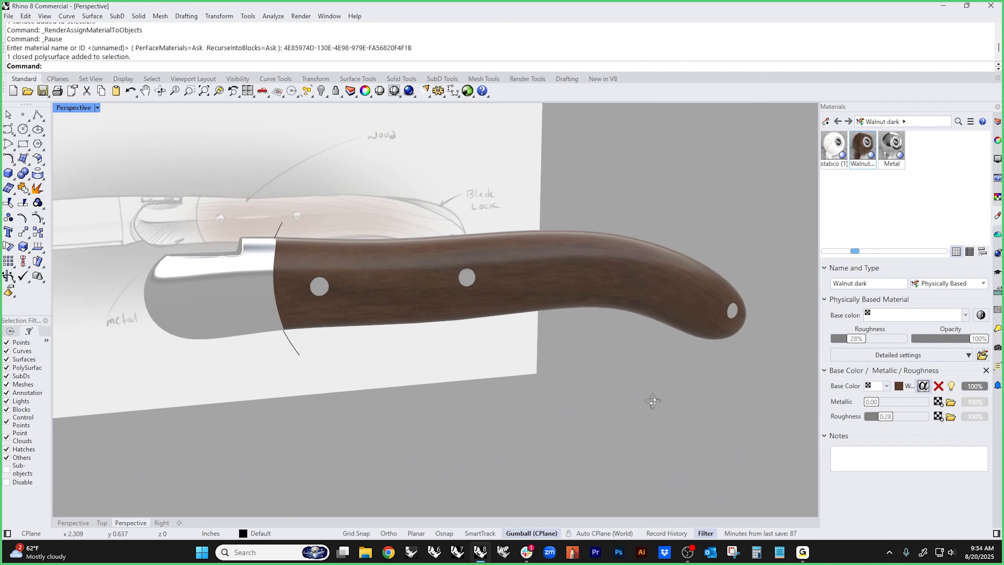
{"action": "left_click_drag", "start_coordinate": [856, 342], "coordinate": [860, 344]}
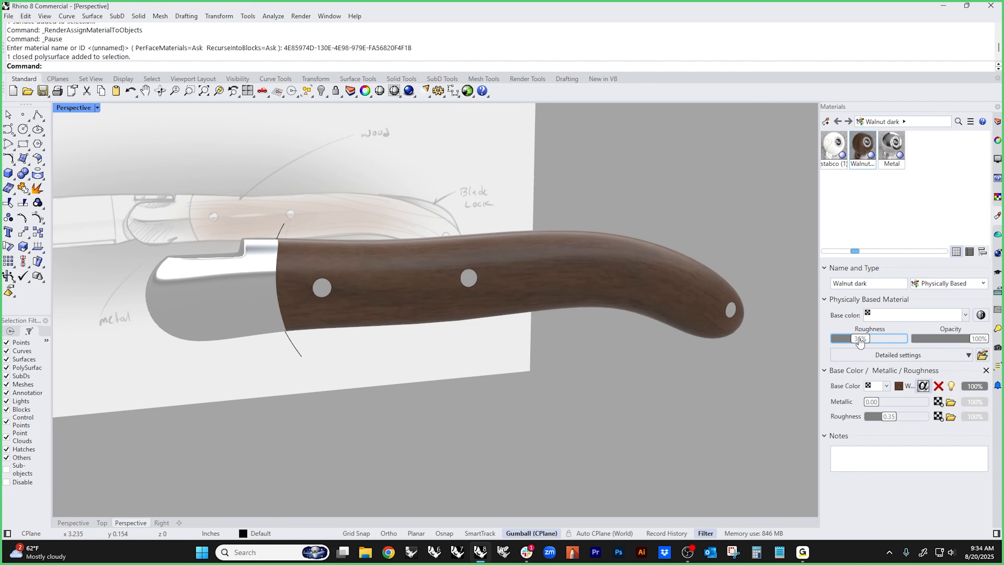
{"action": "left_click_drag", "start_coordinate": [862, 344], "coordinate": [860, 345]}
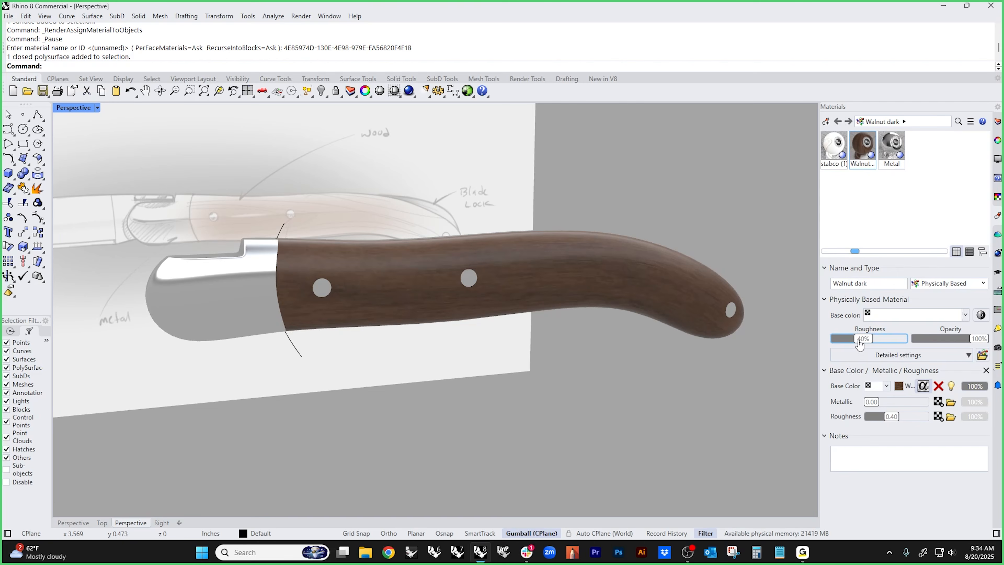
- Select all curves in the model and hide them
{"action": "mouse_move", "coordinate": [655, 393]}
{"action": "right_mouse_down"}
{"action": "mouse_move", "coordinate": [636, 352]}
{"action": "mouse_move", "coordinate": [613, 381]}
{"action": "mouse_move", "coordinate": [603, 367]}
{"action": "mouse_move", "coordinate": [552, 386]}
{"action": "right_mouse_up"}
{"action": "scroll", "coordinate": [612, 371], "scroll_direction": "down", "scroll_amount": 4}
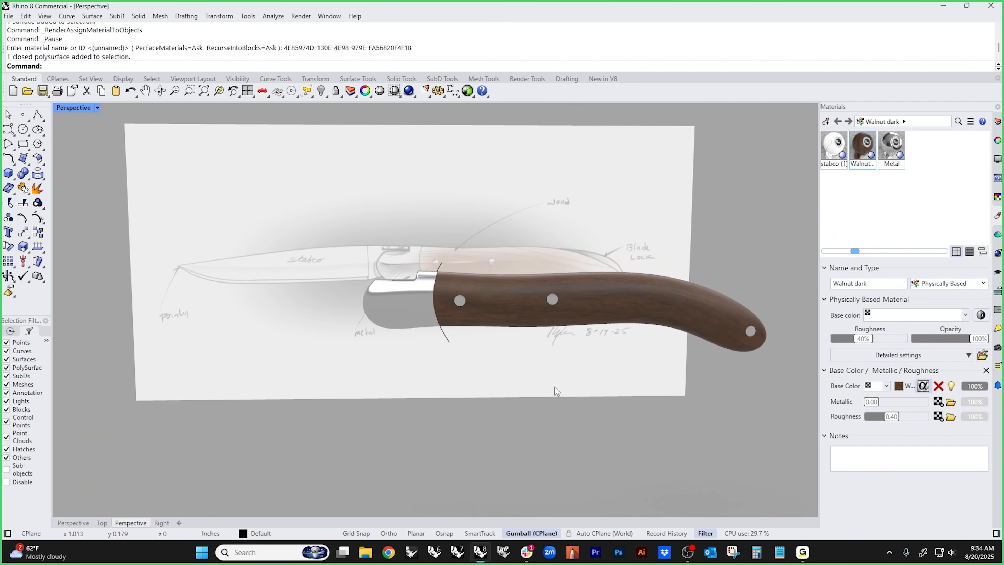
{"action": "type", "text": "selcrv"}
{"action": "key", "text": "Return"}
{"action": "type", "text": "h"}
{"action": "key", "text": "Return"}
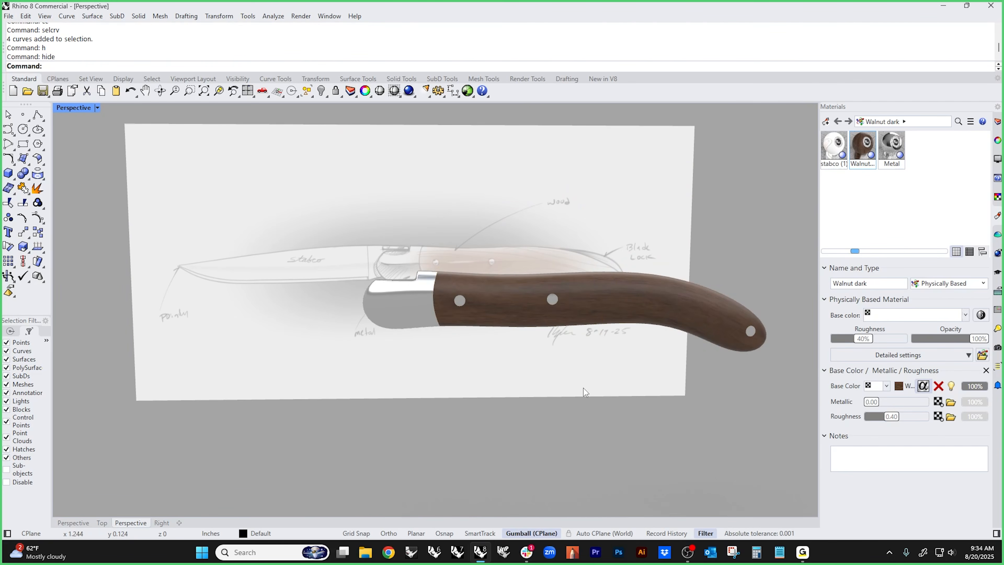
{"action": "right_click_drag", "start_coordinate": [594, 381], "coordinate": [507, 352]}
{"action": "scroll", "coordinate": [507, 352], "scroll_direction": "up", "scroll_amount": 5}
{"action": "left_click", "coordinate": [514, 325]}
{"action": "scroll", "coordinate": [602, 418], "scroll_direction": "down", "scroll_amount": 5}
{"action": "left_click", "coordinate": [628, 430]}
{"action": "right_click_drag", "start_coordinate": [628, 430], "coordinate": [434, 382]}
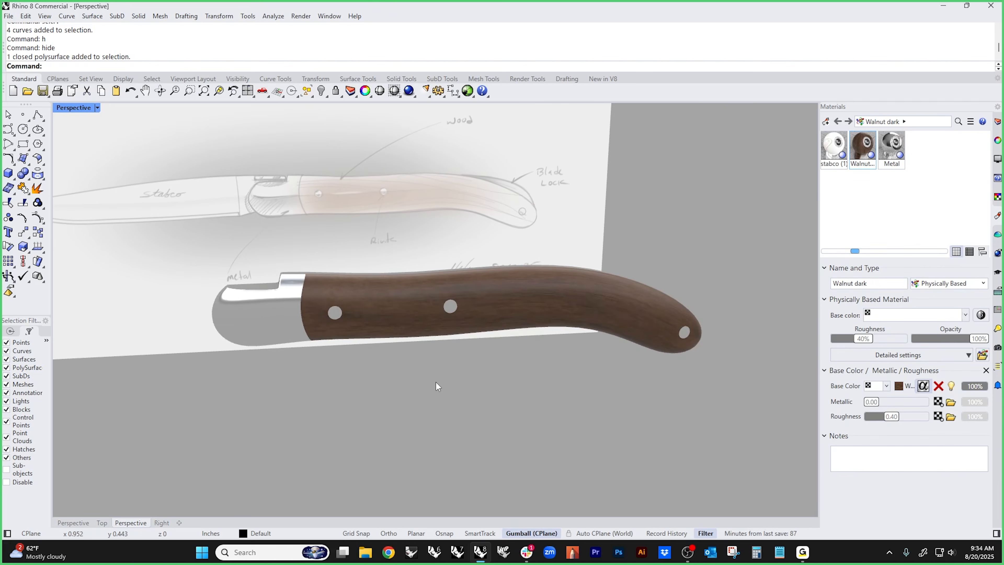
- Create a second Metal material and set its color to the Brass preset
{"action": "left_click", "coordinate": [827, 121]}
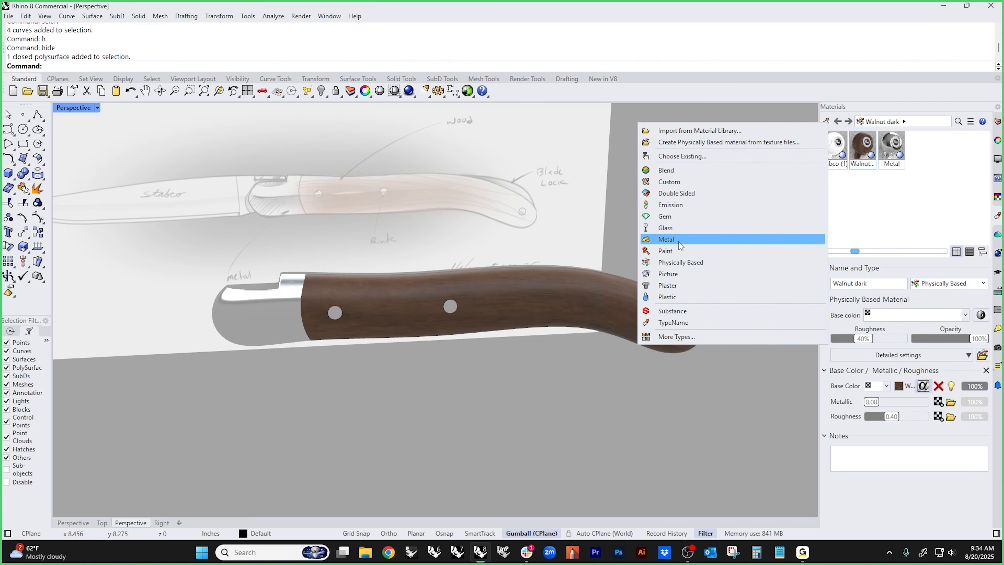
{"action": "left_click", "coordinate": [791, 239]}
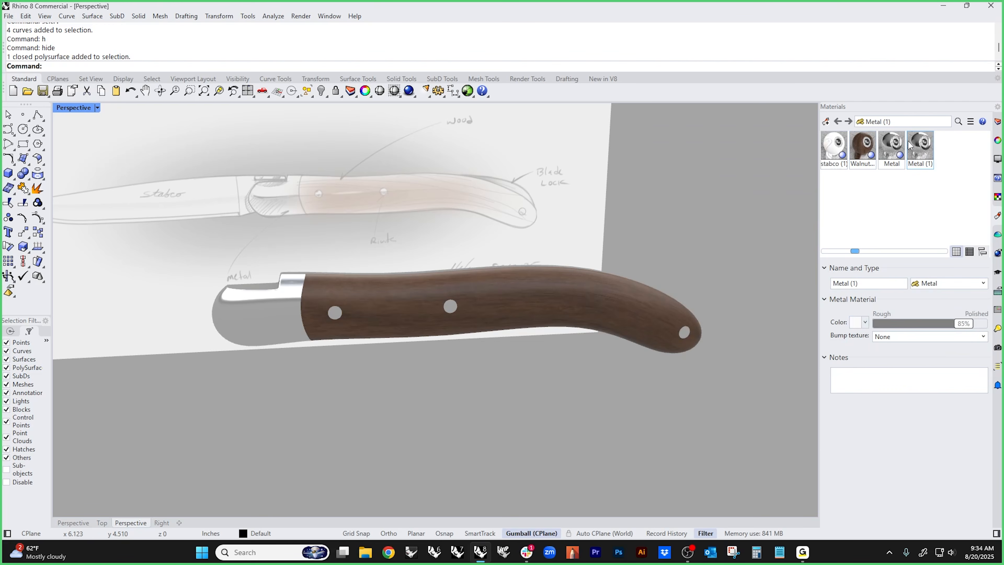
{"action": "left_click", "coordinate": [856, 322]}
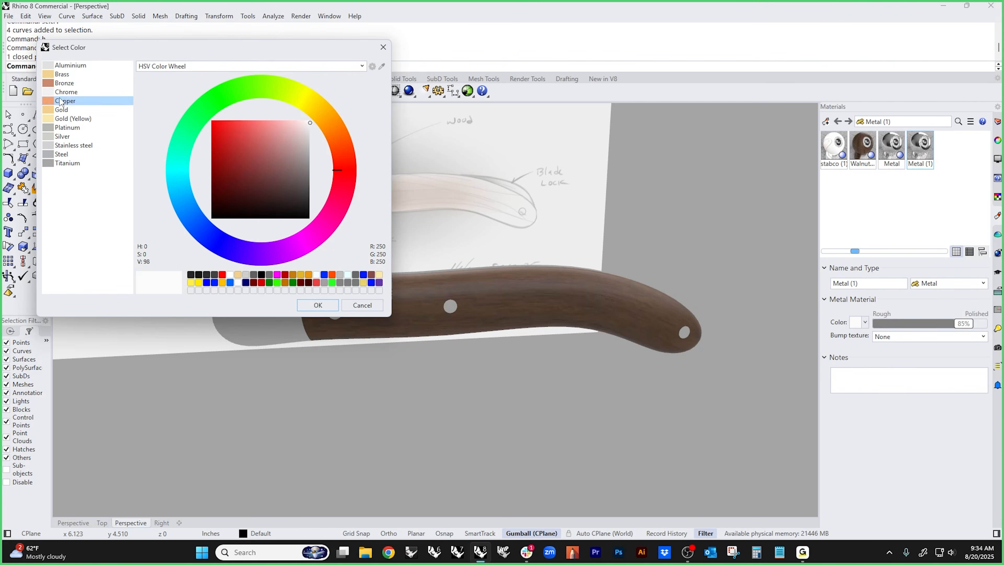
{"action": "left_click", "coordinate": [64, 74]}
{"action": "left_click", "coordinate": [308, 305]}
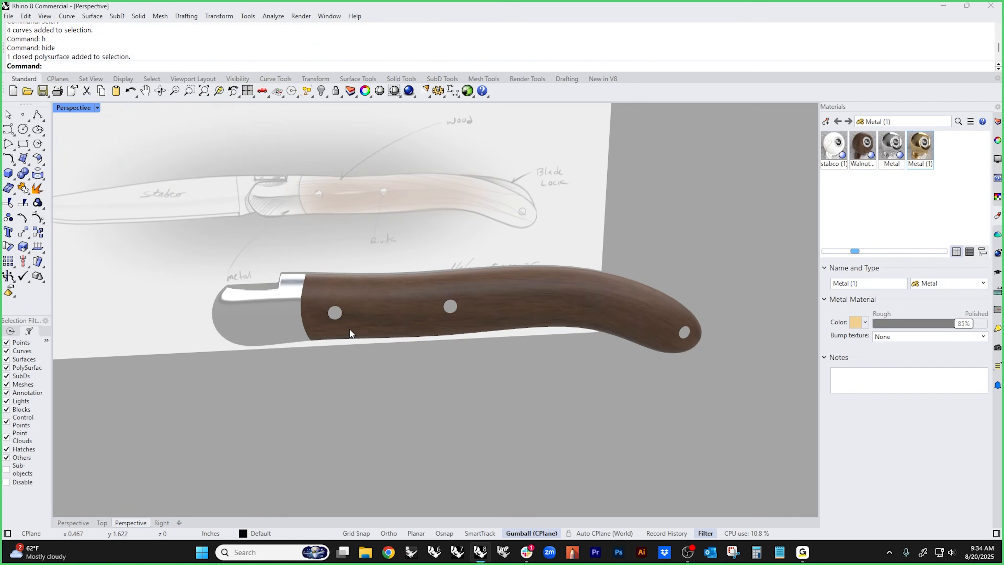
- Try the brass Metal (1) material on the three rivets and undo the assignment
{"action": "scroll", "coordinate": [349, 328], "scroll_direction": "up", "scroll_amount": 2}
{"action": "left_click", "coordinate": [334, 311]}
{"action": "left_click", "coordinate": [480, 306], "text": "shift"}
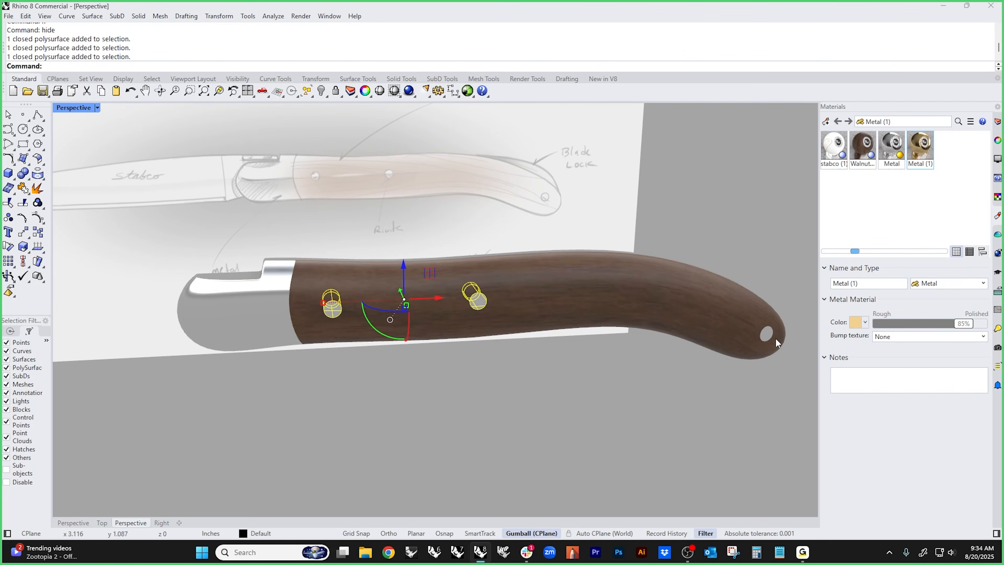
{"action": "left_click", "coordinate": [768, 336], "text": "shift"}
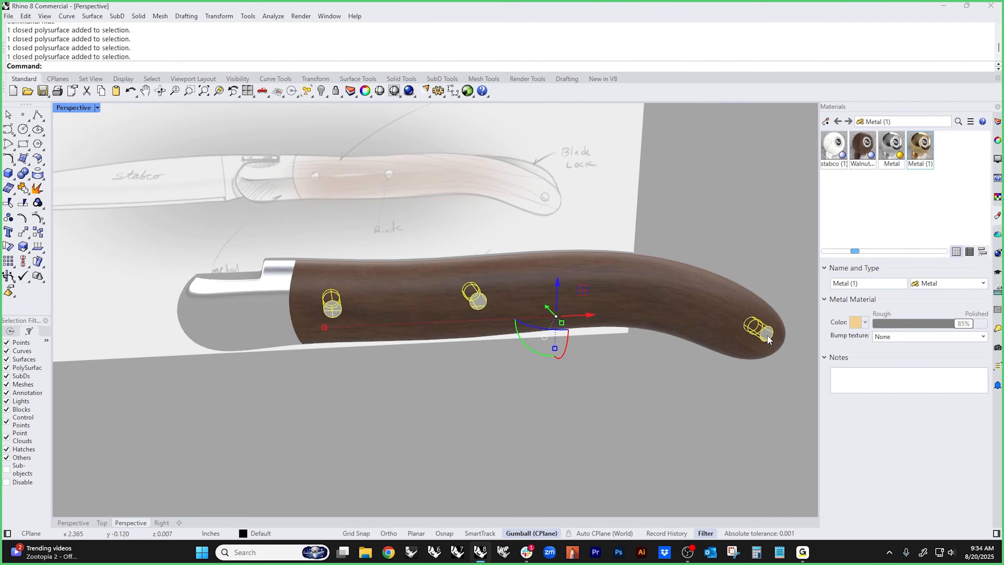
{"action": "right_click", "coordinate": [929, 141]}
{"action": "left_click", "coordinate": [834, 139]}
{"action": "right_click_drag", "start_coordinate": [670, 175], "coordinate": [600, 366]}
{"action": "mouse_move", "coordinate": [519, 369]}
{"action": "right_mouse_down"}
{"action": "mouse_move", "coordinate": [574, 386]}
{"action": "mouse_move", "coordinate": [512, 386]}
{"action": "mouse_move", "coordinate": [543, 393]}
{"action": "right_mouse_up"}
{"action": "scroll", "coordinate": [388, 305], "scroll_direction": "up", "scroll_amount": 6}
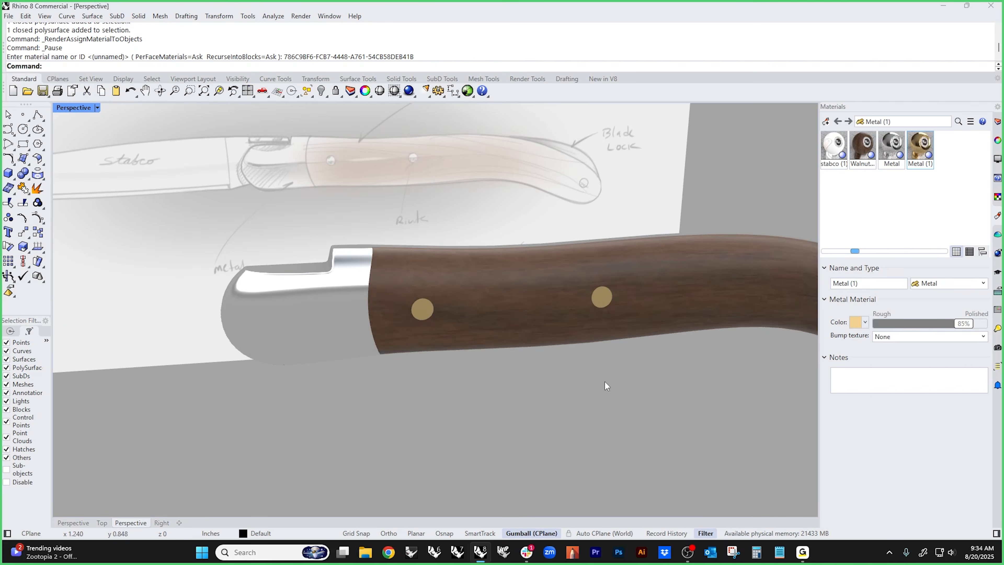
{"action": "scroll", "coordinate": [562, 368], "scroll_direction": "down", "scroll_amount": 5}
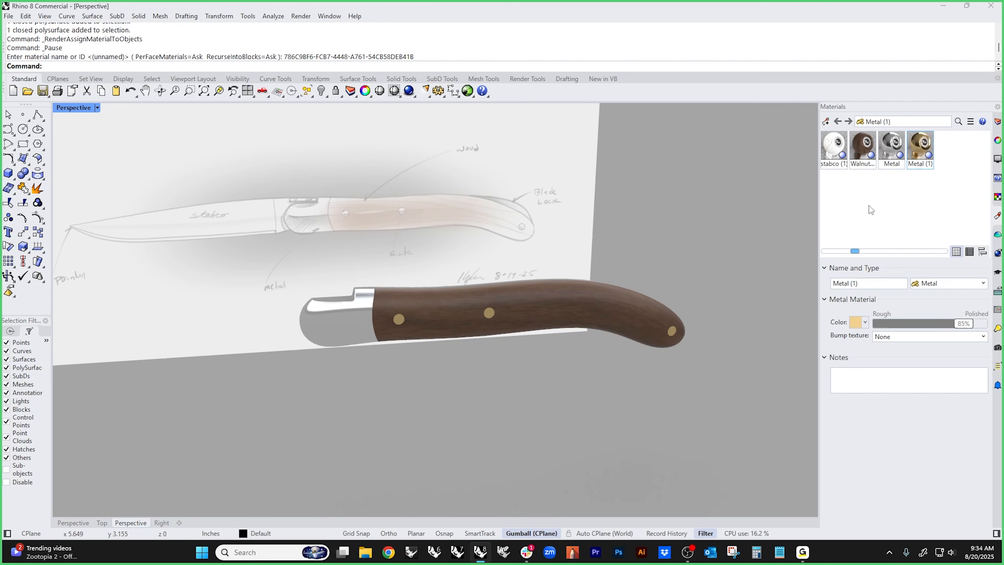
{"action": "key", "text": "ctrl+z"}
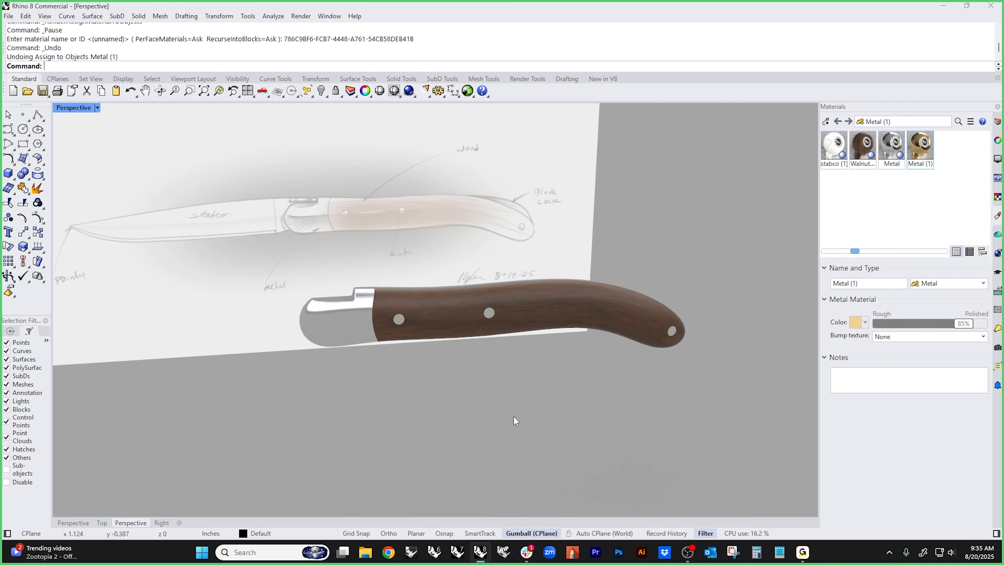
- In the Front view, draw a degree-3 control point curve along the sketched blade lock outline, from the grip's upper edge to its rear end
{"action": "mouse_move", "coordinate": [570, 391]}
{"action": "right_mouse_down"}
{"action": "mouse_move", "coordinate": [558, 428]}
{"action": "mouse_move", "coordinate": [535, 429]}
{"action": "mouse_move", "coordinate": [594, 406]}
{"action": "mouse_move", "coordinate": [585, 393]}
{"action": "mouse_move", "coordinate": [632, 397]}
{"action": "right_mouse_up"}
{"action": "type", "text": "f"}
{"action": "key", "text": "Return"}
{"action": "right_click_drag", "start_coordinate": [405, 366], "coordinate": [437, 346]}
{"action": "right_click_drag", "start_coordinate": [574, 355], "coordinate": [310, 350]}
{"action": "scroll", "coordinate": [487, 276], "scroll_direction": "up", "scroll_amount": 6}
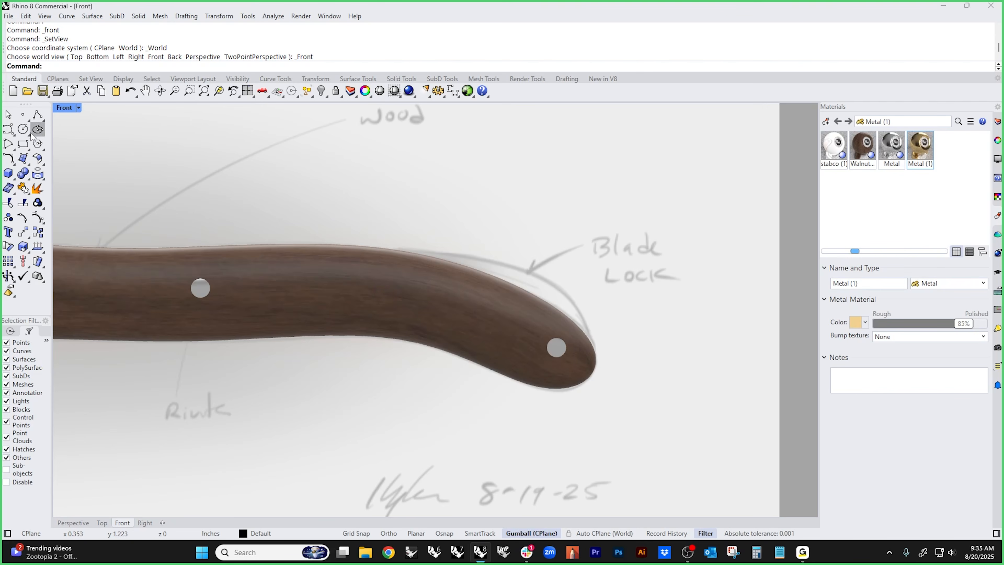
{"action": "left_click", "coordinate": [38, 116]}
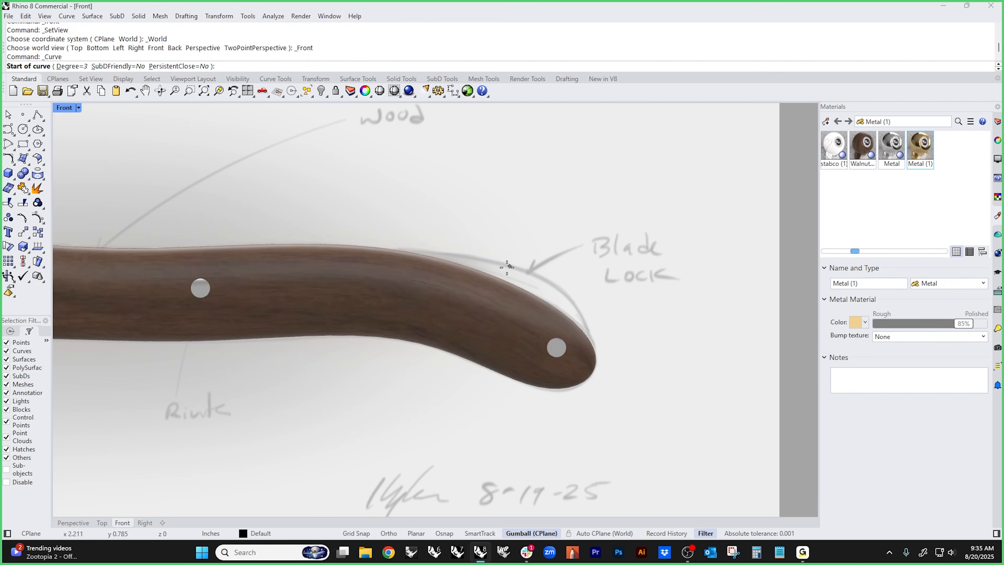
{"action": "left_click", "coordinate": [322, 256]}
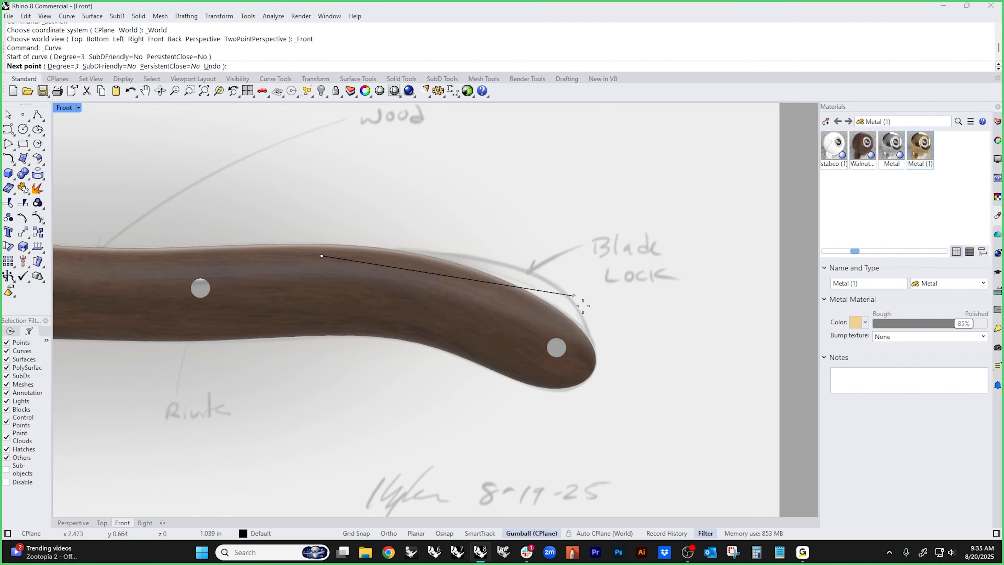
{"action": "left_click", "coordinate": [449, 252]}
{"action": "left_click", "coordinate": [549, 274]}
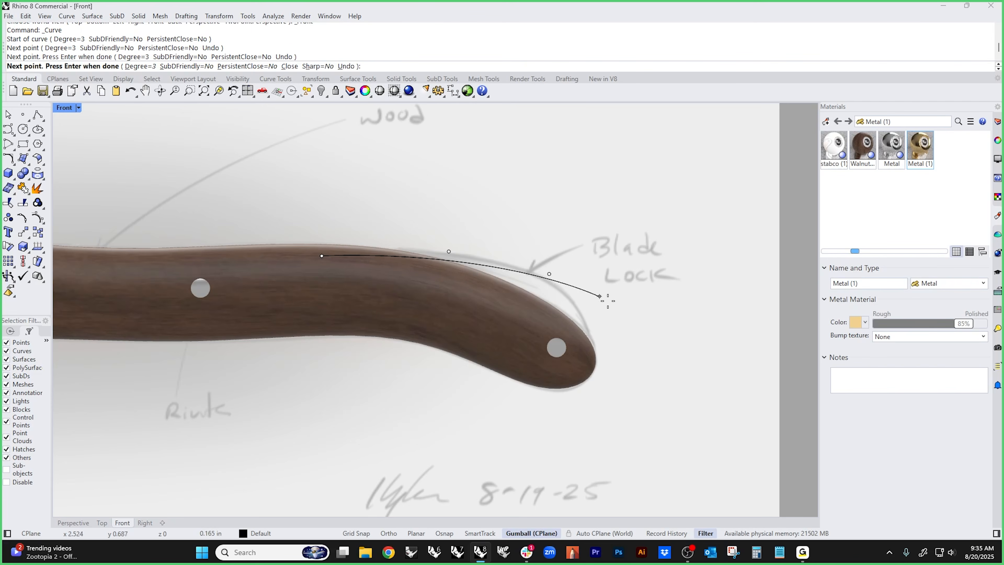
{"action": "left_click", "coordinate": [588, 318]}
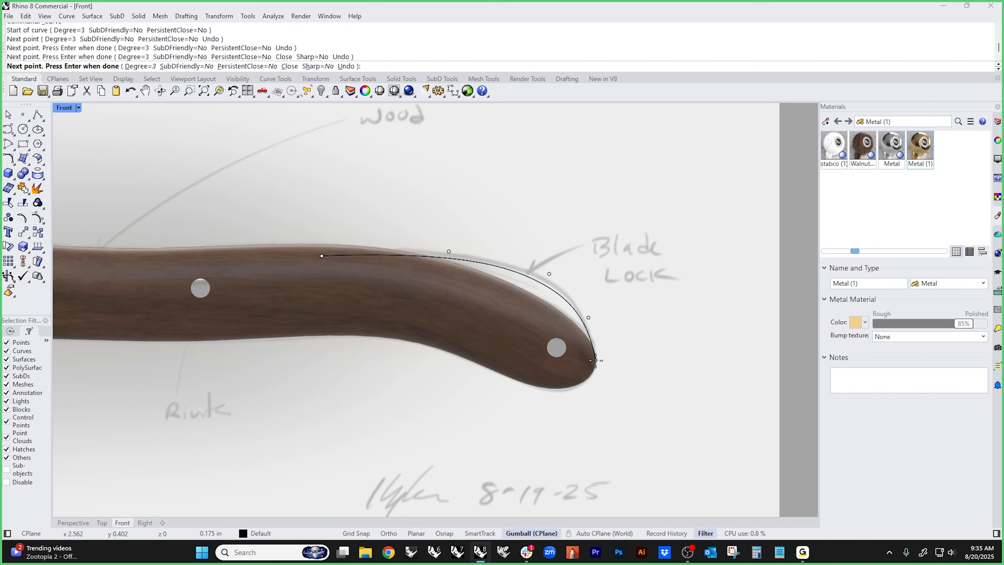
{"action": "left_click", "coordinate": [588, 335]}
{"action": "key", "text": "Return"}
- Move the middle control point of the blade lock curve outward to follow the sketched outline
{"action": "left_click", "coordinate": [558, 292]}
{"action": "left_click", "coordinate": [549, 274]}
{"action": "left_click_drag", "start_coordinate": [574, 247], "coordinate": [579, 235]}
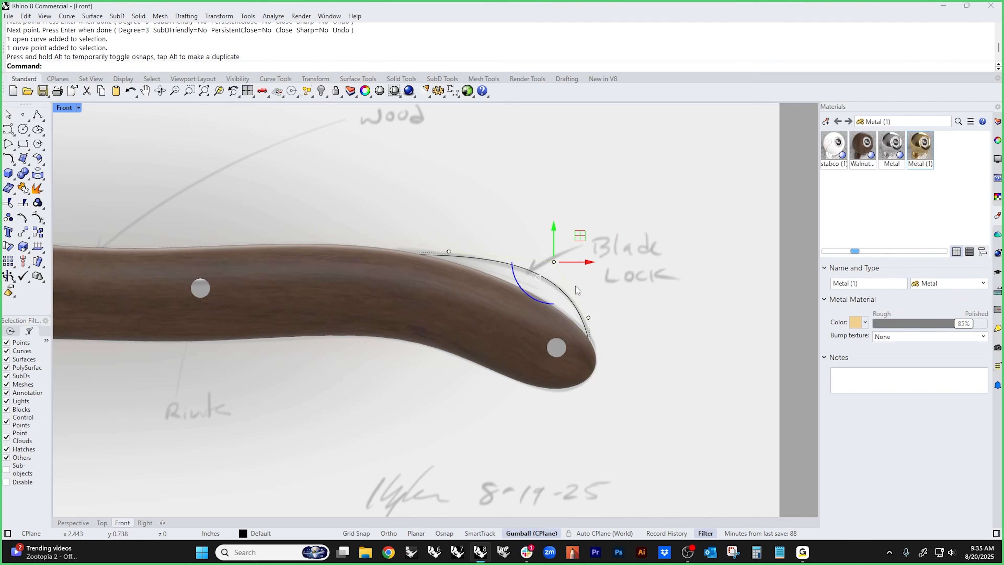
- Adjust the blade lock curve's end-side, front and middle control points so it follows the sketched outline
{"action": "left_click", "coordinate": [588, 318]}
{"action": "mouse_move", "coordinate": [615, 318]}
{"action": "left_mouse_down"}
{"action": "mouse_move", "coordinate": [657, 318]}
{"action": "mouse_move", "coordinate": [596, 323]}
{"action": "left_mouse_up"}
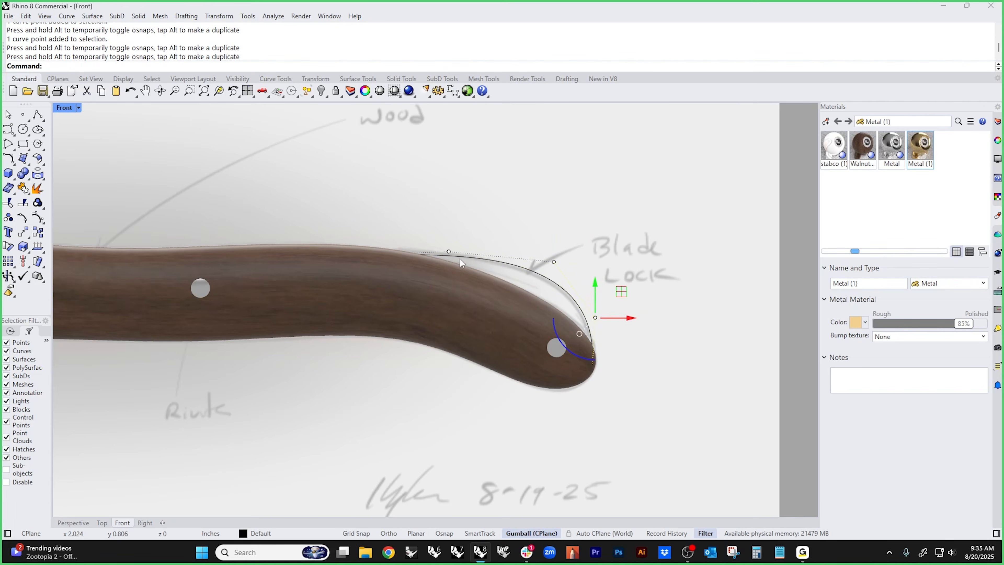
{"action": "left_click", "coordinate": [450, 250]}
{"action": "left_click_drag", "start_coordinate": [474, 252], "coordinate": [426, 250]}
{"action": "left_click_drag", "start_coordinate": [554, 263], "coordinate": [549, 262]}
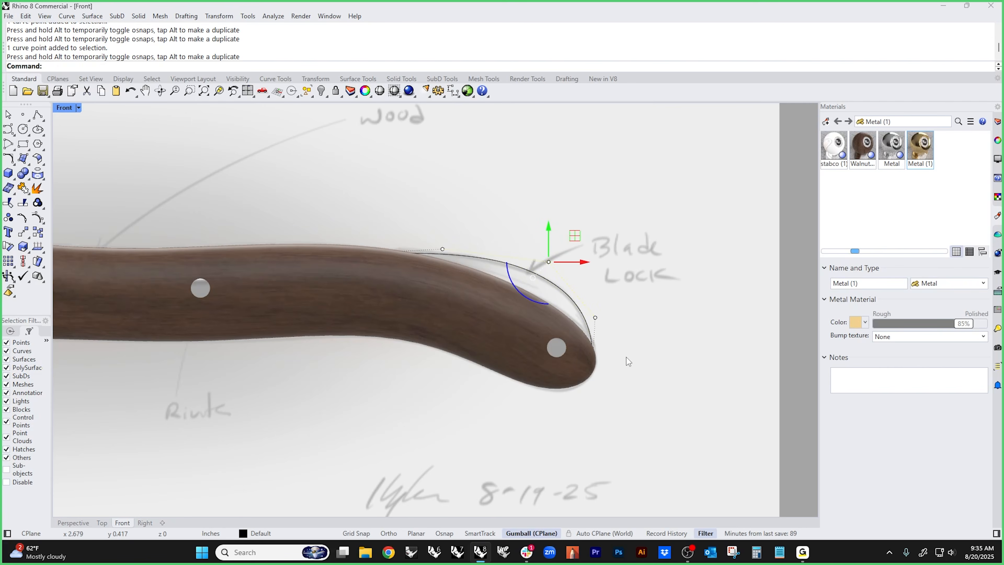
{"action": "key", "text": "Escape"}
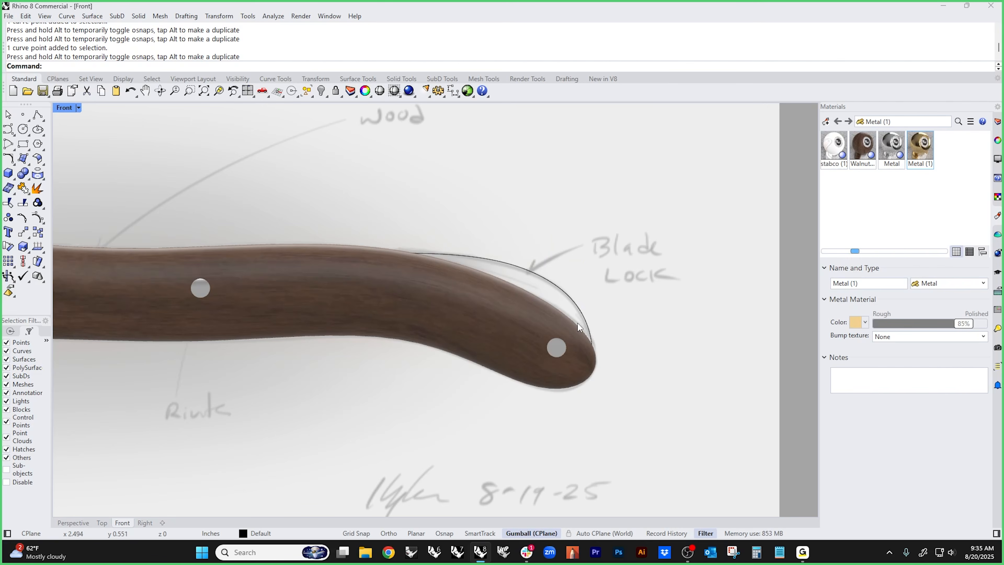
- Hide the finished blade lock curve
{"action": "left_click", "coordinate": [560, 293]}
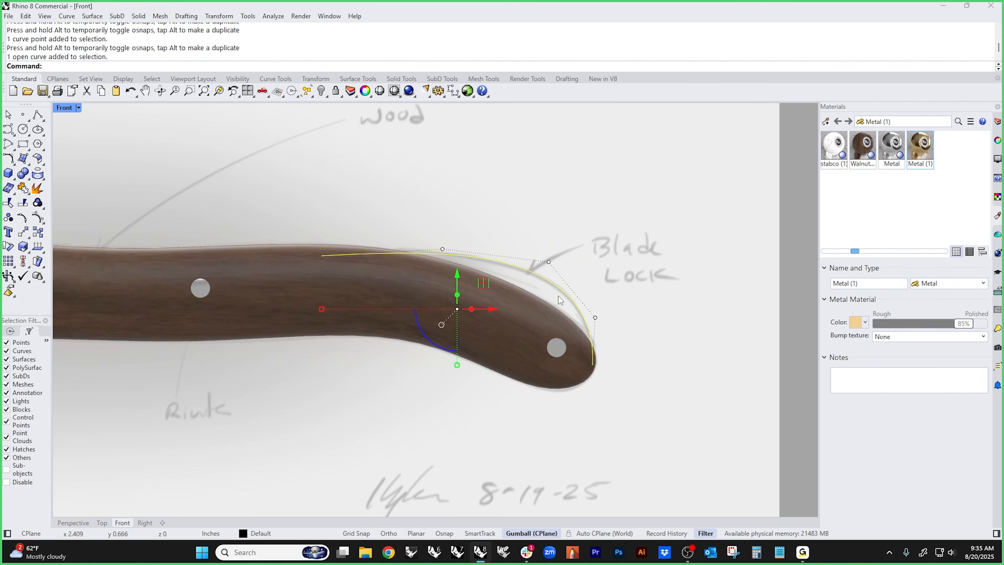
{"action": "type", "text": "h"}
{"action": "key", "text": "Return"}
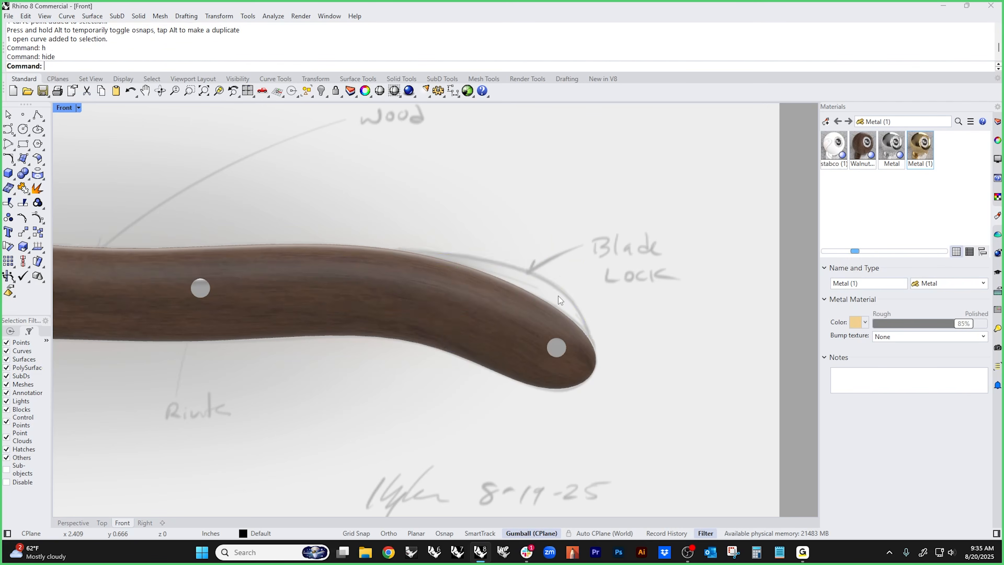
- Trace the blade lock outline again with a degree-3 curve of eleven closely spaced control points, ending at the handle's rear end
{"action": "left_click", "coordinate": [10, 131]}
{"action": "left_click", "coordinate": [355, 248]}
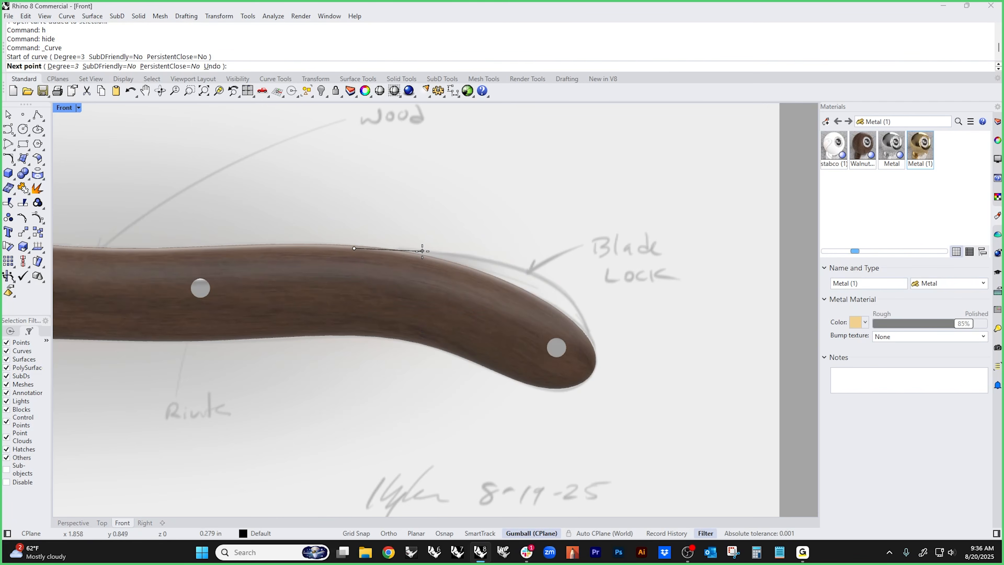
{"action": "left_click", "coordinate": [423, 251]}
{"action": "left_click", "coordinate": [455, 253]}
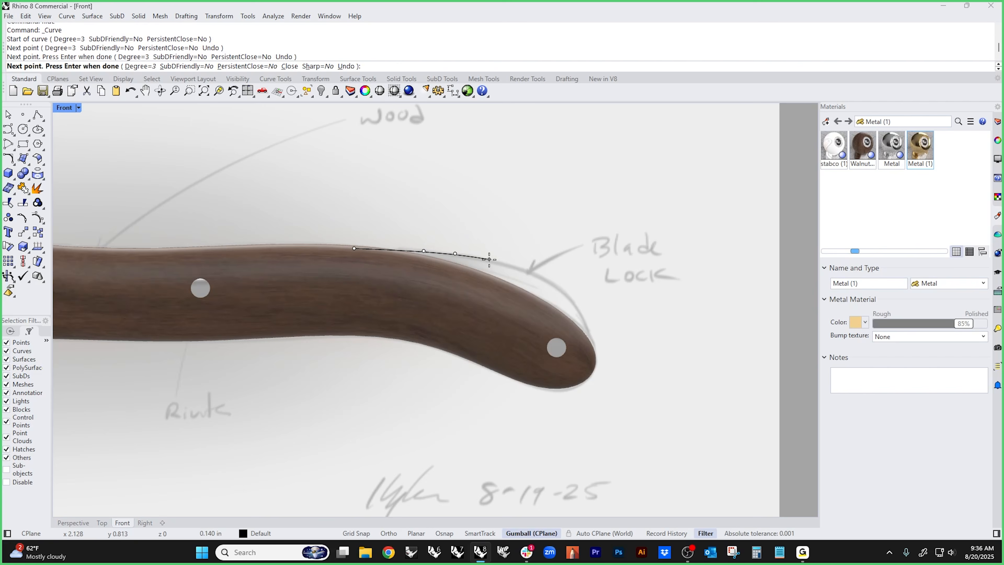
{"action": "left_click", "coordinate": [489, 259]}
{"action": "left_click", "coordinate": [518, 268]}
{"action": "left_click", "coordinate": [540, 276]}
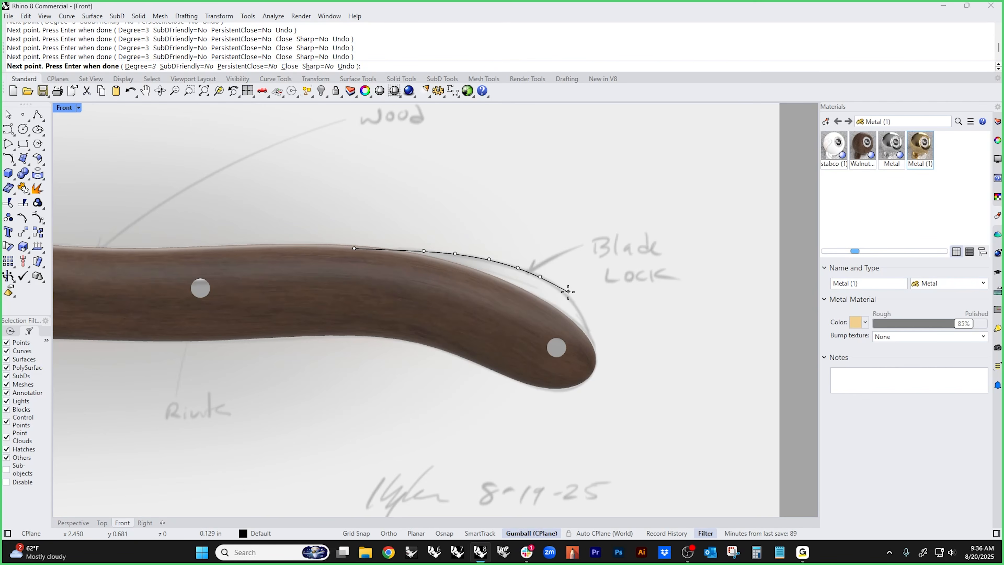
{"action": "left_click", "coordinate": [565, 293]}
{"action": "left_click", "coordinate": [577, 305]}
{"action": "left_click", "coordinate": [586, 322]}
{"action": "left_click", "coordinate": [591, 341]}
{"action": "left_click", "coordinate": [589, 363]}
{"action": "key", "text": "Return"}
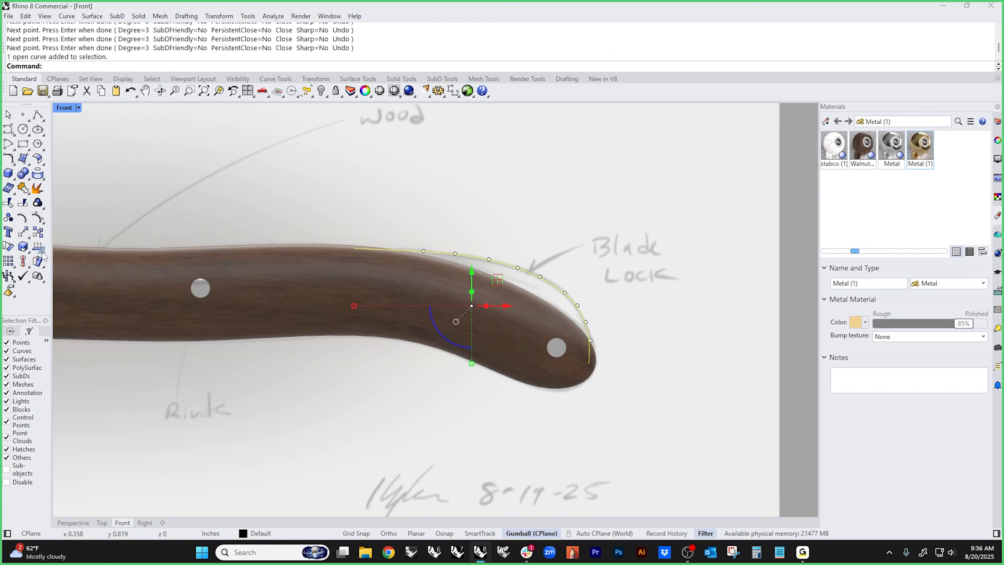
- Check the many-point blade lock curve's smoothness with a curvature graph
{"action": "left_click", "coordinate": [37, 249]}
{"action": "left_click", "coordinate": [89, 271]}
{"action": "scroll", "coordinate": [402, 338], "scroll_direction": "down", "scroll_amount": 4}
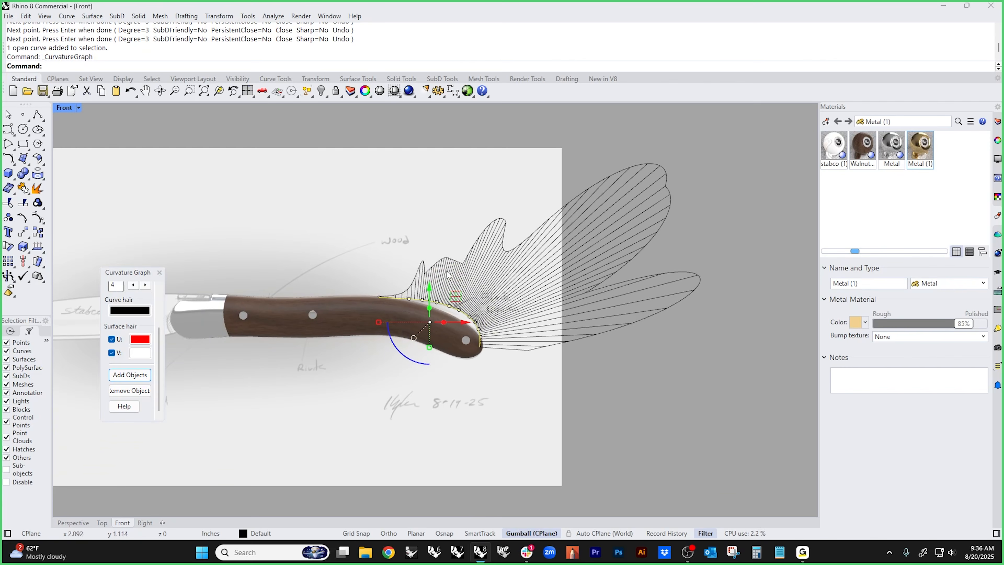
{"action": "left_click", "coordinate": [160, 273]}
{"action": "scroll", "coordinate": [490, 328], "scroll_direction": "up", "scroll_amount": 3}
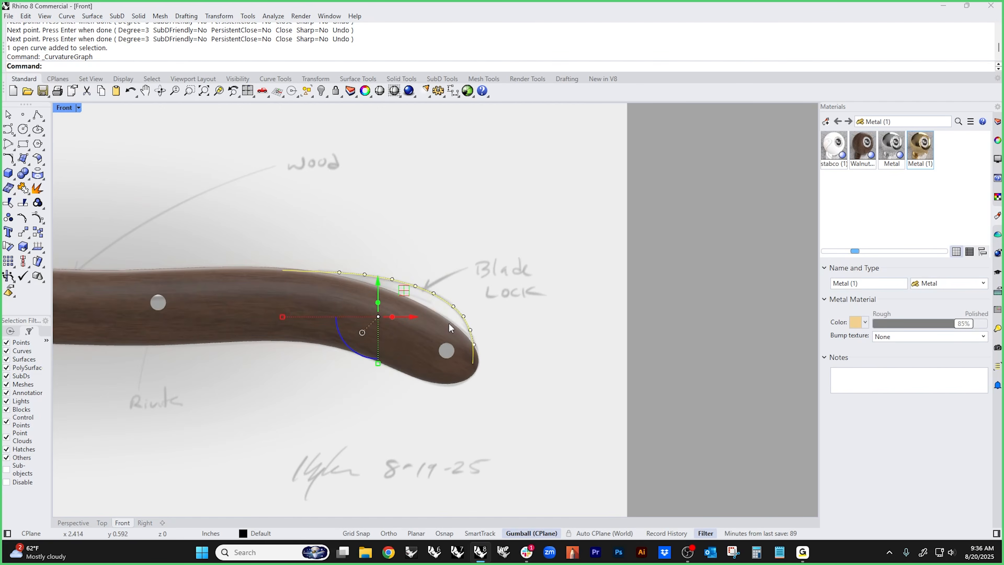
- Delete the many-point trial curve and show all hidden objects again
{"action": "key", "text": "Delete"}
{"action": "type", "text": "v"}
{"action": "key", "text": "Return"}
{"action": "type", "text": "show"}
{"action": "key", "text": "Return"}
- Check the original blade lock curve's smoothness with a curvature graph and close the graph
{"action": "left_click", "coordinate": [448, 288]}
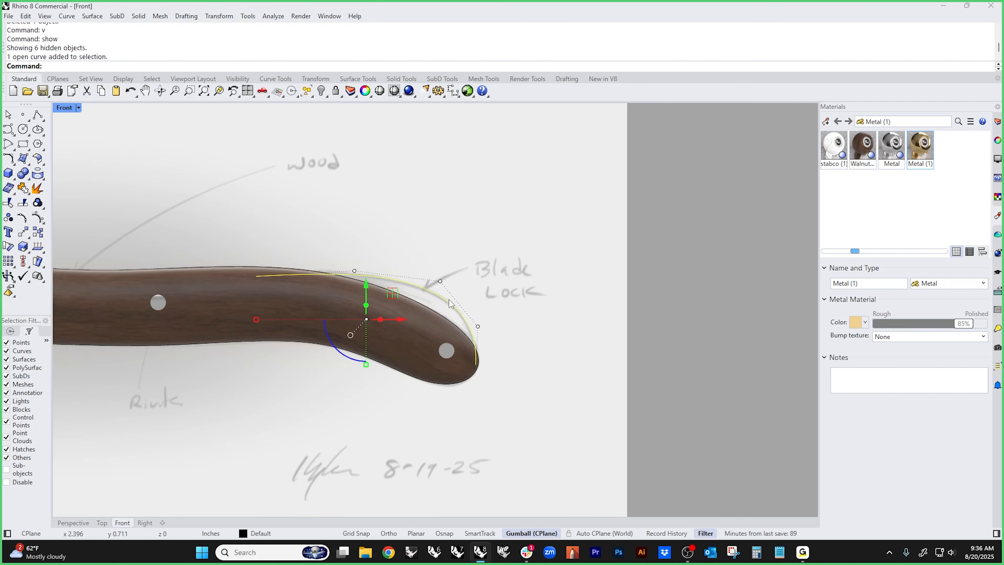
{"action": "left_click", "coordinate": [41, 251]}
{"action": "left_click", "coordinate": [100, 267]}
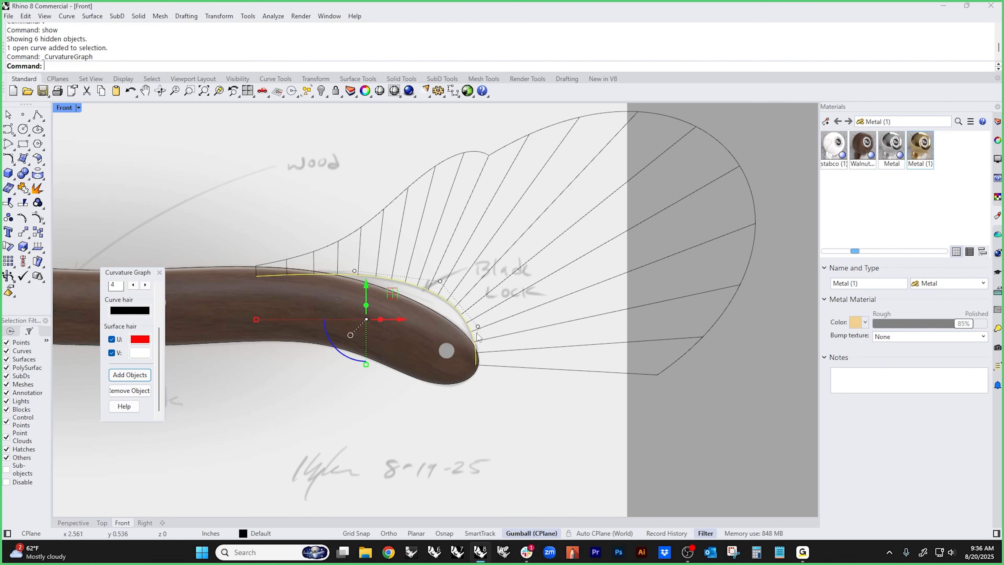
{"action": "left_click", "coordinate": [159, 273]}
{"action": "scroll", "coordinate": [456, 287], "scroll_direction": "down", "scroll_amount": 3}
{"action": "key", "text": "Escape"}
- Close the blade lock curve with a straight segment between its ends using CloseCrv
{"action": "scroll", "coordinate": [484, 287], "scroll_direction": "up", "scroll_amount": 4}
{"action": "left_click", "coordinate": [484, 287]}
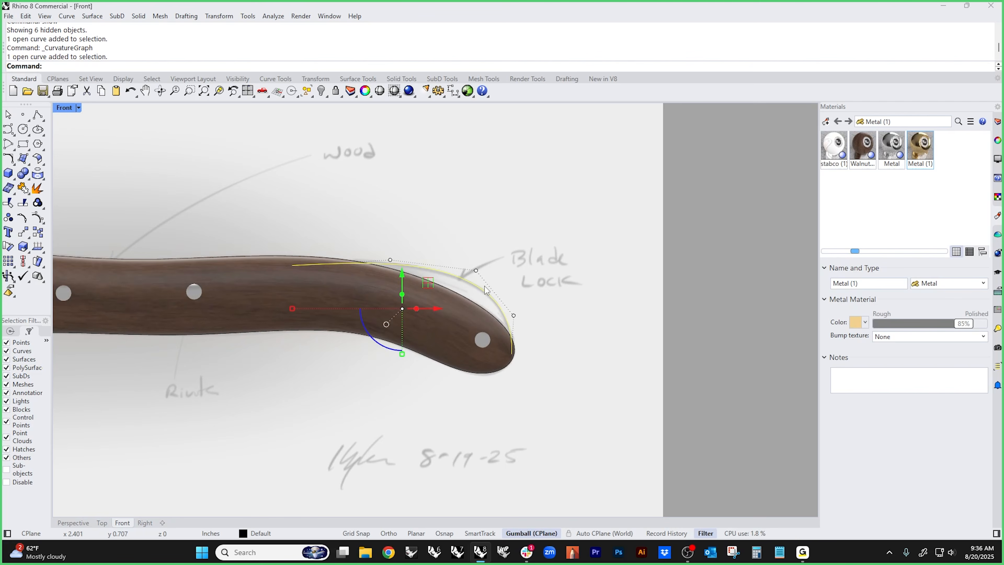
{"action": "type", "text": "CloseCrv"}
{"action": "key", "text": "Return"}
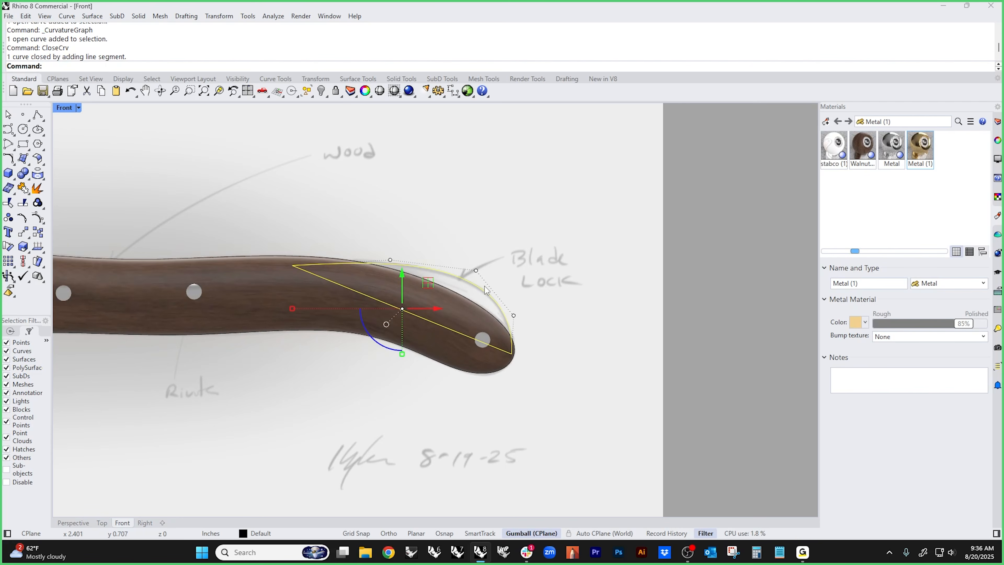
- In the Perspective view, extrude the closed blade lock profile into a thin solid against the inner side of the handle's liner
{"action": "type", "text": "p"}
{"action": "key", "text": "Return"}
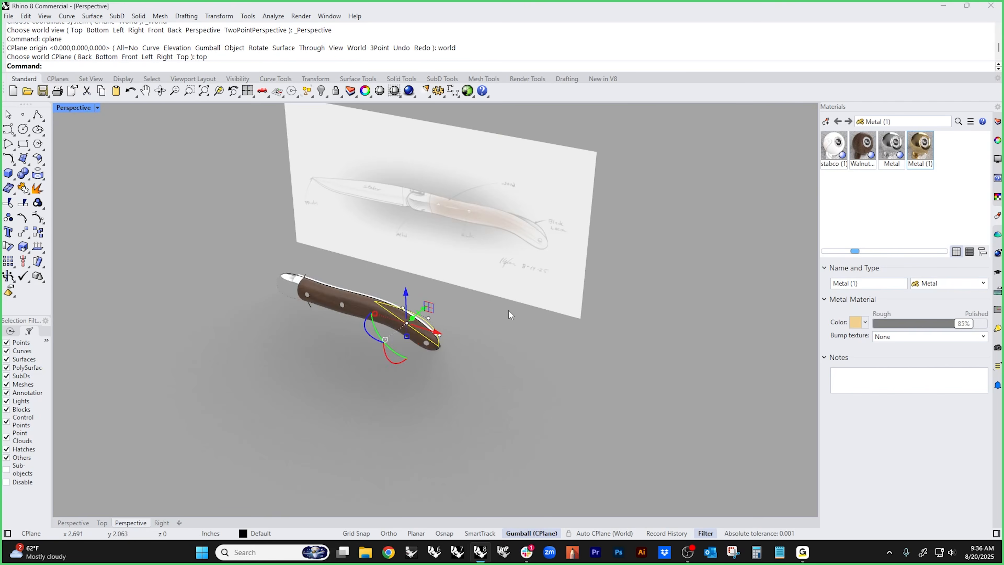
{"action": "scroll", "coordinate": [487, 340], "scroll_direction": "up", "scroll_amount": 6}
{"action": "right_click_drag", "start_coordinate": [449, 342], "coordinate": [346, 277]}
{"action": "left_click_drag", "start_coordinate": [337, 260], "coordinate": [322, 204]}
{"action": "right_click_drag", "start_coordinate": [367, 293], "coordinate": [370, 331]}
{"action": "left_click_drag", "start_coordinate": [331, 242], "coordinate": [340, 246]}
{"action": "left_click", "coordinate": [402, 275]}
{"action": "mouse_move", "coordinate": [402, 275]}
{"action": "right_mouse_down"}
{"action": "mouse_move", "coordinate": [384, 291]}
{"action": "mouse_move", "coordinate": [464, 313]}
{"action": "mouse_move", "coordinate": [419, 334]}
{"action": "mouse_move", "coordinate": [427, 333]}
{"action": "mouse_move", "coordinate": [375, 203]}
{"action": "right_mouse_up"}
- Select all curves in the model and hide them
{"action": "type", "text": "selcrv"}
{"action": "key", "text": "Return"}
{"action": "type", "text": "h"}
{"action": "key", "text": "Return"}
- Try to mirror the handle half across the blade lock in the Perspective view, and undo the mirror
{"action": "left_click", "coordinate": [379, 203]}
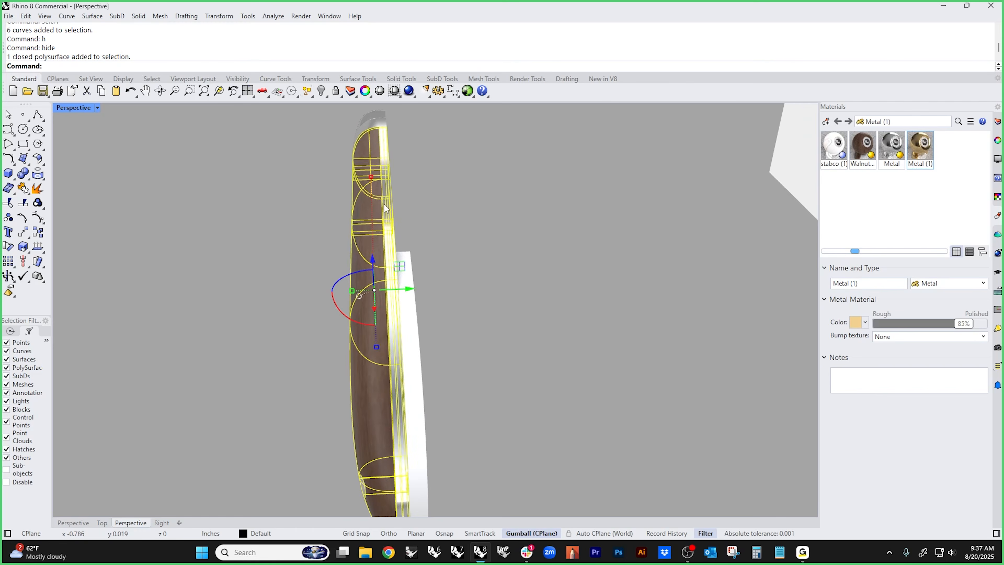
{"action": "left_click", "coordinate": [378, 129], "text": "shift"}
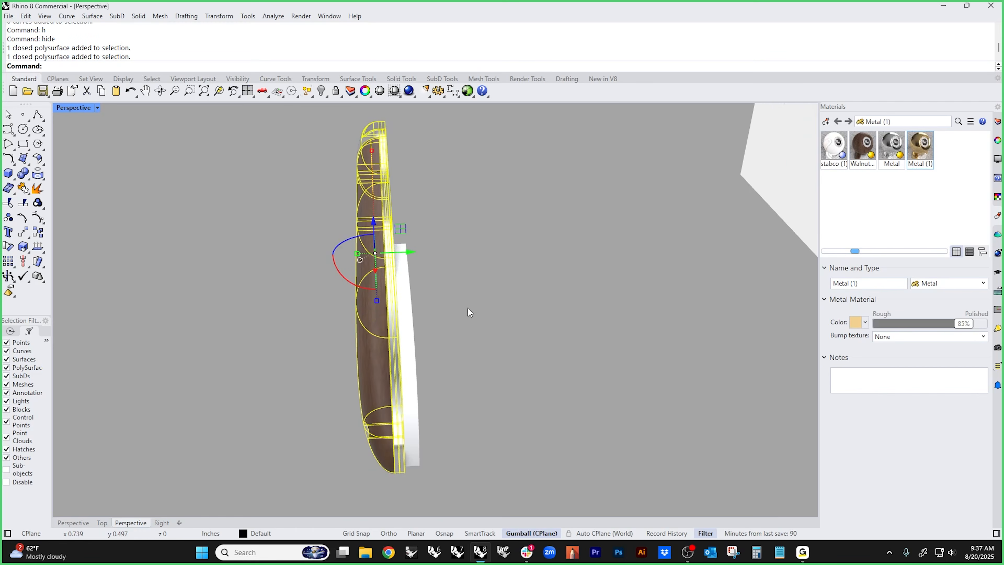
{"action": "type", "text": "M"}
{"action": "key", "text": "Return"}
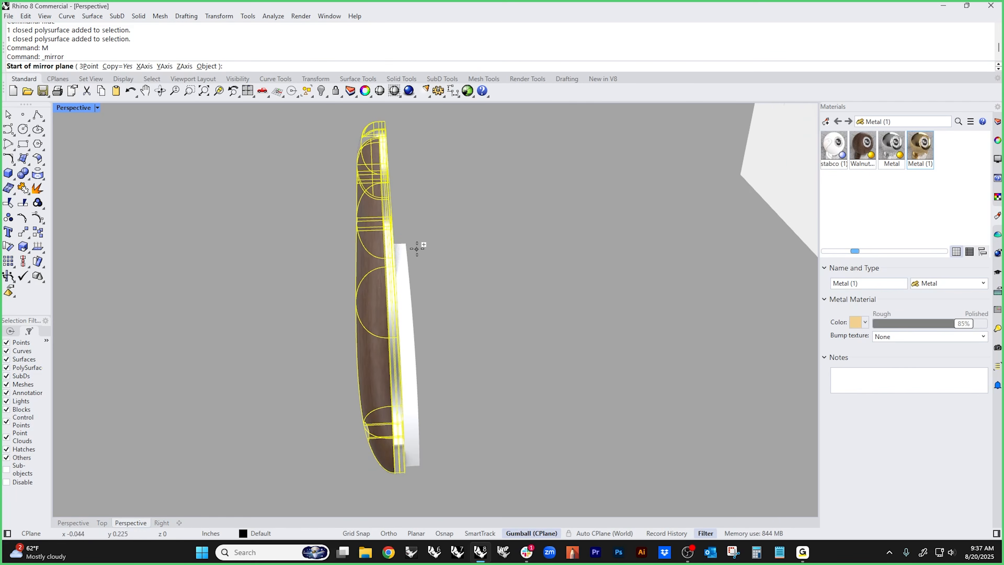
{"action": "left_click", "coordinate": [405, 244]}
{"action": "left_click", "coordinate": [409, 508]}
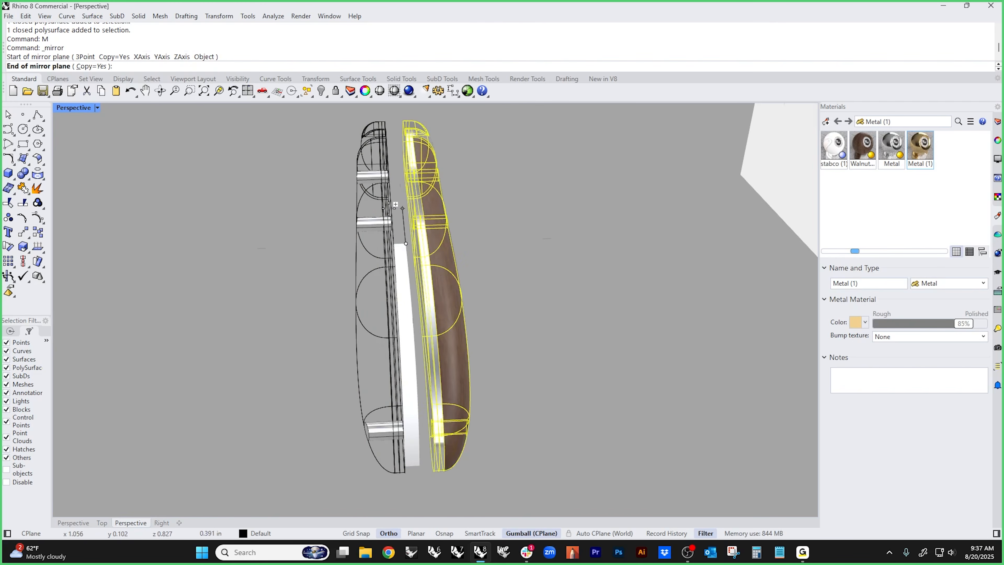
{"action": "key", "text": "Escape"}
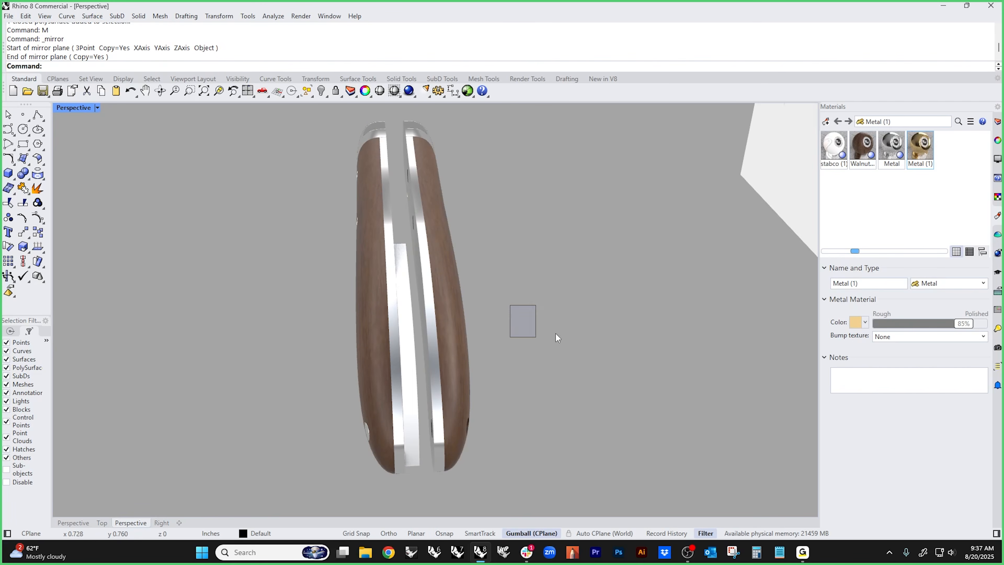
{"action": "key", "text": "ctrl+z"}
- In the Top view, select the handle half's polysurfaces without the blade lock
{"action": "type", "text": "top"}
{"action": "key", "text": "Return"}
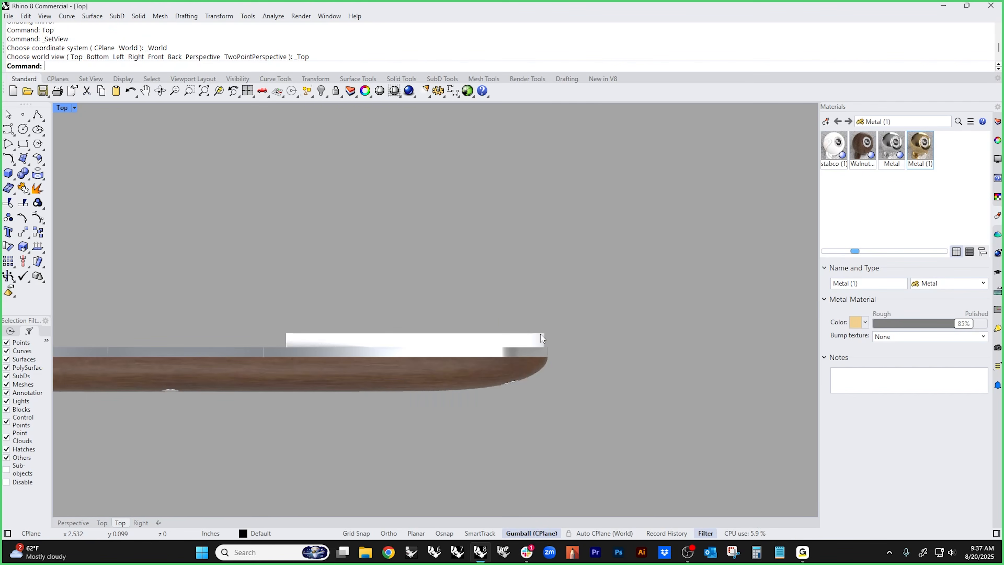
{"action": "scroll", "coordinate": [740, 252], "scroll_direction": "down", "scroll_amount": 8}
{"action": "left_click_drag", "start_coordinate": [441, 267], "coordinate": [335, 349]}
{"action": "right_click_drag", "start_coordinate": [503, 341], "coordinate": [432, 384]}
{"action": "scroll", "coordinate": [495, 369], "scroll_direction": "up", "scroll_amount": 6}
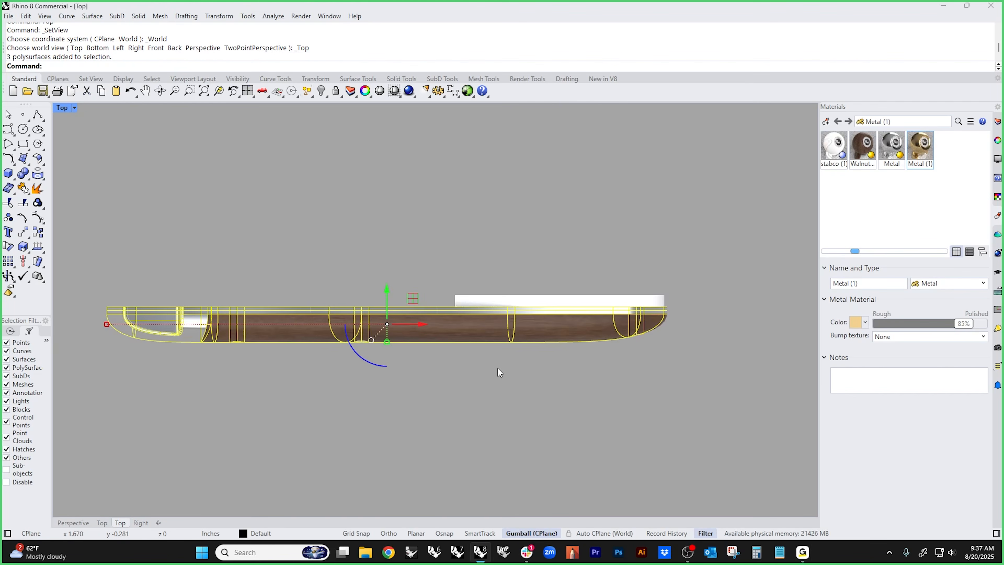
{"action": "type", "text": "m"}
{"action": "key", "text": "Return"}
{"action": "left_click", "coordinate": [455, 295]}
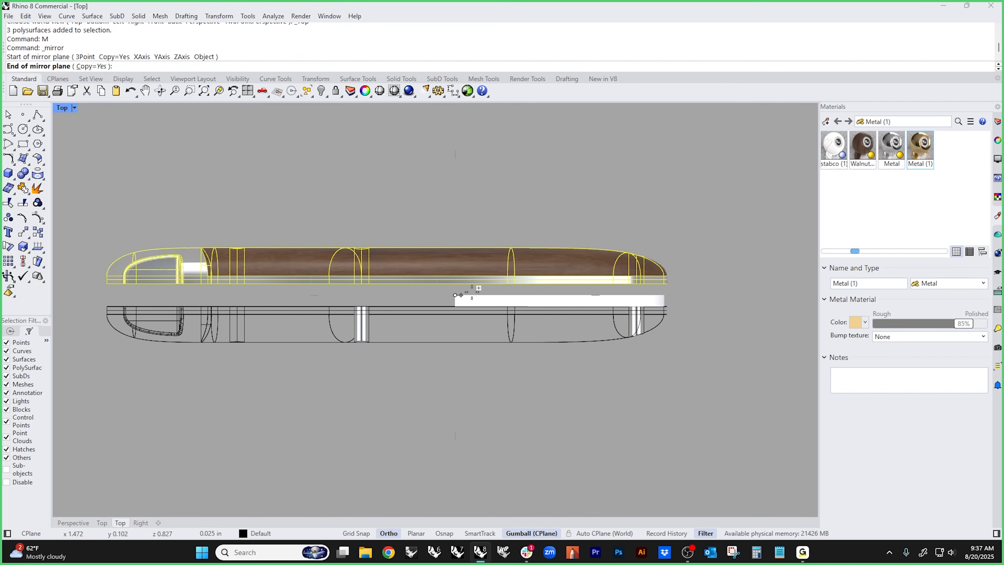
{"action": "key", "text": "F8"}
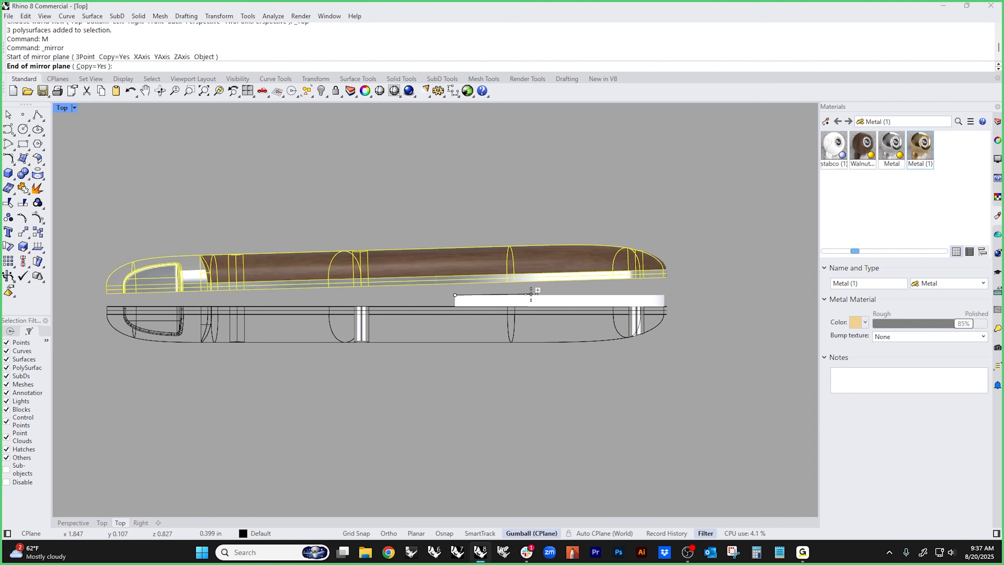
{"action": "key", "text": "Escape"}
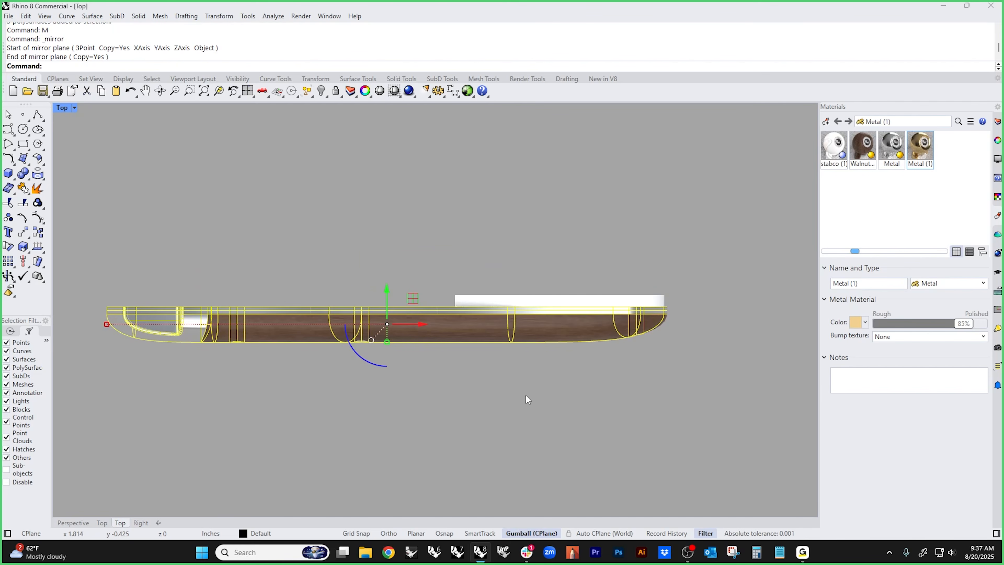
- Mirror the selected handle half across a horizontal line along the blade lock's outer edge, with Ortho on and the original kept
{"action": "type", "text": "m"}
{"action": "key", "text": "Return"}
{"action": "key", "text": "F8"}
{"action": "left_click", "coordinate": [455, 295]}
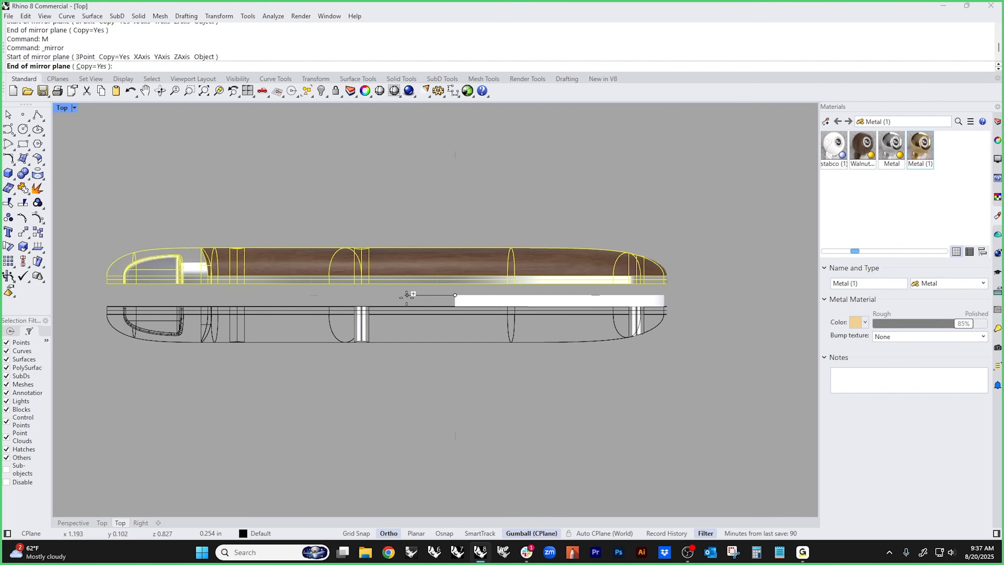
{"action": "left_click", "coordinate": [404, 295]}
{"action": "left_click", "coordinate": [631, 208]}
- Select the mirrored handle half and move it inward against the blade lock's outer edge
{"action": "left_click_drag", "start_coordinate": [647, 204], "coordinate": [115, 283]}
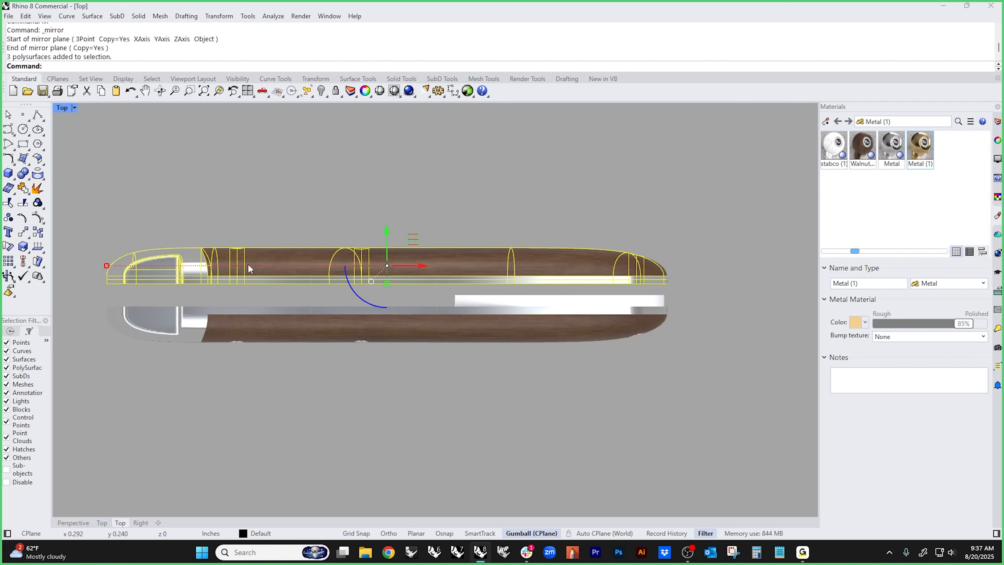
{"action": "left_click_drag", "start_coordinate": [388, 238], "coordinate": [456, 296], "text": "ctrl"}
{"action": "left_click", "coordinate": [496, 407]}
- In the Top view, select the whole handle assembly and scale it slightly thinner across its thickness
{"action": "right_click_drag", "start_coordinate": [495, 408], "coordinate": [401, 413]}
{"action": "scroll", "coordinate": [550, 400], "scroll_direction": "down", "scroll_amount": 4}
{"action": "key", "text": "ctrl+F4"}
{"action": "type", "text": "Top"}
{"action": "key", "text": "Return"}
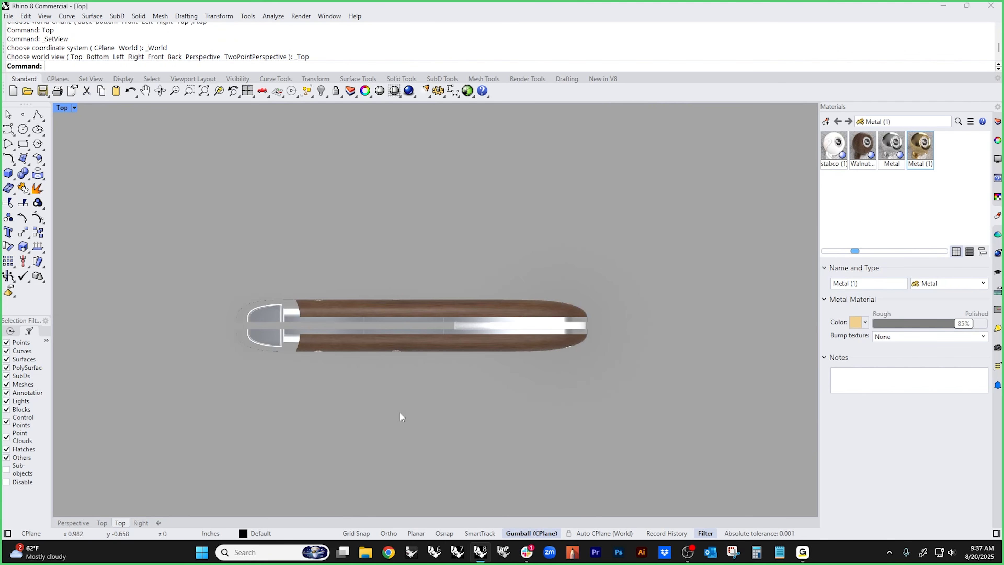
{"action": "left_click_drag", "start_coordinate": [189, 232], "coordinate": [700, 380]}
{"action": "mouse_move", "coordinate": [413, 351]}
{"action": "left_mouse_down"}
{"action": "mouse_move", "coordinate": [412, 337]}
{"action": "mouse_move", "coordinate": [411, 368]}
{"action": "mouse_move", "coordinate": [413, 341]}
{"action": "mouse_move", "coordinate": [414, 350]}
{"action": "left_mouse_up"}
{"action": "left_click", "coordinate": [422, 395]}
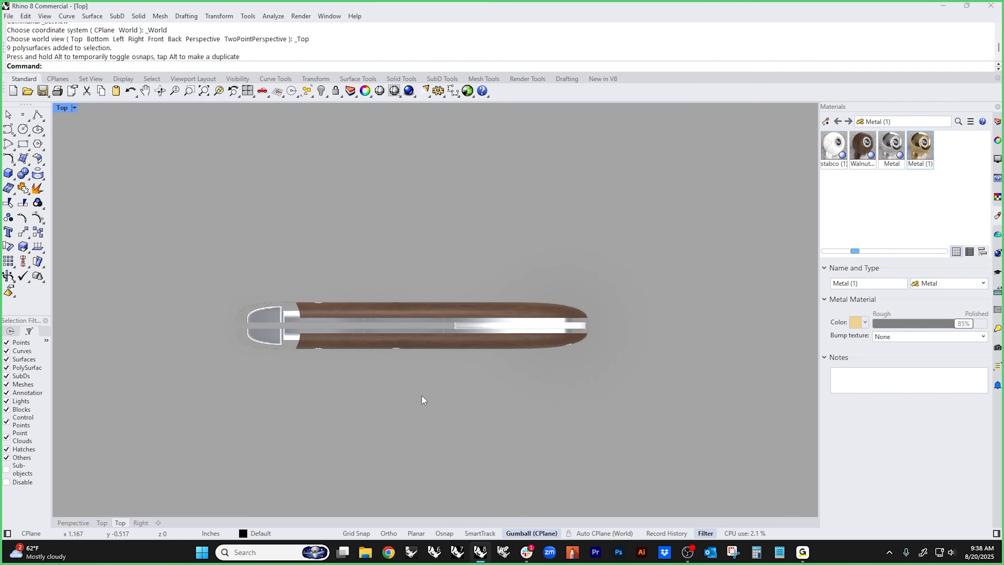
- In the Front view, draw a degree-3 curve tracing the blade's spine from the pointed tip to the front of the wooden handle
{"action": "key", "text": "ctrl+F4"}
{"action": "right_click_drag", "start_coordinate": [422, 396], "coordinate": [528, 365]}
{"action": "scroll", "coordinate": [515, 313], "scroll_direction": "up", "scroll_amount": 6}
{"action": "type", "text": "f"}
{"action": "key", "text": "Return"}
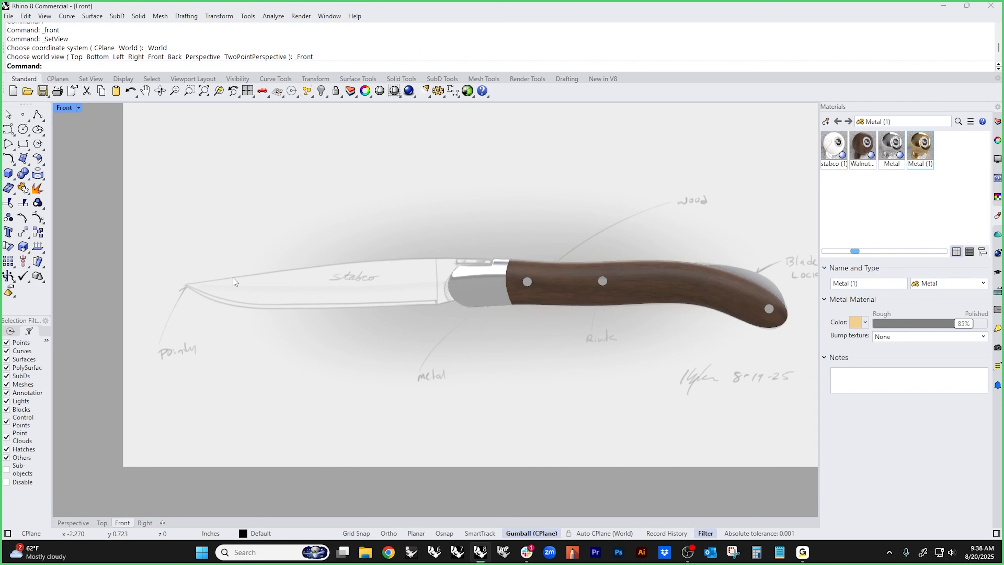
{"action": "left_click", "coordinate": [8, 129]}
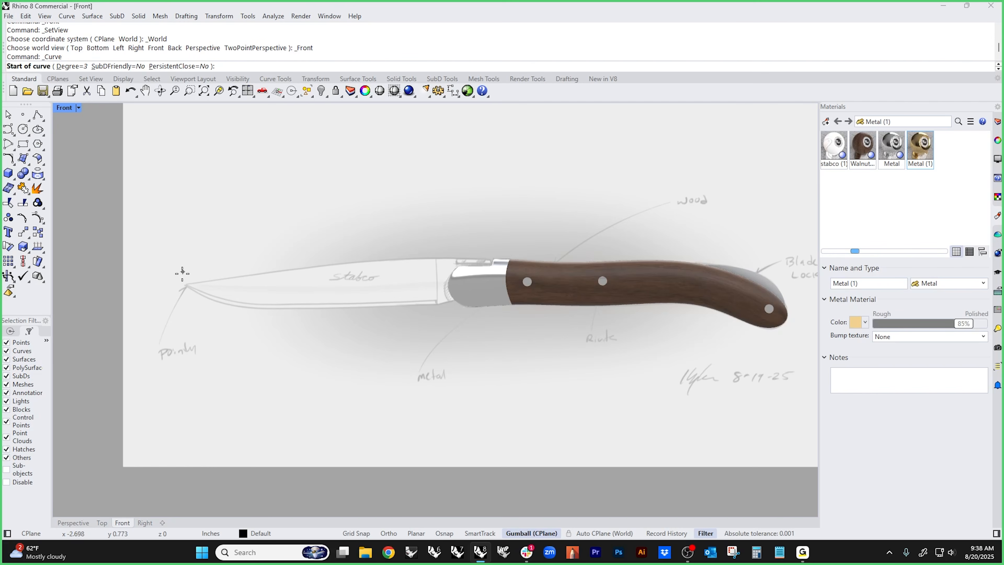
{"action": "scroll", "coordinate": [182, 273], "scroll_direction": "up", "scroll_amount": 5}
{"action": "left_click", "coordinate": [186, 286]}
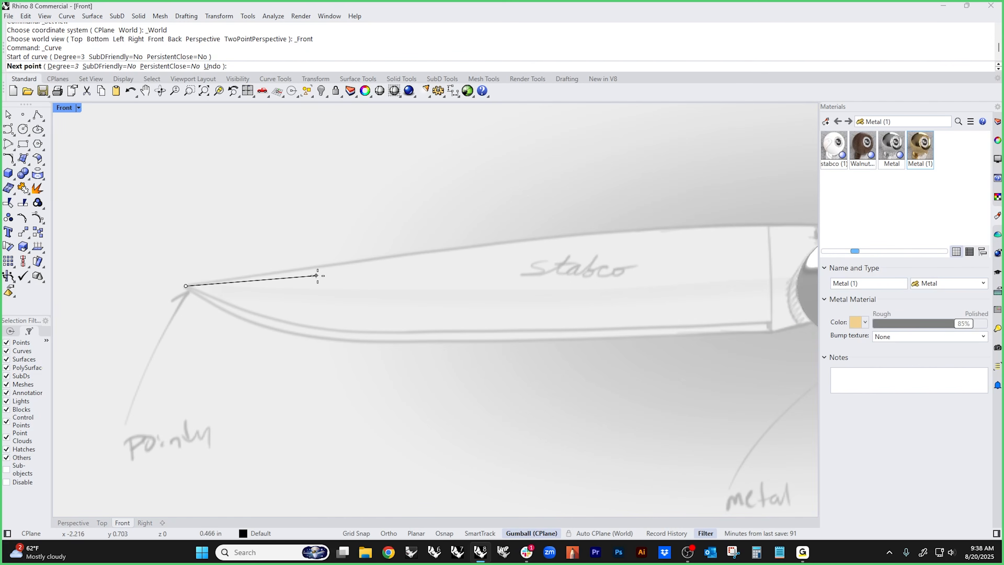
{"action": "left_click", "coordinate": [411, 256]}
{"action": "right_click_drag", "start_coordinate": [479, 238], "coordinate": [271, 246], "text": "shift"}
{"action": "scroll", "coordinate": [329, 239], "scroll_direction": "down", "scroll_amount": 6}
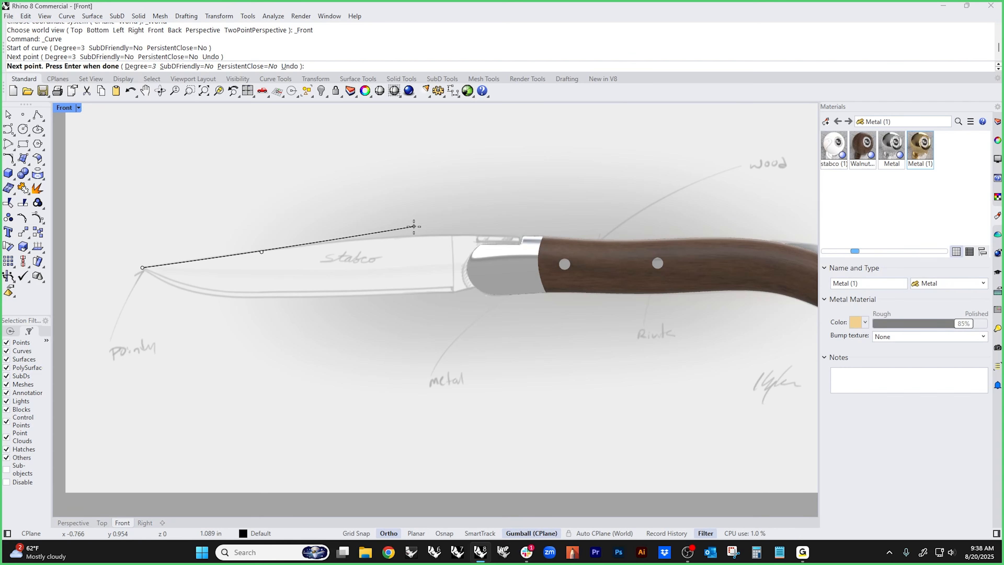
{"action": "left_click", "coordinate": [406, 229]}
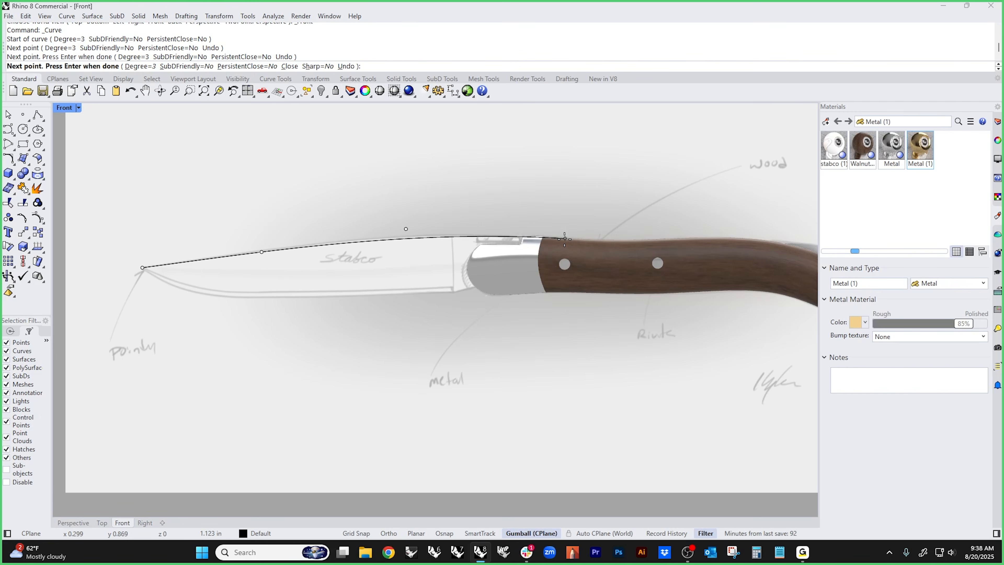
{"action": "left_click", "coordinate": [545, 239]}
{"action": "key", "text": "Return"}
- Nudge the spine curve's third control point 0.020 up and 0.020 toward the handle
{"action": "left_click", "coordinate": [411, 238]}
{"action": "left_click", "coordinate": [408, 229]}
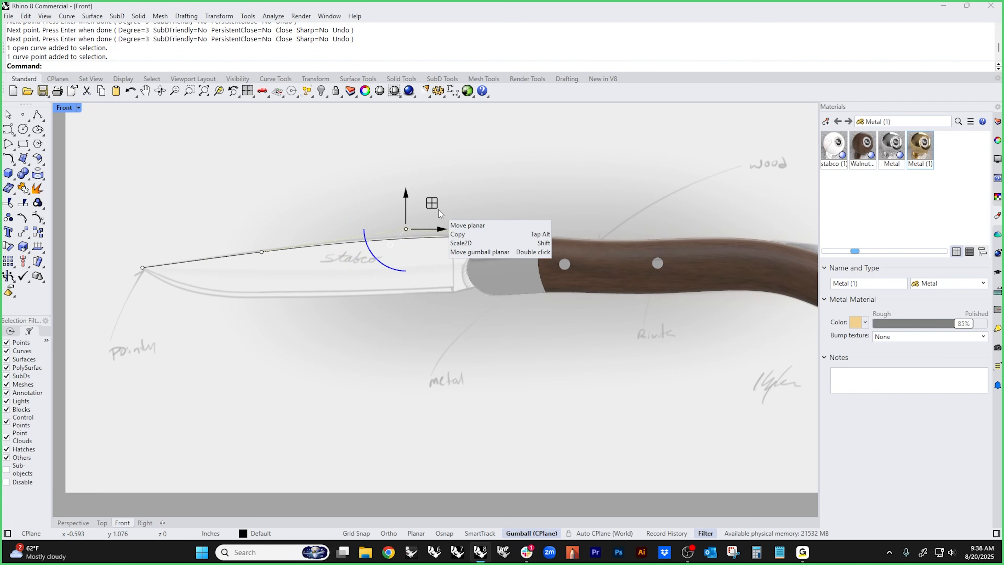
{"action": "key", "text": "alt+Up"}
{"action": "key", "text": "alt+Up"}
{"action": "key", "text": "alt+Right"}
{"action": "key", "text": "alt+Right"}
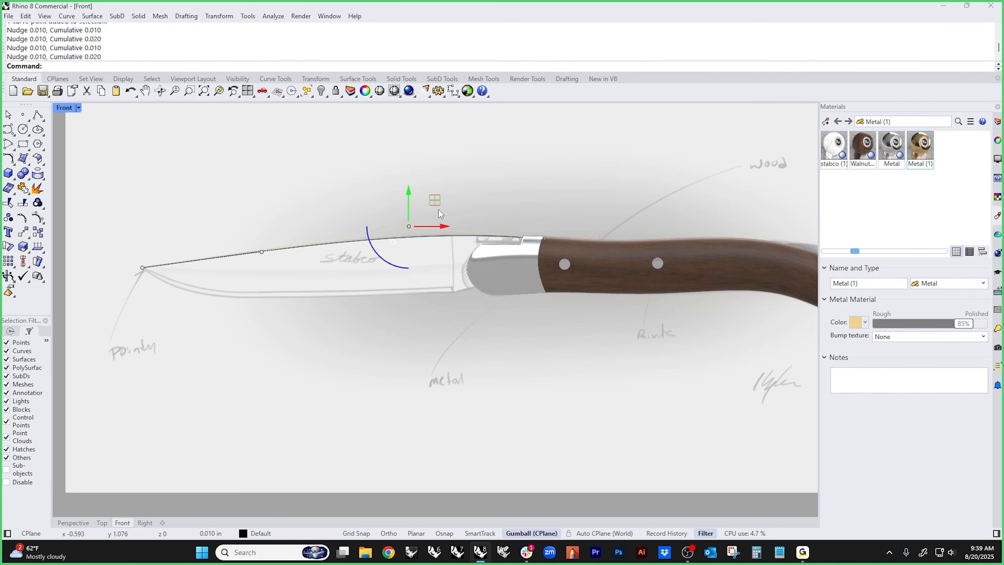
{"action": "key", "text": "Escape"}
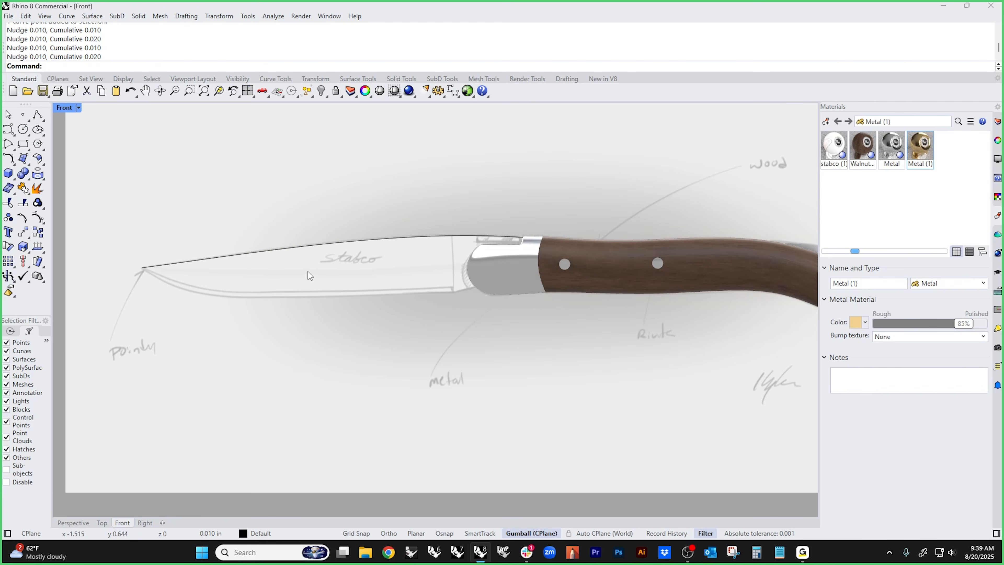
- Draw a degree-3 curve tracing the cutting edge from the blade tip to the lower corner of the blade's base
{"action": "left_click", "coordinate": [8, 129]}
{"action": "left_click", "coordinate": [143, 269]}
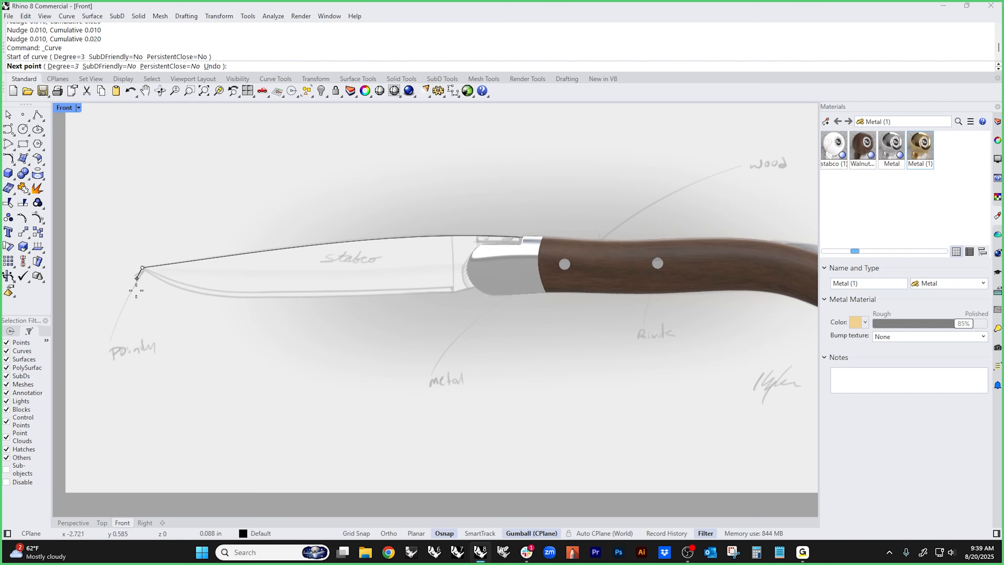
{"action": "left_click", "coordinate": [178, 294]}
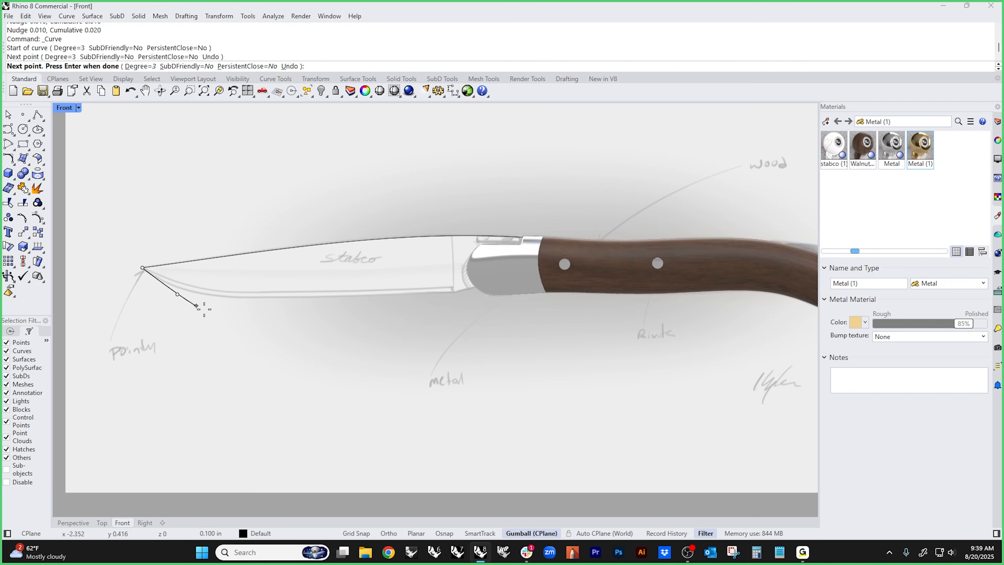
{"action": "left_click", "coordinate": [269, 305]}
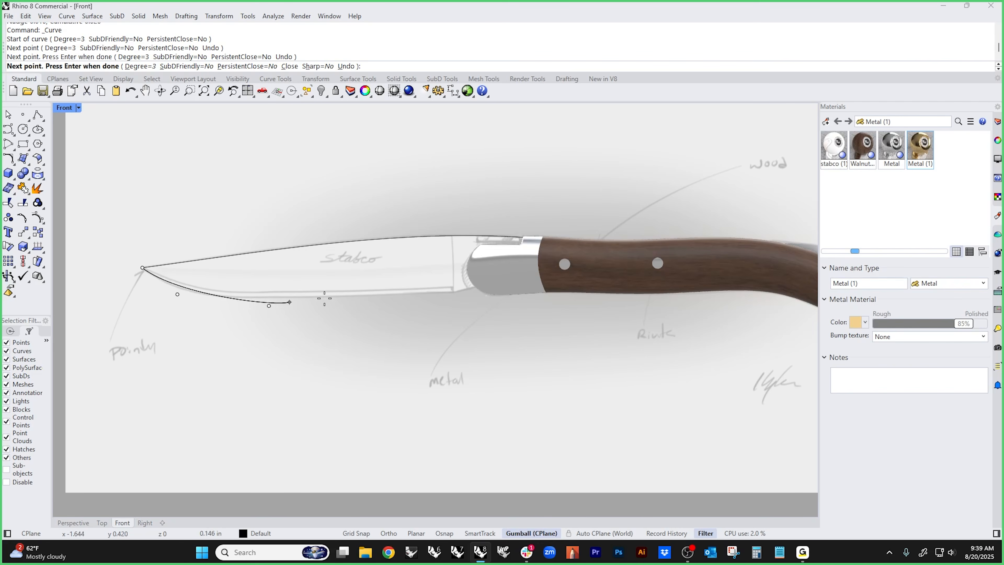
{"action": "left_click", "coordinate": [453, 292]}
{"action": "key", "text": "Return"}
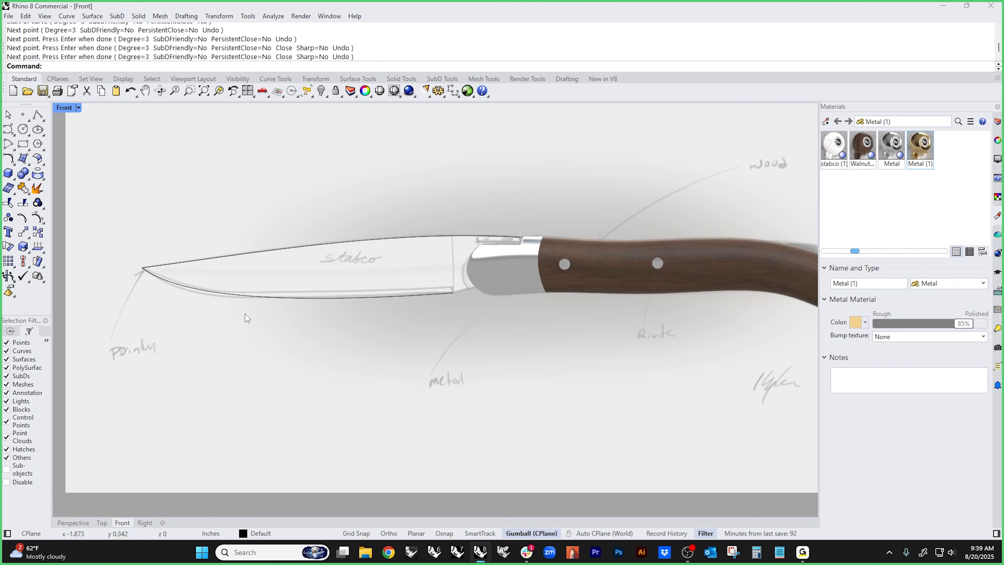
- Nudge the cutting-edge curve's control point nearest the tip 0.050 down and slightly toward the handle
{"action": "left_click", "coordinate": [240, 295]}
{"action": "left_click", "coordinate": [177, 294]}
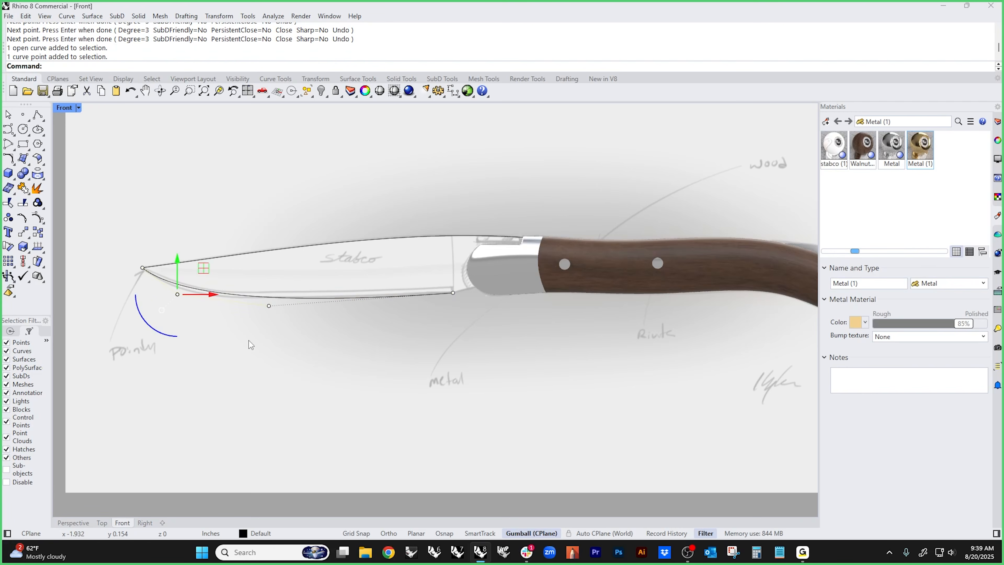
{"action": "key", "text": "alt+Down"}
{"action": "key", "text": "alt+Down"}
{"action": "key", "text": "alt+Down"}
{"action": "key", "text": "alt+Down"}
{"action": "key", "text": "alt+Down"}
{"action": "key", "text": "alt+Left"}
{"action": "key", "text": "alt+Left"}
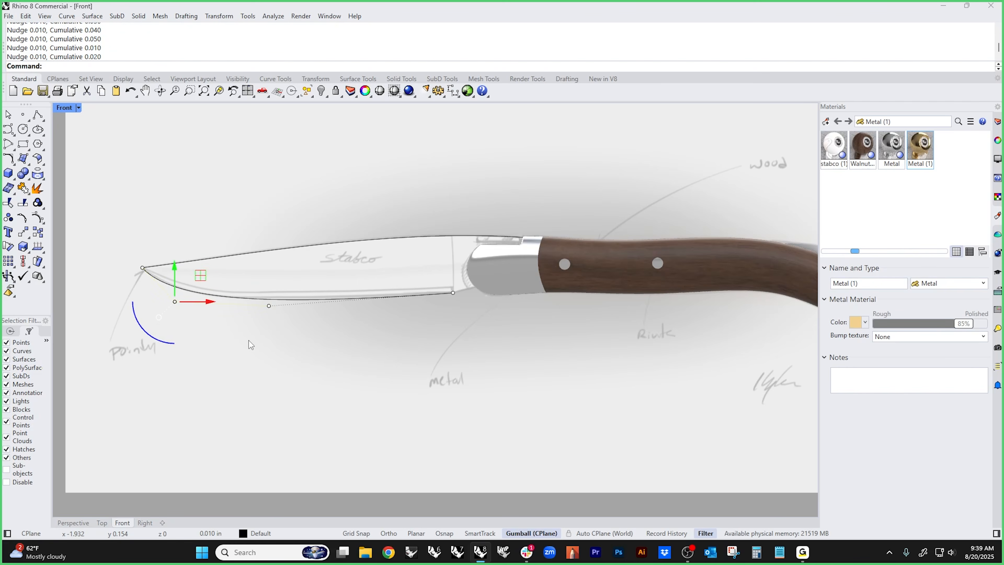
{"action": "key", "text": "alt+Right"}
{"action": "key", "text": "alt+Right"}
{"action": "key", "text": "alt+Right"}
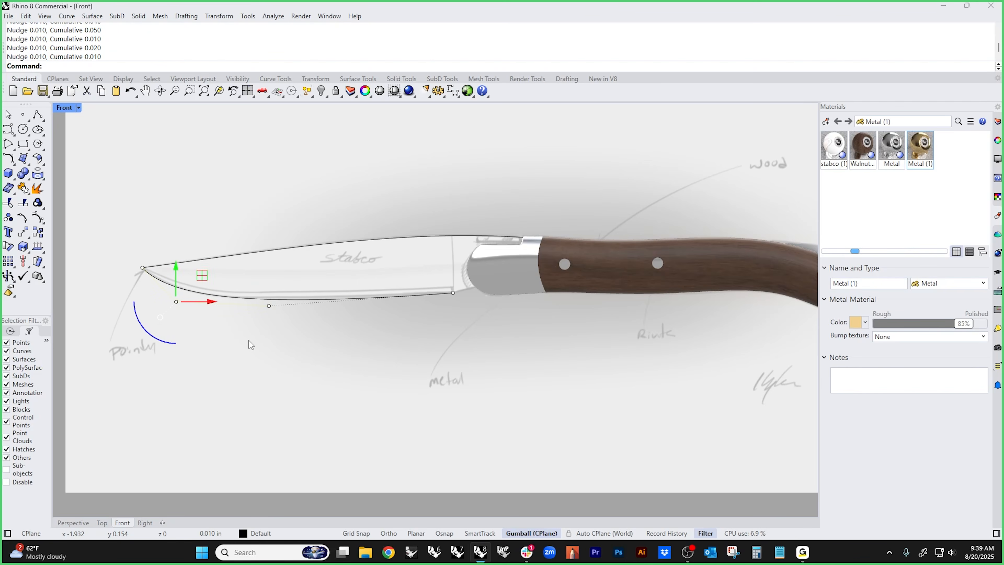
- Nudge the cutting-edge curve's third control point 0.030 toward the handle and 0.020 up
{"action": "left_click", "coordinate": [270, 306]}
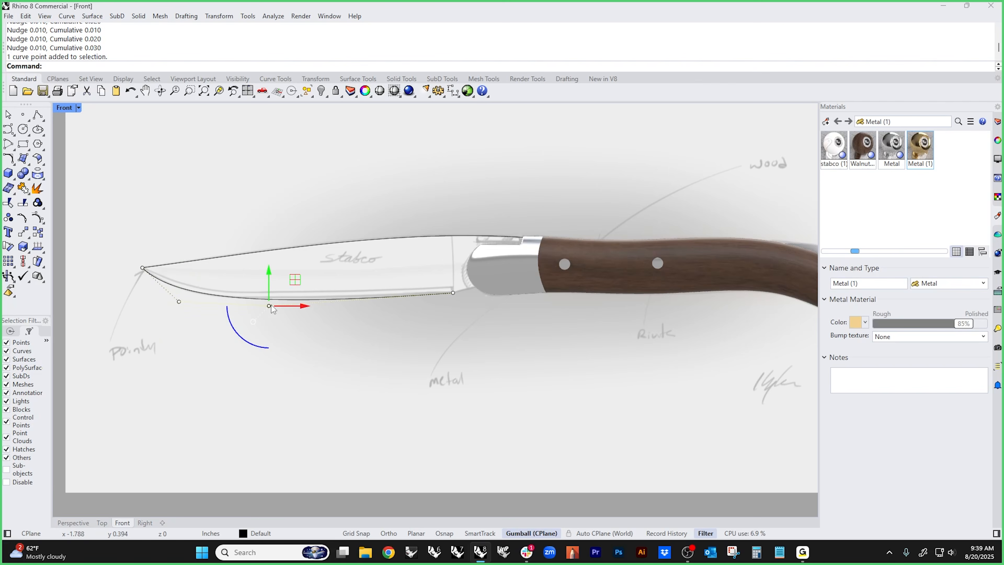
{"action": "key", "text": "alt+Right"}
{"action": "key", "text": "alt+Right"}
{"action": "key", "text": "alt+Right"}
{"action": "key", "text": "alt+Up"}
{"action": "key", "text": "alt+Up"}
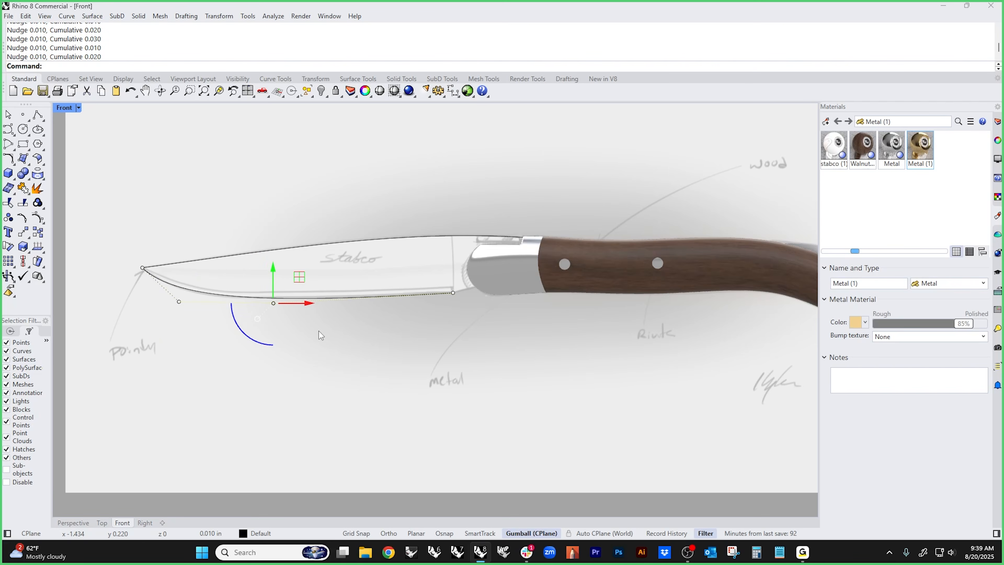
- Lower the cutting-edge curve's second control point by another 0.030 and shift it 0.010 toward the handle
{"action": "left_click", "coordinate": [181, 304]}
{"action": "key", "text": "alt+Down"}
{"action": "key", "text": "alt+Down"}
{"action": "key", "text": "alt+Left"}
{"action": "key", "text": "alt+Down"}
{"action": "key", "text": "alt+Right"}
{"action": "key", "text": "alt+Right"}
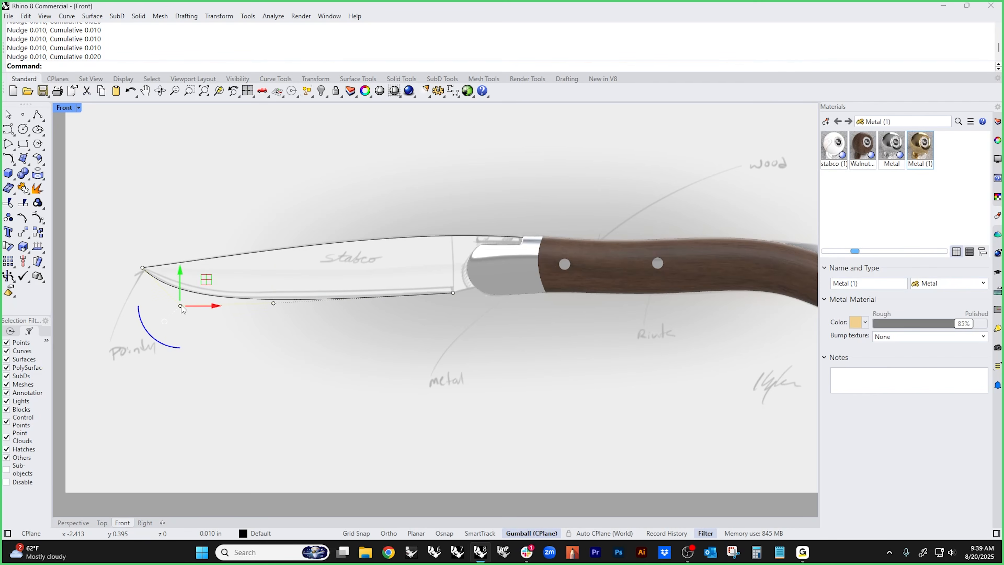
{"action": "key", "text": "Escape"}
- Draw a straight polyline segment from the cutting edge's rear end into the metal part of the handle
{"action": "right_click_drag", "start_coordinate": [491, 319], "coordinate": [446, 350]}
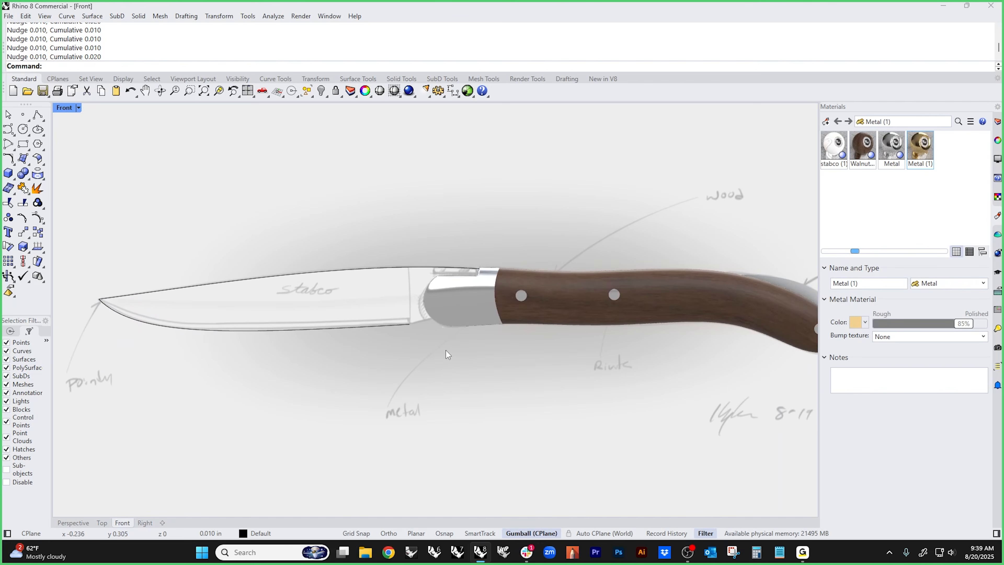
{"action": "left_click", "coordinate": [37, 114]}
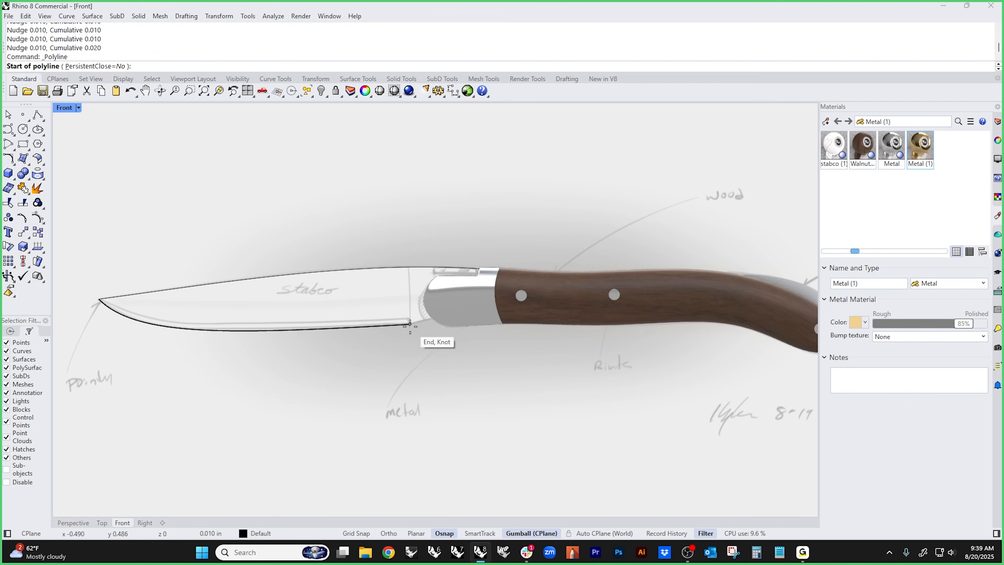
{"action": "left_click", "coordinate": [415, 331]}
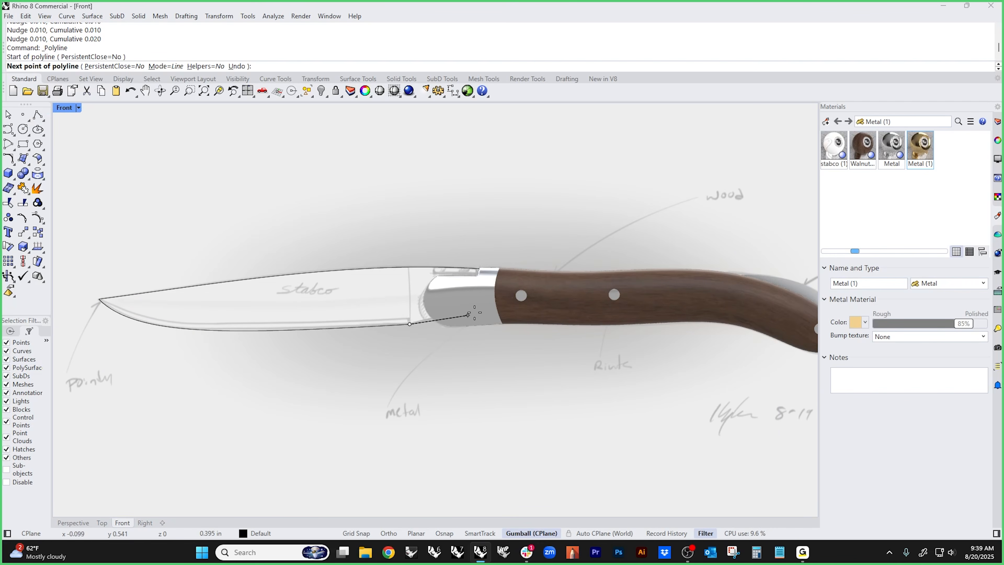
{"action": "left_click", "coordinate": [494, 314]}
{"action": "key", "text": "Return"}
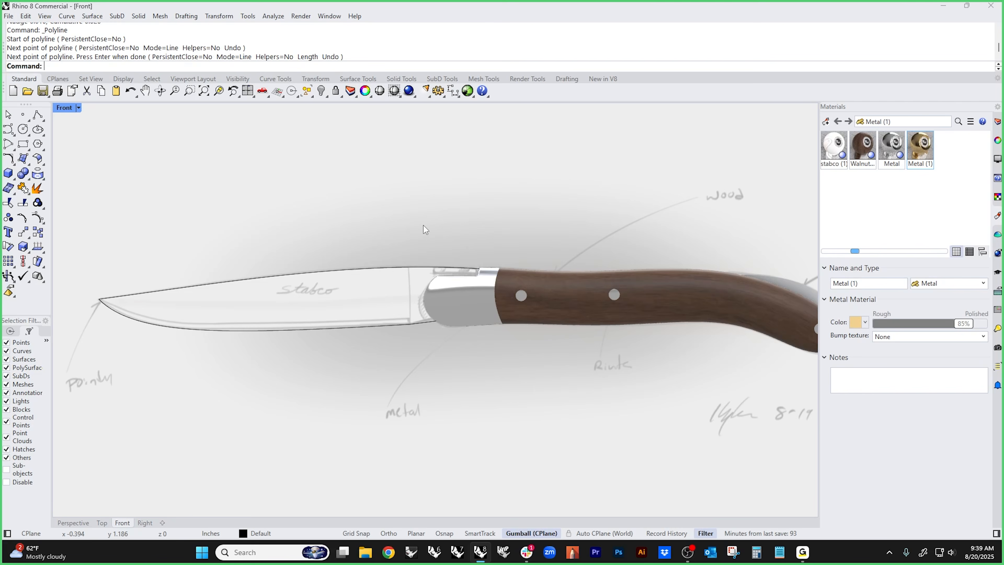
- Select all curves and isolate them so the handle solids are hidden
{"action": "type", "text": "sc"}
{"action": "key", "text": "Return"}
{"action": "type", "text": "ii"}
{"action": "key", "text": "Return"}
{"action": "left_click", "coordinate": [495, 202]}
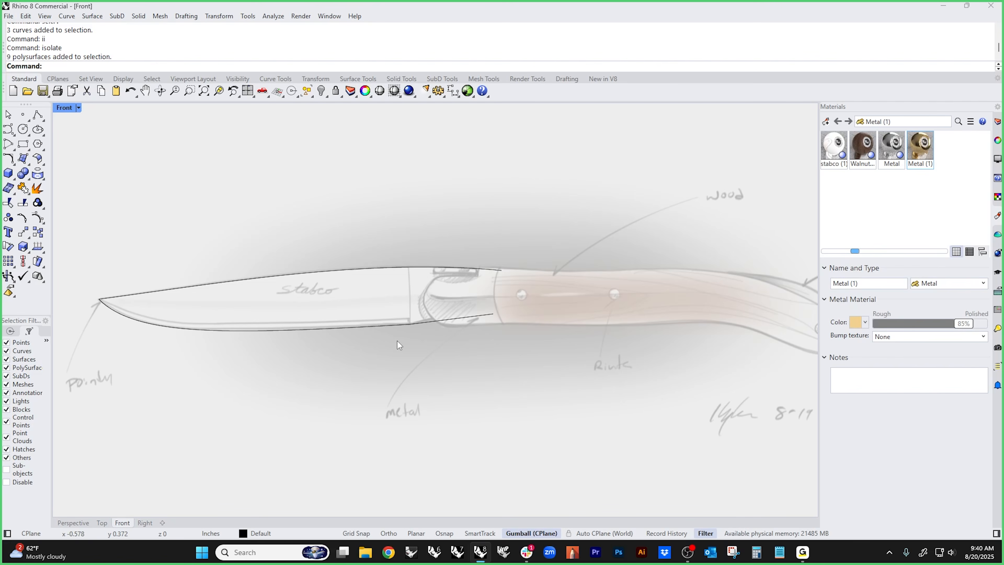
- Join the three blade curves and close the open rear end of the outline with CloseCrv
{"action": "left_click_drag", "start_coordinate": [462, 230], "coordinate": [393, 358]}
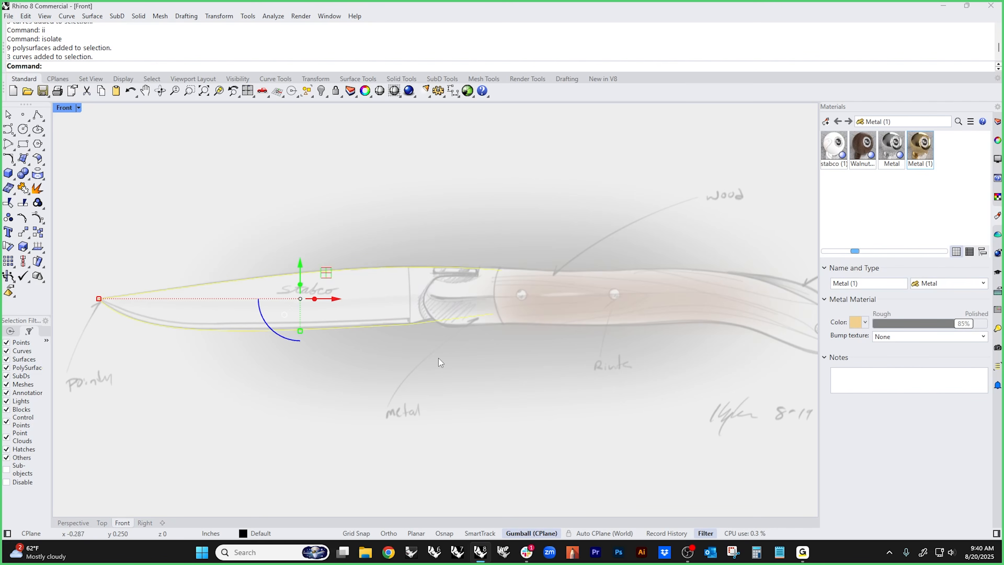
{"action": "left_click", "coordinate": [466, 357]}
{"action": "left_click_drag", "start_coordinate": [487, 205], "coordinate": [238, 384]}
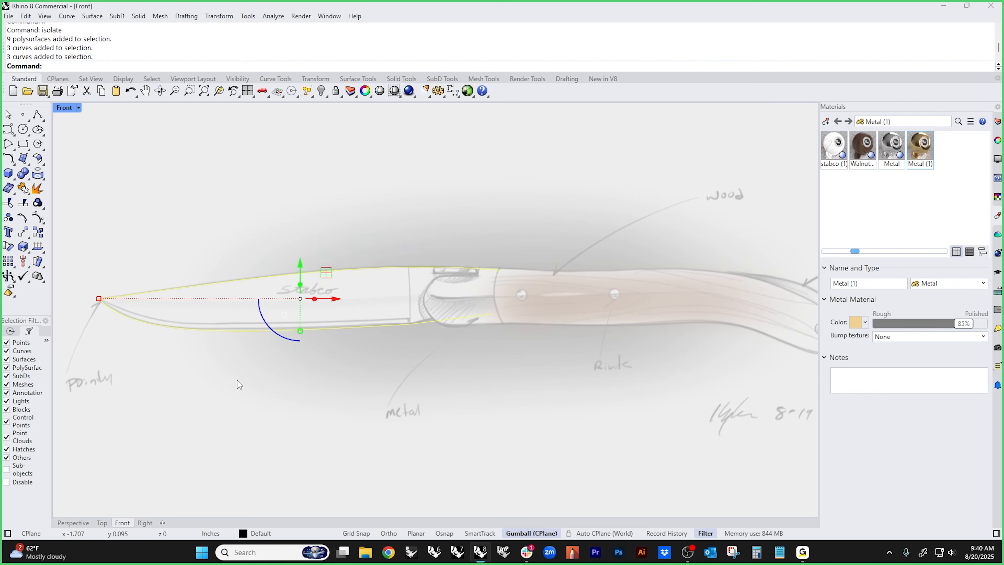
{"action": "type", "text": "join"}
{"action": "key", "text": "Return"}
{"action": "left_click", "coordinate": [239, 384]}
{"action": "left_click_drag", "start_coordinate": [397, 207], "coordinate": [289, 374]}
{"action": "type", "text": "CloseCrv"}
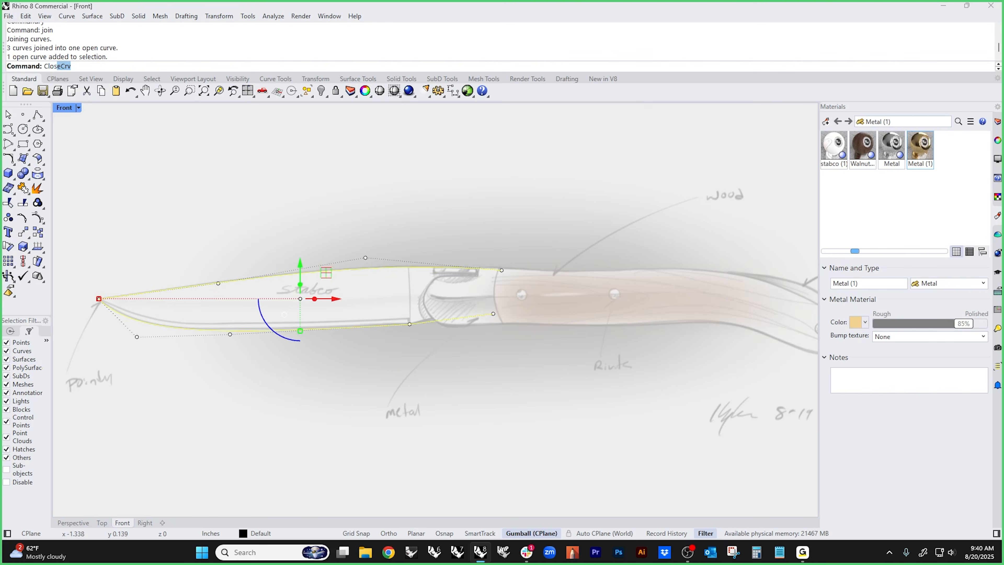
{"action": "key", "text": "Return"}
{"action": "key", "text": "Escape"}
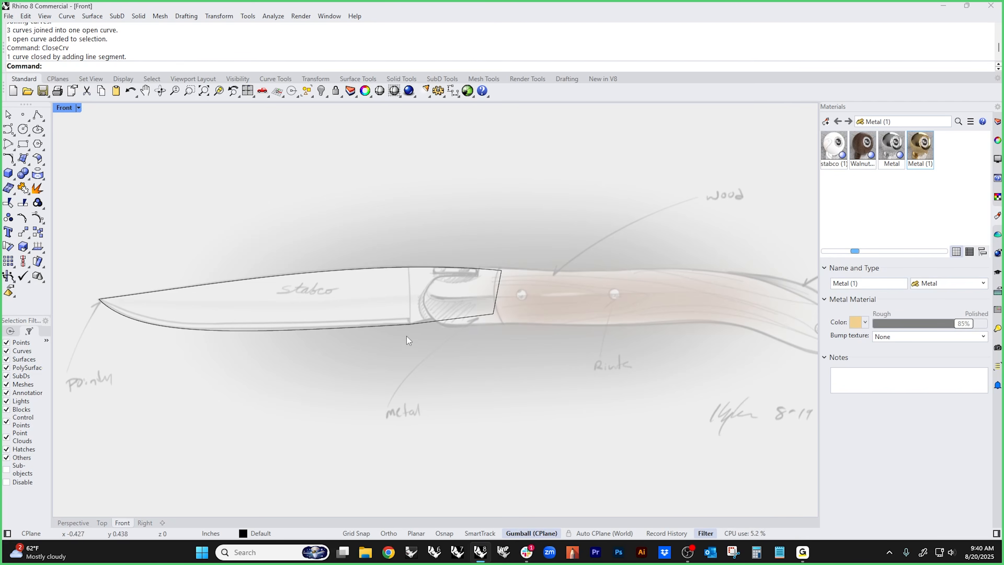
- In the Top view, extrude the closed blade outline a small distance to both sides to form a thin solid blade
{"action": "right_click_drag", "start_coordinate": [404, 308], "coordinate": [487, 310]}
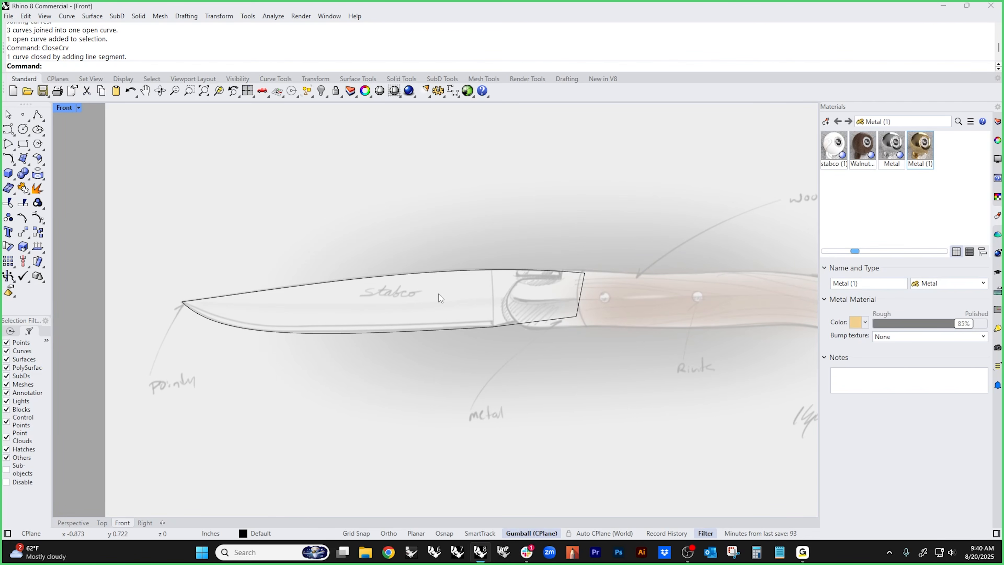
{"action": "left_click", "coordinate": [465, 274]}
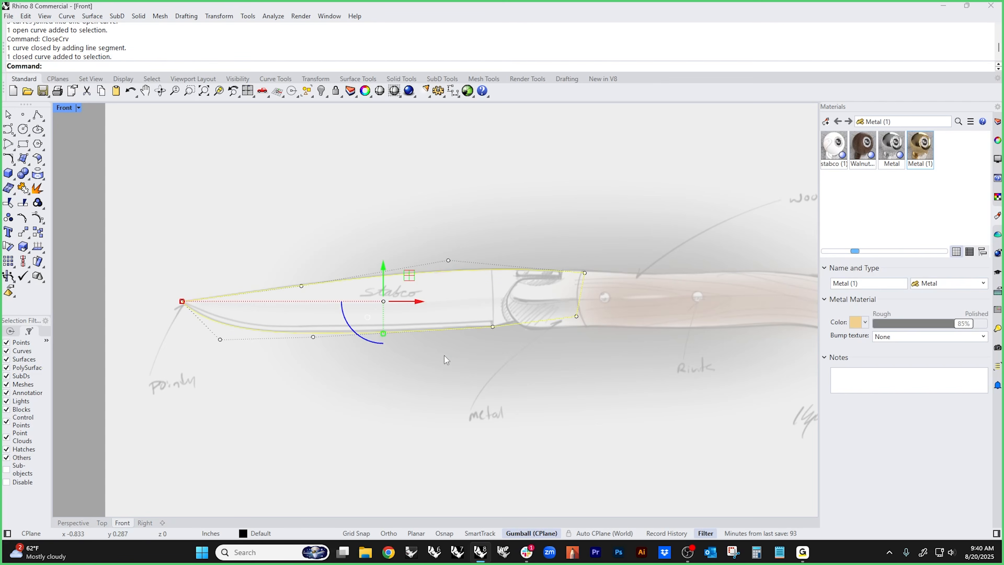
{"action": "type", "text": "Top"}
{"action": "key", "text": "Return"}
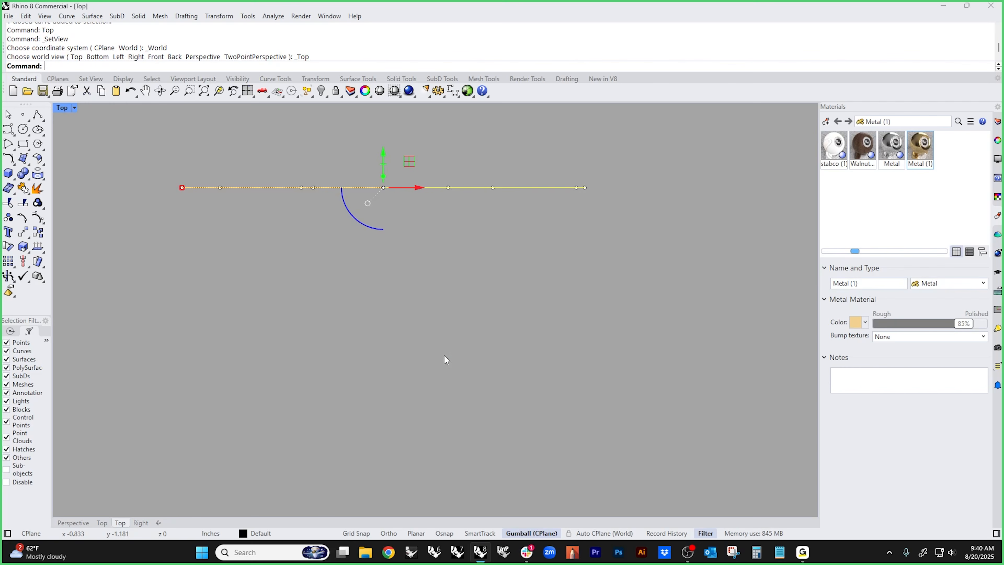
{"action": "right_click_drag", "start_coordinate": [444, 356], "coordinate": [453, 478]}
{"action": "scroll", "coordinate": [397, 346], "scroll_direction": "up", "scroll_amount": 4}
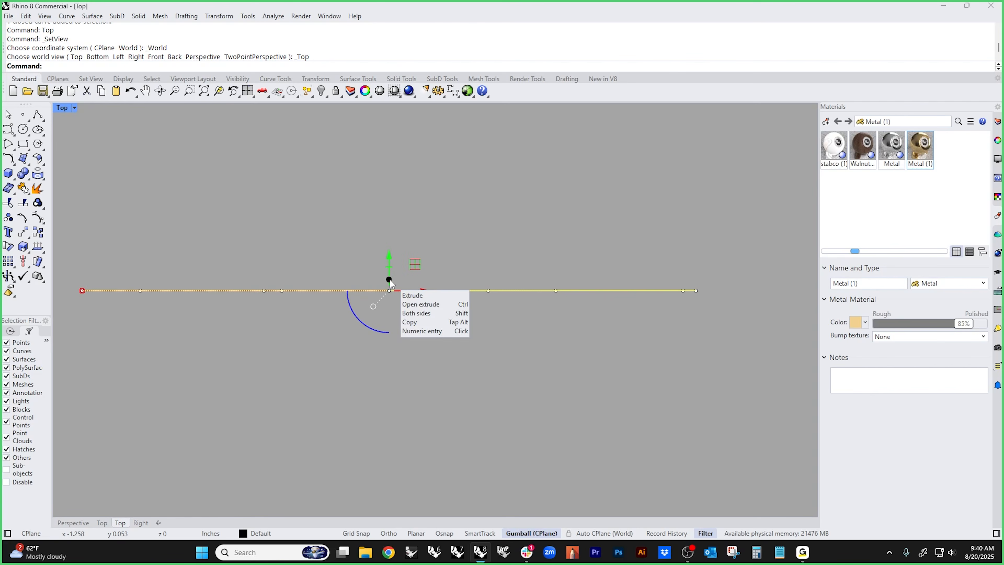
{"action": "left_click_drag", "start_coordinate": [389, 279], "coordinate": [389, 284], "text": "shift"}
- Show all hidden objects and select the wooden handle parts in the Top view
{"action": "type", "text": "v"}
{"action": "key", "text": "Return"}
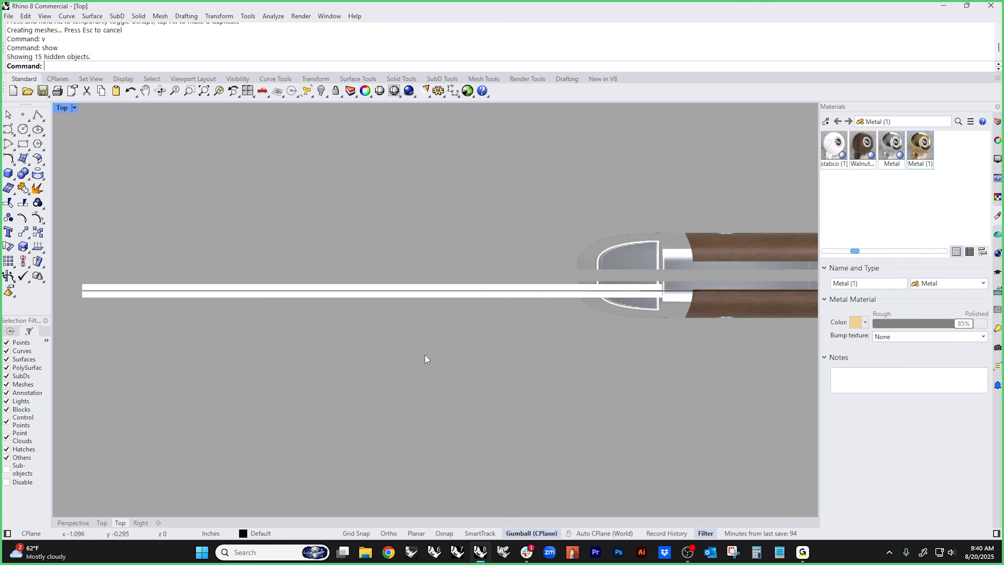
{"action": "right_click_drag", "start_coordinate": [560, 342], "coordinate": [350, 362]}
{"action": "scroll", "coordinate": [413, 334], "scroll_direction": "down", "scroll_amount": 6}
{"action": "right_click_drag", "start_coordinate": [466, 335], "coordinate": [423, 331]}
{"action": "left_click_drag", "start_coordinate": [706, 248], "coordinate": [585, 372]}
{"action": "scroll", "coordinate": [427, 351], "scroll_direction": "up", "scroll_amount": 4}
{"action": "right_click_drag", "start_coordinate": [366, 353], "coordinate": [378, 389]}
- Add both front metal pieces to the handle selection and move it across its thickness to centre it on the blade
{"action": "left_click_drag", "start_coordinate": [632, 257], "coordinate": [349, 317]}
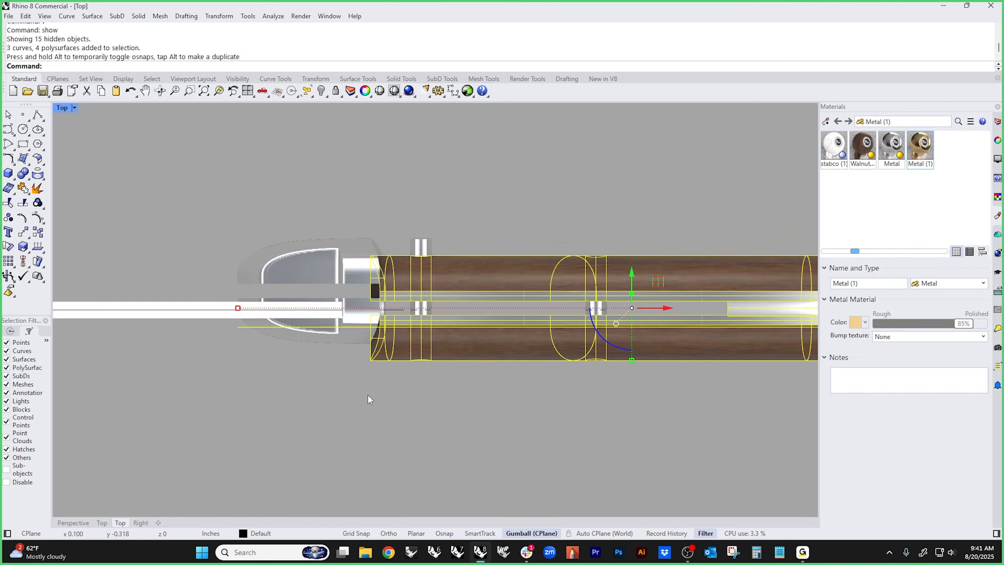
{"action": "key", "text": "ctrl+z"}
{"action": "left_click", "coordinate": [336, 331], "text": "shift"}
{"action": "left_click", "coordinate": [367, 276], "text": "shift"}
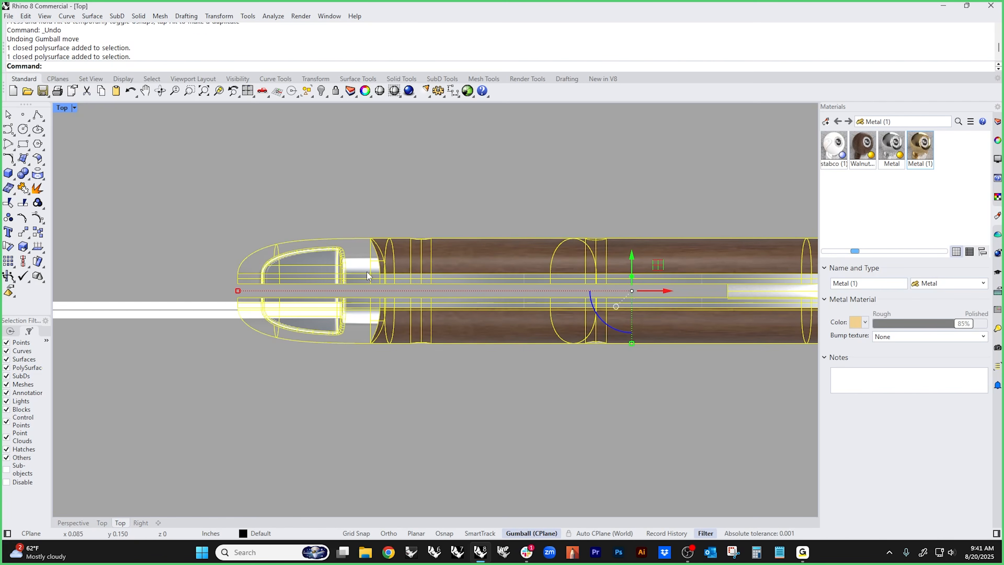
{"action": "left_click_drag", "start_coordinate": [632, 258], "coordinate": [356, 311]}
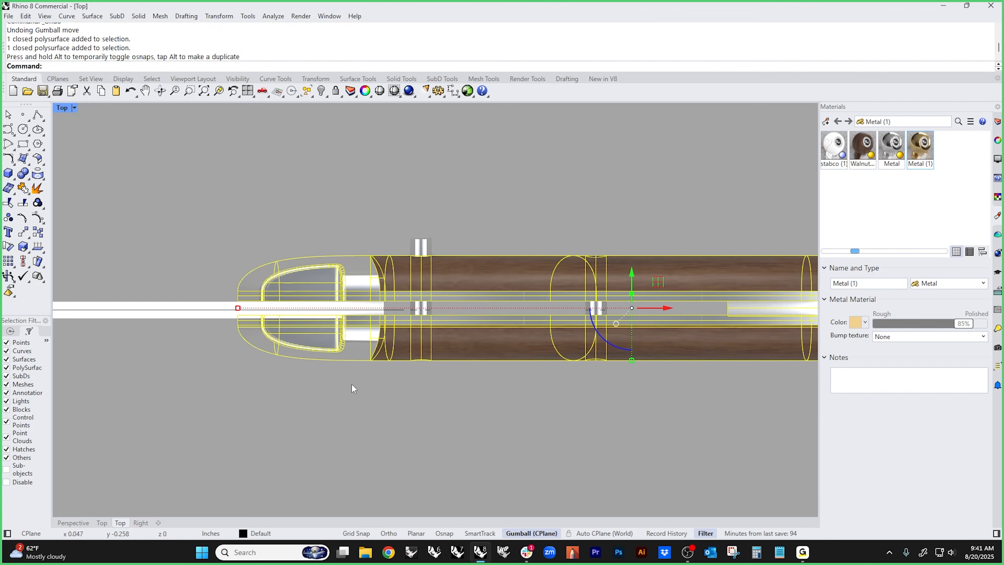
- Deselect the handle, switch to the Perspective view and bring up the object snap options
{"action": "left_click", "coordinate": [323, 410]}
{"action": "scroll", "coordinate": [346, 391], "scroll_direction": "down", "scroll_amount": 4}
{"action": "type", "text": "p"}
{"action": "key", "text": "Return"}
{"action": "scroll", "coordinate": [405, 360], "scroll_direction": "up", "scroll_amount": 4}
{"action": "right_click_drag", "start_coordinate": [405, 359], "coordinate": [500, 343]}
{"action": "right_click", "coordinate": [532, 534]}
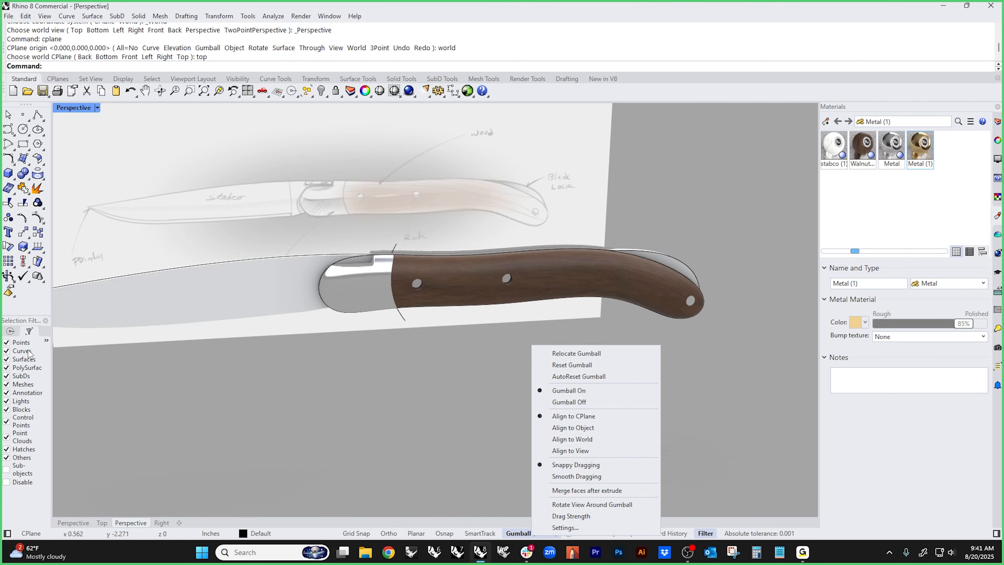
{"action": "left_click", "coordinate": [11, 332]}
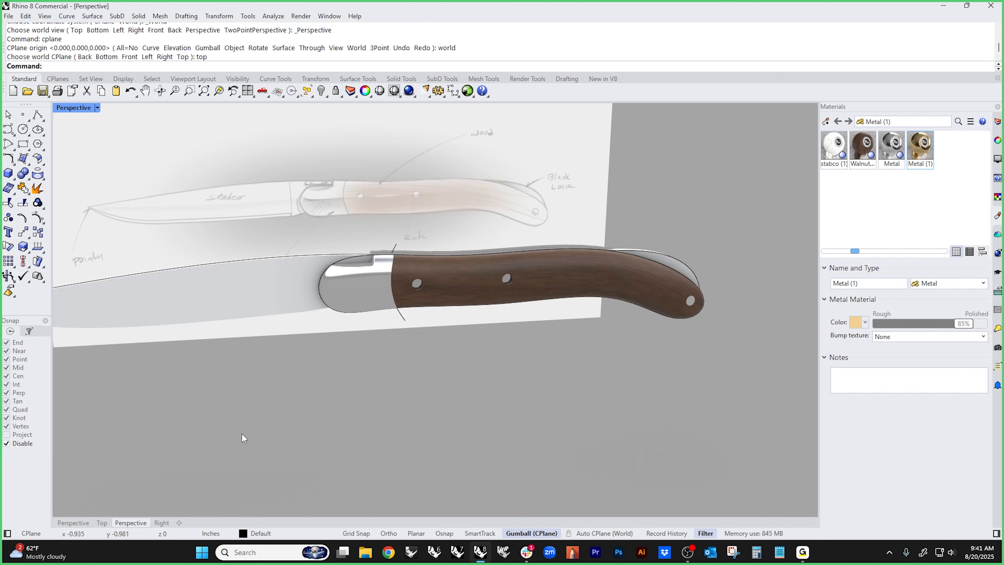
{"action": "right_click_drag", "start_coordinate": [311, 412], "coordinate": [381, 332]}
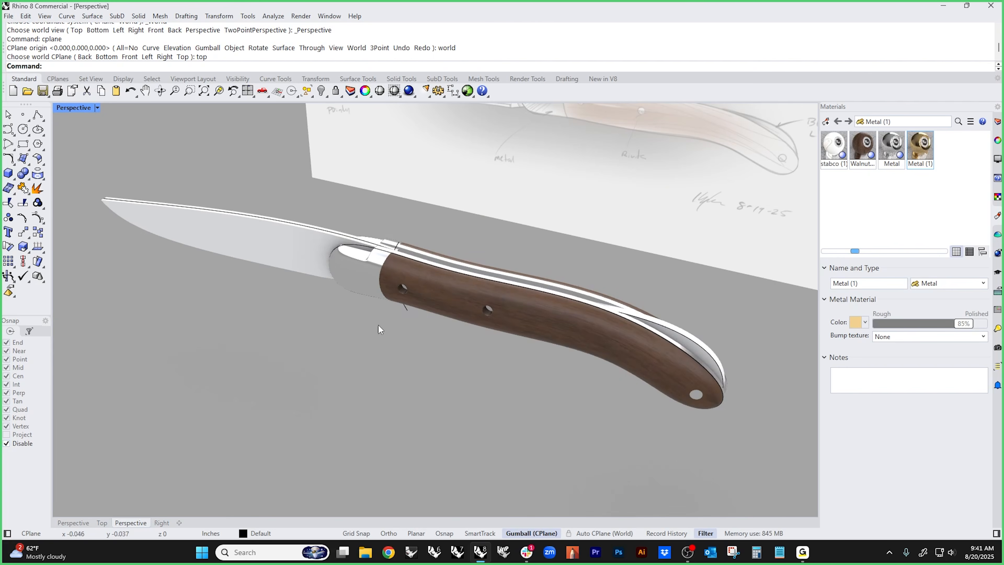
- Move the open arc curve at the front edge of the wood out to the side, clear of the handle
{"action": "left_click", "coordinate": [401, 247]}
{"action": "left_click_drag", "start_coordinate": [414, 265], "coordinate": [395, 248]}
{"action": "left_click_drag", "start_coordinate": [394, 250], "coordinate": [366, 303]}
{"action": "key", "text": "Escape"}
{"action": "right_click_drag", "start_coordinate": [441, 327], "coordinate": [404, 311]}
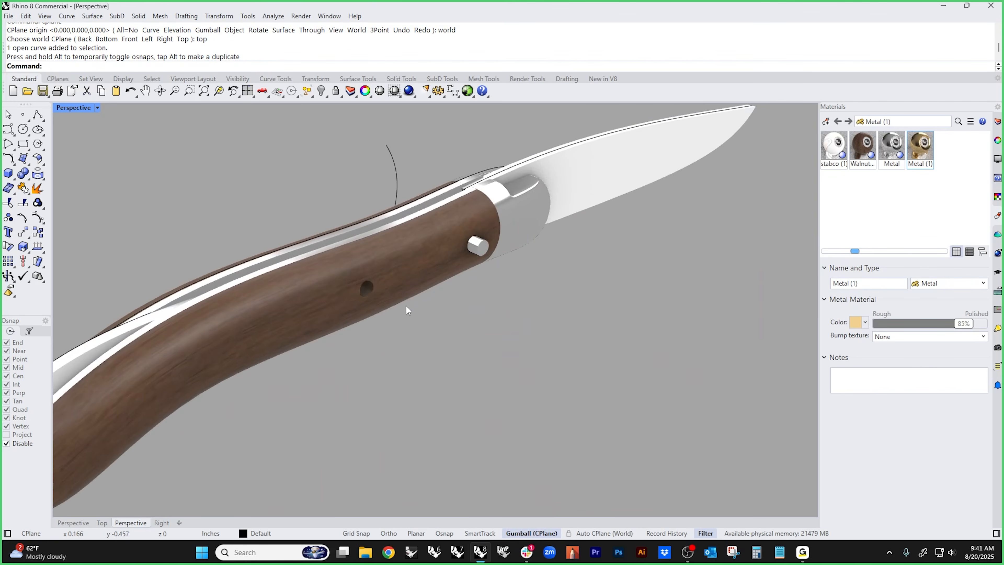
- Slide the recessed middle rivet outward along its axis until it sits level with the wood surface
{"action": "left_click", "coordinate": [486, 247]}
{"action": "right_click_drag", "start_coordinate": [469, 344], "coordinate": [514, 348]}
{"action": "scroll", "coordinate": [435, 276], "scroll_direction": "up", "scroll_amount": 9}
{"action": "right_click_drag", "start_coordinate": [435, 275], "coordinate": [408, 314]}
{"action": "left_click", "coordinate": [421, 268]}
{"action": "scroll", "coordinate": [419, 273], "scroll_direction": "down", "scroll_amount": 5}
{"action": "scroll", "coordinate": [421, 273], "scroll_direction": "up", "scroll_amount": 6}
{"action": "scroll", "coordinate": [390, 263], "scroll_direction": "up", "scroll_amount": 5}
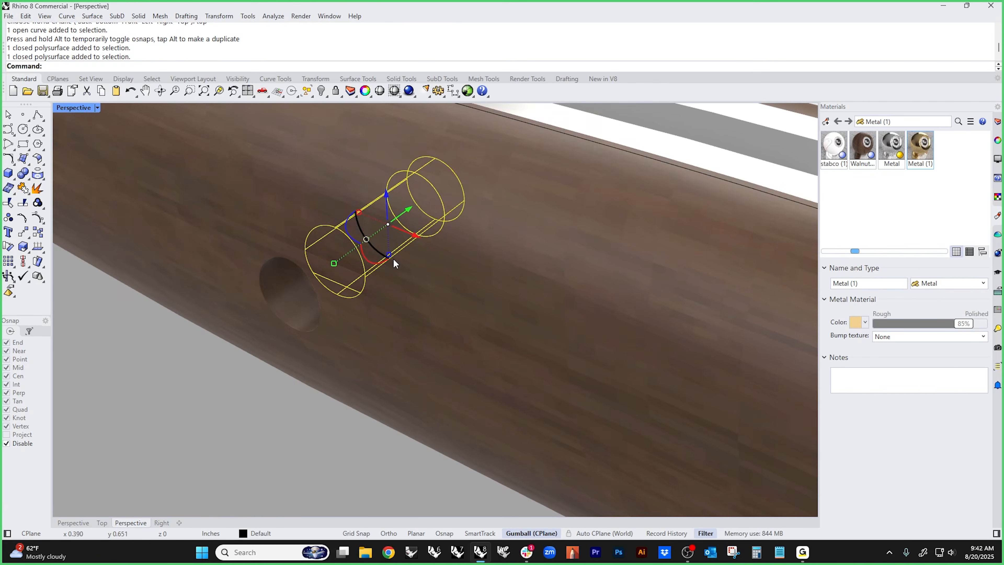
{"action": "left_click_drag", "start_coordinate": [403, 214], "coordinate": [340, 296], "text": "ctrl"}
{"action": "left_click_drag", "start_coordinate": [357, 246], "coordinate": [306, 336]}
{"action": "key", "text": "Escape"}
- Slide the recessed front rivet outward along its axis until it sits level with the wood surface
{"action": "scroll", "coordinate": [293, 373], "scroll_direction": "down", "scroll_amount": 7}
{"action": "right_click_drag", "start_coordinate": [294, 374], "coordinate": [316, 378]}
{"action": "scroll", "coordinate": [187, 369], "scroll_direction": "up", "scroll_amount": 5}
{"action": "right_click_drag", "start_coordinate": [187, 369], "coordinate": [351, 351], "text": "shift"}
{"action": "scroll", "coordinate": [299, 332], "scroll_direction": "up", "scroll_amount": 3}
{"action": "left_click", "coordinate": [324, 308]}
{"action": "left_click_drag", "start_coordinate": [264, 220], "coordinate": [191, 327], "text": "ctrl"}
{"action": "left_click", "coordinate": [171, 402]}
{"action": "scroll", "coordinate": [171, 402], "scroll_direction": "down", "scroll_amount": 8}
{"action": "right_click_drag", "start_coordinate": [475, 429], "coordinate": [297, 332], "text": "shift"}
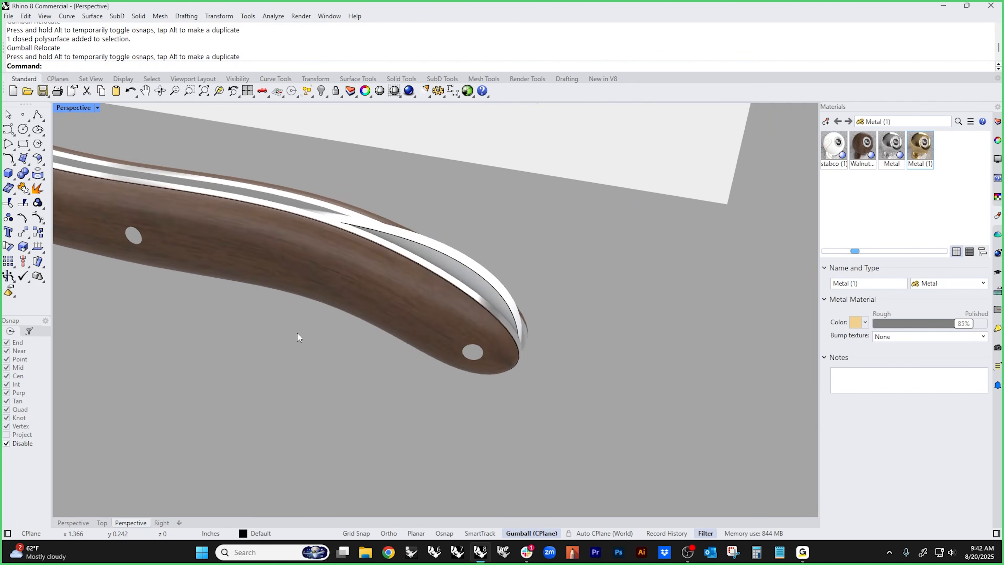
- Select the rear, middle and front rivets on the near side of the handle
{"action": "scroll", "coordinate": [503, 394], "scroll_direction": "up", "scroll_amount": 5}
{"action": "right_click_drag", "start_coordinate": [502, 394], "coordinate": [458, 393]}
{"action": "scroll", "coordinate": [403, 365], "scroll_direction": "down", "scroll_amount": 8}
{"action": "scroll", "coordinate": [378, 341], "scroll_direction": "up", "scroll_amount": 7}
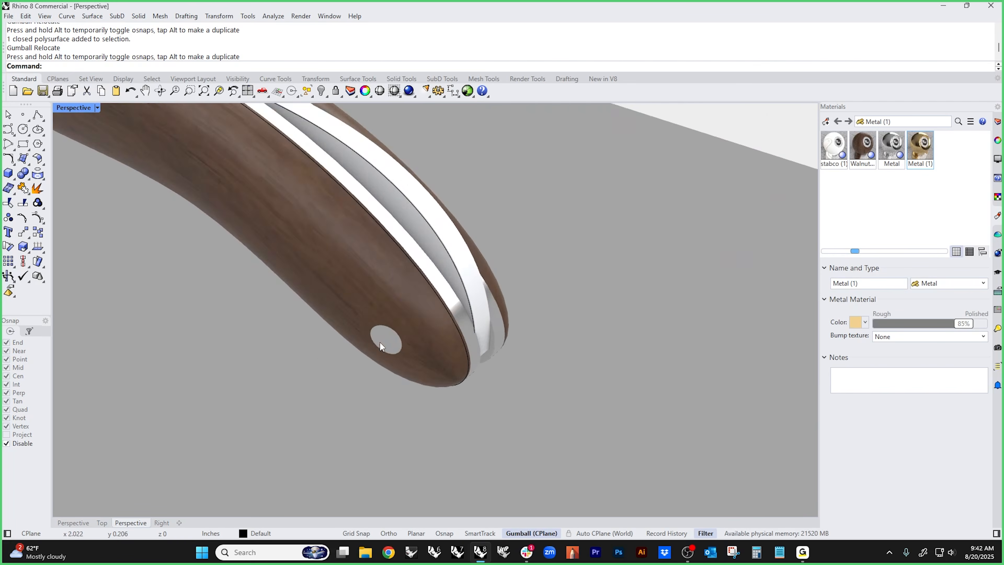
{"action": "left_click", "coordinate": [378, 341]}
{"action": "scroll", "coordinate": [326, 341], "scroll_direction": "down", "scroll_amount": 7}
{"action": "right_click_drag", "start_coordinate": [325, 340], "coordinate": [405, 392], "text": "shift"}
{"action": "scroll", "coordinate": [309, 269], "scroll_direction": "up", "scroll_amount": 6}
{"action": "left_click", "coordinate": [293, 259], "text": "shift"}
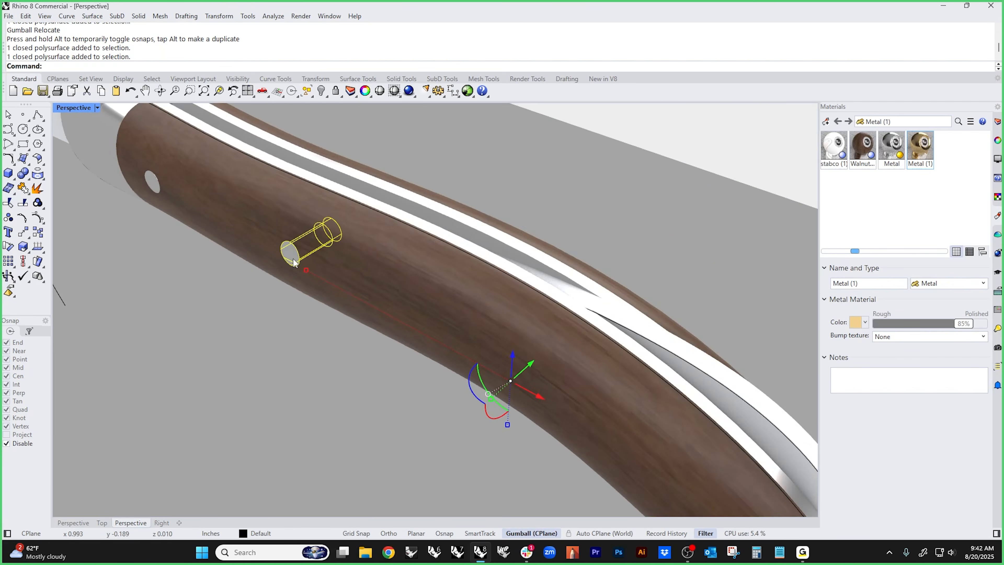
{"action": "left_click", "coordinate": [149, 181], "text": "shift"}
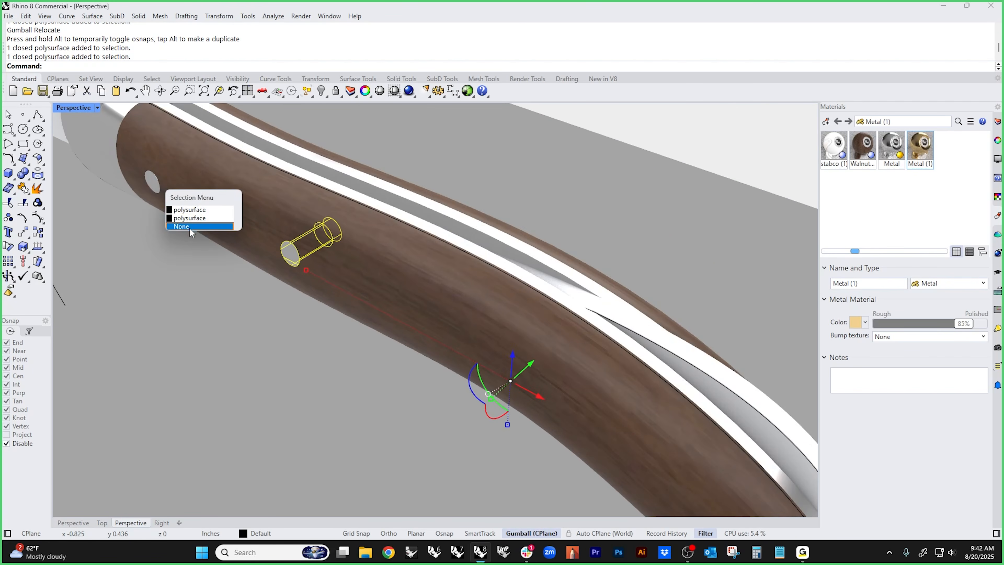
{"action": "left_click", "coordinate": [198, 211]}
{"action": "scroll", "coordinate": [225, 312], "scroll_direction": "down", "scroll_amount": 7}
{"action": "right_click_drag", "start_coordinate": [225, 313], "coordinate": [305, 365]}
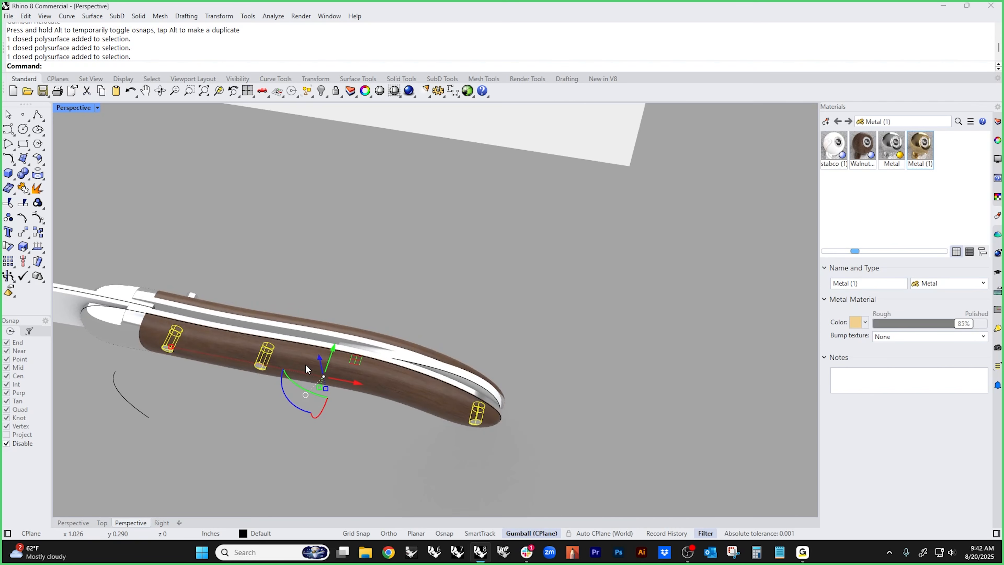
- In the Top view, delete the rivet protruding from the opposite side of the handle
{"action": "type", "text": "Top"}
{"action": "key", "text": "Return"}
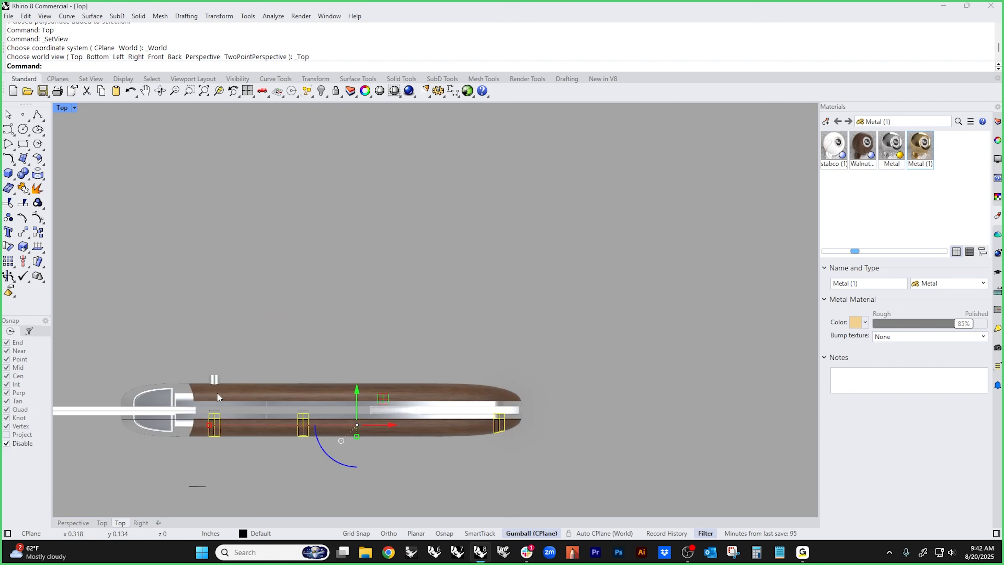
{"action": "scroll", "coordinate": [295, 342], "scroll_direction": "up", "scroll_amount": 2}
{"action": "scroll", "coordinate": [295, 343], "scroll_direction": "up", "scroll_amount": 3}
{"action": "left_click", "coordinate": [285, 283]}
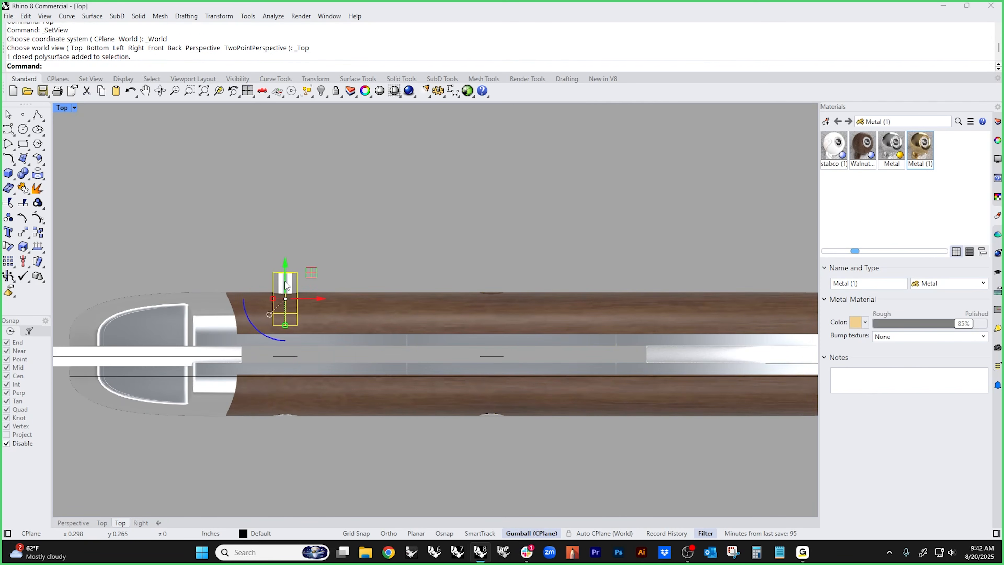
{"action": "key", "text": "Delete"}
- Select the three repositioned rivets without the curves and mirror them across the blade's centreline to the opposite handle side
{"action": "key", "text": "End"}
{"action": "left_click_drag", "start_coordinate": [261, 456], "coordinate": [318, 343]}
{"action": "left_click_drag", "start_coordinate": [429, 468], "coordinate": [532, 344], "text": "shift"}
{"action": "right_click_drag", "start_coordinate": [612, 512], "coordinate": [393, 459]}
{"action": "left_click_drag", "start_coordinate": [733, 368], "coordinate": [767, 294], "text": "shift"}
{"action": "scroll", "coordinate": [518, 420], "scroll_direction": "down", "scroll_amount": 4}
{"action": "left_click_drag", "start_coordinate": [677, 285], "coordinate": [181, 365], "text": "ctrl"}
{"action": "right_click_drag", "start_coordinate": [181, 364], "coordinate": [303, 408]}
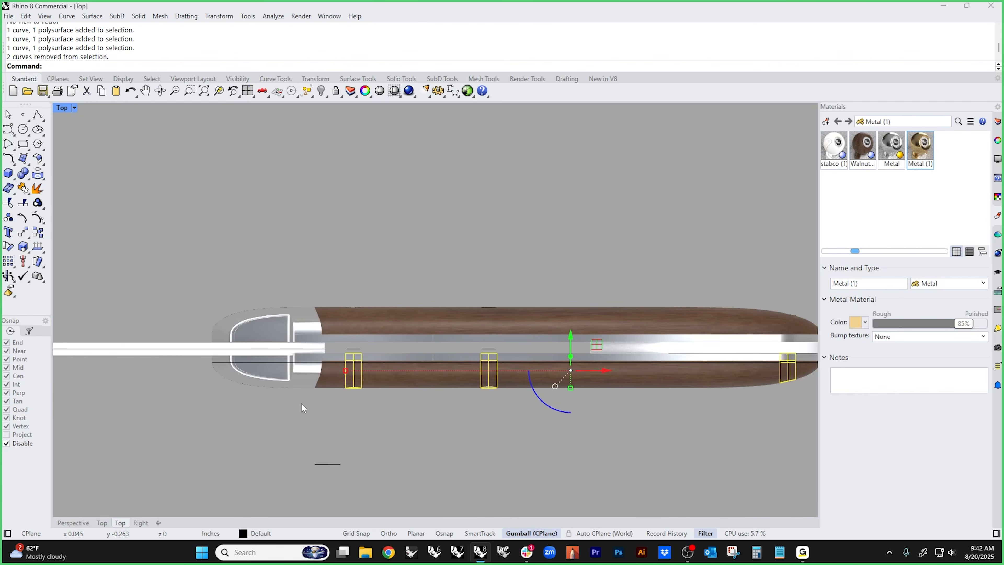
{"action": "type", "text": "m"}
{"action": "key", "text": "Return"}
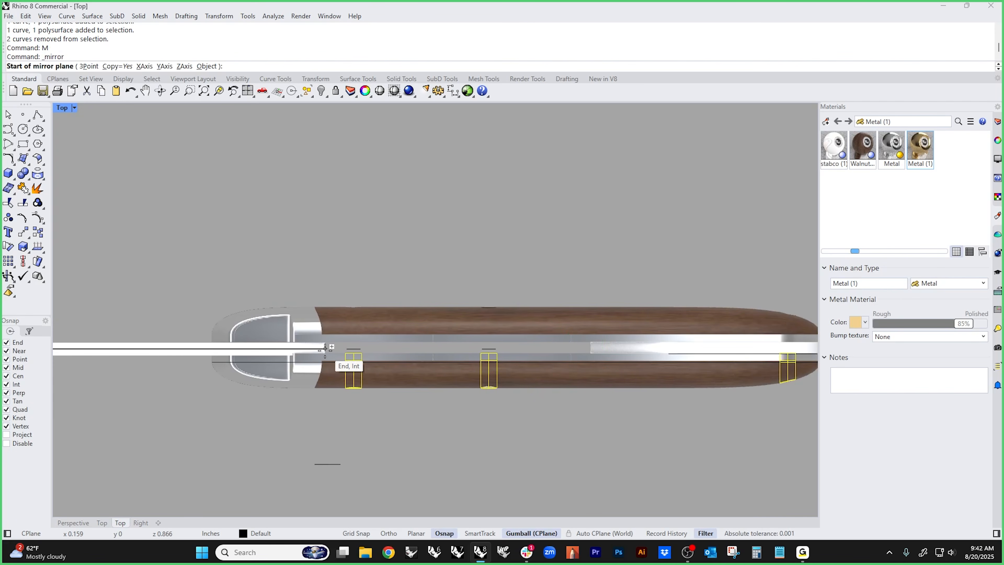
{"action": "left_click", "coordinate": [334, 366]}
{"action": "left_click", "coordinate": [325, 348]}
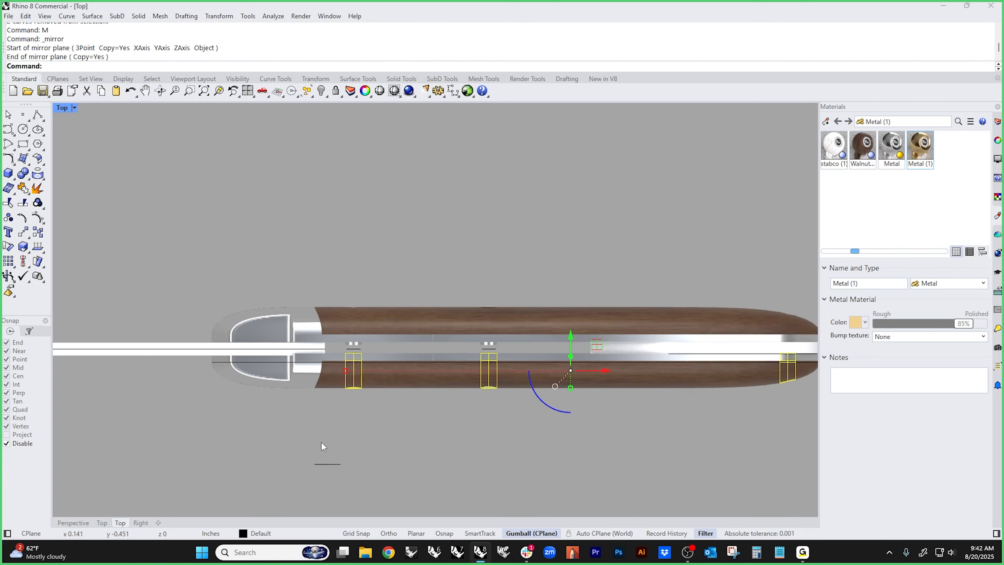
- In the Perspective view, select the three mirrored rivets and shift them slightly along their axis to fit the wood surface
{"action": "key", "text": "ctrl+F4"}
{"action": "left_click", "coordinate": [531, 429]}
{"action": "right_click_drag", "start_coordinate": [531, 429], "coordinate": [392, 382]}
{"action": "scroll", "coordinate": [392, 387], "scroll_direction": "up", "scroll_amount": 10}
{"action": "left_click", "coordinate": [194, 370]}
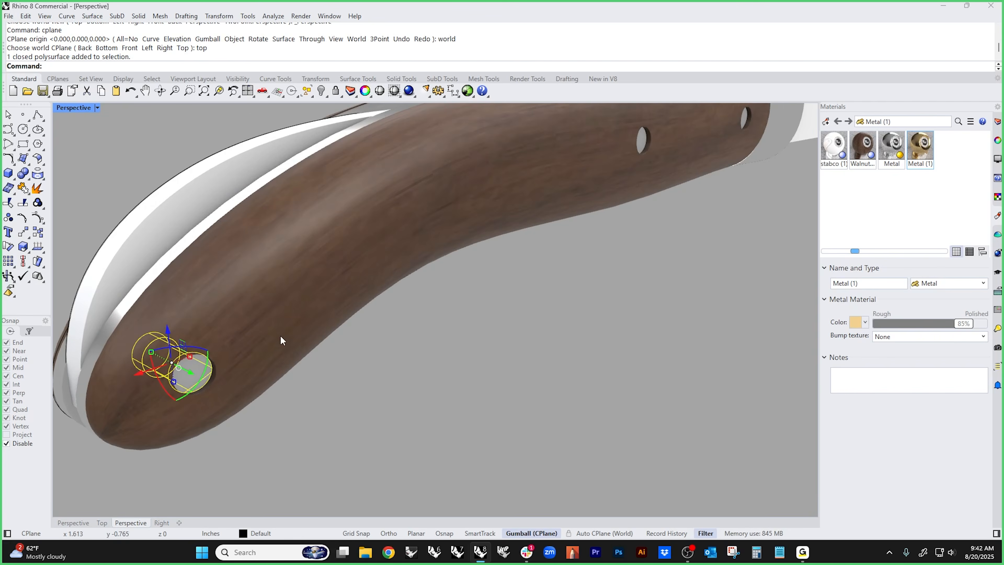
{"action": "scroll", "coordinate": [659, 155], "scroll_direction": "up", "scroll_amount": 4}
{"action": "left_click", "coordinate": [623, 138], "text": "shift"}
{"action": "scroll", "coordinate": [660, 143], "scroll_direction": "down", "scroll_amount": 6}
{"action": "right_click_drag", "start_coordinate": [660, 144], "coordinate": [621, 198]}
{"action": "scroll", "coordinate": [771, 261], "scroll_direction": "up", "scroll_amount": 8}
{"action": "left_click", "coordinate": [772, 261], "text": "shift"}
{"action": "scroll", "coordinate": [688, 267], "scroll_direction": "down", "scroll_amount": 6}
{"action": "right_click_drag", "start_coordinate": [493, 321], "coordinate": [519, 296]}
{"action": "mouse_move", "coordinate": [526, 249]}
{"action": "left_mouse_down"}
{"action": "mouse_move", "coordinate": [542, 258]}
{"action": "mouse_move", "coordinate": [528, 261]}
{"action": "left_mouse_up"}
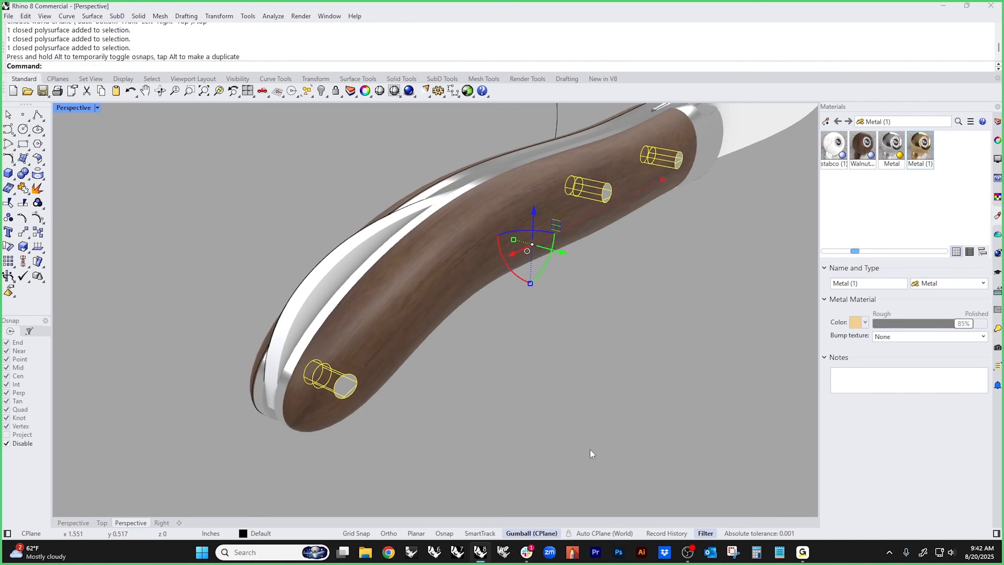
- Select all curves with SelCrv and hide them
{"action": "left_click", "coordinate": [583, 428]}
{"action": "scroll", "coordinate": [467, 316], "scroll_direction": "down", "scroll_amount": 4}
{"action": "mouse_move", "coordinate": [452, 324]}
{"action": "right_mouse_down"}
{"action": "mouse_move", "coordinate": [599, 353]}
{"action": "mouse_move", "coordinate": [372, 342]}
{"action": "mouse_move", "coordinate": [429, 416]}
{"action": "mouse_move", "coordinate": [550, 349]}
{"action": "mouse_move", "coordinate": [549, 335]}
{"action": "mouse_move", "coordinate": [516, 330]}
{"action": "mouse_move", "coordinate": [487, 352]}
{"action": "mouse_move", "coordinate": [565, 349]}
{"action": "mouse_move", "coordinate": [523, 352]}
{"action": "mouse_move", "coordinate": [536, 353]}
{"action": "right_mouse_up"}
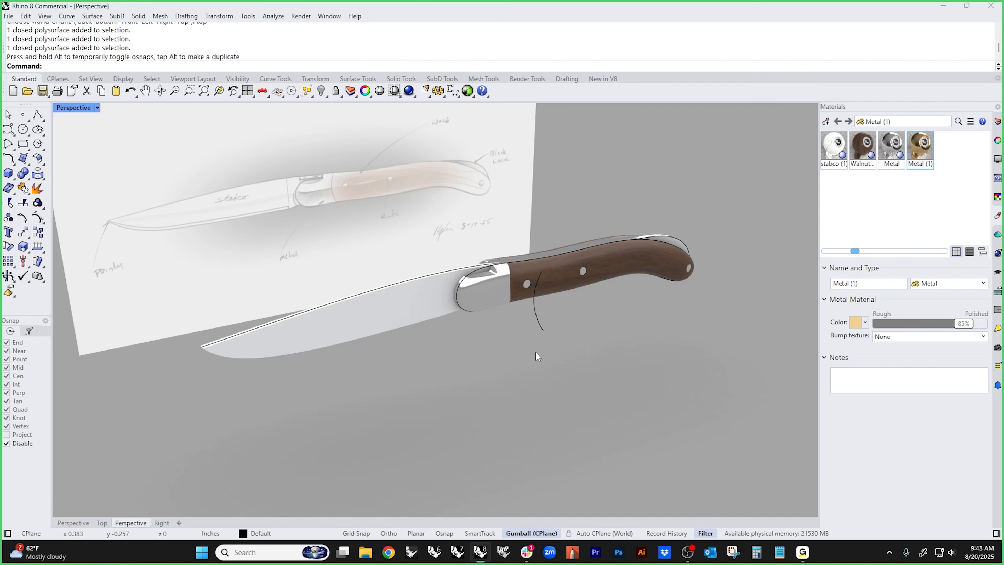
{"action": "type", "text": "selcrv"}
{"action": "key", "text": "Return"}
{"action": "type", "text": "h"}
{"action": "key", "text": "Return"}
{"action": "mouse_move", "coordinate": [515, 344]}
{"action": "right_mouse_down"}
{"action": "mouse_move", "coordinate": [440, 341]}
{"action": "mouse_move", "coordinate": [392, 395]}
{"action": "mouse_move", "coordinate": [422, 390]}
{"action": "right_mouse_up"}
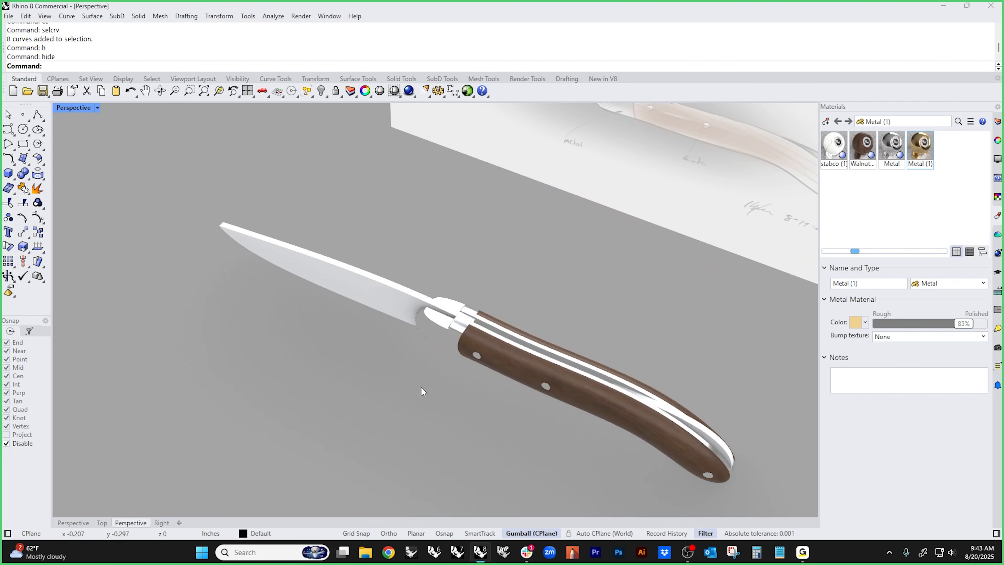
- Zoom in on the blade and front metal pieces in the Top view and set the display mode to Shaded
{"action": "key", "text": "Return"}
{"action": "scroll", "coordinate": [435, 356], "scroll_direction": "up", "scroll_amount": 5}
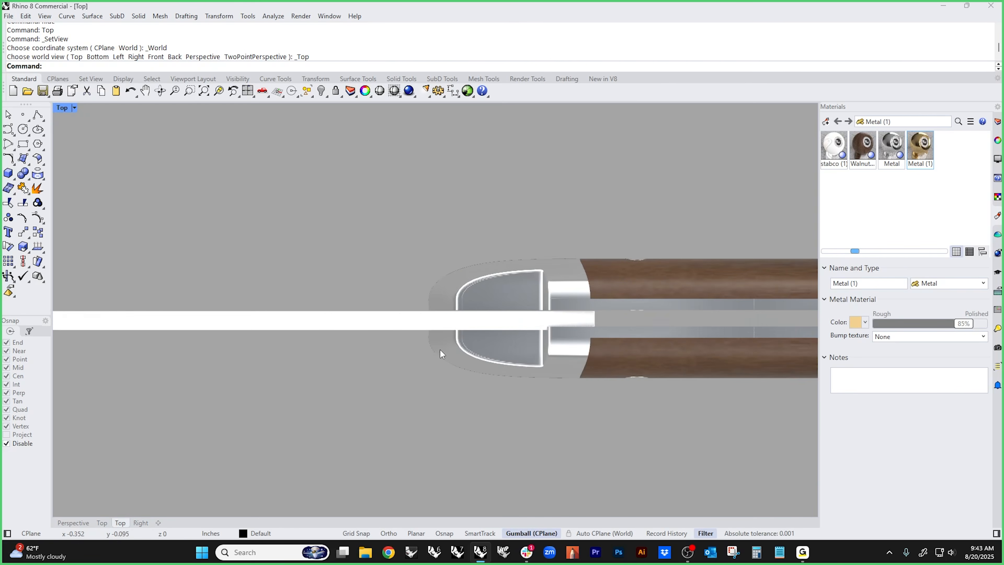
{"action": "scroll", "coordinate": [562, 333], "scroll_direction": "up", "scroll_amount": 3}
{"action": "right_click_drag", "start_coordinate": [561, 333], "coordinate": [527, 381]}
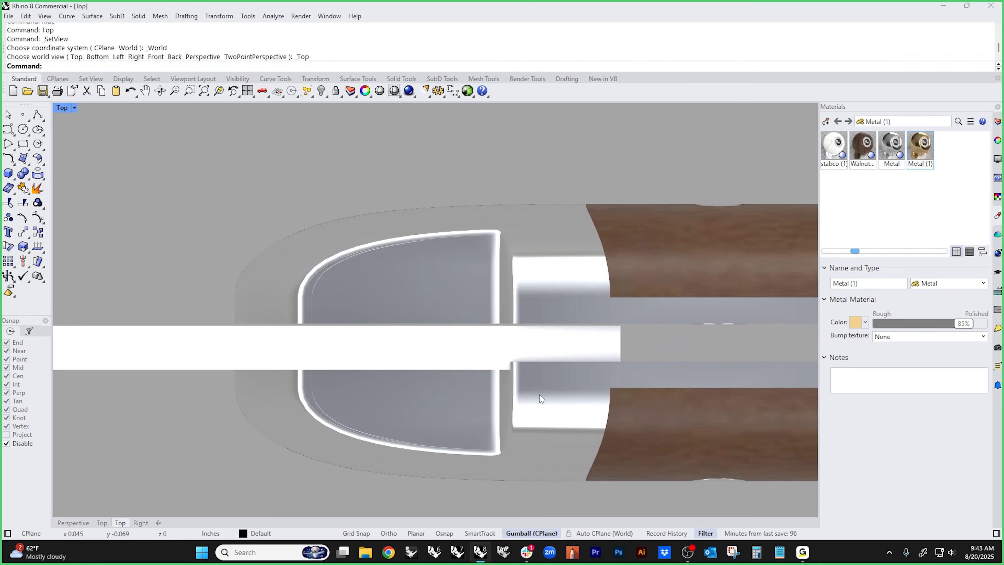
{"action": "left_click", "coordinate": [340, 366]}
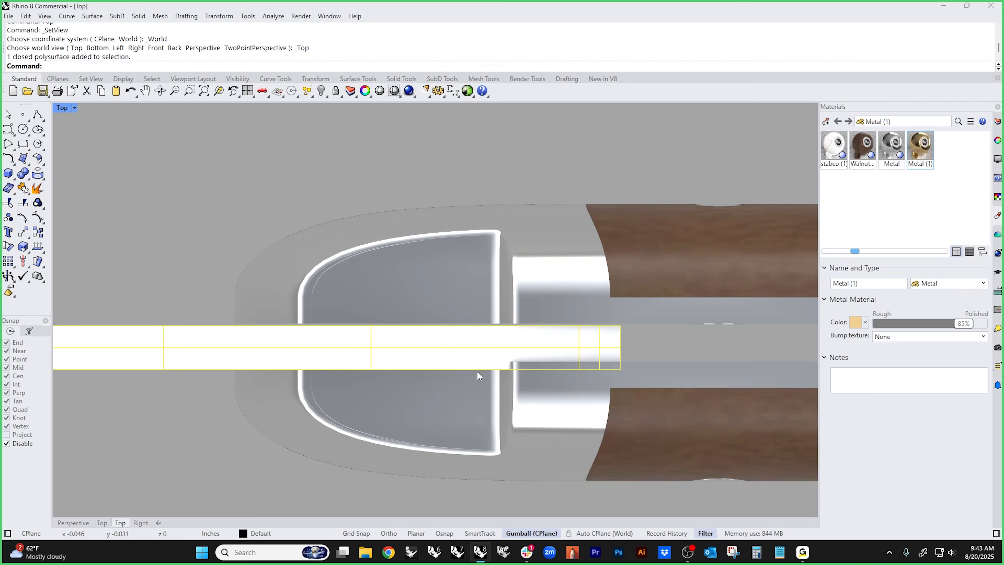
{"action": "left_click", "coordinate": [535, 302], "text": "shift"}
{"action": "left_click", "coordinate": [157, 171]}
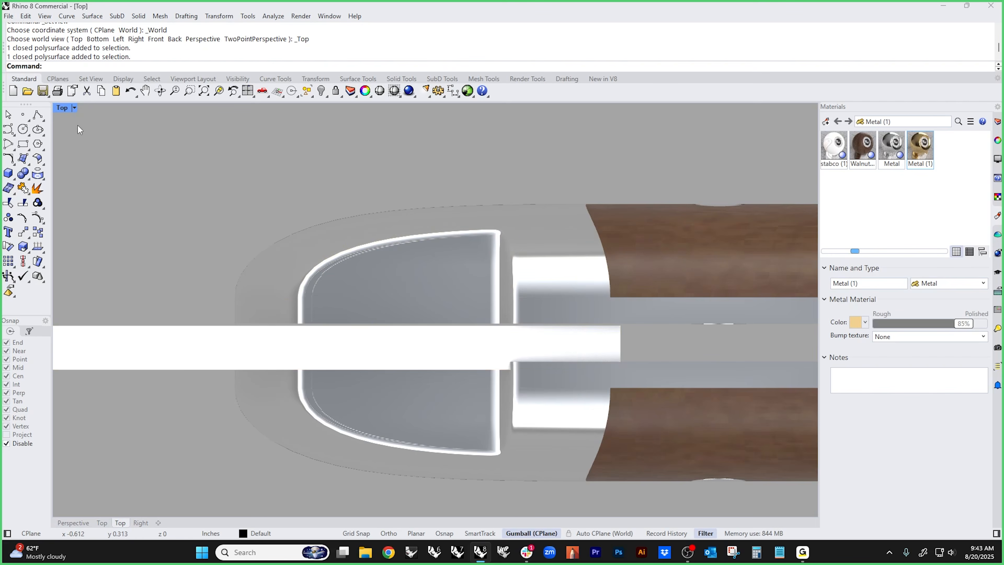
{"action": "left_click", "coordinate": [74, 108]}
{"action": "left_click", "coordinate": [101, 139]}
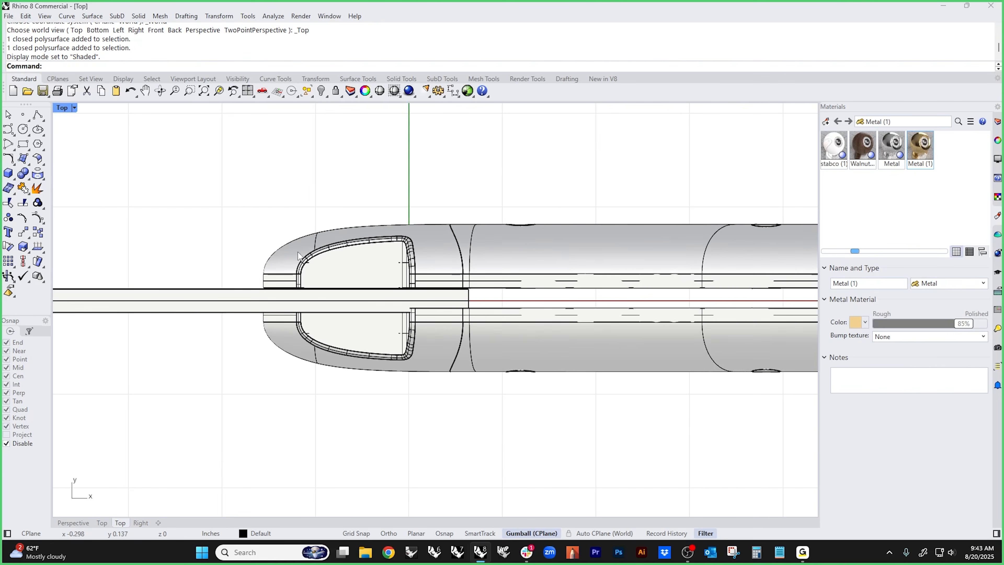
- Select the blade and hide it to expose the gap between the handle halves
{"action": "scroll", "coordinate": [301, 306], "scroll_direction": "down", "scroll_amount": 4}
{"action": "left_click_drag", "start_coordinate": [222, 264], "coordinate": [188, 335]}
{"action": "type", "text": "Hide"}
{"action": "key", "text": "Return"}
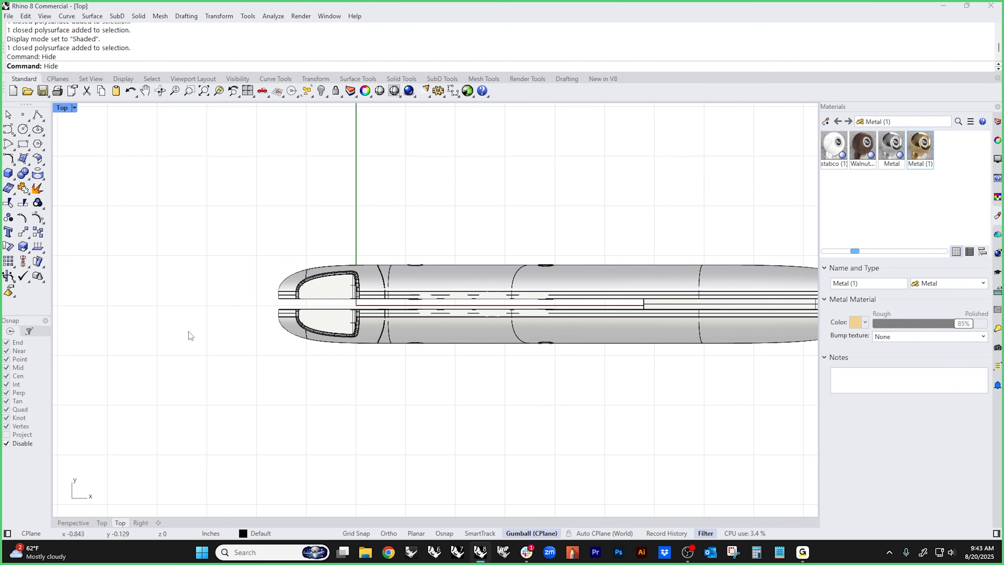
{"action": "scroll", "coordinate": [355, 312], "scroll_direction": "up", "scroll_amount": 6}
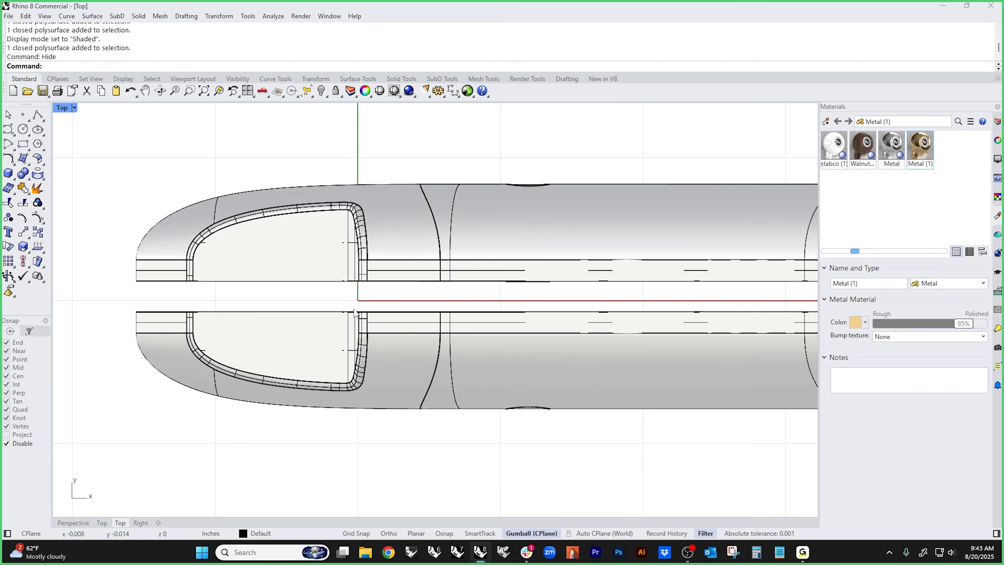
- Place a point object at the origin, coordinate 0, as the centring reference
{"action": "scroll", "coordinate": [353, 314], "scroll_direction": "down", "scroll_amount": 5}
{"action": "scroll", "coordinate": [229, 246], "scroll_direction": "down", "scroll_amount": 4}
{"action": "left_click_drag", "start_coordinate": [191, 192], "coordinate": [736, 357]}
{"action": "key", "text": "Escape"}
{"action": "left_click", "coordinate": [22, 114]}
{"action": "type", "text": "0"}
{"action": "key", "text": "Return"}
{"action": "scroll", "coordinate": [295, 237], "scroll_direction": "up", "scroll_amount": 5}
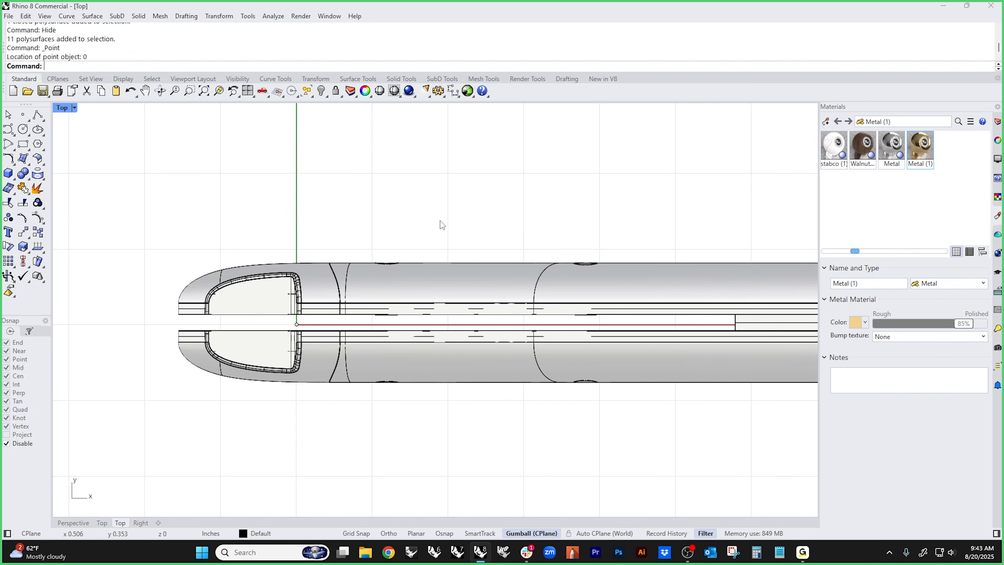
- Select all handle parts and move them across the thickness so the handle is centred on the origin point
{"action": "left_click_drag", "start_coordinate": [437, 249], "coordinate": [321, 416]}
{"action": "scroll", "coordinate": [348, 399], "scroll_direction": "down", "scroll_amount": 4}
{"action": "left_click_drag", "start_coordinate": [757, 305], "coordinate": [546, 452]}
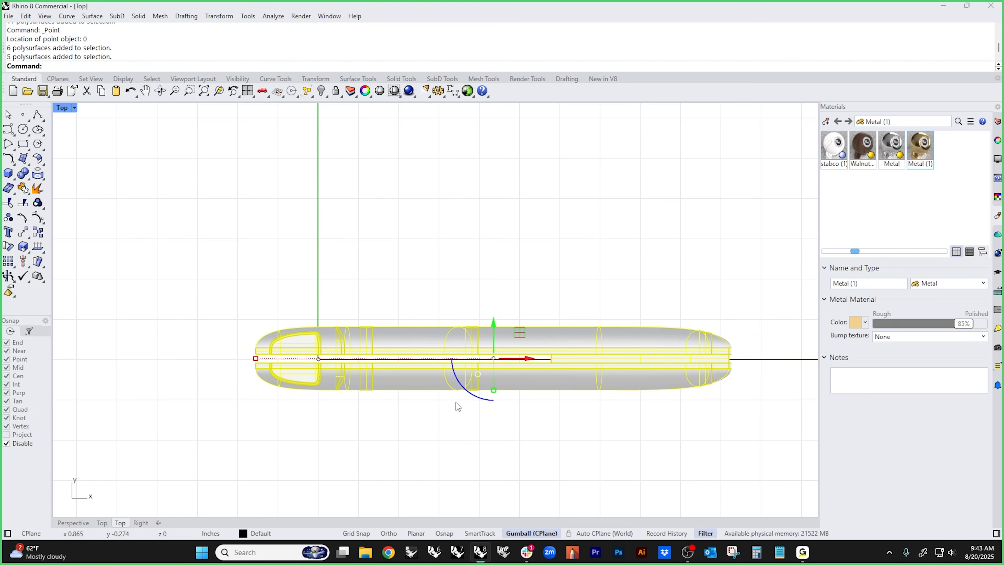
{"action": "scroll", "coordinate": [278, 389], "scroll_direction": "up", "scroll_amount": 4}
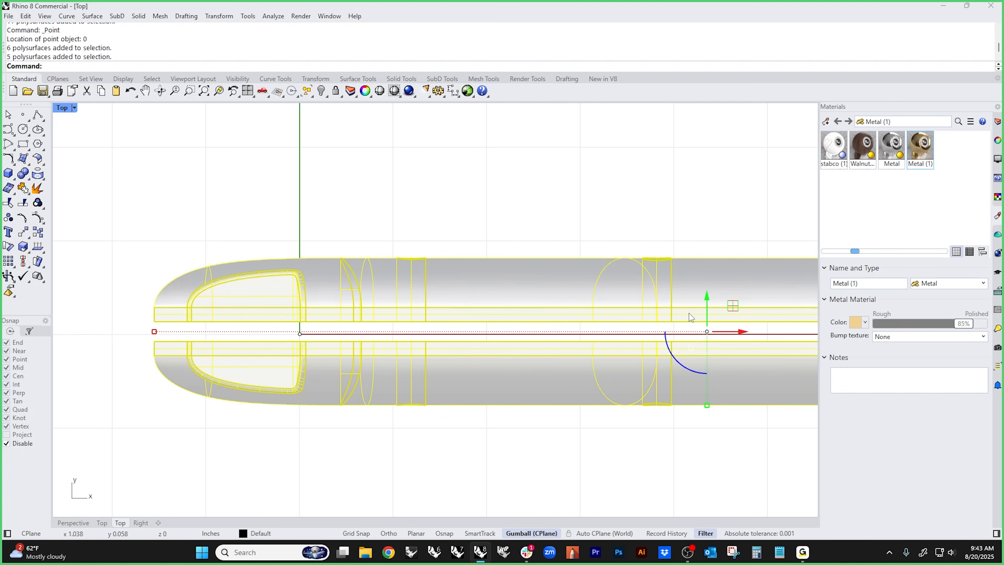
{"action": "left_click_drag", "start_coordinate": [707, 305], "coordinate": [299, 334]}
{"action": "left_click", "coordinate": [323, 252]}
- Show all hidden objects again
{"action": "scroll", "coordinate": [341, 274], "scroll_direction": "down", "scroll_amount": 8}
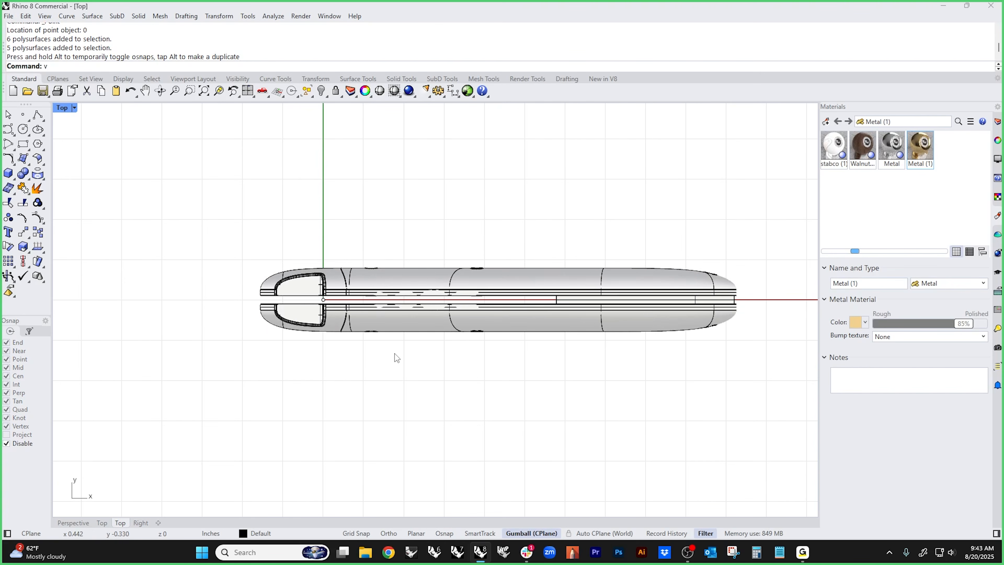
{"action": "type", "text": "v"}
{"action": "key", "text": "Return"}
{"action": "type", "text": "show"}
{"action": "key", "text": "Return"}
- Select the blade and scale it down slightly in thickness to fit the gap between the handle halves
{"action": "scroll", "coordinate": [237, 287], "scroll_direction": "up", "scroll_amount": 6}
{"action": "left_click", "coordinate": [241, 350]}
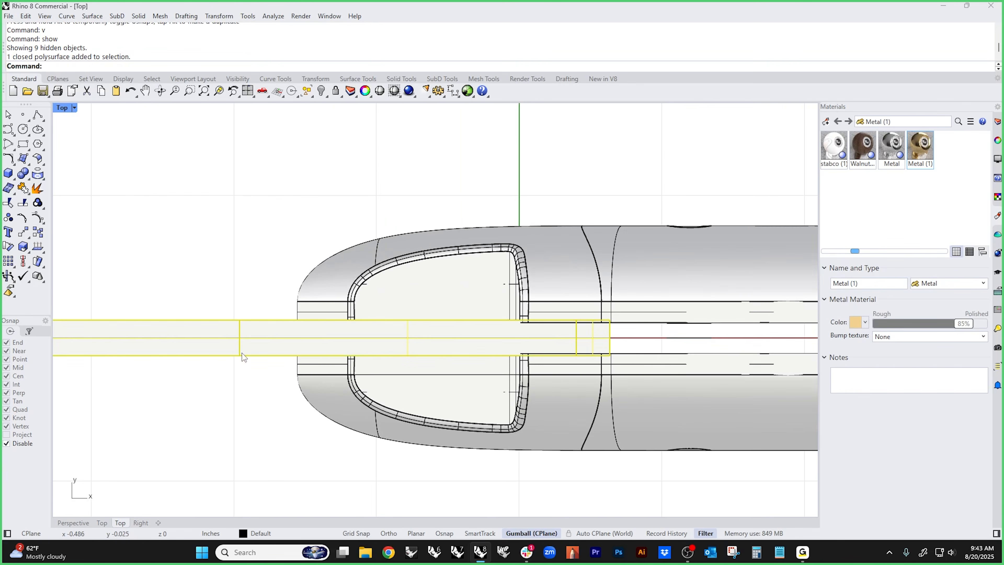
{"action": "scroll", "coordinate": [242, 354], "scroll_direction": "down", "scroll_amount": 5}
{"action": "scroll", "coordinate": [243, 374], "scroll_direction": "up", "scroll_amount": 2}
{"action": "scroll", "coordinate": [250, 381], "scroll_direction": "up", "scroll_amount": 4}
{"action": "left_click_drag", "start_coordinate": [254, 321], "coordinate": [255, 429], "text": "ctrl"}
{"action": "left_click", "coordinate": [255, 433]}
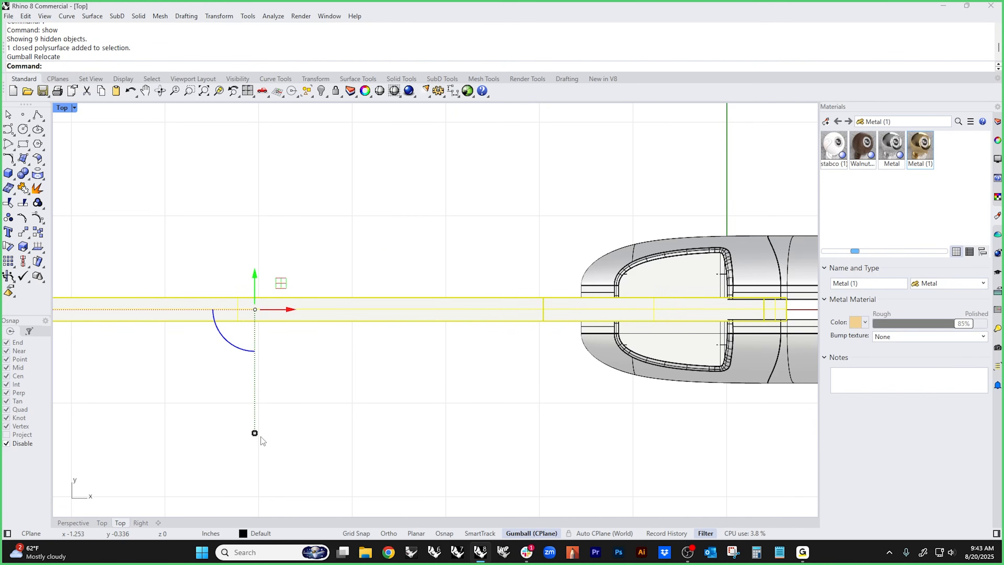
{"action": "left_click_drag", "start_coordinate": [256, 433], "coordinate": [263, 404]}
{"action": "key", "text": "Escape"}
- Return to the Perspective view, then select all curves with SelCrv and hide them
{"action": "scroll", "coordinate": [537, 362], "scroll_direction": "down", "scroll_amount": 4}
{"action": "mouse_move", "coordinate": [576, 366]}
{"action": "right_mouse_down"}
{"action": "mouse_move", "coordinate": [519, 376]}
{"action": "mouse_move", "coordinate": [545, 316]}
{"action": "mouse_move", "coordinate": [449, 322]}
{"action": "mouse_move", "coordinate": [599, 336]}
{"action": "mouse_move", "coordinate": [468, 288]}
{"action": "mouse_move", "coordinate": [444, 300]}
{"action": "mouse_move", "coordinate": [510, 336]}
{"action": "mouse_move", "coordinate": [478, 333]}
{"action": "mouse_move", "coordinate": [406, 358]}
{"action": "mouse_move", "coordinate": [474, 310]}
{"action": "mouse_move", "coordinate": [466, 323]}
{"action": "mouse_move", "coordinate": [435, 303]}
{"action": "mouse_move", "coordinate": [490, 383]}
{"action": "mouse_move", "coordinate": [481, 365]}
{"action": "right_mouse_up"}
{"action": "type", "text": "p"}
{"action": "key", "text": "Return"}
{"action": "type", "text": "selcrv"}
{"action": "key", "text": "Return"}
{"action": "type", "text": "h"}
{"action": "key", "text": "Return"}
{"action": "scroll", "coordinate": [436, 304], "scroll_direction": "down", "scroll_amount": 6}
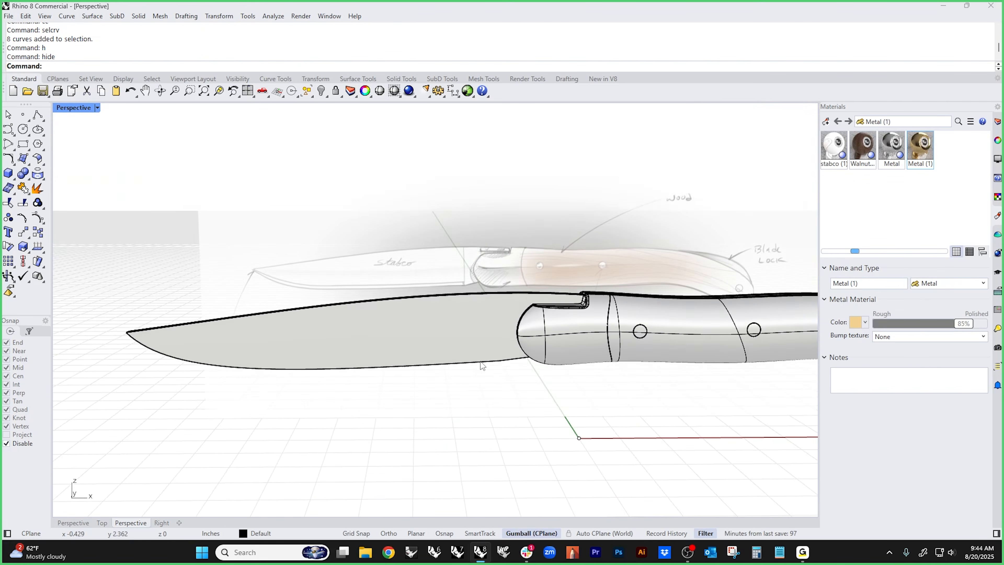
- In the Front view, switch to wireframe display and isolate the blade
{"action": "key", "text": "Return"}
{"action": "middle_click", "coordinate": [462, 376]}
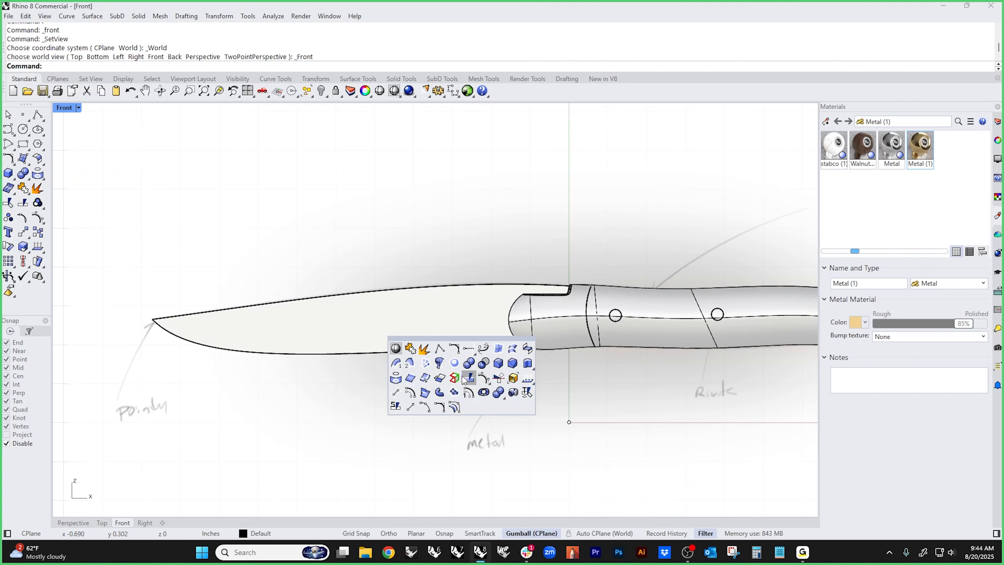
{"action": "left_click", "coordinate": [411, 351]}
{"action": "left_click", "coordinate": [435, 320]}
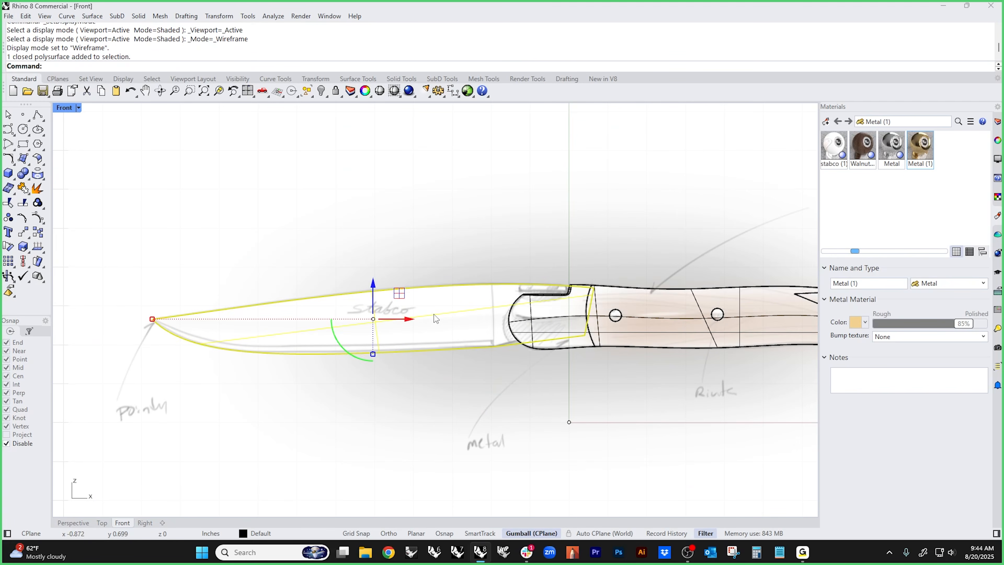
{"action": "type", "text": "ii"}
{"action": "key", "text": "Return"}
{"action": "left_click", "coordinate": [492, 311]}
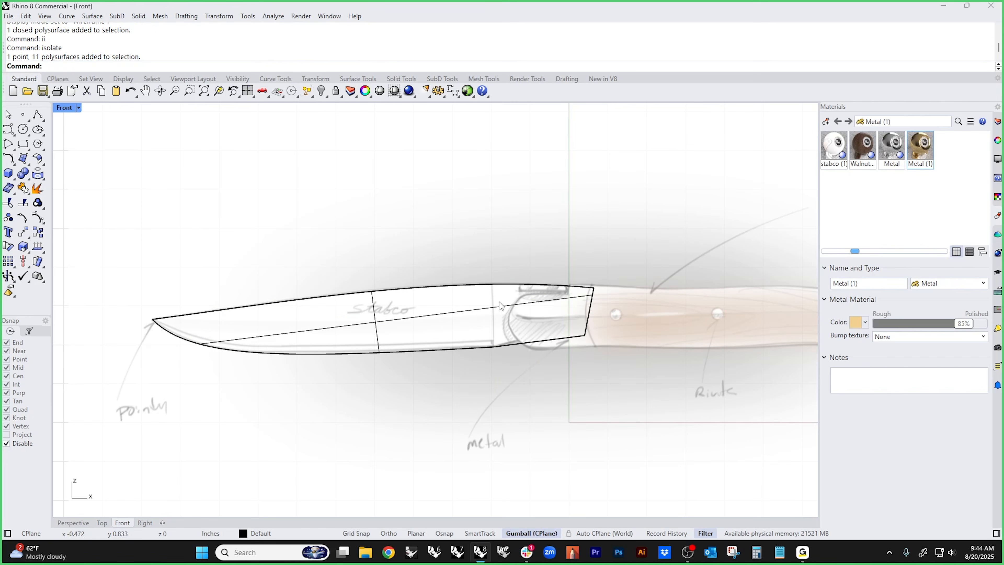
- Draw a straight vertical polyline across the full blade height, following the sketch line just ahead of the handle
{"action": "scroll", "coordinate": [481, 320], "scroll_direction": "up", "scroll_amount": 4}
{"action": "scroll", "coordinate": [481, 320], "scroll_direction": "down", "scroll_amount": 3}
{"action": "left_click", "coordinate": [37, 115]}
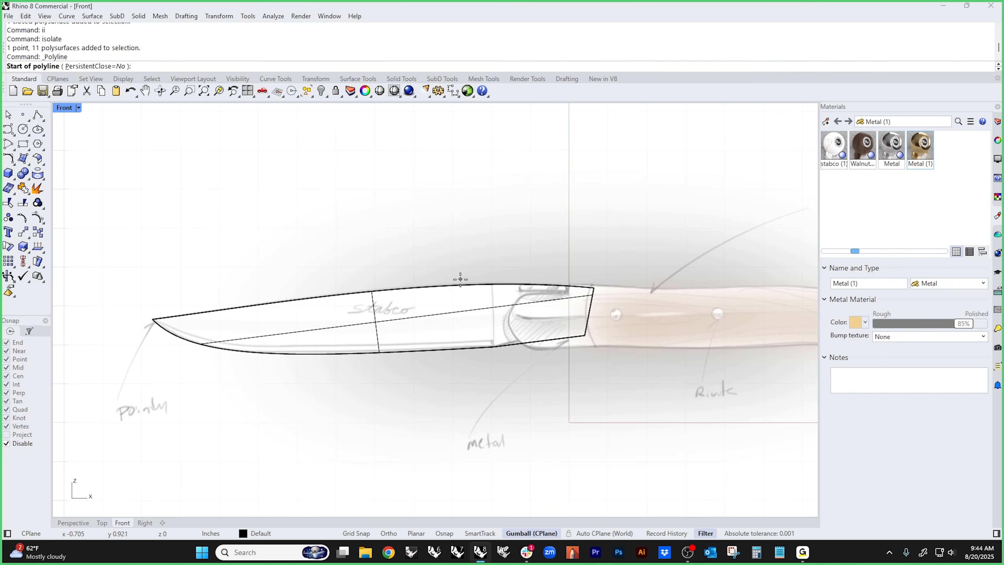
{"action": "left_click", "coordinate": [493, 278]}
{"action": "left_click", "coordinate": [493, 380]}
{"action": "key", "text": "Return"}
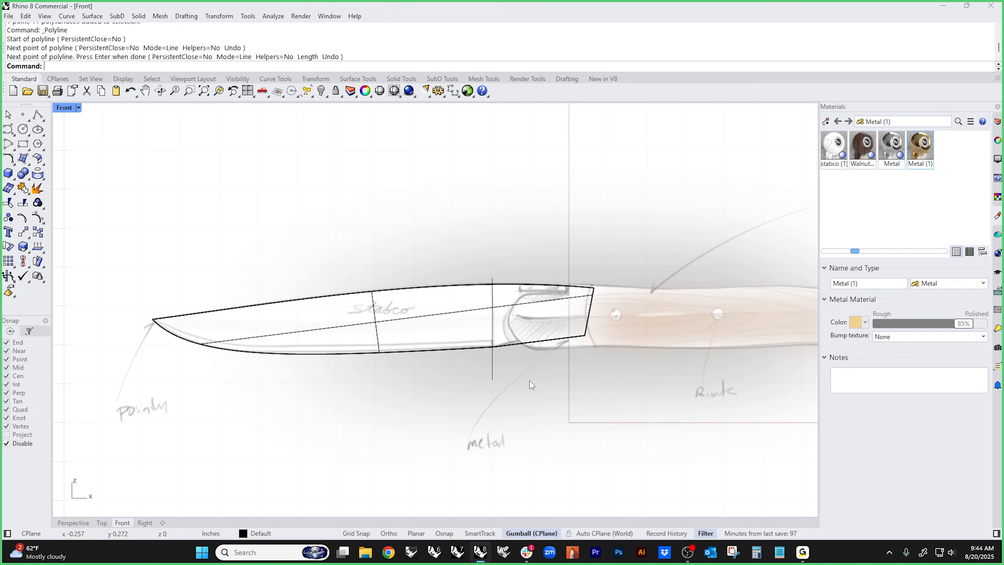
- In the Perspective view, cut the blade solid in two along the vertical line with a gumball cut through its thickness
{"action": "key", "text": "ctrl+F4"}
{"action": "scroll", "coordinate": [446, 377], "scroll_direction": "up", "scroll_amount": 4}
{"action": "left_click_drag", "start_coordinate": [465, 392], "coordinate": [409, 432]}
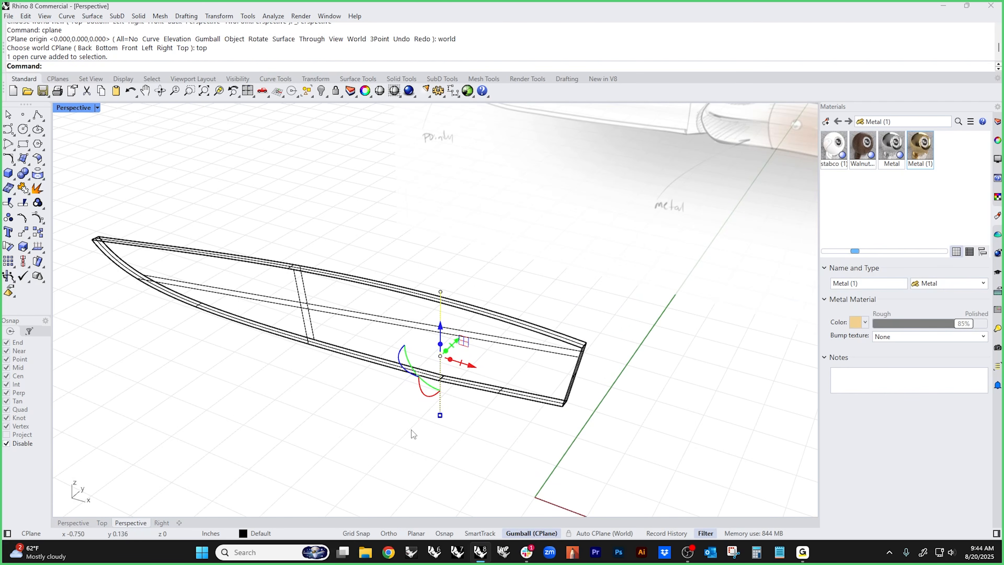
{"action": "left_click_drag", "start_coordinate": [453, 346], "coordinate": [506, 298]}
{"action": "left_click", "coordinate": [589, 318]}
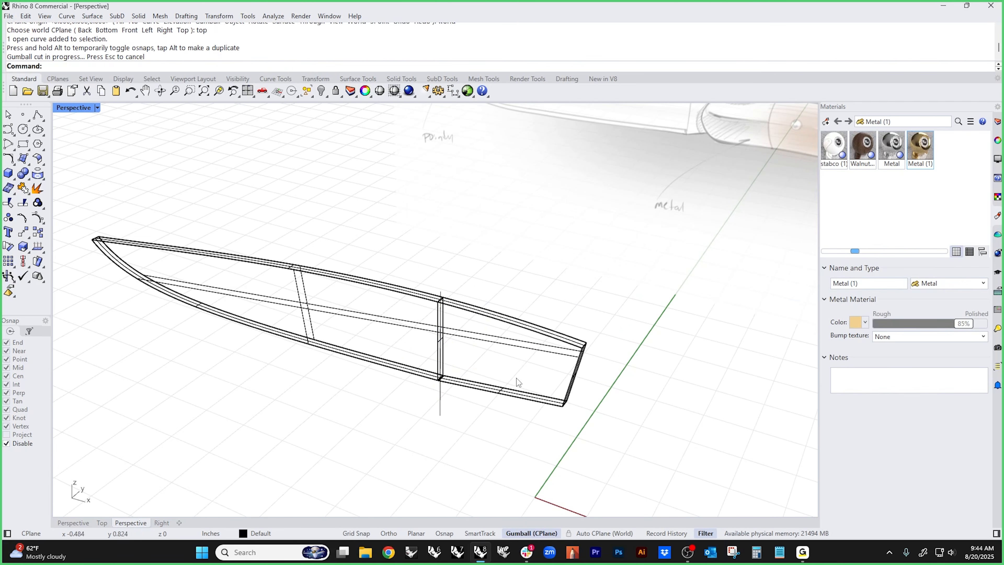
- Inspect the split blade from several angles, selecting the parts to check that they are separate solids
{"action": "left_click", "coordinate": [562, 337]}
{"action": "left_click", "coordinate": [577, 310]}
{"action": "left_click", "coordinate": [411, 296]}
{"action": "left_click", "coordinate": [510, 301]}
{"action": "mouse_move", "coordinate": [488, 358]}
{"action": "right_mouse_down"}
{"action": "mouse_move", "coordinate": [471, 410]}
{"action": "mouse_move", "coordinate": [506, 395]}
{"action": "mouse_move", "coordinate": [559, 401]}
{"action": "right_mouse_up"}
{"action": "key", "text": "ctrl+F4"}
{"action": "left_click", "coordinate": [557, 392]}
{"action": "right_click_drag", "start_coordinate": [498, 458], "coordinate": [583, 383]}
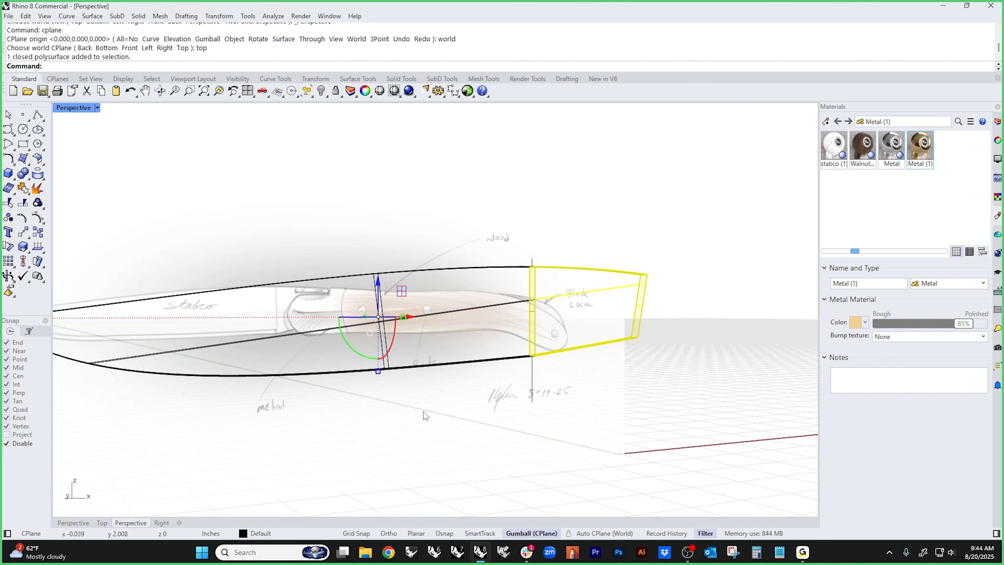
{"action": "right_click_drag", "start_coordinate": [485, 384], "coordinate": [432, 426], "text": "shift"}
{"action": "left_click", "coordinate": [541, 377]}
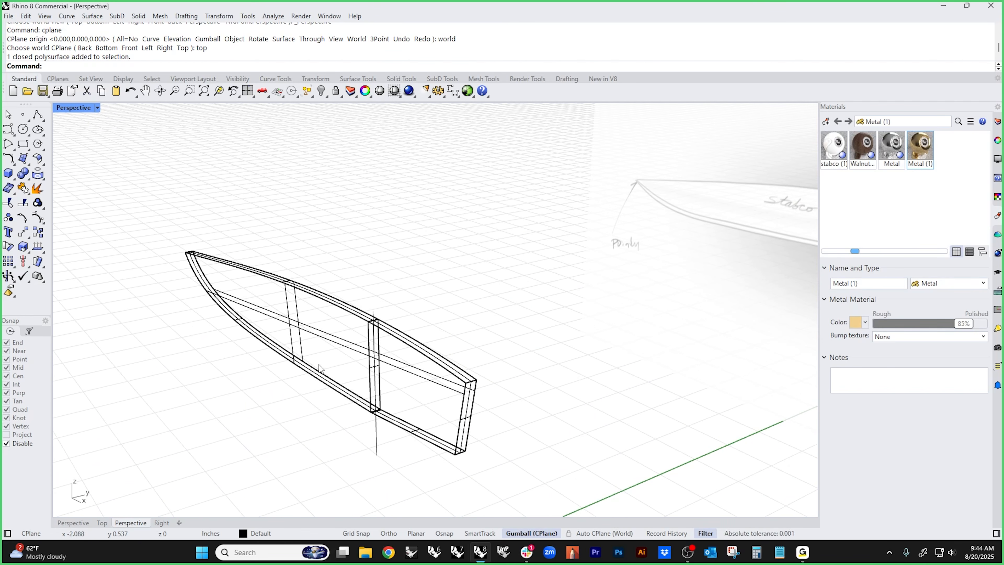
- Isolate the front blade part that carries the tip
{"action": "left_click", "coordinate": [352, 347]}
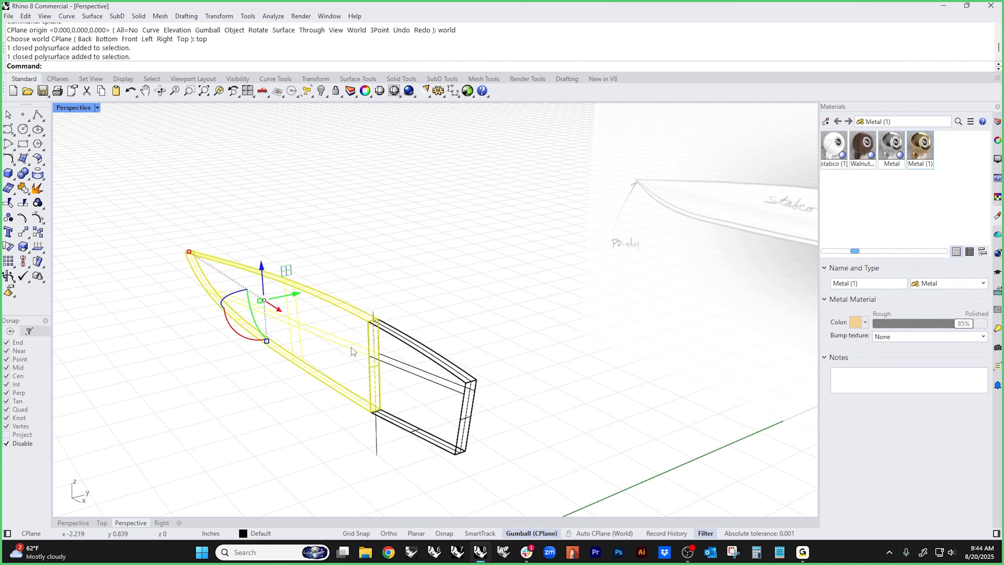
{"action": "type", "text": "ii"}
{"action": "key", "text": "Return"}
- Extract the flat end surface at the cut face of the blade part and delete it
{"action": "right_click_drag", "start_coordinate": [323, 394], "coordinate": [341, 365]}
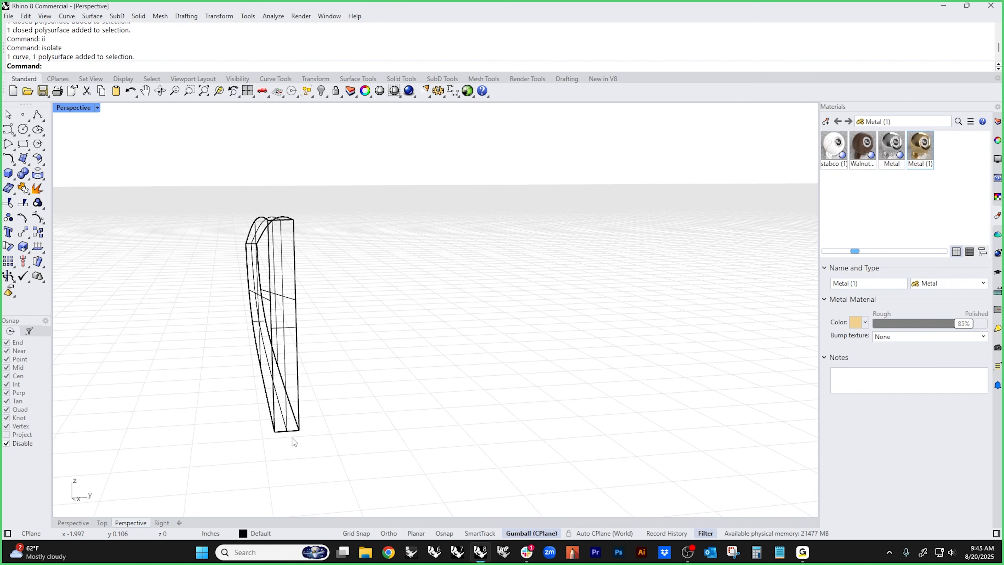
{"action": "right_click_drag", "start_coordinate": [294, 386], "coordinate": [311, 390]}
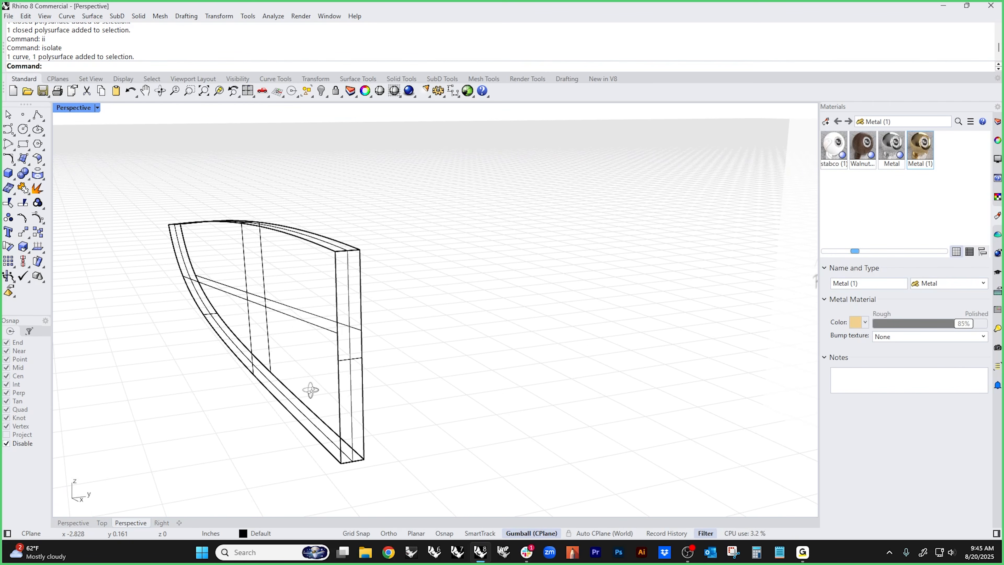
{"action": "middle_click", "coordinate": [318, 376]}
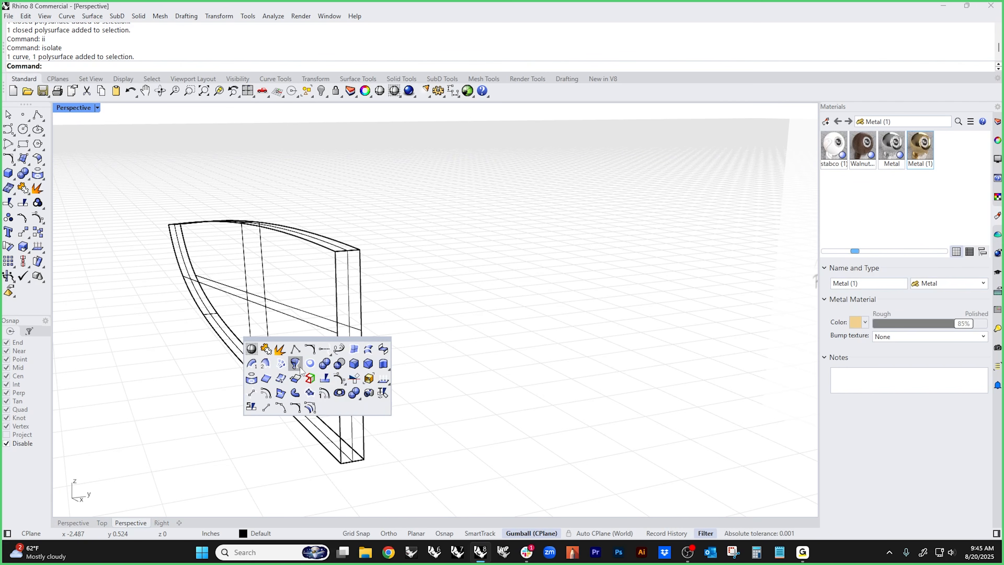
{"action": "left_click", "coordinate": [283, 350]}
{"action": "left_click", "coordinate": [353, 368]}
{"action": "key", "text": "Return"}
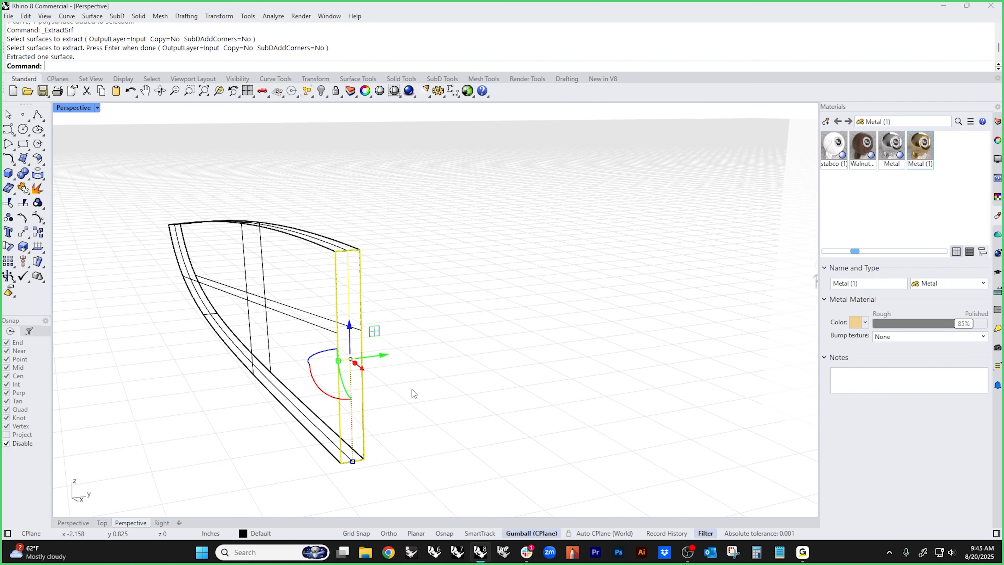
{"action": "key", "text": "Delete"}
{"action": "right_click_drag", "start_coordinate": [408, 409], "coordinate": [375, 432]}
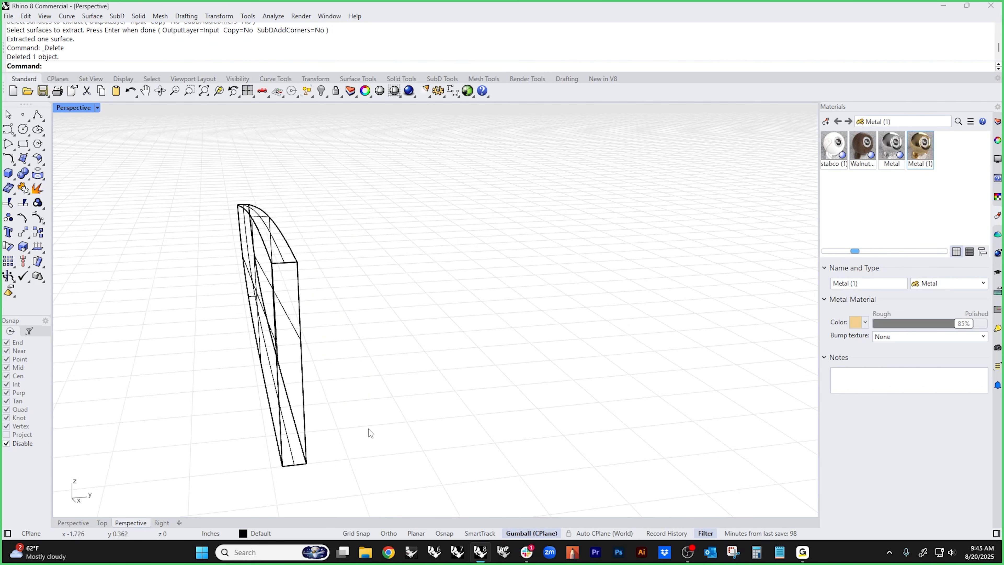
{"action": "key", "text": "Return"}
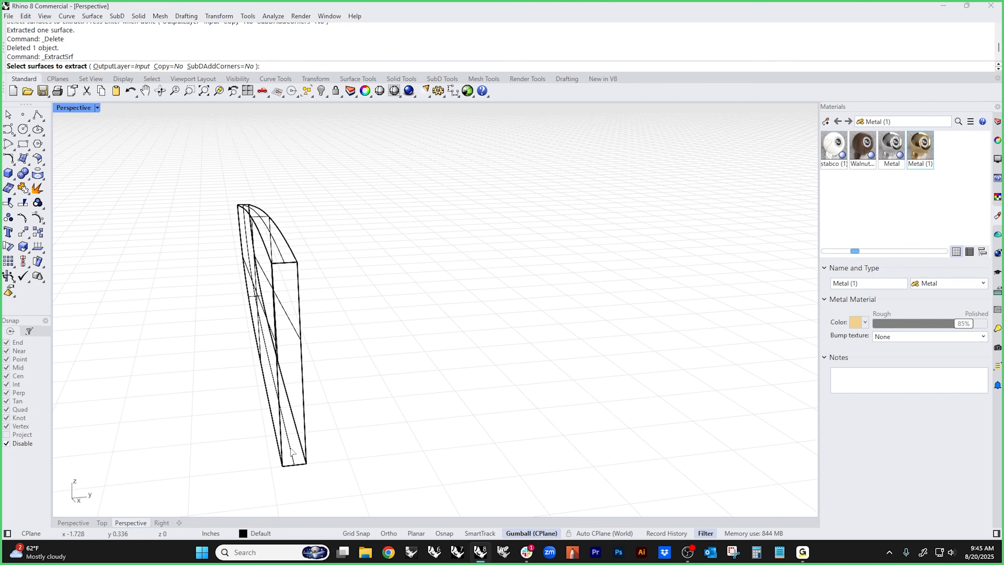
{"action": "left_click_drag", "start_coordinate": [340, 231], "coordinate": [203, 340]}
{"action": "middle_click", "coordinate": [178, 338]}
{"action": "left_click", "coordinate": [141, 310]}
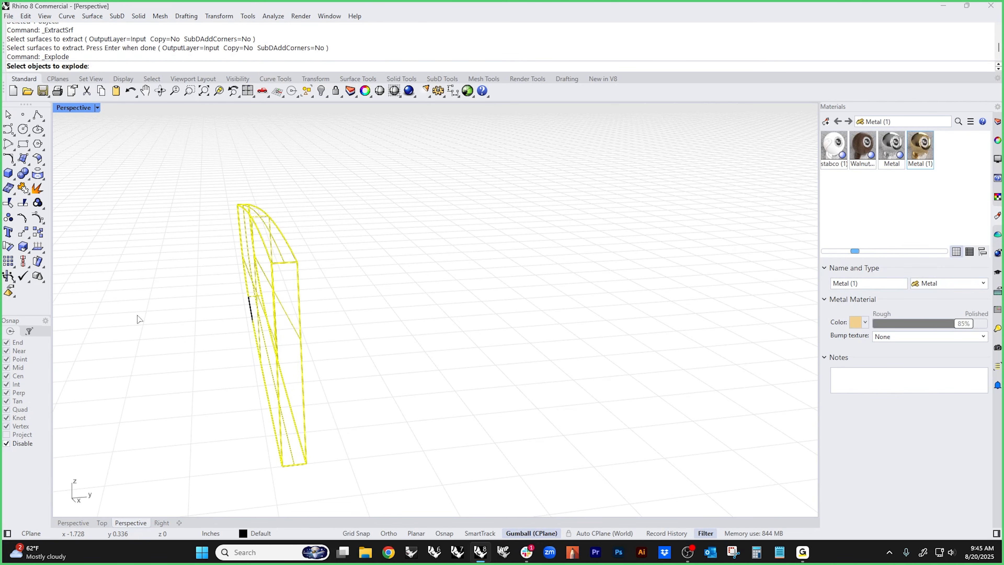
- Extract the centre isocurve running lengthwise along the blade's lower edge surface, in the U direction
{"action": "right_click_drag", "start_coordinate": [186, 403], "coordinate": [177, 397]}
{"action": "scroll", "coordinate": [281, 431], "scroll_direction": "up", "scroll_amount": 7}
{"action": "right_click_drag", "start_coordinate": [287, 431], "coordinate": [291, 431]}
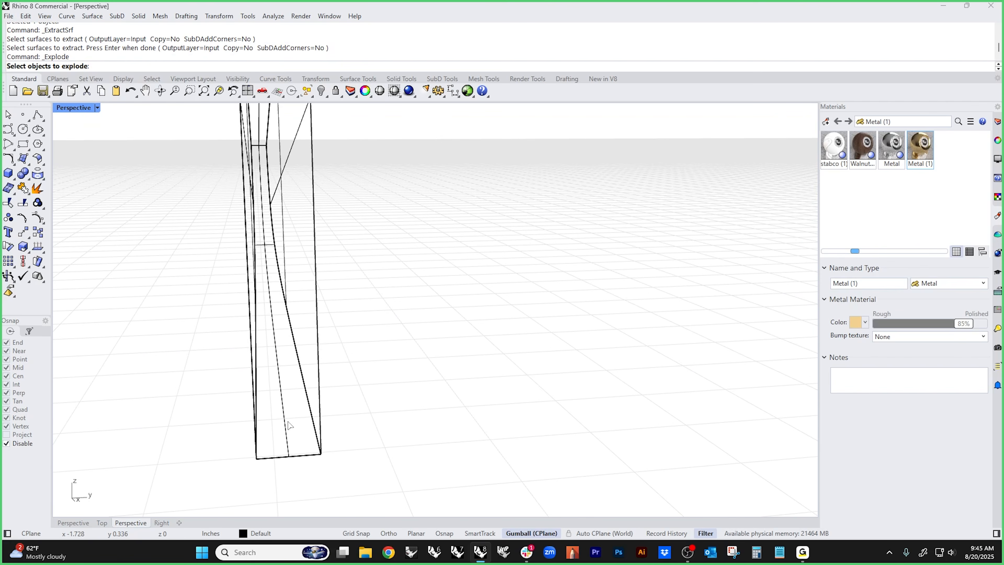
{"action": "left_click", "coordinate": [44, 180]}
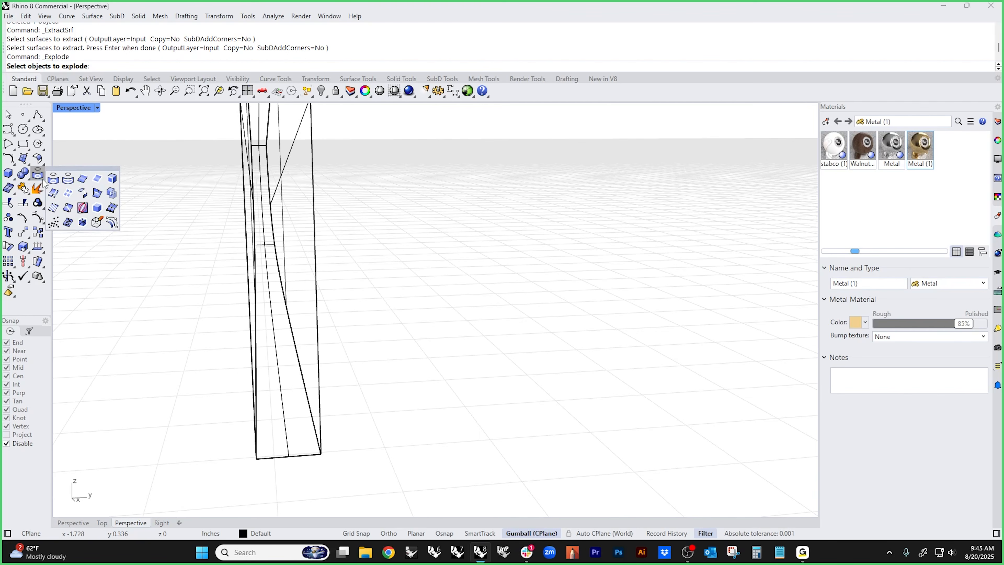
{"action": "left_click", "coordinate": [53, 193]}
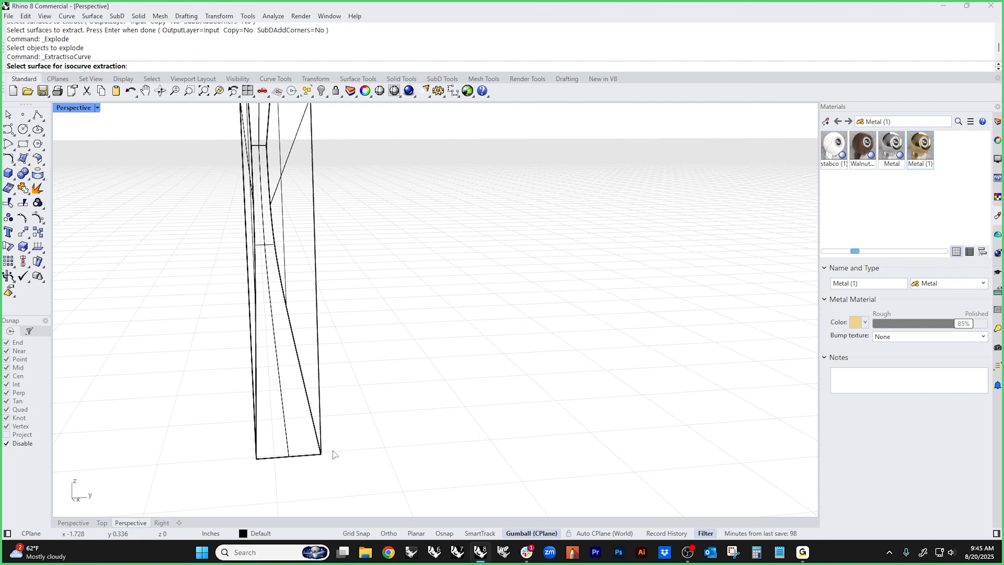
{"action": "left_click", "coordinate": [297, 446]}
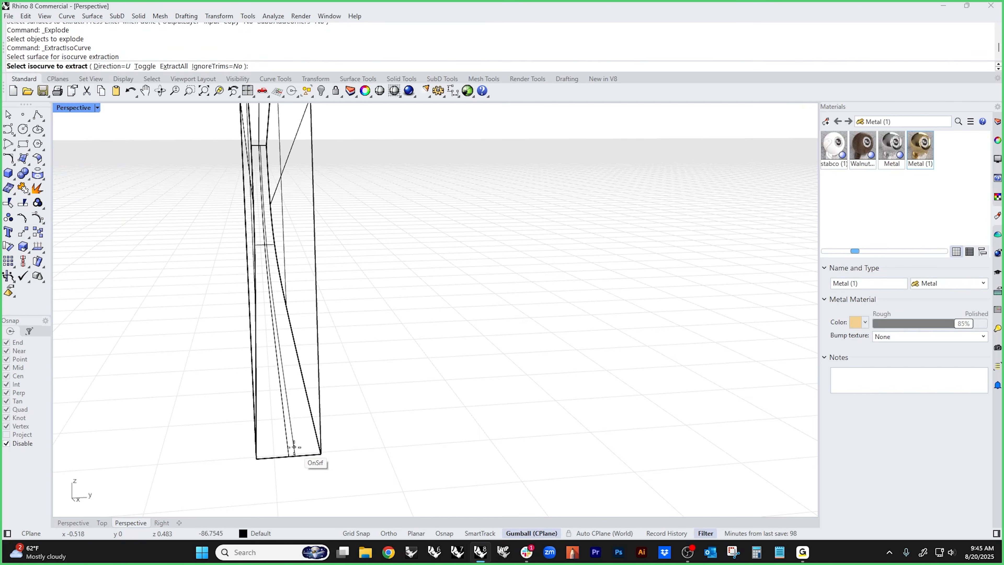
{"action": "left_click", "coordinate": [290, 455]}
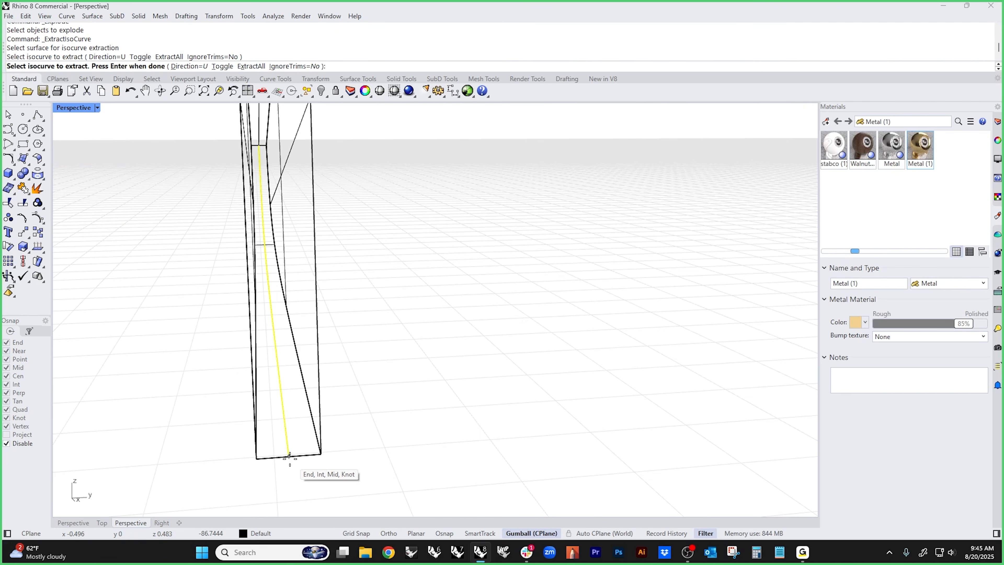
{"action": "key", "text": "Return"}
{"action": "left_click", "coordinate": [321, 475]}
- Explode the open blade polysurface into separate surfaces
{"action": "left_click", "coordinate": [295, 441]}
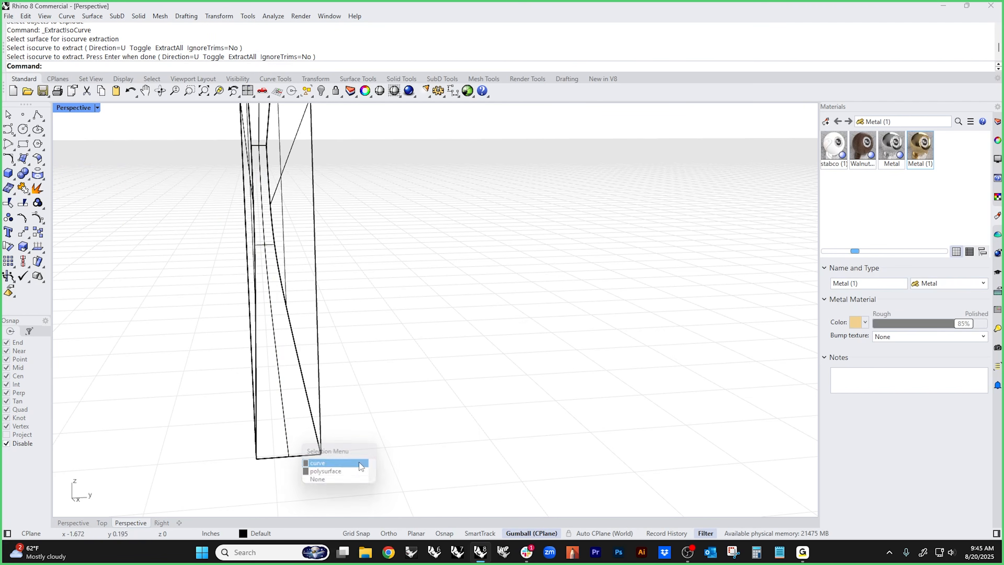
{"action": "left_click", "coordinate": [335, 470]}
{"action": "key", "text": "Escape"}
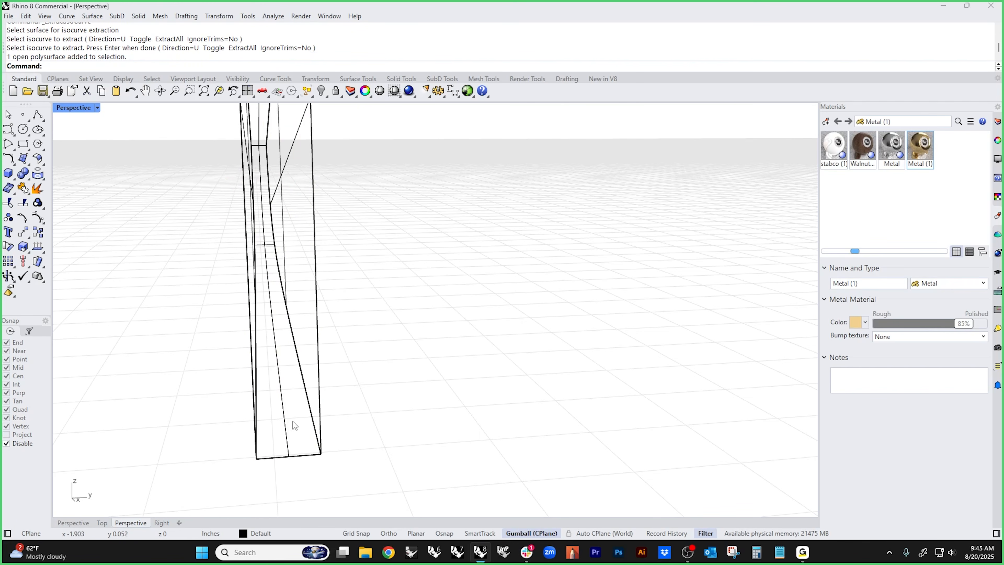
{"action": "left_click", "coordinate": [268, 245]}
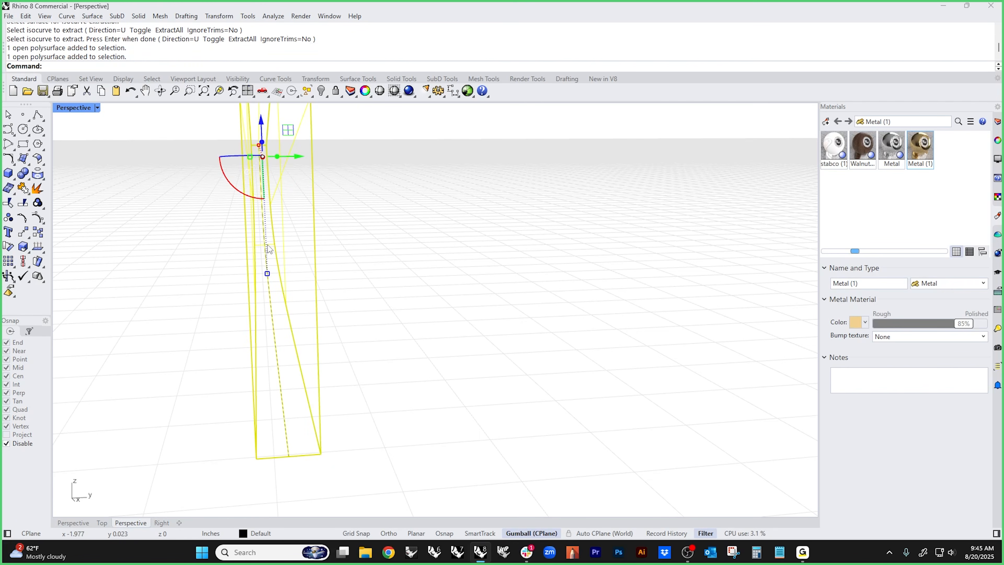
{"action": "middle_click", "coordinate": [343, 266]}
{"action": "left_click", "coordinate": [306, 238]}
- Delete the narrow lower edge surface of the blade, keeping the extracted centre curve
{"action": "scroll", "coordinate": [271, 255], "scroll_direction": "up", "scroll_amount": 2}
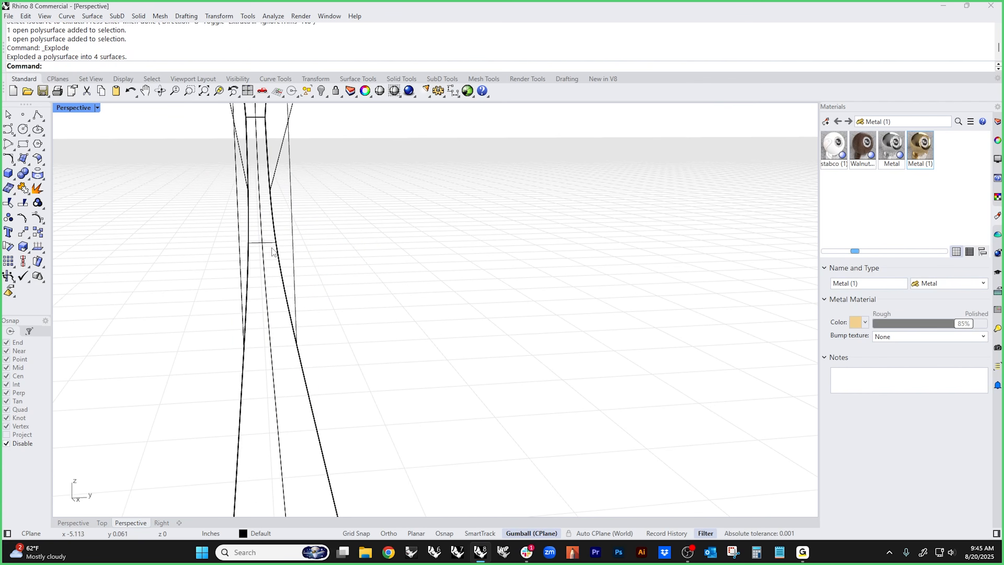
{"action": "left_click", "coordinate": [271, 249]}
{"action": "key", "text": "Delete"}
{"action": "scroll", "coordinate": [271, 250], "scroll_direction": "down", "scroll_amount": 4}
{"action": "right_click_drag", "start_coordinate": [272, 250], "coordinate": [374, 362]}
{"action": "scroll", "coordinate": [391, 349], "scroll_direction": "down", "scroll_amount": 3}
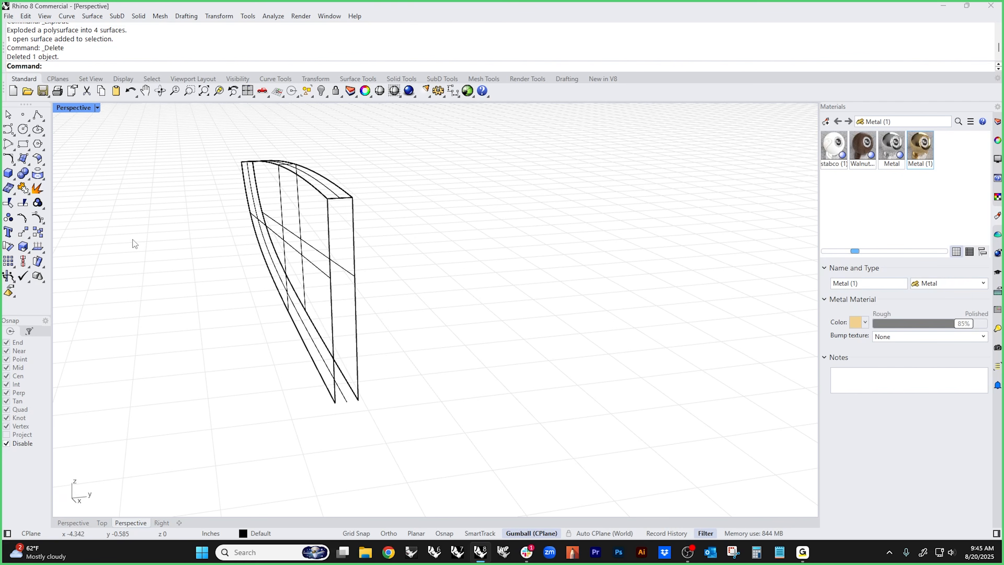
- Draw a line at the blade's open end from the upper corner of one side to the end of the lower centre curve
{"action": "left_click", "coordinate": [41, 120]}
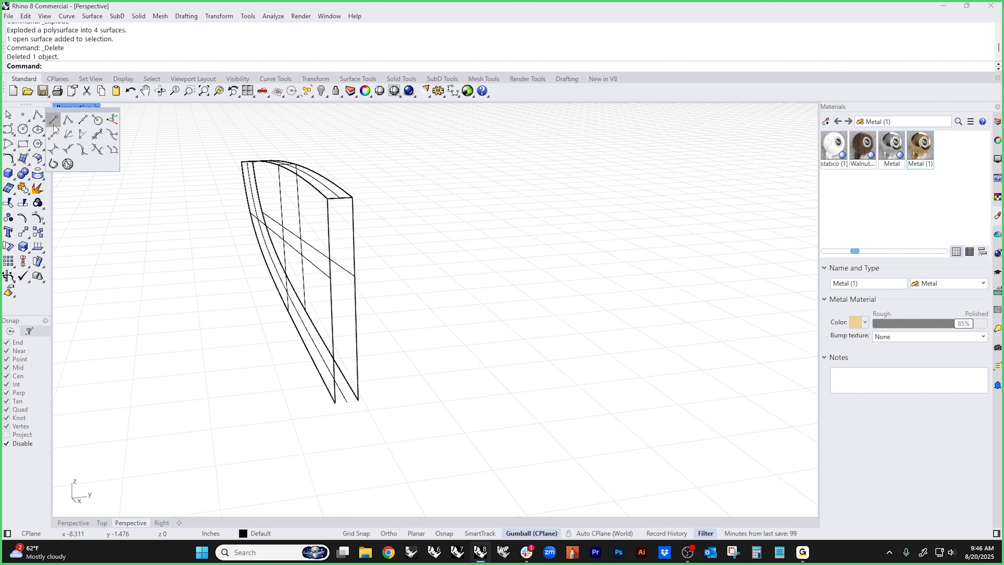
{"action": "left_click", "coordinate": [54, 138]}
{"action": "key", "text": "alt"}
{"action": "left_click", "coordinate": [328, 199]}
{"action": "key", "text": "alt"}
{"action": "left_click", "coordinate": [347, 404]}
{"action": "key", "text": "Return"}
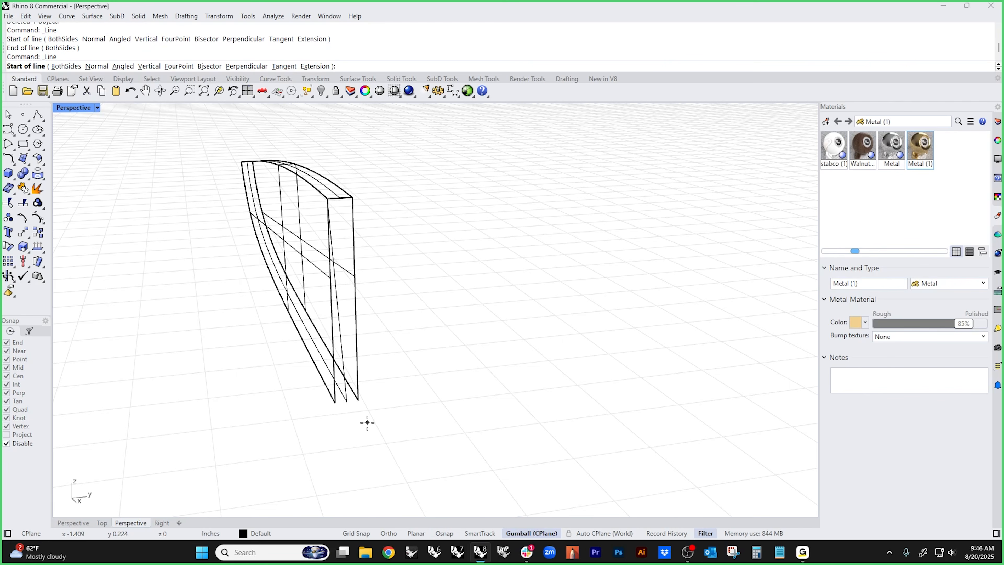
{"action": "key", "text": "Escape"}
- Delete the blade's flat side surface on the side where the slanted line starts
{"action": "left_click", "coordinate": [332, 400]}
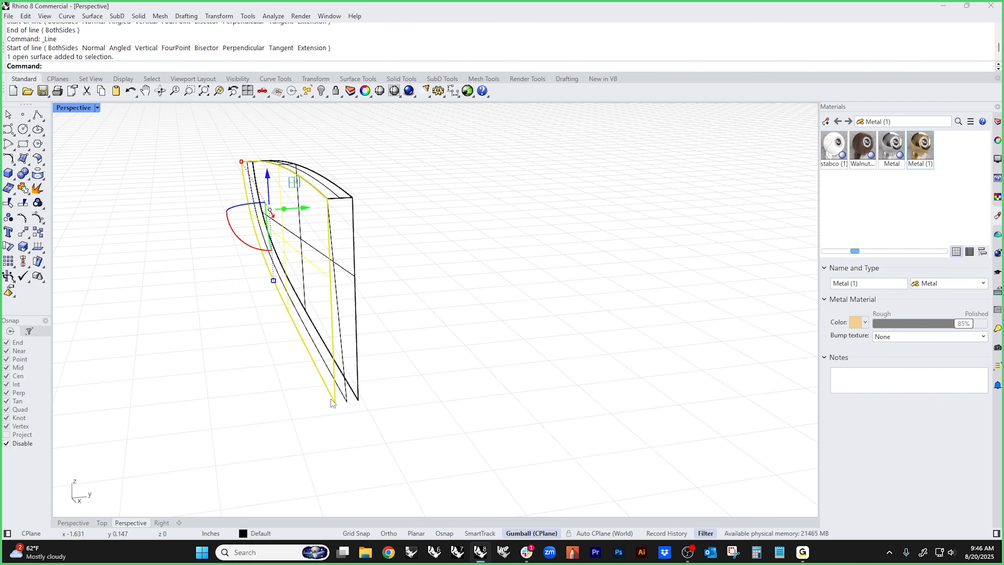
{"action": "key", "text": "Delete"}
{"action": "right_click_drag", "start_coordinate": [285, 359], "coordinate": [336, 354]}
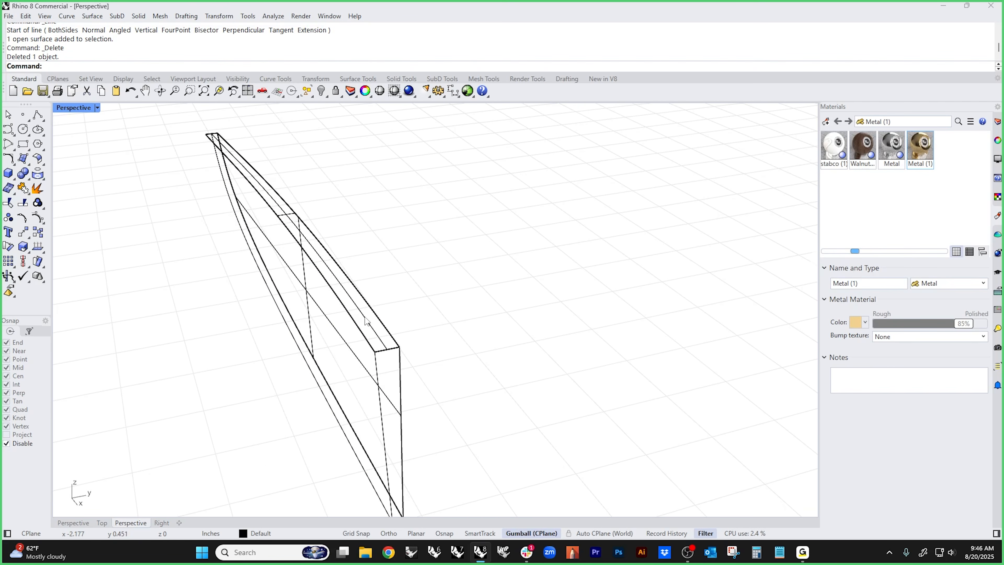
- Duplicate the blade's upper long edge on the side of the removed face, and delete the narrow upper surface
{"action": "mouse_move", "coordinate": [366, 322]}
{"action": "right_mouse_down"}
{"action": "mouse_move", "coordinate": [316, 341]}
{"action": "mouse_move", "coordinate": [369, 365]}
{"action": "mouse_move", "coordinate": [433, 358]}
{"action": "mouse_move", "coordinate": [383, 383]}
{"action": "mouse_move", "coordinate": [483, 353]}
{"action": "mouse_move", "coordinate": [448, 397]}
{"action": "mouse_move", "coordinate": [455, 409]}
{"action": "mouse_move", "coordinate": [460, 394]}
{"action": "right_mouse_up"}
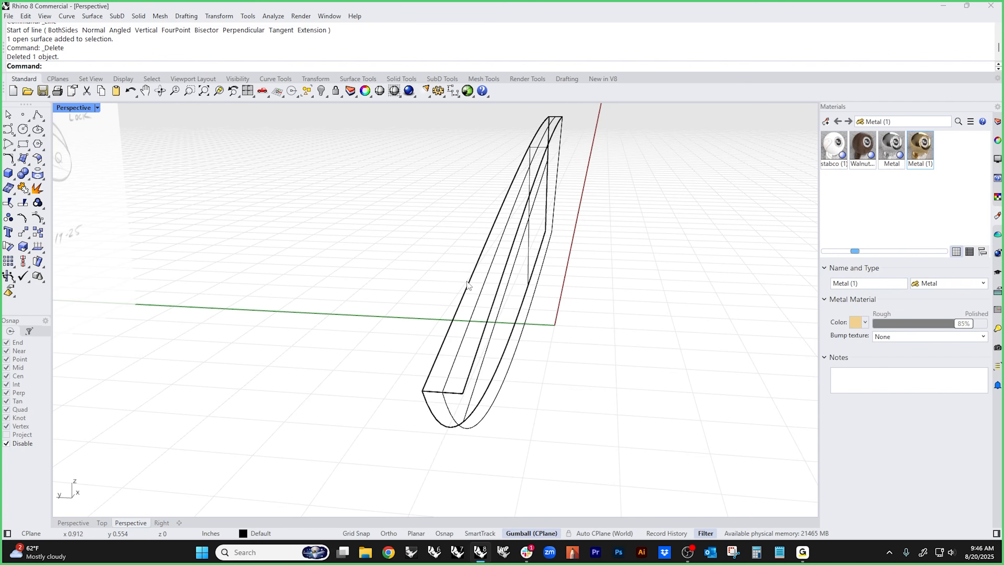
{"action": "middle_click", "coordinate": [488, 371]}
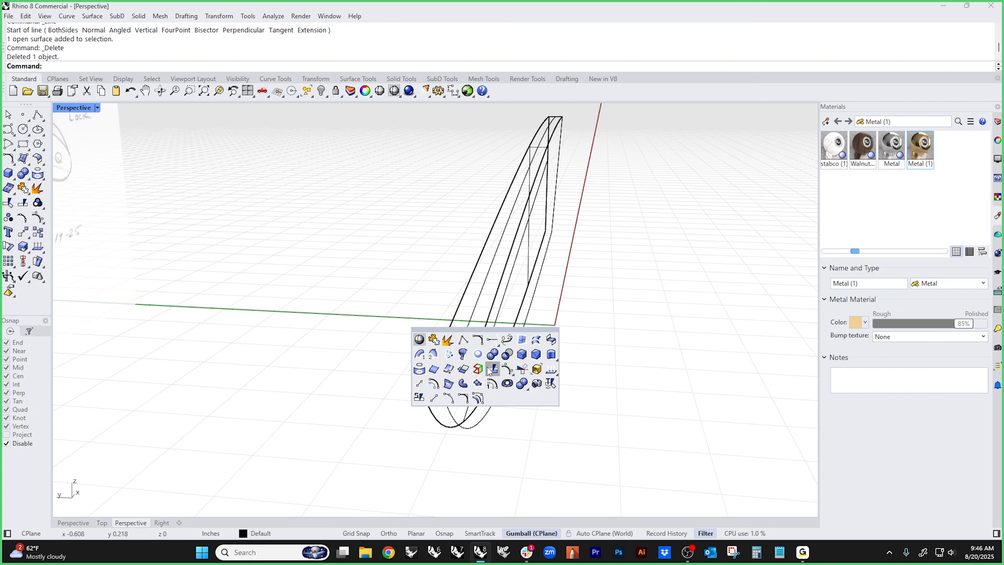
{"action": "left_click", "coordinate": [437, 370]}
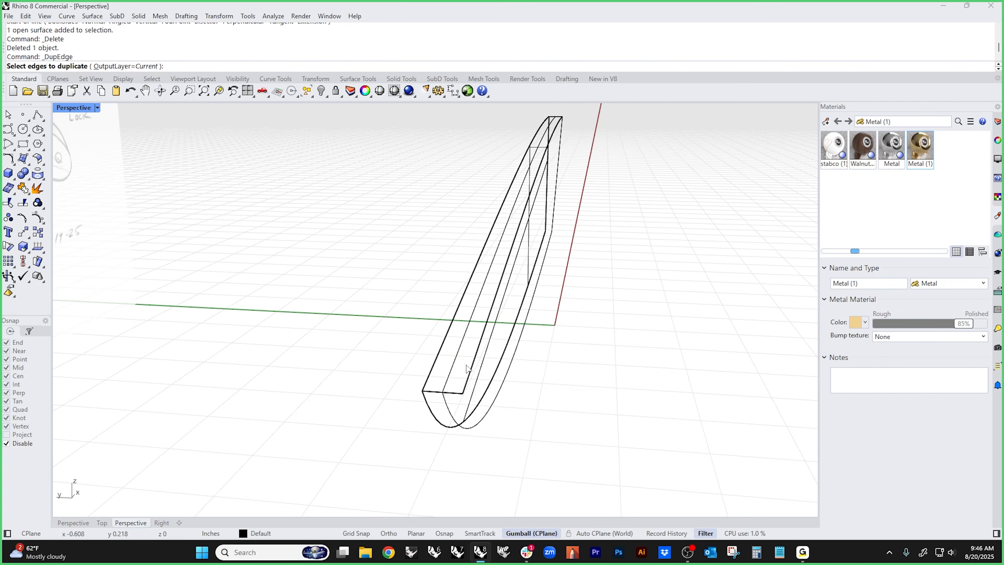
{"action": "left_click", "coordinate": [494, 381]}
{"action": "left_click", "coordinate": [453, 375]}
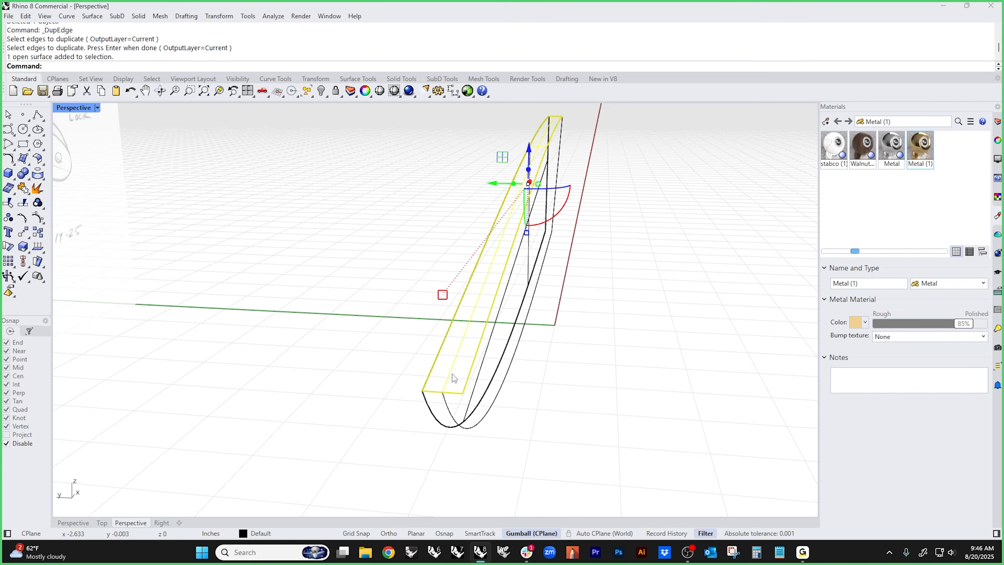
{"action": "key", "text": "Delete"}
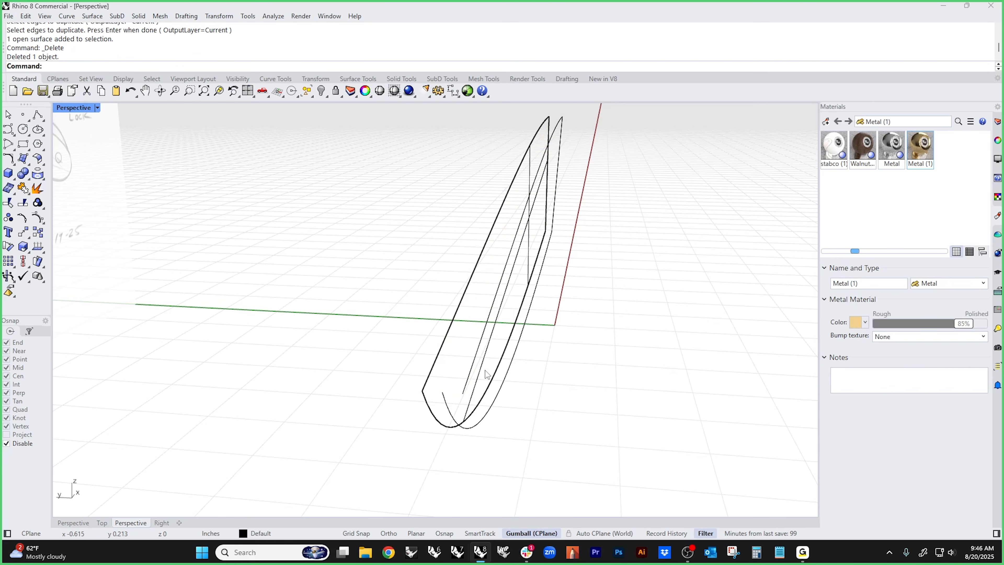
- Move the duplicated edge curve's end point at the blade tip onto the end of the lower centre curve
{"action": "left_click", "coordinate": [469, 376]}
{"action": "right_click_drag", "start_coordinate": [469, 376], "coordinate": [544, 394]}
{"action": "scroll", "coordinate": [538, 395], "scroll_direction": "up", "scroll_amount": 3}
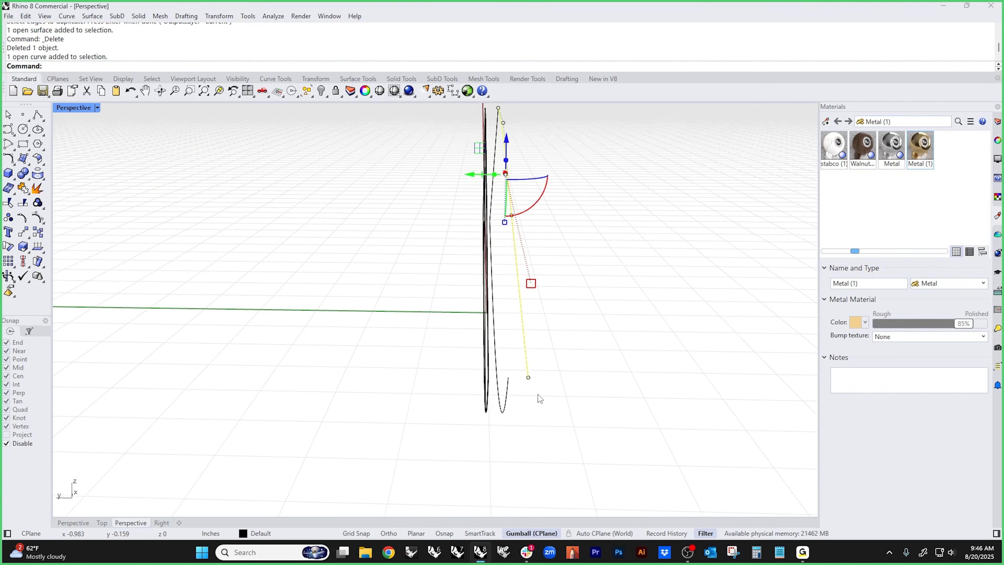
{"action": "left_click", "coordinate": [529, 379]}
{"action": "mouse_move", "coordinate": [500, 378]}
{"action": "left_mouse_down"}
{"action": "mouse_move", "coordinate": [482, 377]}
{"action": "mouse_move", "coordinate": [510, 378]}
{"action": "left_mouse_up"}
- Show the control points of the slanted line at the blade's open end and change its degree to 3
{"action": "mouse_move", "coordinate": [561, 299]}
{"action": "right_mouse_down"}
{"action": "mouse_move", "coordinate": [556, 354]}
{"action": "mouse_move", "coordinate": [478, 440]}
{"action": "mouse_move", "coordinate": [442, 453]}
{"action": "mouse_move", "coordinate": [432, 448]}
{"action": "mouse_move", "coordinate": [457, 395]}
{"action": "mouse_move", "coordinate": [560, 364]}
{"action": "mouse_move", "coordinate": [583, 339]}
{"action": "mouse_move", "coordinate": [544, 324]}
{"action": "mouse_move", "coordinate": [399, 352]}
{"action": "mouse_move", "coordinate": [315, 327]}
{"action": "right_mouse_up"}
{"action": "middle_click", "coordinate": [315, 329]}
{"action": "scroll", "coordinate": [460, 402], "scroll_direction": "up", "scroll_amount": 4}
{"action": "right_click_drag", "start_coordinate": [462, 403], "coordinate": [427, 400]}
{"action": "right_click_drag", "start_coordinate": [359, 386], "coordinate": [371, 391]}
{"action": "left_click", "coordinate": [370, 391]}
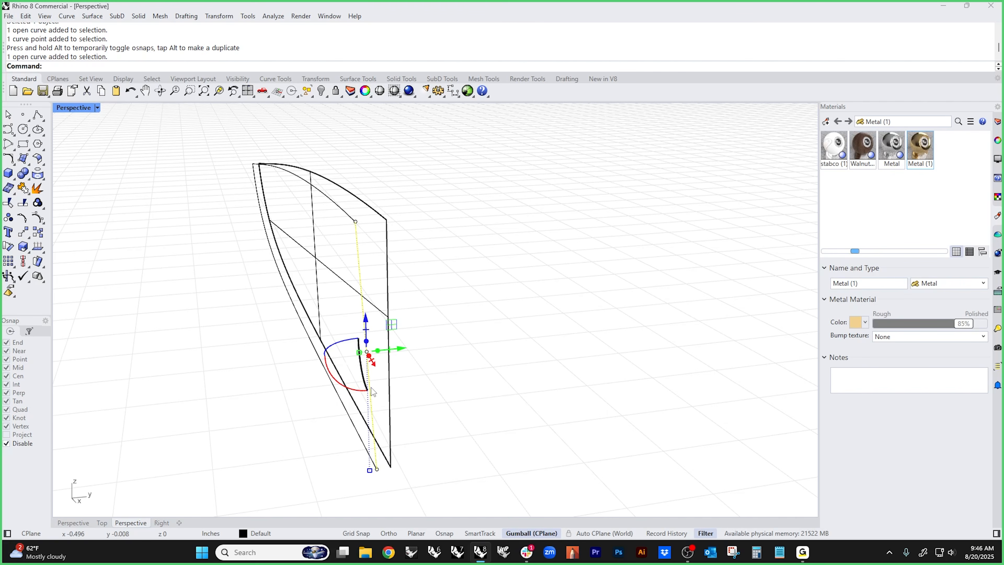
{"action": "left_click", "coordinate": [38, 219]}
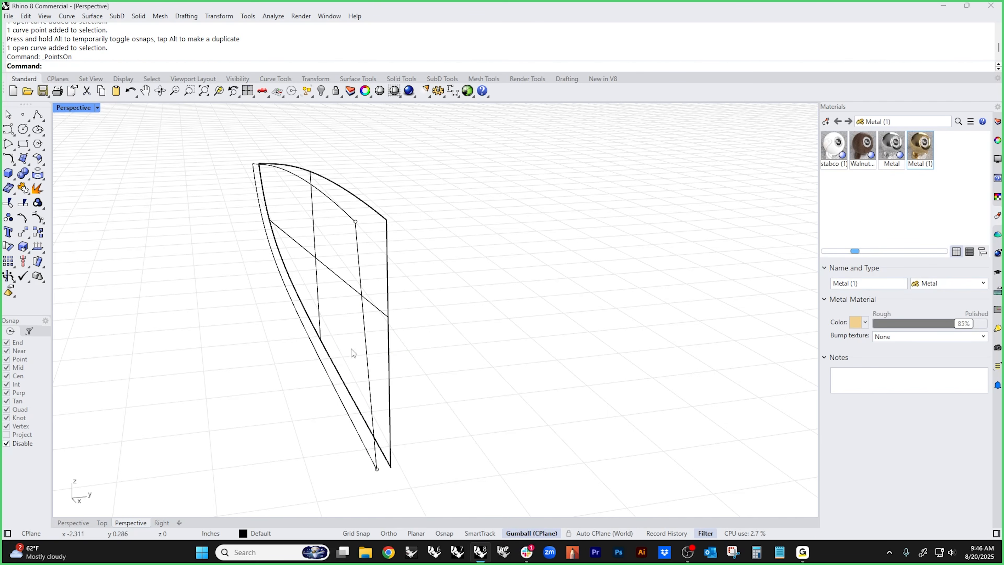
{"action": "left_click", "coordinate": [373, 391]}
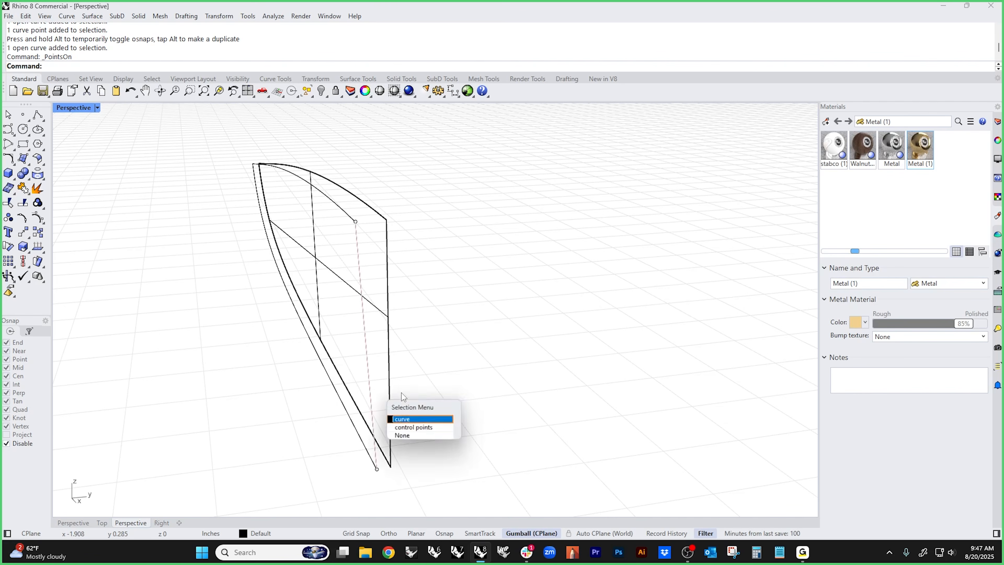
{"action": "left_click", "coordinate": [416, 420]}
{"action": "type", "text": "cd"}
{"action": "key", "text": "Return"}
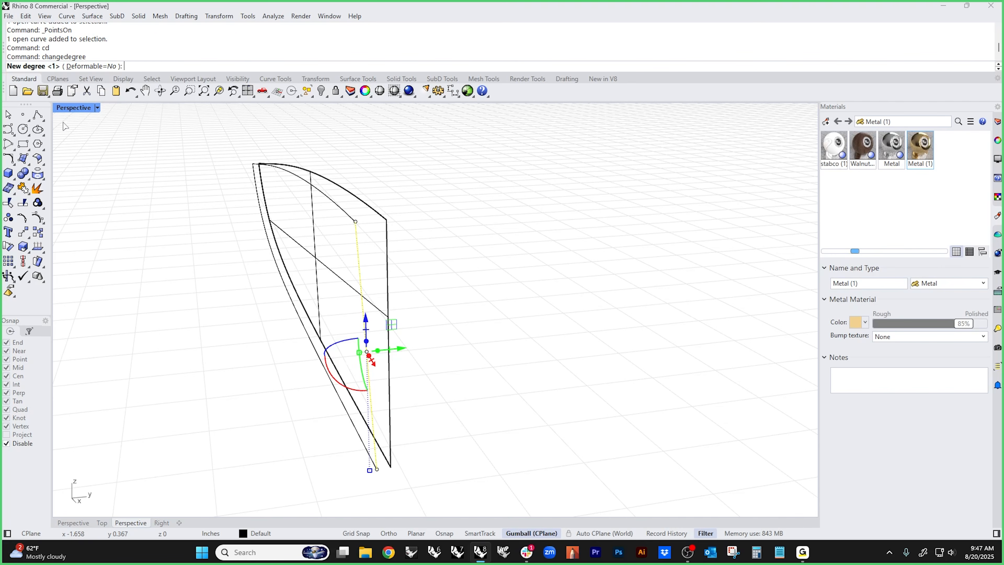
{"action": "type", "text": "3"}
{"action": "key", "text": "Return"}
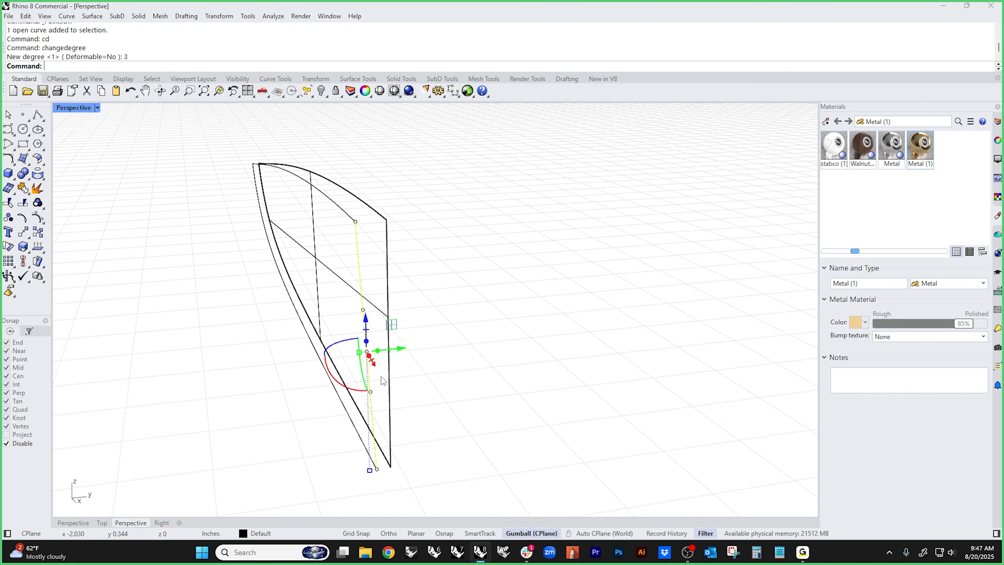
- Bow the slanted end curve slightly outward by moving its two middle control points, and fine-tune the upper one
{"action": "left_click", "coordinate": [505, 411]}
{"action": "left_click", "coordinate": [363, 310]}
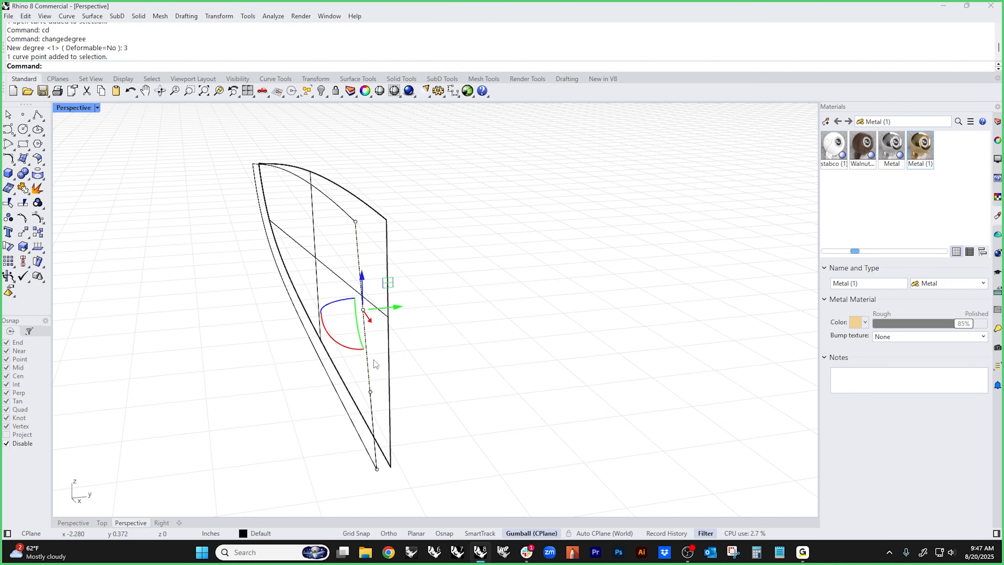
{"action": "left_click", "coordinate": [371, 392], "text": "shift"}
{"action": "left_click_drag", "start_coordinate": [398, 352], "coordinate": [364, 372]}
{"action": "left_click", "coordinate": [468, 378]}
{"action": "right_click_drag", "start_coordinate": [436, 377], "coordinate": [436, 377]}
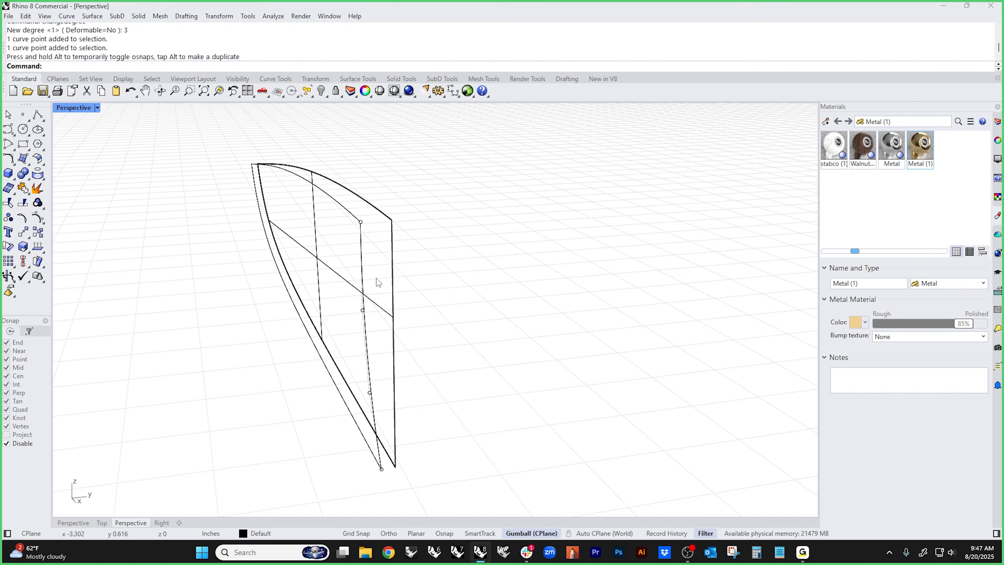
{"action": "left_click", "coordinate": [362, 312]}
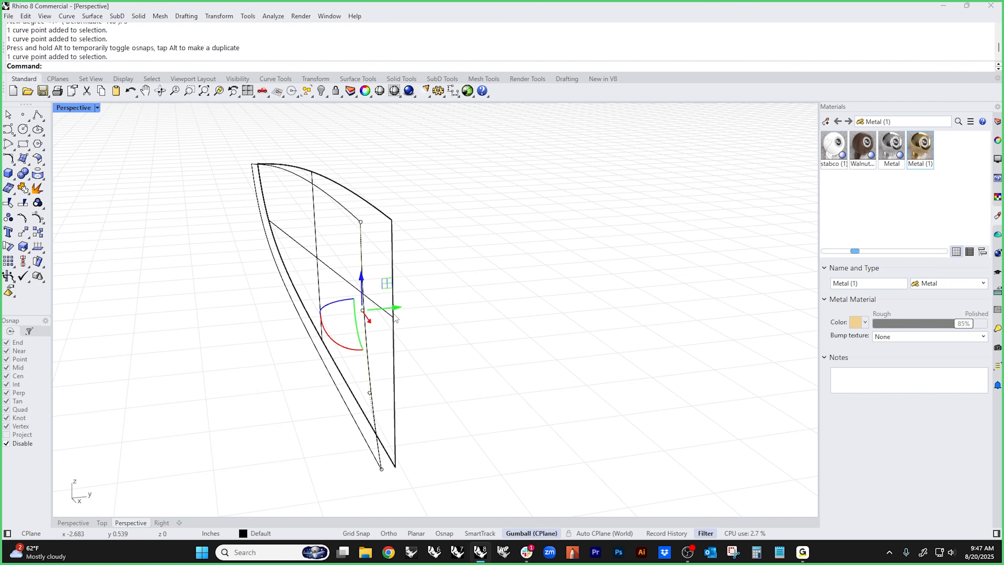
{"action": "left_click_drag", "start_coordinate": [397, 308], "coordinate": [363, 225]}
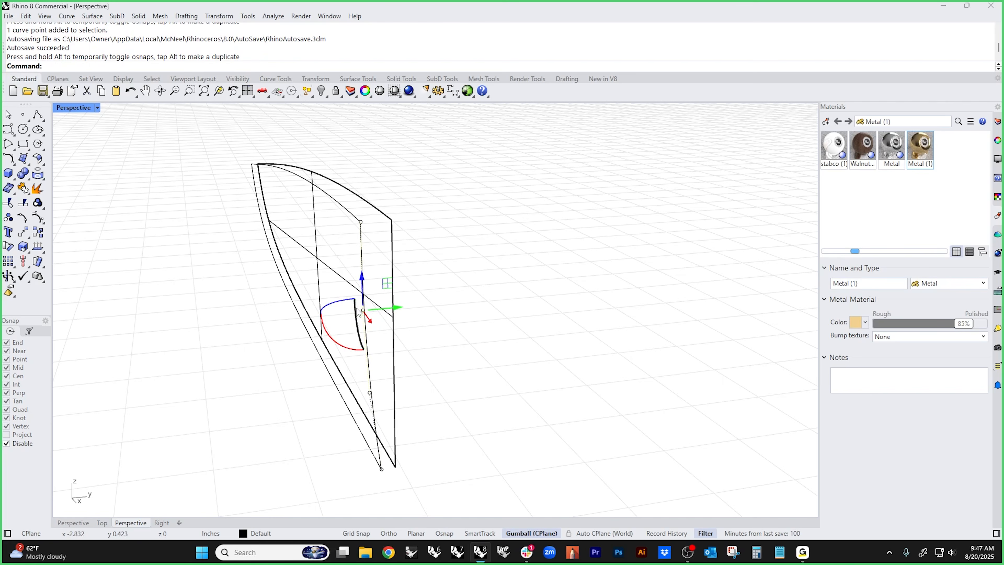
{"action": "left_click", "coordinate": [443, 399]}
- Sweep the bowed end curve along two rails, the upper edge curve and the lower centre curve
{"action": "right_click_drag", "start_coordinate": [410, 435], "coordinate": [396, 436]}
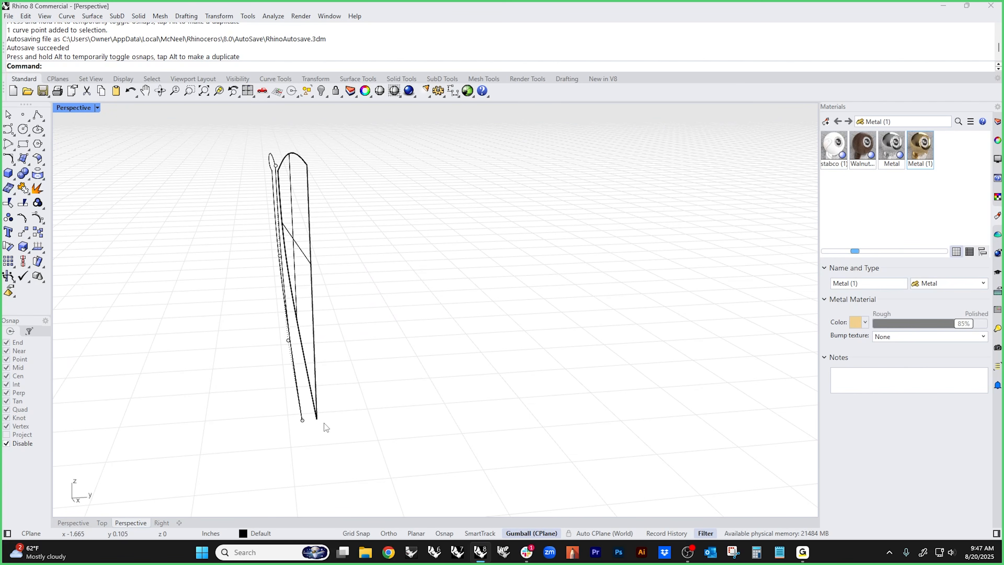
{"action": "right_click_drag", "start_coordinate": [214, 324], "coordinate": [386, 359]}
{"action": "middle_click", "coordinate": [385, 359]}
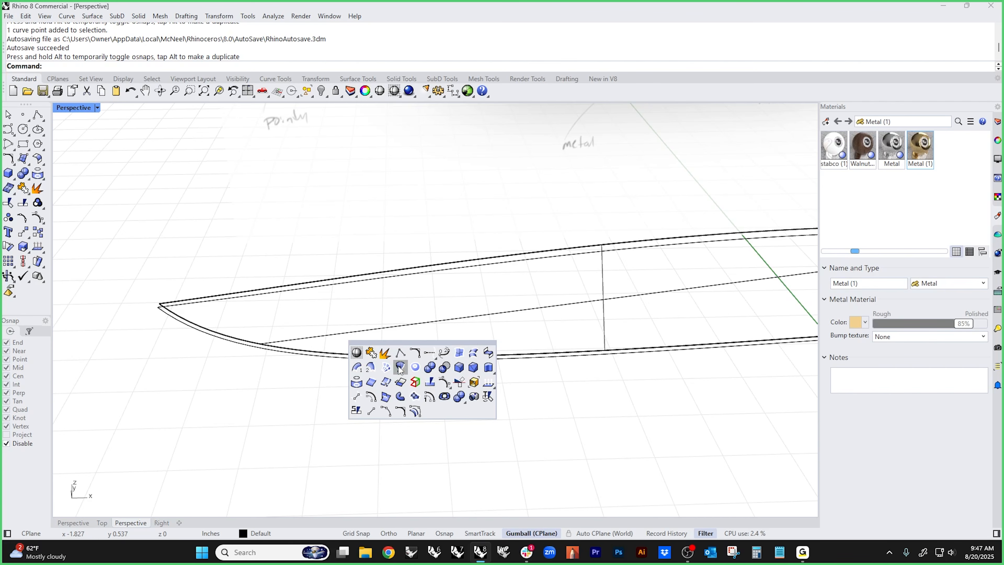
{"action": "left_click", "coordinate": [372, 370]}
{"action": "left_click", "coordinate": [490, 270]}
{"action": "right_click_drag", "start_coordinate": [490, 270], "coordinate": [480, 365]}
{"action": "left_click", "coordinate": [481, 472]}
{"action": "left_click", "coordinate": [494, 466]}
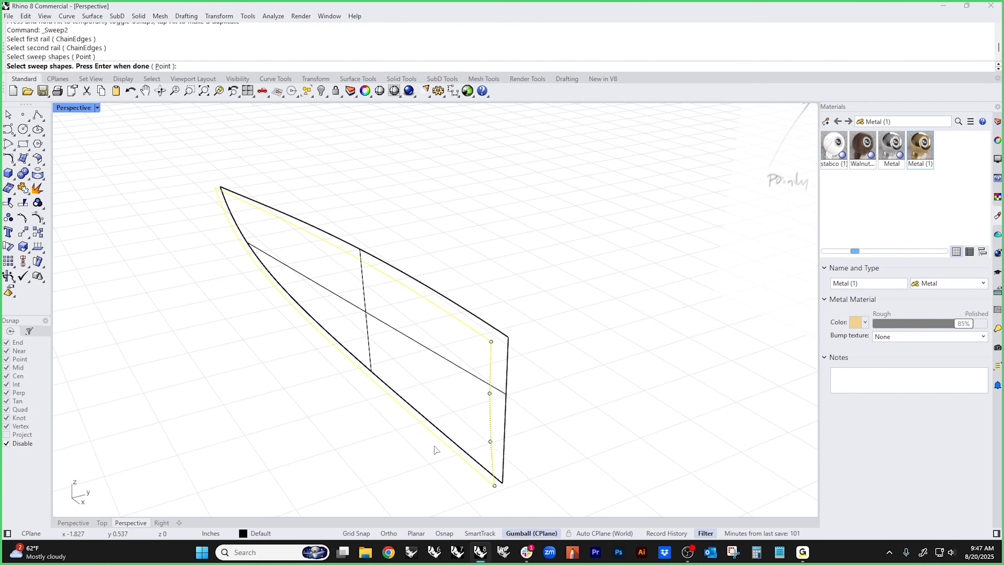
{"action": "right_click", "coordinate": [327, 415]}
{"action": "right_click_drag", "start_coordinate": [315, 416], "coordinate": [290, 381]}
{"action": "left_click", "coordinate": [613, 345]}
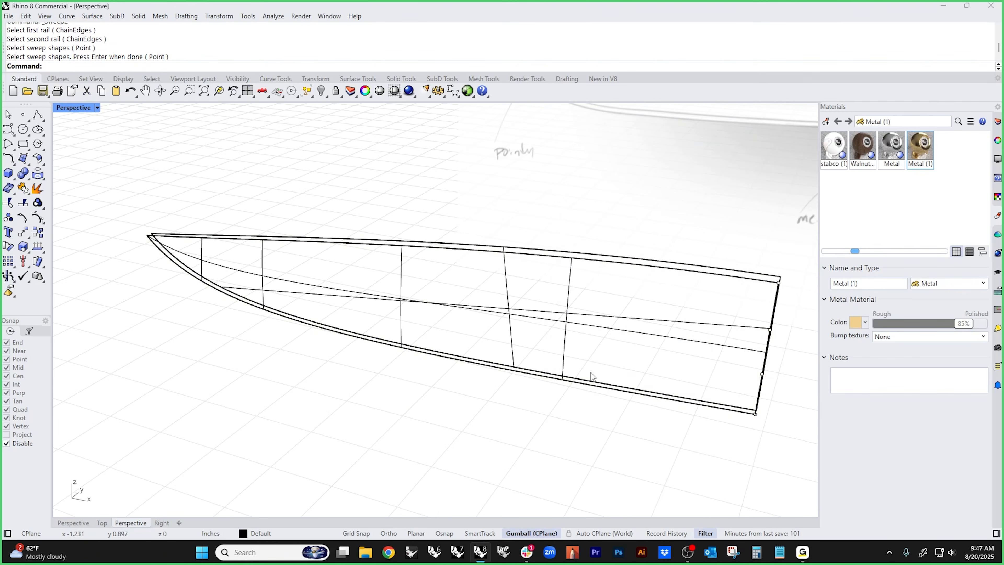
- Set the viewport display to Shaded and delete the remaining original flat side surface of the blade
{"action": "left_click", "coordinate": [97, 107]}
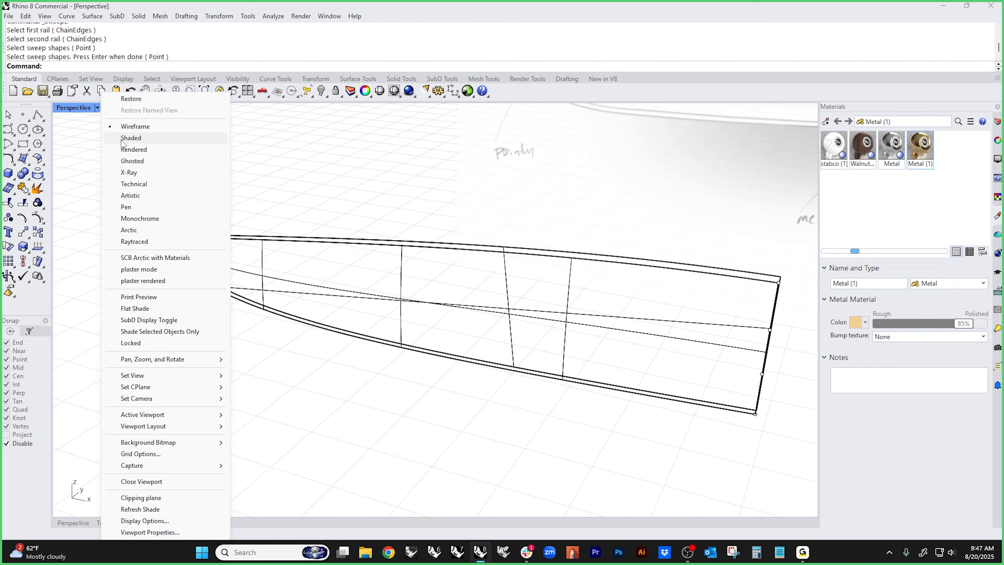
{"action": "left_click", "coordinate": [138, 139]}
{"action": "scroll", "coordinate": [231, 266], "scroll_direction": "down", "scroll_amount": 3}
{"action": "right_click_drag", "start_coordinate": [231, 266], "coordinate": [278, 409]}
{"action": "left_click", "coordinate": [350, 339]}
{"action": "key", "text": "Delete"}
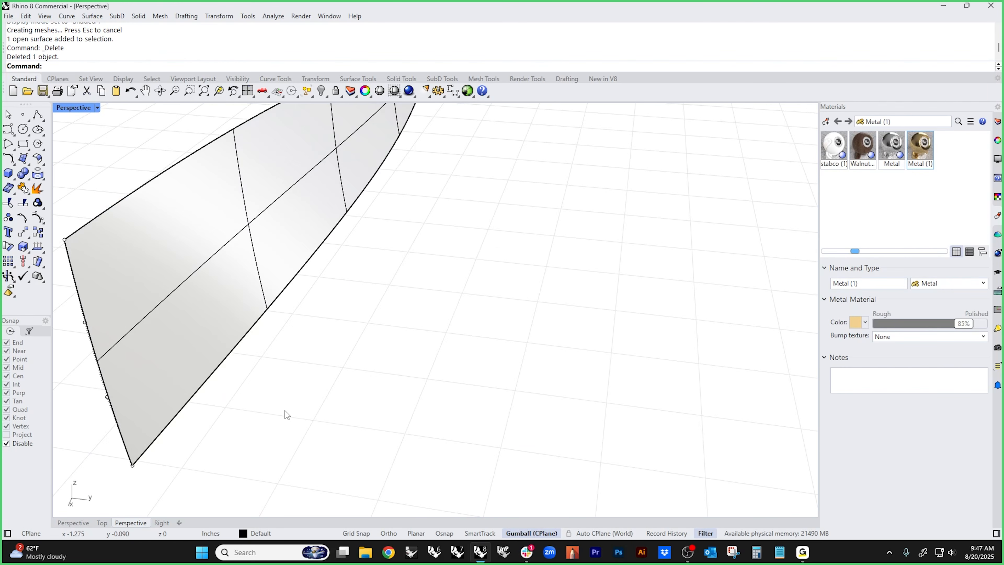
- Mirror the swept side surface across the blade's centre plane, starting from the lower corner of the open end
{"action": "type", "text": "M"}
{"action": "key", "text": "Return"}
{"action": "left_click", "coordinate": [169, 371]}
{"action": "key", "text": "Return"}
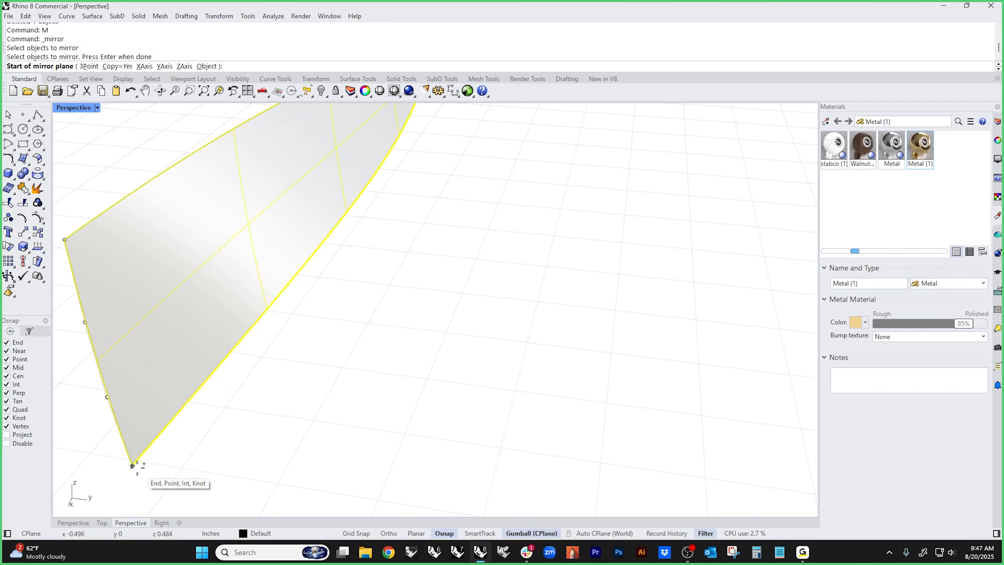
{"action": "left_click", "coordinate": [137, 468]}
{"action": "left_click", "coordinate": [198, 422], "text": "shift"}
{"action": "scroll", "coordinate": [308, 397], "scroll_direction": "down", "scroll_amount": 5}
{"action": "mouse_move", "coordinate": [313, 390]}
{"action": "right_mouse_down"}
{"action": "mouse_move", "coordinate": [443, 393]}
{"action": "mouse_move", "coordinate": [348, 421]}
{"action": "mouse_move", "coordinate": [460, 368]}
{"action": "mouse_move", "coordinate": [465, 296]}
{"action": "mouse_move", "coordinate": [442, 292]}
{"action": "mouse_move", "coordinate": [269, 337]}
{"action": "mouse_move", "coordinate": [213, 337]}
{"action": "right_mouse_up"}
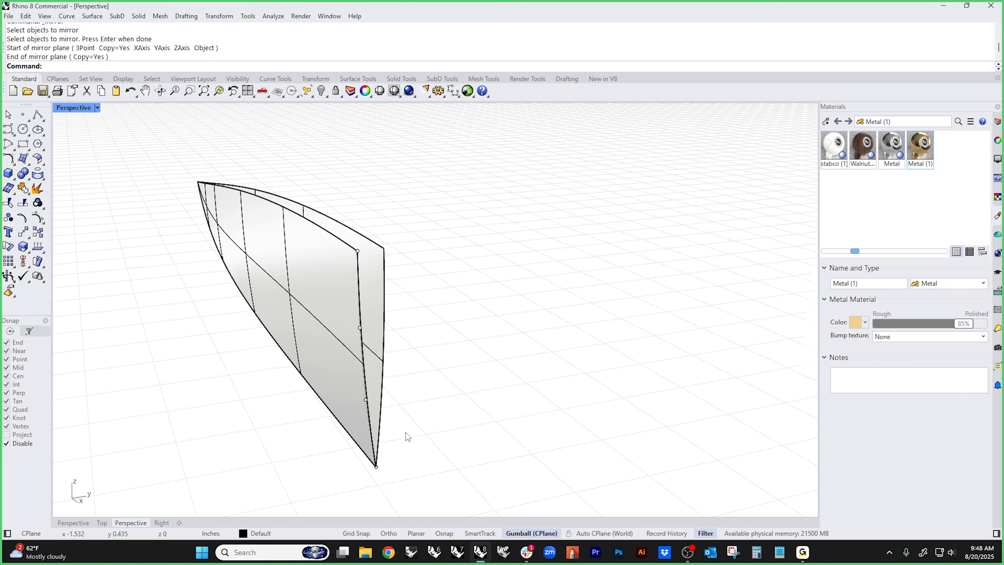
{"action": "right_click_drag", "start_coordinate": [407, 428], "coordinate": [389, 427]}
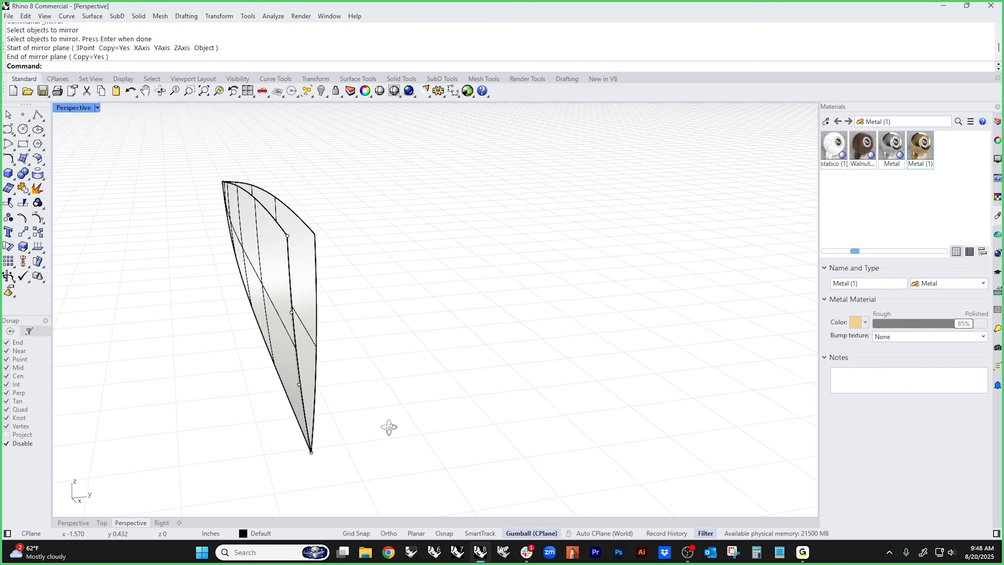
- Delete the mirrored and the swept side surfaces, keeping only the rail and end profile curves
{"action": "left_click", "coordinate": [301, 385]}
{"action": "key", "text": "Delete"}
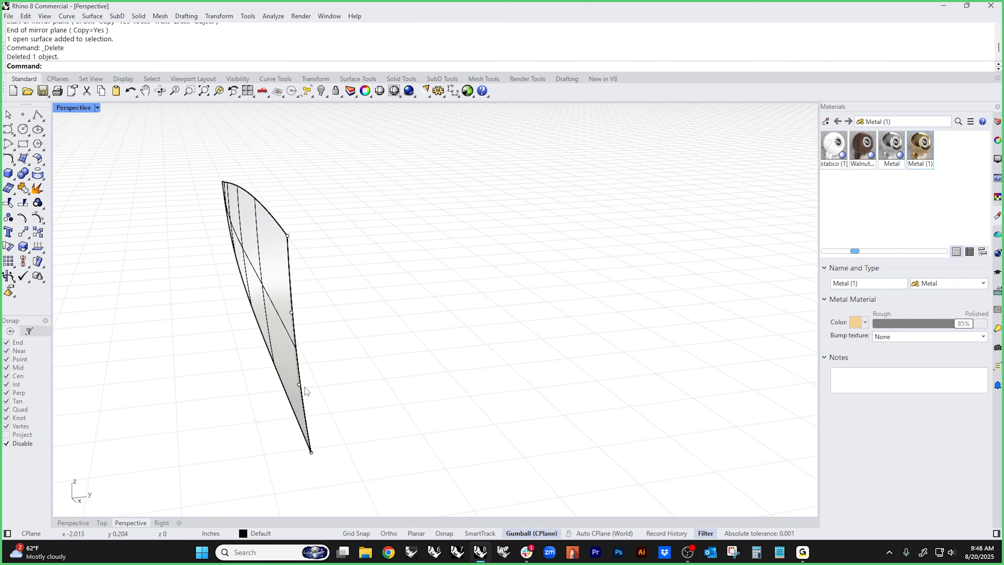
{"action": "left_click", "coordinate": [285, 358]}
{"action": "left_click", "coordinate": [358, 393]}
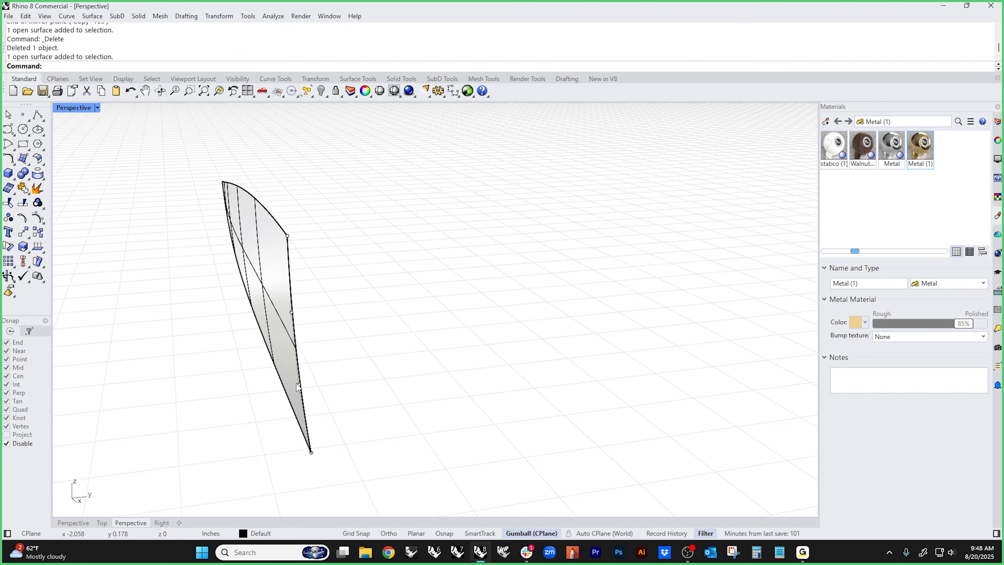
{"action": "left_click", "coordinate": [286, 359]}
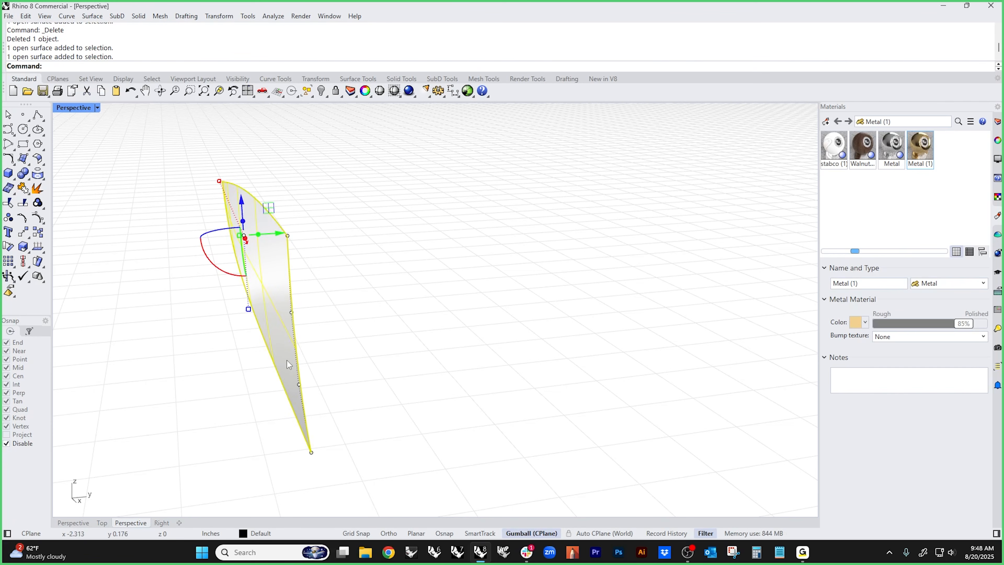
{"action": "key", "text": "Delete"}
- Move the lower middle control point of the end profile curve farther outward for a stronger bulge
{"action": "left_click", "coordinate": [299, 385]}
{"action": "left_click_drag", "start_coordinate": [335, 382], "coordinate": [299, 317]}
{"action": "left_click_drag", "start_coordinate": [293, 314], "coordinate": [295, 312]}
{"action": "left_click", "coordinate": [334, 344]}
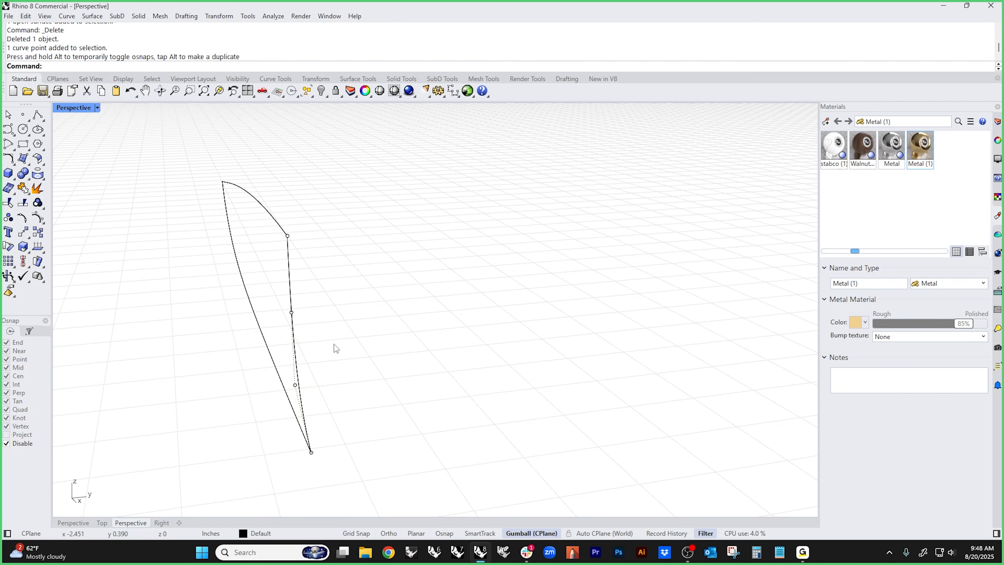
{"action": "right_click_drag", "start_coordinate": [339, 375], "coordinate": [354, 373]}
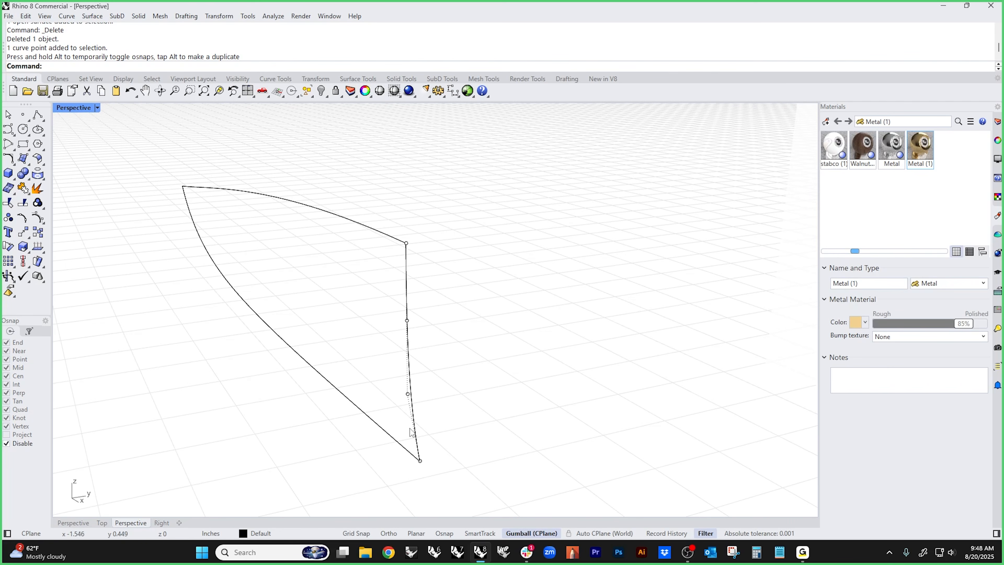
- Create a two-rail sweep of the reshaped end profile along the upper edge curve and the lower centre curve
{"action": "middle_click", "coordinate": [447, 364]}
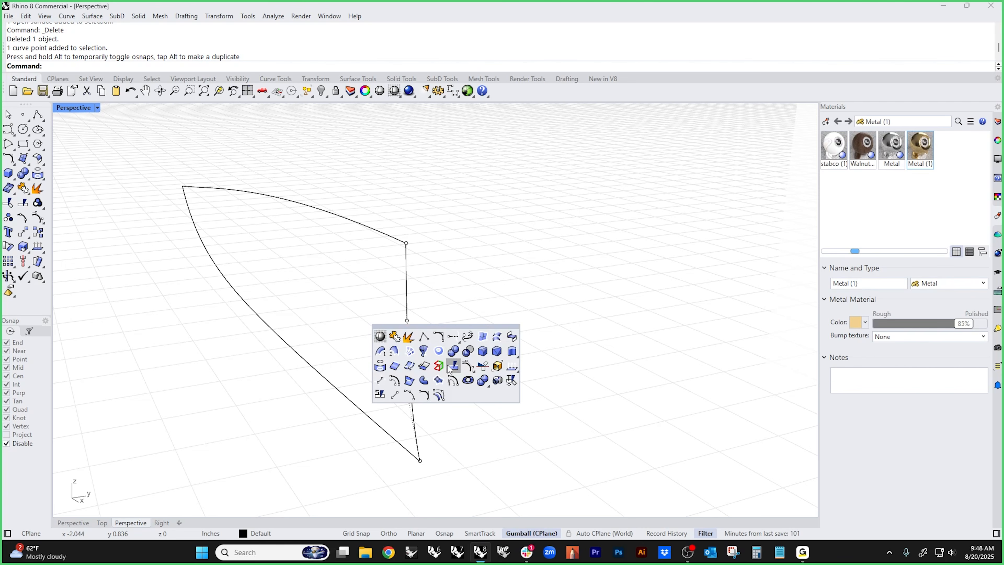
{"action": "left_click", "coordinate": [395, 351]}
{"action": "left_click", "coordinate": [317, 210]}
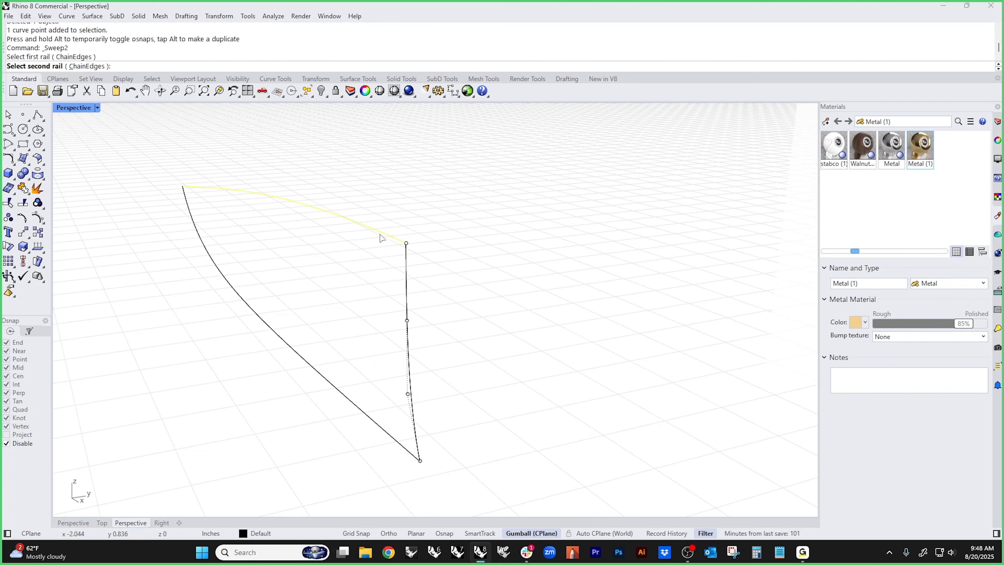
{"action": "left_click", "coordinate": [363, 414]}
{"action": "left_click", "coordinate": [410, 380]}
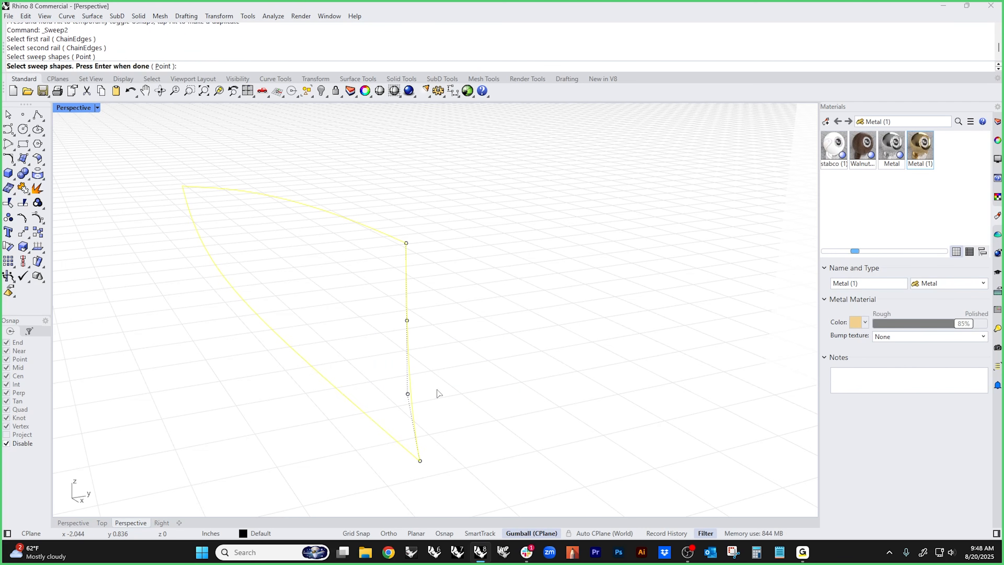
{"action": "key", "text": "Return"}
{"action": "left_click", "coordinate": [616, 344]}
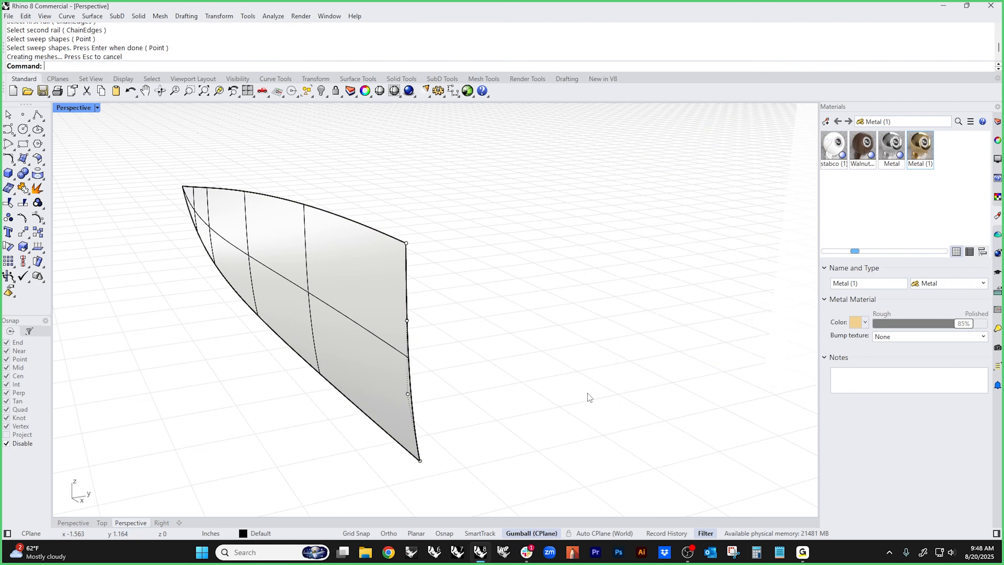
- In the top view, mirror the new side surface across the blade's centre plane, and return to the perspective view
{"action": "left_click", "coordinate": [274, 322]}
{"action": "type", "text": "Top"}
{"action": "key", "text": "Return"}
{"action": "right_click_drag", "start_coordinate": [431, 381], "coordinate": [414, 332]}
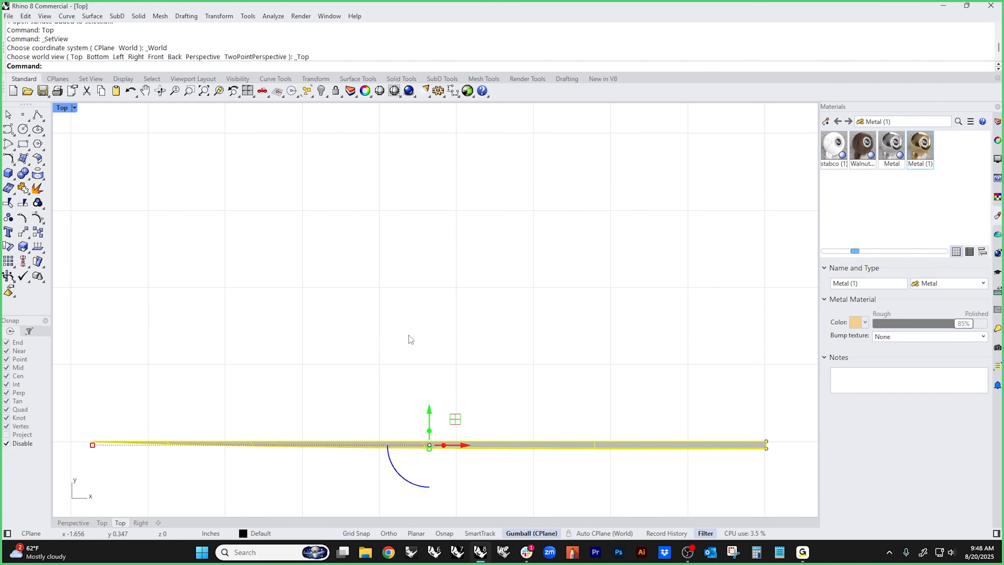
{"action": "type", "text": "M"}
{"action": "key", "text": "Return"}
{"action": "left_click", "coordinate": [766, 441], "text": "alt"}
{"action": "left_click", "coordinate": [681, 435], "text": "shift"}
{"action": "left_click", "coordinate": [561, 365]}
{"action": "type", "text": "P"}
{"action": "key", "text": "Return"}
{"action": "right_click_drag", "start_coordinate": [561, 366], "coordinate": [334, 284]}
{"action": "left_click_drag", "start_coordinate": [266, 235], "coordinate": [266, 344]}
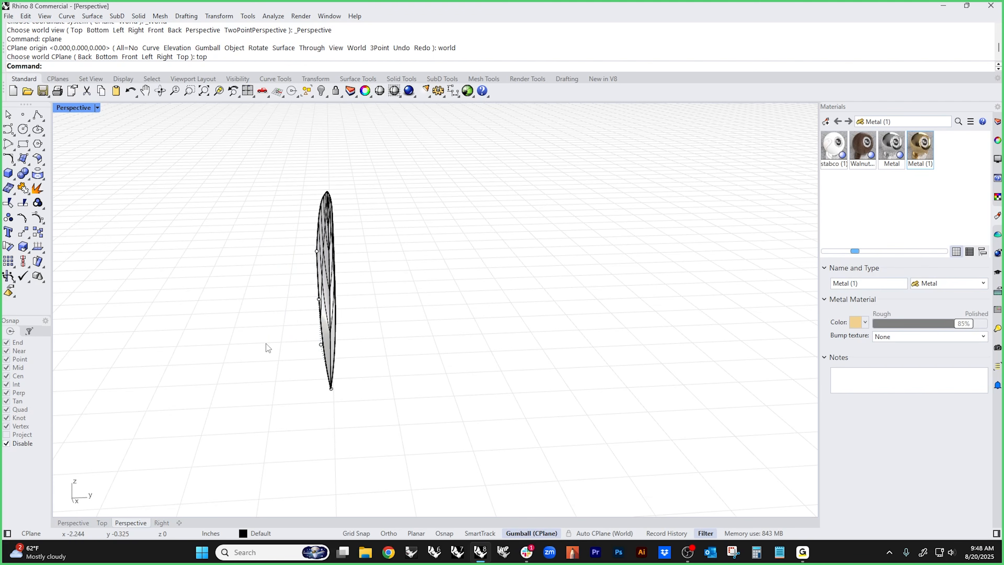
- Loft a surface between the upper edges of the two blade sides to close the spine
{"action": "right_click_drag", "start_coordinate": [277, 336], "coordinate": [401, 313]}
{"action": "middle_click", "coordinate": [401, 314]}
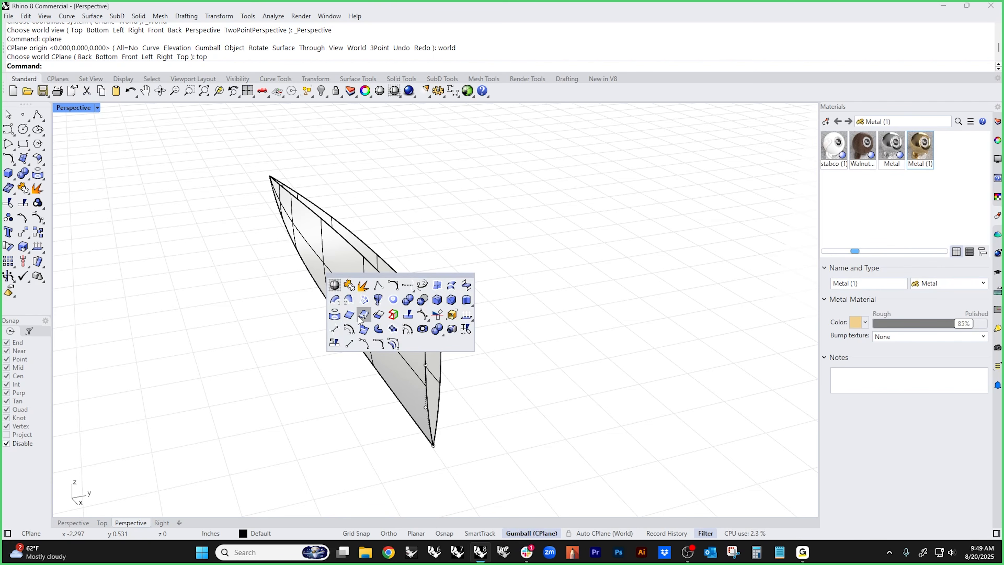
{"action": "left_click", "coordinate": [437, 301]}
{"action": "left_click", "coordinate": [417, 309]}
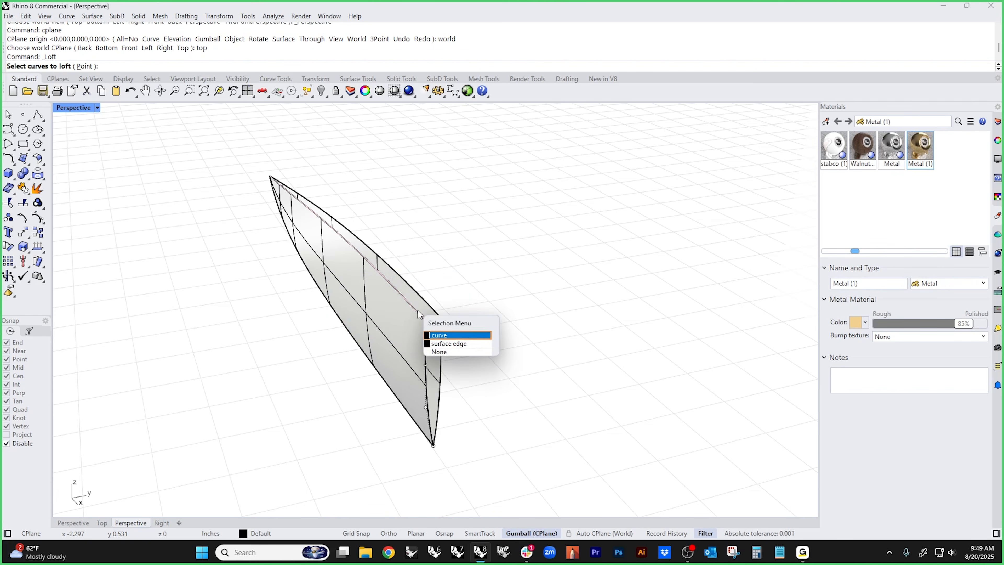
{"action": "left_click", "coordinate": [441, 342]}
{"action": "left_click", "coordinate": [433, 309]}
{"action": "key", "text": "Return"}
{"action": "key", "text": "Return"}
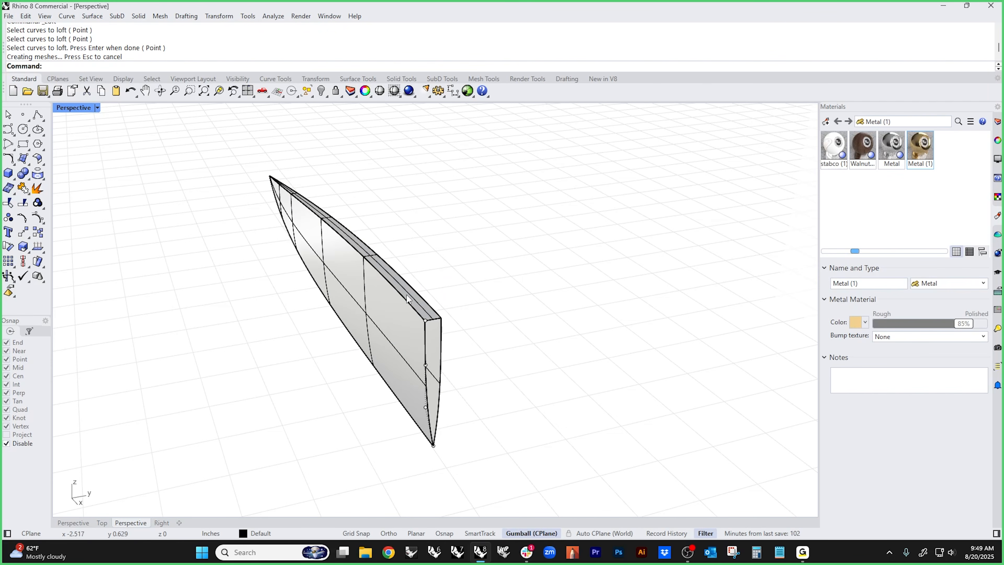
- Show the blade in the front view with wireframe display so the sketch is visible behind it
{"action": "mouse_move", "coordinate": [388, 392]}
{"action": "right_mouse_down"}
{"action": "mouse_move", "coordinate": [365, 377]}
{"action": "mouse_move", "coordinate": [374, 379]}
{"action": "right_mouse_up"}
{"action": "type", "text": "f"}
{"action": "key", "text": "Return"}
{"action": "right_click_drag", "start_coordinate": [464, 356], "coordinate": [427, 433]}
{"action": "middle_click", "coordinate": [465, 419]}
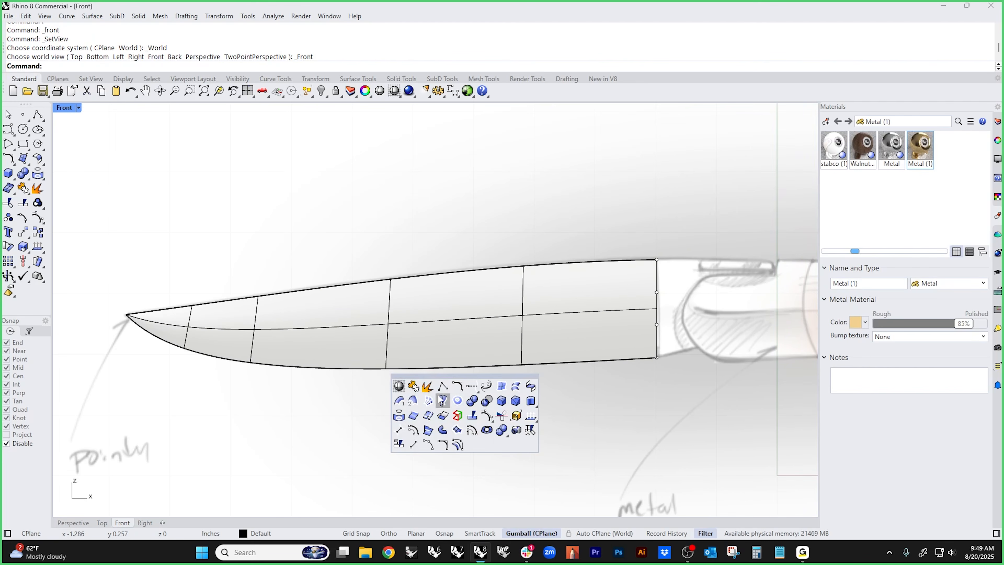
{"action": "left_click", "coordinate": [398, 387]}
- Scale the lower blade curve vertically from the blade tip until it follows the sketched bevel line
{"action": "left_click", "coordinate": [357, 368]}
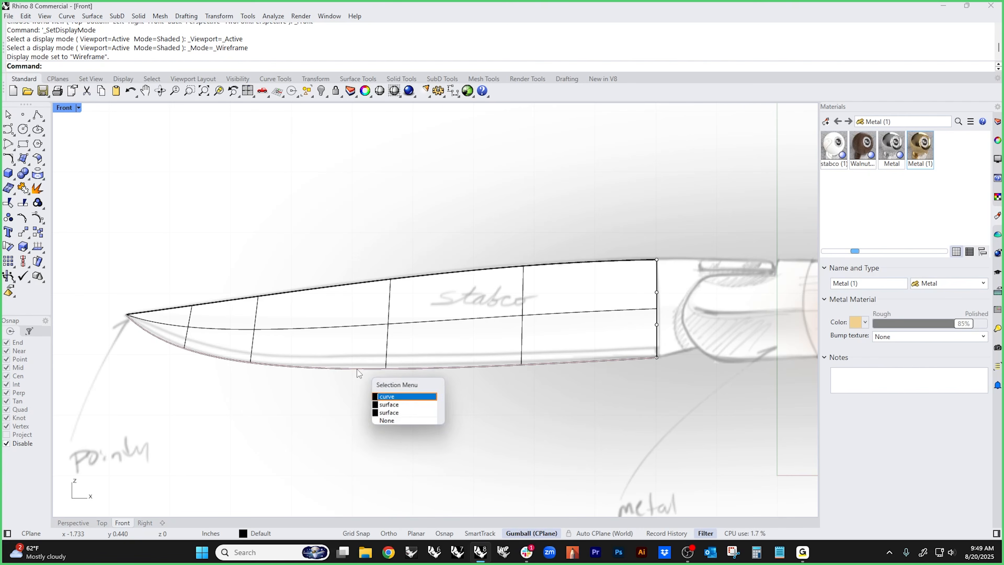
{"action": "left_click", "coordinate": [388, 398]}
{"action": "left_click_drag", "start_coordinate": [414, 320], "coordinate": [126, 315], "text": "ctrl"}
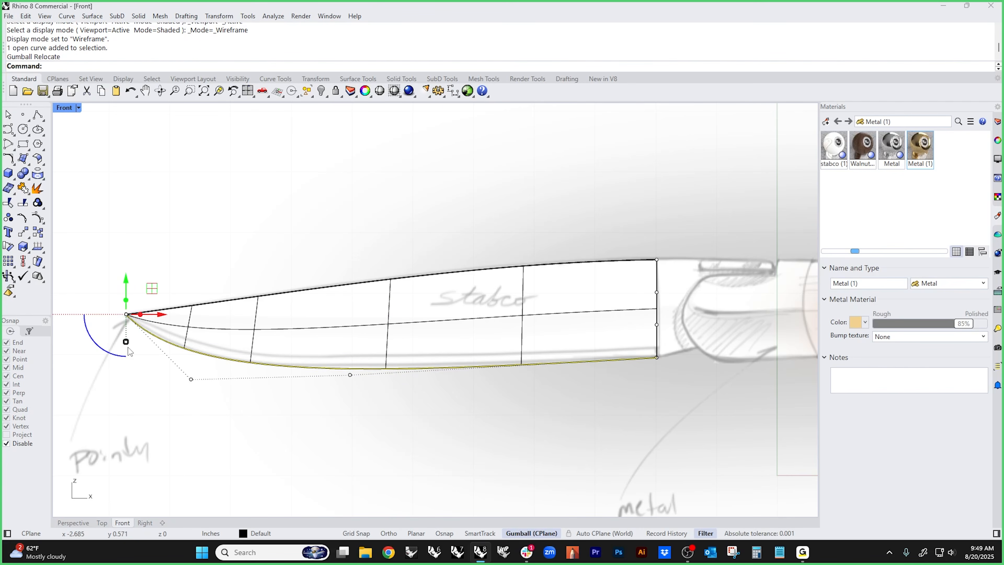
{"action": "right_click_drag", "start_coordinate": [145, 293], "coordinate": [242, 310]}
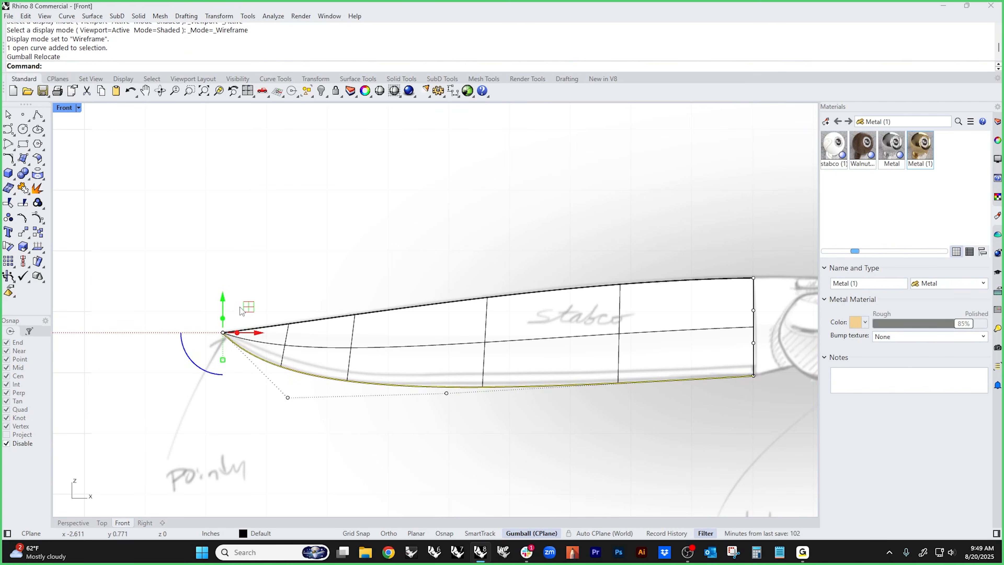
{"action": "scroll", "coordinate": [224, 336], "scroll_direction": "down", "scroll_amount": 2}
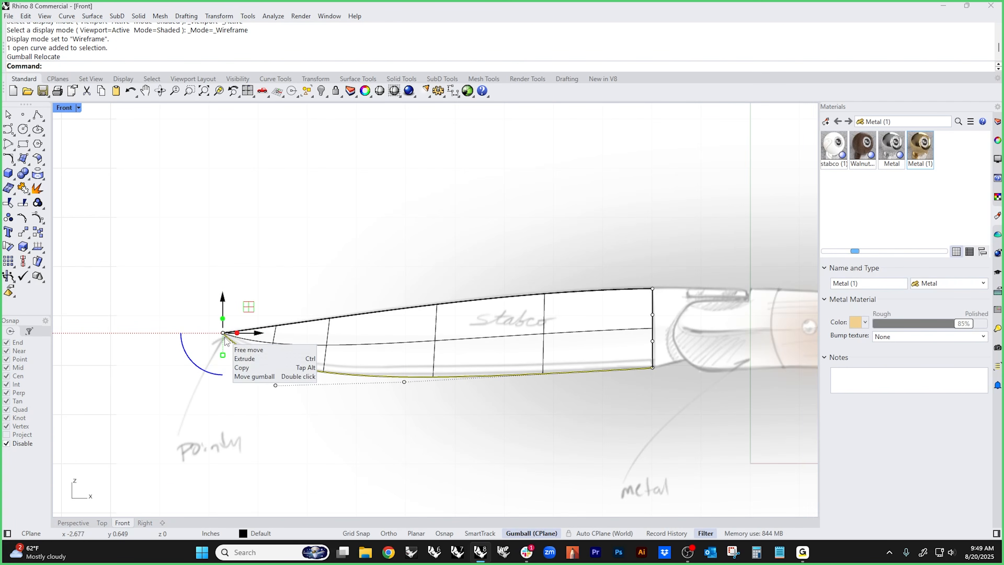
{"action": "left_click_drag", "start_coordinate": [223, 358], "coordinate": [223, 357], "text": "ctrl"}
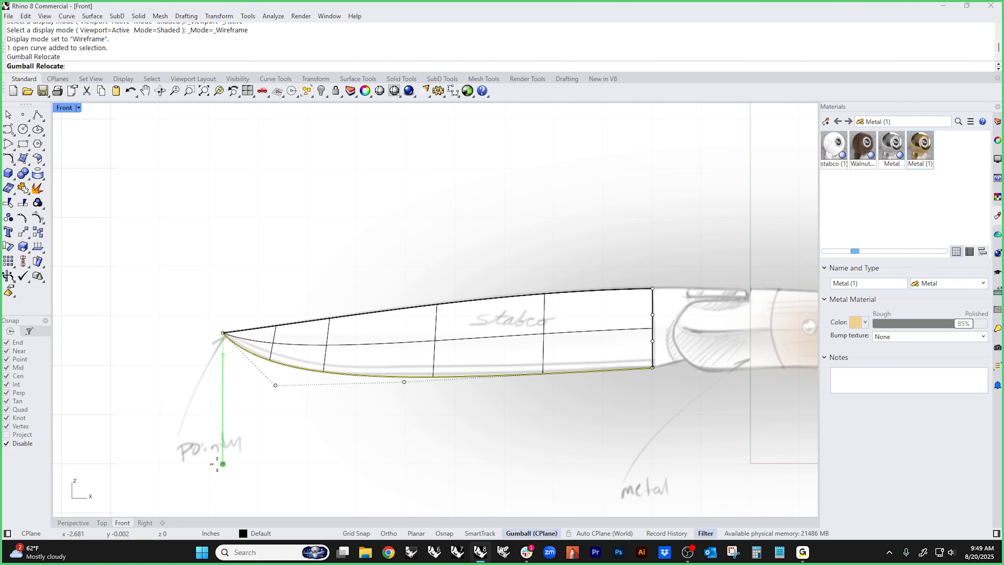
{"action": "left_click_drag", "start_coordinate": [223, 464], "coordinate": [237, 432], "text": "ctrl"}
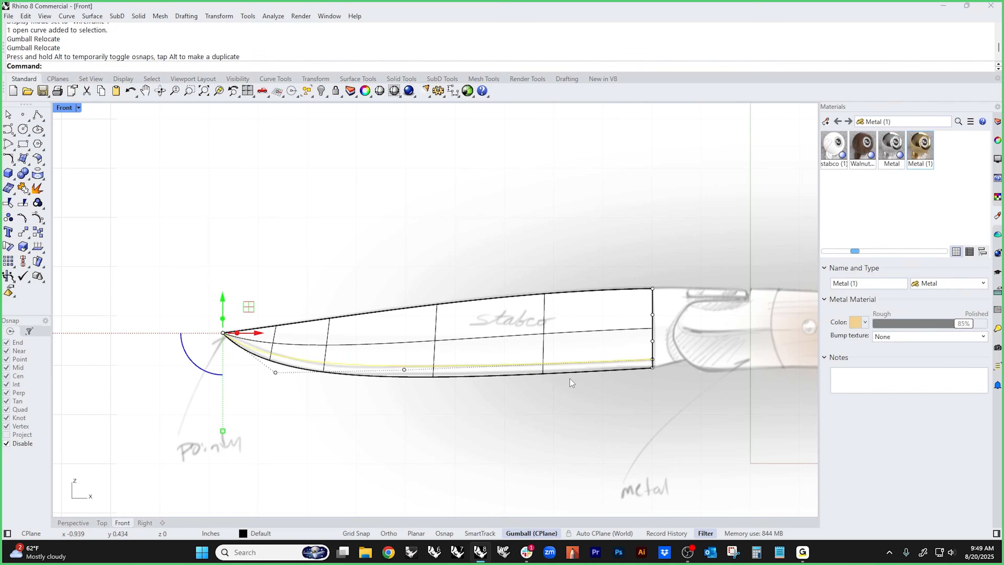
{"action": "left_click", "coordinate": [183, 394]}
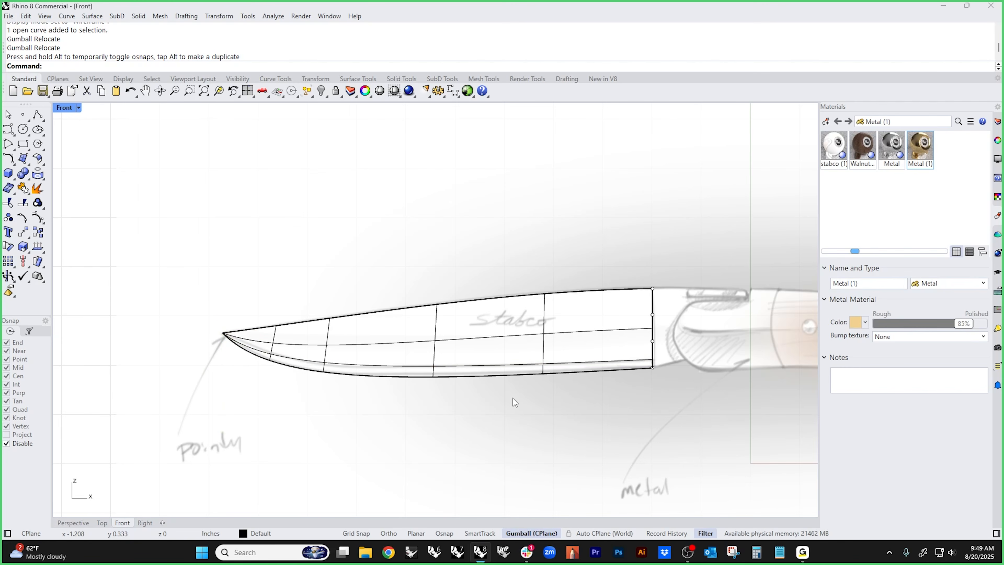
- Move the rear end point of the bevel curve slightly past the blade's rear edge
{"action": "scroll", "coordinate": [512, 400], "scroll_direction": "up", "scroll_amount": 3}
{"action": "scroll", "coordinate": [700, 352], "scroll_direction": "up", "scroll_amount": 5}
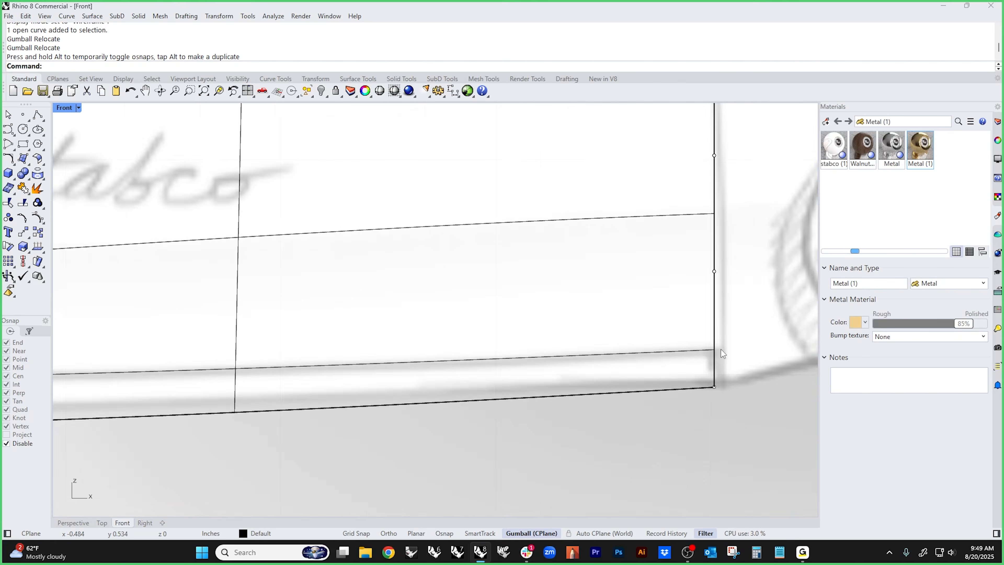
{"action": "left_click", "coordinate": [723, 337]}
{"action": "left_click", "coordinate": [731, 336], "text": "ctrl+shift"}
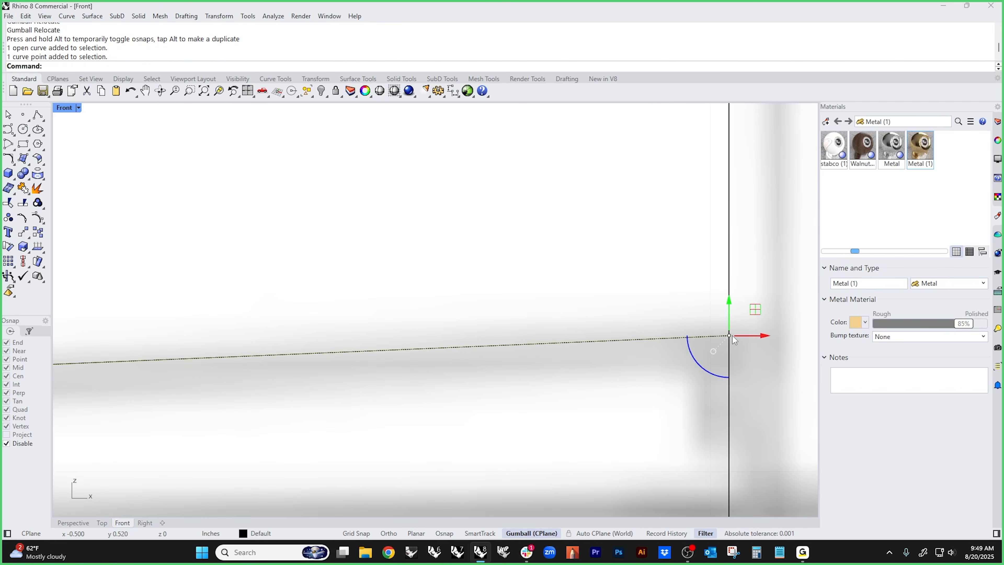
{"action": "left_click_drag", "start_coordinate": [765, 336], "coordinate": [779, 337]}
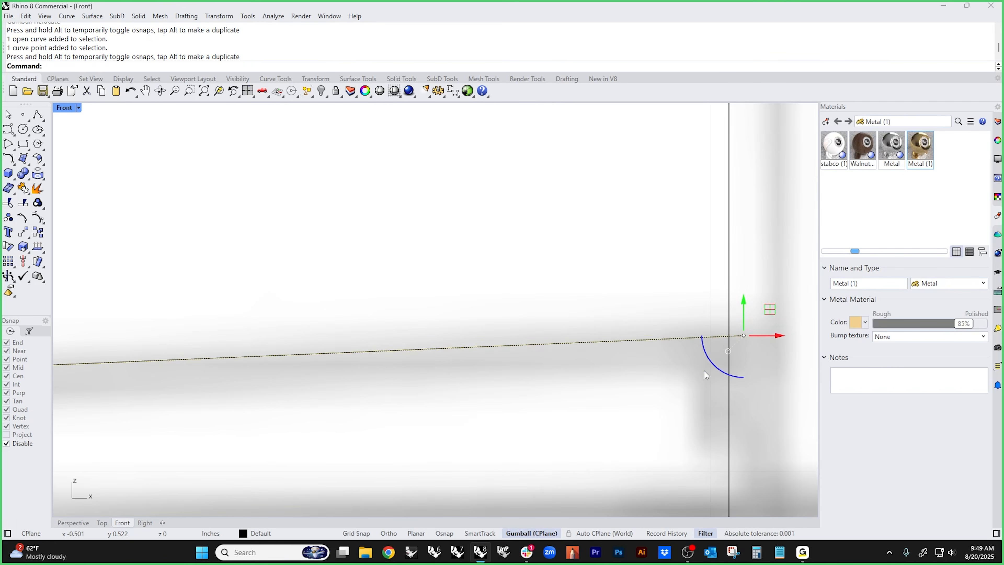
{"action": "scroll", "coordinate": [703, 371], "scroll_direction": "down", "scroll_amount": 5}
{"action": "key", "text": "Escape"}
- In the perspective view, use the bevel curve to trim away the strip below it from the near side surface
{"action": "left_click", "coordinate": [649, 359]}
{"action": "scroll", "coordinate": [652, 368], "scroll_direction": "down", "scroll_amount": 4}
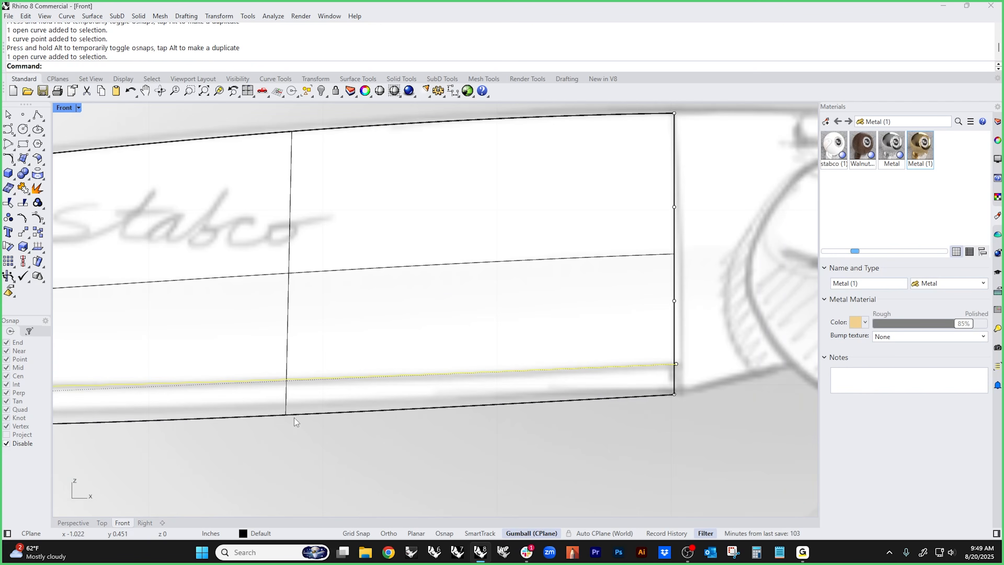
{"action": "type", "text": "p"}
{"action": "key", "text": "Return"}
{"action": "scroll", "coordinate": [267, 328], "scroll_direction": "up", "scroll_amount": 8}
{"action": "right_click_drag", "start_coordinate": [344, 343], "coordinate": [333, 335]}
{"action": "scroll", "coordinate": [365, 333], "scroll_direction": "up", "scroll_amount": 5}
{"action": "key", "text": "ctrl+t"}
{"action": "left_click", "coordinate": [370, 325]}
{"action": "scroll", "coordinate": [312, 365], "scroll_direction": "down", "scroll_amount": 6}
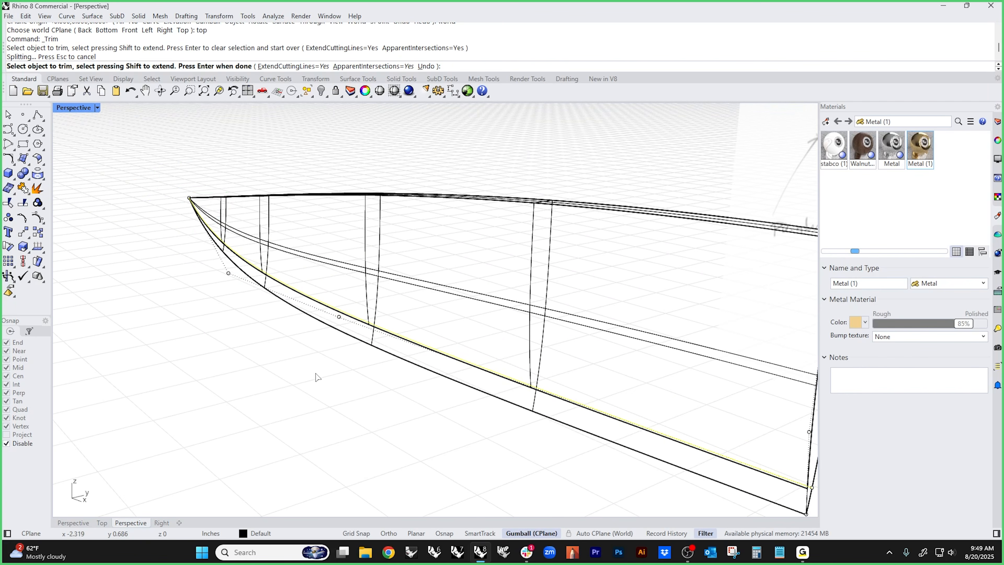
{"action": "key", "text": "Return"}
- Duplicate the lower edge of the untrimmed opposite side surface as a cutting-edge curve
{"action": "mouse_move", "coordinate": [315, 374]}
{"action": "right_mouse_down"}
{"action": "mouse_move", "coordinate": [362, 405]}
{"action": "mouse_move", "coordinate": [307, 384]}
{"action": "right_mouse_up"}
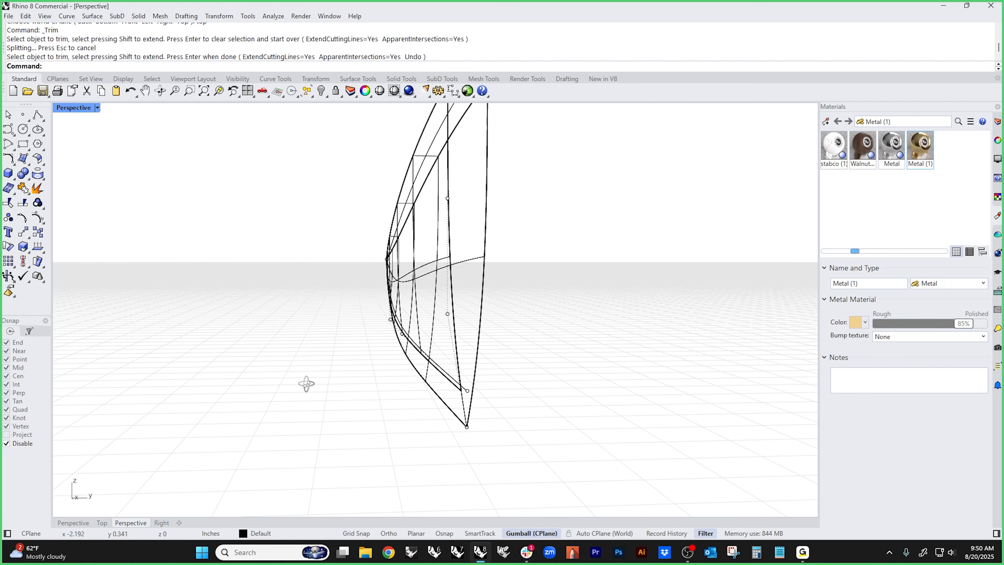
{"action": "right_click_drag", "start_coordinate": [382, 389], "coordinate": [471, 412]}
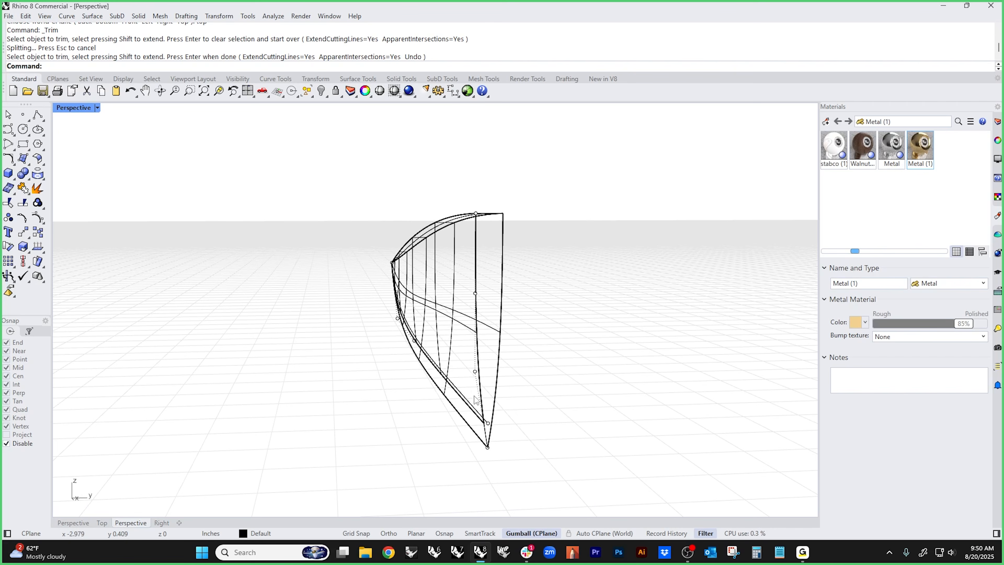
{"action": "right_click_drag", "start_coordinate": [415, 389], "coordinate": [422, 399]}
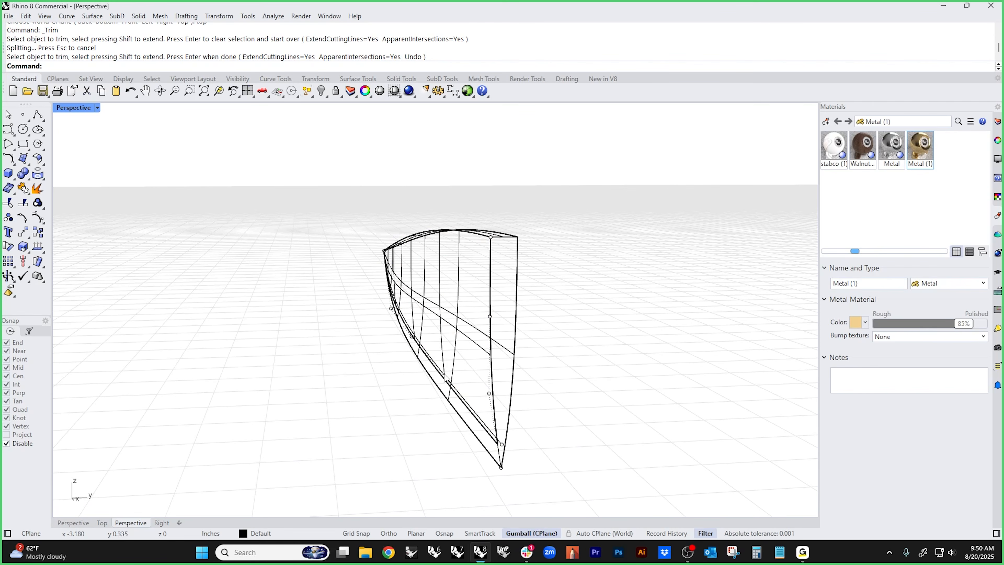
{"action": "left_click", "coordinate": [445, 359]}
{"action": "middle_click", "coordinate": [377, 398]}
{"action": "left_click", "coordinate": [477, 373]}
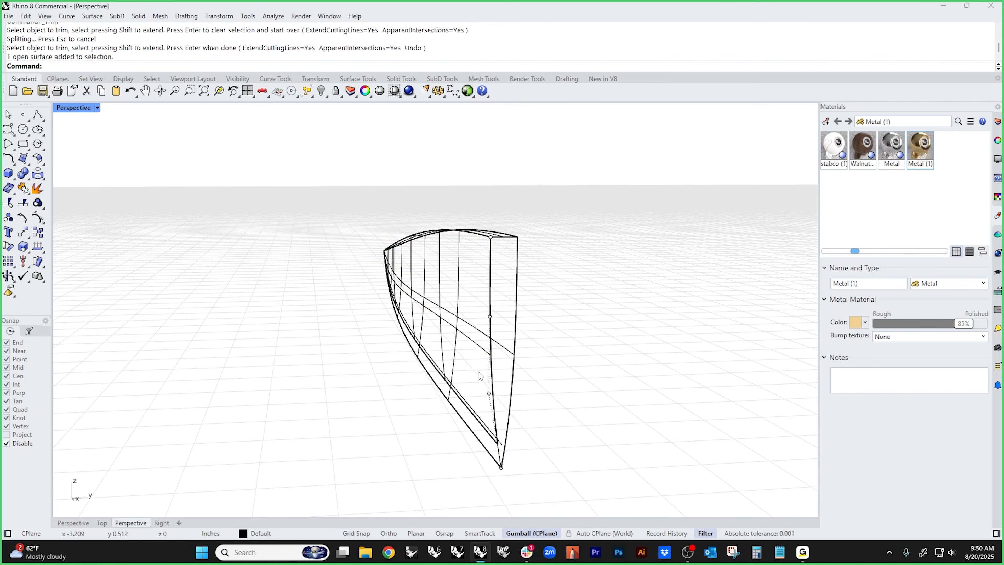
{"action": "middle_click", "coordinate": [459, 456]}
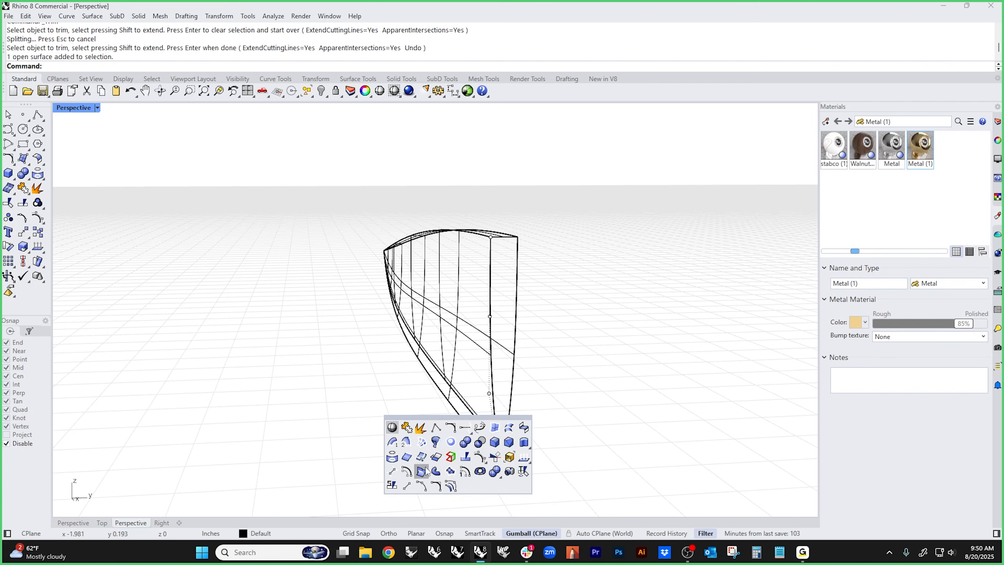
{"action": "left_click", "coordinate": [409, 461]}
{"action": "left_click", "coordinate": [478, 440]}
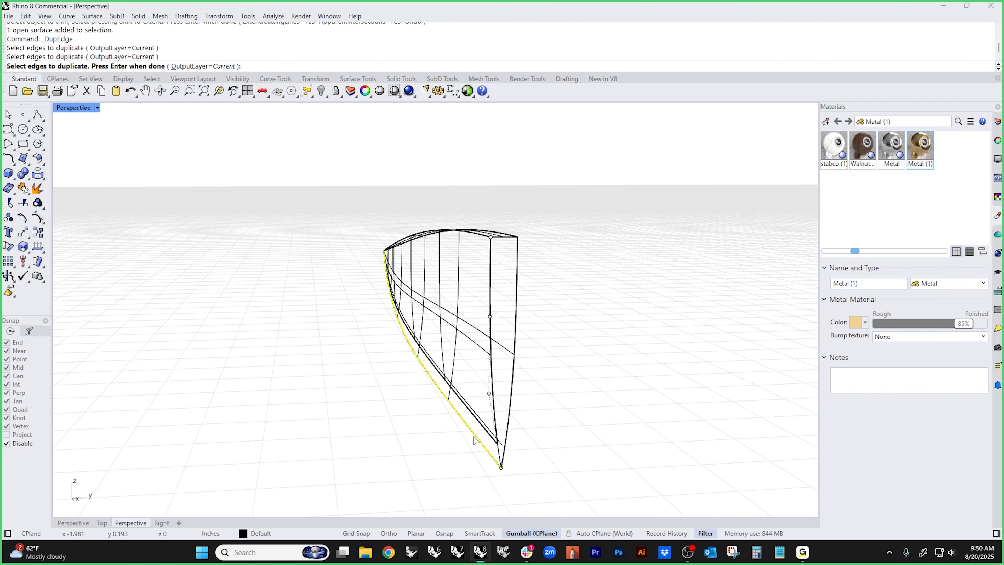
{"action": "key", "text": "Return"}
- Delete the untrimmed opposite side surface and the bevel curve used for trimming
{"action": "left_click", "coordinate": [503, 343]}
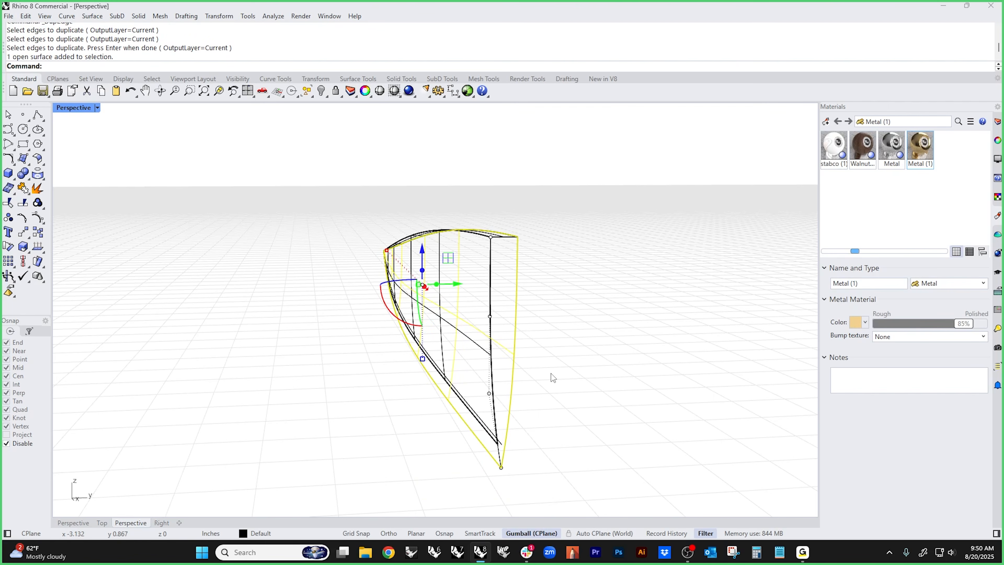
{"action": "key", "text": "Delete"}
{"action": "right_click_drag", "start_coordinate": [551, 374], "coordinate": [502, 400]}
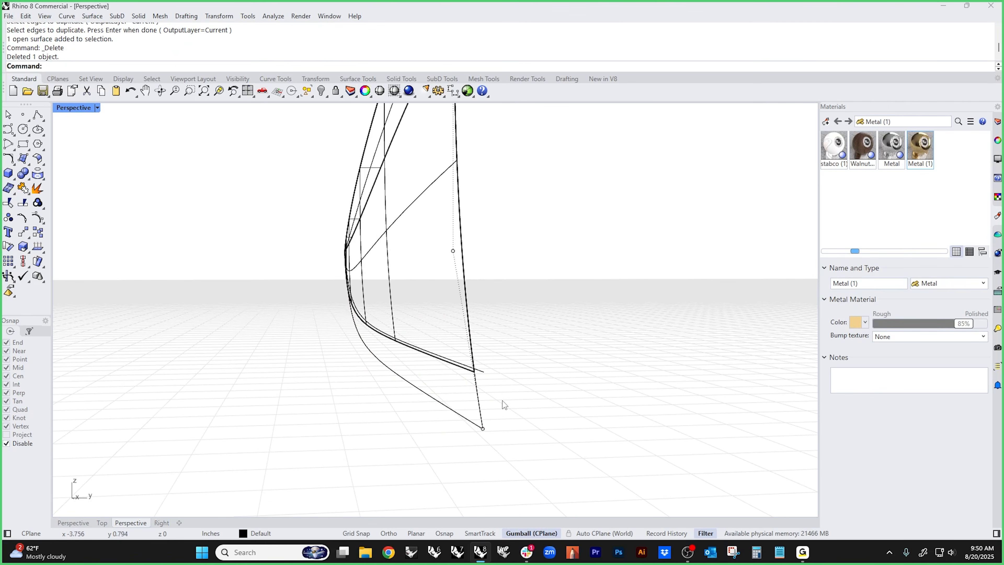
{"action": "left_click", "coordinate": [481, 371]}
{"action": "key", "text": "Delete"}
- Turn on the control points of the trimmed side surface
{"action": "right_click_drag", "start_coordinate": [529, 393], "coordinate": [356, 439]}
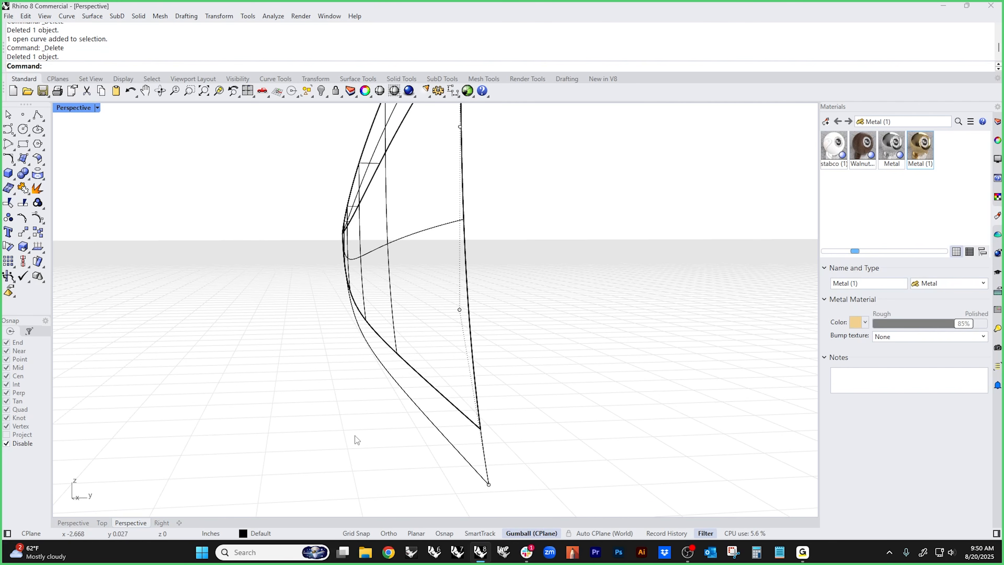
{"action": "left_click", "coordinate": [439, 390]}
{"action": "middle_click", "coordinate": [307, 412]}
{"action": "left_click", "coordinate": [330, 411]}
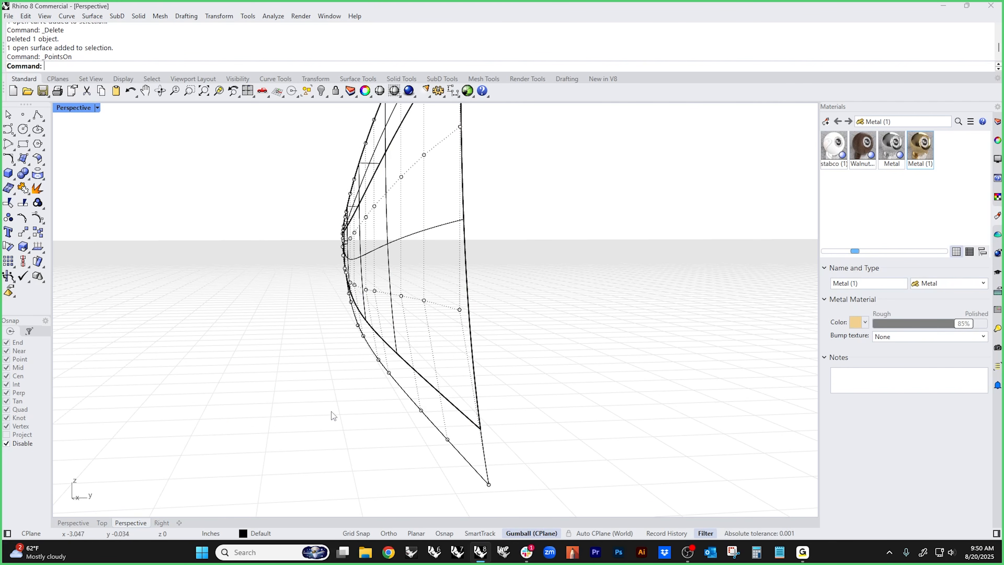
- Select the bottom row of the side surface's control points, including the end profile's bottom point, and shift them outward from the centre plane
{"action": "mouse_move", "coordinate": [374, 435]}
{"action": "right_mouse_down"}
{"action": "mouse_move", "coordinate": [387, 446]}
{"action": "mouse_move", "coordinate": [472, 448]}
{"action": "mouse_move", "coordinate": [256, 383]}
{"action": "mouse_move", "coordinate": [326, 347]}
{"action": "right_mouse_up"}
{"action": "left_click_drag", "start_coordinate": [366, 308], "coordinate": [366, 308]}
{"action": "left_click_drag", "start_coordinate": [395, 366], "coordinate": [426, 335], "text": "shift"}
{"action": "left_click_drag", "start_coordinate": [525, 389], "coordinate": [605, 381], "text": "shift"}
{"action": "right_click_drag", "start_coordinate": [663, 431], "coordinate": [412, 440]}
{"action": "left_click_drag", "start_coordinate": [473, 440], "coordinate": [555, 402], "text": "shift"}
{"action": "left_click_drag", "start_coordinate": [567, 436], "coordinate": [652, 402], "text": "shift"}
{"action": "right_click_drag", "start_coordinate": [682, 458], "coordinate": [448, 448]}
{"action": "left_click_drag", "start_coordinate": [516, 427], "coordinate": [563, 390], "text": "shift"}
{"action": "left_click_drag", "start_coordinate": [618, 423], "coordinate": [688, 372], "text": "shift"}
{"action": "right_click_drag", "start_coordinate": [573, 443], "coordinate": [548, 441]}
{"action": "left_click_drag", "start_coordinate": [459, 431], "coordinate": [616, 398], "text": "shift"}
{"action": "left_click_drag", "start_coordinate": [652, 459], "coordinate": [711, 428], "text": "shift"}
{"action": "right_click_drag", "start_coordinate": [673, 451], "coordinate": [426, 417]}
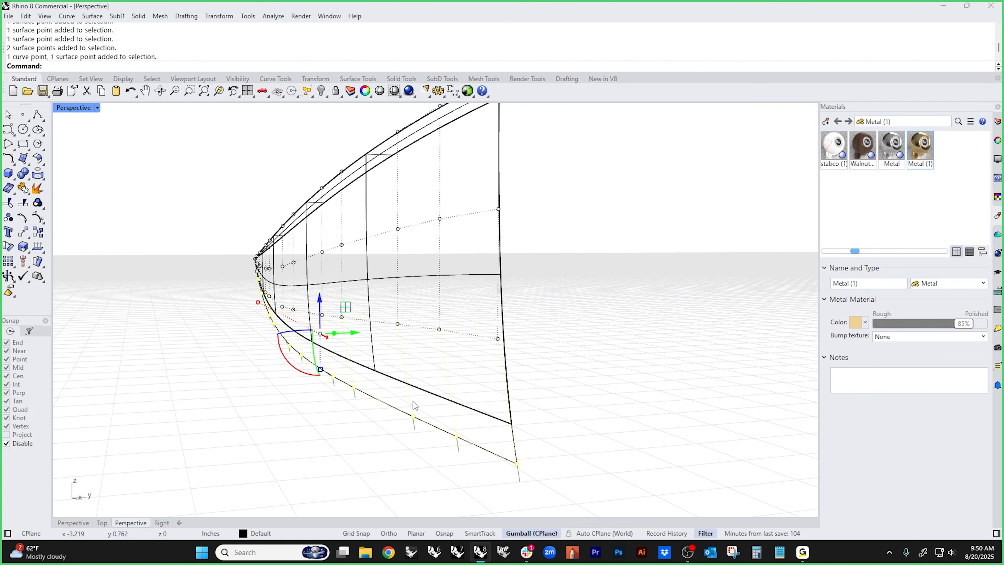
{"action": "left_click_drag", "start_coordinate": [353, 338], "coordinate": [317, 354]}
{"action": "left_click", "coordinate": [260, 402]}
{"action": "right_click_drag", "start_coordinate": [310, 435], "coordinate": [343, 435]}
- Loft the bevel surface between the trimmed side's lower edge and the duplicated cutting-edge curve
{"action": "middle_click", "coordinate": [344, 435]}
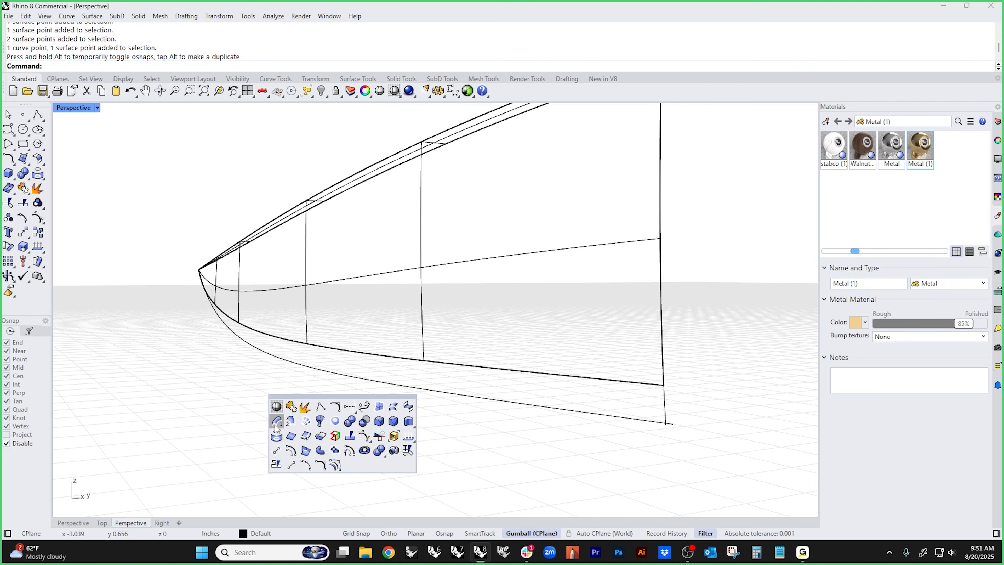
{"action": "left_click", "coordinate": [392, 411]}
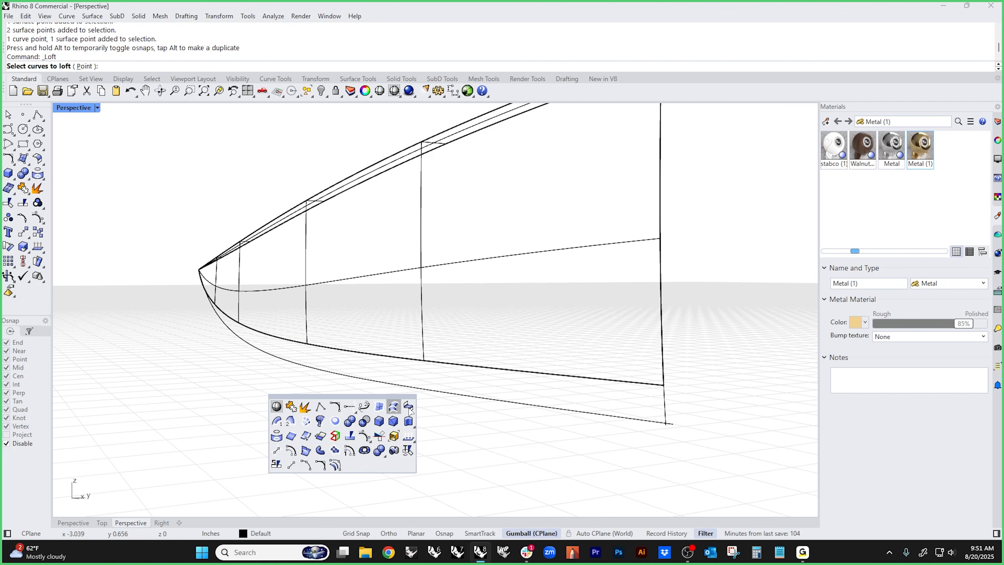
{"action": "scroll", "coordinate": [673, 426], "scroll_direction": "up", "scroll_amount": 1}
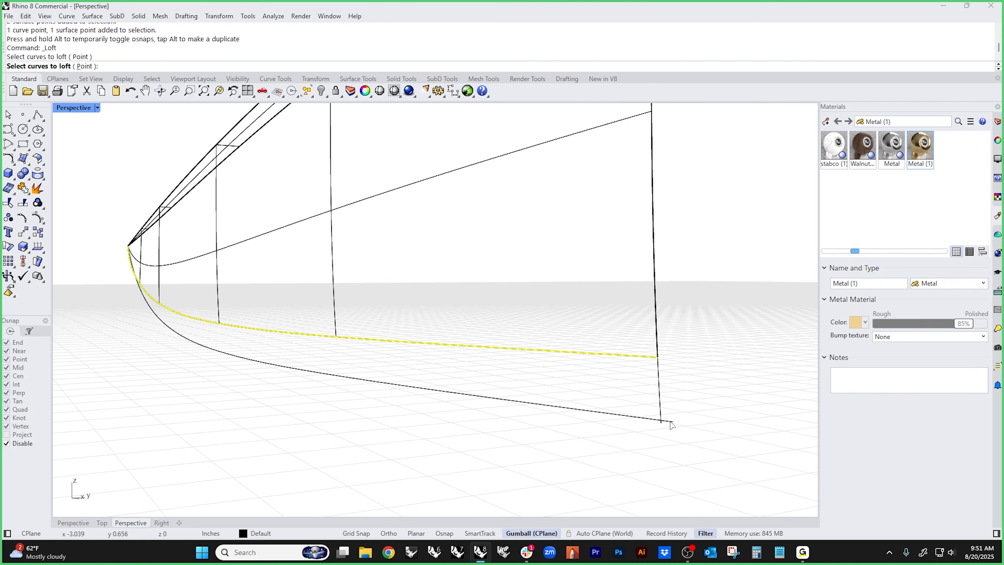
{"action": "left_click", "coordinate": [667, 421]}
{"action": "key", "text": "Return"}
{"action": "mouse_move", "coordinate": [513, 419]}
{"action": "right_mouse_down"}
{"action": "mouse_move", "coordinate": [477, 422]}
{"action": "mouse_move", "coordinate": [518, 400]}
{"action": "right_mouse_up"}
{"action": "left_click", "coordinate": [733, 261]}
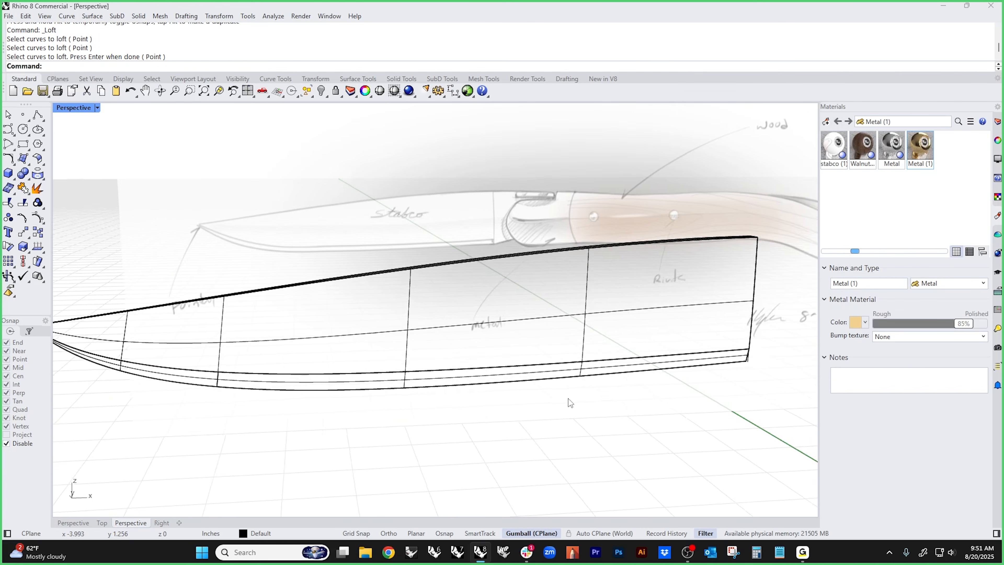
- Switch the viewport to Shaded display and join the blade's lofted side surface with its lower bevel surface
{"action": "middle_click", "coordinate": [370, 374]}
{"action": "left_click", "coordinate": [370, 373]}
{"action": "mouse_move", "coordinate": [399, 413]}
{"action": "right_mouse_down"}
{"action": "mouse_move", "coordinate": [534, 386]}
{"action": "mouse_move", "coordinate": [299, 388]}
{"action": "mouse_move", "coordinate": [469, 373]}
{"action": "mouse_move", "coordinate": [407, 310]}
{"action": "right_mouse_up"}
{"action": "left_click", "coordinate": [406, 309]}
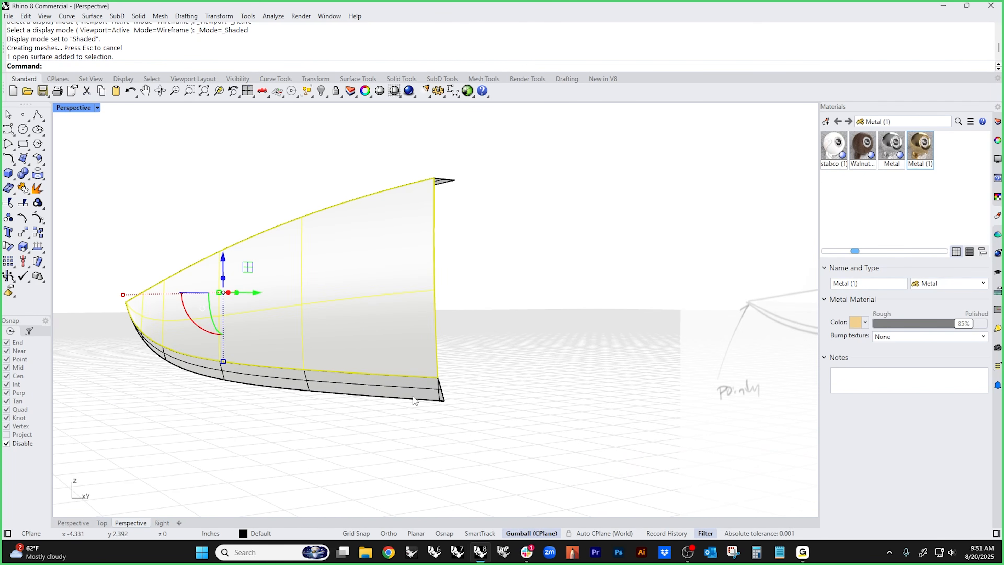
{"action": "left_click", "coordinate": [412, 391]}
{"action": "type", "text": "join"}
{"action": "key", "text": "Return"}
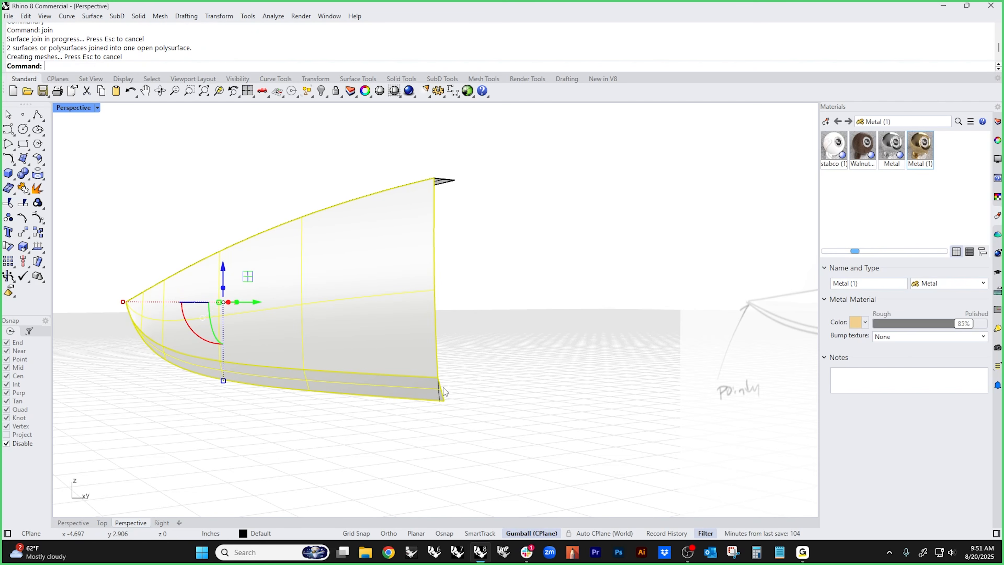
- Mirror the joined blade side across the blade's center plane to create the opposite half
{"action": "type", "text": "M"}
{"action": "key", "text": "Return"}
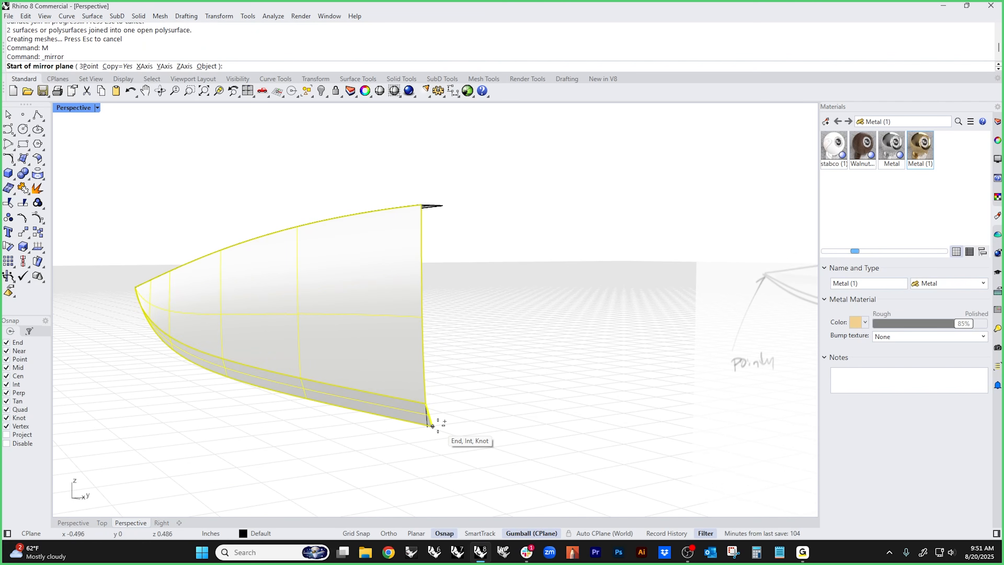
{"action": "left_click", "coordinate": [435, 426]}
{"action": "left_click", "coordinate": [390, 412]}
- Delete the leftover piece at the blade's rear and join the two mirrored halves into one polysurface
{"action": "right_click_drag", "start_coordinate": [426, 289], "coordinate": [358, 375]}
{"action": "left_click", "coordinate": [358, 369]}
{"action": "key", "text": "Delete"}
{"action": "scroll", "coordinate": [400, 338], "scroll_direction": "down", "scroll_amount": 3}
{"action": "left_click_drag", "start_coordinate": [455, 357], "coordinate": [308, 484]}
{"action": "key", "text": "Return"}
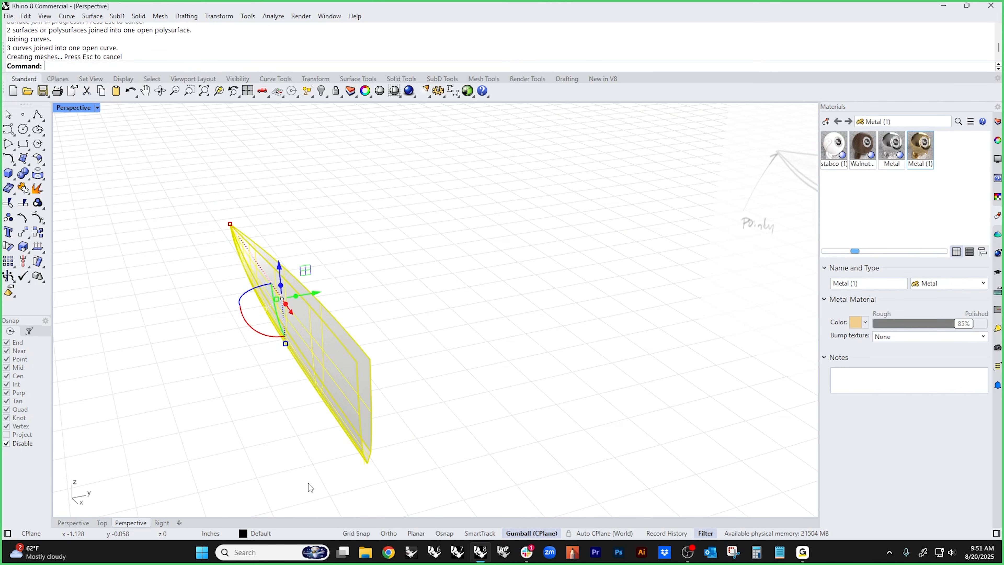
- Loft a spine surface between the upper edges of the two blade halves
{"action": "middle_click", "coordinate": [258, 448]}
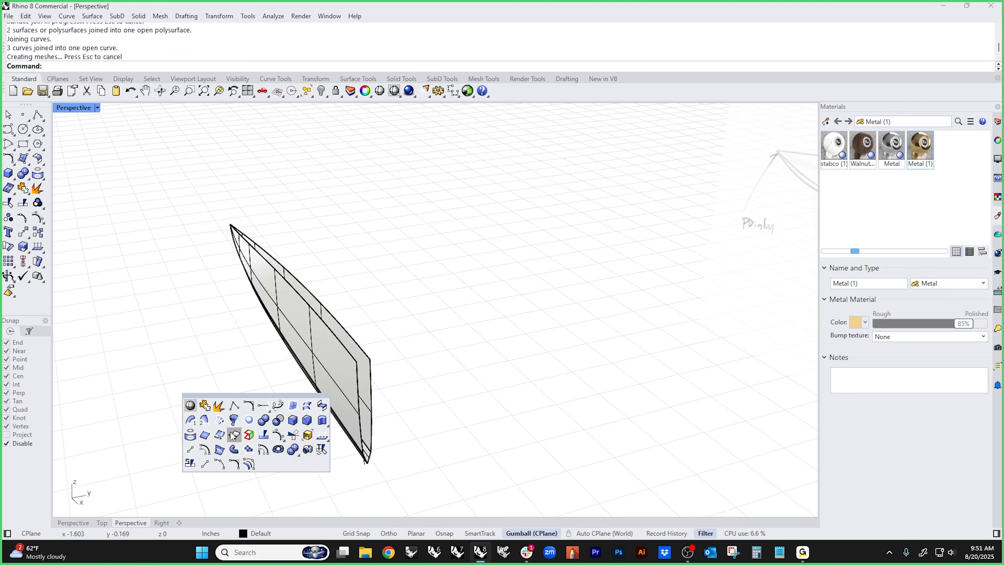
{"action": "left_click", "coordinate": [304, 408]}
{"action": "left_click", "coordinate": [362, 354]}
{"action": "left_click", "coordinate": [389, 382]}
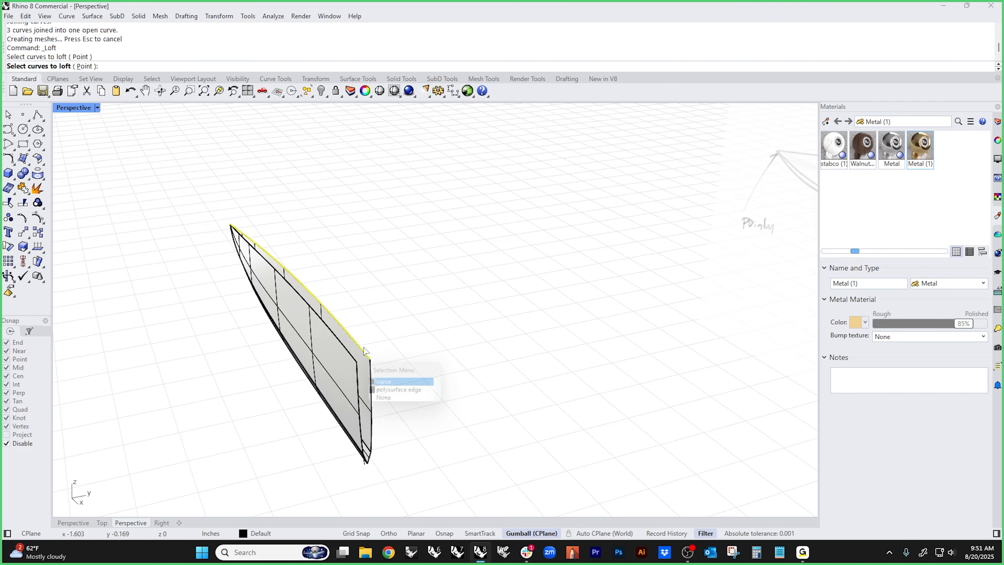
{"action": "left_click", "coordinate": [353, 355]}
{"action": "left_click", "coordinate": [394, 391]}
{"action": "key", "text": "Return"}
{"action": "key", "text": "Return"}
- Join the spine surface to the blade halves and show all hidden objects
{"action": "left_click_drag", "start_coordinate": [436, 319], "coordinate": [251, 448]}
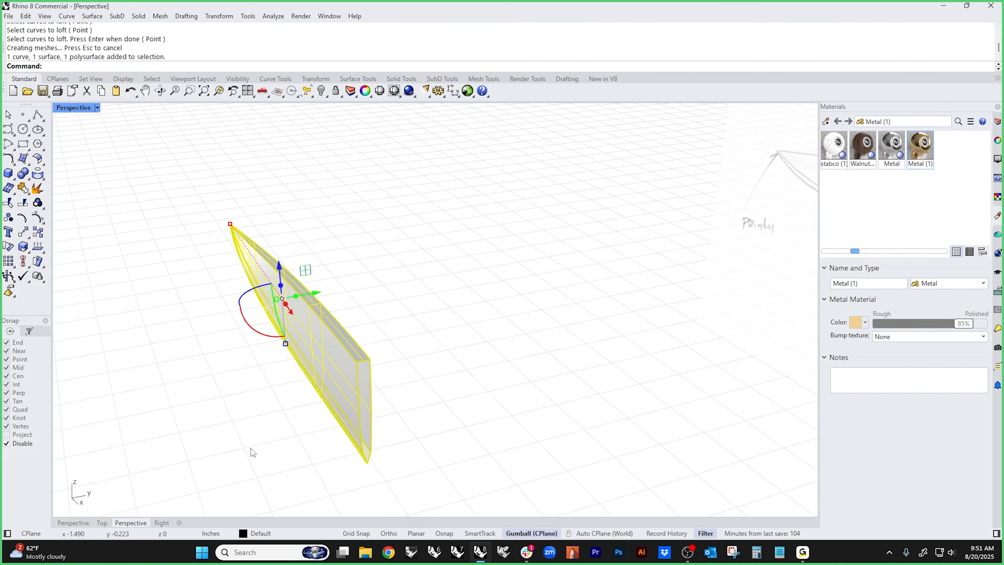
{"action": "type", "text": "v"}
{"action": "key", "text": "Return"}
{"action": "type", "text": "show"}
{"action": "key", "text": "Return"}
{"action": "right_click_drag", "start_coordinate": [253, 447], "coordinate": [740, 413]}
{"action": "scroll", "coordinate": [682, 364], "scroll_direction": "up", "scroll_amount": 6}
- Delete the tang block's front face where it meets the rear end of the blade
{"action": "right_click_drag", "start_coordinate": [682, 364], "coordinate": [601, 362]}
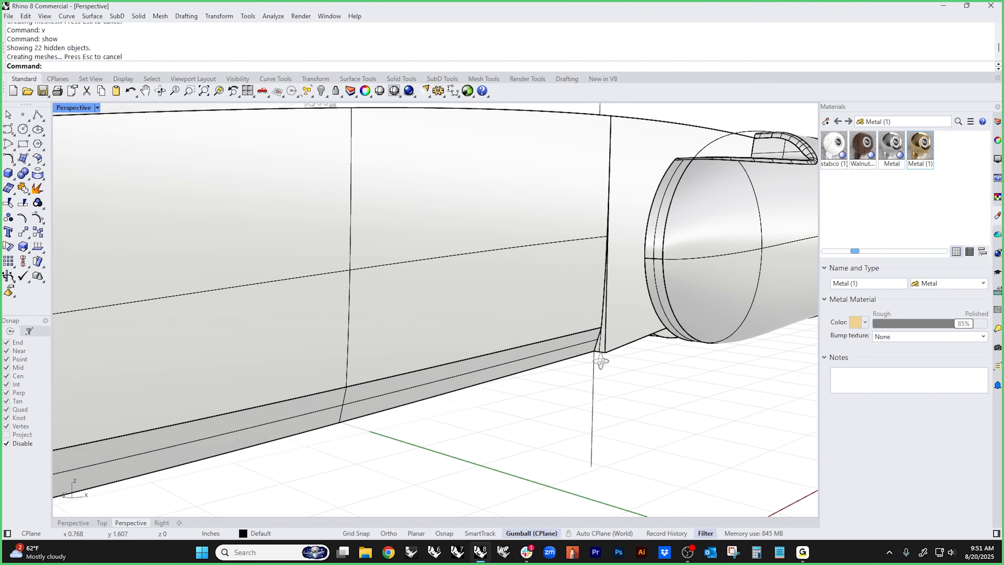
{"action": "scroll", "coordinate": [600, 360], "scroll_direction": "up", "scroll_amount": 6}
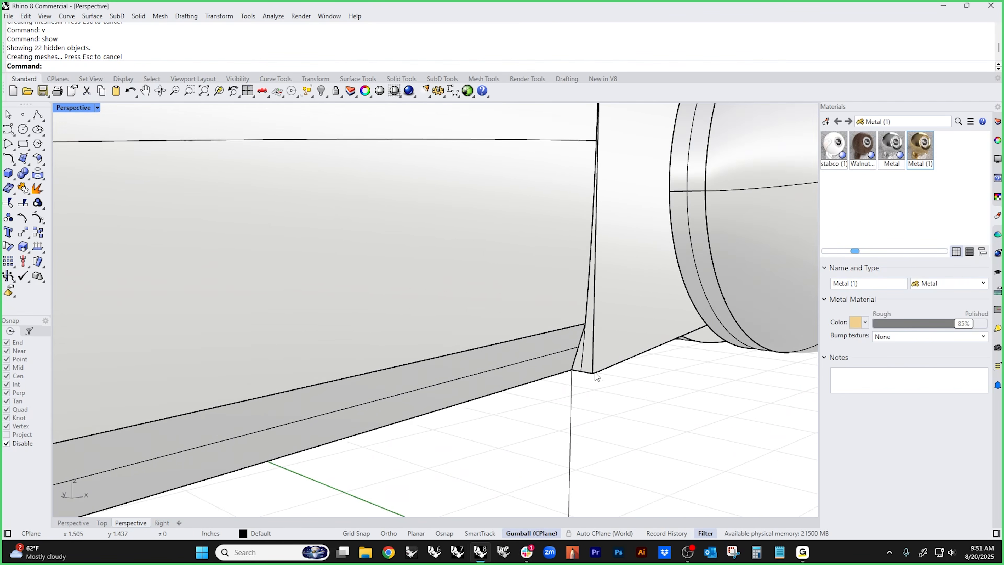
{"action": "scroll", "coordinate": [597, 377], "scroll_direction": "up", "scroll_amount": 2}
{"action": "left_click", "coordinate": [571, 350], "text": "ctrl+shift"}
{"action": "scroll", "coordinate": [588, 438], "scroll_direction": "down", "scroll_amount": 3}
{"action": "key", "text": "Delete"}
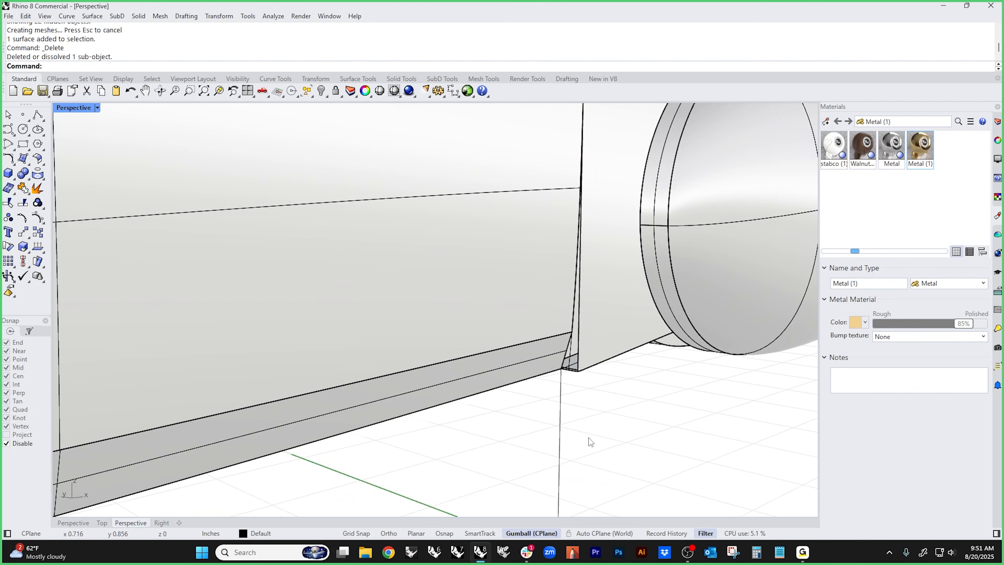
- Join the open blade polysurface with the open tang block
{"action": "left_click", "coordinate": [504, 300]}
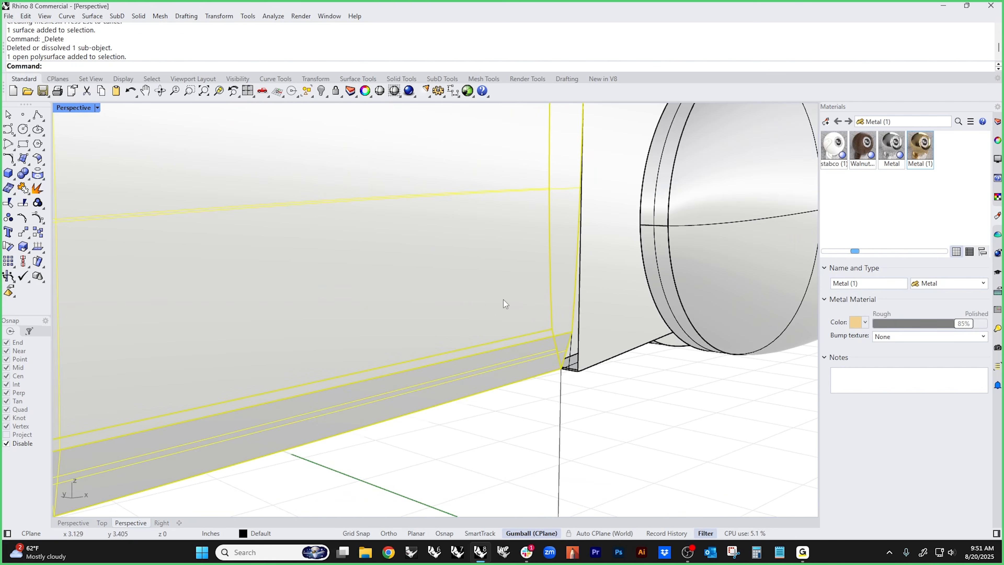
{"action": "type", "text": "join"}
{"action": "key", "text": "Return"}
{"action": "middle_click", "coordinate": [605, 420]}
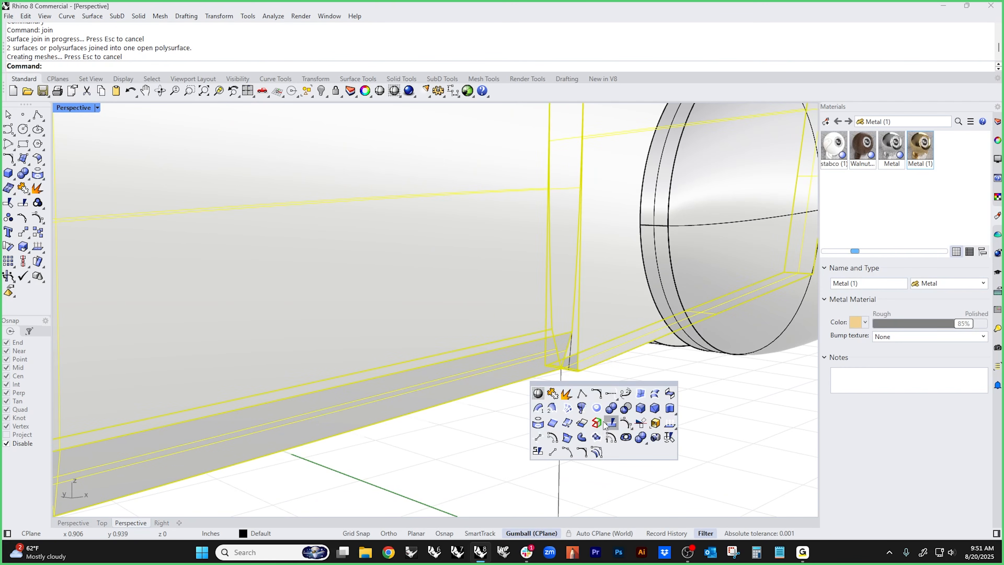
{"action": "left_click", "coordinate": [403, 471]}
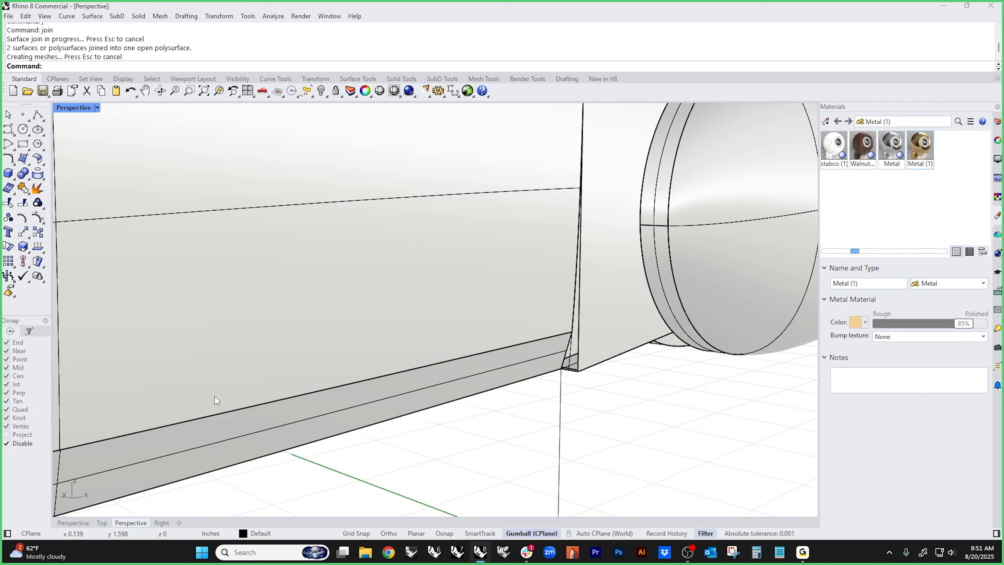
- Display the naked edges of the joined blade and tang with edge analysis
{"action": "left_click", "coordinate": [43, 253]}
{"action": "left_click", "coordinate": [97, 283]}
{"action": "left_click", "coordinate": [479, 361]}
{"action": "right_click", "coordinate": [513, 402]}
{"action": "right_click_drag", "start_coordinate": [514, 402], "coordinate": [489, 447]}
{"action": "type", "text": "ii"}
{"action": "key", "text": "Return"}
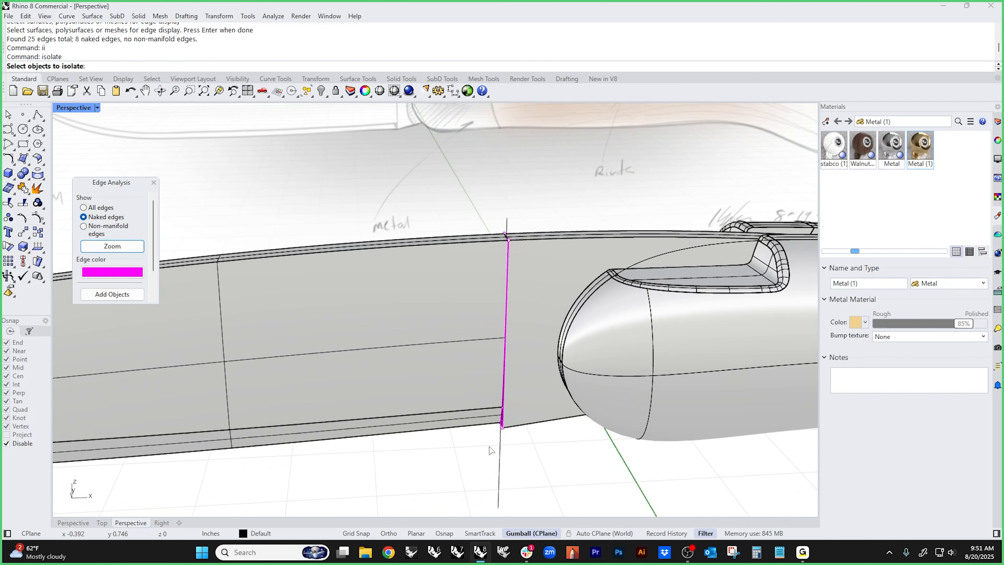
{"action": "left_click", "coordinate": [446, 383]}
{"action": "type", "text": "ii"}
{"action": "key", "text": "Return"}
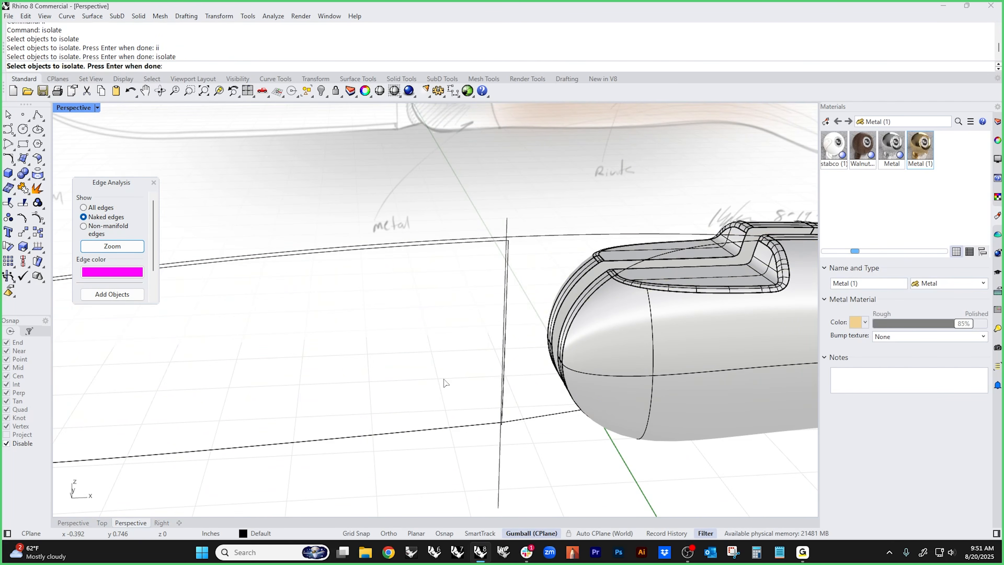
{"action": "key", "text": "ctrl+z"}
{"action": "key", "text": "Escape"}
{"action": "key", "text": "ctrl+z"}
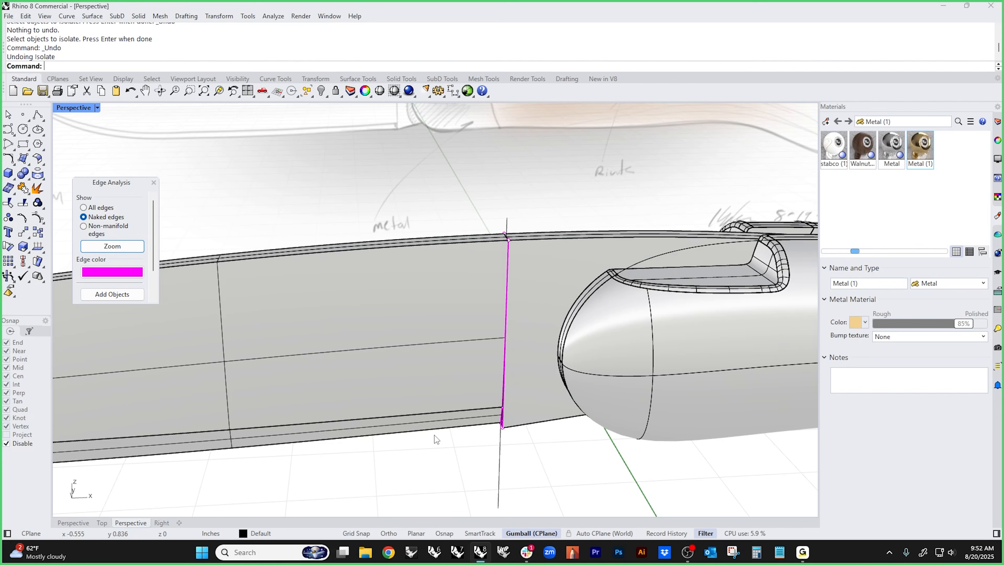
- Isolate the joined blade and tang polysurface and examine the naked edges at the junction
{"action": "left_click", "coordinate": [442, 399]}
{"action": "type", "text": "ii"}
{"action": "key", "text": "Return"}
{"action": "left_click", "coordinate": [482, 464]}
{"action": "right_click_drag", "start_coordinate": [483, 464], "coordinate": [553, 430]}
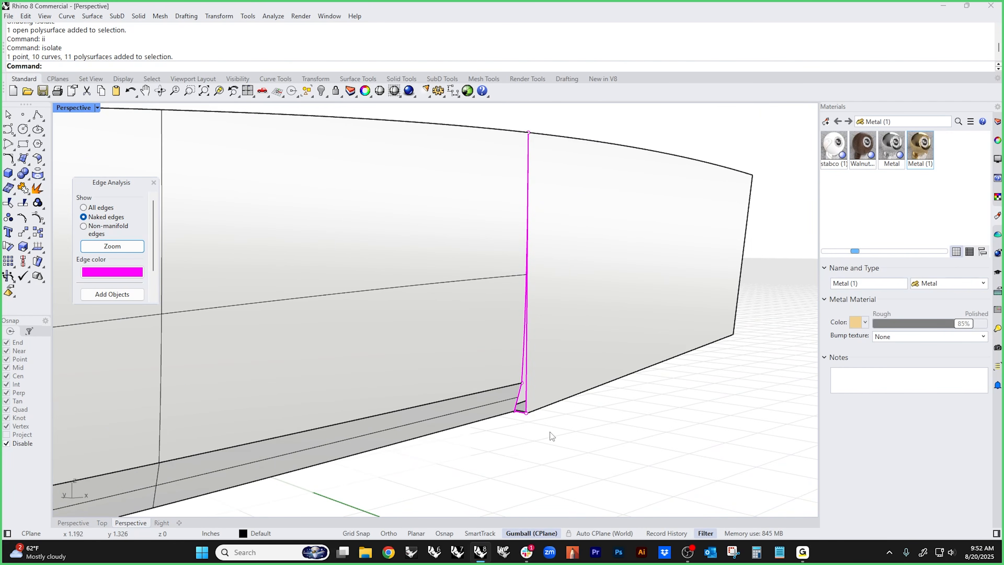
- Undo the isolation, the join of blade and tang, and the deletion of the tang's front face
{"action": "middle_click", "coordinate": [552, 436]}
{"action": "key", "text": "ctrl+z"}
{"action": "key", "text": "ctrl+z"}
{"action": "key", "text": "ctrl+z"}
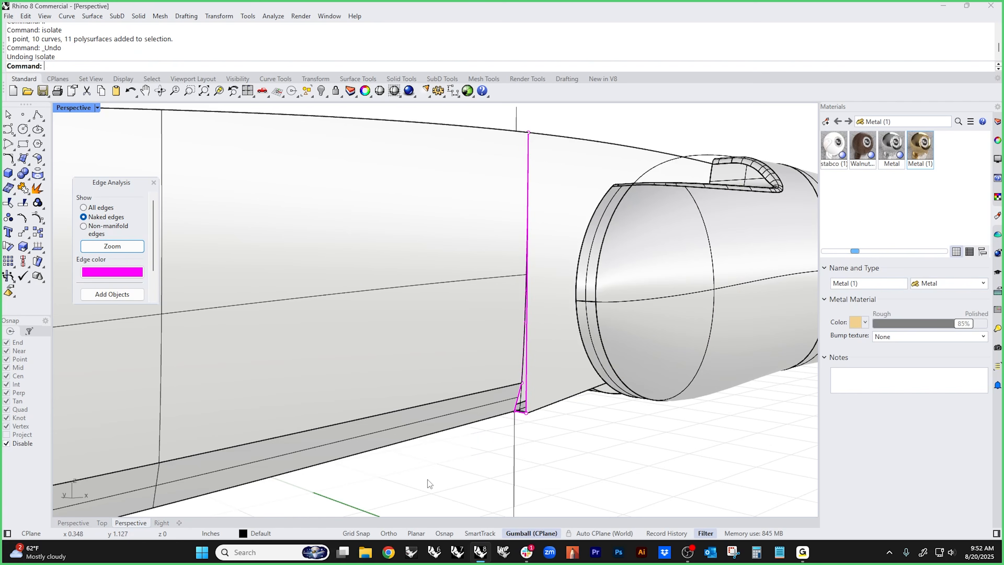
- Isolate the tang block and the blade polysurface from the rest of the knife
{"action": "left_click", "coordinate": [457, 478]}
{"action": "left_click", "coordinate": [541, 381]}
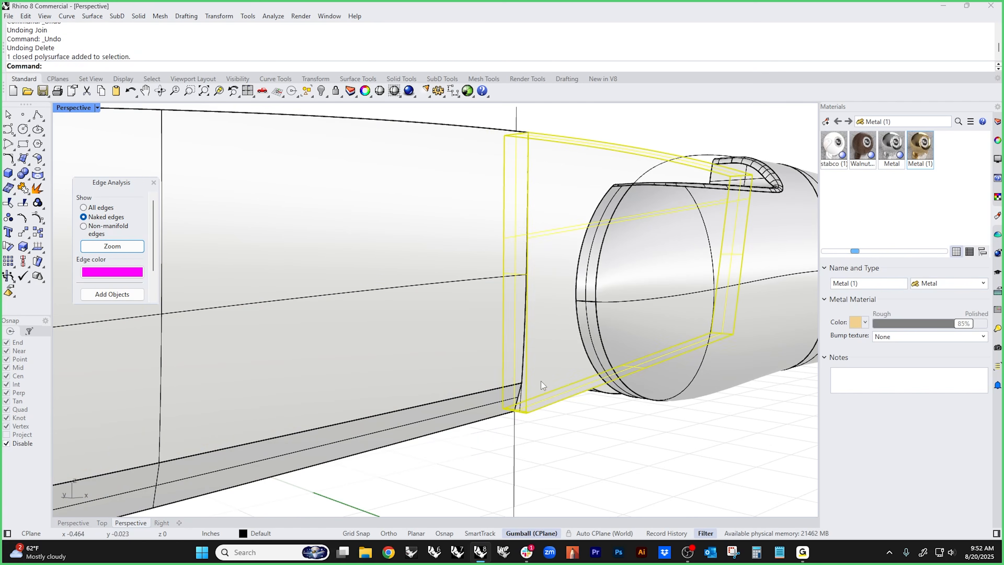
{"action": "left_click", "coordinate": [459, 396], "text": "shift"}
{"action": "right_click_drag", "start_coordinate": [459, 397], "coordinate": [528, 455]}
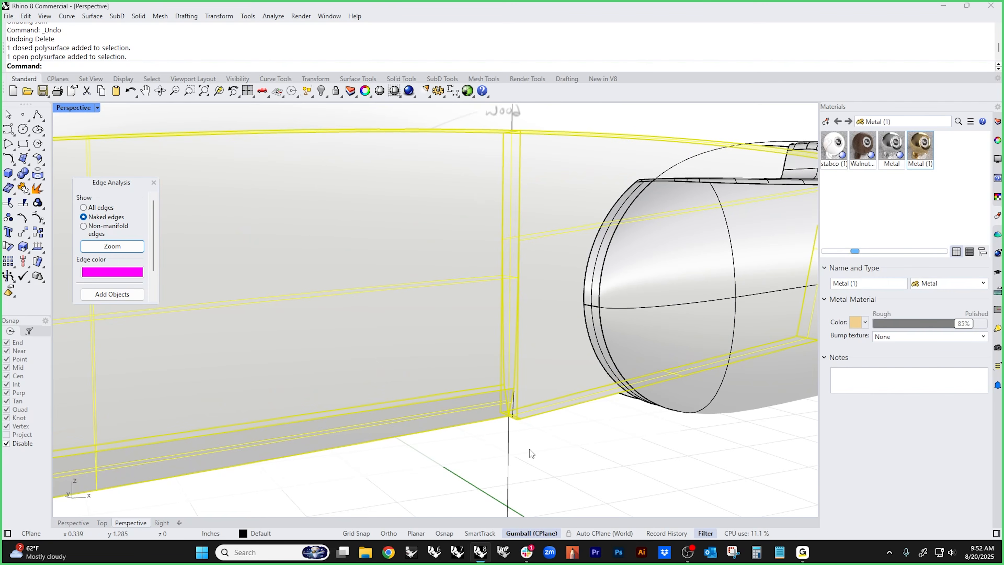
{"action": "type", "text": "ii"}
{"action": "key", "text": "Return"}
- Cap the open rear end of the blade and Boolean union it with the tang block
{"action": "scroll", "coordinate": [543, 414], "scroll_direction": "up", "scroll_amount": 3}
{"action": "right_click_drag", "start_coordinate": [543, 414], "coordinate": [466, 382]}
{"action": "left_click", "coordinate": [328, 367]}
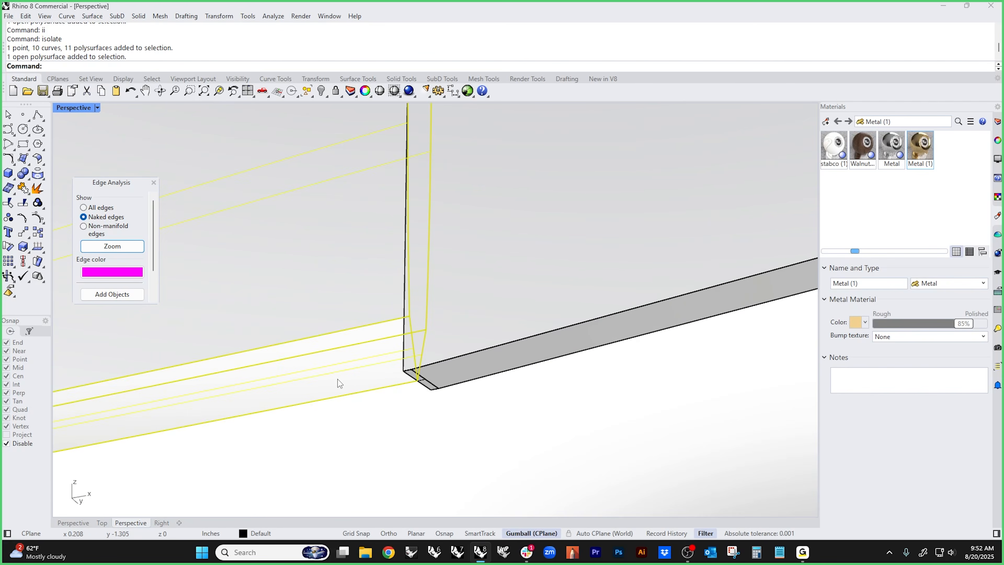
{"action": "key", "text": "Return"}
{"action": "right_click_drag", "start_coordinate": [376, 445], "coordinate": [486, 432]}
{"action": "left_click", "coordinate": [312, 364]}
{"action": "left_click", "coordinate": [471, 329]}
{"action": "left_click", "coordinate": [482, 429]}
{"action": "scroll", "coordinate": [427, 373], "scroll_direction": "down", "scroll_amount": 4}
{"action": "left_click_drag", "start_coordinate": [487, 432], "coordinate": [291, 328]}
{"action": "left_click", "coordinate": [22, 173]}
- Examine the small step face at the seam between the blade and the tang
{"action": "scroll", "coordinate": [420, 375], "scroll_direction": "up", "scroll_amount": 6}
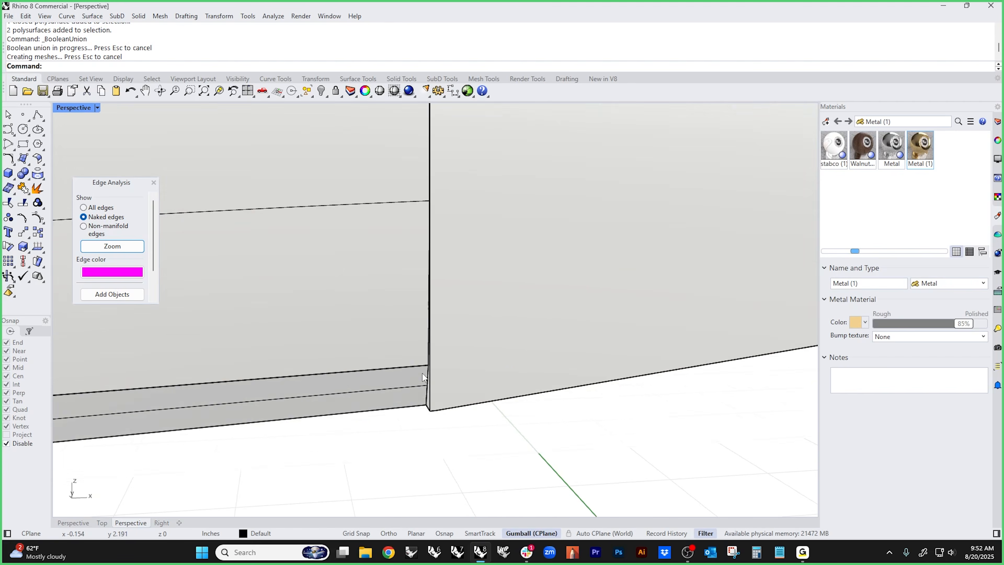
{"action": "right_click_drag", "start_coordinate": [421, 375], "coordinate": [533, 388]}
{"action": "scroll", "coordinate": [443, 386], "scroll_direction": "up", "scroll_amount": 4}
{"action": "left_click", "coordinate": [444, 387], "text": "ctrl+shift"}
{"action": "scroll", "coordinate": [471, 396], "scroll_direction": "down", "scroll_amount": 6}
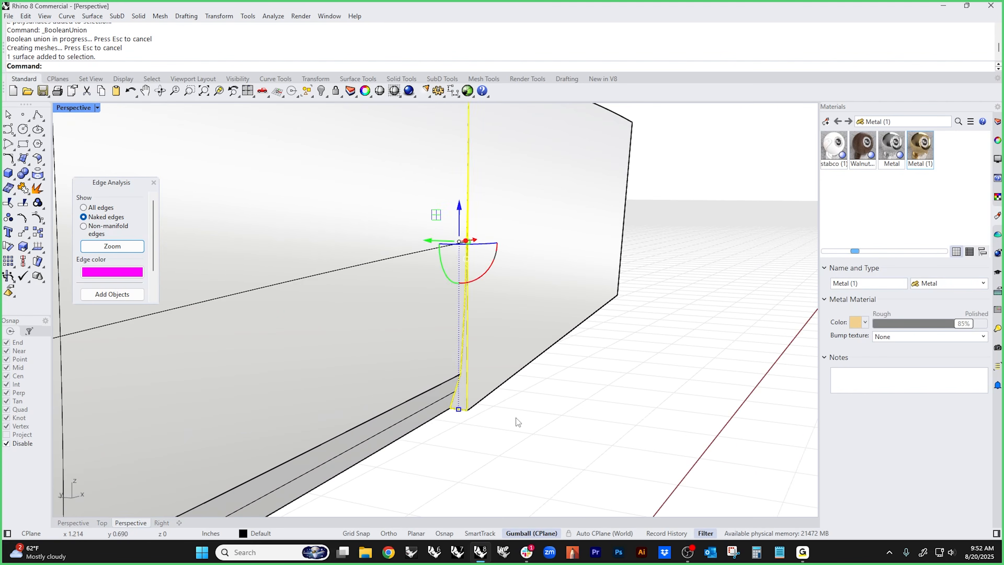
{"action": "left_click", "coordinate": [503, 410]}
{"action": "scroll", "coordinate": [510, 411], "scroll_direction": "down", "scroll_amount": 7}
{"action": "right_click_drag", "start_coordinate": [511, 411], "coordinate": [447, 429]}
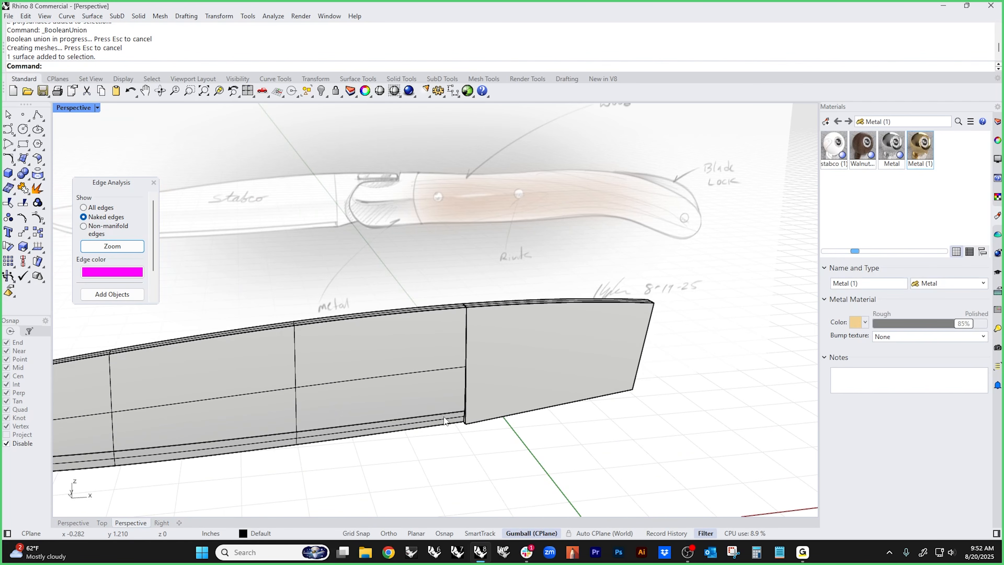
- Create a solid box on the ground plane beside the blade
{"action": "left_click", "coordinate": [7, 173]}
{"action": "scroll", "coordinate": [483, 342], "scroll_direction": "down", "scroll_amount": 4}
{"action": "left_click", "coordinate": [668, 399]}
{"action": "left_click", "coordinate": [613, 451]}
{"action": "left_click", "coordinate": [649, 363]}
- Extrude the box's top face upward to form a second box stacked on the first
{"action": "left_click", "coordinate": [657, 348], "text": "ctrl+shift"}
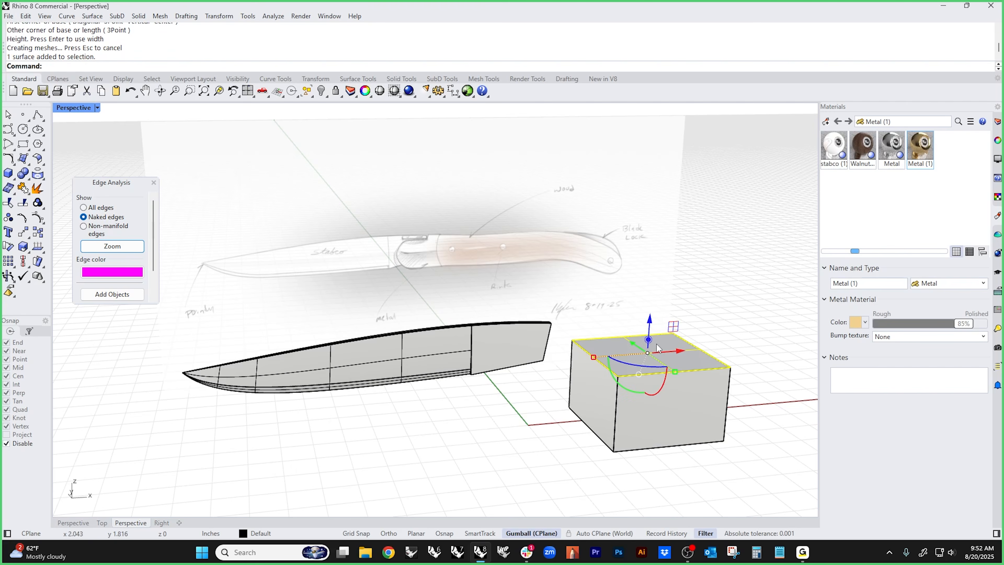
{"action": "left_click_drag", "start_coordinate": [650, 323], "coordinate": [651, 267]}
{"action": "left_click", "coordinate": [544, 459]}
{"action": "right_click_drag", "start_coordinate": [544, 459], "coordinate": [670, 327]}
- Select each stacked box in turn, and then the coincident faces between them, to examine the shared boundary
{"action": "left_click", "coordinate": [670, 326]}
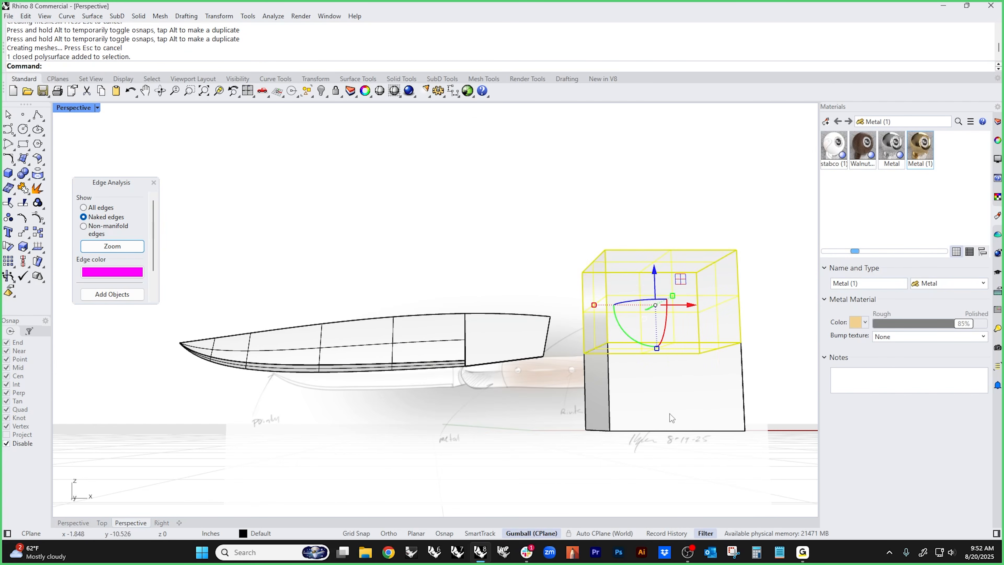
{"action": "left_click", "coordinate": [672, 418]}
{"action": "left_click", "coordinate": [577, 341]}
{"action": "right_click_drag", "start_coordinate": [616, 333], "coordinate": [583, 333], "text": "shift"}
{"action": "left_click_drag", "start_coordinate": [534, 317], "coordinate": [801, 389], "text": "ctrl+shift"}
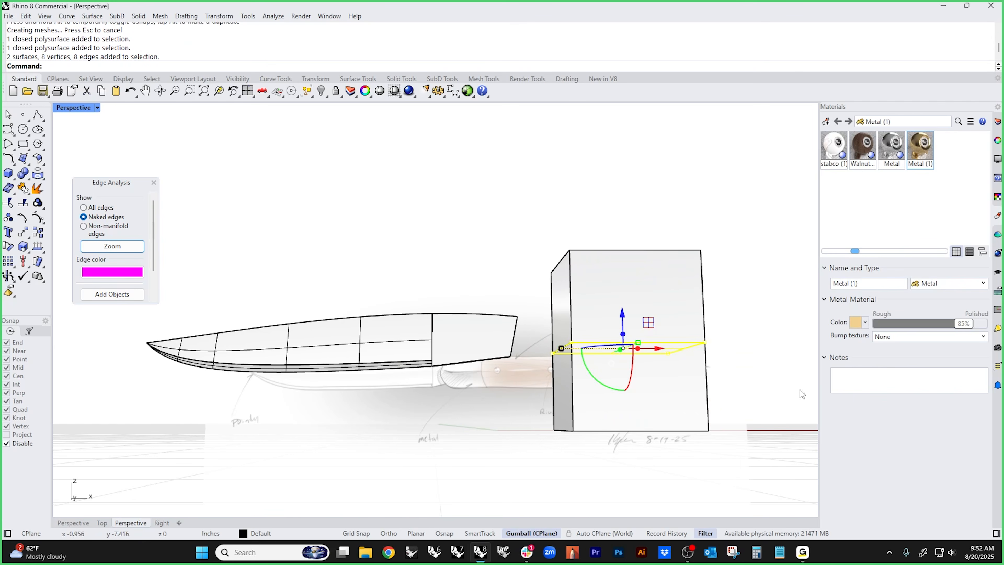
{"action": "right_click_drag", "start_coordinate": [746, 403], "coordinate": [769, 430]}
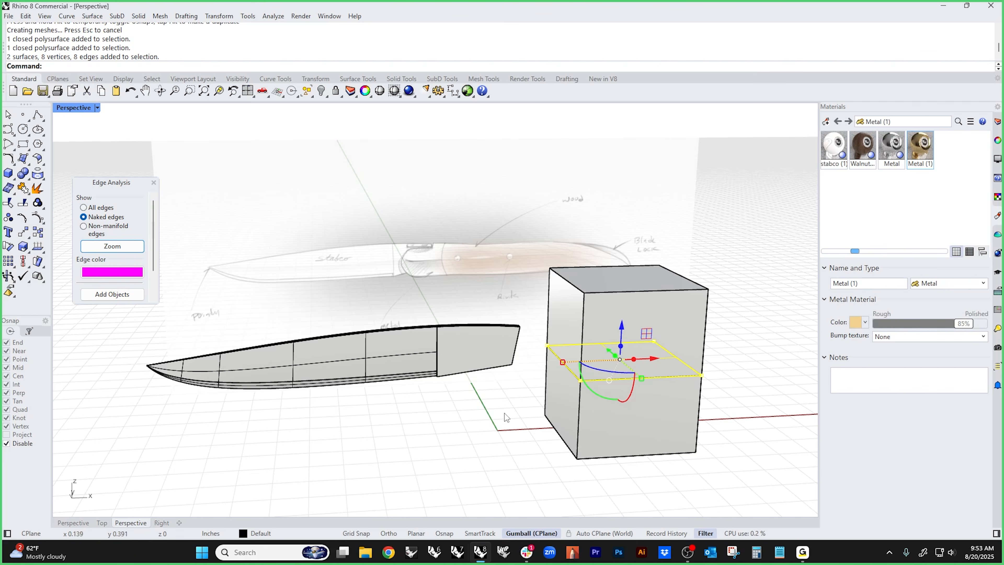
- Select the unioned blade and tang and examine the junction between them
{"action": "key", "text": "Escape"}
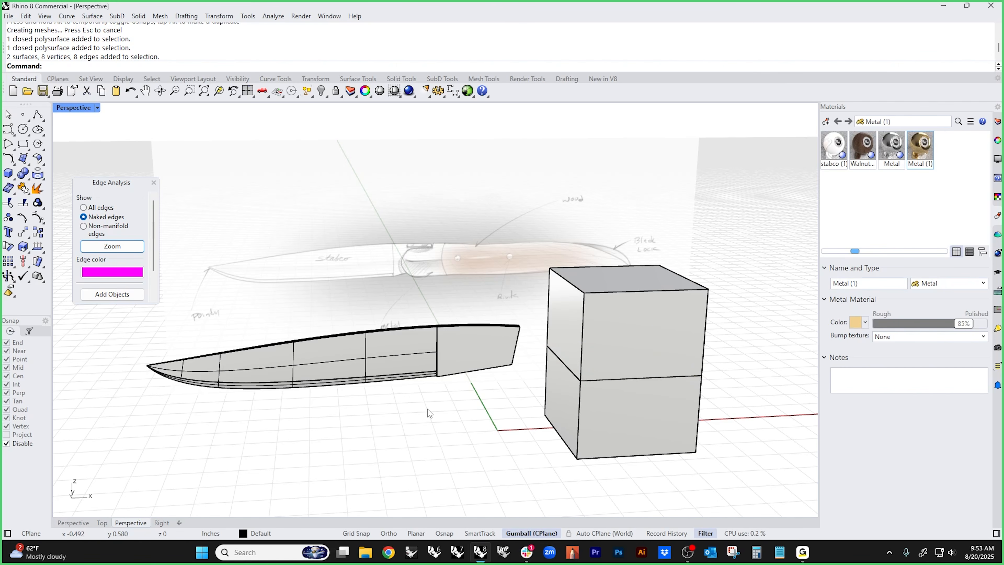
{"action": "scroll", "coordinate": [441, 372], "scroll_direction": "up", "scroll_amount": 6}
{"action": "left_click", "coordinate": [462, 371]}
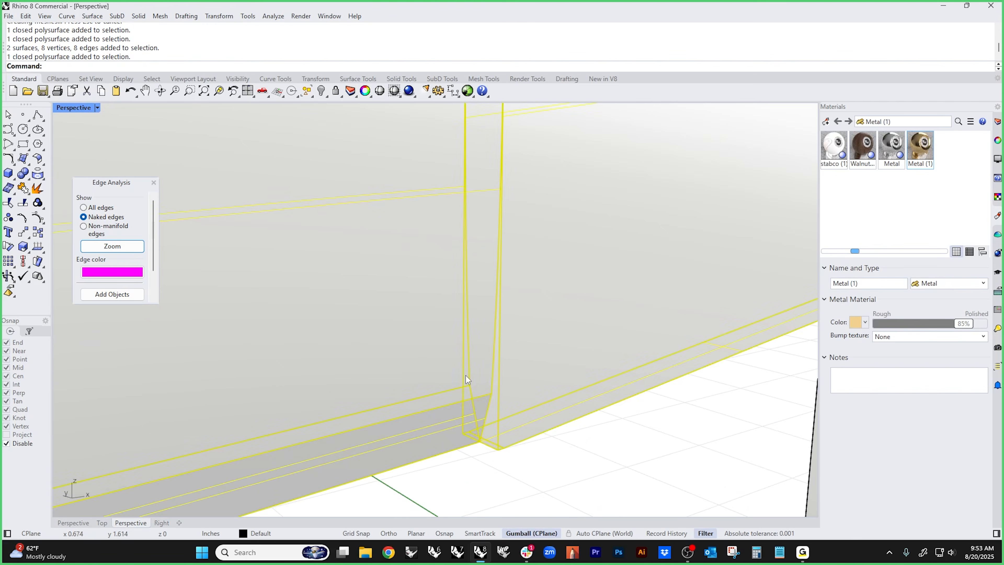
{"action": "scroll", "coordinate": [461, 371], "scroll_direction": "down", "scroll_amount": 8}
{"action": "left_click", "coordinate": [412, 416]}
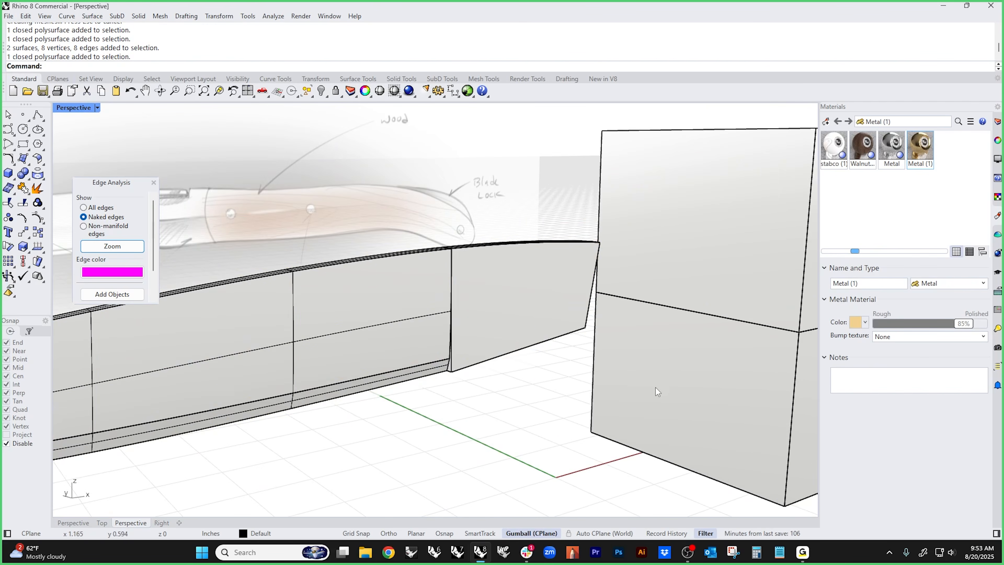
- Delete the two stacked demonstration boxes
{"action": "scroll", "coordinate": [647, 397], "scroll_direction": "down", "scroll_amount": 5}
{"action": "left_click", "coordinate": [685, 371]}
{"action": "key", "text": "Delete"}
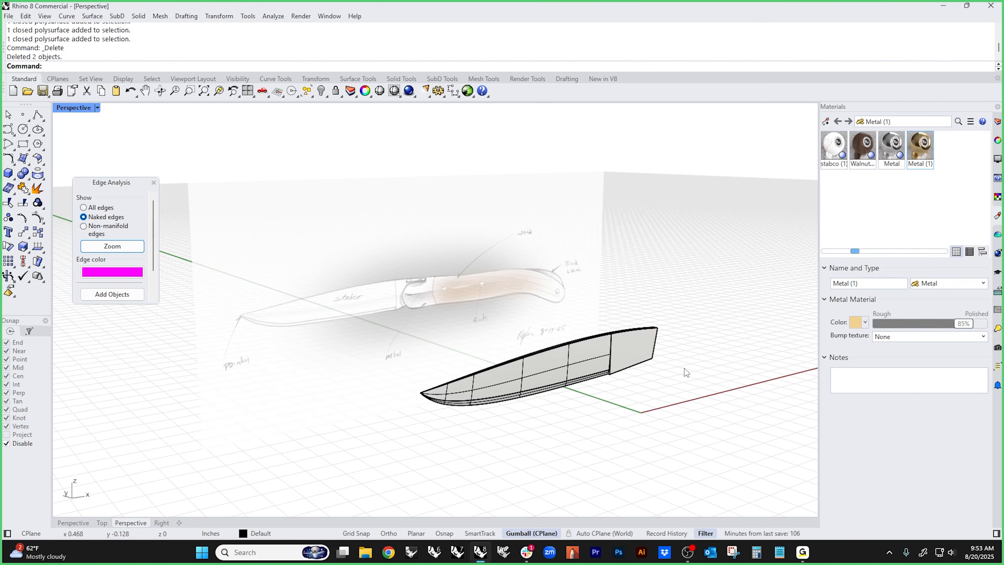
- Show all hidden knife parts and set the Perspective viewport to Rendered display
{"action": "type", "text": "v"}
{"action": "key", "text": "Return"}
{"action": "right_click_drag", "start_coordinate": [684, 368], "coordinate": [385, 352]}
{"action": "left_click", "coordinate": [75, 110]}
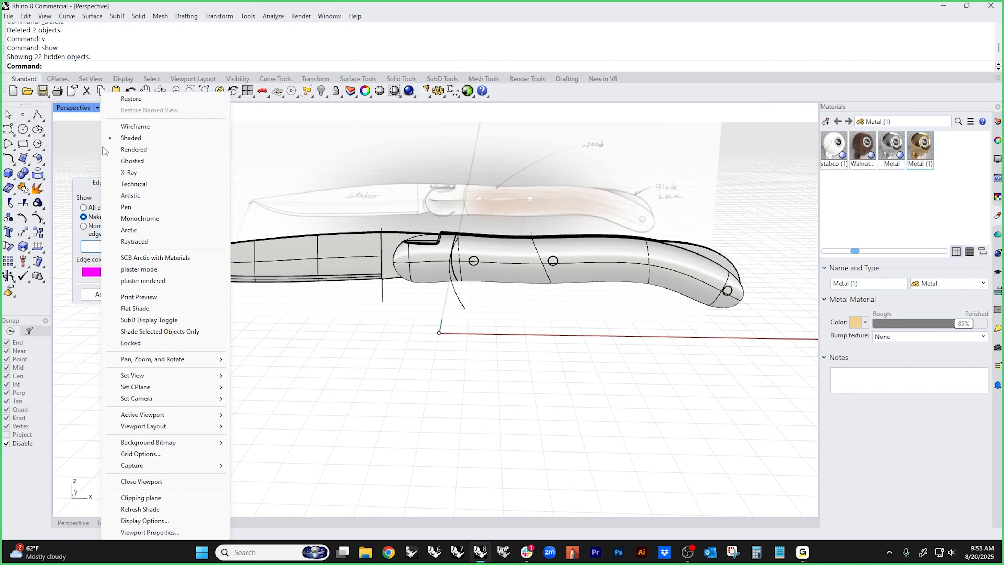
{"action": "left_click", "coordinate": [127, 151]}
- Assign the Metal material to the unioned blade and tang and check it in the rendered view
{"action": "left_click", "coordinate": [338, 334]}
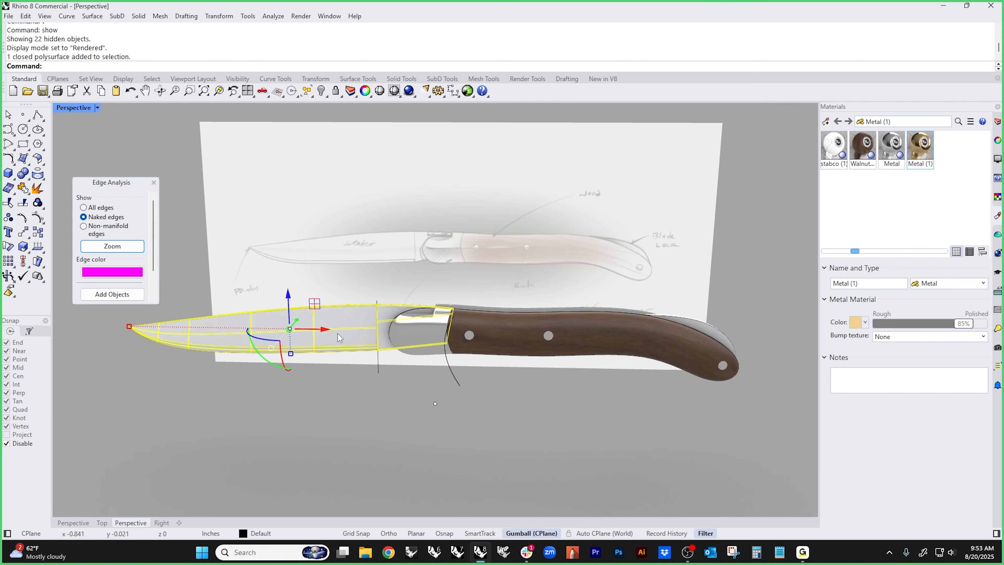
{"action": "right_click", "coordinate": [897, 146]}
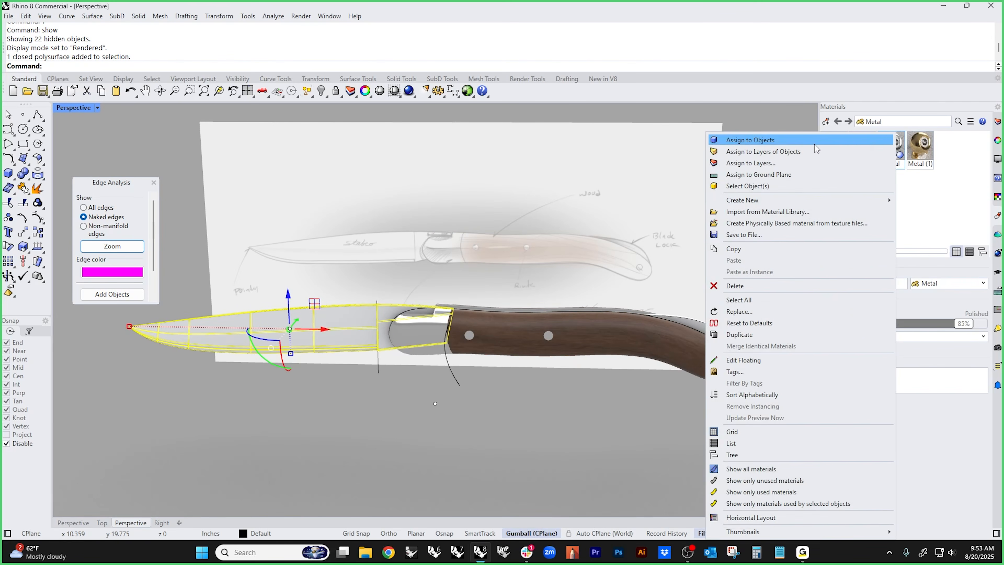
{"action": "left_click", "coordinate": [751, 137]}
{"action": "mouse_move", "coordinate": [510, 440]}
{"action": "right_mouse_down"}
{"action": "mouse_move", "coordinate": [455, 237]}
{"action": "mouse_move", "coordinate": [480, 253]}
{"action": "mouse_move", "coordinate": [483, 289]}
{"action": "mouse_move", "coordinate": [502, 325]}
{"action": "mouse_move", "coordinate": [460, 301]}
{"action": "mouse_move", "coordinate": [482, 315]}
{"action": "mouse_move", "coordinate": [471, 332]}
{"action": "mouse_move", "coordinate": [493, 353]}
{"action": "mouse_move", "coordinate": [429, 356]}
{"action": "right_mouse_up"}
{"action": "right_click_drag", "start_coordinate": [341, 351], "coordinate": [433, 362]}
{"action": "scroll", "coordinate": [451, 356], "scroll_direction": "up", "scroll_amount": 4}
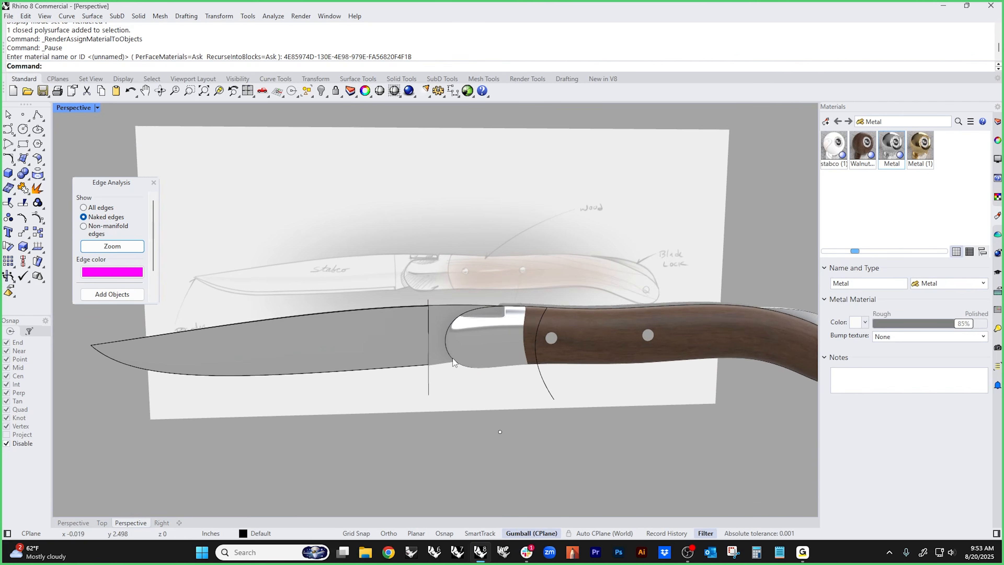
{"action": "scroll", "coordinate": [450, 353], "scroll_direction": "down", "scroll_amount": 4}
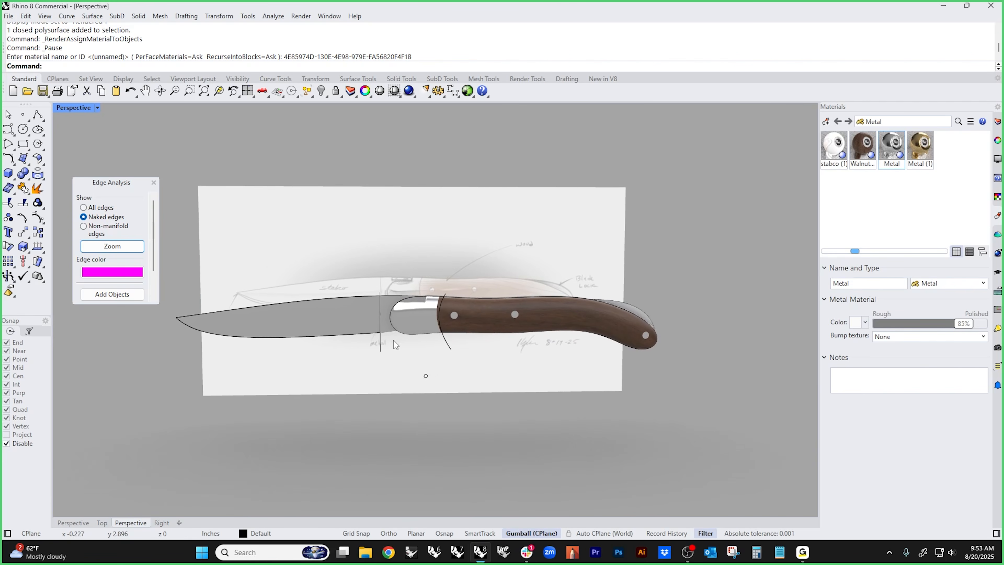
{"action": "right_click_drag", "start_coordinate": [310, 340], "coordinate": [342, 348]}
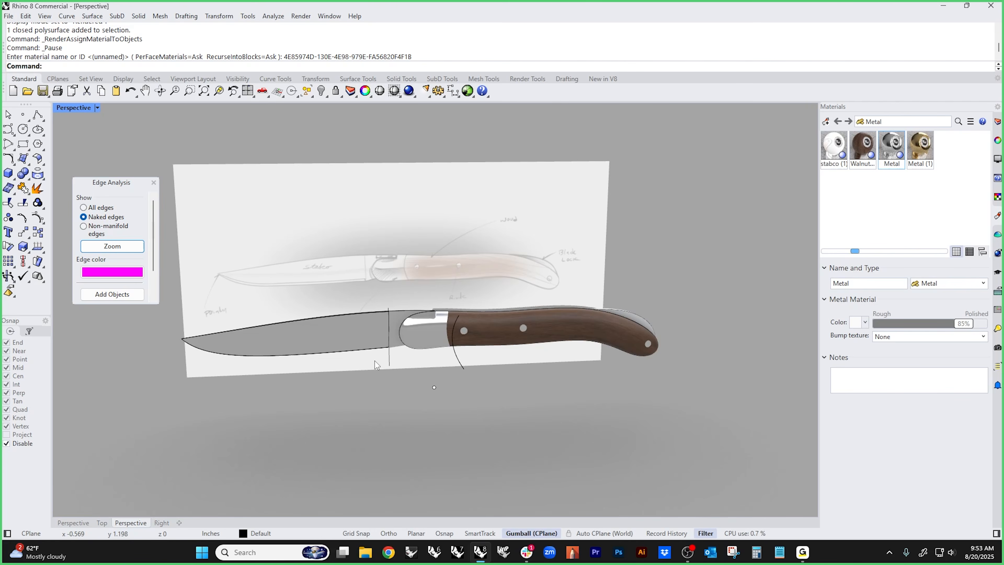
- Switch to the Top view, hide all curves and set the viewport to Shaded display
{"action": "type", "text": "Top"}
{"action": "key", "text": "Return"}
{"action": "scroll", "coordinate": [401, 375], "scroll_direction": "up", "scroll_amount": 5}
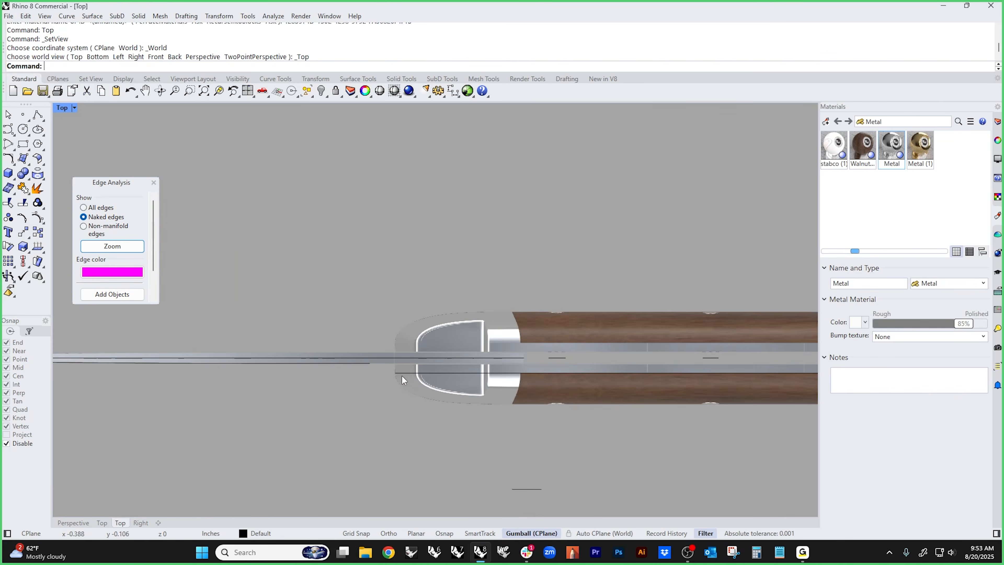
{"action": "type", "text": "selcrv"}
{"action": "key", "text": "Return"}
{"action": "type", "text": "h"}
{"action": "key", "text": "Return"}
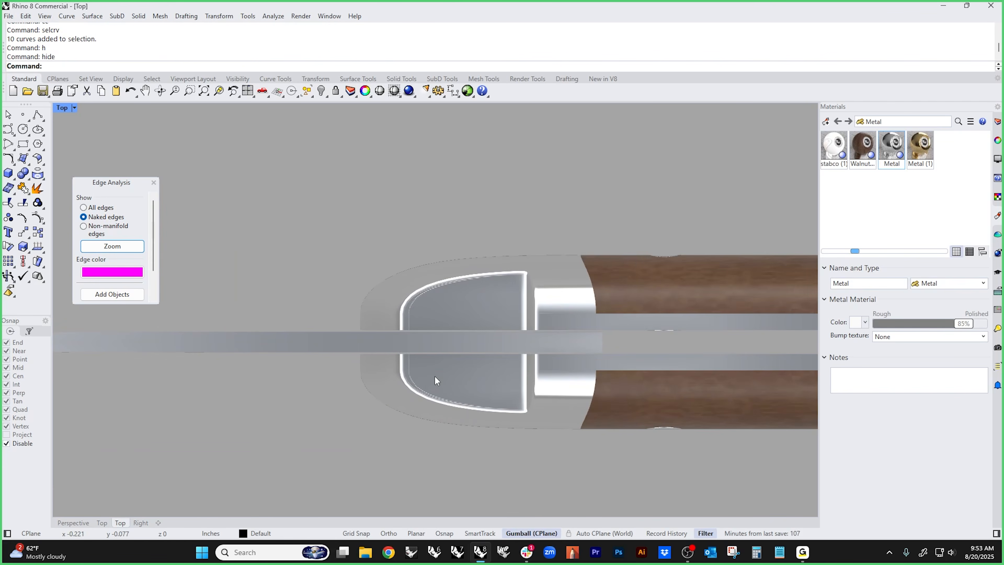
{"action": "left_click", "coordinate": [65, 109]}
{"action": "left_click", "coordinate": [122, 137]}
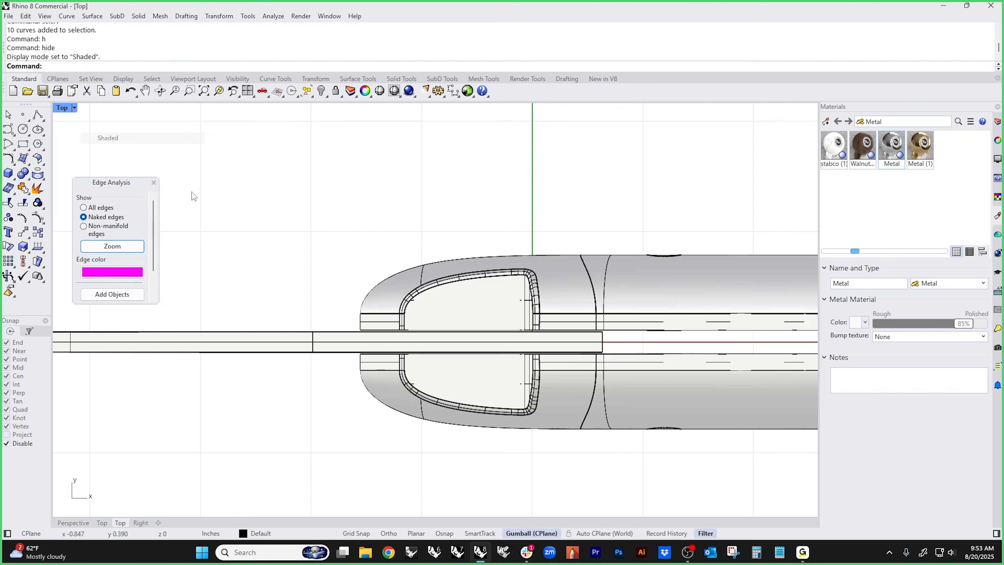
- Create a flat solid cylinder about 0.065 in tall, centred on the tang's rear end and about as wide as the handle
{"action": "scroll", "coordinate": [398, 347], "scroll_direction": "up", "scroll_amount": 2}
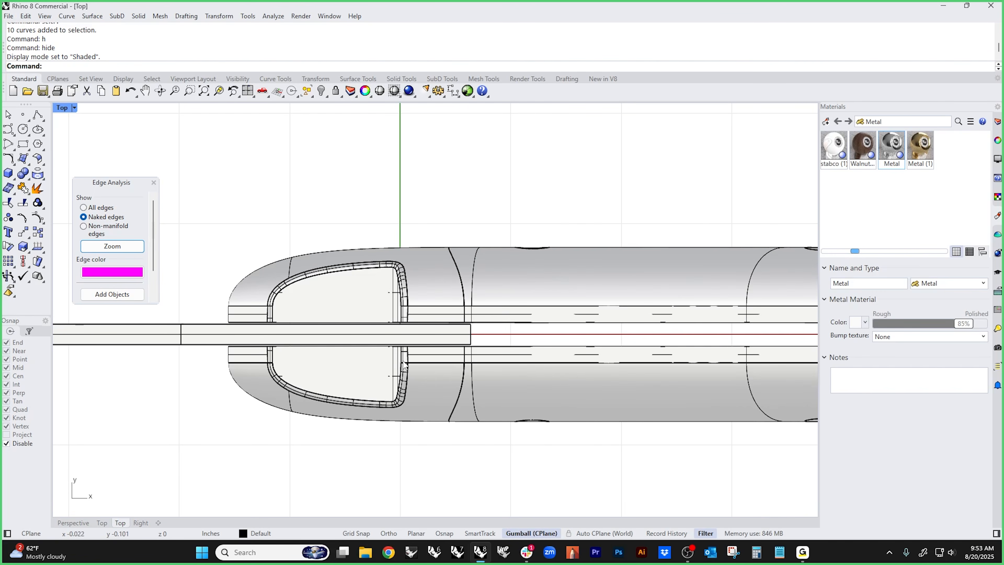
{"action": "left_click", "coordinate": [13, 180]}
{"action": "left_click", "coordinate": [40, 179]}
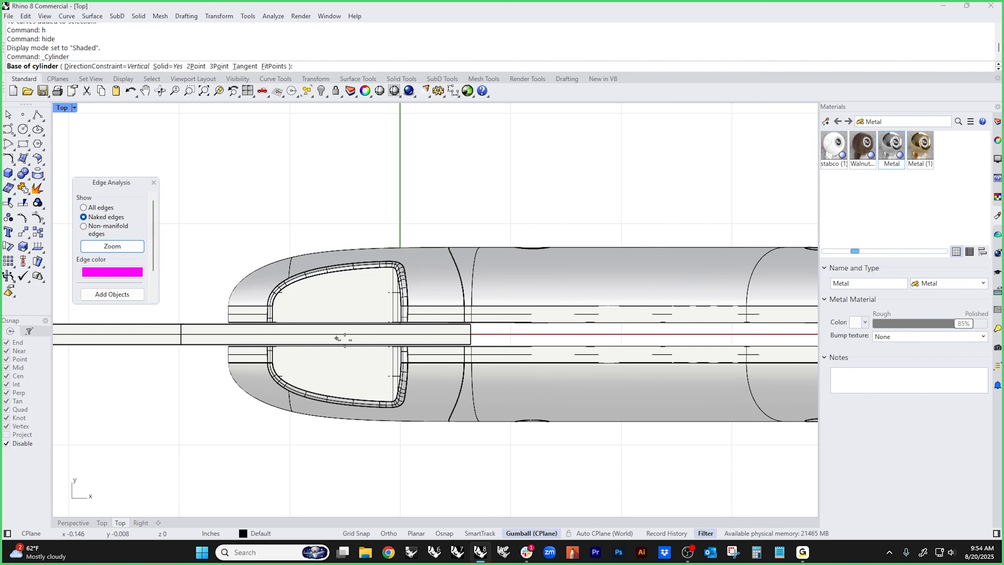
{"action": "left_click", "coordinate": [471, 335]}
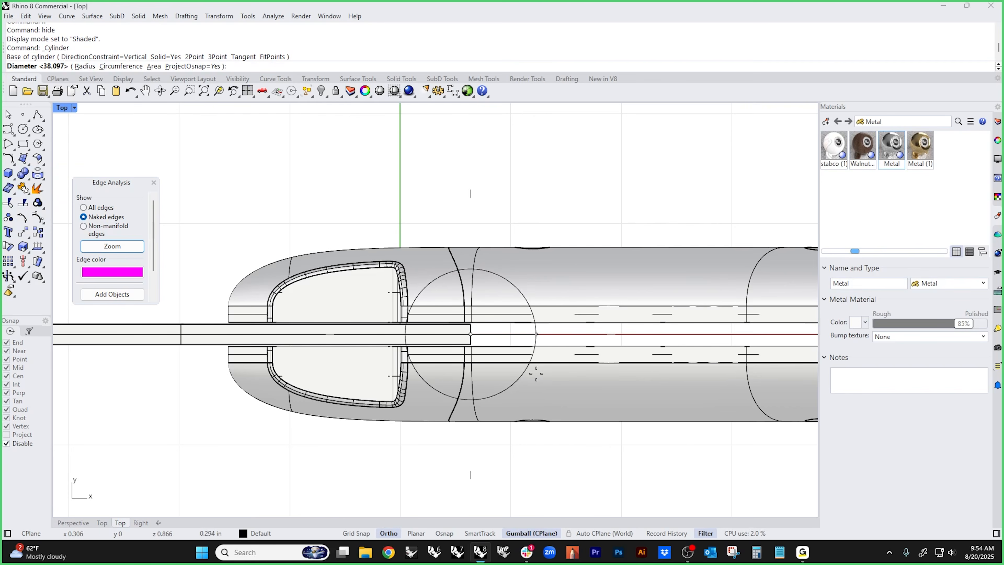
{"action": "left_click", "coordinate": [560, 397], "text": "shift"}
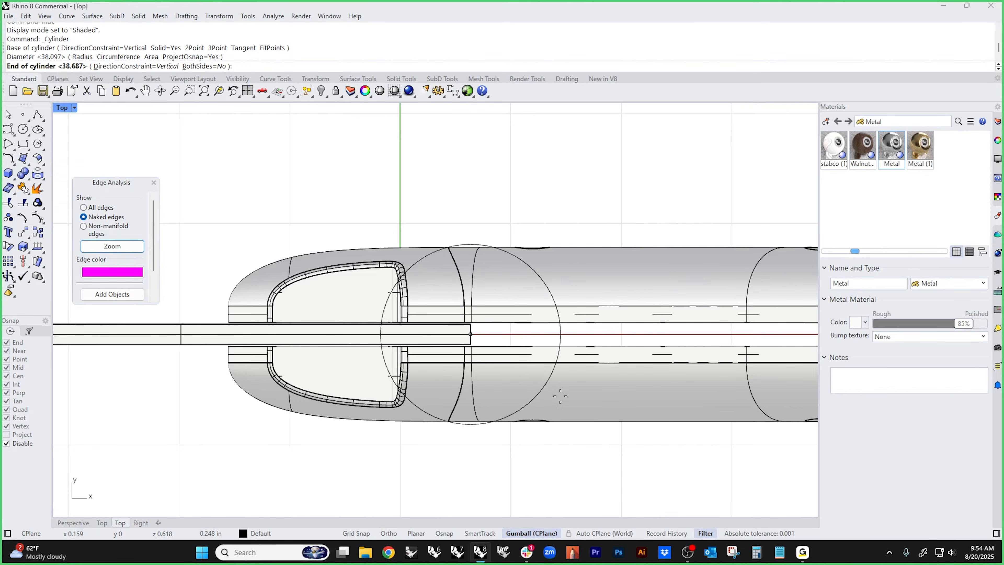
{"action": "type", "text": "f"}
{"action": "key", "text": "Return"}
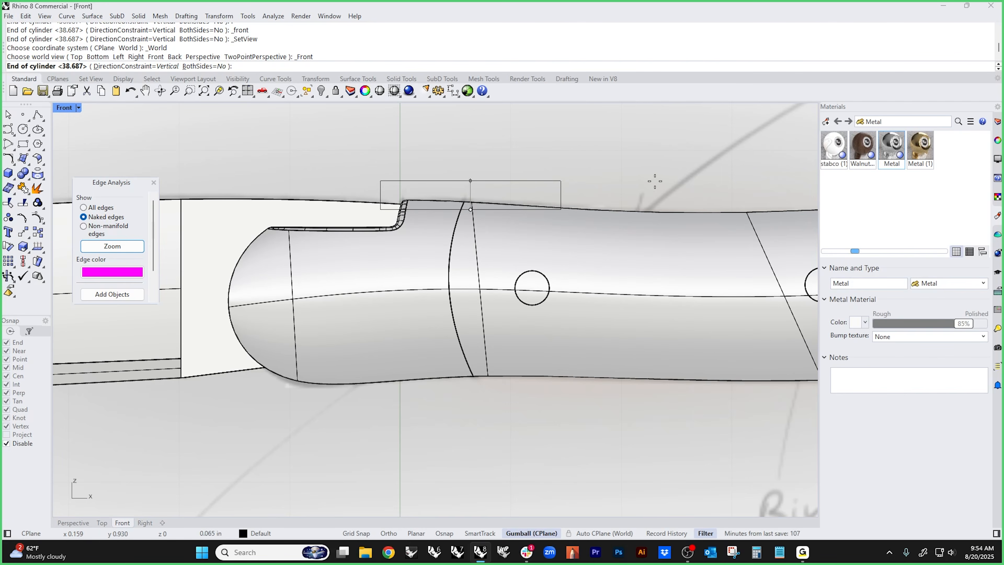
{"action": "left_click", "coordinate": [654, 180]}
- Move the cylinder forward along the blade and down into the notch on top of the bolster
{"action": "left_click", "coordinate": [540, 188]}
{"action": "left_click_drag", "start_coordinate": [508, 195], "coordinate": [299, 197]}
{"action": "left_click_drag", "start_coordinate": [301, 161], "coordinate": [295, 209]}
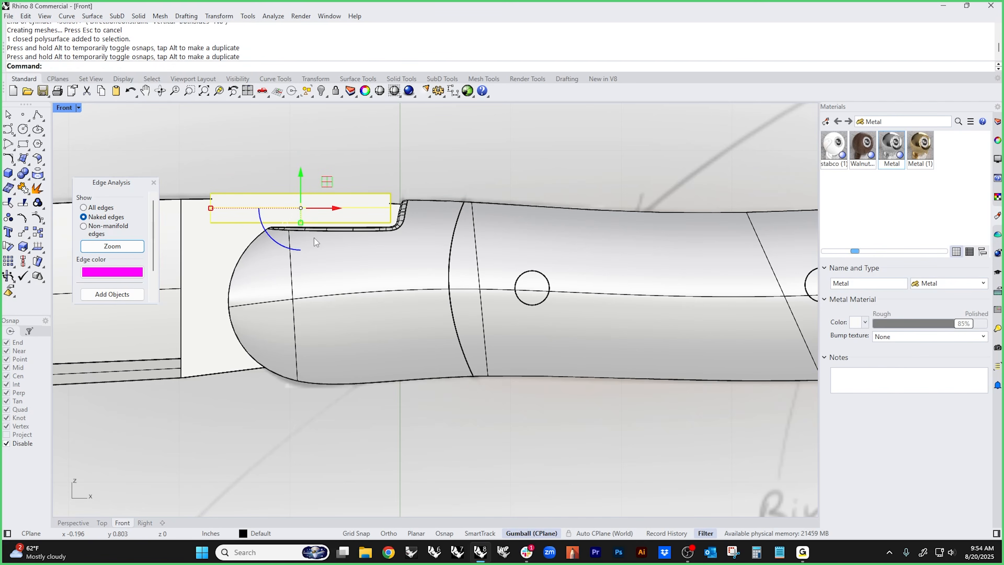
- Stretch the cylinder along the knife's length into an ellipse in the Top view and narrow its width slightly
{"action": "type", "text": "Top"}
{"action": "key", "text": "Return"}
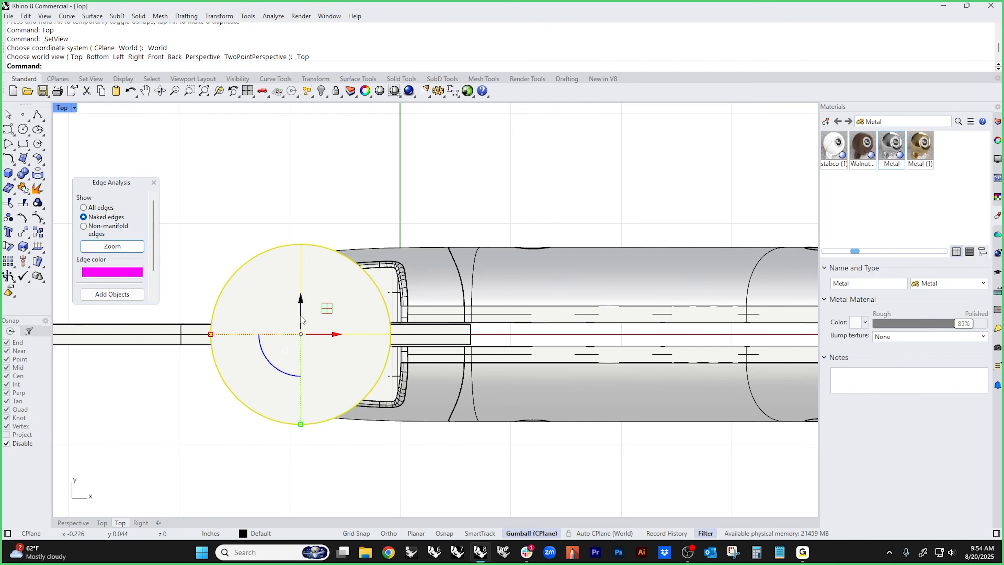
{"action": "left_click_drag", "start_coordinate": [210, 335], "coordinate": [166, 335]}
{"action": "mouse_move", "coordinate": [319, 334]}
{"action": "left_mouse_down"}
{"action": "mouse_move", "coordinate": [390, 335]}
{"action": "mouse_move", "coordinate": [323, 347]}
{"action": "left_mouse_up"}
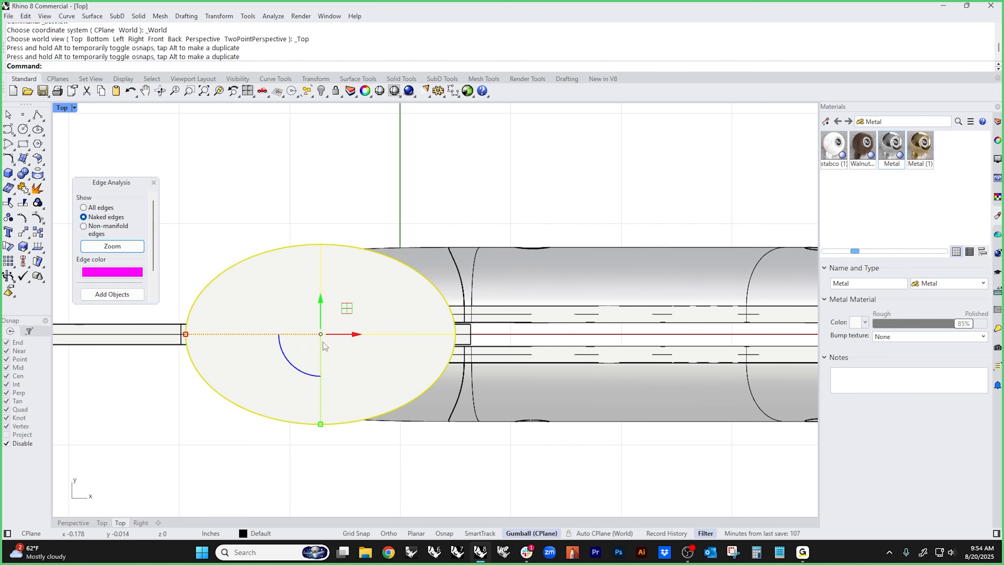
{"action": "left_click_drag", "start_coordinate": [321, 426], "coordinate": [322, 418]}
- Set the Top view to Wireframe, shift the elliptical disc toward the handle and widen it to the bolster's full width
{"action": "middle_click", "coordinate": [238, 452]}
{"action": "left_click", "coordinate": [172, 427]}
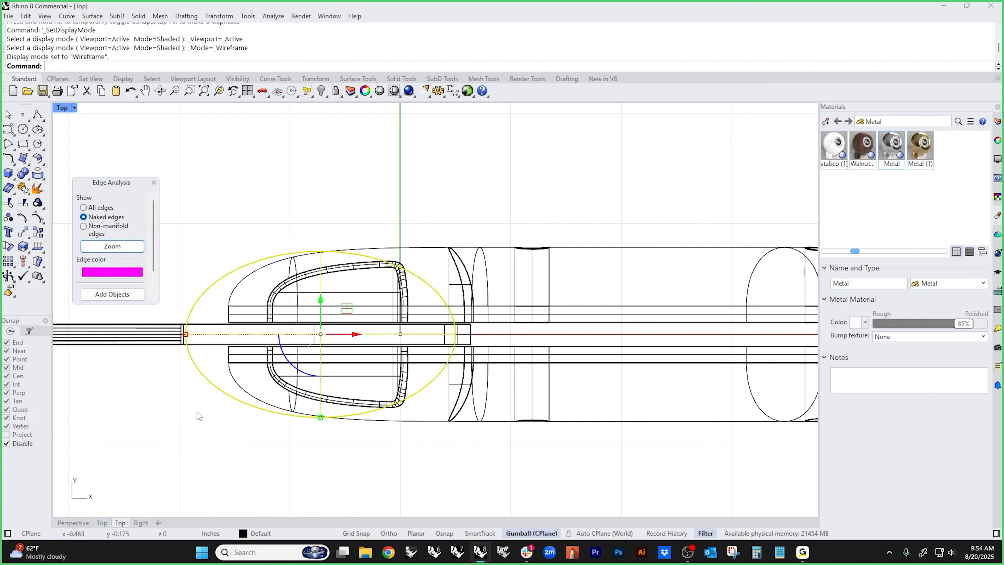
{"action": "left_click_drag", "start_coordinate": [354, 334], "coordinate": [377, 334]}
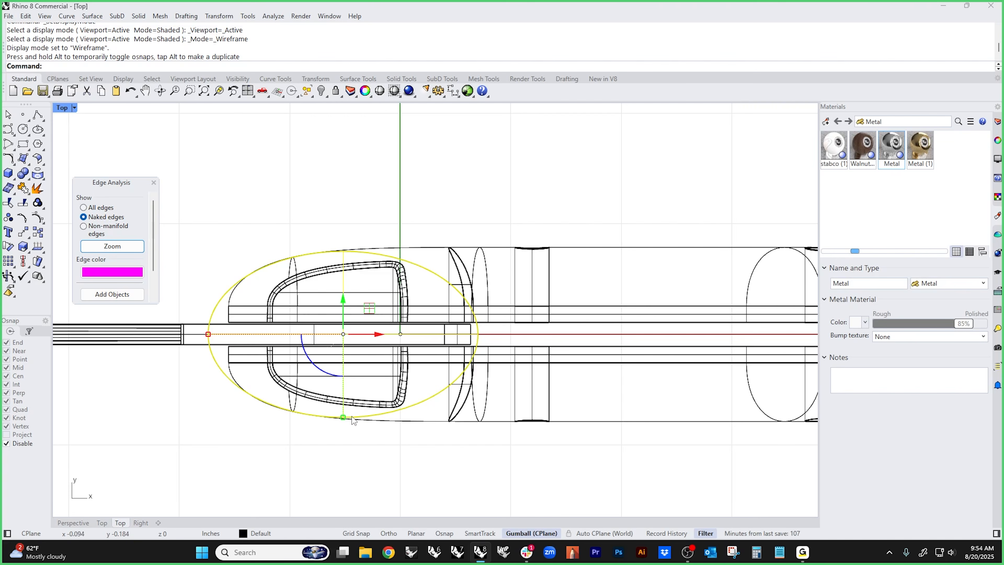
{"action": "left_click_drag", "start_coordinate": [343, 417], "coordinate": [343, 424]}
{"action": "left_click", "coordinate": [370, 467]}
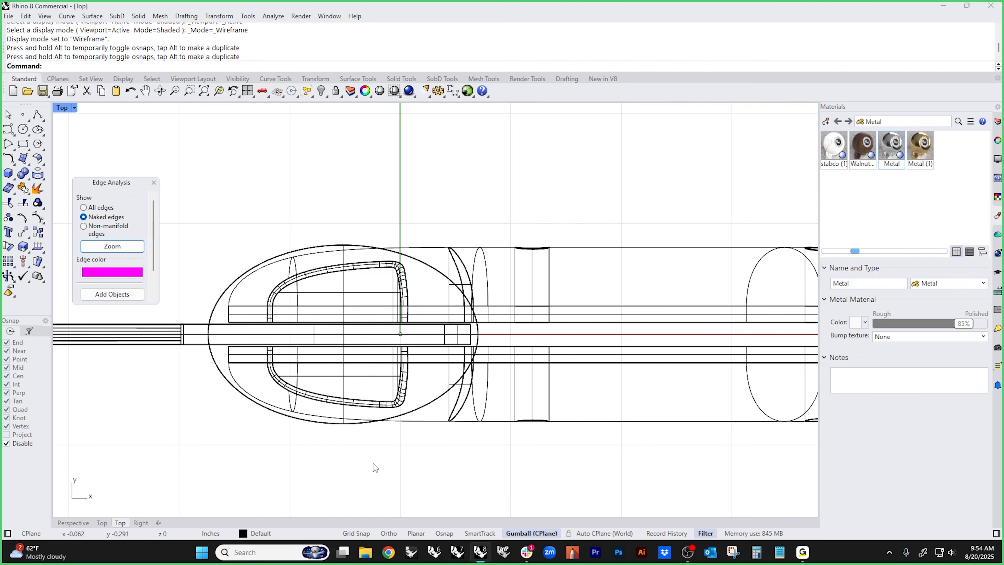
- Draw a slanted line in the Front view from the notch's lower rear corner up past the top of the elliptical disc
{"action": "type", "text": "f"}
{"action": "key", "text": "Return"}
{"action": "scroll", "coordinate": [427, 348], "scroll_direction": "up", "scroll_amount": 4}
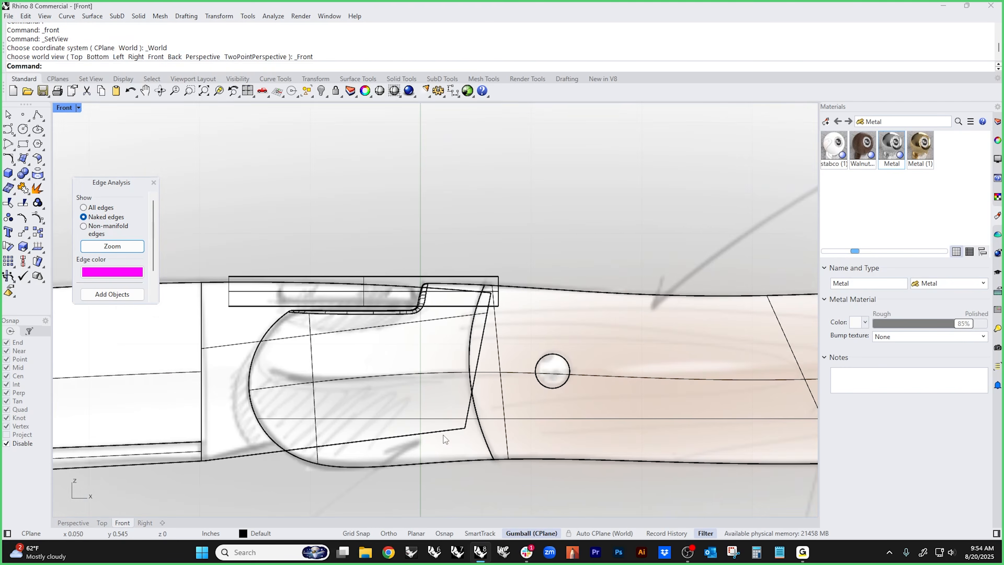
{"action": "right_click_drag", "start_coordinate": [408, 361], "coordinate": [490, 370]}
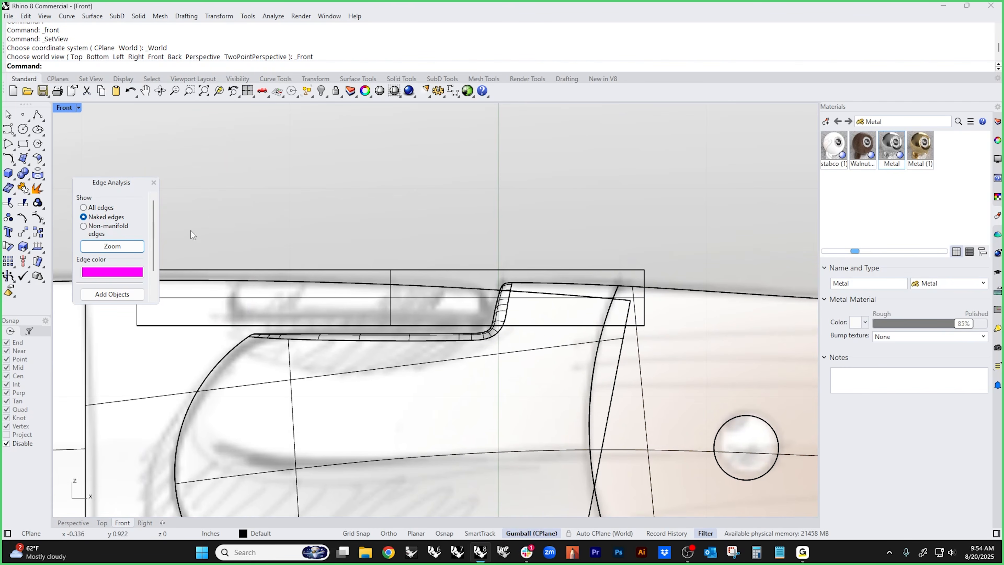
{"action": "left_click", "coordinate": [41, 114]}
{"action": "left_click", "coordinate": [484, 337]}
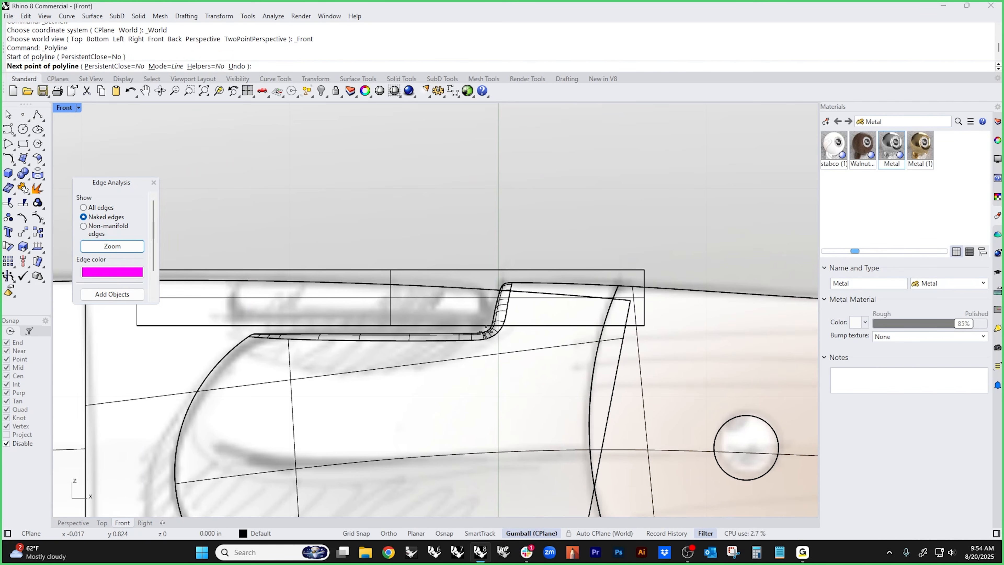
{"action": "left_click", "coordinate": [509, 236]}
{"action": "key", "text": "Return"}
- Isolate the elliptical disc and the slanted line in the Perspective view
{"action": "left_click", "coordinate": [507, 244]}
{"action": "key", "text": "F4"}
{"action": "scroll", "coordinate": [483, 284], "scroll_direction": "up", "scroll_amount": 11}
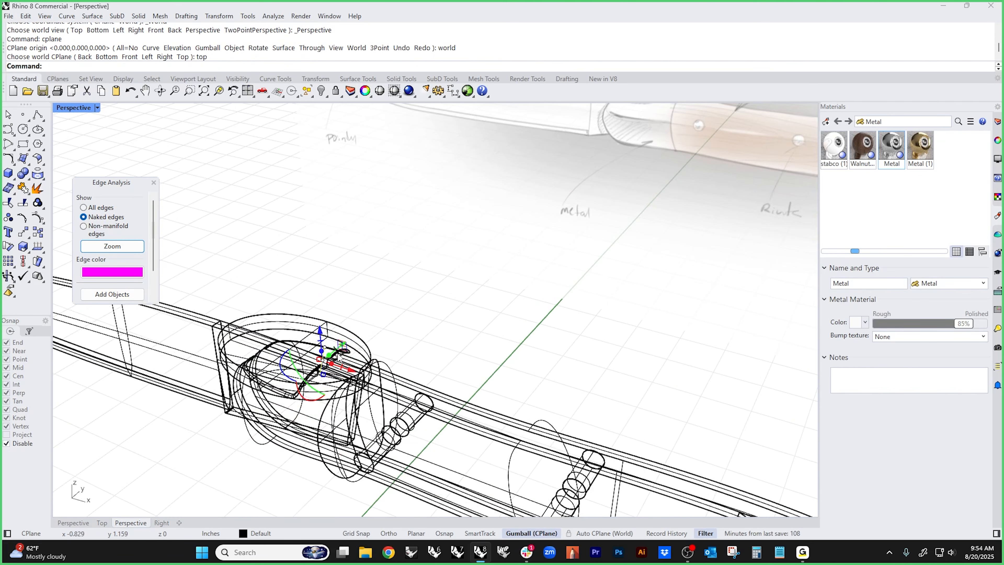
{"action": "key", "text": "Escape"}
{"action": "scroll", "coordinate": [343, 351], "scroll_direction": "up", "scroll_amount": 5}
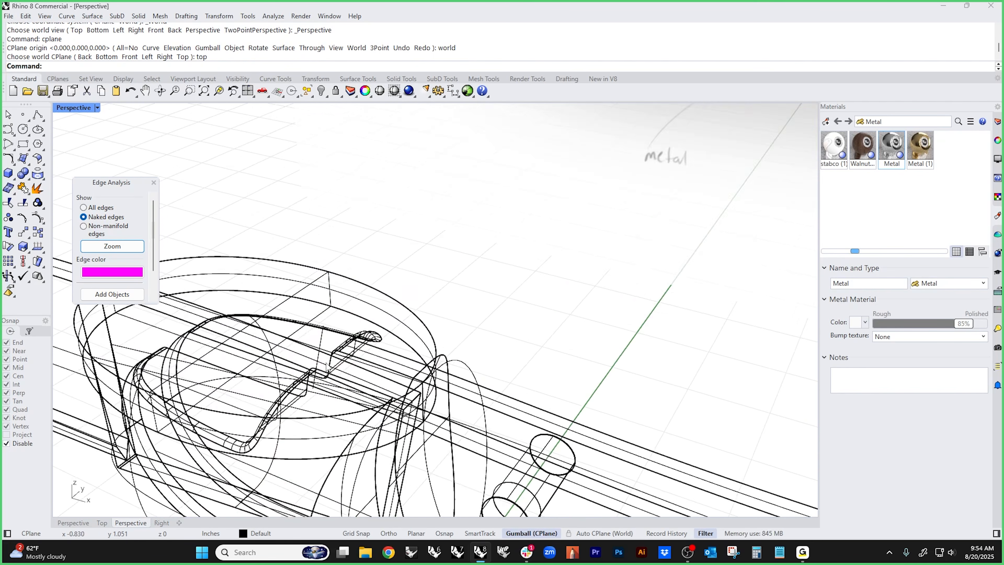
{"action": "left_click", "coordinate": [333, 334]}
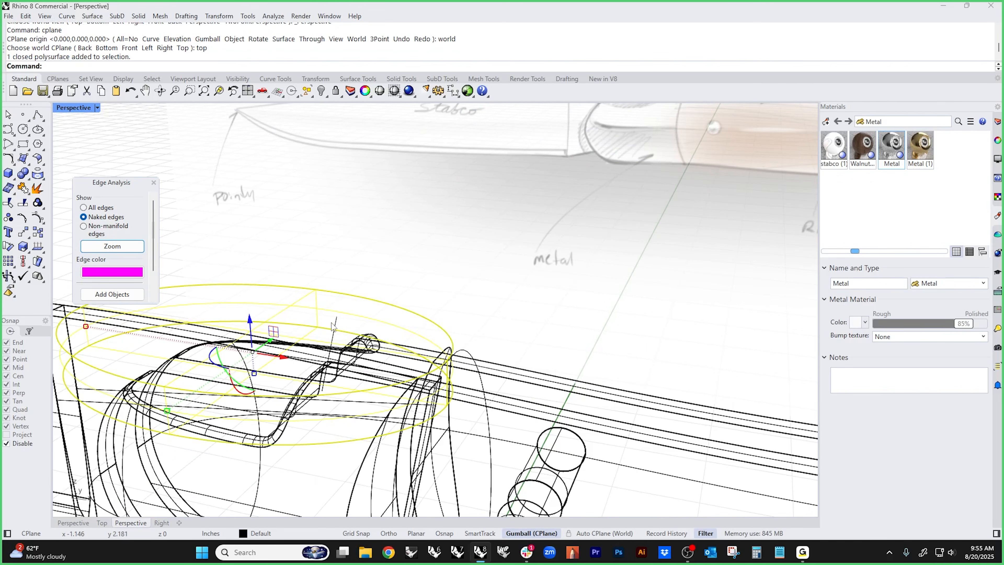
{"action": "left_click", "coordinate": [332, 323], "text": "shift"}
{"action": "type", "text": "ii"}
{"action": "key", "text": "Return"}
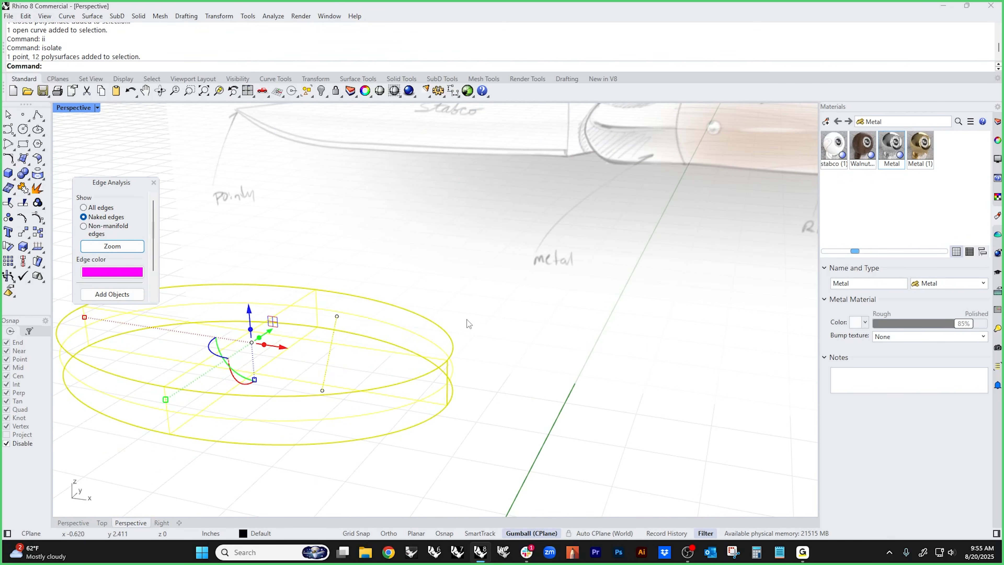
- Cut the elliptical disc along the slanted line and delete the piece on the handle side
{"action": "left_click", "coordinate": [496, 335]}
{"action": "scroll", "coordinate": [499, 336], "scroll_direction": "down", "scroll_amount": 5}
{"action": "right_click_drag", "start_coordinate": [499, 336], "coordinate": [483, 368], "text": "shift"}
{"action": "scroll", "coordinate": [397, 378], "scroll_direction": "up", "scroll_amount": 4}
{"action": "left_click", "coordinate": [385, 381]}
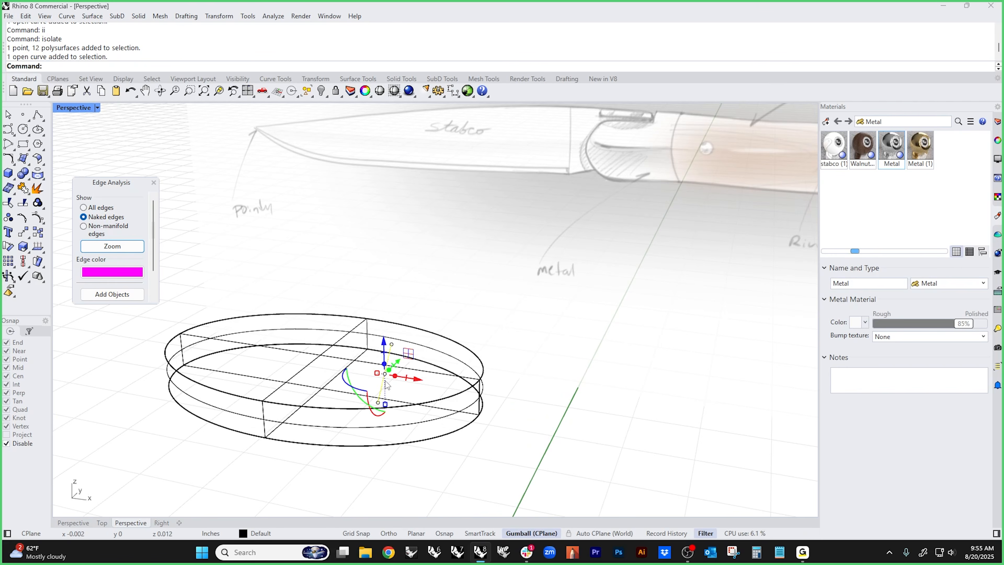
{"action": "scroll", "coordinate": [388, 379], "scroll_direction": "down", "scroll_amount": 3}
{"action": "left_click_drag", "start_coordinate": [396, 368], "coordinate": [297, 420]}
{"action": "left_click", "coordinate": [409, 444]}
{"action": "left_click", "coordinate": [397, 411]}
{"action": "key", "text": "Delete"}
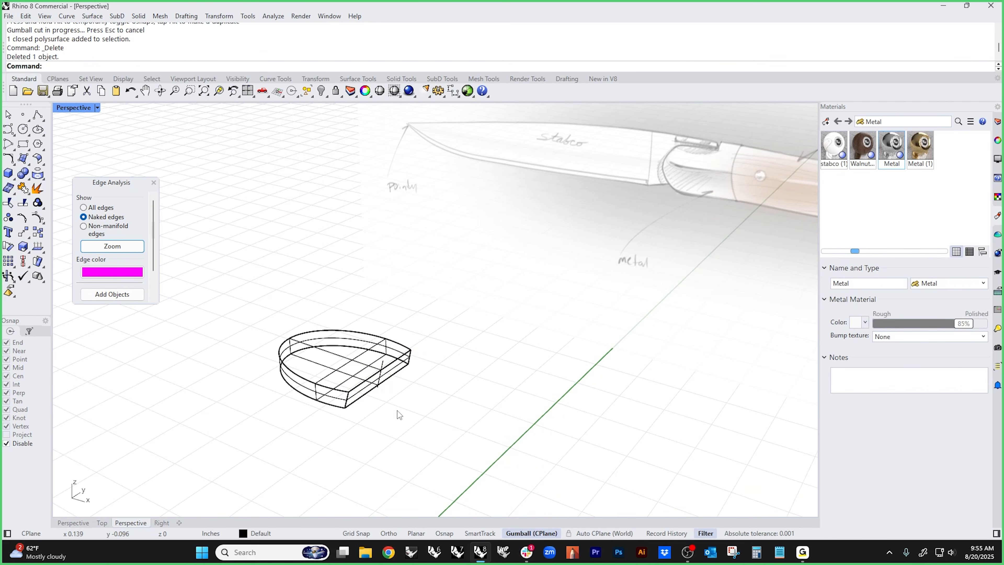
- Show all hidden knife parts and set the Perspective viewport to Shaded display to check the trimmed disc against the notch
{"action": "type", "text": "v"}
{"action": "key", "text": "Return"}
{"action": "right_click_drag", "start_coordinate": [377, 392], "coordinate": [422, 373]}
{"action": "middle_click", "coordinate": [422, 374]}
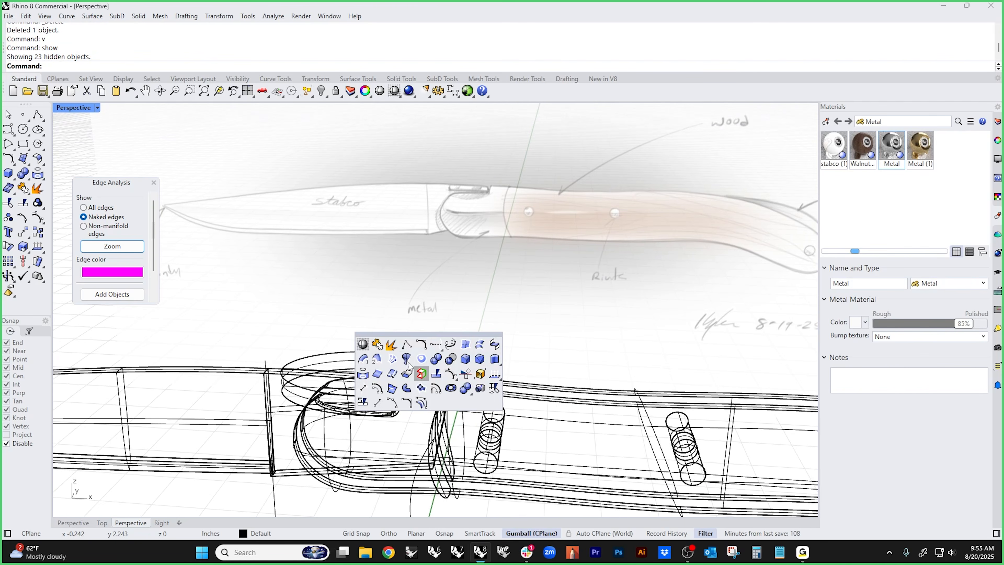
{"action": "middle_click", "coordinate": [375, 350]}
{"action": "left_click", "coordinate": [311, 323]}
{"action": "mouse_move", "coordinate": [428, 366]}
{"action": "right_mouse_down"}
{"action": "mouse_move", "coordinate": [317, 406]}
{"action": "mouse_move", "coordinate": [390, 369]}
{"action": "mouse_move", "coordinate": [376, 386]}
{"action": "mouse_move", "coordinate": [393, 390]}
{"action": "right_mouse_up"}
{"action": "scroll", "coordinate": [387, 370], "scroll_direction": "up", "scroll_amount": 6}
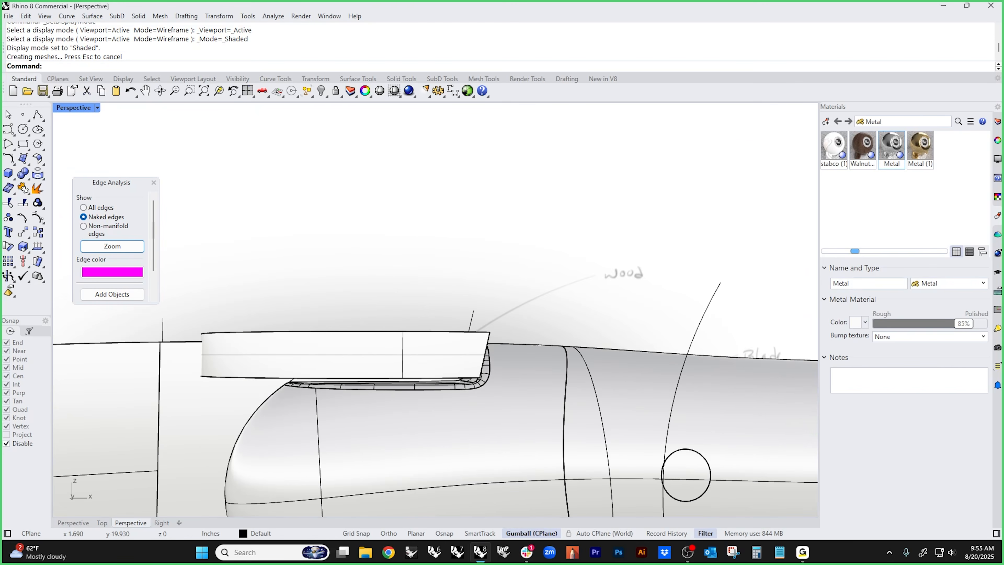
- Duplicate the tang's upper edge as a curve in the Front view with Wireframe display
{"action": "type", "text": "f"}
{"action": "key", "text": "Return"}
{"action": "scroll", "coordinate": [228, 343], "scroll_direction": "up", "scroll_amount": 2}
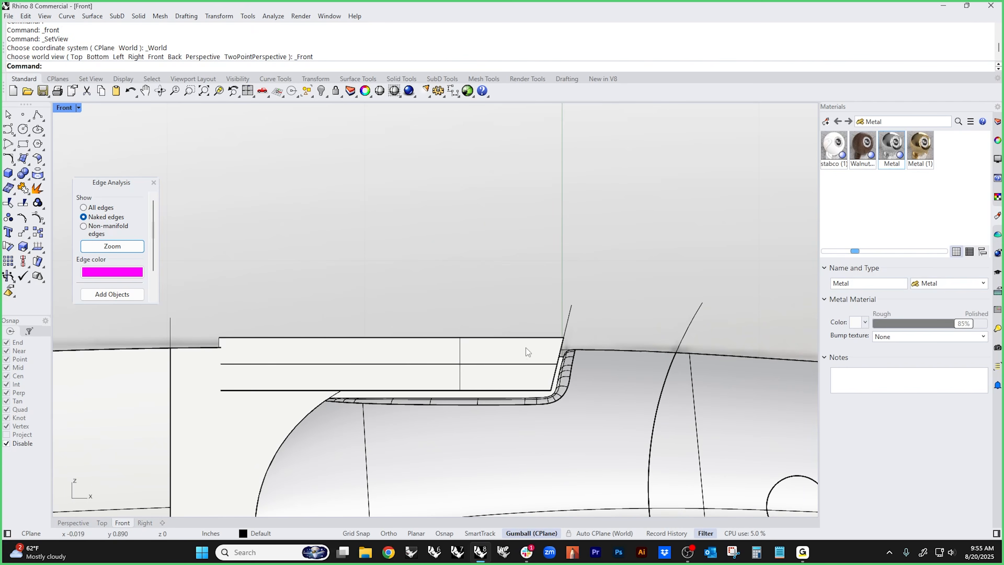
{"action": "middle_click", "coordinate": [279, 311]}
{"action": "left_click", "coordinate": [222, 285]}
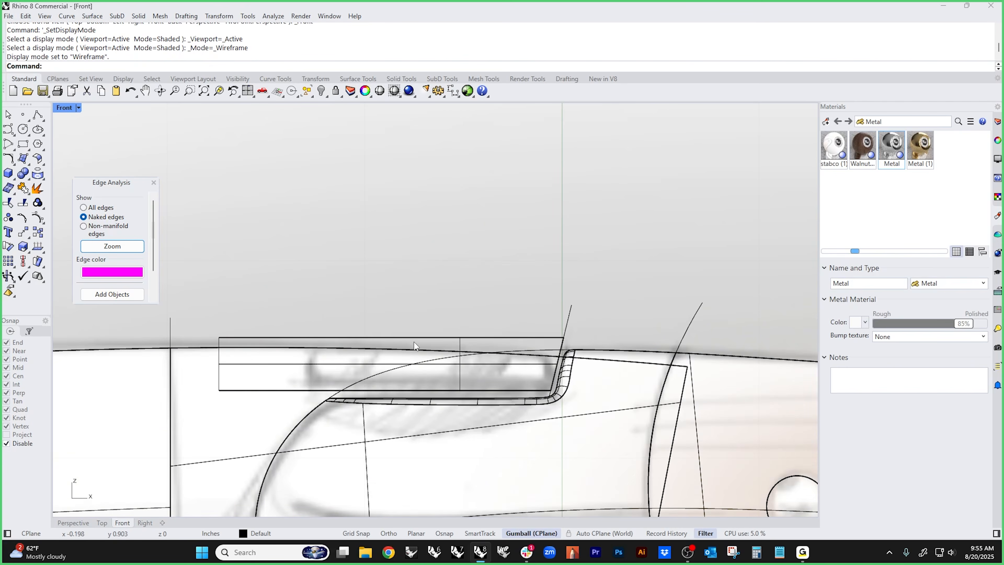
{"action": "middle_click", "coordinate": [420, 357]}
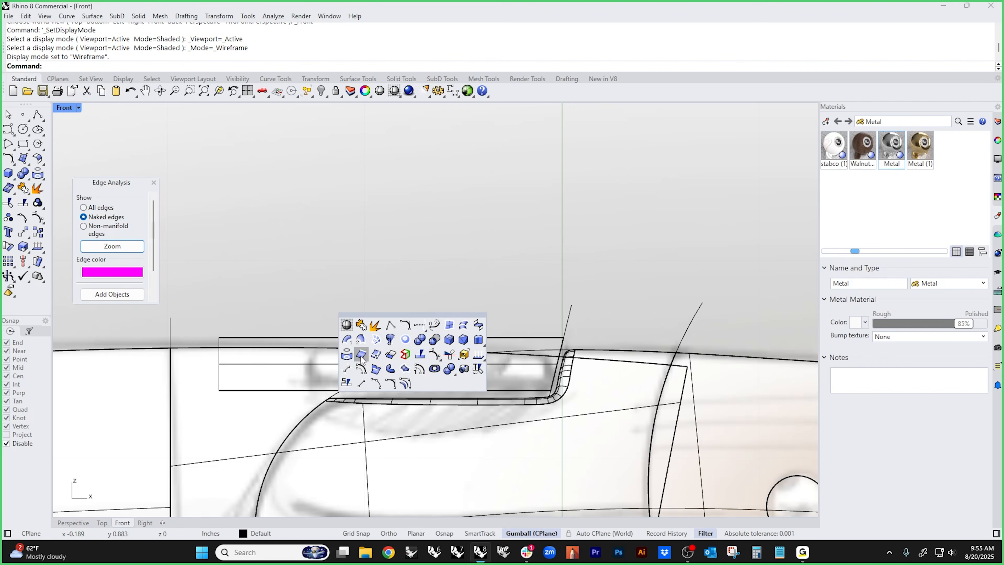
{"action": "left_click", "coordinate": [43, 179]}
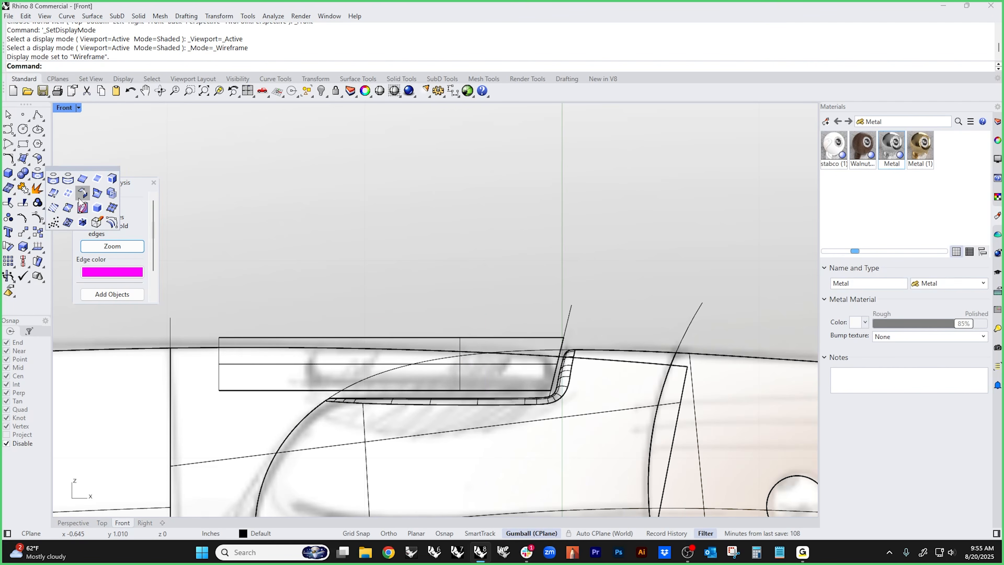
{"action": "left_click", "coordinate": [82, 182]}
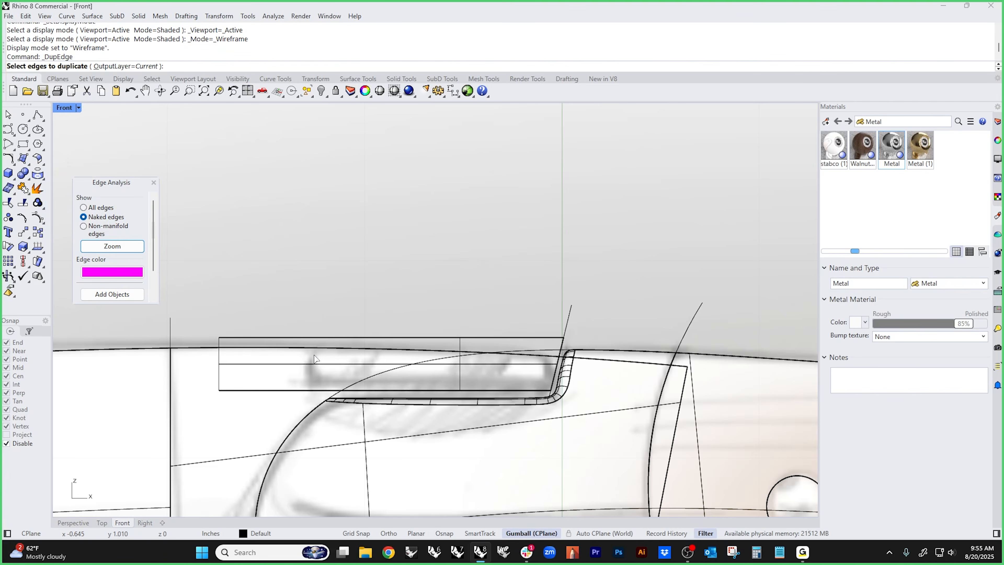
{"action": "left_click", "coordinate": [315, 349]}
{"action": "key", "text": "Return"}
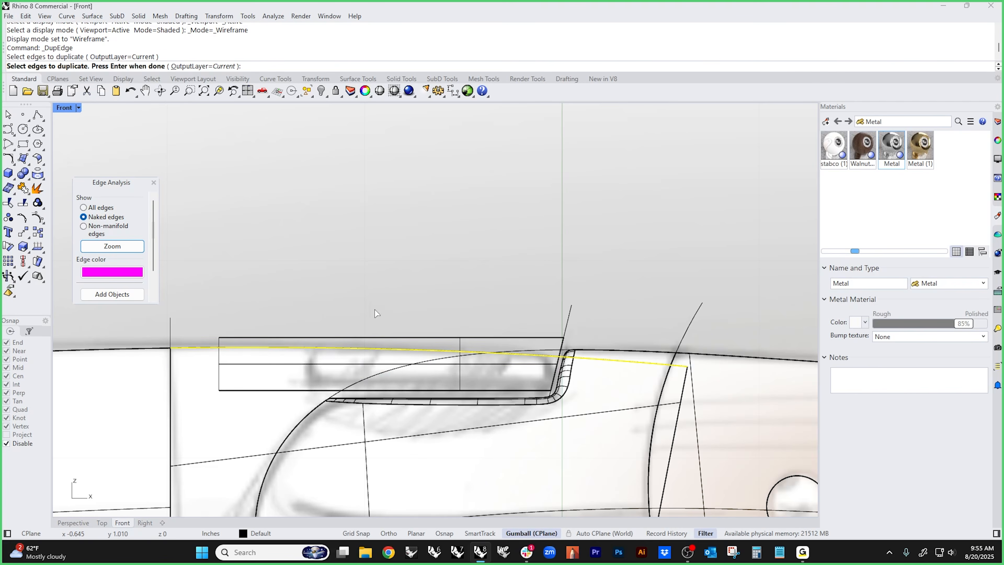
{"action": "left_click", "coordinate": [355, 338]}
{"action": "left_click", "coordinate": [355, 338]}
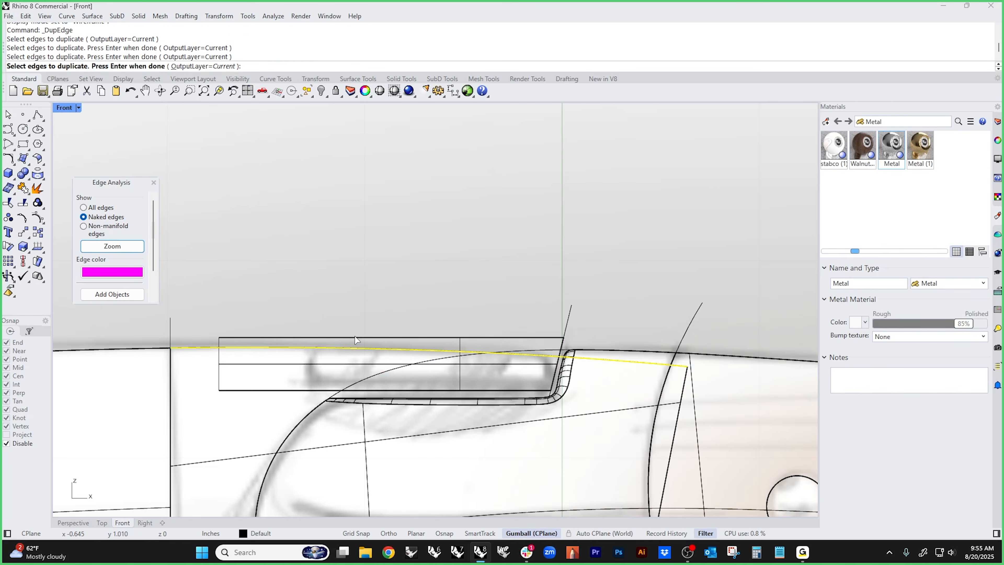
{"action": "key", "text": "Return"}
- Isolate the trimmed elliptical disc and the duplicated edge curve in the Perspective view
{"action": "left_click", "coordinate": [336, 338], "text": "shift"}
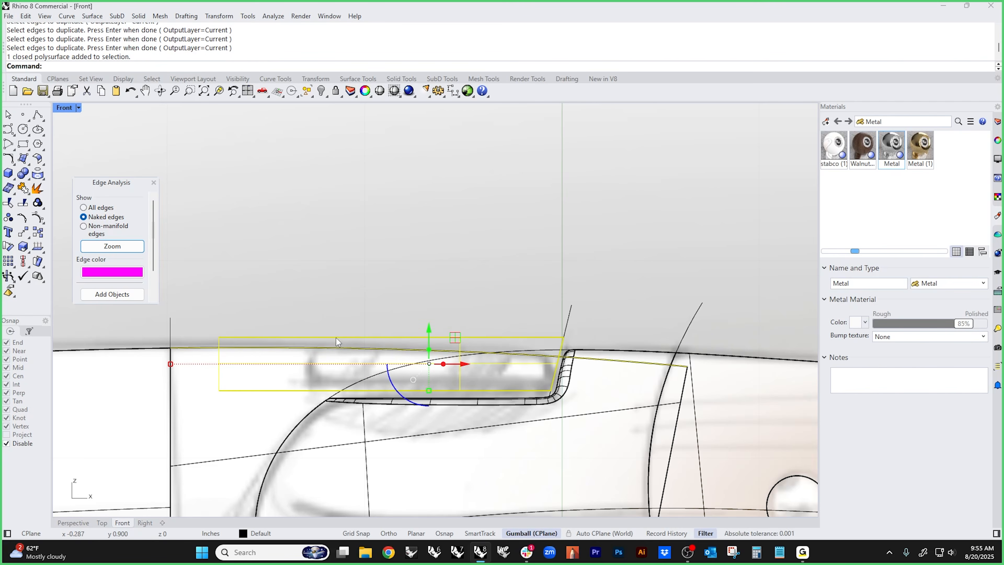
{"action": "type", "text": "i"}
{"action": "key", "text": "Return"}
{"action": "key", "text": "F4"}
{"action": "key", "text": "Escape"}
{"action": "right_click_drag", "start_coordinate": [387, 362], "coordinate": [358, 358]}
- Cut the disc with the duplicated edge curve using the gumball and delete the upper piece
{"action": "left_click", "coordinate": [466, 397]}
{"action": "right_click_drag", "start_coordinate": [466, 398], "coordinate": [439, 402]}
{"action": "left_click_drag", "start_coordinate": [389, 341], "coordinate": [214, 375], "text": "shift"}
{"action": "left_click", "coordinate": [427, 479]}
{"action": "scroll", "coordinate": [347, 386], "scroll_direction": "up", "scroll_amount": 3}
{"action": "left_click", "coordinate": [350, 384]}
{"action": "key", "text": "Delete"}
- Set the Perspective view to Shaded display, show all hidden knife parts and check the cut disc against the blade and notch
{"action": "middle_click", "coordinate": [350, 384]}
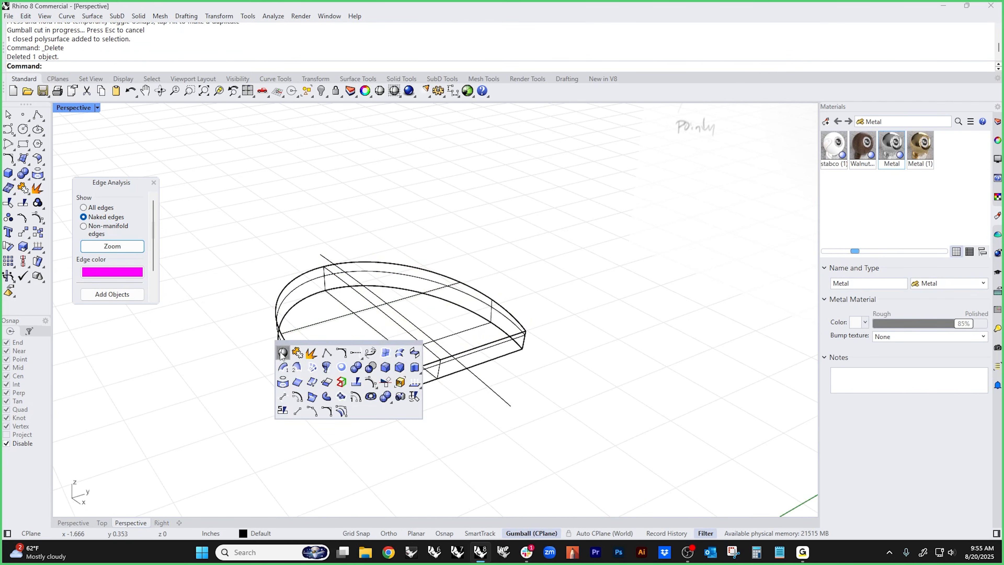
{"action": "left_click", "coordinate": [283, 352]}
{"action": "mouse_move", "coordinate": [222, 374]}
{"action": "right_mouse_down"}
{"action": "mouse_move", "coordinate": [299, 386]}
{"action": "mouse_move", "coordinate": [337, 354]}
{"action": "right_mouse_up"}
{"action": "type", "text": "v"}
{"action": "key", "text": "Return"}
{"action": "type", "text": "show"}
{"action": "key", "text": "Return"}
{"action": "left_click", "coordinate": [337, 354]}
{"action": "left_click", "coordinate": [247, 375], "text": "shift"}
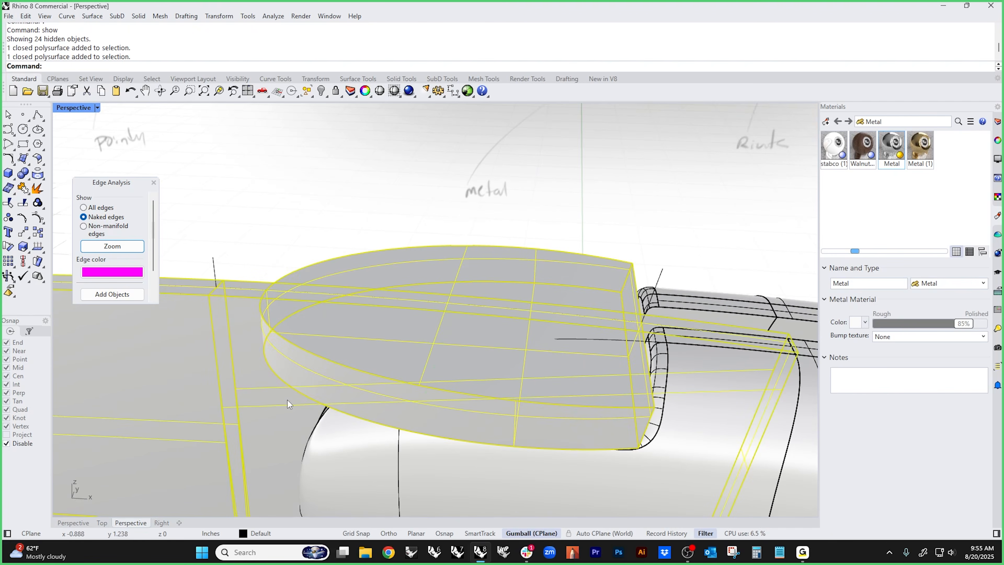
{"action": "right_click_drag", "start_coordinate": [276, 396], "coordinate": [324, 361]}
{"action": "left_click", "coordinate": [292, 241]}
{"action": "scroll", "coordinate": [336, 308], "scroll_direction": "down", "scroll_amount": 5}
{"action": "right_click_drag", "start_coordinate": [336, 308], "coordinate": [324, 330]}
{"action": "scroll", "coordinate": [324, 307], "scroll_direction": "up", "scroll_amount": 3}
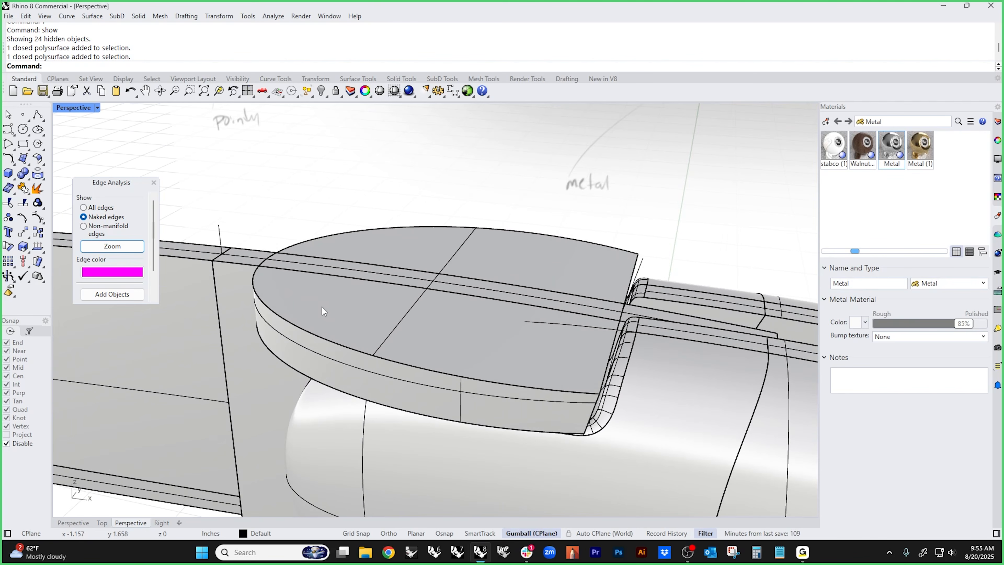
- Raise the cut disc slightly, about 0.003 in, relative to the tang's upper edge
{"action": "scroll", "coordinate": [283, 327], "scroll_direction": "down", "scroll_amount": 3}
{"action": "right_click_drag", "start_coordinate": [283, 327], "coordinate": [357, 338]}
{"action": "left_click", "coordinate": [358, 335]}
{"action": "mouse_move", "coordinate": [358, 335]}
{"action": "left_mouse_down"}
{"action": "mouse_move", "coordinate": [358, 321]}
{"action": "mouse_move", "coordinate": [358, 331]}
{"action": "left_mouse_up"}
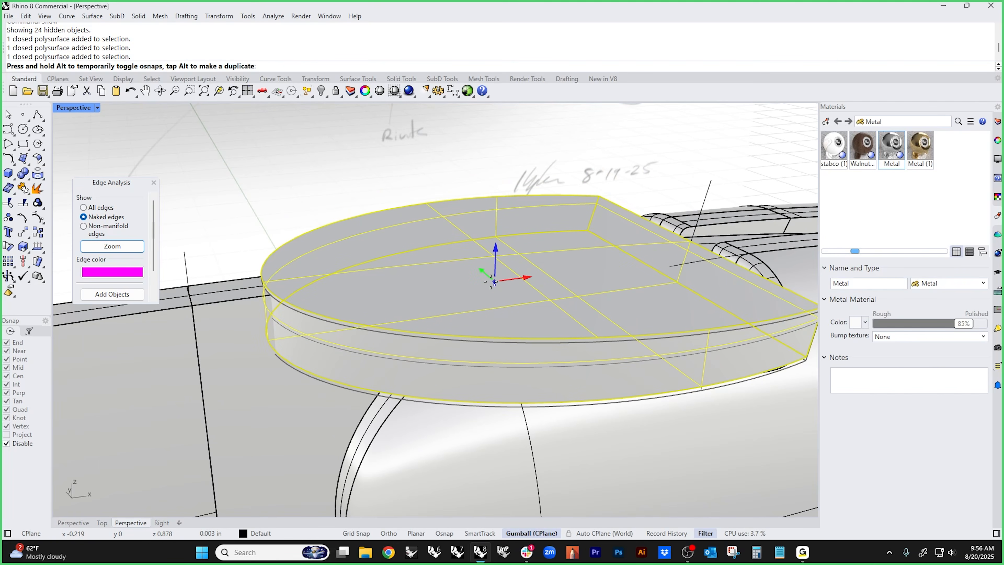
{"action": "left_click_drag", "start_coordinate": [491, 281], "coordinate": [490, 281]}
{"action": "left_click", "coordinate": [258, 217]}
{"action": "scroll", "coordinate": [273, 226], "scroll_direction": "down", "scroll_amount": 6}
{"action": "right_click_drag", "start_coordinate": [301, 285], "coordinate": [346, 290]}
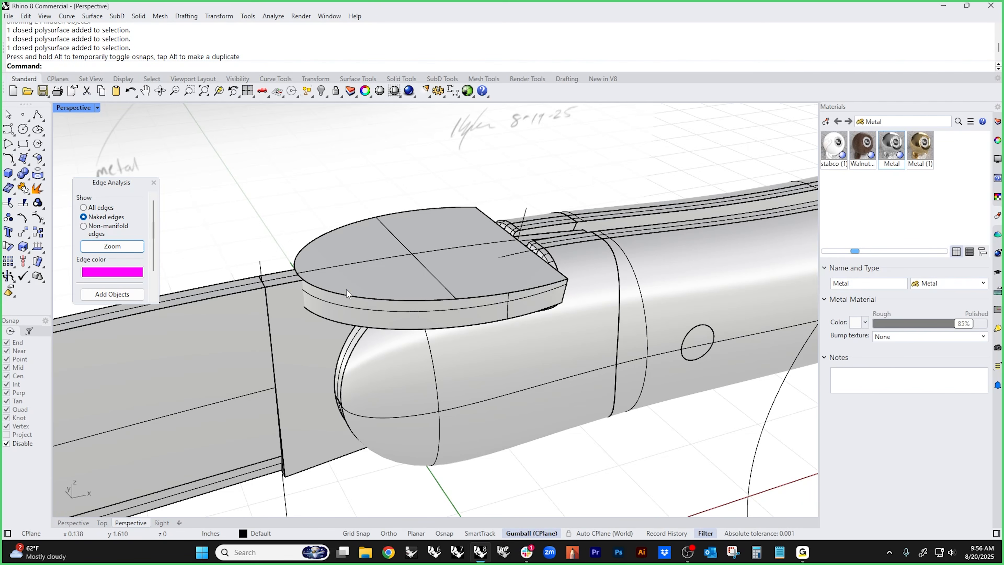
- Boolean union the elliptical disc with the blade and tang solid
{"action": "left_click", "coordinate": [347, 290]}
{"action": "left_click", "coordinate": [305, 337], "text": "shift"}
{"action": "left_click", "coordinate": [23, 174]}
{"action": "right_click_drag", "start_coordinate": [471, 270], "coordinate": [458, 366]}
{"action": "right_click_drag", "start_coordinate": [431, 281], "coordinate": [491, 340]}
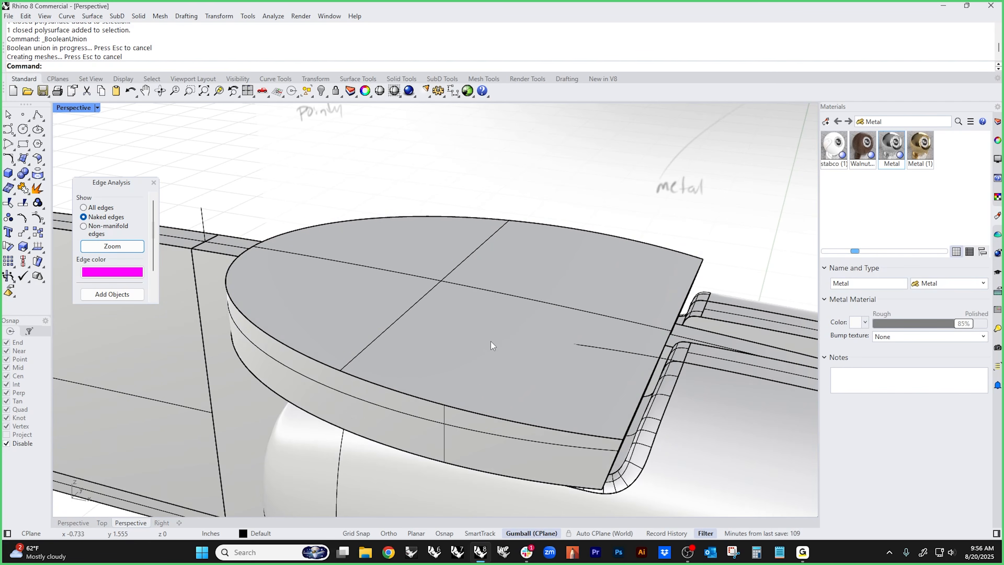
- Delete the flat top face of the disc and isolate the opened blade and tang body
{"action": "left_click", "coordinate": [479, 328], "text": "ctrl+shift"}
{"action": "key", "text": "Delete"}
{"action": "right_click_drag", "start_coordinate": [478, 328], "coordinate": [410, 363]}
{"action": "left_click", "coordinate": [361, 397]}
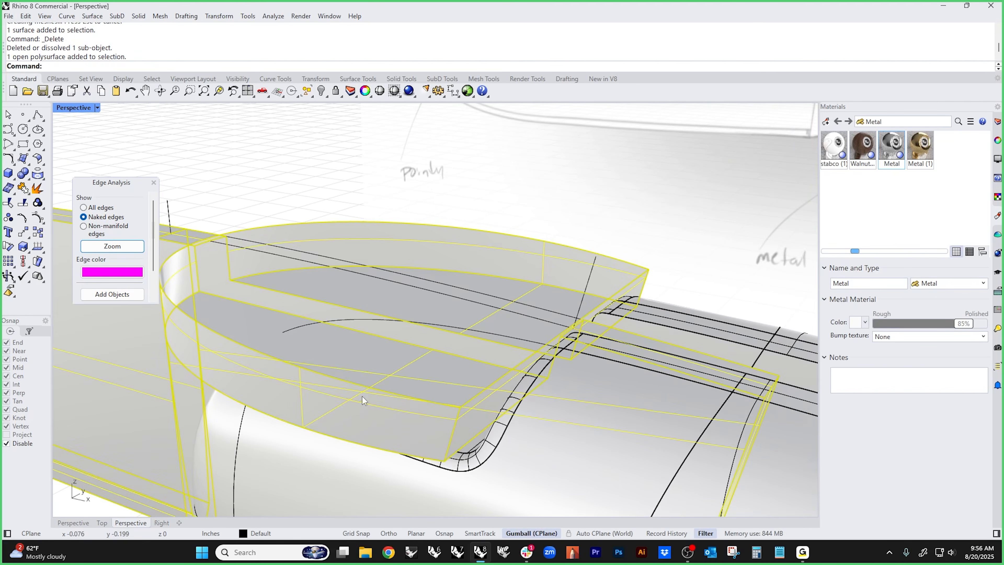
{"action": "type", "text": "ii"}
{"action": "key", "text": "Return"}
{"action": "left_click", "coordinate": [321, 199]}
{"action": "scroll", "coordinate": [321, 199], "scroll_direction": "down", "scroll_amount": 5}
{"action": "mouse_move", "coordinate": [407, 269]}
{"action": "right_mouse_down", "text": "shift"}
{"action": "mouse_move", "coordinate": [498, 318]}
{"action": "mouse_move", "coordinate": [509, 354]}
{"action": "right_mouse_up", "text": "shift"}
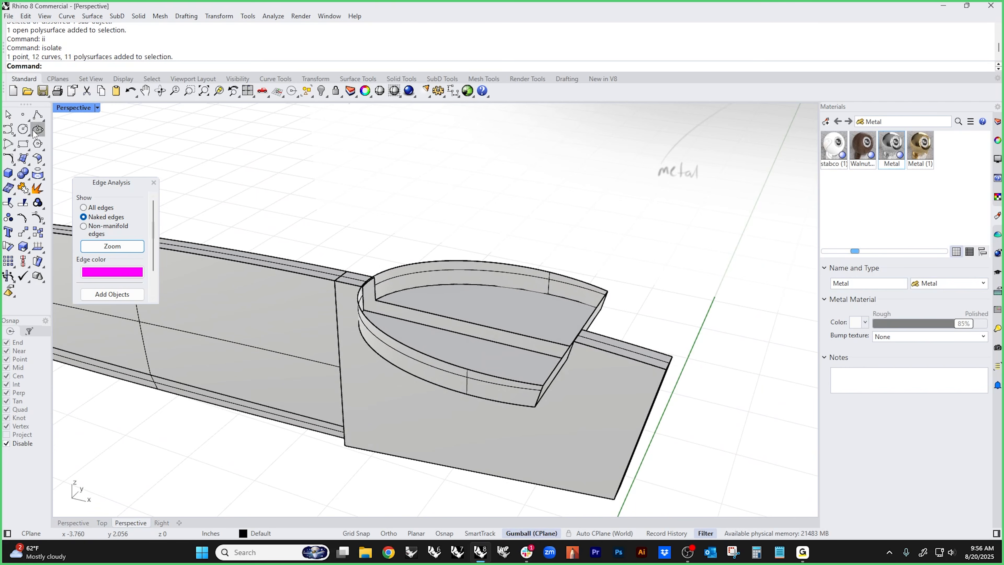
- Place a point halfway between the disc's two opposite curved rim edges using the between alias b
{"action": "left_click", "coordinate": [23, 115]}
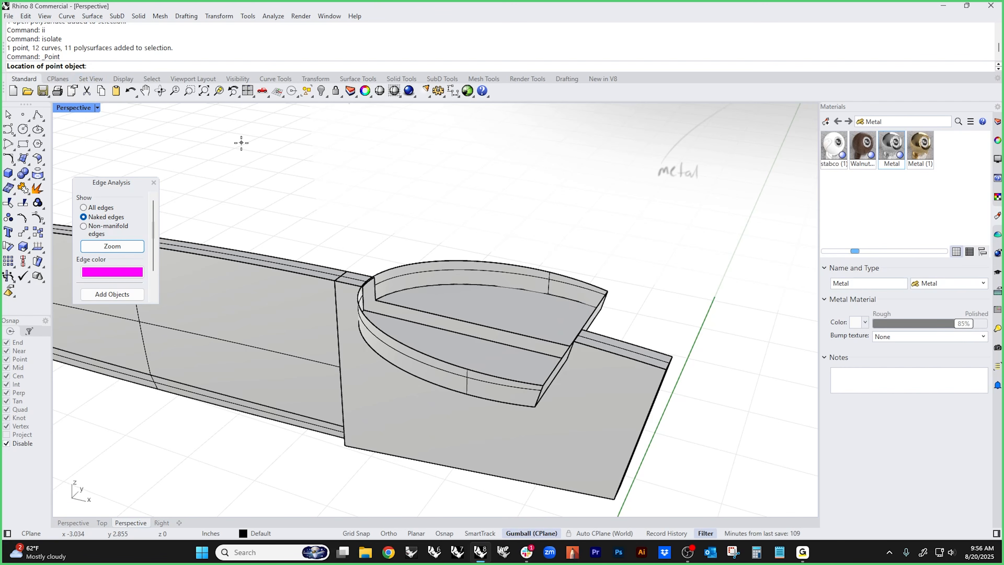
{"action": "type", "text": "b"}
{"action": "key", "text": "Return"}
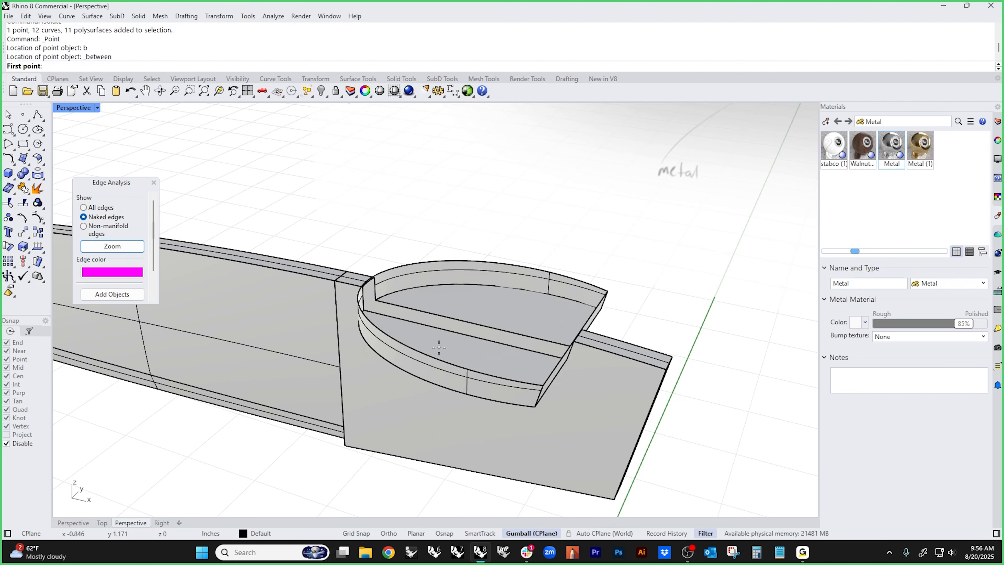
{"action": "key", "text": "alt"}
{"action": "left_click", "coordinate": [433, 356]}
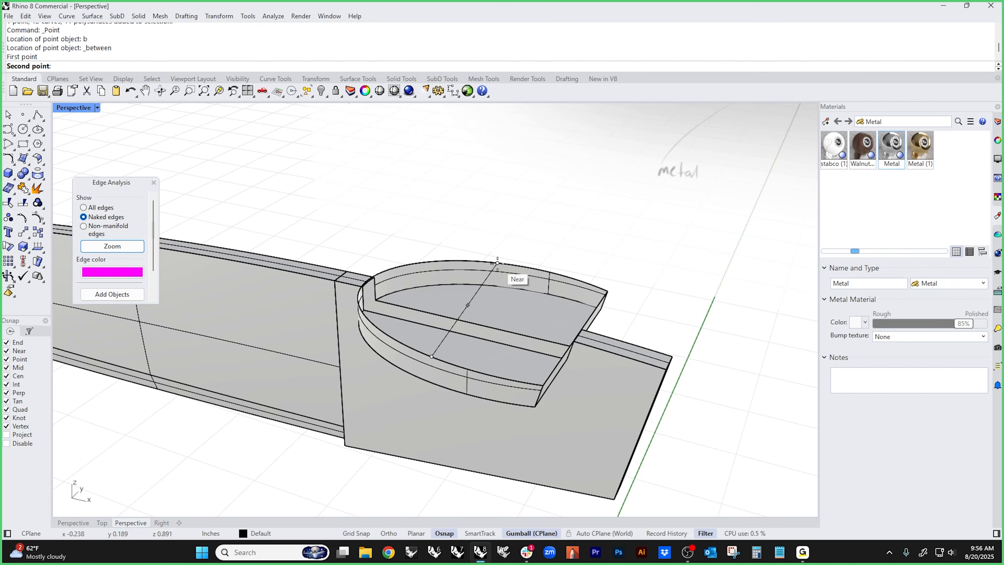
{"action": "left_click", "coordinate": [514, 265]}
{"action": "mouse_move", "coordinate": [489, 309]}
{"action": "right_mouse_down"}
{"action": "mouse_move", "coordinate": [686, 291]}
{"action": "mouse_move", "coordinate": [696, 274]}
{"action": "mouse_move", "coordinate": [585, 291]}
{"action": "mouse_move", "coordinate": [486, 276]}
{"action": "right_mouse_up"}
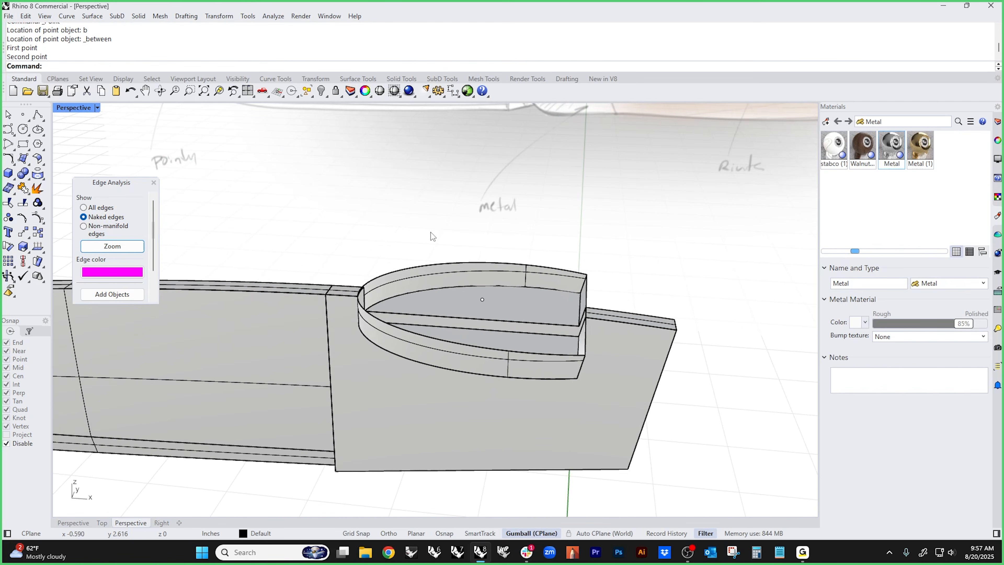
- Look up the alias assigned to the _between macro in the Rhino options, leaving the settings as they are
{"action": "left_click", "coordinate": [248, 16]}
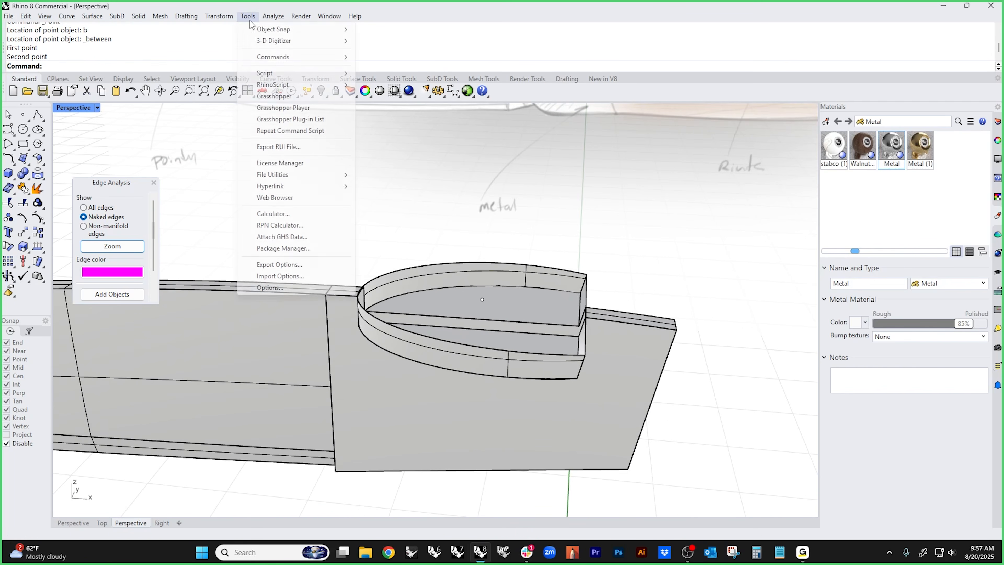
{"action": "left_click", "coordinate": [272, 287]}
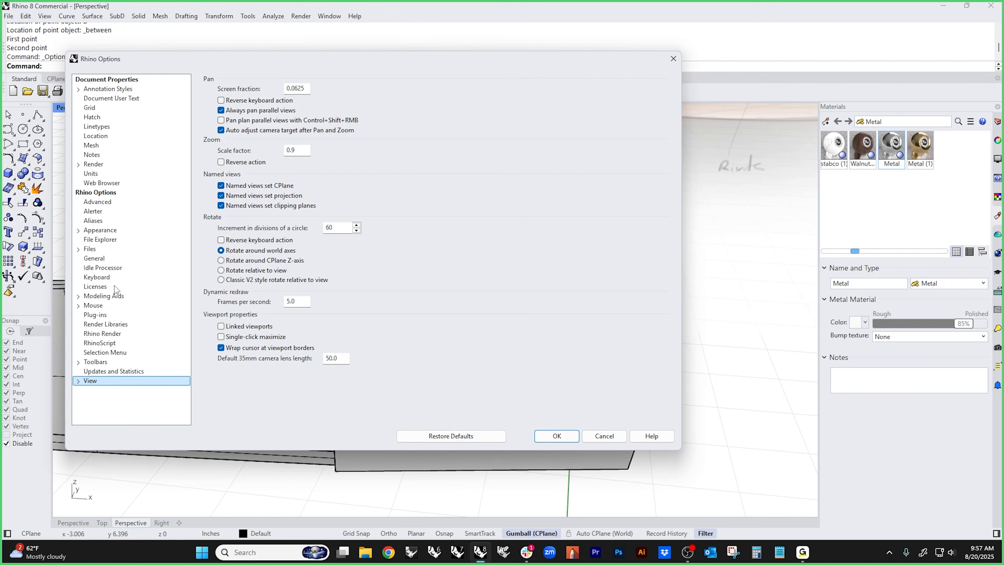
{"action": "left_click", "coordinate": [93, 221]}
{"action": "scroll", "coordinate": [220, 345], "scroll_direction": "down", "scroll_amount": 10}
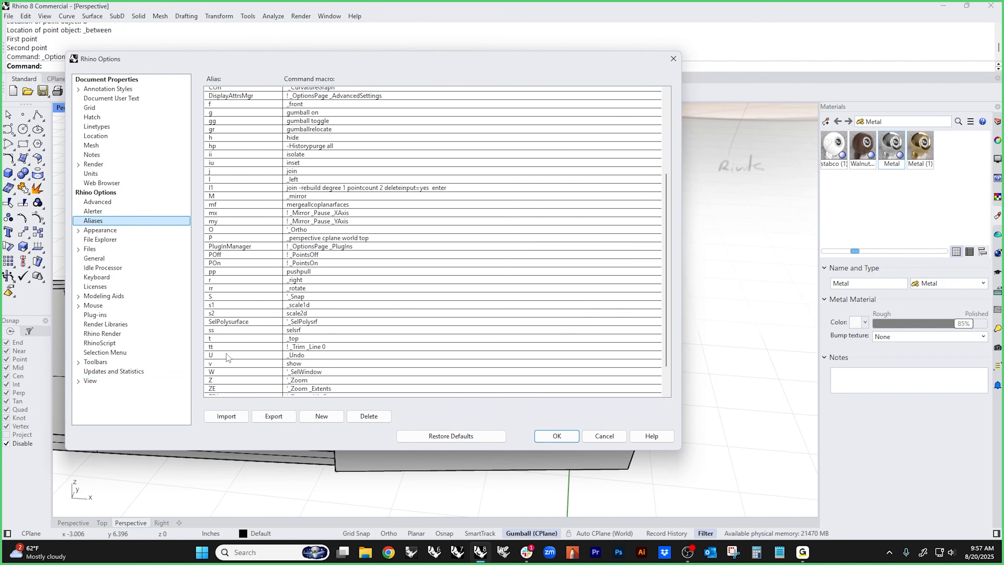
{"action": "scroll", "coordinate": [228, 344], "scroll_direction": "up", "scroll_amount": 7}
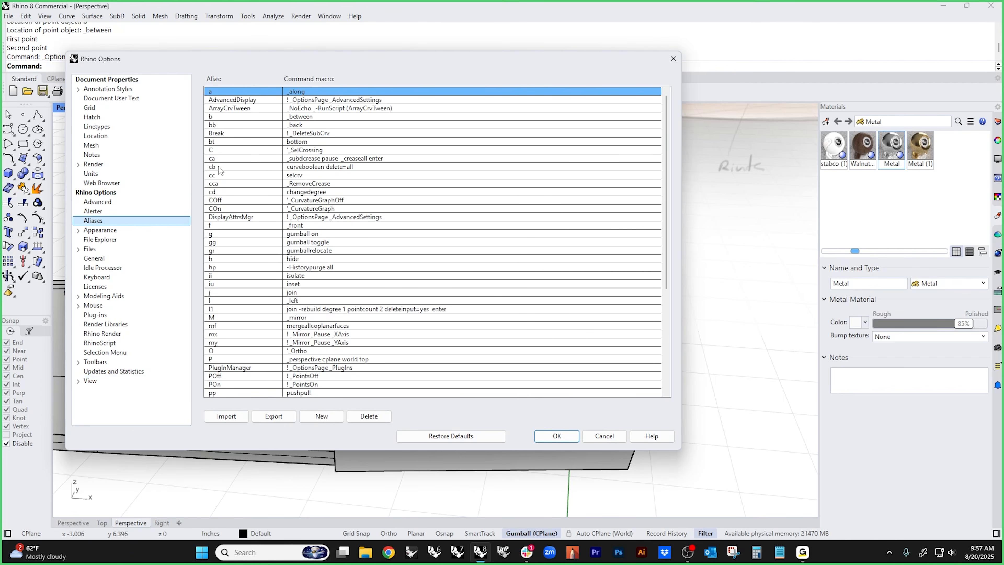
{"action": "double_click", "coordinate": [219, 117]}
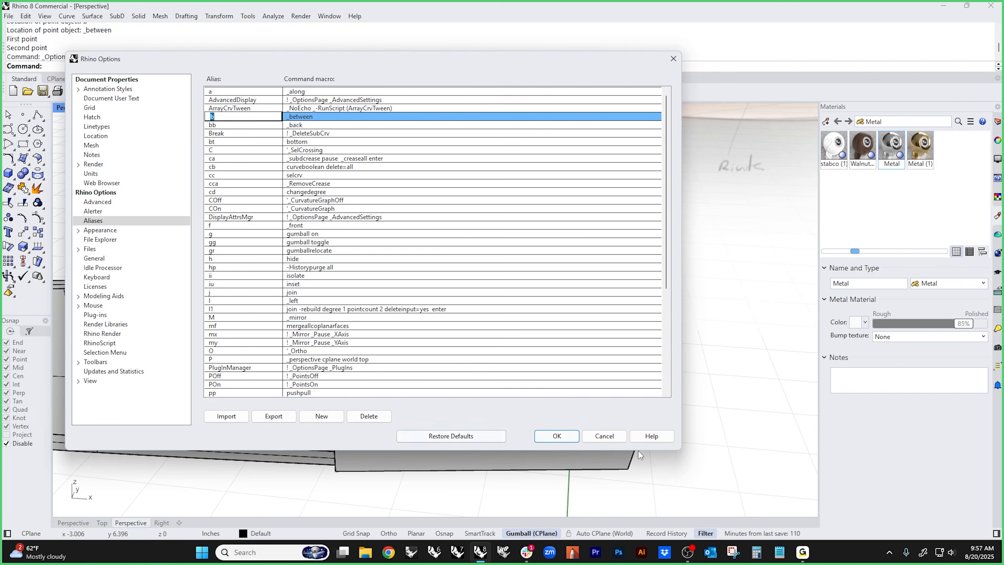
{"action": "left_click", "coordinate": [605, 435]}
- Replace the point with a new one halfway between the two upper corners at the disc's slanted end
{"action": "scroll", "coordinate": [544, 415], "scroll_direction": "down", "scroll_amount": 3}
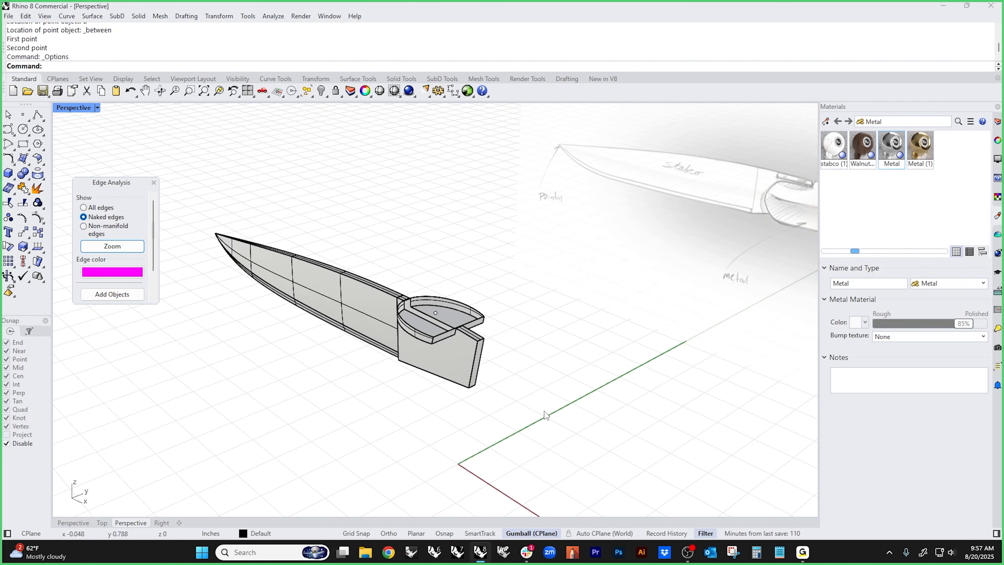
{"action": "scroll", "coordinate": [451, 339], "scroll_direction": "up", "scroll_amount": 3}
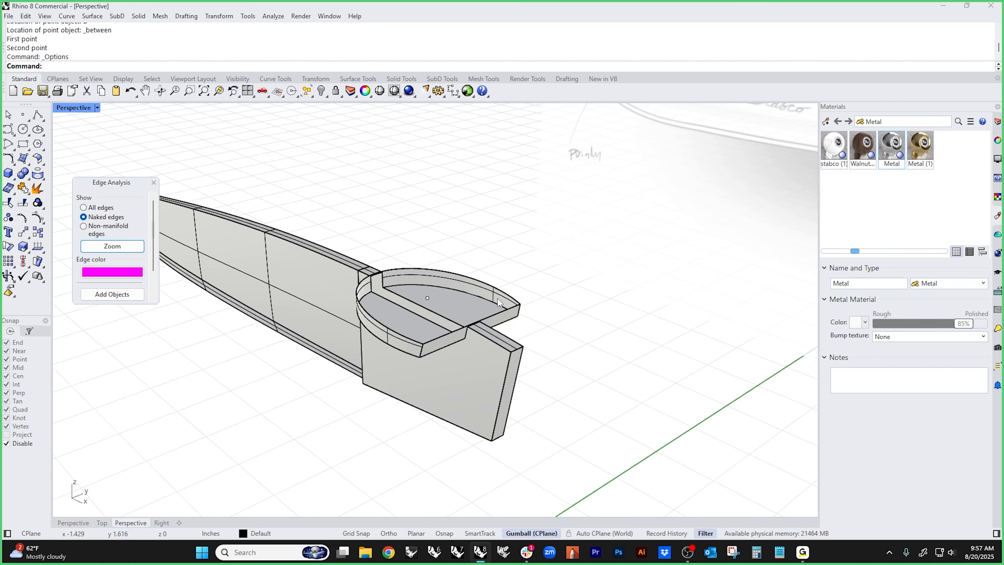
{"action": "scroll", "coordinate": [486, 306], "scroll_direction": "down", "scroll_amount": 1}
{"action": "scroll", "coordinate": [427, 305], "scroll_direction": "up", "scroll_amount": 3}
{"action": "left_click", "coordinate": [425, 278]}
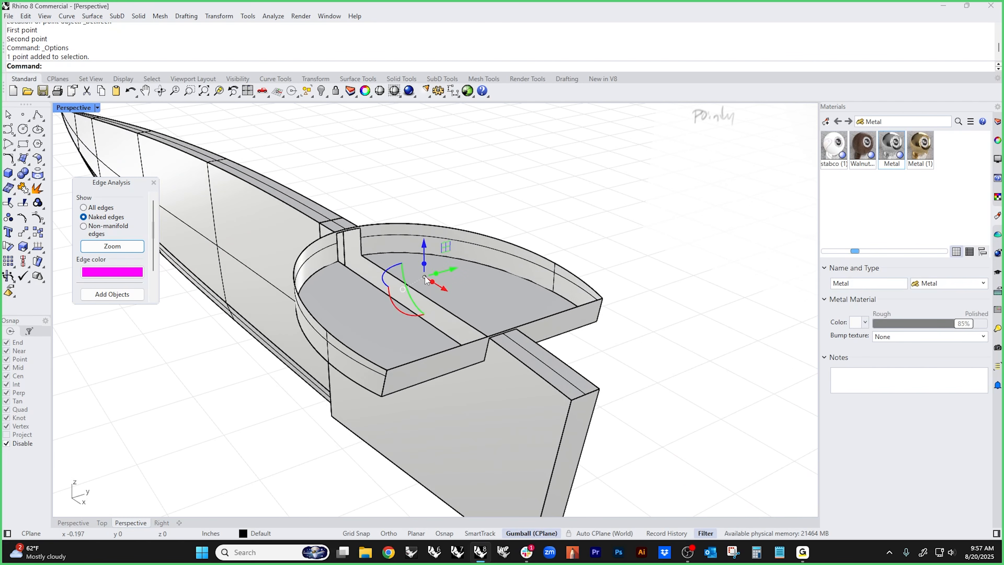
{"action": "key", "text": "Delete"}
{"action": "left_click", "coordinate": [23, 114]}
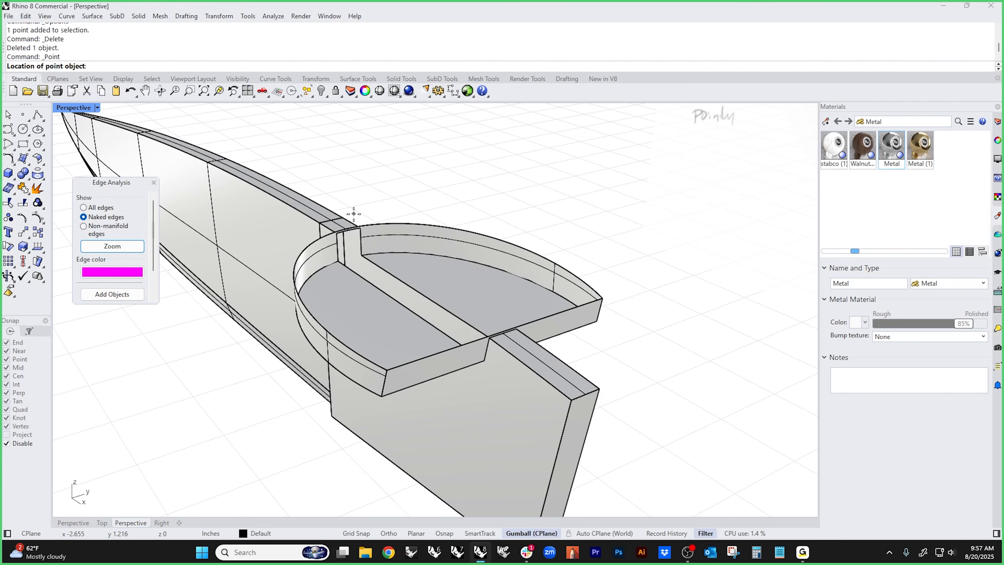
{"action": "type", "text": "b"}
{"action": "key", "text": "Return"}
{"action": "left_click", "coordinate": [389, 364]}
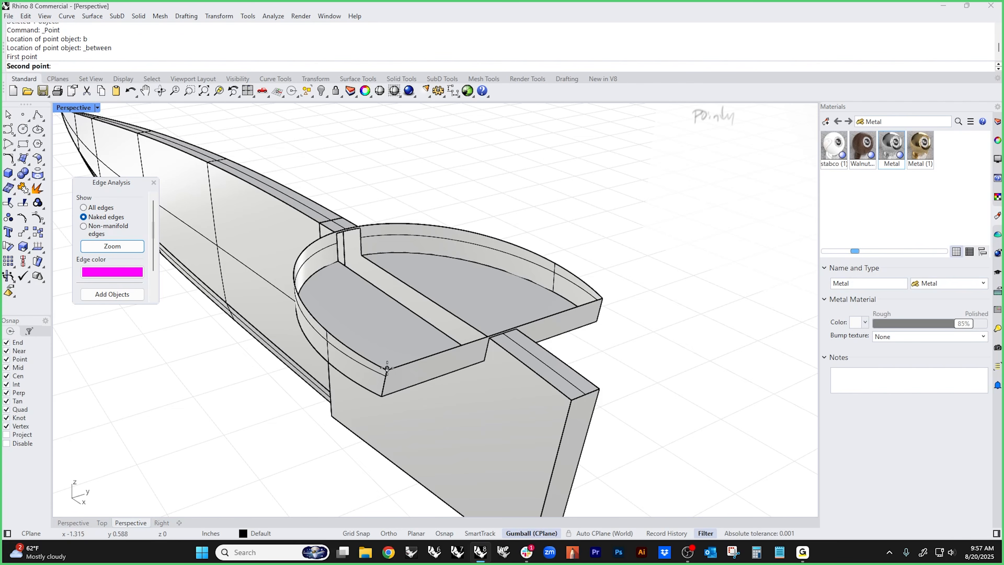
{"action": "left_click", "coordinate": [601, 298]}
- Move the new point along the blade to the middle of the disc opening and lower it slightly below the rim
{"action": "left_click", "coordinate": [503, 331]}
{"action": "right_click_drag", "start_coordinate": [526, 346], "coordinate": [585, 373]}
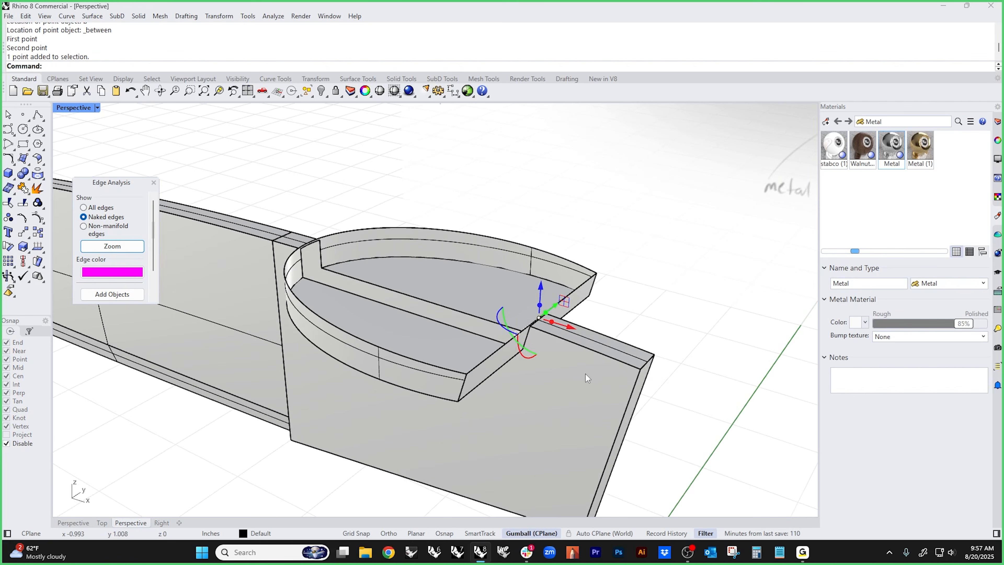
{"action": "left_click_drag", "start_coordinate": [573, 329], "coordinate": [444, 295]}
{"action": "right_click_drag", "start_coordinate": [416, 342], "coordinate": [475, 311]}
{"action": "left_click_drag", "start_coordinate": [469, 281], "coordinate": [448, 282]}
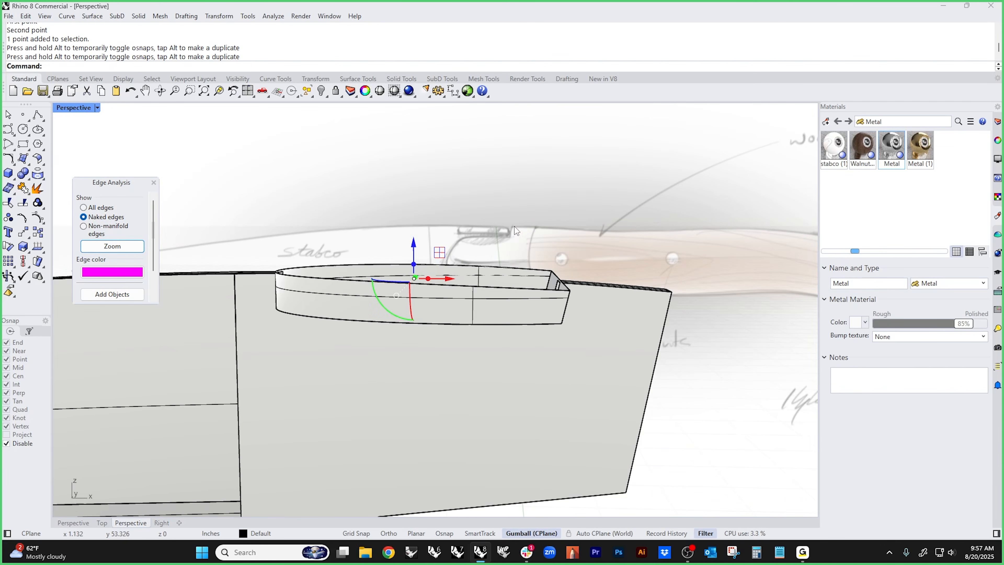
{"action": "right_click_drag", "start_coordinate": [515, 226], "coordinate": [409, 253]}
{"action": "left_click_drag", "start_coordinate": [412, 244], "coordinate": [412, 249]}
{"action": "right_click_drag", "start_coordinate": [420, 181], "coordinate": [394, 212]}
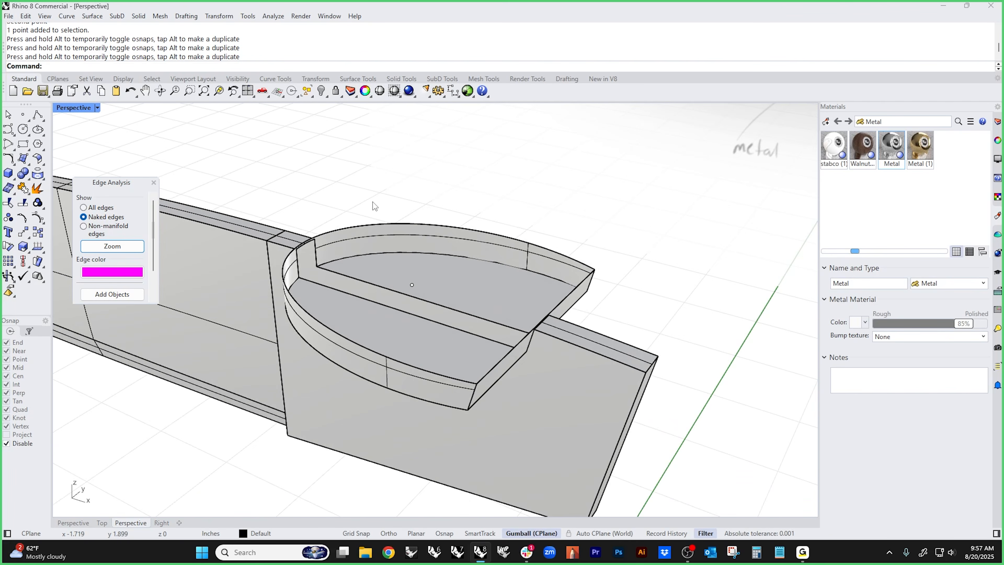
{"action": "key", "text": "Return"}
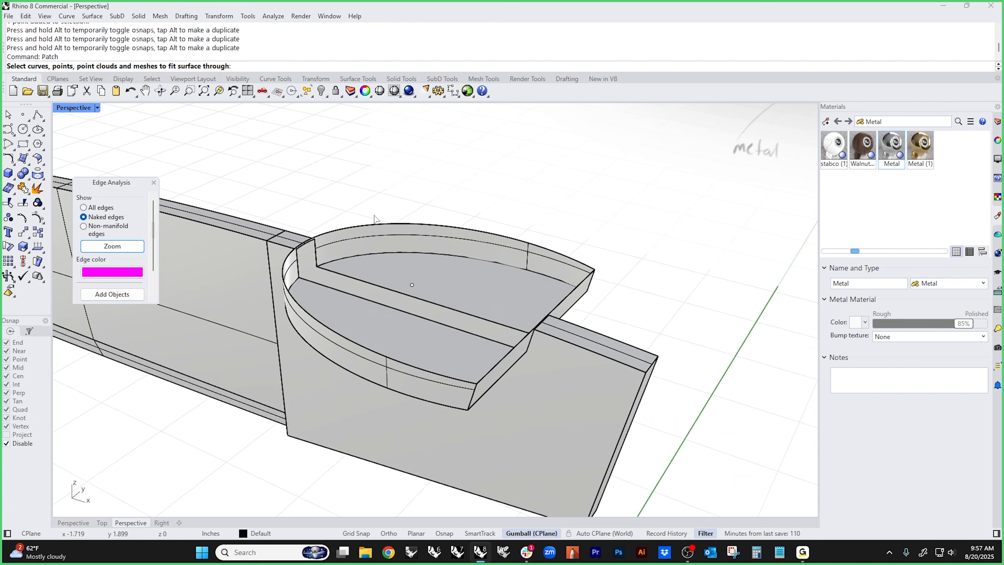
{"action": "left_click", "coordinate": [325, 325]}
{"action": "left_click", "coordinate": [481, 378]}
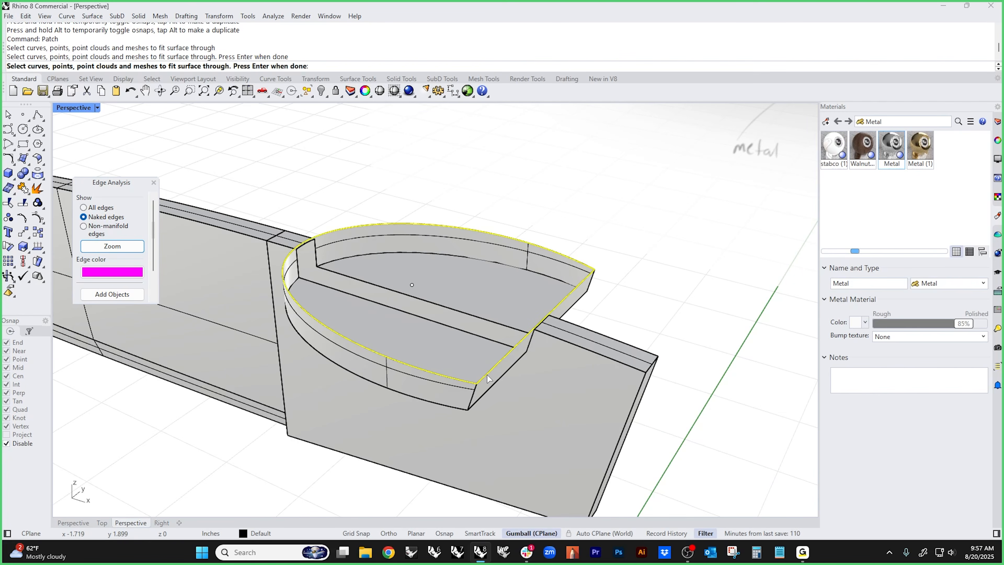
{"action": "left_click", "coordinate": [412, 286]}
{"action": "key", "text": "Return"}
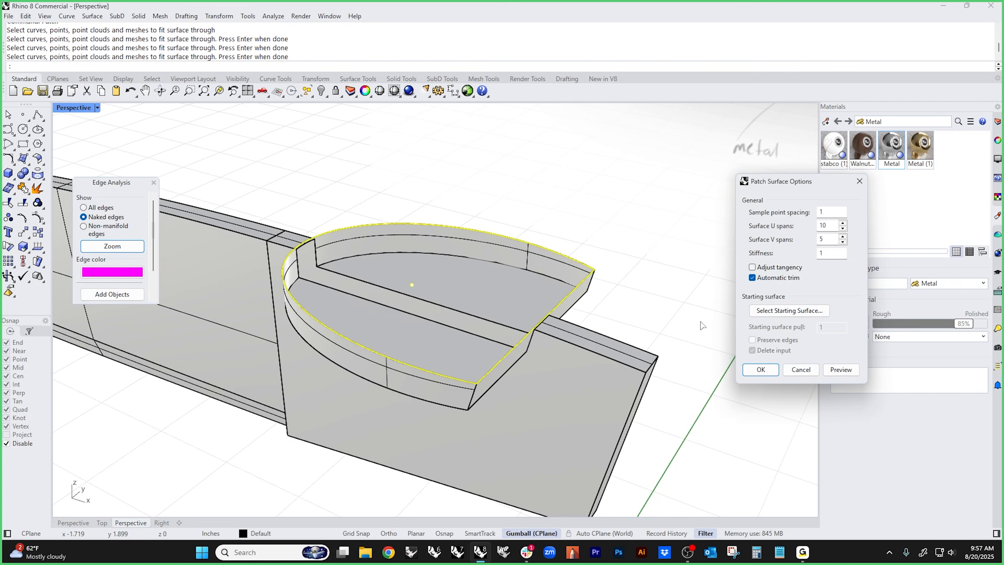
{"action": "left_click", "coordinate": [841, 369]}
{"action": "right_click_drag", "start_coordinate": [523, 351], "coordinate": [560, 343]}
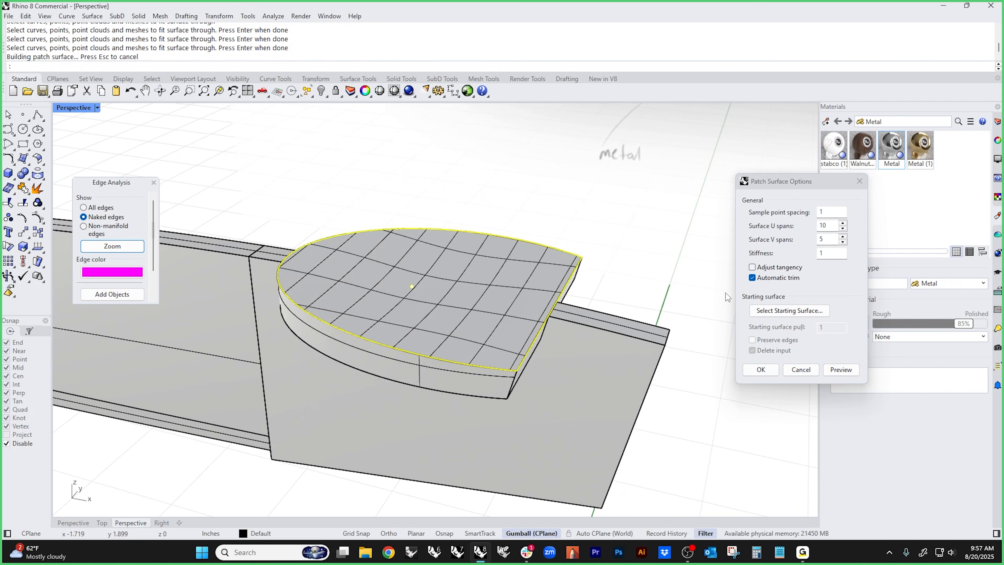
{"action": "right_click_drag", "start_coordinate": [727, 297], "coordinate": [449, 345]}
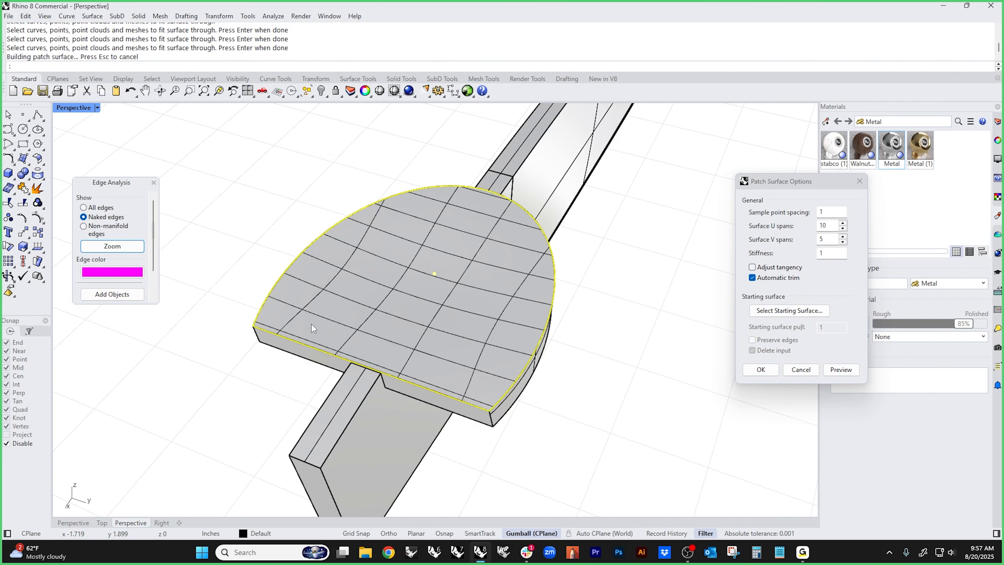
{"action": "mouse_move", "coordinate": [394, 340]}
{"action": "right_mouse_down"}
{"action": "mouse_move", "coordinate": [507, 345]}
{"action": "mouse_move", "coordinate": [513, 335]}
{"action": "mouse_move", "coordinate": [427, 330]}
{"action": "mouse_move", "coordinate": [467, 315]}
{"action": "mouse_move", "coordinate": [624, 317]}
{"action": "mouse_move", "coordinate": [585, 299]}
{"action": "mouse_move", "coordinate": [523, 294]}
{"action": "right_mouse_up"}
{"action": "left_click", "coordinate": [796, 370]}
{"action": "scroll", "coordinate": [672, 342], "scroll_direction": "down", "scroll_amount": 5}
{"action": "right_click_drag", "start_coordinate": [648, 348], "coordinate": [499, 383]}
- Turn on Always Record History in the history settings
{"action": "right_click", "coordinate": [674, 537]}
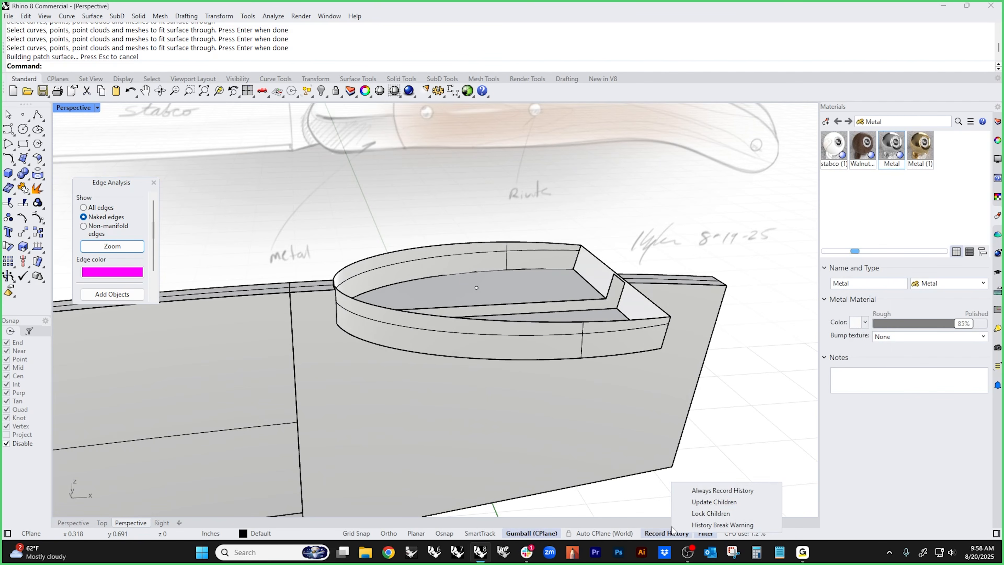
{"action": "left_click", "coordinate": [720, 491]}
{"action": "right_click", "coordinate": [670, 537]}
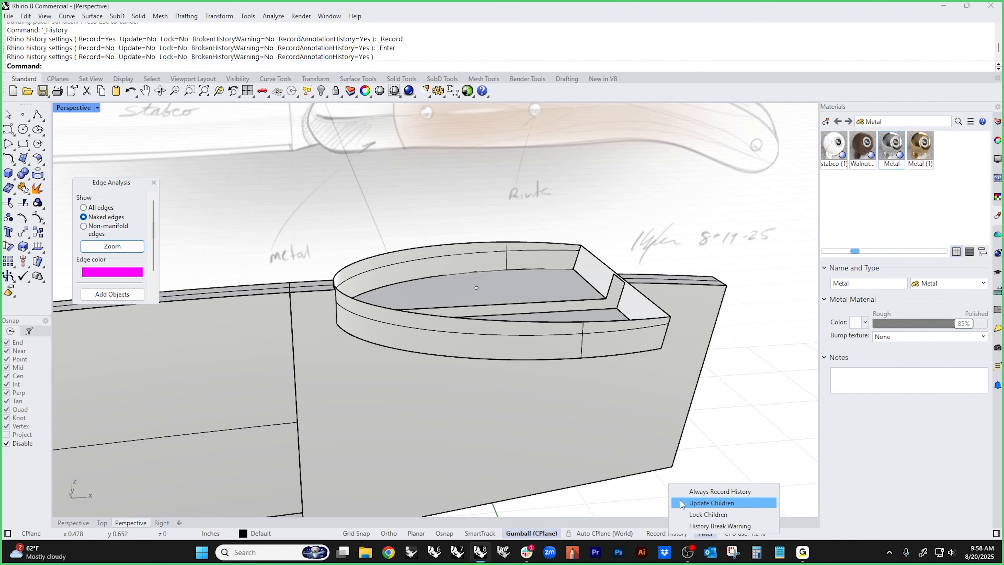
{"action": "left_click", "coordinate": [680, 491]}
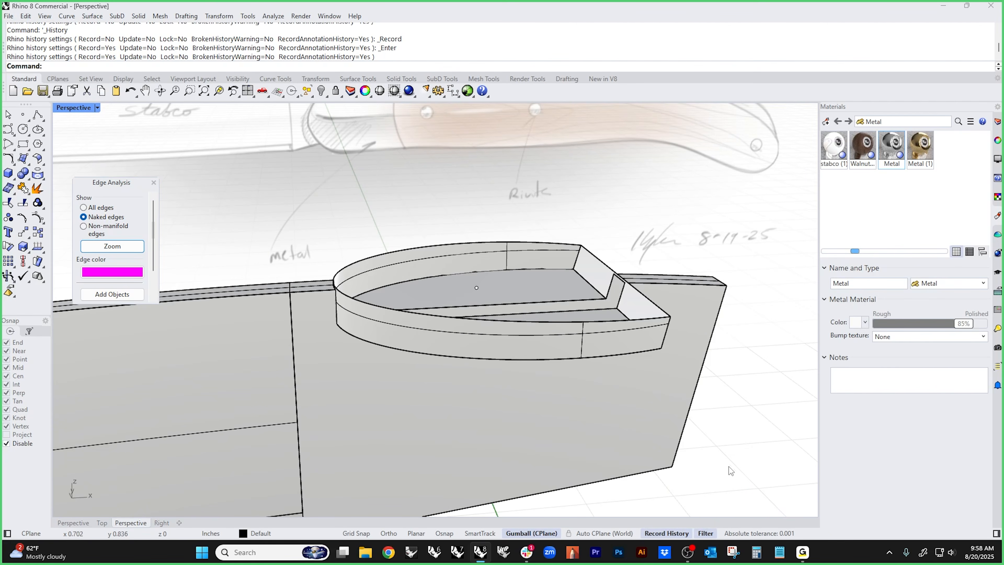
- Patch a surface through the disc's closed rim edge and the point in its opening, with 10 U and 5 V spans
{"action": "middle_click", "coordinate": [390, 209]}
{"action": "left_click", "coordinate": [382, 228]}
{"action": "middle_click", "coordinate": [381, 227]}
{"action": "left_click", "coordinate": [382, 245]}
{"action": "left_click", "coordinate": [410, 250]}
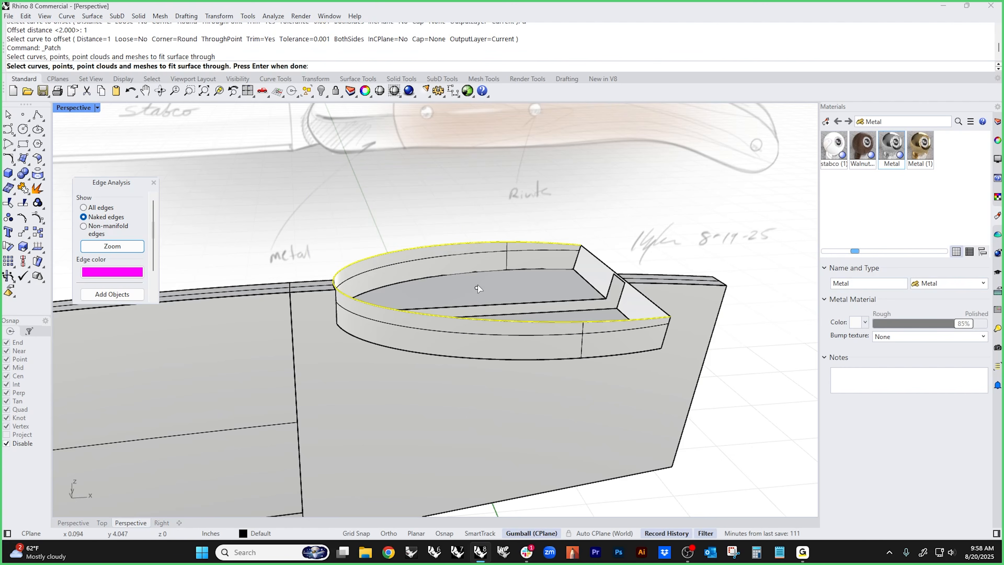
{"action": "left_click", "coordinate": [477, 288]}
{"action": "left_click", "coordinate": [612, 274]}
{"action": "key", "text": "Return"}
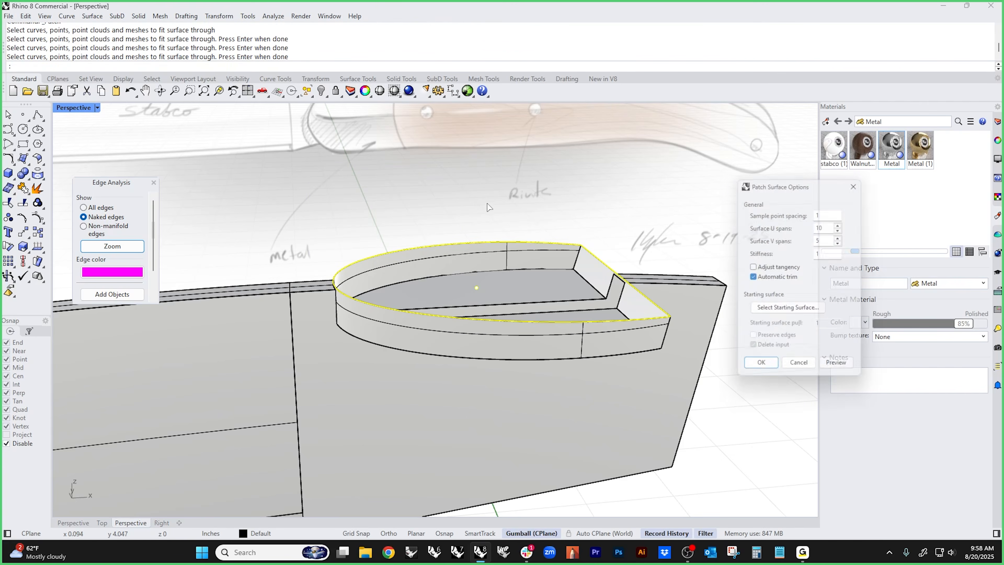
{"action": "left_click", "coordinate": [842, 369]}
{"action": "right_click_drag", "start_coordinate": [630, 363], "coordinate": [528, 371]}
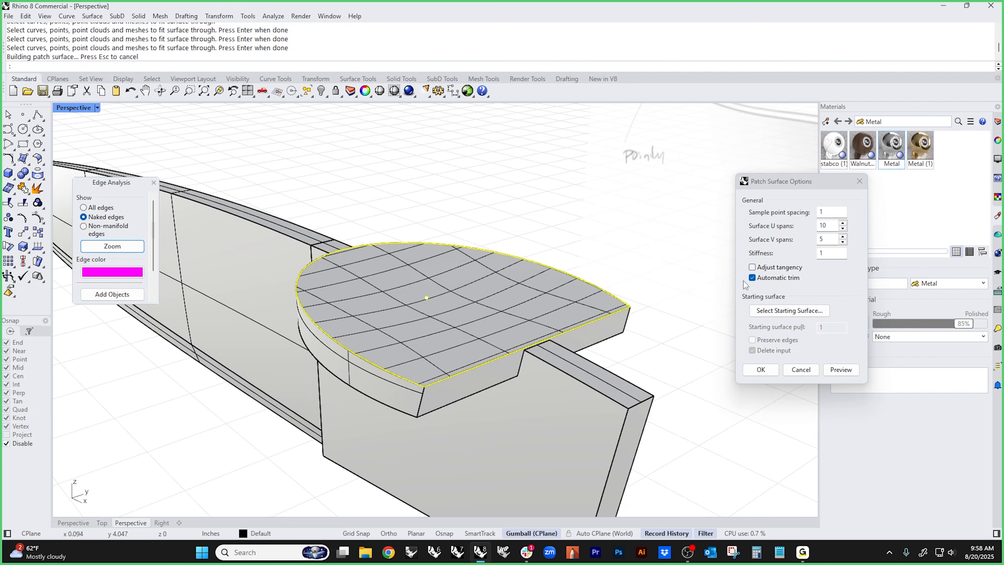
{"action": "left_click", "coordinate": [761, 368]}
- Try raising the point to reshape the patch, undo that move, and delete the patch surface
{"action": "right_click_drag", "start_coordinate": [604, 351], "coordinate": [434, 294]}
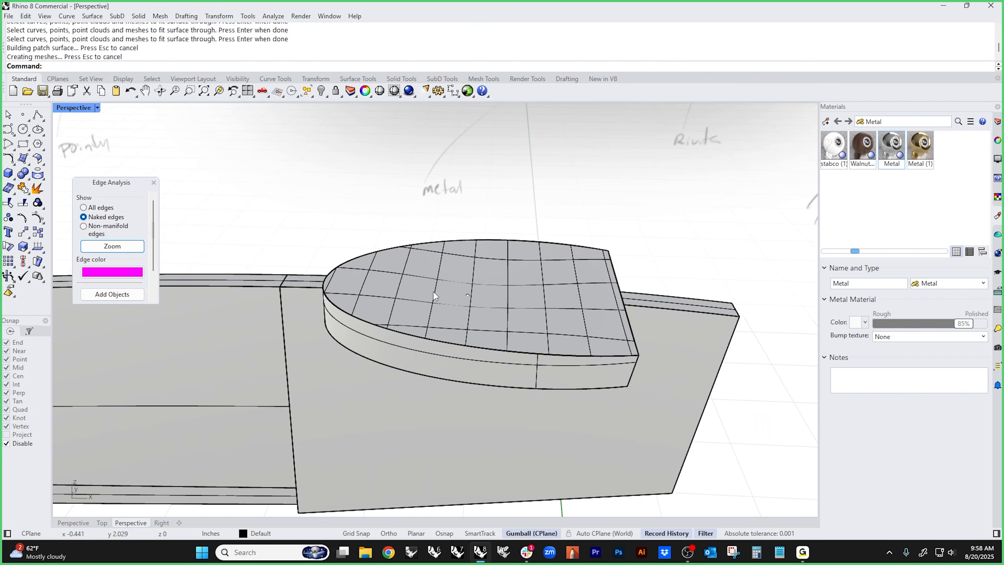
{"action": "left_click", "coordinate": [467, 296]}
{"action": "left_click", "coordinate": [499, 323]}
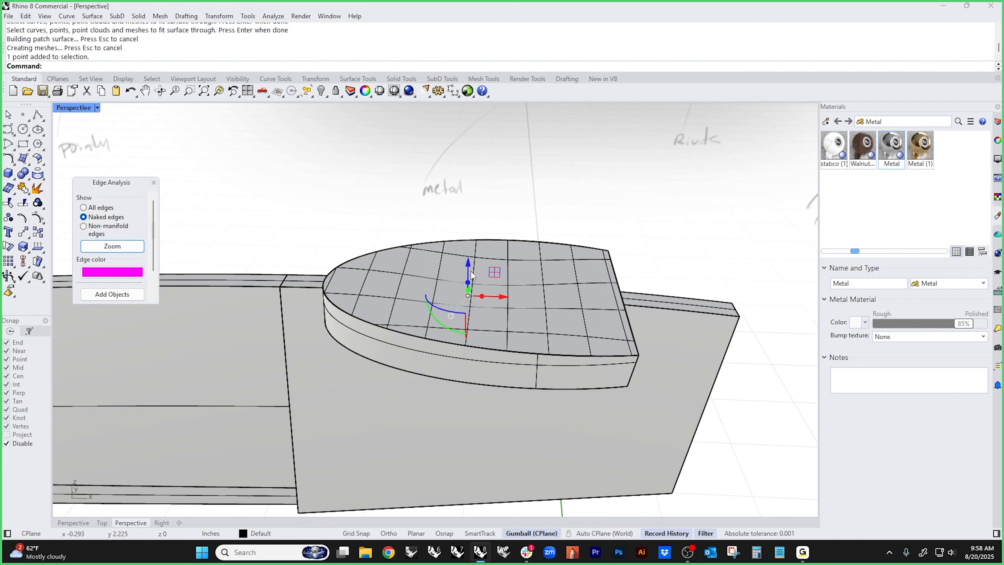
{"action": "left_click_drag", "start_coordinate": [471, 272], "coordinate": [469, 252]}
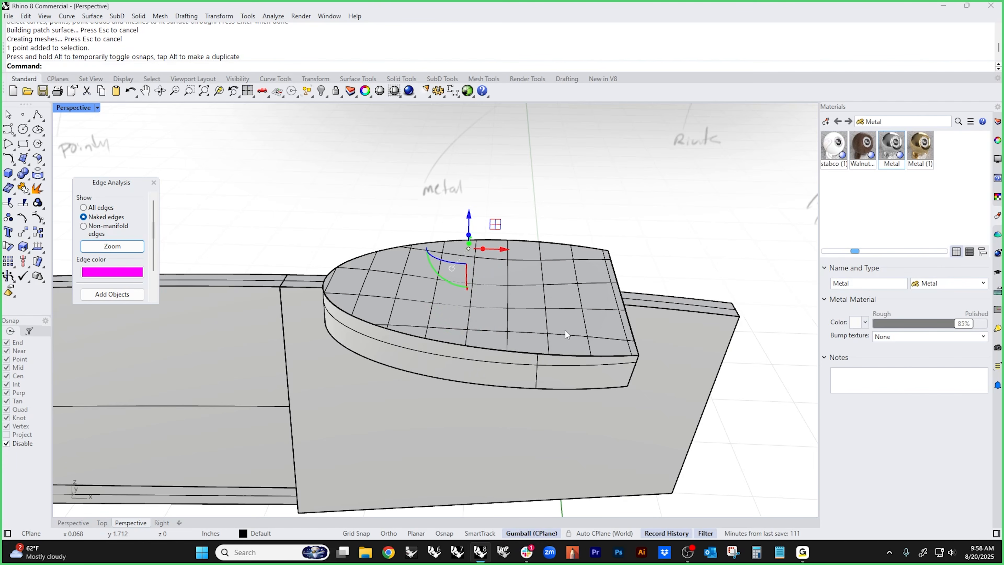
{"action": "right_click_drag", "start_coordinate": [522, 337], "coordinate": [543, 325]}
{"action": "key", "text": "ctrl+z"}
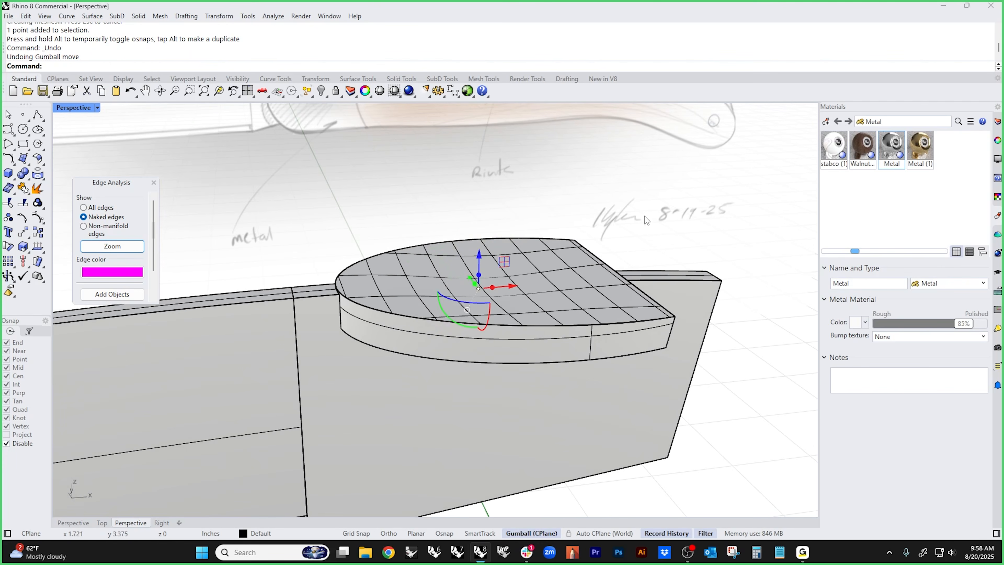
{"action": "left_click", "coordinate": [496, 304]}
{"action": "key", "text": "Delete"}
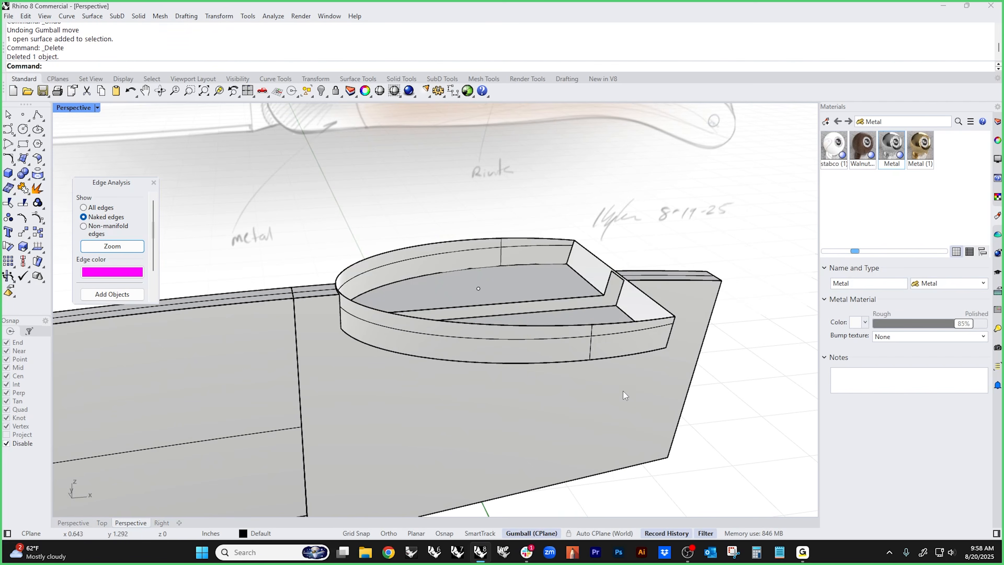
- Enable Update Children for history and patch a surface through the disc's rim edge and the inner point
{"action": "right_click", "coordinate": [664, 536]}
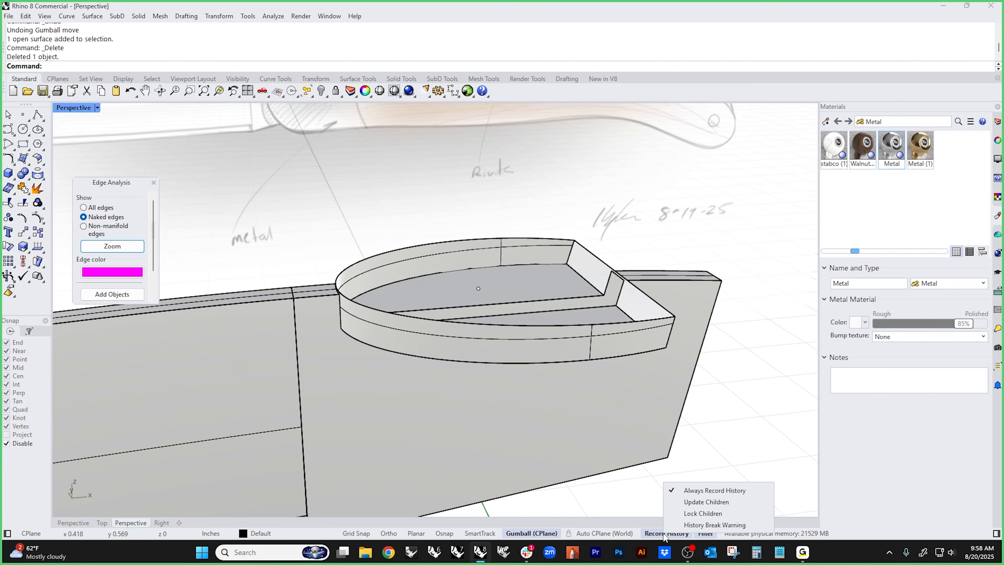
{"action": "left_click", "coordinate": [671, 503]}
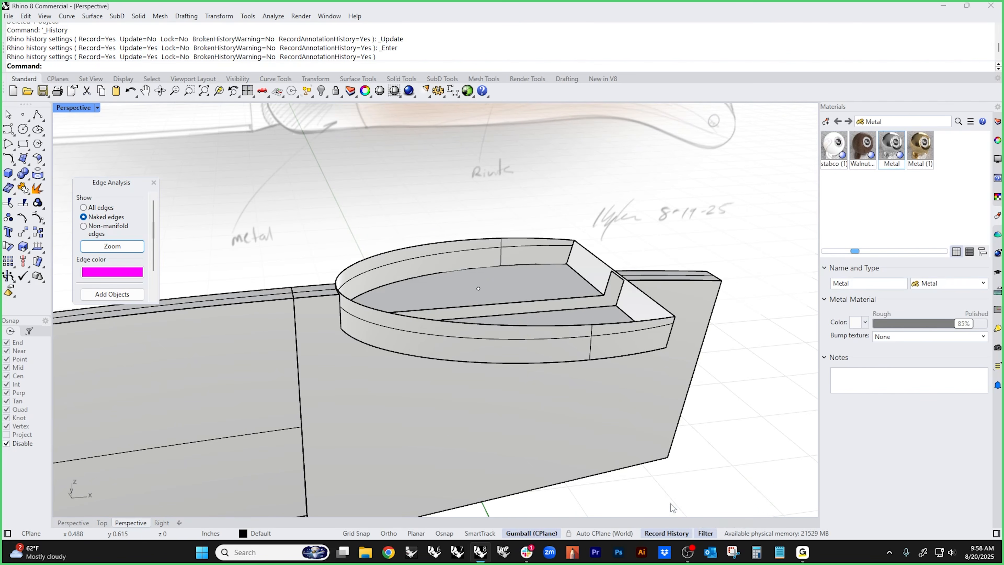
{"action": "middle_click", "coordinate": [492, 280]}
{"action": "left_click", "coordinate": [475, 277]}
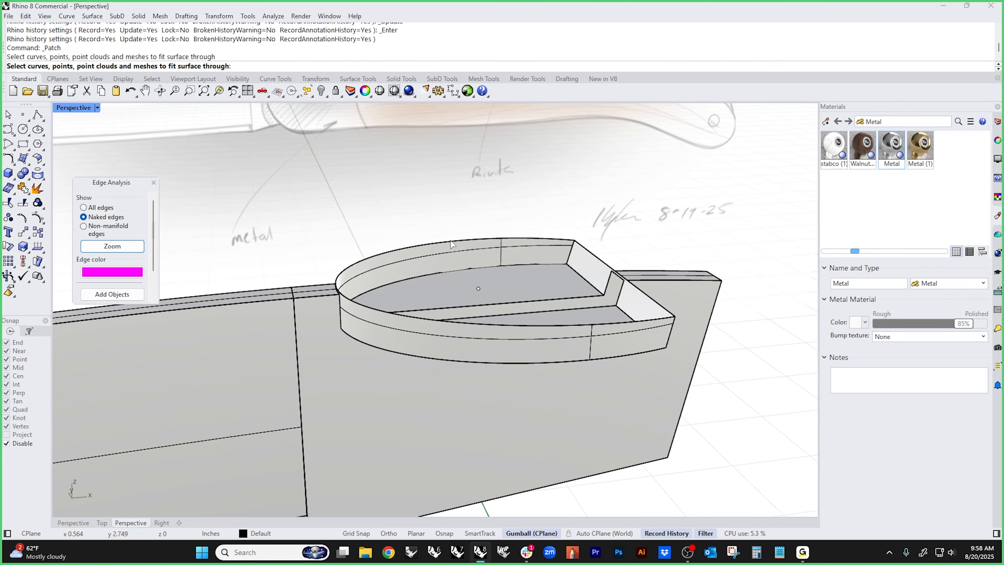
{"action": "left_click", "coordinate": [450, 240]}
{"action": "left_click", "coordinate": [479, 289]}
{"action": "key", "text": "Return"}
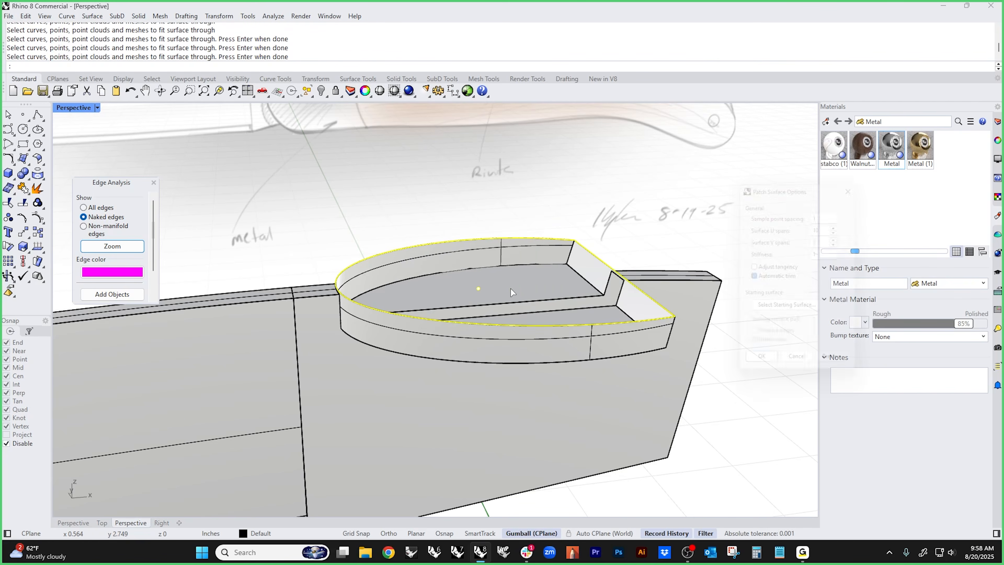
{"action": "left_click", "coordinate": [763, 371]}
- Select the point within the disc and lower it to dish the patched top through history
{"action": "left_click_drag", "start_coordinate": [431, 197], "coordinate": [522, 311]}
{"action": "mouse_move", "coordinate": [482, 256]}
{"action": "left_mouse_down"}
{"action": "mouse_move", "coordinate": [482, 183]}
{"action": "mouse_move", "coordinate": [484, 259]}
{"action": "left_mouse_up"}
{"action": "right_click_drag", "start_coordinate": [484, 282], "coordinate": [443, 277]}
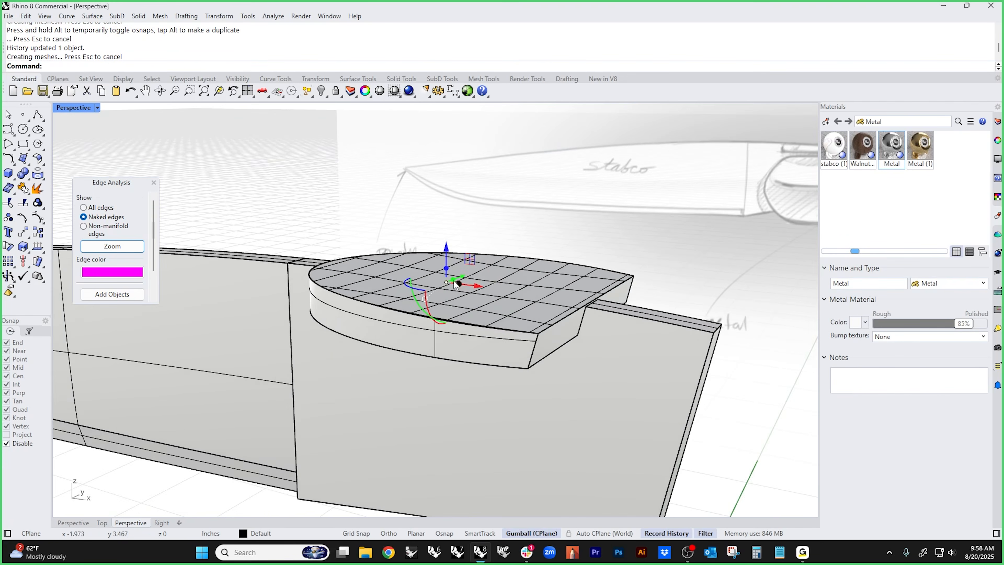
{"action": "scroll", "coordinate": [444, 277], "scroll_direction": "up", "scroll_amount": 5}
{"action": "left_click_drag", "start_coordinate": [453, 259], "coordinate": [454, 283]}
{"action": "mouse_move", "coordinate": [435, 296]}
{"action": "right_mouse_down"}
{"action": "mouse_move", "coordinate": [486, 283]}
{"action": "mouse_move", "coordinate": [510, 313]}
{"action": "right_mouse_up"}
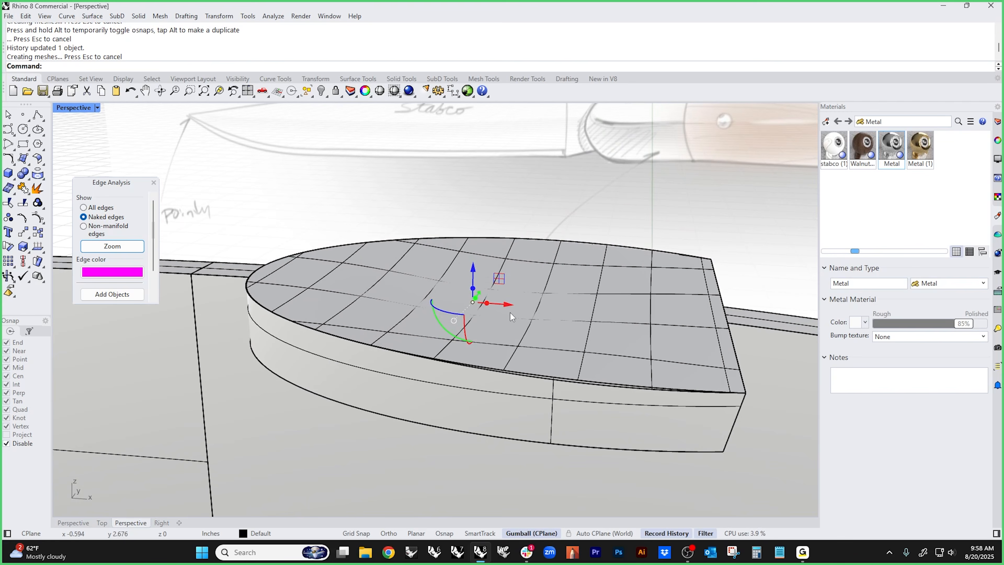
{"action": "right_click_drag", "start_coordinate": [437, 318], "coordinate": [466, 303]}
- Try the dish's control point at other spots along the disc, including near its slanted end
{"action": "left_click_drag", "start_coordinate": [424, 292], "coordinate": [487, 237]}
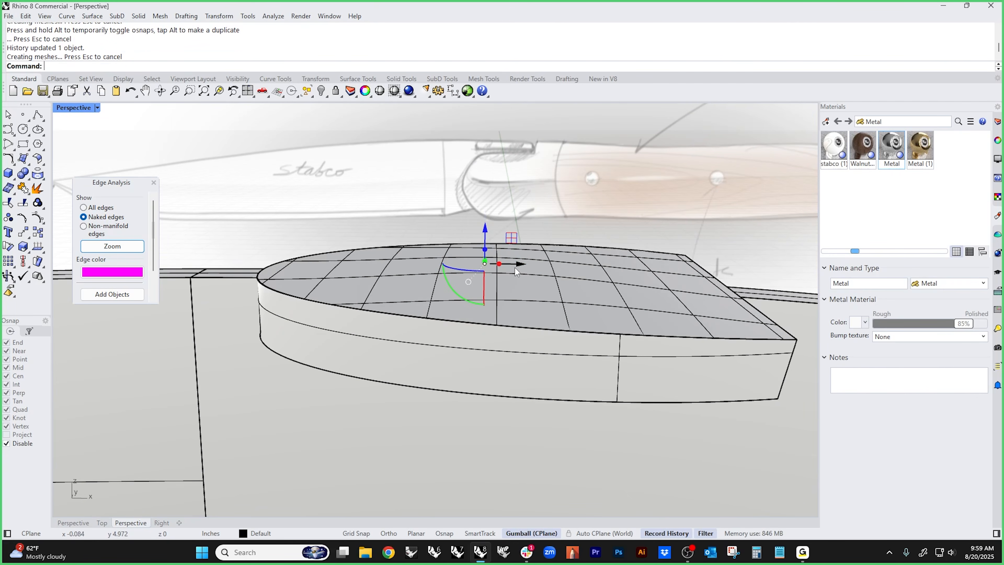
{"action": "left_click_drag", "start_coordinate": [468, 281], "coordinate": [370, 232]}
{"action": "mouse_move", "coordinate": [466, 269]}
{"action": "right_mouse_down"}
{"action": "mouse_move", "coordinate": [343, 264]}
{"action": "mouse_move", "coordinate": [391, 283]}
{"action": "mouse_move", "coordinate": [457, 275]}
{"action": "right_mouse_up"}
{"action": "left_click_drag", "start_coordinate": [388, 197], "coordinate": [654, 280]}
{"action": "right_click_drag", "start_coordinate": [598, 312], "coordinate": [624, 277]}
{"action": "left_click_drag", "start_coordinate": [627, 259], "coordinate": [628, 270]}
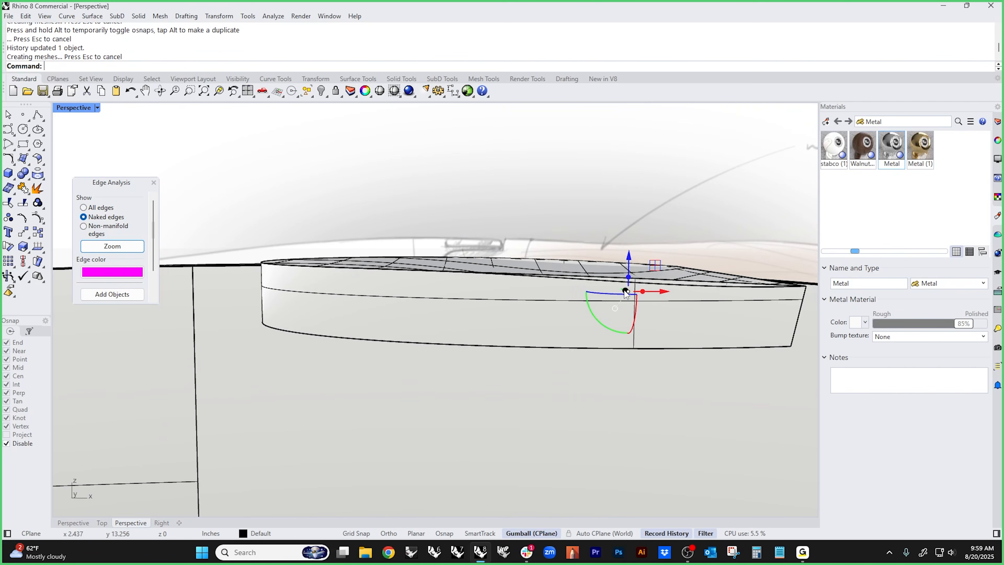
{"action": "right_click_drag", "start_coordinate": [625, 292], "coordinate": [647, 313]}
- Move the point back from the slanted end towards the rounded half of the disc and lower it to deepen the dish
{"action": "left_click_drag", "start_coordinate": [654, 313], "coordinate": [489, 304]}
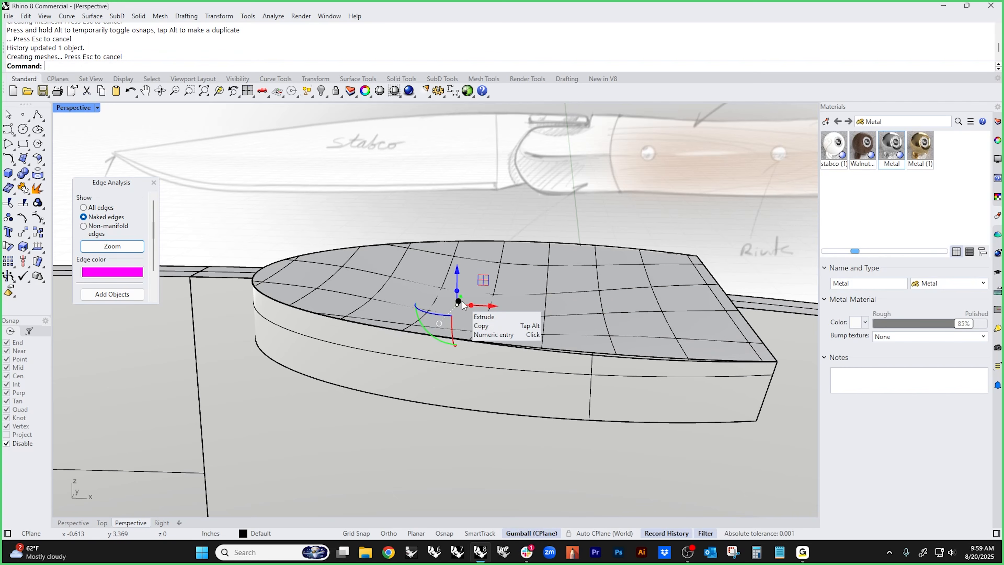
{"action": "mouse_move", "coordinate": [463, 305]}
{"action": "right_mouse_down"}
{"action": "mouse_move", "coordinate": [438, 275]}
{"action": "mouse_move", "coordinate": [310, 303]}
{"action": "mouse_move", "coordinate": [230, 305]}
{"action": "mouse_move", "coordinate": [476, 297]}
{"action": "right_mouse_up"}
{"action": "left_click_drag", "start_coordinate": [419, 232], "coordinate": [432, 270]}
{"action": "mouse_move", "coordinate": [432, 226]}
{"action": "right_mouse_down"}
{"action": "mouse_move", "coordinate": [482, 336]}
{"action": "mouse_move", "coordinate": [498, 269]}
{"action": "mouse_move", "coordinate": [453, 338]}
{"action": "right_mouse_up"}
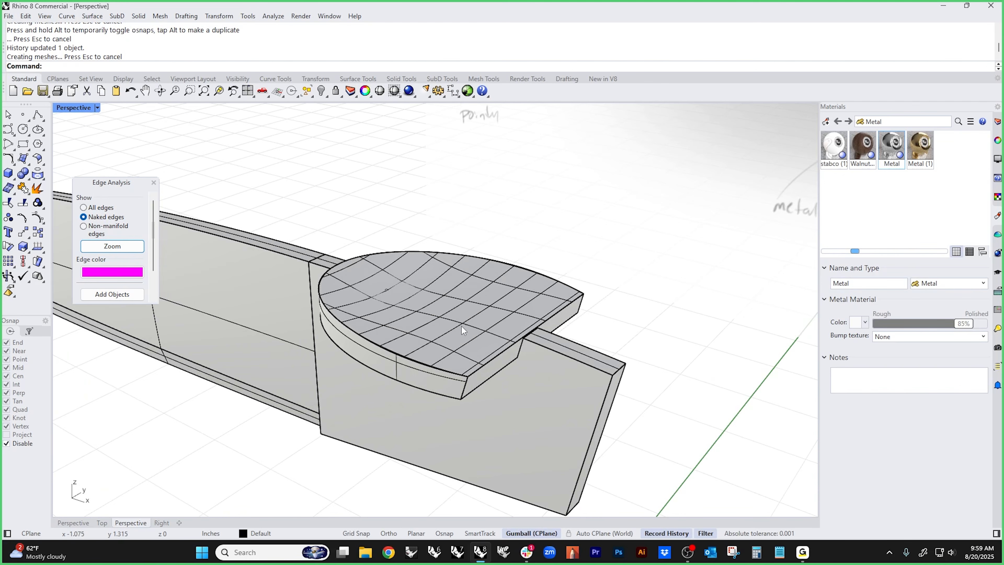
- Join the dished patch surface with the blade and disc polysurface
{"action": "left_click", "coordinate": [461, 327]}
{"action": "left_click", "coordinate": [497, 410], "text": "shift"}
{"action": "type", "text": "join"}
{"action": "key", "text": "Return"}
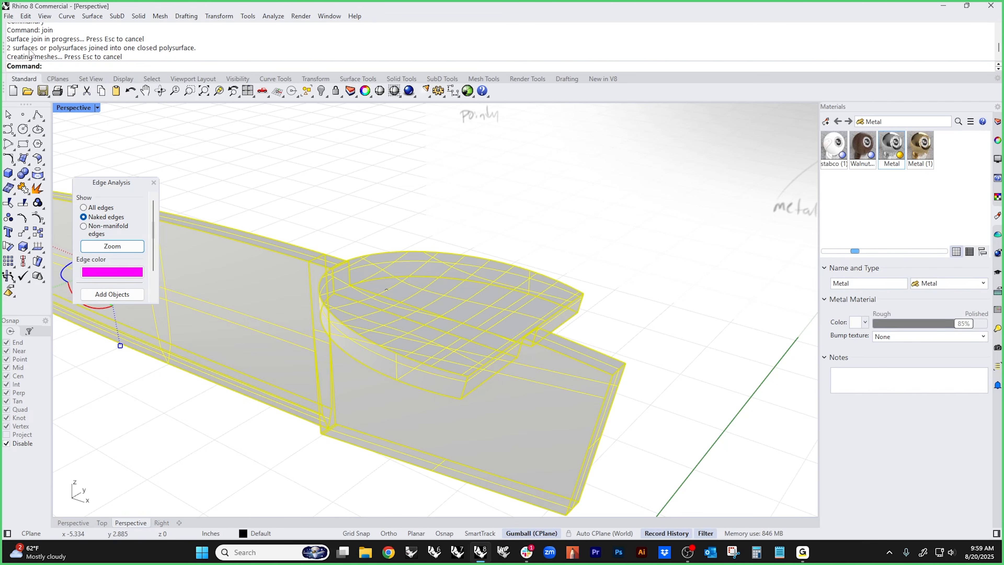
{"action": "left_click", "coordinate": [325, 173]}
- Check the joined blade polysurface for naked edges by adding it to the edge analysis
{"action": "right_click_drag", "start_coordinate": [324, 176], "coordinate": [279, 206]}
{"action": "left_click", "coordinate": [459, 333]}
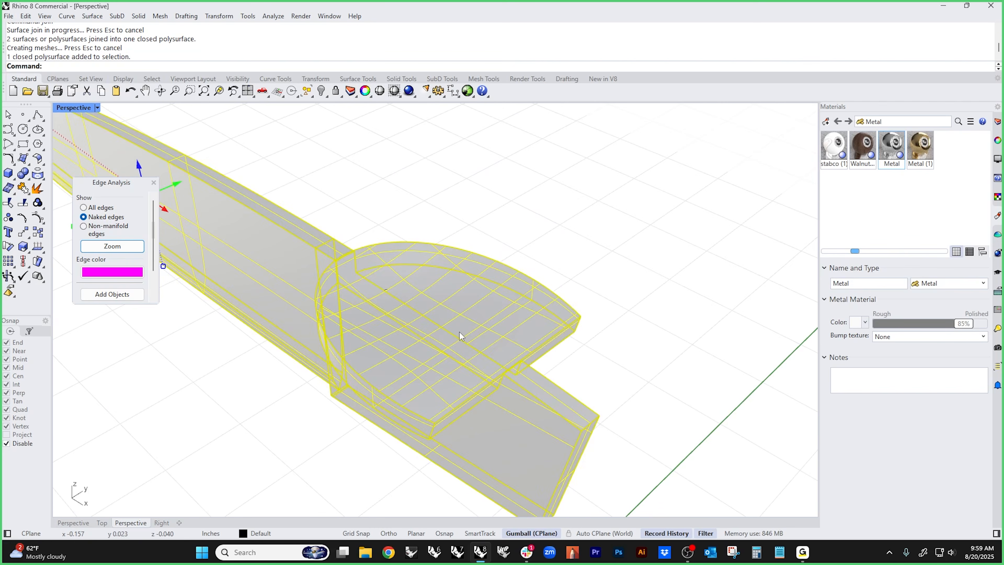
{"action": "middle_click", "coordinate": [546, 281]}
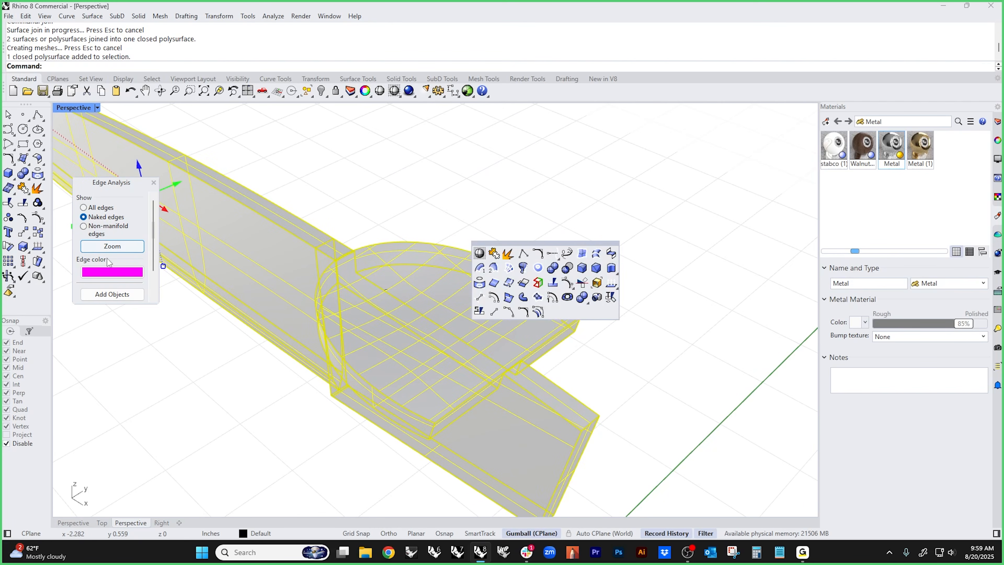
{"action": "left_click", "coordinate": [112, 294]}
{"action": "key", "text": "Escape"}
{"action": "right_click_drag", "start_coordinate": [360, 258], "coordinate": [118, 225]}
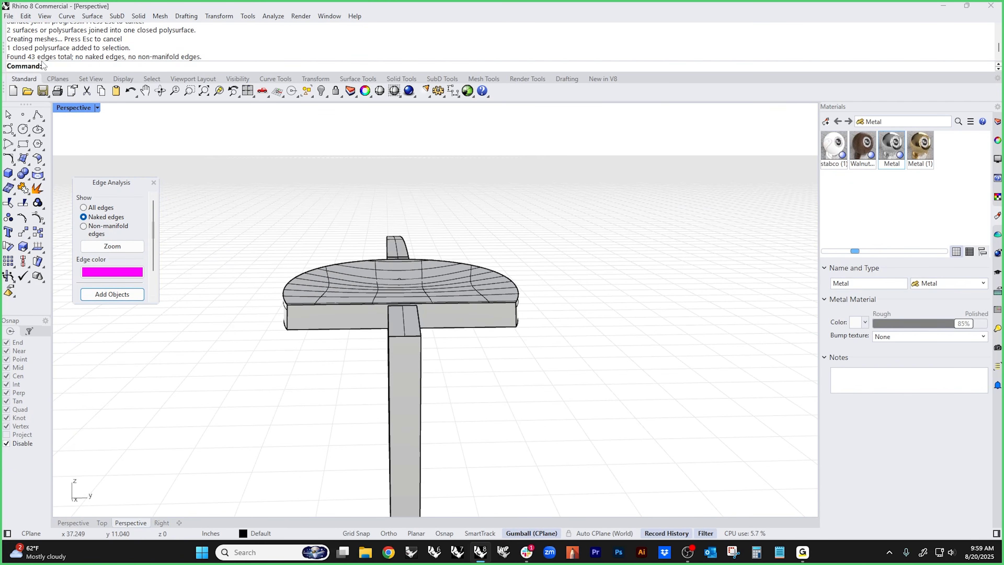
{"action": "mouse_move", "coordinate": [316, 242]}
{"action": "right_mouse_down"}
{"action": "mouse_move", "coordinate": [291, 347]}
{"action": "mouse_move", "coordinate": [292, 437]}
{"action": "mouse_move", "coordinate": [366, 278]}
{"action": "mouse_move", "coordinate": [155, 220]}
{"action": "right_mouse_up"}
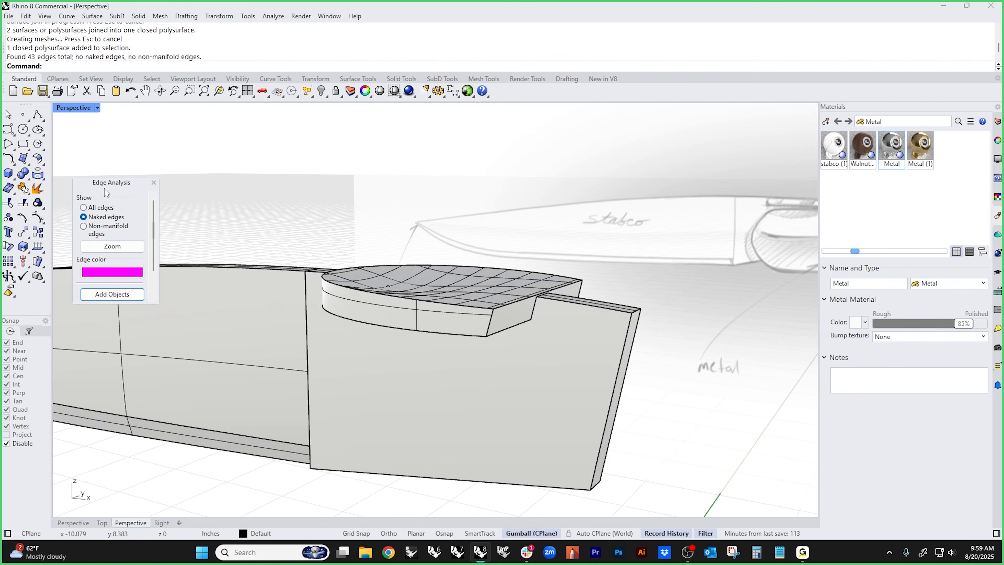
- Switch the viewport to Rendered display and inspect the dished top of the disc up close
{"action": "left_click", "coordinate": [71, 107]}
{"action": "left_click", "coordinate": [133, 149]}
{"action": "right_click_drag", "start_coordinate": [450, 284], "coordinate": [427, 331]}
{"action": "scroll", "coordinate": [507, 318], "scroll_direction": "up", "scroll_amount": 5}
{"action": "right_click_drag", "start_coordinate": [499, 323], "coordinate": [399, 354]}
{"action": "scroll", "coordinate": [365, 355], "scroll_direction": "up", "scroll_amount": 4}
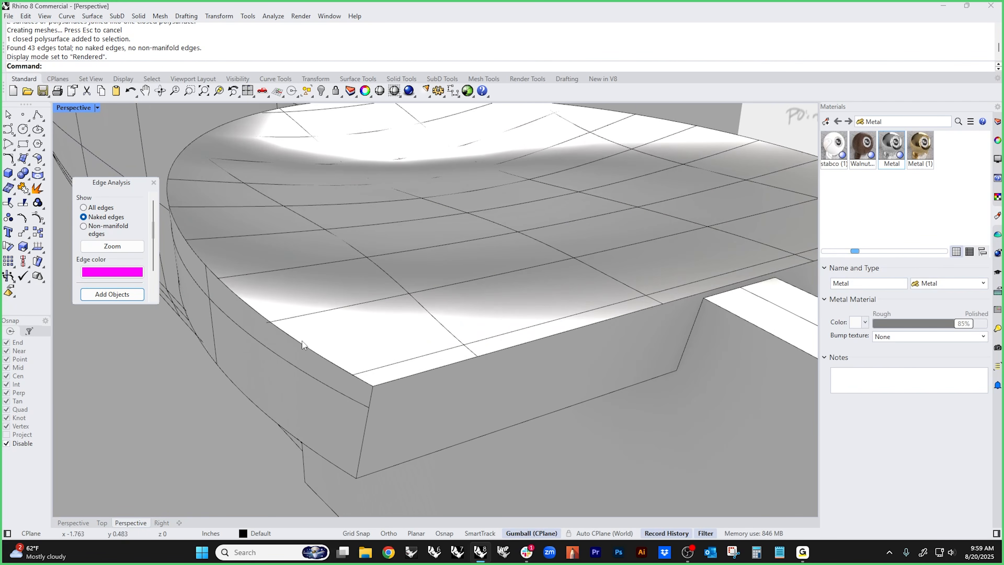
- Examine the two faces meeting at the disc's rim, selecting each one, and view the whole blade
{"action": "left_click", "coordinate": [313, 316], "text": "ctrl+shift"}
{"action": "left_click", "coordinate": [292, 364], "text": "ctrl+shift"}
{"action": "key", "text": "Escape"}
{"action": "scroll", "coordinate": [340, 275], "scroll_direction": "down", "scroll_amount": 8}
{"action": "right_click_drag", "start_coordinate": [344, 279], "coordinate": [355, 313]}
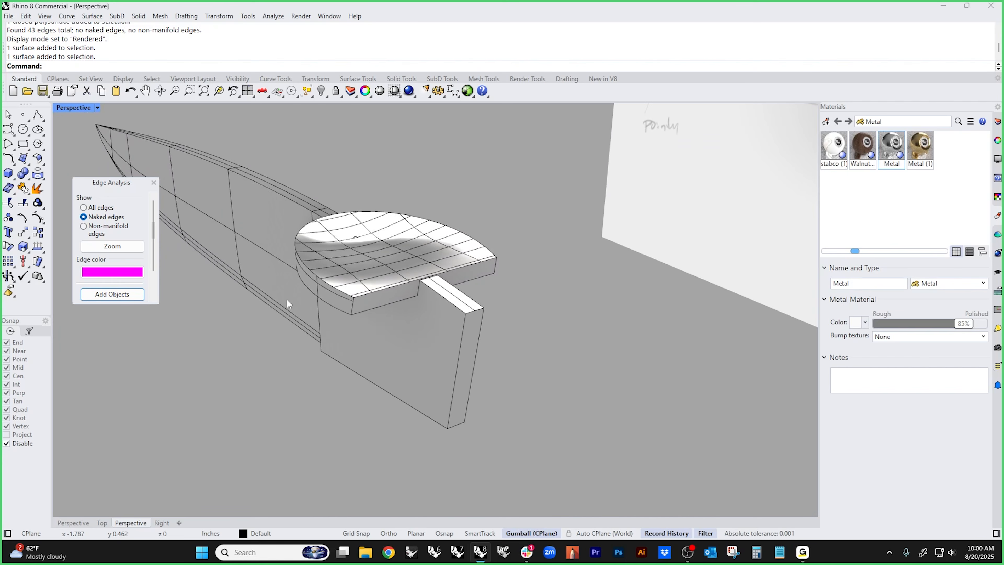
{"action": "mouse_move", "coordinate": [334, 300]}
{"action": "right_mouse_down"}
{"action": "mouse_move", "coordinate": [517, 326]}
{"action": "mouse_move", "coordinate": [510, 347]}
{"action": "mouse_move", "coordinate": [505, 317]}
{"action": "mouse_move", "coordinate": [463, 308]}
{"action": "right_mouse_up"}
- Show the hidden knife parts and set the viewport to the Front view over the sketch
{"action": "type", "text": "v"}
{"action": "key", "text": "Return"}
{"action": "scroll", "coordinate": [517, 325], "scroll_direction": "down", "scroll_amount": 6}
{"action": "type", "text": "f"}
{"action": "key", "text": "Return"}
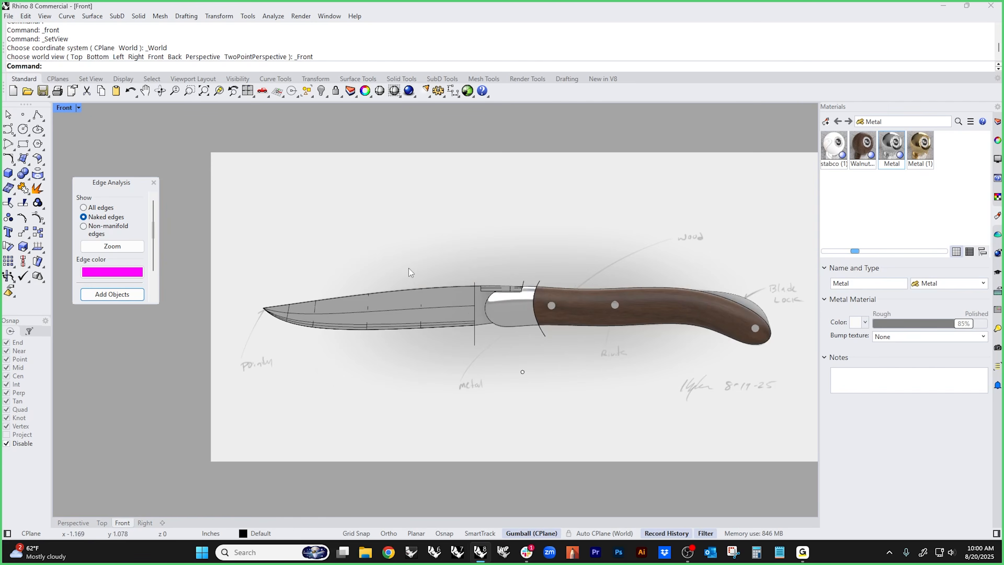
{"action": "scroll", "coordinate": [400, 277], "scroll_direction": "up", "scroll_amount": 4}
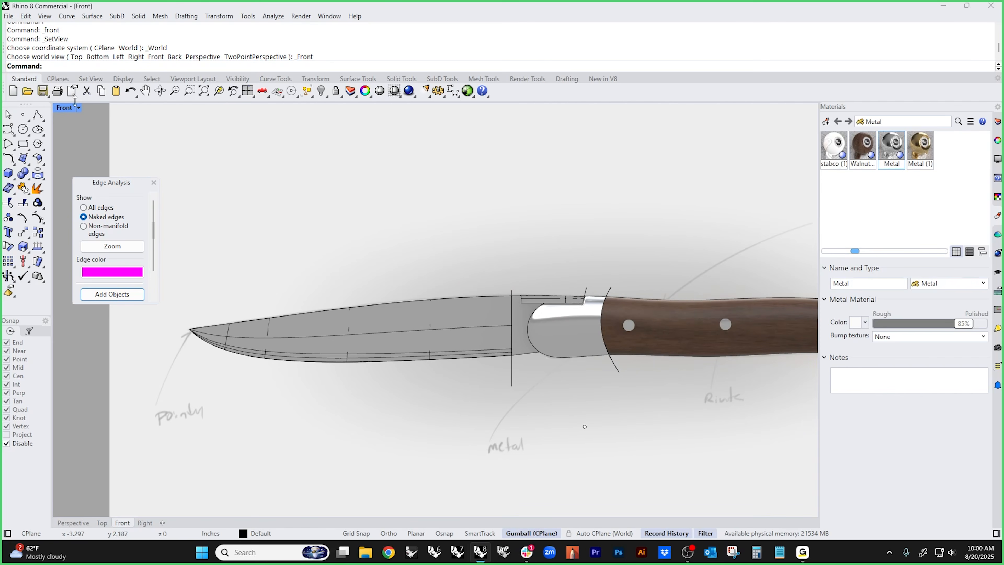
- Switch the Front viewport to Shaded display and close the edge analysis
{"action": "left_click", "coordinate": [65, 107]}
{"action": "left_click", "coordinate": [113, 138]}
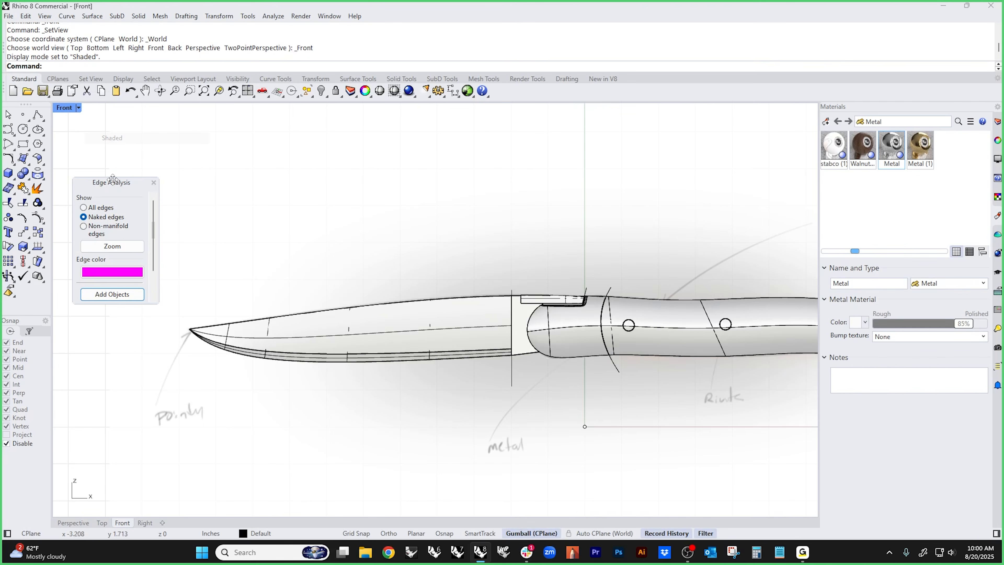
{"action": "left_click", "coordinate": [153, 182]}
- Select all the curves in the model and hide them, leaving the knife solids in view
{"action": "type", "text": "cc"}
{"action": "key", "text": "Return"}
{"action": "type", "text": "selcrv"}
{"action": "key", "text": "Return"}
{"action": "type", "text": "h"}
{"action": "key", "text": "Return"}
{"action": "scroll", "coordinate": [418, 273], "scroll_direction": "up", "scroll_amount": 6}
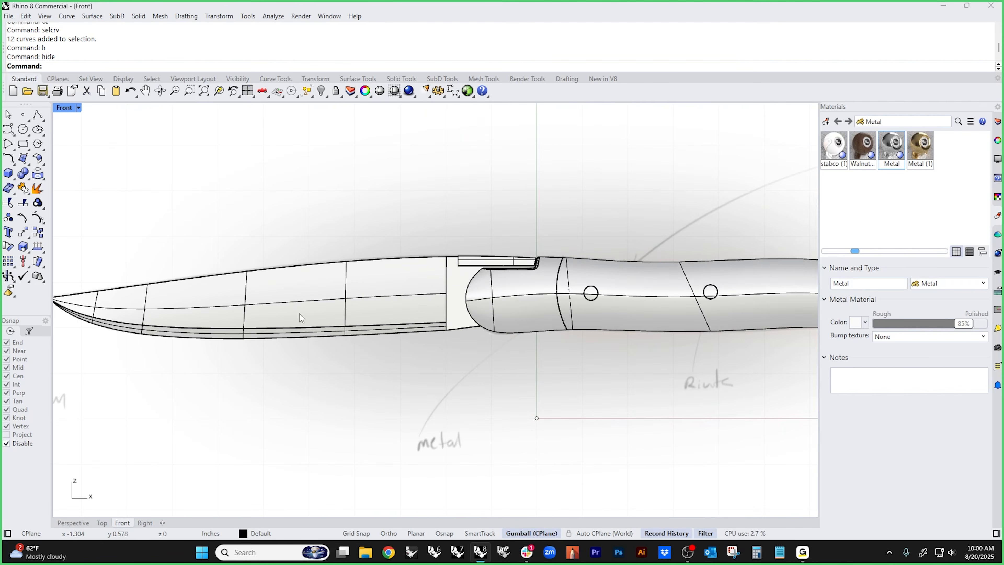
{"action": "right_click_drag", "start_coordinate": [300, 314], "coordinate": [381, 315]}
- Start a new text object reading "Stabco"
{"action": "left_click", "coordinate": [7, 233]}
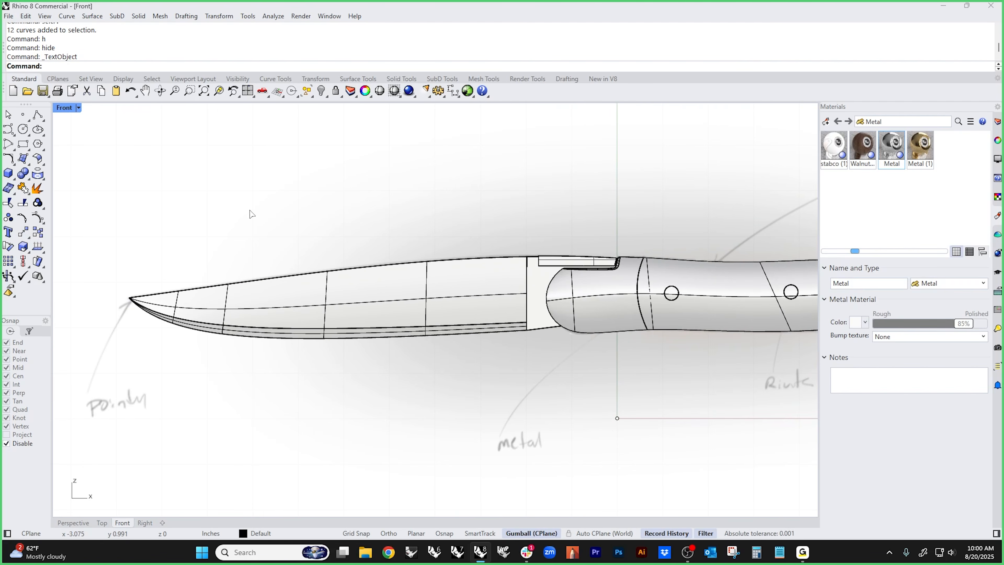
{"action": "type", "text": "Stabco"}
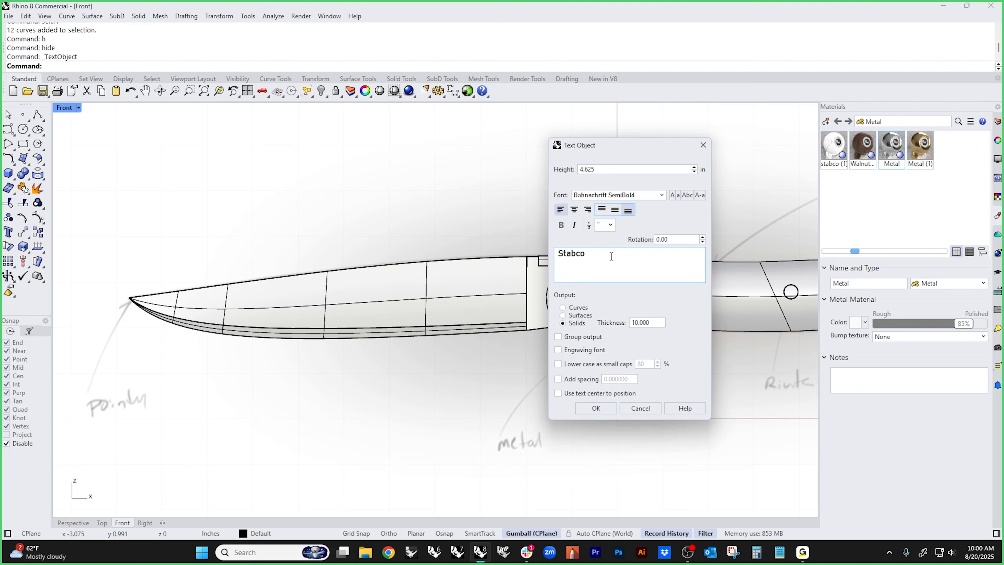
{"action": "left_click", "coordinate": [644, 196]}
{"action": "scroll", "coordinate": [618, 337], "scroll_direction": "down", "scroll_amount": 5}
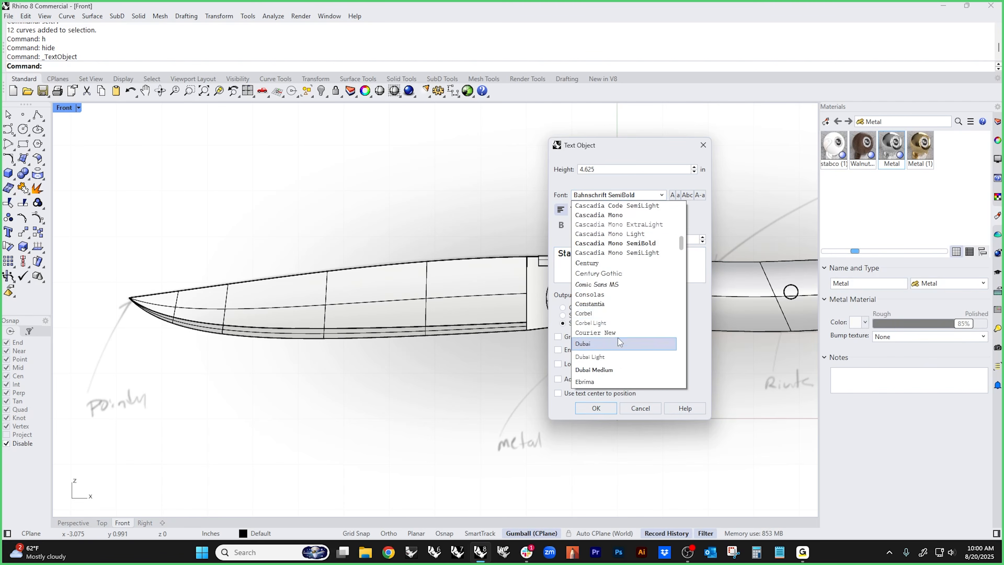
{"action": "scroll", "coordinate": [618, 339], "scroll_direction": "down", "scroll_amount": 2}
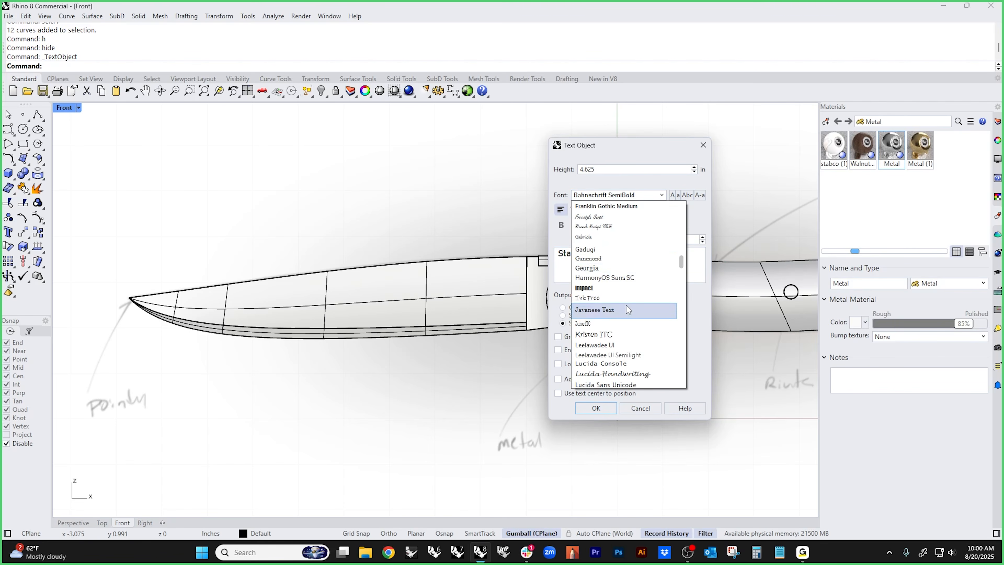
{"action": "scroll", "coordinate": [624, 312], "scroll_direction": "down", "scroll_amount": 3}
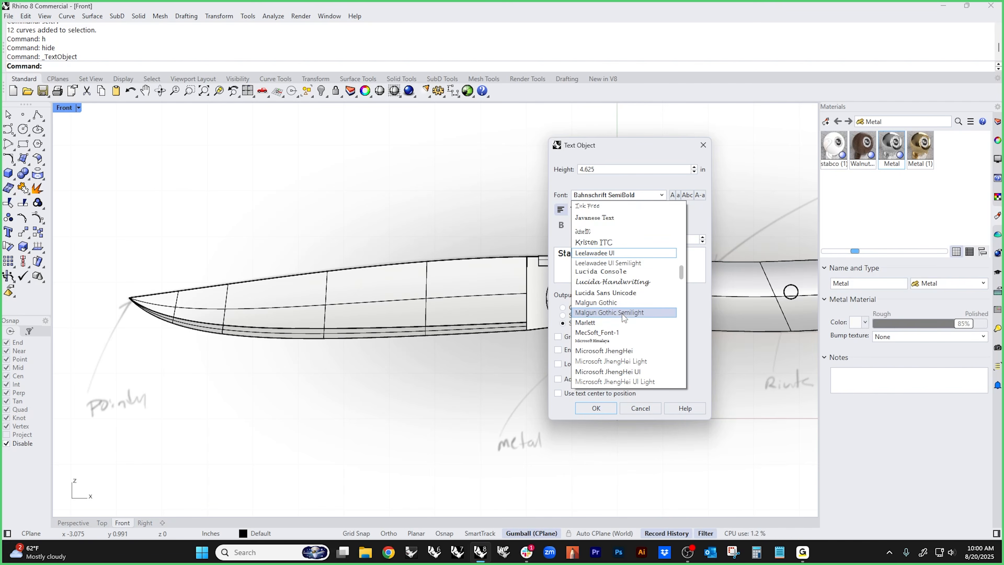
{"action": "scroll", "coordinate": [621, 338], "scroll_direction": "down", "scroll_amount": 4}
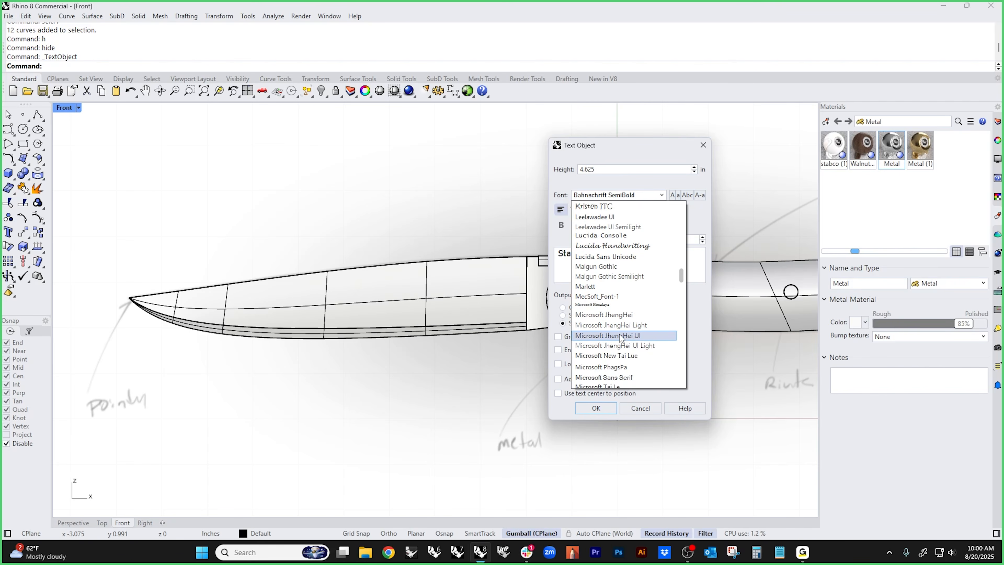
{"action": "scroll", "coordinate": [620, 338], "scroll_direction": "down", "scroll_amount": 3}
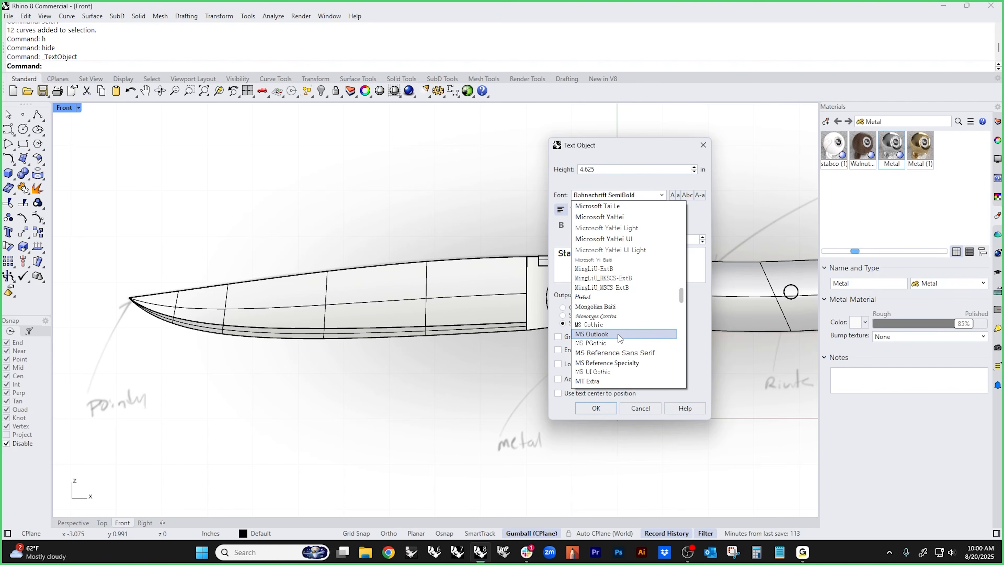
{"action": "scroll", "coordinate": [619, 337], "scroll_direction": "down", "scroll_amount": 3}
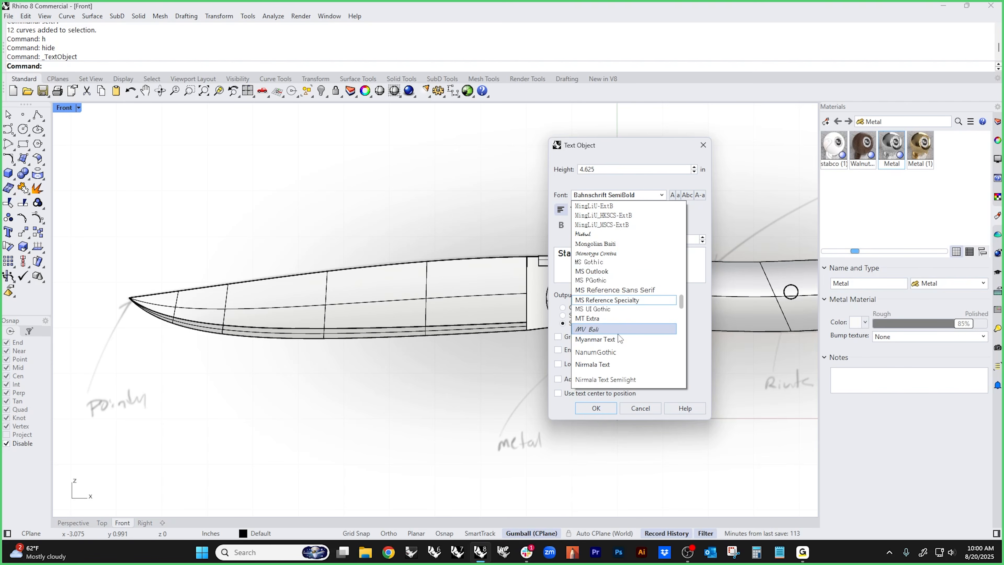
{"action": "scroll", "coordinate": [618, 336], "scroll_direction": "down", "scroll_amount": 4}
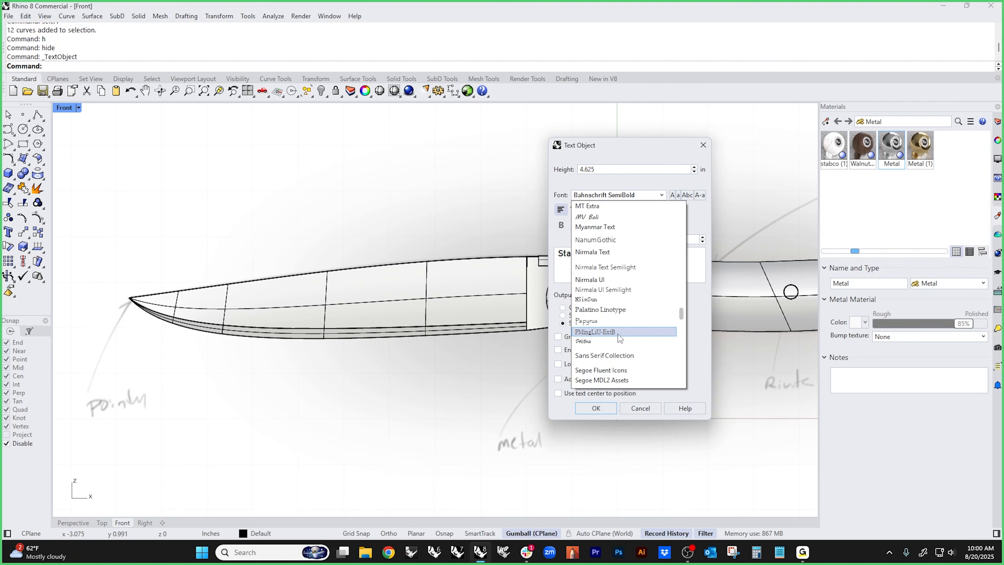
{"action": "scroll", "coordinate": [619, 337], "scroll_direction": "down", "scroll_amount": 1}
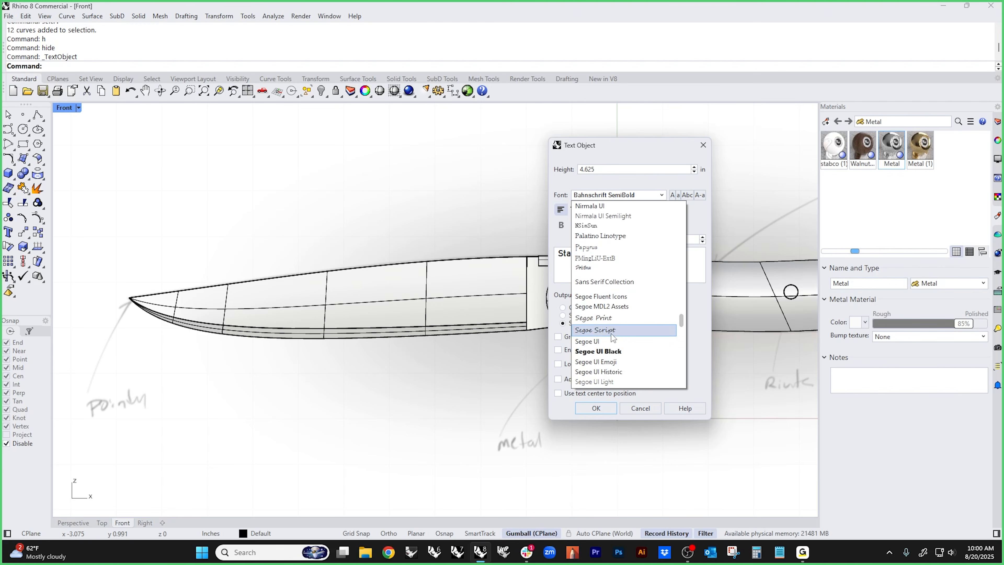
{"action": "scroll", "coordinate": [612, 328], "scroll_direction": "down", "scroll_amount": 6}
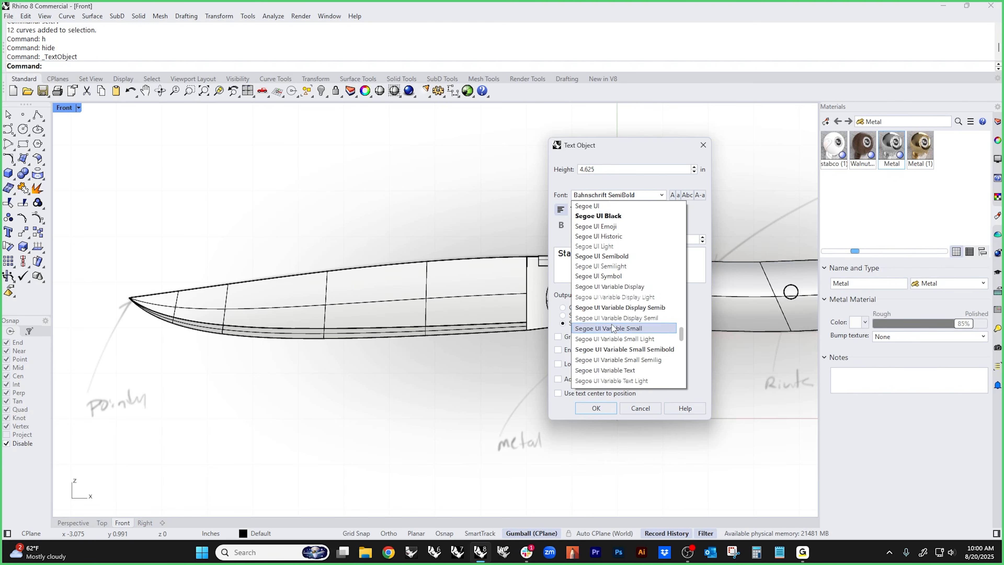
{"action": "scroll", "coordinate": [612, 325], "scroll_direction": "down", "scroll_amount": 5}
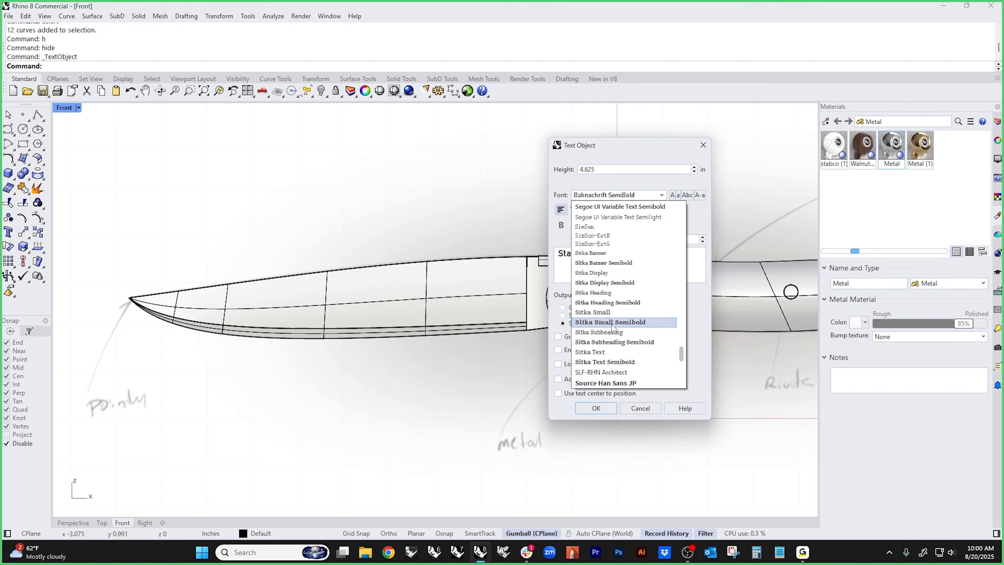
{"action": "scroll", "coordinate": [611, 325], "scroll_direction": "up", "scroll_amount": 7}
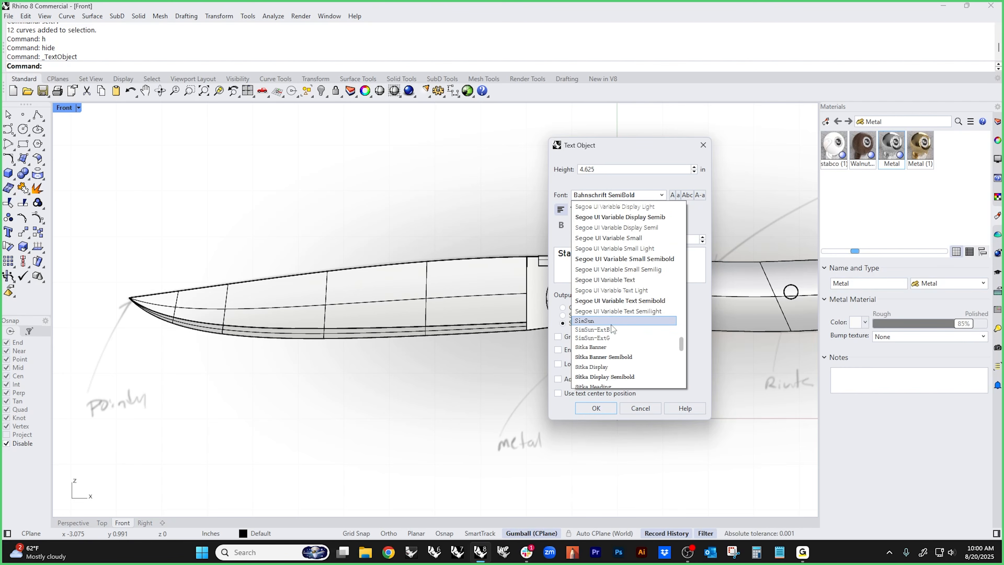
{"action": "scroll", "coordinate": [612, 327], "scroll_direction": "up", "scroll_amount": 1}
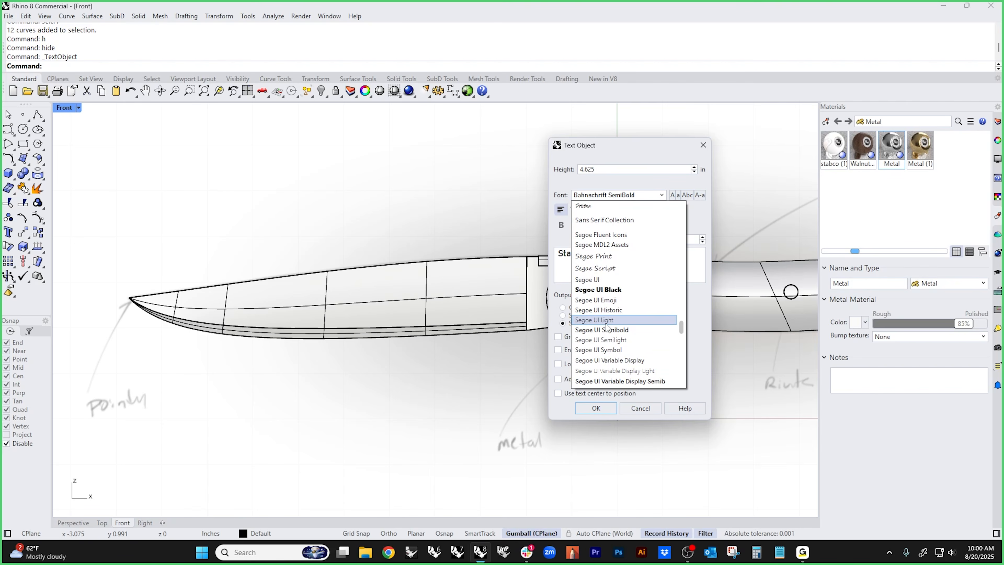
{"action": "left_click", "coordinate": [605, 269]}
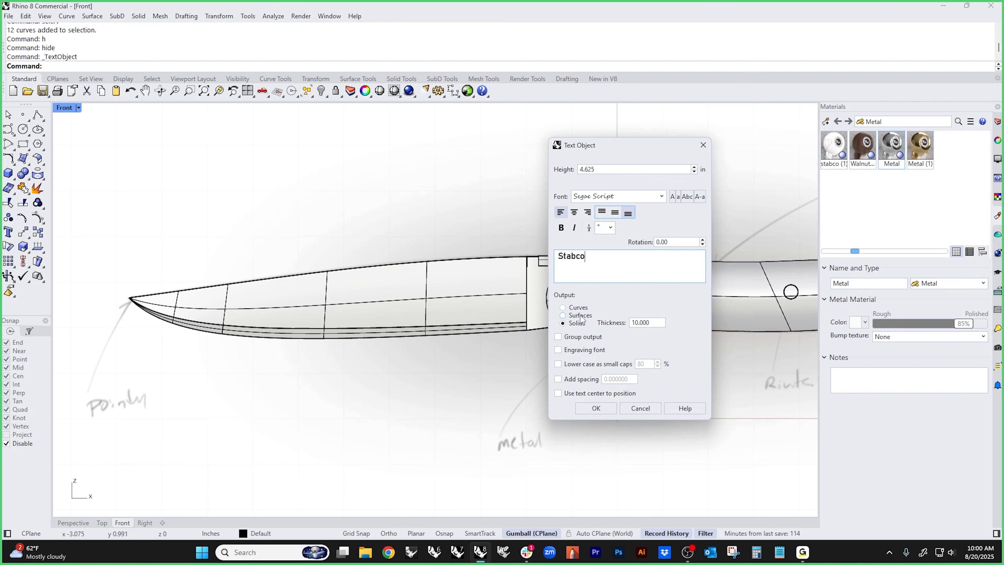
{"action": "left_click", "coordinate": [597, 408]}
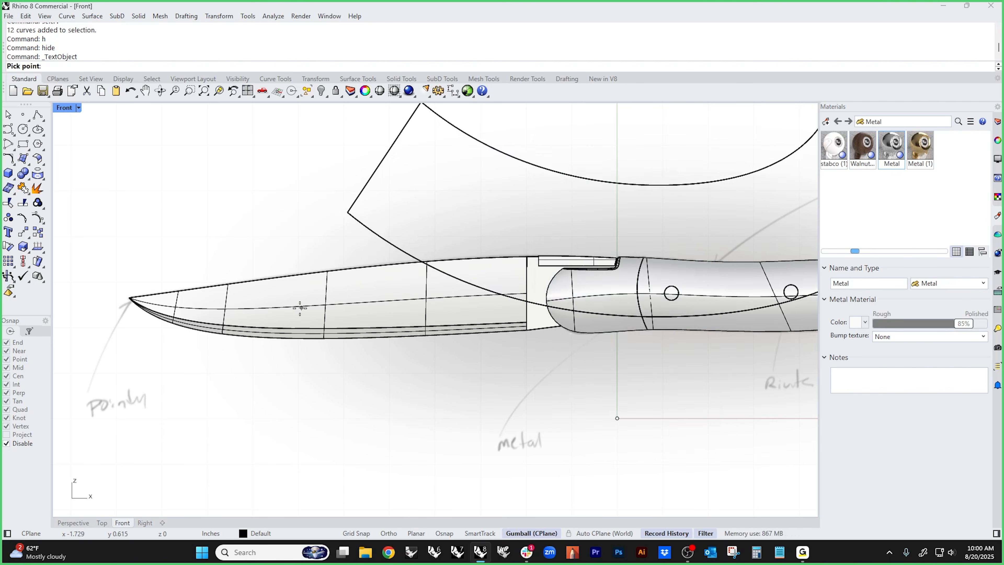
{"action": "scroll", "coordinate": [250, 306], "scroll_direction": "down", "scroll_amount": 5}
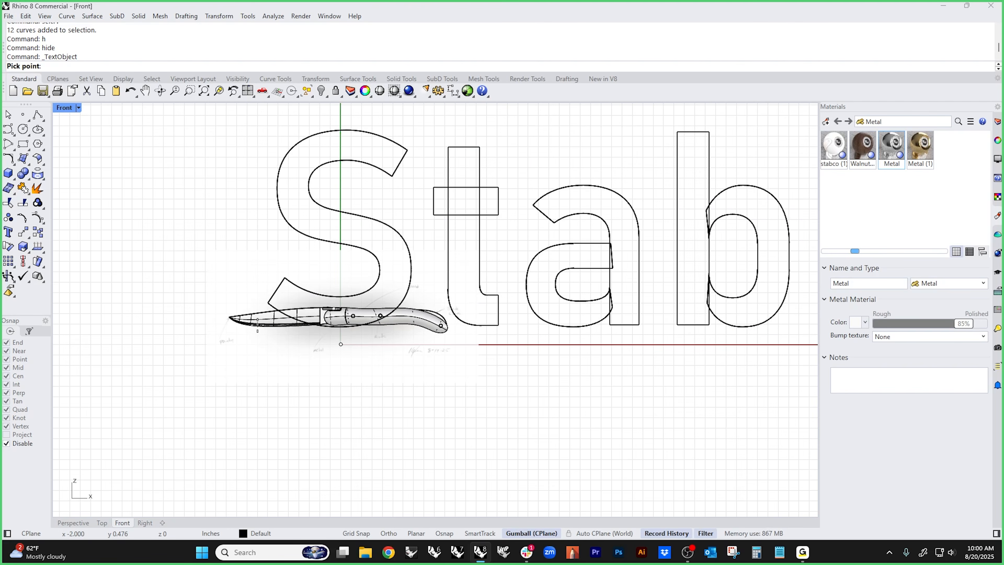
{"action": "key", "text": "Escape"}
- Start the Stabco text object again and set its font to Segoe Script
{"action": "right_click", "coordinate": [266, 282]}
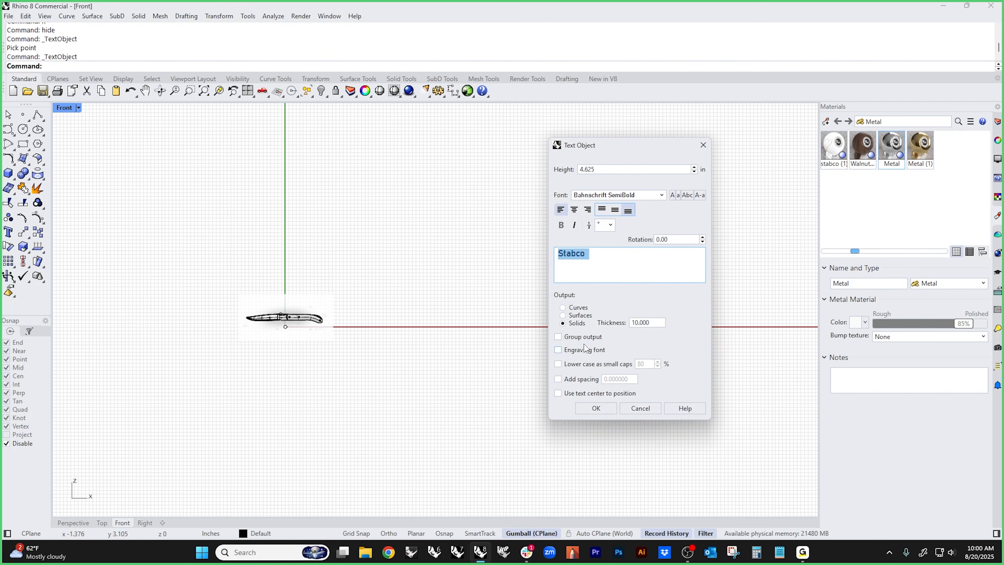
{"action": "left_click", "coordinate": [613, 198]}
{"action": "left_click", "coordinate": [612, 198]}
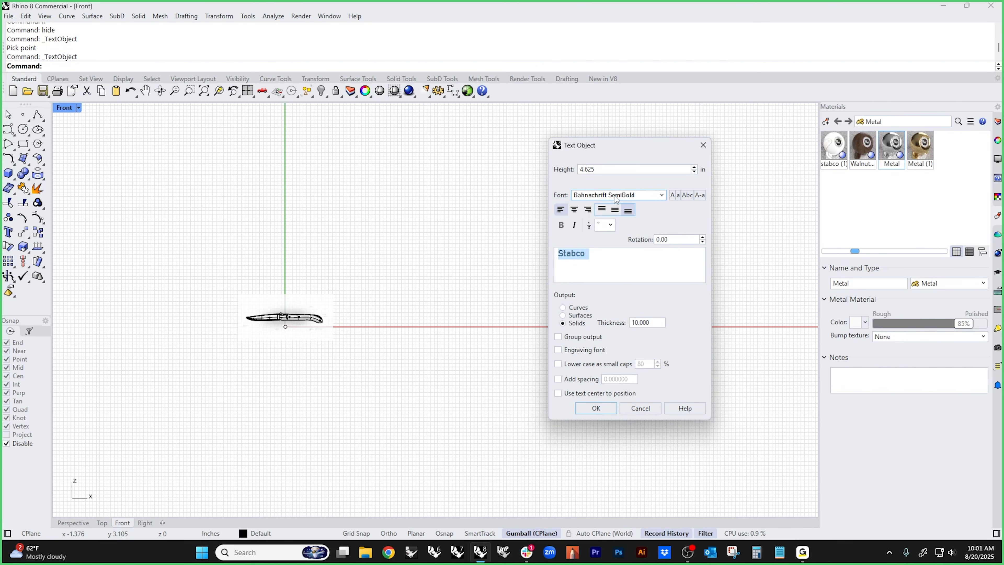
{"action": "left_click", "coordinate": [613, 198]}
{"action": "scroll", "coordinate": [602, 312], "scroll_direction": "down", "scroll_amount": 6}
{"action": "scroll", "coordinate": [602, 313], "scroll_direction": "down", "scroll_amount": 10}
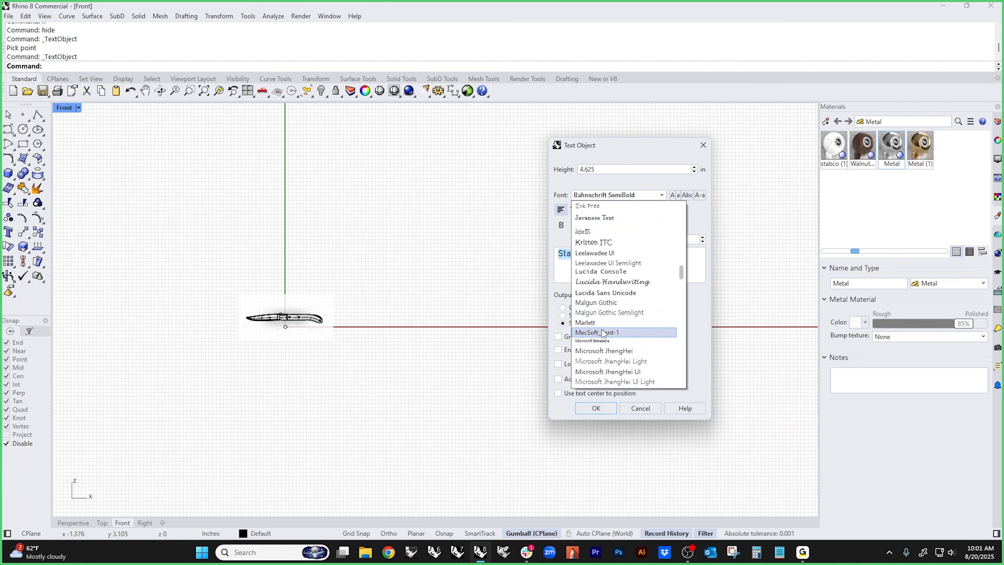
{"action": "scroll", "coordinate": [604, 331], "scroll_direction": "down", "scroll_amount": 7}
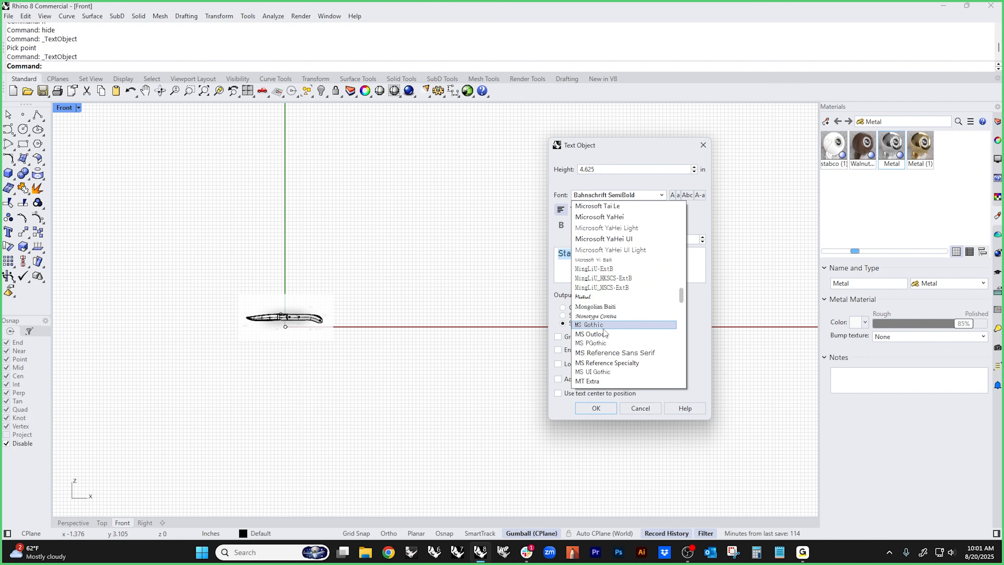
{"action": "scroll", "coordinate": [605, 327], "scroll_direction": "down", "scroll_amount": 4}
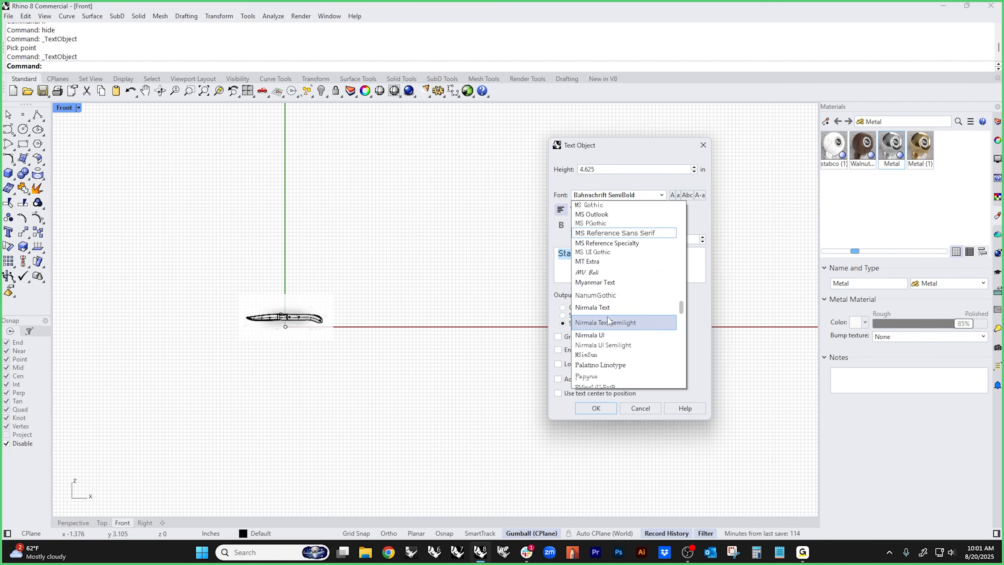
{"action": "scroll", "coordinate": [607, 317], "scroll_direction": "down", "scroll_amount": 3}
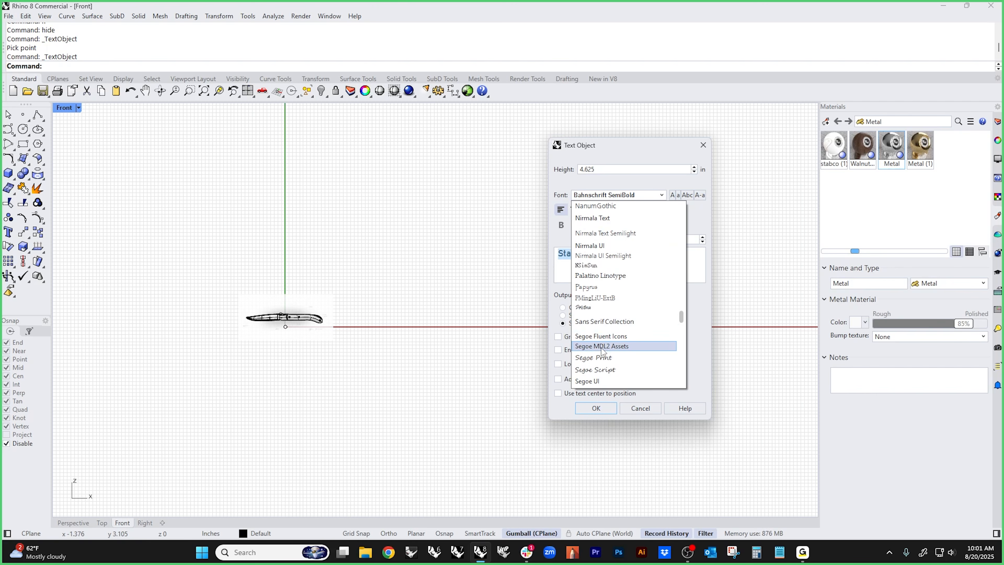
{"action": "scroll", "coordinate": [605, 332], "scroll_direction": "down", "scroll_amount": 2}
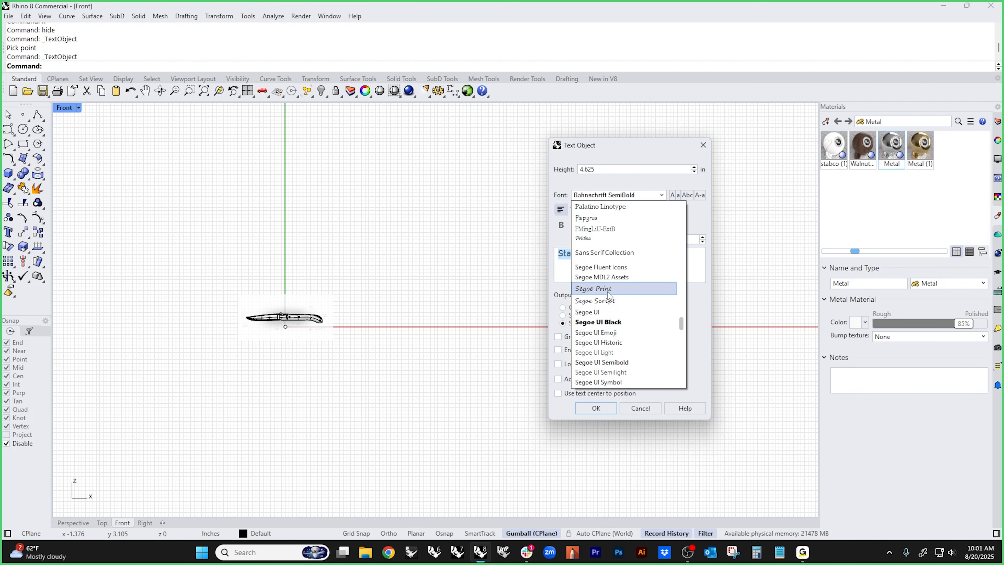
{"action": "left_click", "coordinate": [591, 302]}
- Accept the text settings and place the solid Stabco lettering in the Front view beside the knife
{"action": "left_click", "coordinate": [590, 412]}
{"action": "scroll", "coordinate": [229, 327], "scroll_direction": "up", "scroll_amount": 2}
{"action": "right_click_drag", "start_coordinate": [263, 321], "coordinate": [365, 304], "text": "shift"}
{"action": "scroll", "coordinate": [360, 297], "scroll_direction": "up", "scroll_amount": 2}
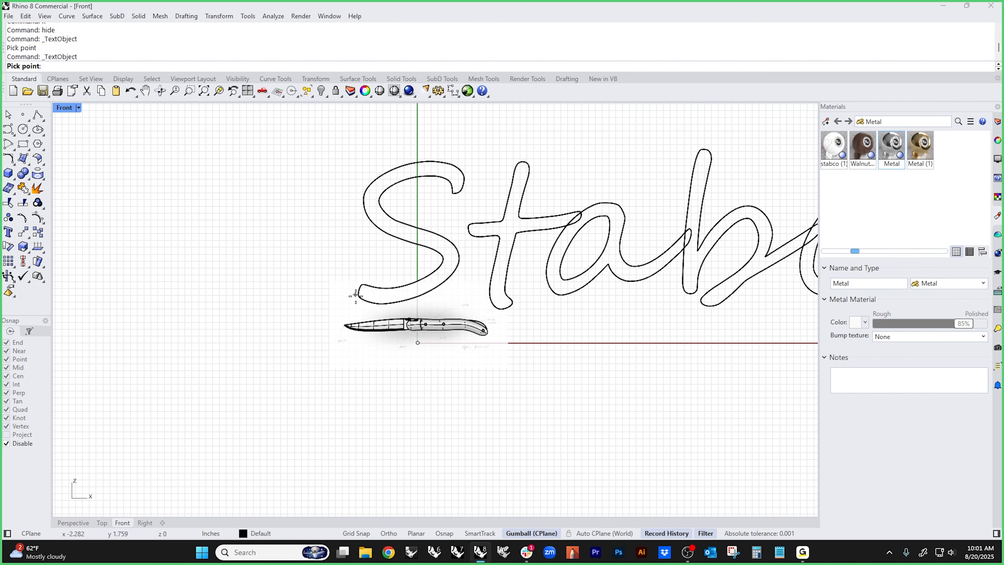
{"action": "left_click", "coordinate": [193, 269]}
- Scale the Stabco lettering down uniformly and move it onto the rear part of the blade
{"action": "scroll", "coordinate": [194, 269], "scroll_direction": "down", "scroll_amount": 3}
{"action": "left_click_drag", "start_coordinate": [646, 176], "coordinate": [97, 241]}
{"action": "left_click_drag", "start_coordinate": [194, 231], "coordinate": [334, 230], "text": "shift"}
{"action": "left_click_drag", "start_coordinate": [399, 205], "coordinate": [297, 294]}
{"action": "scroll", "coordinate": [284, 295], "scroll_direction": "up", "scroll_amount": 5}
{"action": "left_click_drag", "start_coordinate": [77, 297], "coordinate": [324, 297], "text": "shift"}
{"action": "scroll", "coordinate": [411, 326], "scroll_direction": "up", "scroll_amount": 3}
- Switch the Front viewport to Wireframe display so the sketched logo shows through the blade
{"action": "middle_click", "coordinate": [394, 315]}
{"action": "left_click", "coordinate": [400, 328]}
{"action": "scroll", "coordinate": [400, 329], "scroll_direction": "down", "scroll_amount": 3}
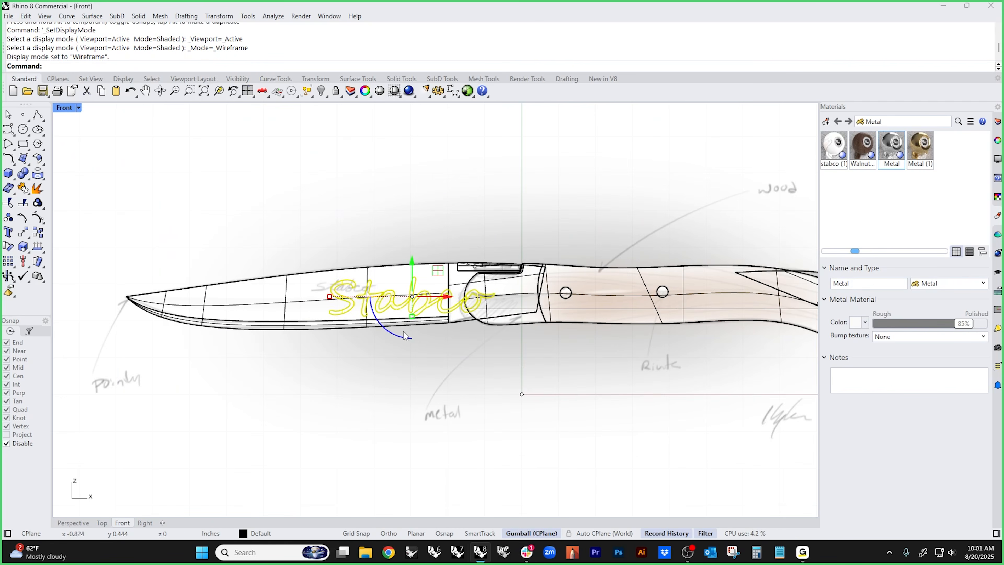
- Shrink the Stabco lettering further and position it near the blade's spine, just behind the sketched logo
{"action": "left_click_drag", "start_coordinate": [442, 293], "coordinate": [365, 288]}
{"action": "left_click_drag", "start_coordinate": [284, 289], "coordinate": [321, 288], "text": "shift"}
{"action": "scroll", "coordinate": [354, 289], "scroll_direction": "up", "scroll_amount": 12}
{"action": "left_click_drag", "start_coordinate": [398, 284], "coordinate": [465, 267]}
{"action": "scroll", "coordinate": [477, 260], "scroll_direction": "down", "scroll_amount": 6}
{"action": "scroll", "coordinate": [494, 279], "scroll_direction": "down", "scroll_amount": 4}
{"action": "scroll", "coordinate": [435, 261], "scroll_direction": "up", "scroll_amount": 5}
{"action": "left_click_drag", "start_coordinate": [412, 272], "coordinate": [435, 273]}
{"action": "scroll", "coordinate": [467, 275], "scroll_direction": "up", "scroll_amount": 1}
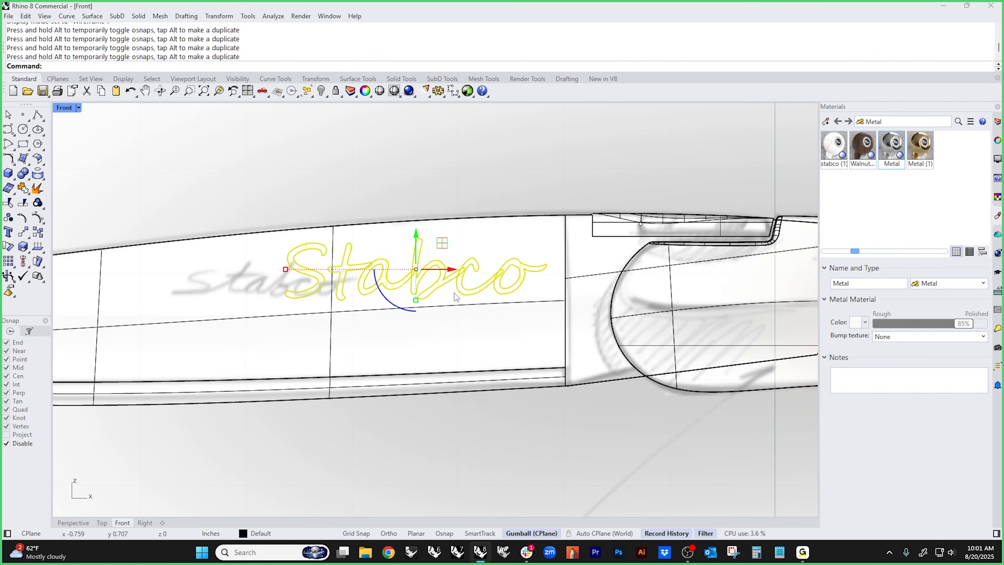
{"action": "left_click", "coordinate": [321, 206]}
- Shear the six Stabco letters forward from a base point at the lower end of the S, giving them a stronger slant
{"action": "scroll", "coordinate": [320, 247], "scroll_direction": "down", "scroll_amount": 3}
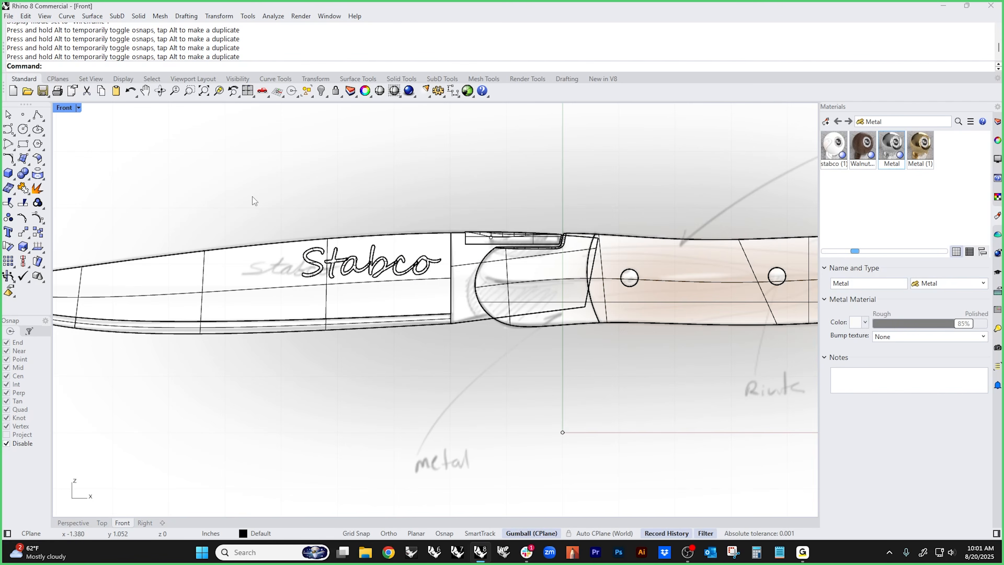
{"action": "left_click_drag", "start_coordinate": [258, 204], "coordinate": [451, 292]}
{"action": "type", "text": "Shear"}
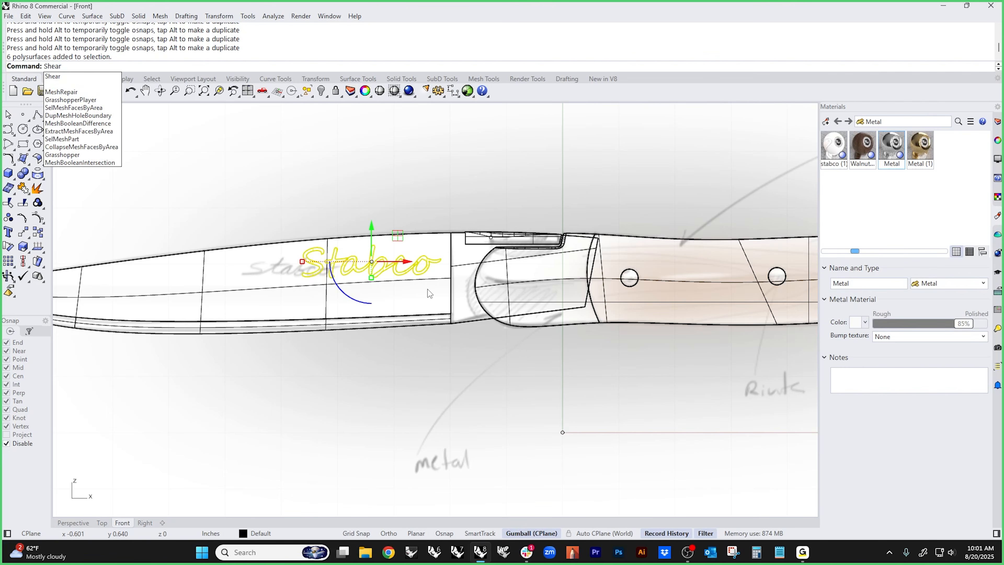
{"action": "key", "text": "Return"}
{"action": "key", "text": "F8"}
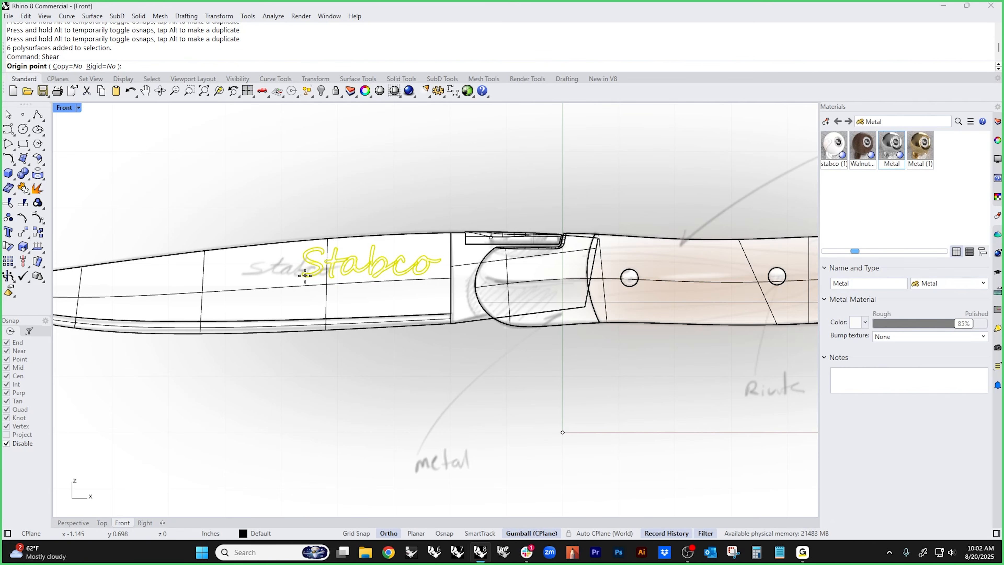
{"action": "left_click", "coordinate": [300, 278]}
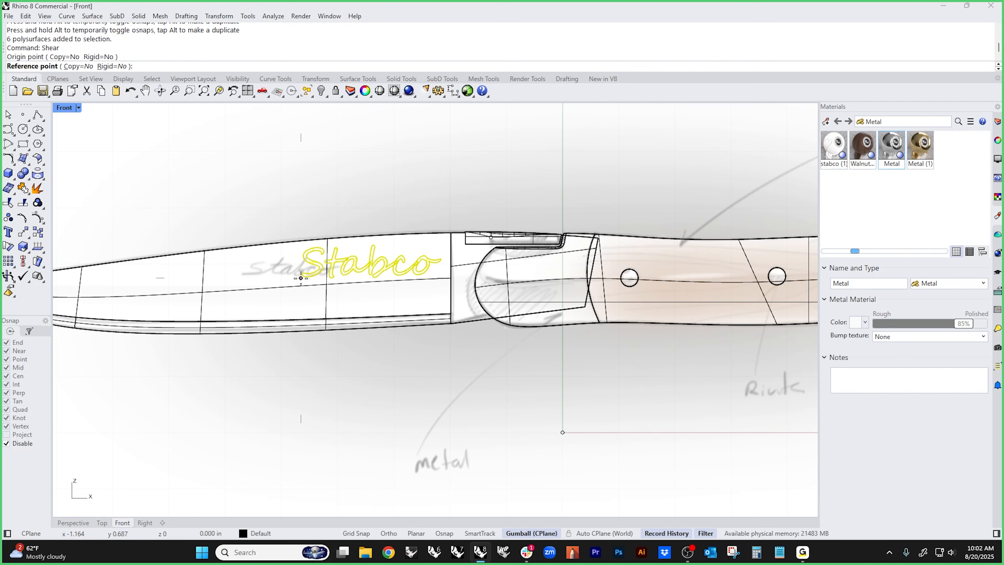
{"action": "left_click", "coordinate": [295, 229]}
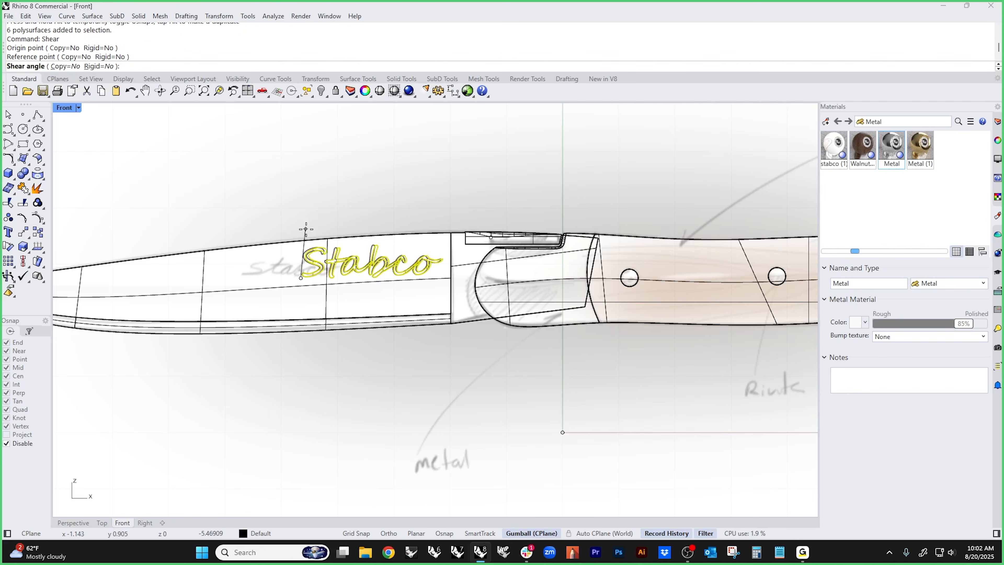
{"action": "left_click", "coordinate": [320, 231]}
{"action": "key", "text": "Escape"}
- Finish shearing the Stabco lettering, nudge it toward the blade tip, shrink it slightly and tilt it to follow the blade's spine
{"action": "left_click_drag", "start_coordinate": [275, 213], "coordinate": [471, 298]}
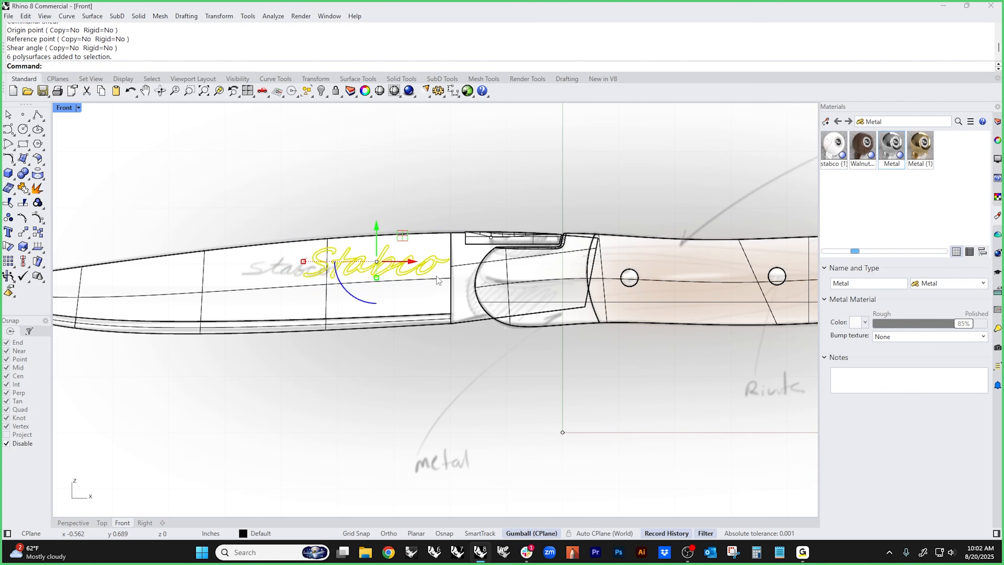
{"action": "left_click_drag", "start_coordinate": [377, 262], "coordinate": [365, 262]}
{"action": "left_click_drag", "start_coordinate": [297, 266], "coordinate": [367, 303], "text": "shift"}
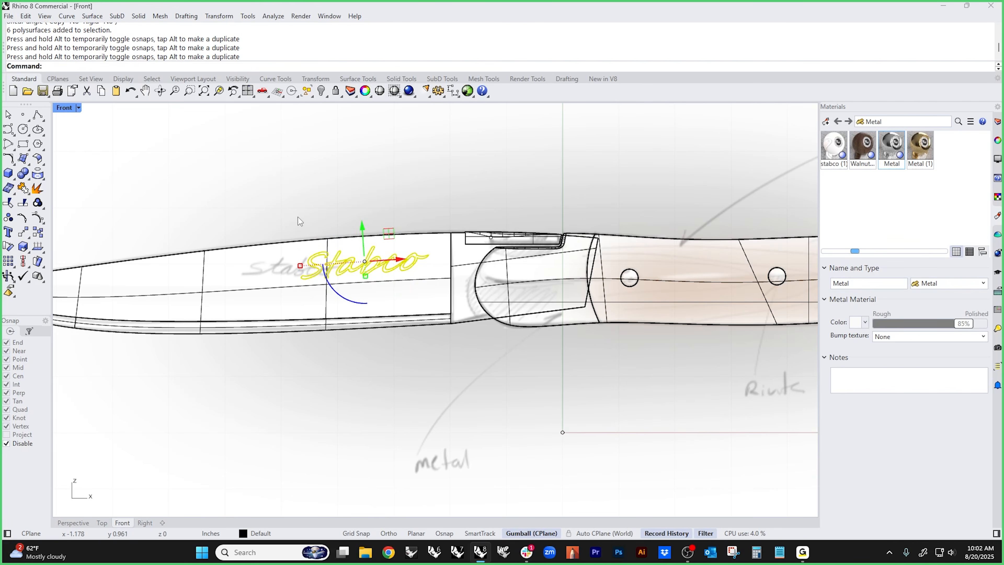
{"action": "left_click", "coordinate": [299, 217]}
{"action": "scroll", "coordinate": [336, 213], "scroll_direction": "down", "scroll_amount": 4}
{"action": "right_click_drag", "start_coordinate": [337, 215], "coordinate": [301, 250]}
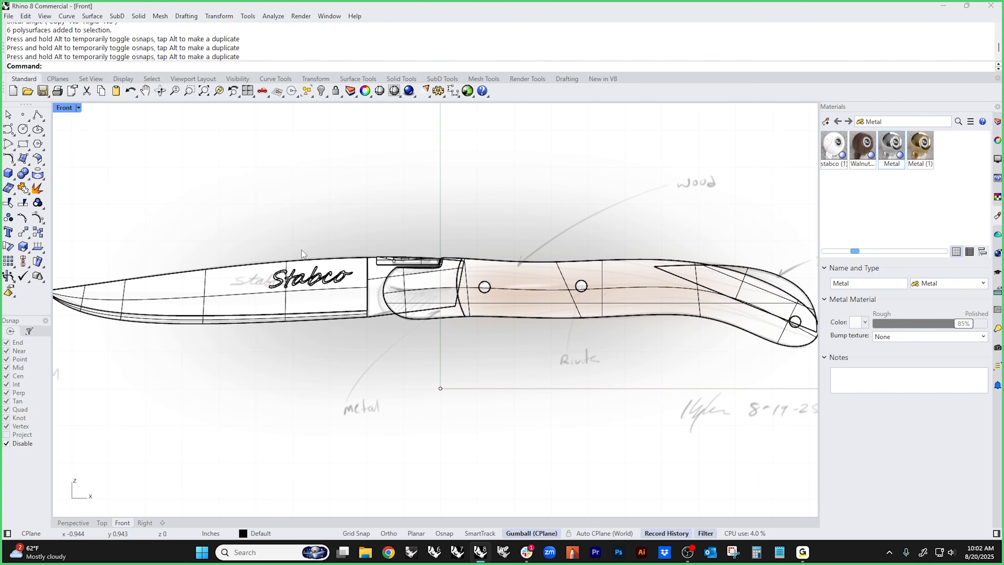
- Move the Stabco lettering across to the blade and position it in the Top view so its rear ends sink slightly into the blade's face
{"action": "key", "text": "F4"}
{"action": "left_click_drag", "start_coordinate": [201, 385], "coordinate": [304, 489]}
{"action": "scroll", "coordinate": [292, 477], "scroll_direction": "up", "scroll_amount": 6}
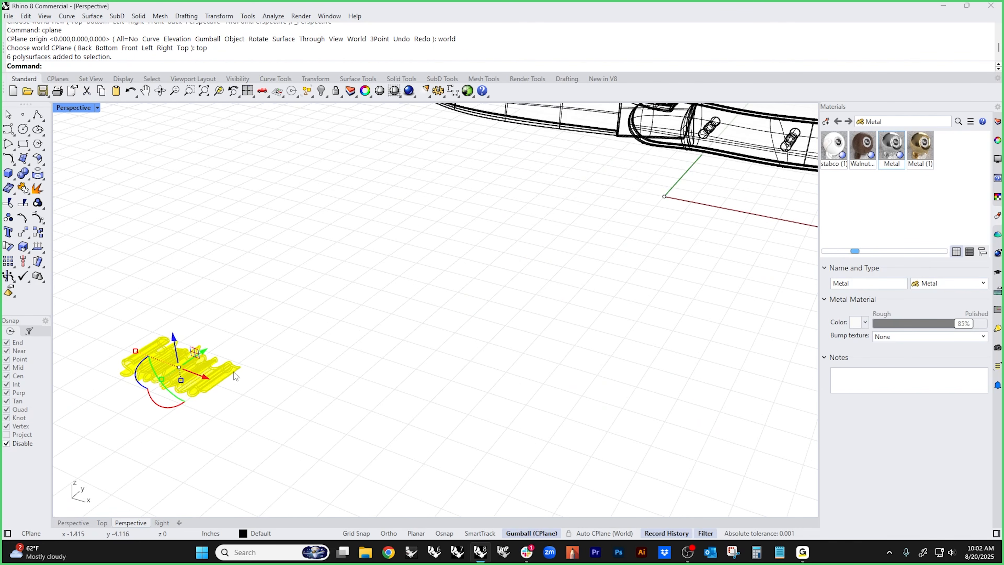
{"action": "left_click_drag", "start_coordinate": [211, 350], "coordinate": [598, 160]}
{"action": "scroll", "coordinate": [587, 184], "scroll_direction": "down", "scroll_amount": 5}
{"action": "type", "text": "top"}
{"action": "key", "text": "Return"}
{"action": "scroll", "coordinate": [460, 291], "scroll_direction": "up", "scroll_amount": 5}
{"action": "left_click_drag", "start_coordinate": [447, 312], "coordinate": [447, 188]}
{"action": "left_click_drag", "start_coordinate": [463, 222], "coordinate": [463, 224]}
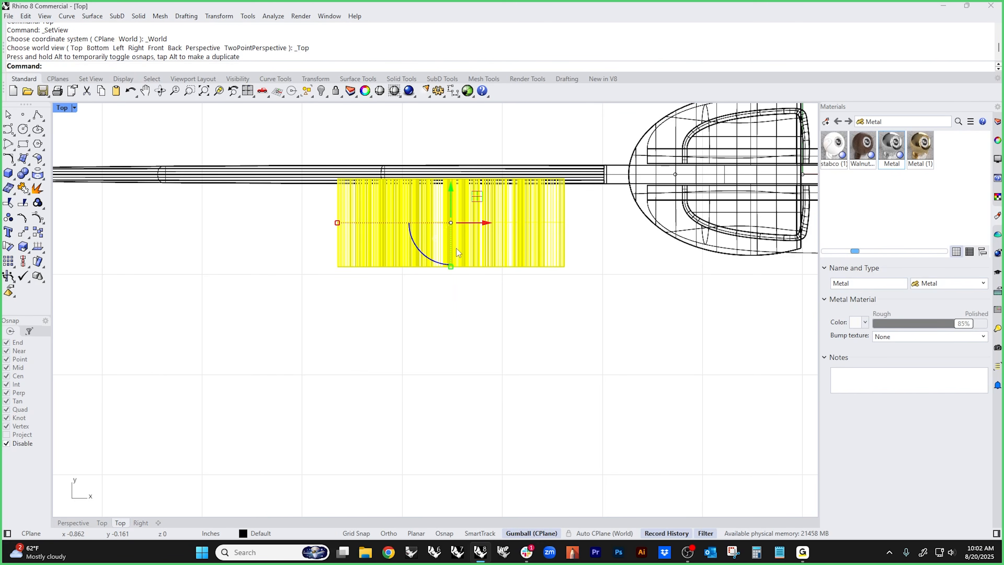
- Return to the Perspective view, deselect the lettering and set the viewport to Shaded display
{"action": "type", "text": "p"}
{"action": "key", "text": "Return"}
{"action": "scroll", "coordinate": [442, 275], "scroll_direction": "up", "scroll_amount": 8}
{"action": "right_click_drag", "start_coordinate": [431, 372], "coordinate": [402, 373]}
{"action": "left_click", "coordinate": [459, 395]}
{"action": "scroll", "coordinate": [403, 373], "scroll_direction": "up", "scroll_amount": 2}
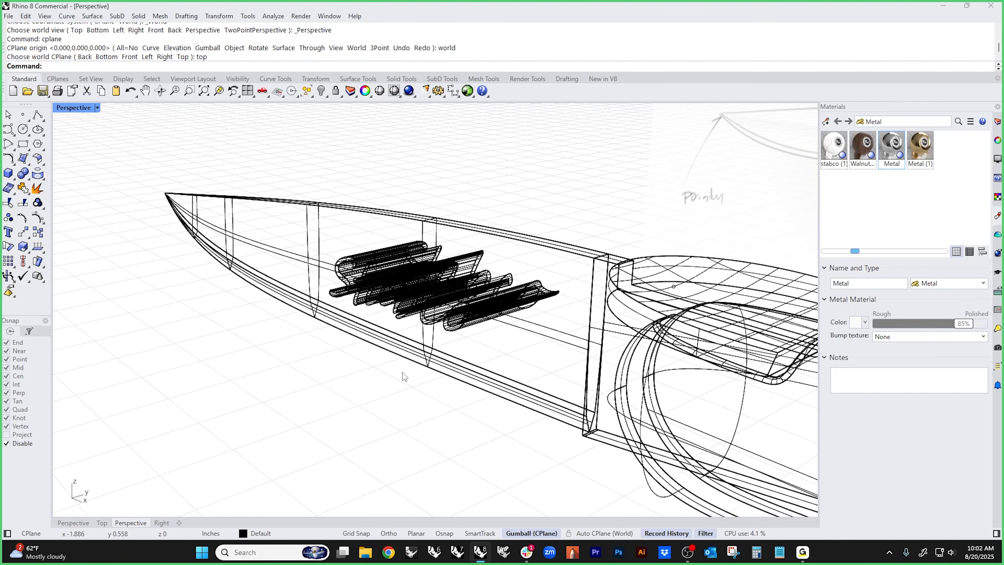
{"action": "left_click", "coordinate": [83, 108]}
{"action": "left_click", "coordinate": [125, 140]}
{"action": "mouse_move", "coordinate": [435, 411]}
{"action": "right_mouse_down"}
{"action": "mouse_move", "coordinate": [438, 387]}
{"action": "mouse_move", "coordinate": [312, 299]}
{"action": "right_mouse_up"}
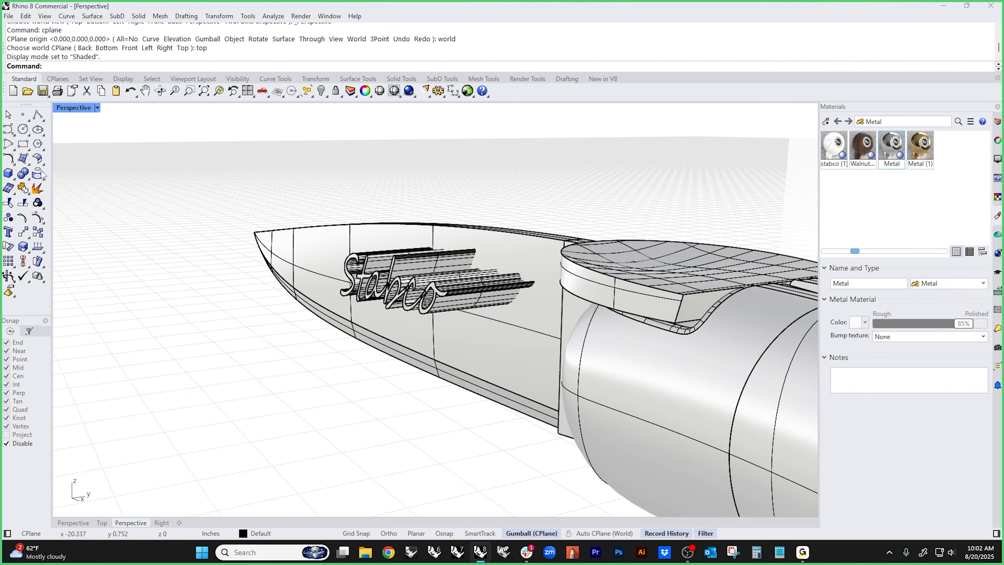
- Subtract the six Stabco letter solids from the blade with Boolean Difference
{"action": "left_click", "coordinate": [29, 180]}
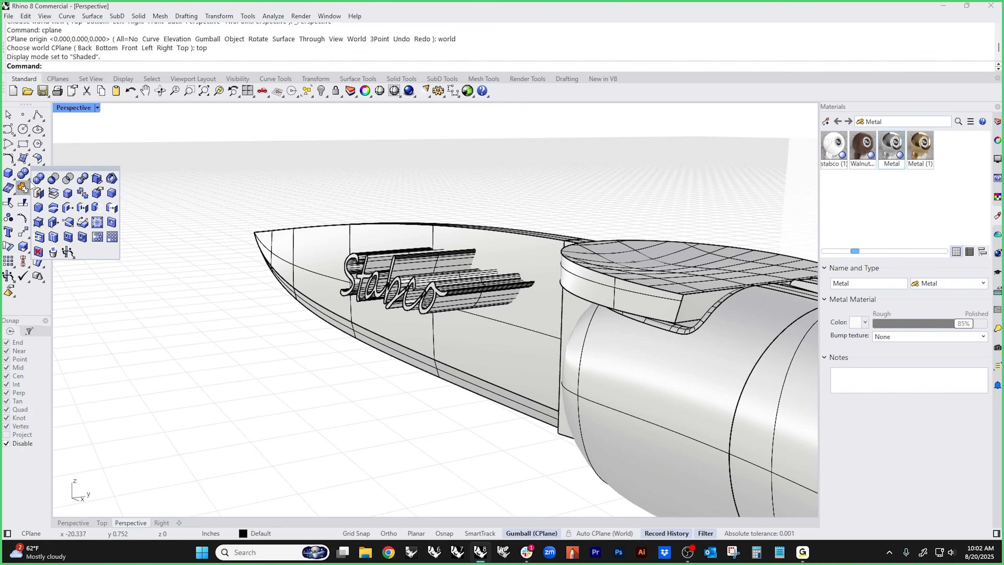
{"action": "left_click", "coordinate": [57, 181]}
{"action": "left_click", "coordinate": [327, 323]}
{"action": "key", "text": "Return"}
{"action": "left_click_drag", "start_coordinate": [264, 182], "coordinate": [541, 362]}
{"action": "key", "text": "Return"}
- Select the engraved Stabco faces on the blade and create a new Metal material with a dark grey colour of RGB 94, 94, 94
{"action": "right_click_drag", "start_coordinate": [360, 345], "coordinate": [392, 229]}
{"action": "left_click_drag", "start_coordinate": [351, 191], "coordinate": [569, 328]}
{"action": "right_click_drag", "start_coordinate": [494, 288], "coordinate": [339, 188]}
{"action": "left_click_drag", "start_coordinate": [319, 167], "coordinate": [566, 314]}
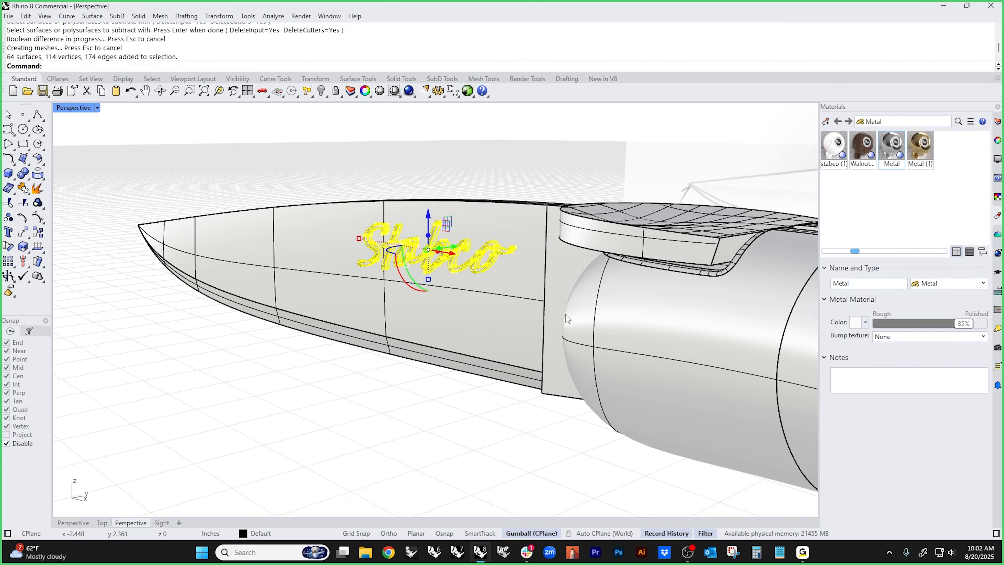
{"action": "left_click", "coordinate": [827, 123]}
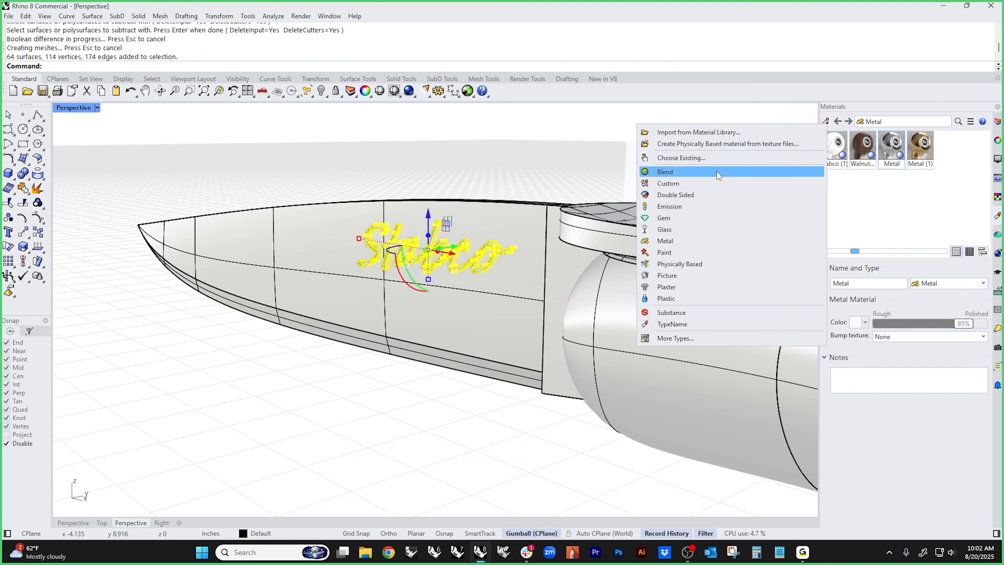
{"action": "left_click", "coordinate": [680, 245]}
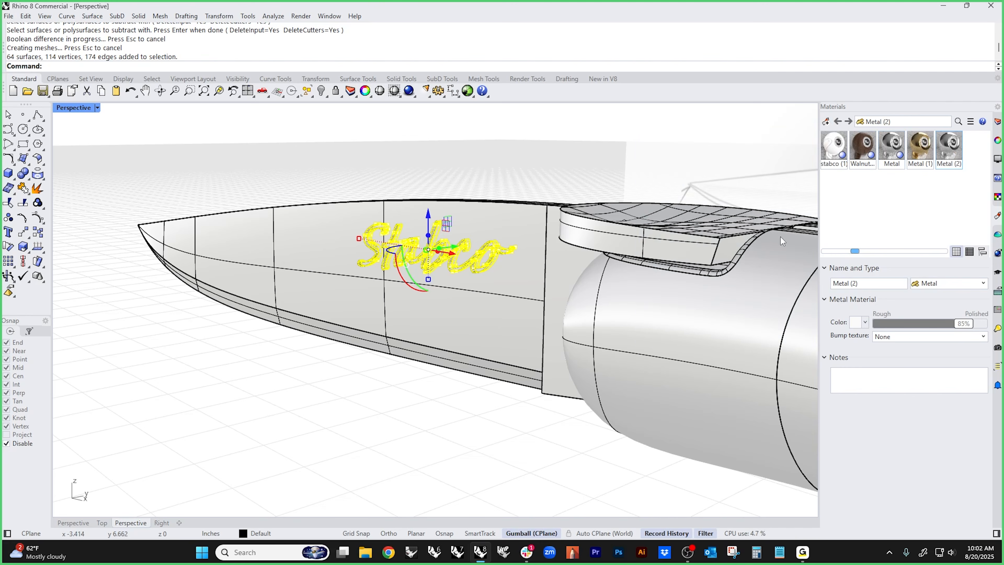
{"action": "left_click", "coordinate": [856, 322]}
{"action": "left_click_drag", "start_coordinate": [290, 151], "coordinate": [315, 183]}
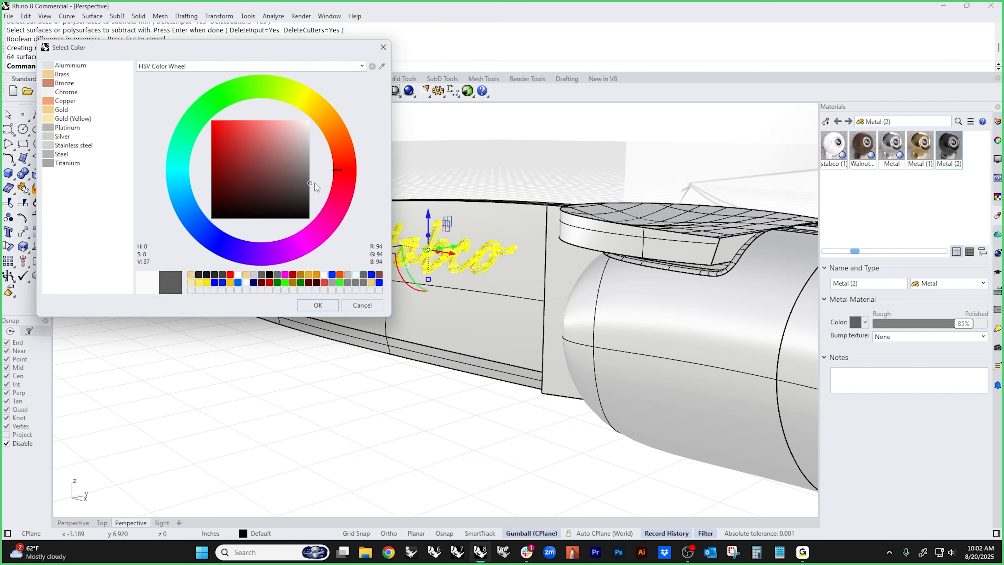
{"action": "left_click", "coordinate": [318, 305]}
- Assign the dark grey Metal (2) material to the selected engraved faces and deselect them
{"action": "right_click_drag", "start_coordinate": [523, 261], "coordinate": [516, 275]}
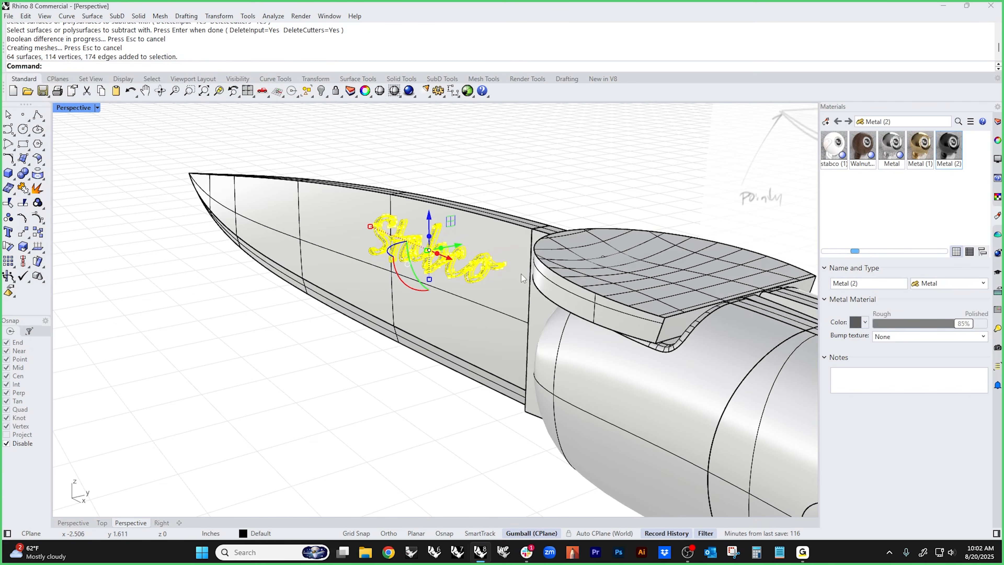
{"action": "right_click", "coordinate": [951, 148]}
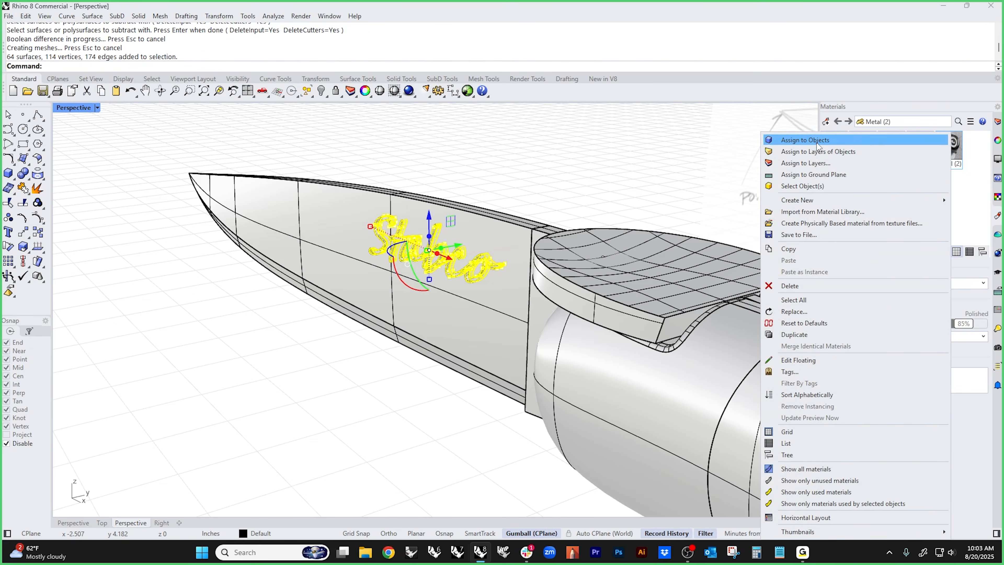
{"action": "left_click", "coordinate": [802, 140]}
{"action": "left_click", "coordinate": [515, 171]}
- Assign the blade's Metal material to the enclosed faces inside the letters a and o
{"action": "right_click_drag", "start_coordinate": [438, 261], "coordinate": [485, 260]}
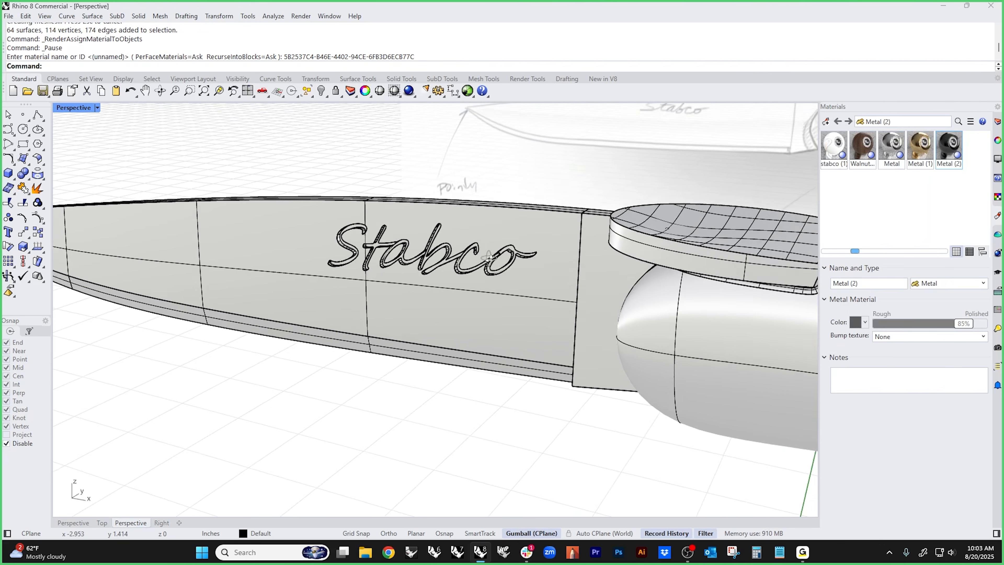
{"action": "scroll", "coordinate": [396, 262], "scroll_direction": "up", "scroll_amount": 8}
{"action": "right_click_drag", "start_coordinate": [353, 256], "coordinate": [361, 261]}
{"action": "left_click", "coordinate": [356, 243], "text": "ctrl+shift"}
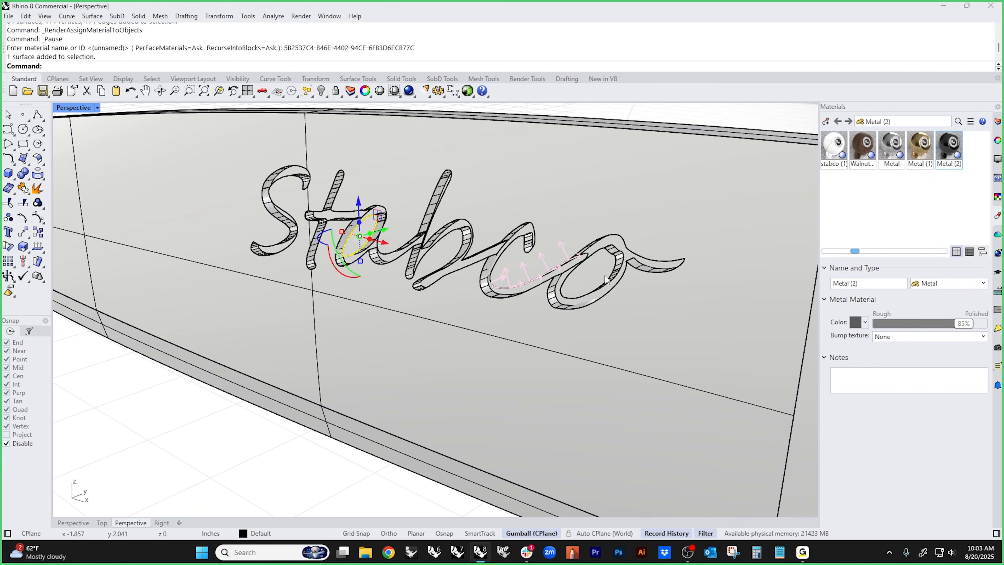
{"action": "left_click", "coordinate": [583, 277], "text": "ctrl+shift"}
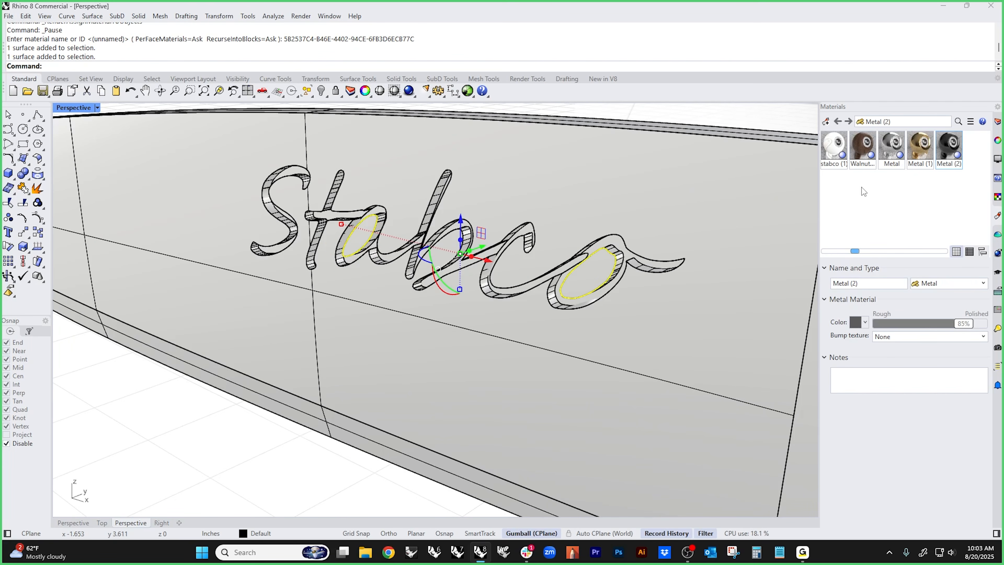
{"action": "right_click", "coordinate": [892, 147]}
{"action": "left_click", "coordinate": [712, 137]}
{"action": "left_click", "coordinate": [166, 477]}
- Set the Perspective viewport to Rendered display and frame the knife next to the sketch
{"action": "left_click", "coordinate": [98, 108]}
{"action": "left_click", "coordinate": [126, 152]}
{"action": "scroll", "coordinate": [401, 313], "scroll_direction": "down", "scroll_amount": 6}
{"action": "mouse_move", "coordinate": [402, 314]}
{"action": "right_mouse_down"}
{"action": "mouse_move", "coordinate": [468, 275]}
{"action": "mouse_move", "coordinate": [513, 307]}
{"action": "mouse_move", "coordinate": [621, 295]}
{"action": "mouse_move", "coordinate": [516, 256]}
{"action": "mouse_move", "coordinate": [412, 306]}
{"action": "mouse_move", "coordinate": [446, 352]}
{"action": "mouse_move", "coordinate": [525, 321]}
{"action": "mouse_move", "coordinate": [464, 330]}
{"action": "mouse_move", "coordinate": [474, 402]}
{"action": "mouse_move", "coordinate": [526, 289]}
{"action": "mouse_move", "coordinate": [506, 341]}
{"action": "mouse_move", "coordinate": [496, 311]}
{"action": "right_mouse_up"}
{"action": "scroll", "coordinate": [468, 274], "scroll_direction": "down", "scroll_amount": 7}
{"action": "scroll", "coordinate": [493, 300], "scroll_direction": "up", "scroll_amount": 5}
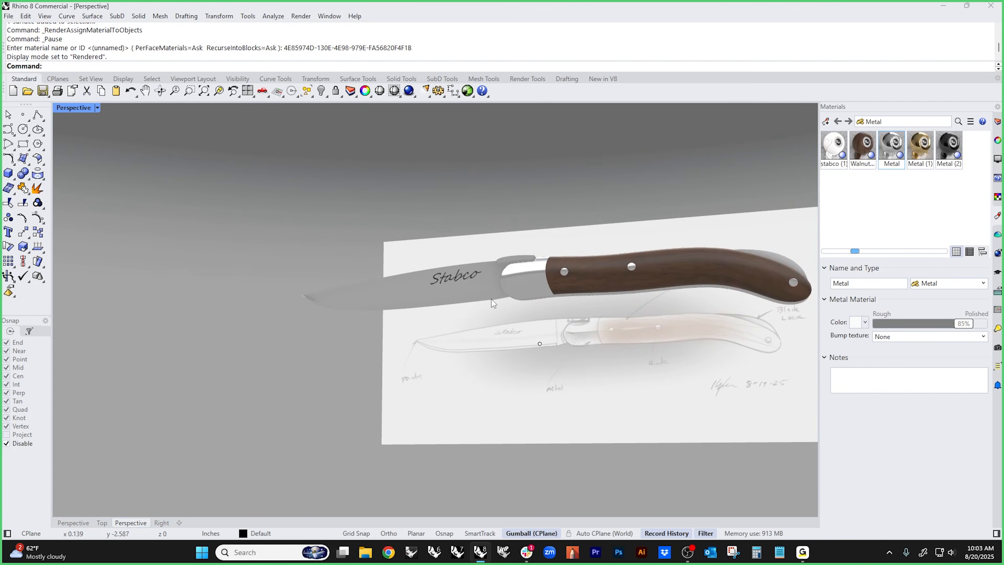
- Create another new Metal material, and change the blade's existing Metal material colour to the Stainless steel preset
{"action": "left_click", "coordinate": [826, 122]}
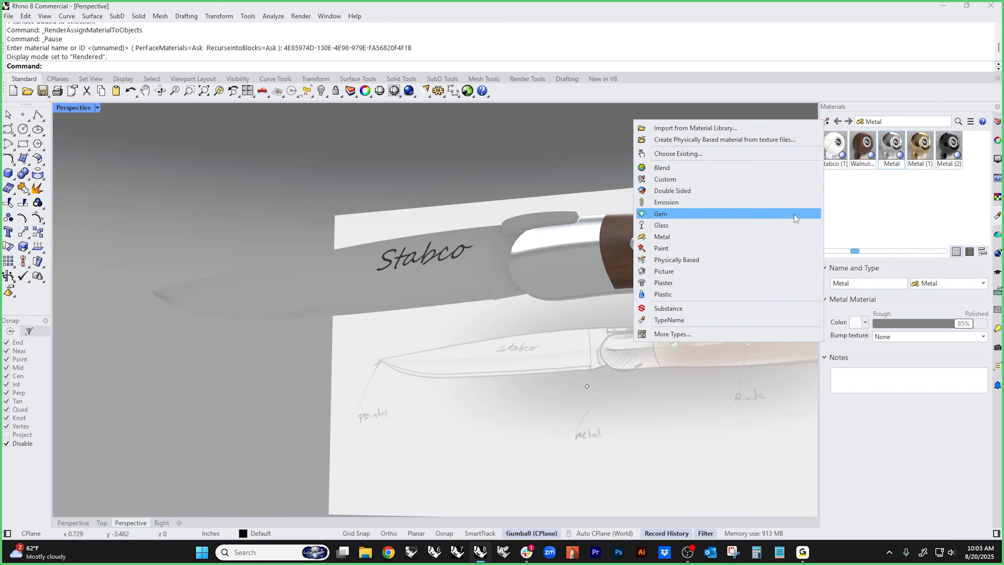
{"action": "left_click", "coordinate": [690, 238]}
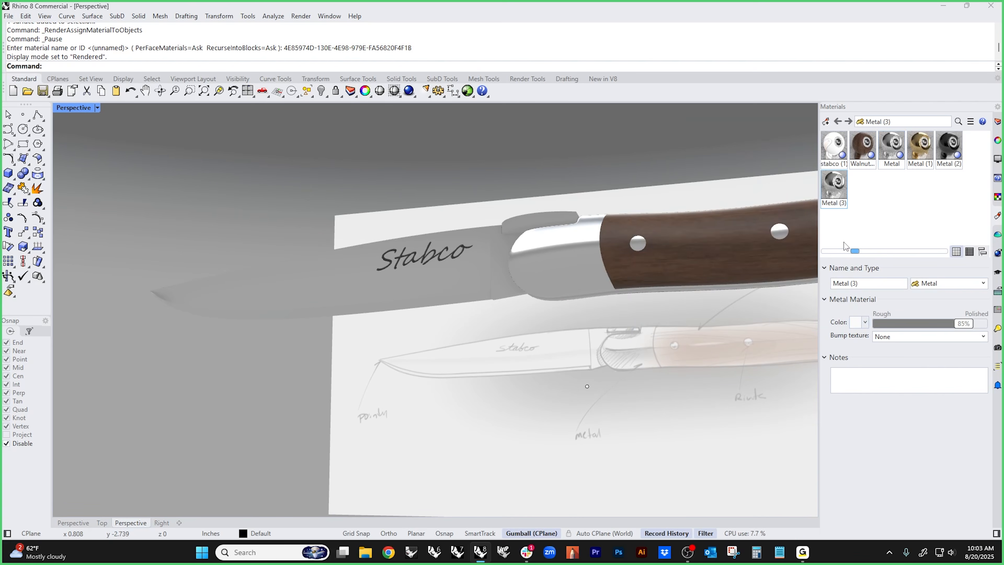
{"action": "left_click", "coordinate": [457, 278]}
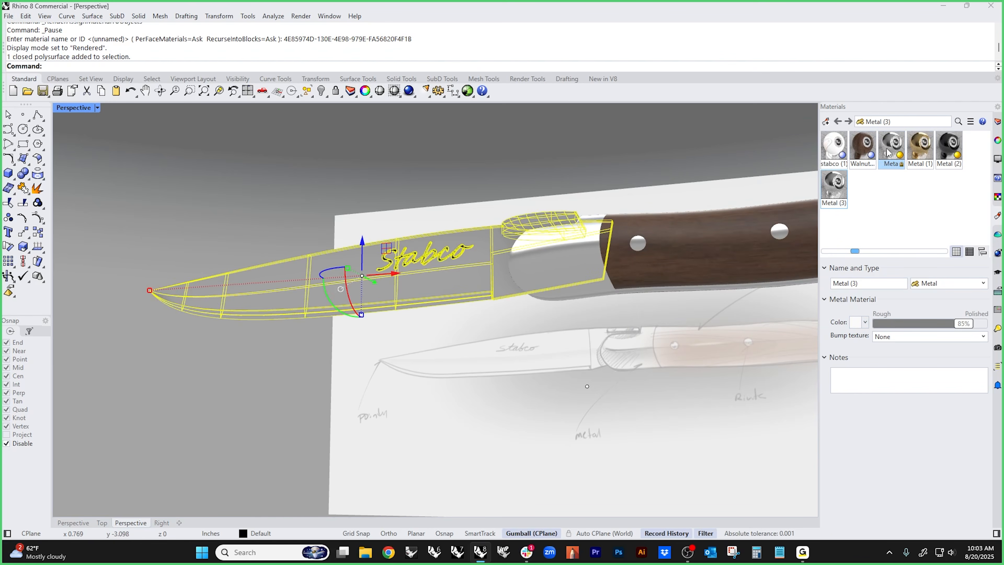
{"action": "left_click", "coordinate": [895, 147]}
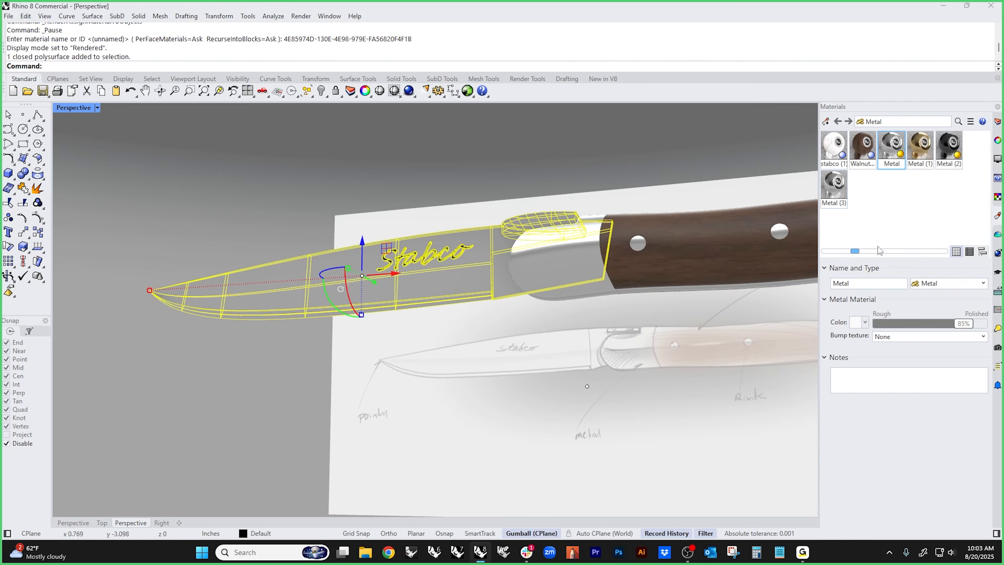
{"action": "left_click", "coordinate": [856, 322]}
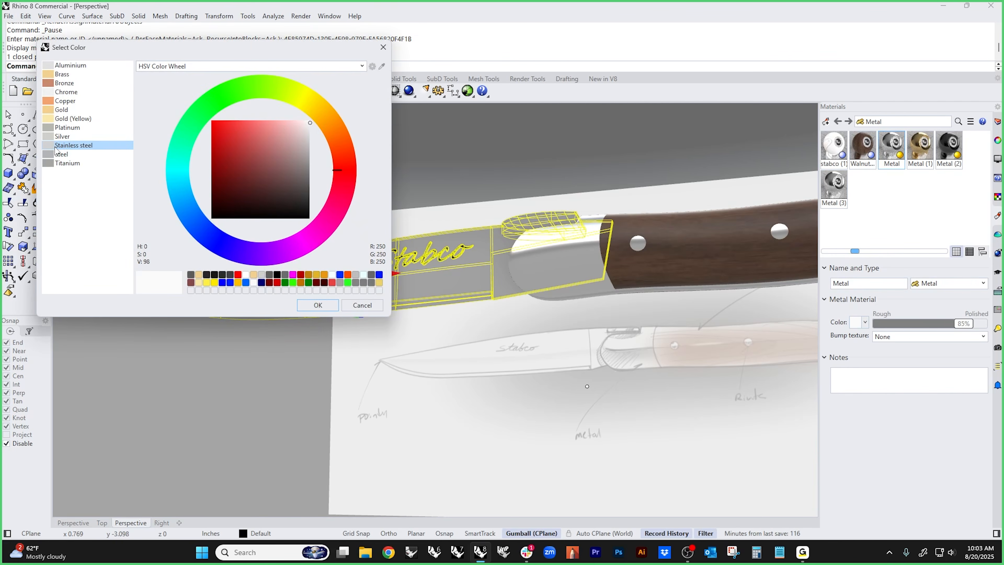
{"action": "left_click", "coordinate": [52, 146]}
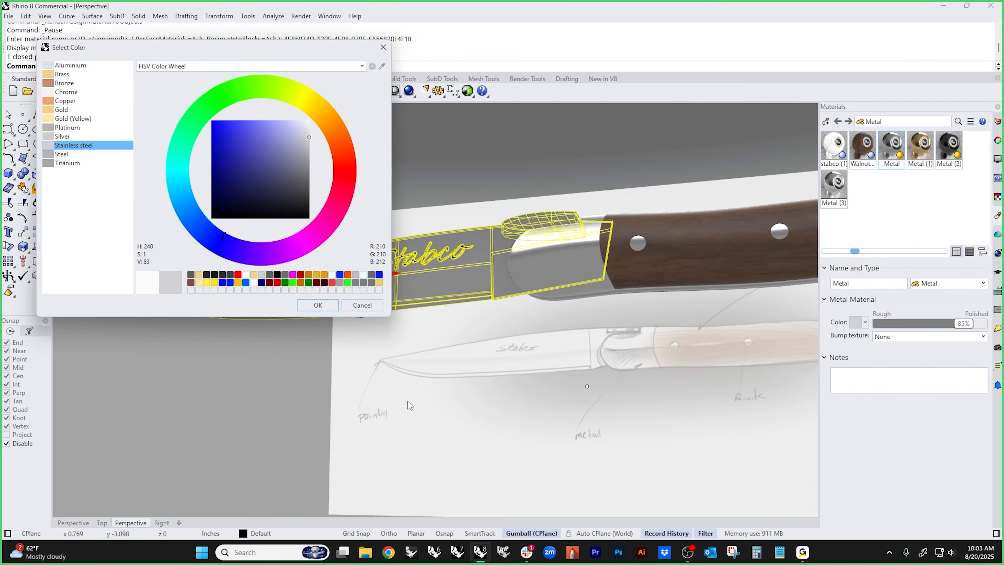
{"action": "left_click", "coordinate": [308, 304]}
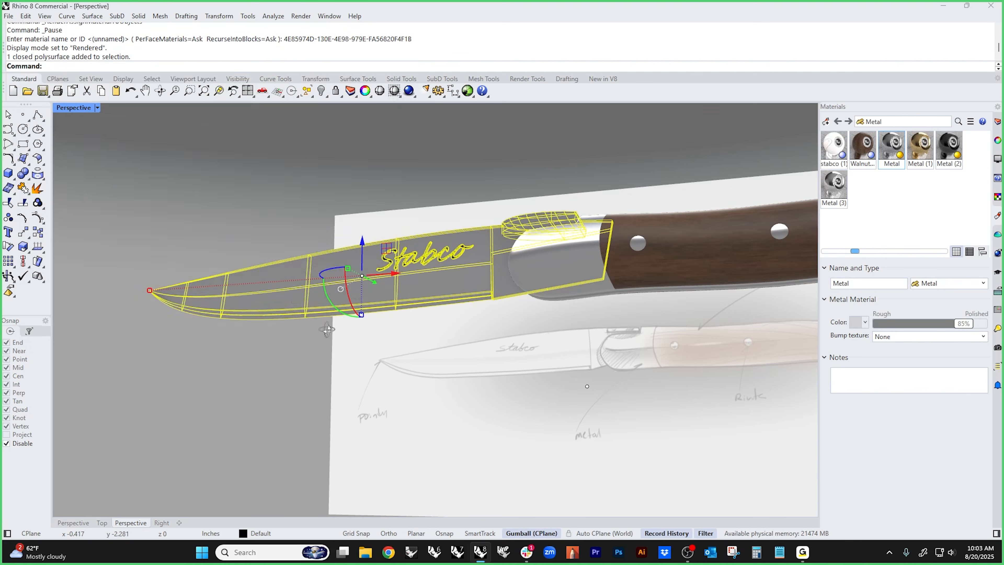
{"action": "left_click", "coordinate": [364, 369]}
{"action": "right_click_drag", "start_coordinate": [474, 374], "coordinate": [455, 350]}
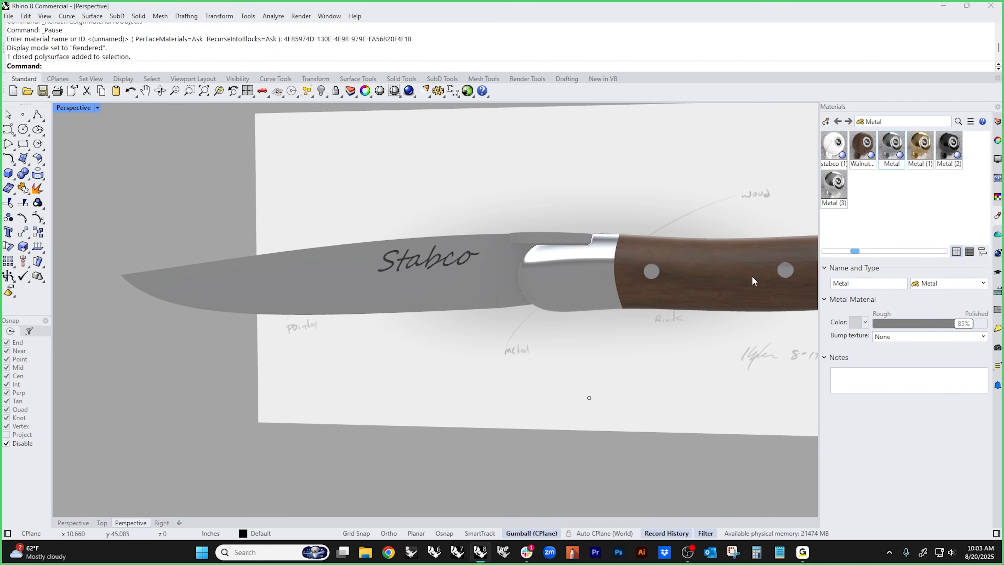
- Assign the Metal (3) material to the two bevel surfaces along the blade's cutting edge
{"action": "left_click", "coordinate": [832, 194]}
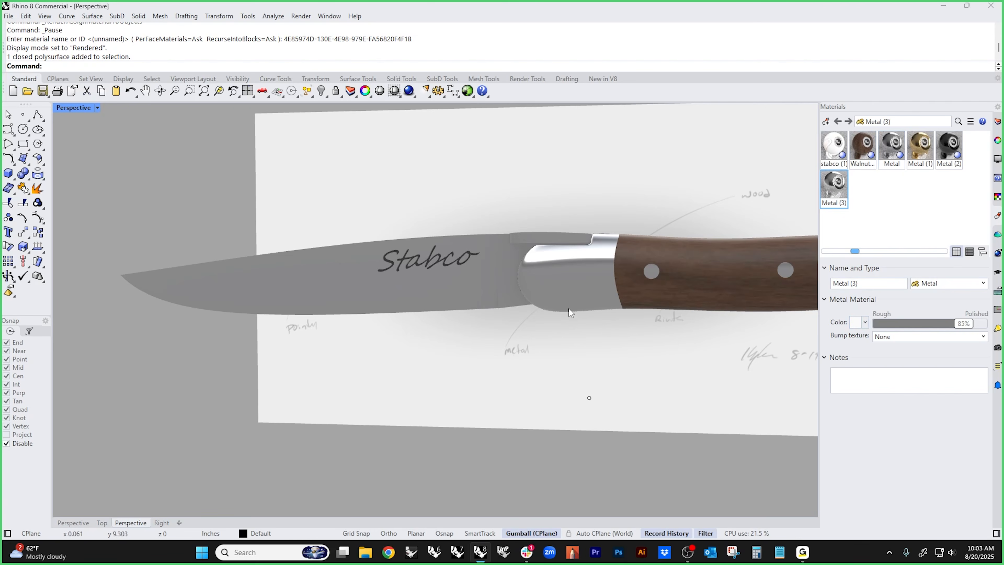
{"action": "scroll", "coordinate": [496, 310], "scroll_direction": "up", "scroll_amount": 10}
{"action": "left_click", "coordinate": [452, 301]}
{"action": "scroll", "coordinate": [452, 301], "scroll_direction": "down", "scroll_amount": 7}
{"action": "right_click_drag", "start_coordinate": [451, 301], "coordinate": [388, 298]}
{"action": "scroll", "coordinate": [388, 297], "scroll_direction": "up", "scroll_amount": 5}
{"action": "left_click", "coordinate": [372, 297], "text": "shift"}
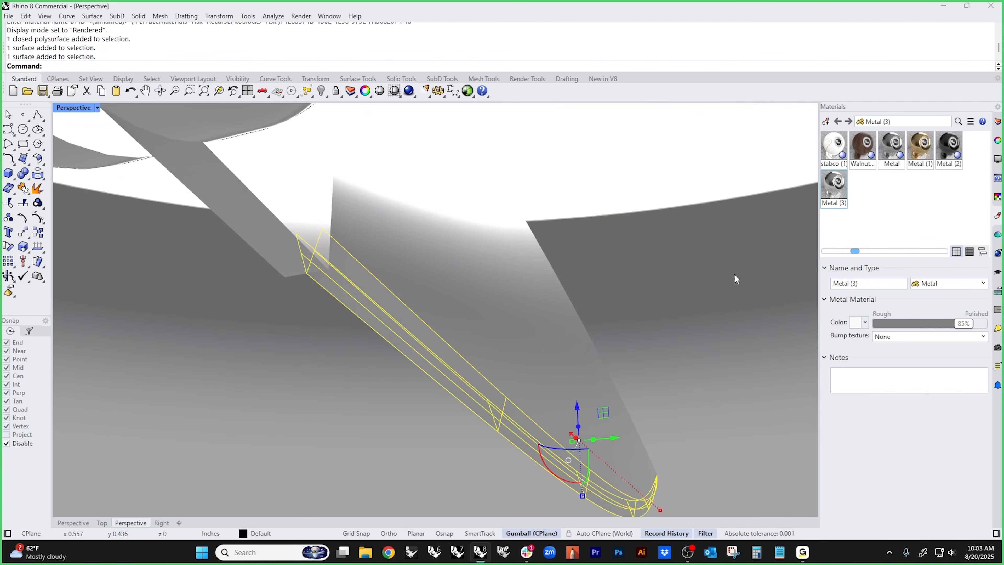
{"action": "right_click", "coordinate": [834, 188]}
{"action": "left_click", "coordinate": [680, 139]}
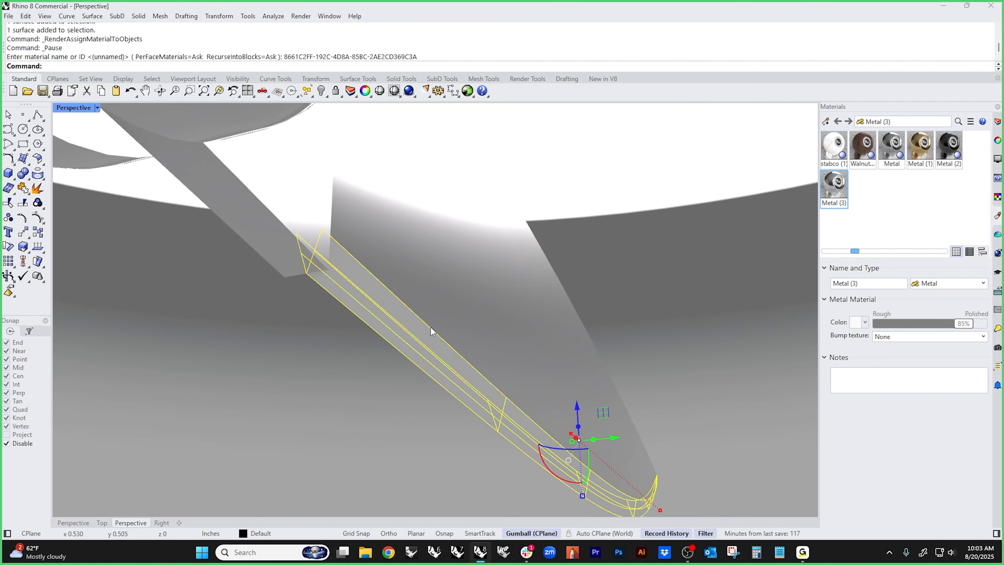
- Select the metal spine piece along the handle's curved back and examine its Metal material assignment
{"action": "scroll", "coordinate": [301, 260], "scroll_direction": "down", "scroll_amount": 10}
{"action": "mouse_move", "coordinate": [302, 260]}
{"action": "right_mouse_down"}
{"action": "mouse_move", "coordinate": [493, 325]}
{"action": "mouse_move", "coordinate": [518, 296]}
{"action": "mouse_move", "coordinate": [563, 274]}
{"action": "mouse_move", "coordinate": [568, 298]}
{"action": "mouse_move", "coordinate": [561, 277]}
{"action": "mouse_move", "coordinate": [554, 300]}
{"action": "mouse_move", "coordinate": [545, 277]}
{"action": "mouse_move", "coordinate": [529, 297]}
{"action": "mouse_move", "coordinate": [521, 258]}
{"action": "mouse_move", "coordinate": [538, 321]}
{"action": "mouse_move", "coordinate": [619, 326]}
{"action": "mouse_move", "coordinate": [560, 332]}
{"action": "mouse_move", "coordinate": [589, 334]}
{"action": "mouse_move", "coordinate": [417, 315]}
{"action": "right_mouse_up"}
{"action": "scroll", "coordinate": [518, 297], "scroll_direction": "down", "scroll_amount": 5}
{"action": "scroll", "coordinate": [554, 307], "scroll_direction": "up", "scroll_amount": 5}
{"action": "right_click_drag", "start_coordinate": [402, 281], "coordinate": [394, 306], "text": "shift"}
{"action": "left_click", "coordinate": [371, 296]}
{"action": "left_click", "coordinate": [891, 145]}
{"action": "right_click", "coordinate": [892, 145]}
{"action": "left_click", "coordinate": [805, 151]}
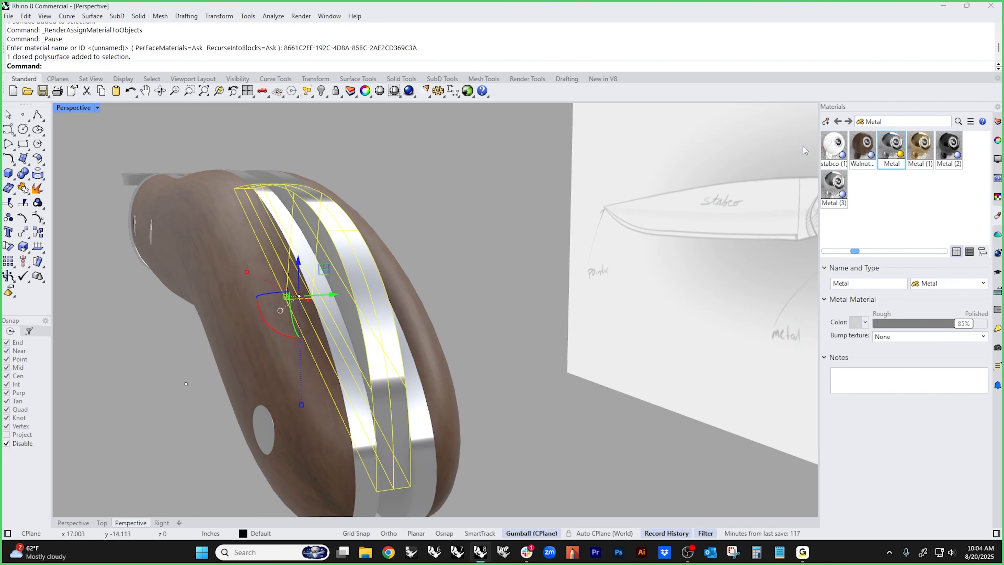
{"action": "left_click", "coordinate": [529, 247]}
- Examine the long edges of the handle's metal spine piece and review the whole rendered knife against the sketch from several angles
{"action": "scroll", "coordinate": [522, 250], "scroll_direction": "down", "scroll_amount": 6}
{"action": "right_click_drag", "start_coordinate": [489, 277], "coordinate": [463, 289]}
{"action": "scroll", "coordinate": [706, 282], "scroll_direction": "up", "scroll_amount": 2}
{"action": "scroll", "coordinate": [436, 282], "scroll_direction": "up", "scroll_amount": 5}
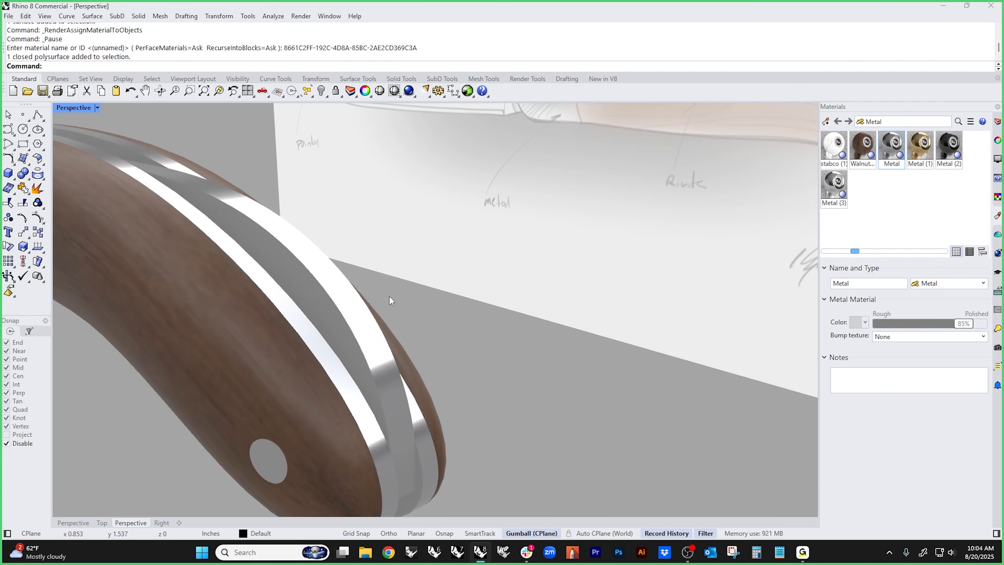
{"action": "left_click", "coordinate": [354, 306], "text": "ctrl+shift"}
{"action": "left_click", "coordinate": [361, 302], "text": "ctrl+shift"}
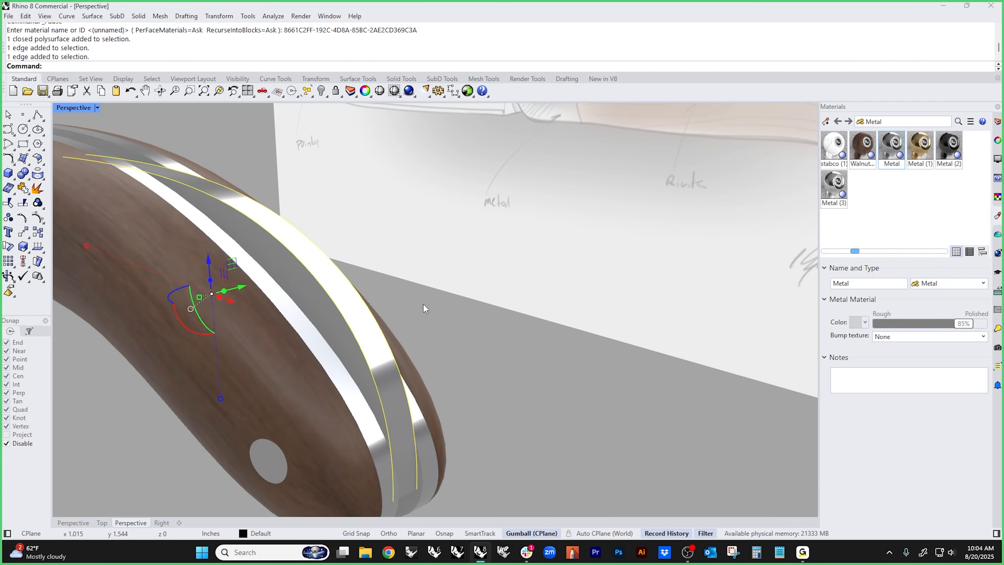
{"action": "scroll", "coordinate": [435, 301], "scroll_direction": "down", "scroll_amount": 5}
{"action": "left_click", "coordinate": [455, 296]}
{"action": "scroll", "coordinate": [433, 319], "scroll_direction": "down", "scroll_amount": 6}
{"action": "mouse_move", "coordinate": [434, 319]}
{"action": "right_mouse_down"}
{"action": "mouse_move", "coordinate": [516, 312]}
{"action": "mouse_move", "coordinate": [431, 344]}
{"action": "right_mouse_up"}
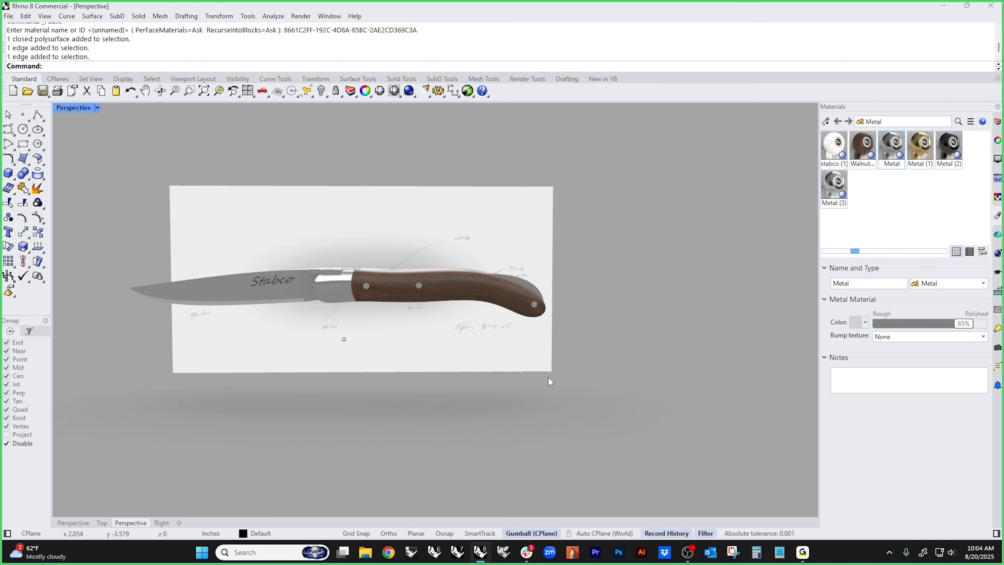
{"action": "mouse_move", "coordinate": [557, 341]}
{"action": "right_mouse_down"}
{"action": "mouse_move", "coordinate": [525, 397]}
{"action": "mouse_move", "coordinate": [437, 386]}
{"action": "mouse_move", "coordinate": [448, 416]}
{"action": "mouse_move", "coordinate": [586, 386]}
{"action": "right_mouse_up"}
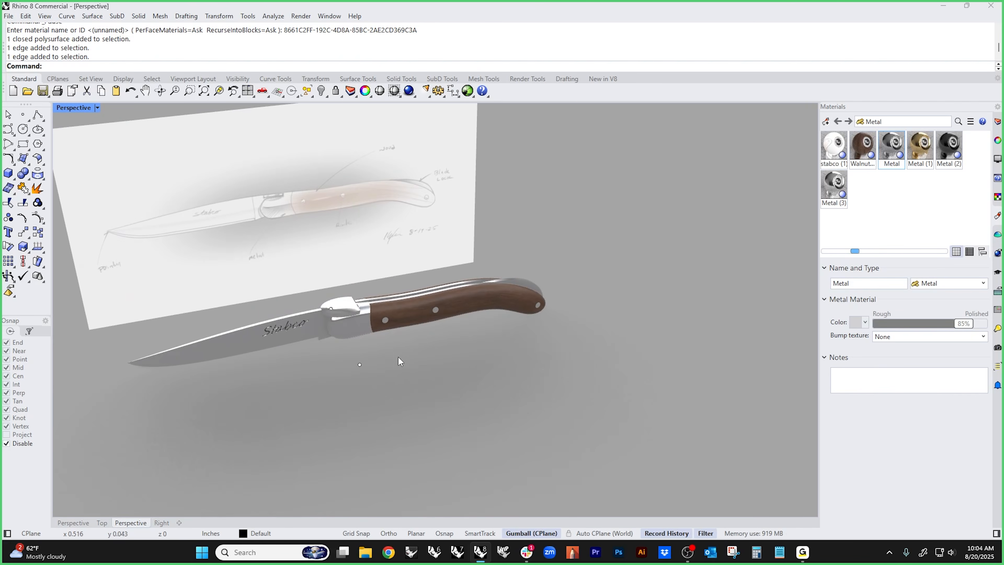
{"action": "mouse_move", "coordinate": [456, 390]}
{"action": "right_mouse_down"}
{"action": "mouse_move", "coordinate": [536, 379]}
{"action": "mouse_move", "coordinate": [540, 368]}
{"action": "mouse_move", "coordinate": [384, 381]}
{"action": "mouse_move", "coordinate": [395, 365]}
{"action": "mouse_move", "coordinate": [383, 380]}
{"action": "right_mouse_up"}
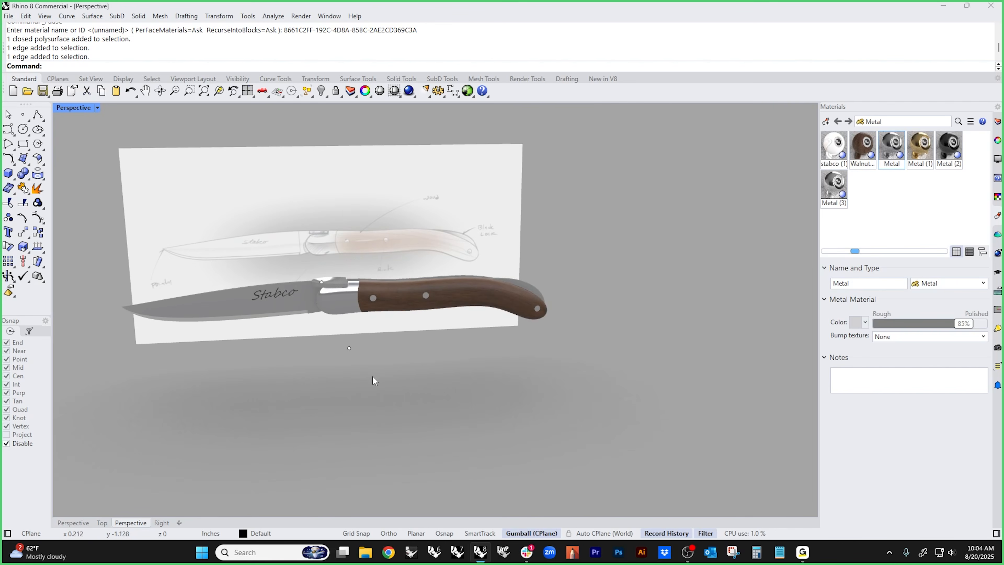
- Select all point objects around the knife model and delete them
{"action": "left_click_drag", "start_coordinate": [325, 378], "coordinate": [424, 226]}
{"action": "left_click", "coordinate": [409, 388]}
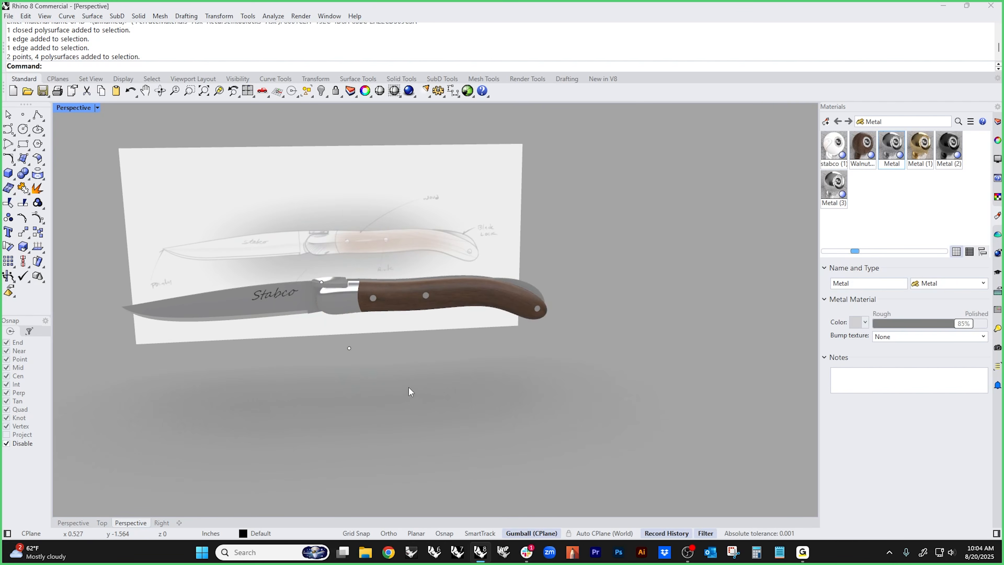
{"action": "type", "text": "SelPt"}
{"action": "key", "text": "Return"}
{"action": "key", "text": "Delete"}
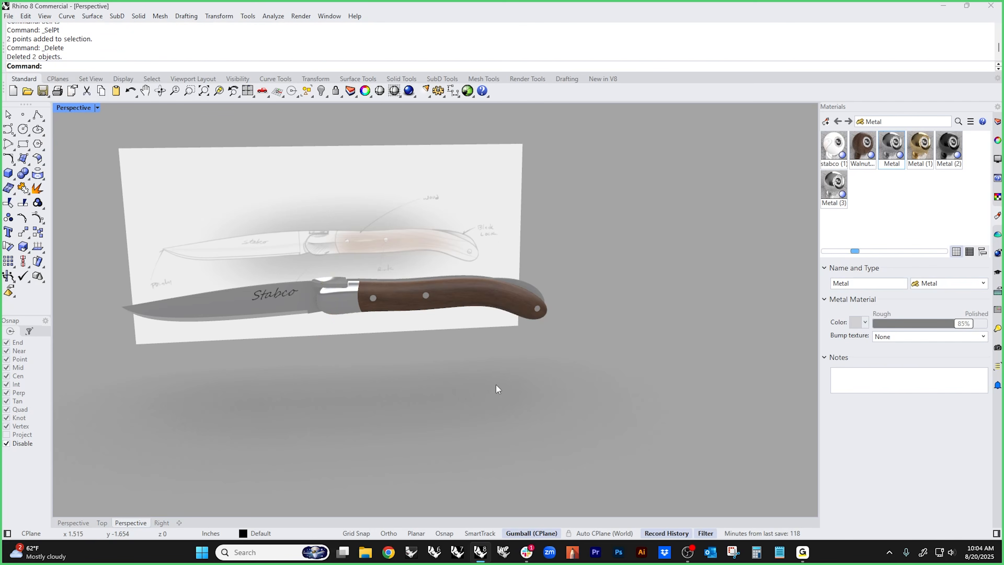
- Set the rendering background to solid white in place of the 360° environment, and view the knife against it
{"action": "right_click_drag", "start_coordinate": [497, 383], "coordinate": [487, 369]}
{"action": "mouse_move", "coordinate": [347, 302]}
{"action": "right_mouse_down"}
{"action": "mouse_move", "coordinate": [370, 274]}
{"action": "mouse_move", "coordinate": [348, 267]}
{"action": "mouse_move", "coordinate": [503, 305]}
{"action": "mouse_move", "coordinate": [511, 330]}
{"action": "mouse_move", "coordinate": [499, 340]}
{"action": "mouse_move", "coordinate": [458, 344]}
{"action": "right_mouse_up"}
{"action": "scroll", "coordinate": [458, 345], "scroll_direction": "down", "scroll_amount": 5}
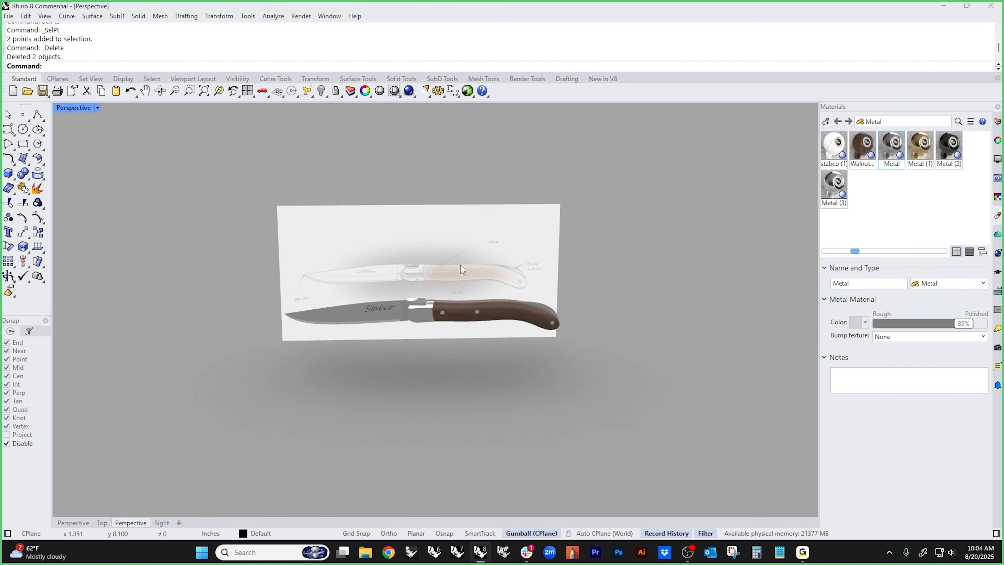
{"action": "right_click_drag", "start_coordinate": [463, 274], "coordinate": [483, 325]}
{"action": "scroll", "coordinate": [473, 313], "scroll_direction": "up", "scroll_amount": 4}
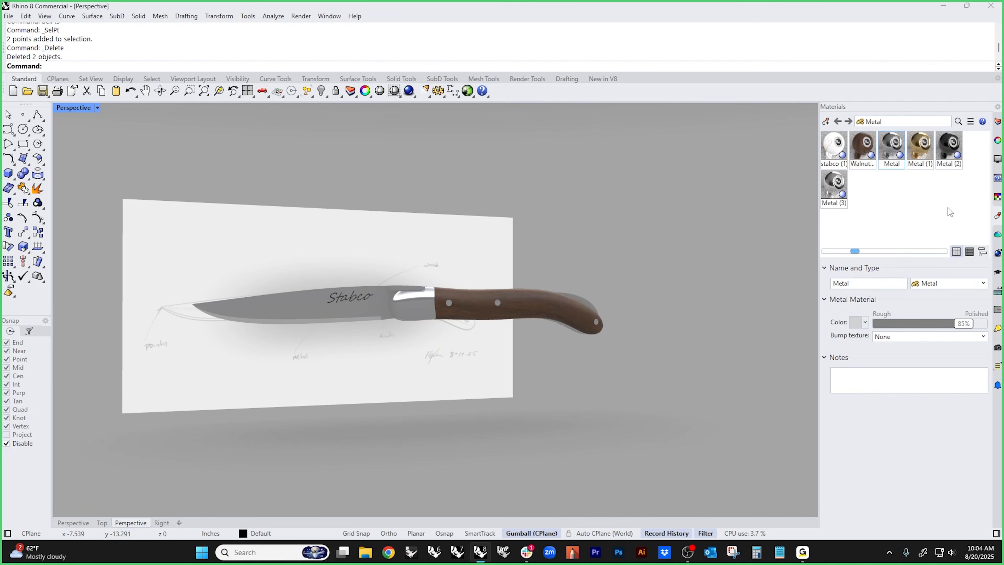
{"action": "left_click", "coordinate": [998, 254]}
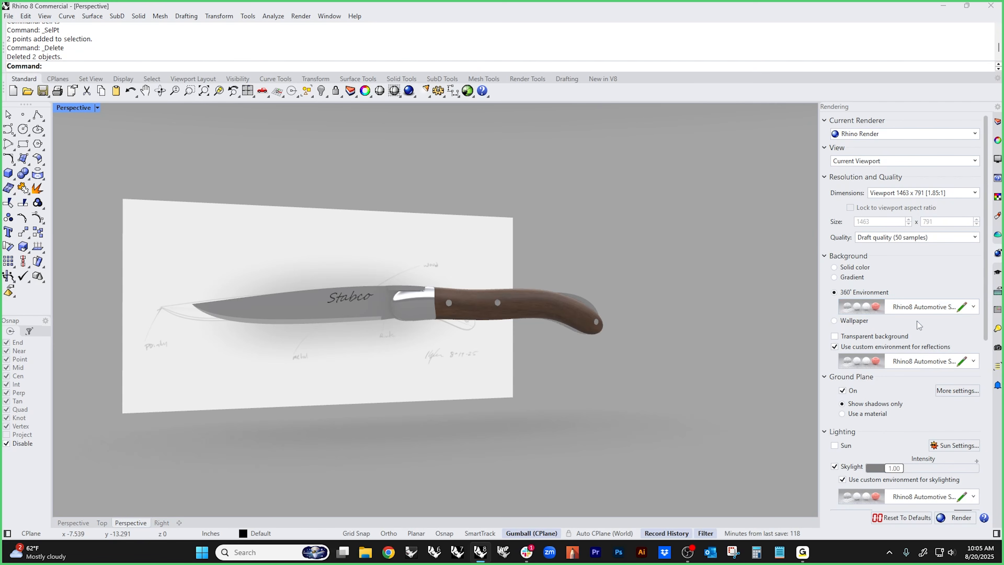
{"action": "scroll", "coordinate": [630, 319], "scroll_direction": "down", "scroll_amount": 8}
{"action": "mouse_move", "coordinate": [630, 318]}
{"action": "right_mouse_down"}
{"action": "mouse_move", "coordinate": [597, 257]}
{"action": "mouse_move", "coordinate": [599, 304]}
{"action": "mouse_move", "coordinate": [577, 320]}
{"action": "right_mouse_up"}
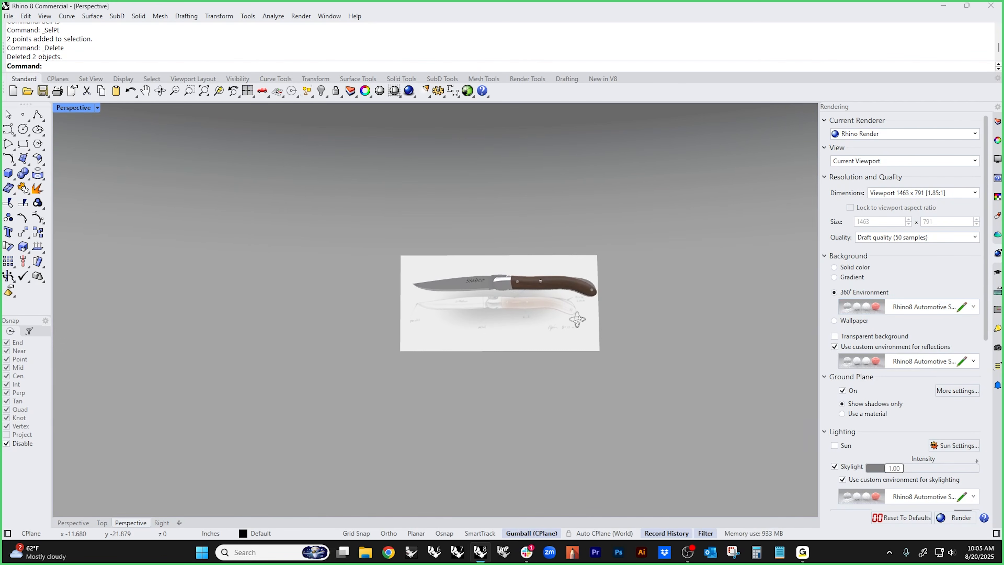
{"action": "left_click", "coordinate": [834, 268]}
{"action": "scroll", "coordinate": [553, 312], "scroll_direction": "up", "scroll_amount": 8}
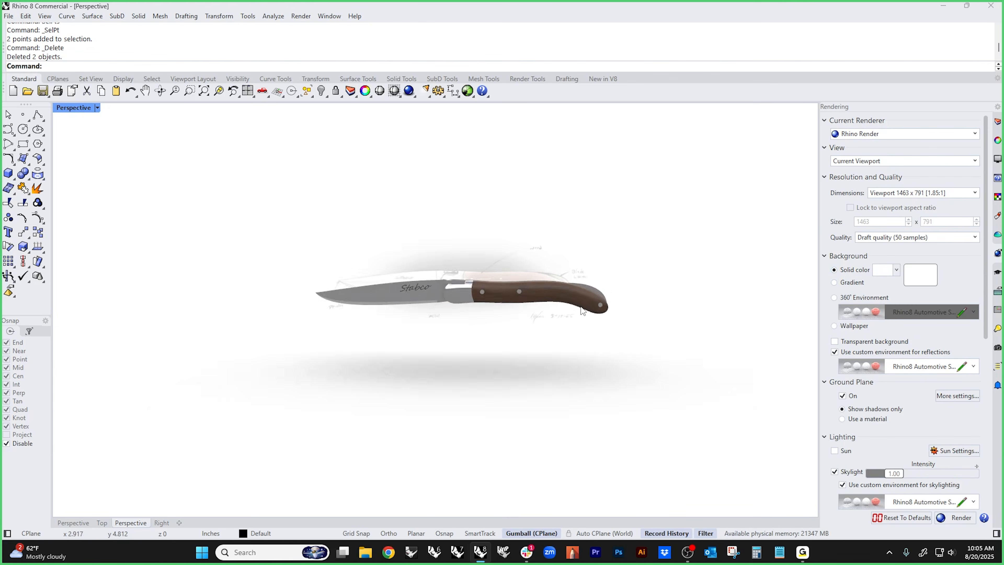
{"action": "scroll", "coordinate": [532, 332], "scroll_direction": "down", "scroll_amount": 6}
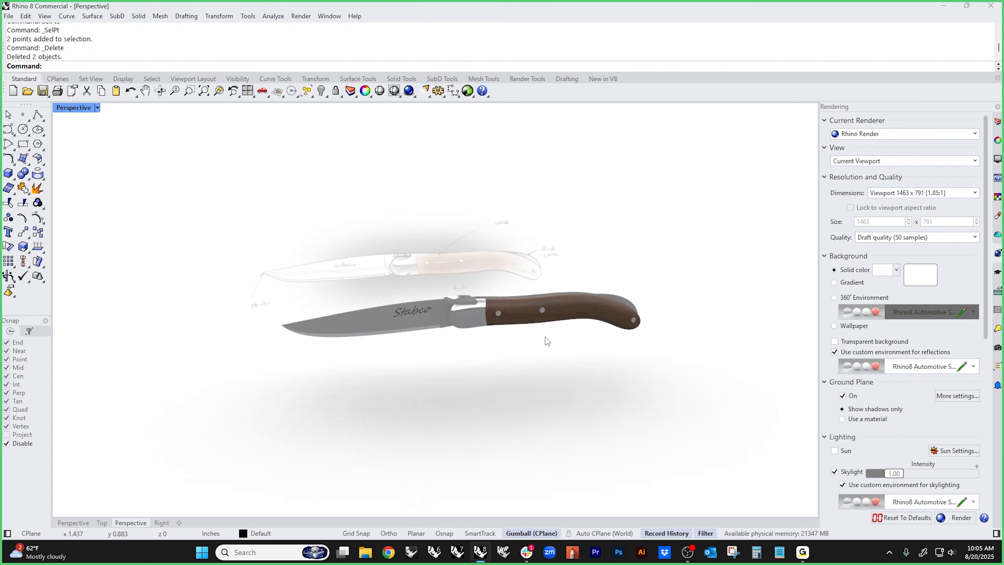
{"action": "scroll", "coordinate": [543, 329], "scroll_direction": "up", "scroll_amount": 7}
{"action": "mouse_move", "coordinate": [480, 318]}
{"action": "right_mouse_down"}
{"action": "mouse_move", "coordinate": [473, 303]}
{"action": "mouse_move", "coordinate": [479, 318]}
{"action": "mouse_move", "coordinate": [498, 322]}
{"action": "mouse_move", "coordinate": [490, 309]}
{"action": "right_mouse_up"}
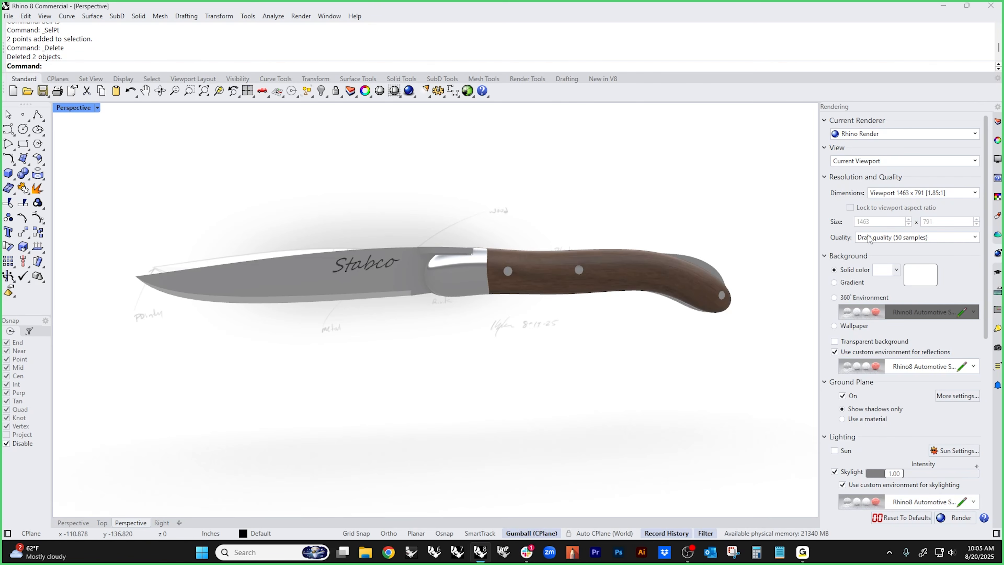
- Set the altitude of the Rhino8 Automotive Studio environment's background texture to about -26.6° to shift the blade's reflections
{"action": "left_click", "coordinate": [998, 238]}
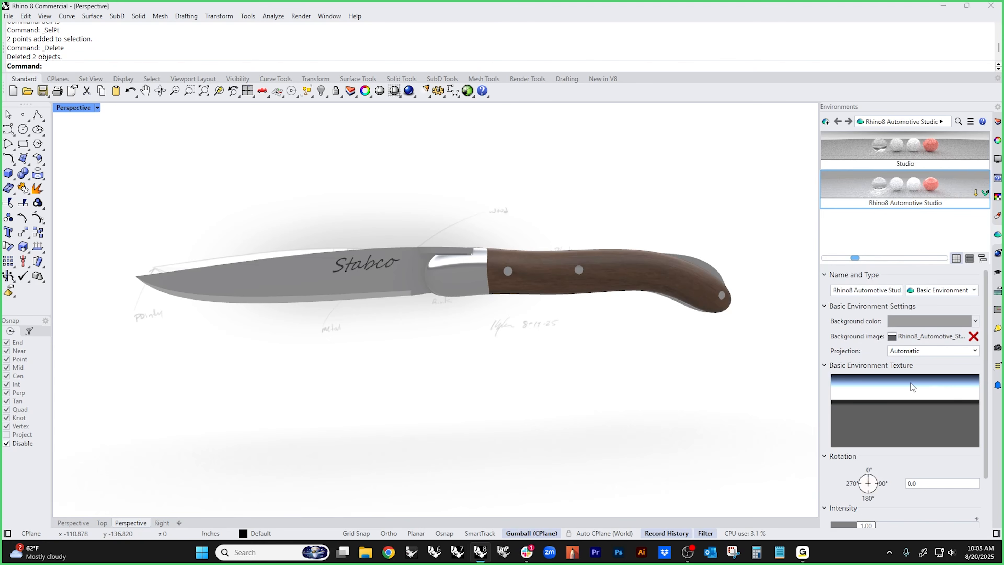
{"action": "left_click", "coordinate": [832, 382]}
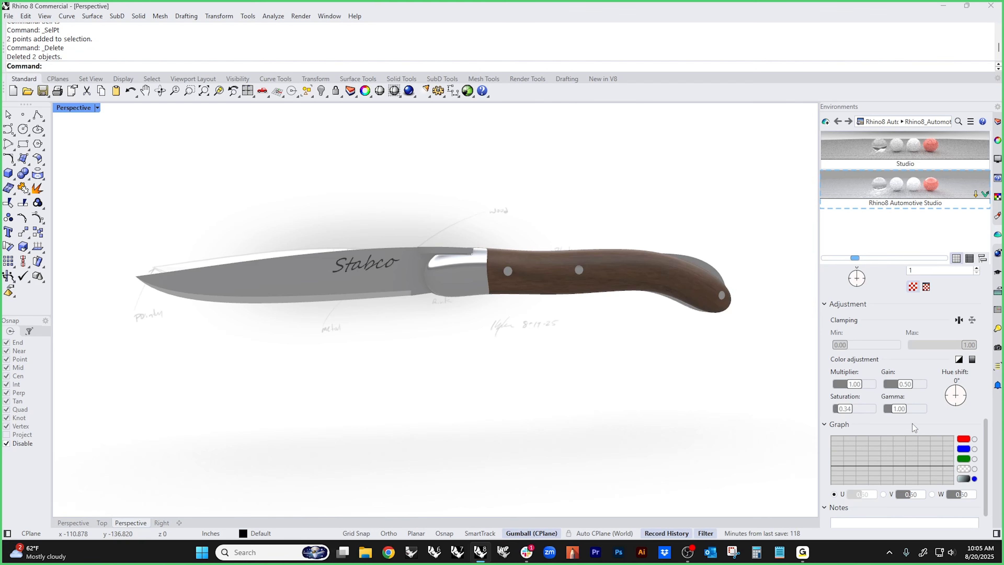
{"action": "scroll", "coordinate": [913, 424], "scroll_direction": "down", "scroll_amount": 1}
{"action": "scroll", "coordinate": [906, 420], "scroll_direction": "up", "scroll_amount": 3}
{"action": "scroll", "coordinate": [878, 404], "scroll_direction": "up", "scroll_amount": 3}
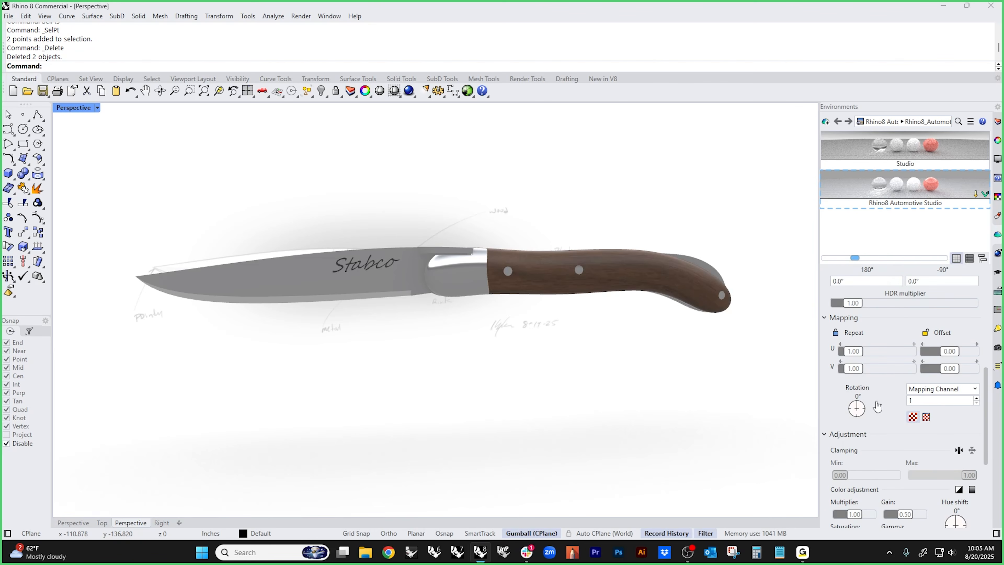
{"action": "scroll", "coordinate": [878, 407], "scroll_direction": "up", "scroll_amount": 3}
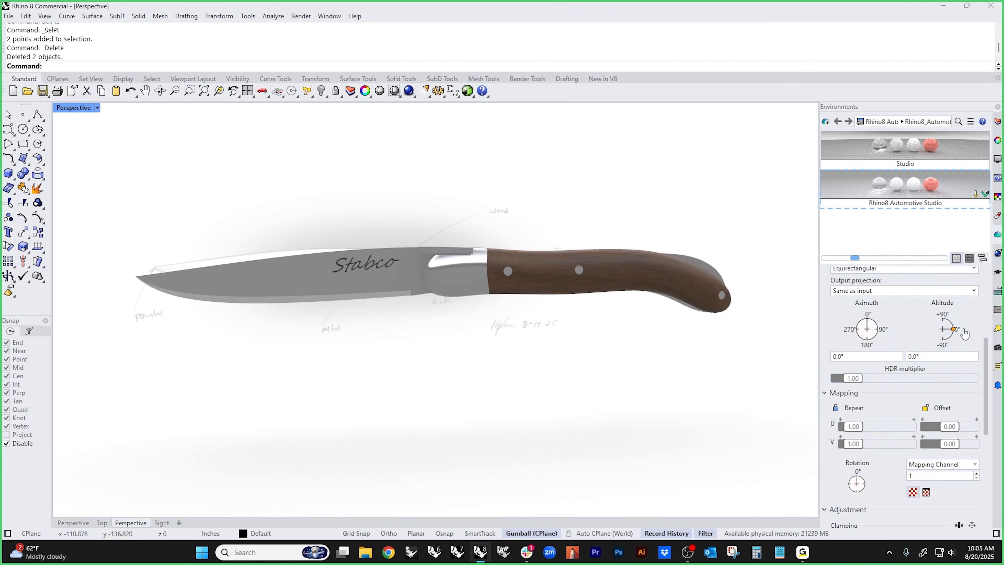
{"action": "left_click_drag", "start_coordinate": [954, 329], "coordinate": [951, 339]}
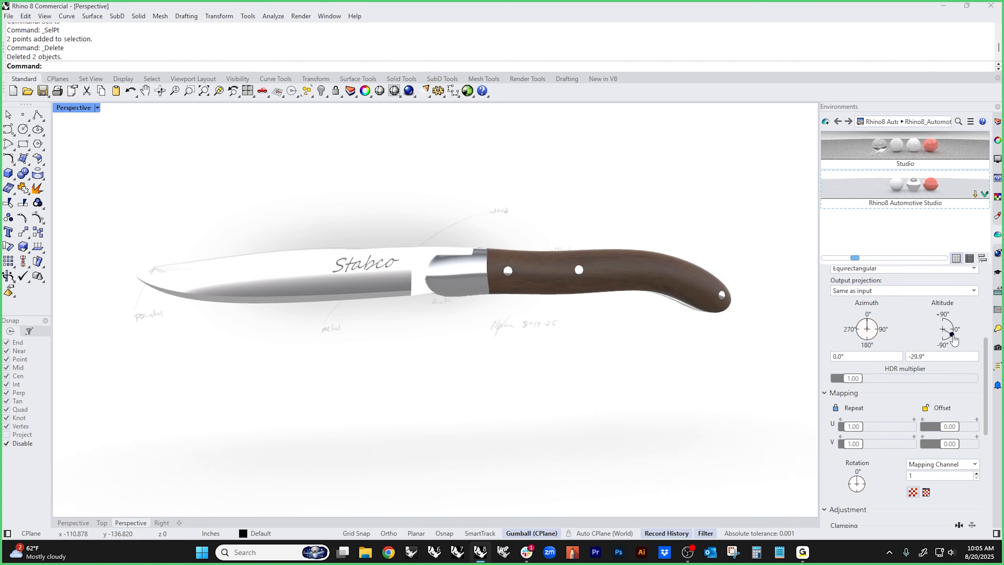
{"action": "left_click_drag", "start_coordinate": [953, 336], "coordinate": [954, 337]}
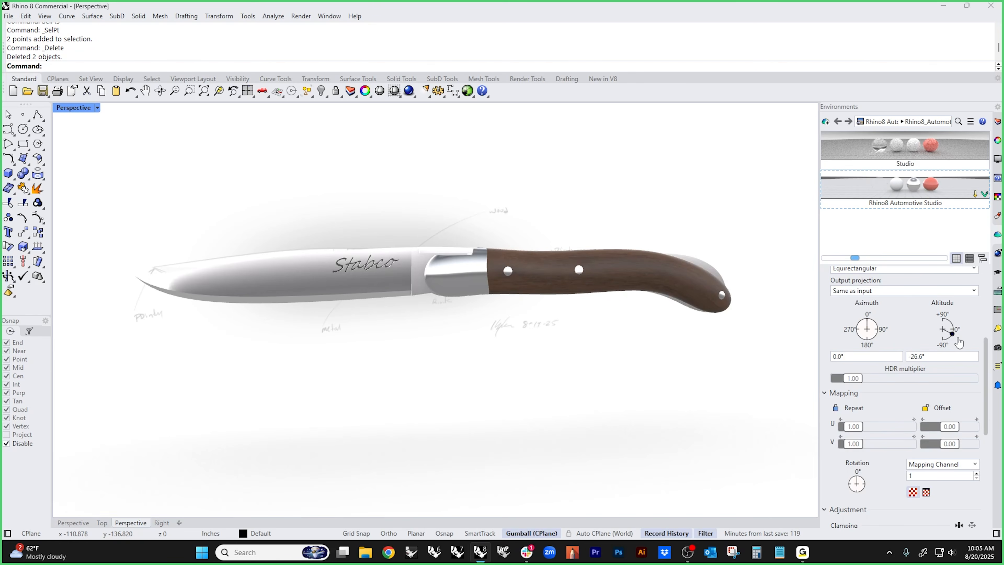
{"action": "mouse_move", "coordinate": [497, 372]}
{"action": "right_mouse_down"}
{"action": "mouse_move", "coordinate": [462, 393]}
{"action": "mouse_move", "coordinate": [462, 374]}
{"action": "mouse_move", "coordinate": [484, 377]}
{"action": "right_mouse_up"}
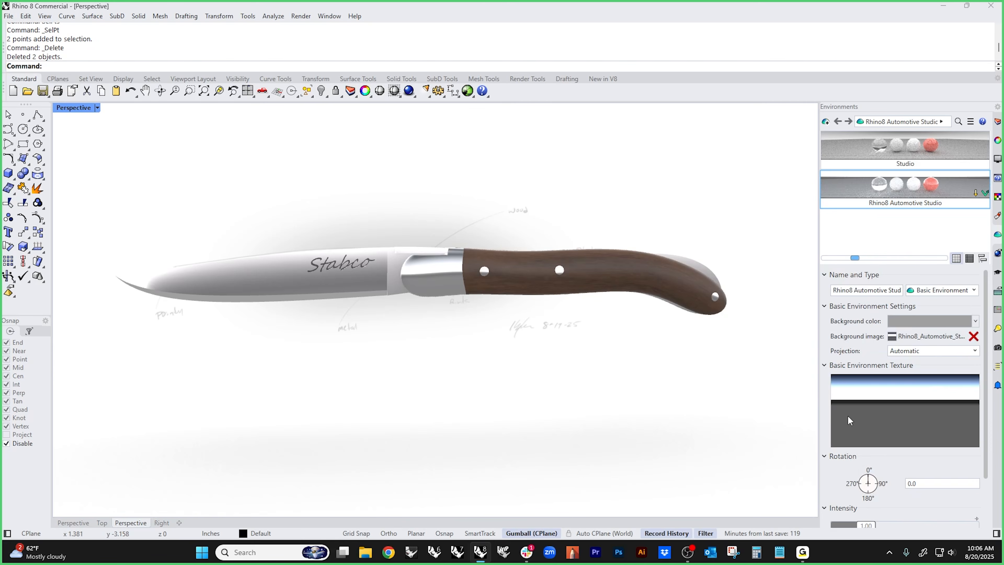
- Set the intensity of the Rhino8 Automotive Studio environment to 0.8 and check the knife's reflections
{"action": "scroll", "coordinate": [849, 420], "scroll_direction": "down", "scroll_amount": 2}
{"action": "double_click", "coordinate": [872, 470]}
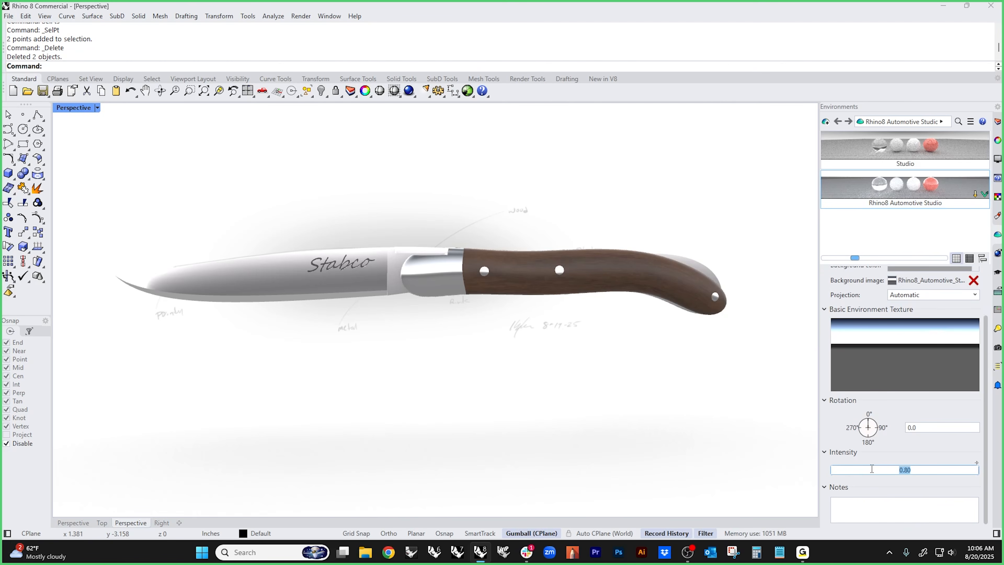
{"action": "key", "text": "Return"}
{"action": "right_click_drag", "start_coordinate": [520, 395], "coordinate": [520, 396]}
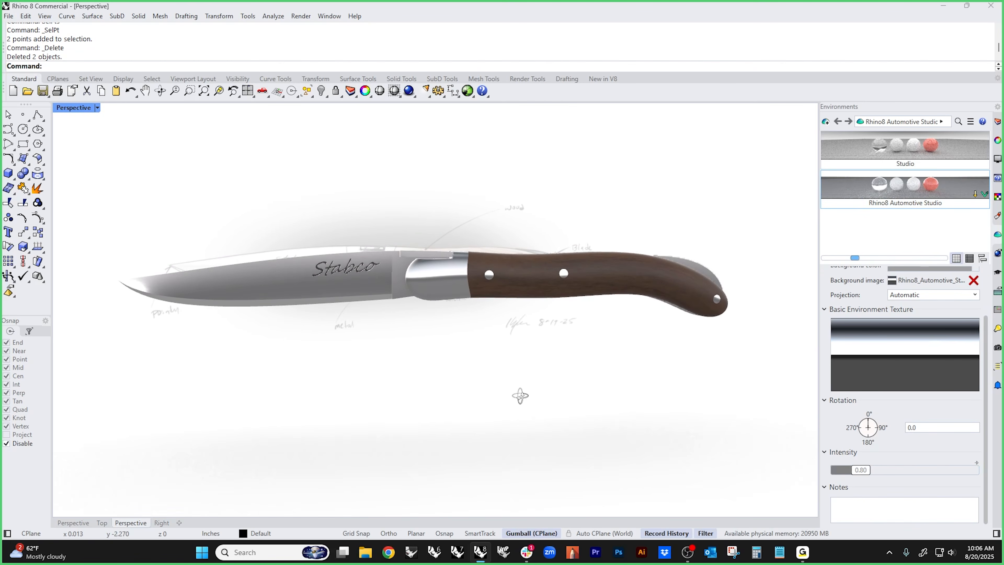
- Lower the Rhino8 Automotive Studio environment's intensity to 0.7 and check the knife from several angles
{"action": "double_click", "coordinate": [866, 471]}
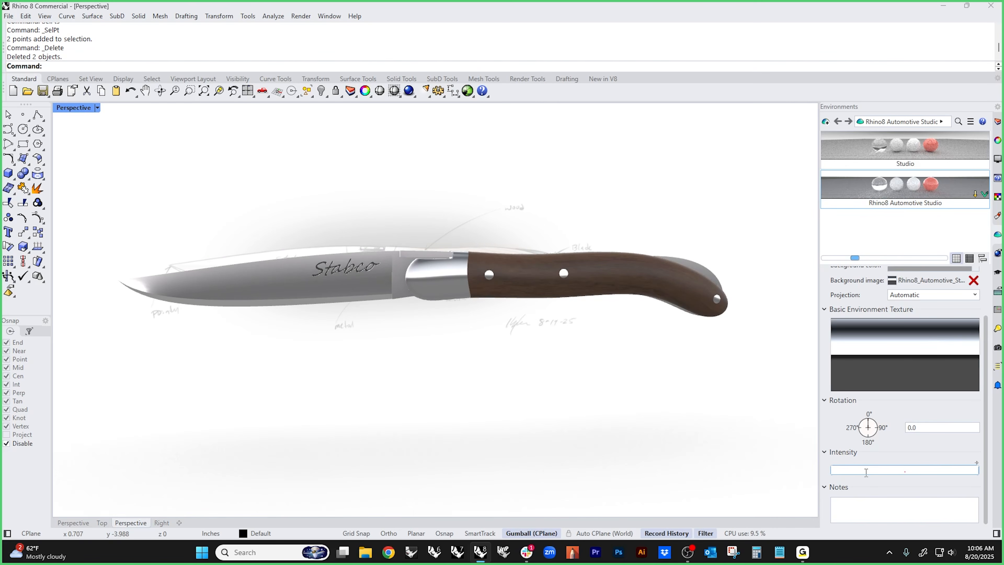
{"action": "type", "text": ".7"}
{"action": "key", "text": "Return"}
{"action": "mouse_move", "coordinate": [513, 404]}
{"action": "right_mouse_down"}
{"action": "mouse_move", "coordinate": [488, 396]}
{"action": "mouse_move", "coordinate": [500, 395]}
{"action": "mouse_move", "coordinate": [512, 417]}
{"action": "mouse_move", "coordinate": [492, 395]}
{"action": "right_mouse_up"}
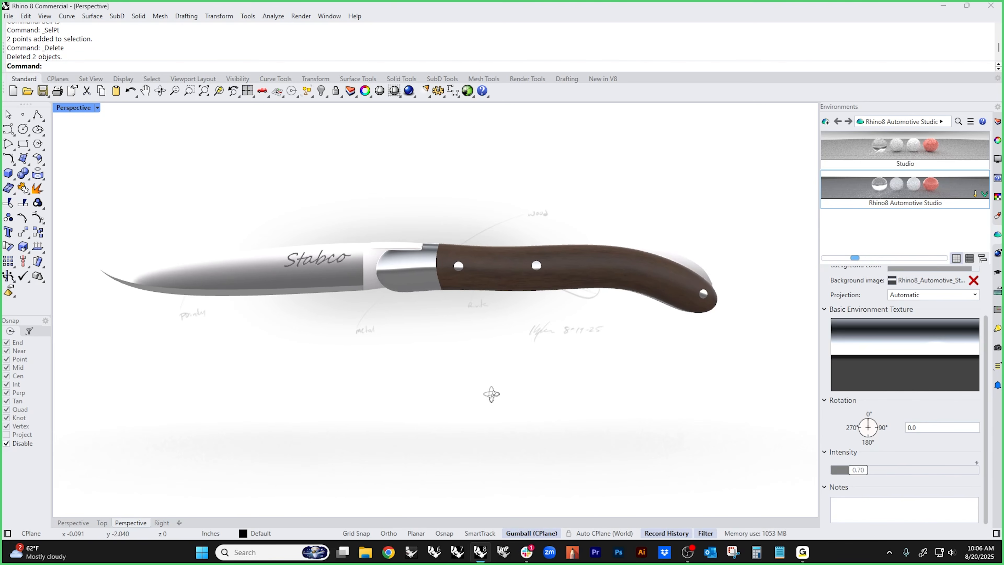
{"action": "mouse_move", "coordinate": [513, 392]}
{"action": "right_mouse_down"}
{"action": "mouse_move", "coordinate": [575, 413]}
{"action": "mouse_move", "coordinate": [529, 386]}
{"action": "mouse_move", "coordinate": [540, 374]}
{"action": "mouse_move", "coordinate": [492, 374]}
{"action": "mouse_move", "coordinate": [492, 403]}
{"action": "right_mouse_up"}
- Select the whole knife, try rotating it slightly, and undo the last change
{"action": "left_click_drag", "start_coordinate": [716, 438], "coordinate": [204, 290]}
{"action": "right_click_drag", "start_coordinate": [494, 402], "coordinate": [474, 405]}
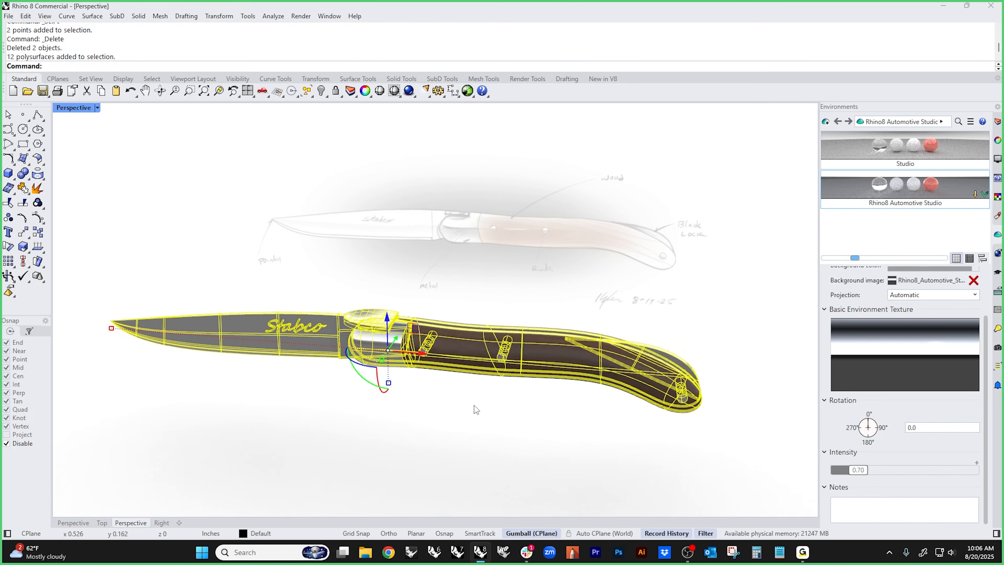
{"action": "left_click_drag", "start_coordinate": [388, 391], "coordinate": [390, 392]}
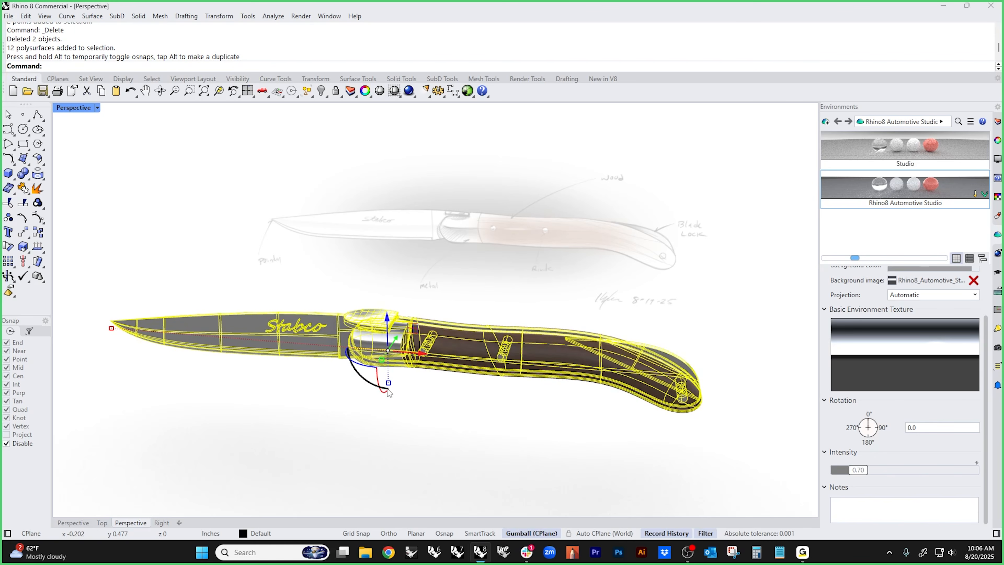
{"action": "key", "text": "ctrl+z"}
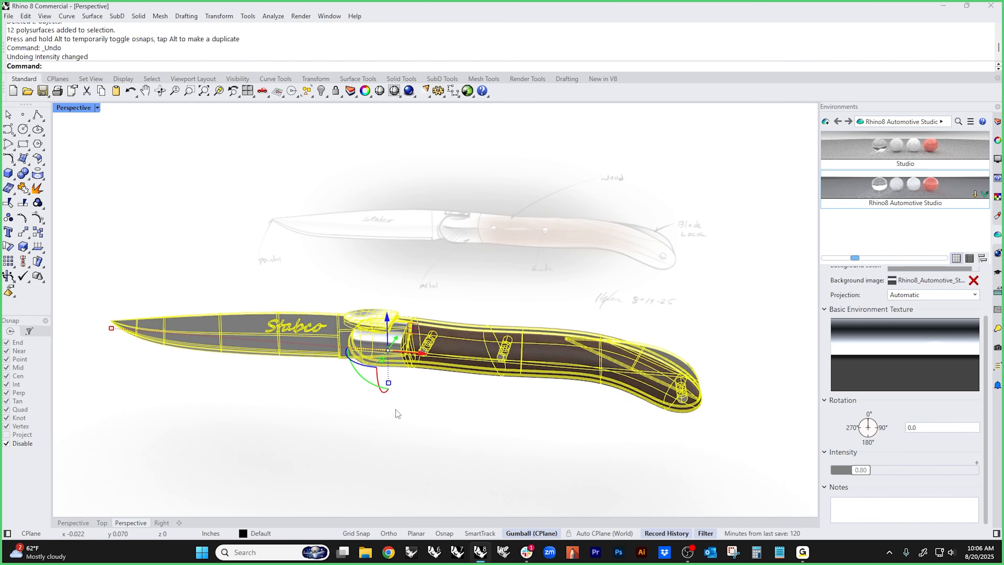
- Rotate the whole selected knife slightly in front of the sketch and clear the selection
{"action": "right_click_drag", "start_coordinate": [395, 410], "coordinate": [384, 415]}
{"action": "left_click_drag", "start_coordinate": [353, 397], "coordinate": [358, 403]}
{"action": "mouse_move", "coordinate": [330, 418]}
{"action": "right_mouse_down"}
{"action": "mouse_move", "coordinate": [318, 424]}
{"action": "mouse_move", "coordinate": [325, 436]}
{"action": "right_mouse_up"}
{"action": "mouse_move", "coordinate": [438, 432]}
{"action": "right_mouse_down", "text": "shift"}
{"action": "mouse_move", "coordinate": [400, 431]}
{"action": "mouse_move", "coordinate": [426, 433]}
{"action": "right_mouse_up", "text": "shift"}
{"action": "left_click", "coordinate": [415, 434]}
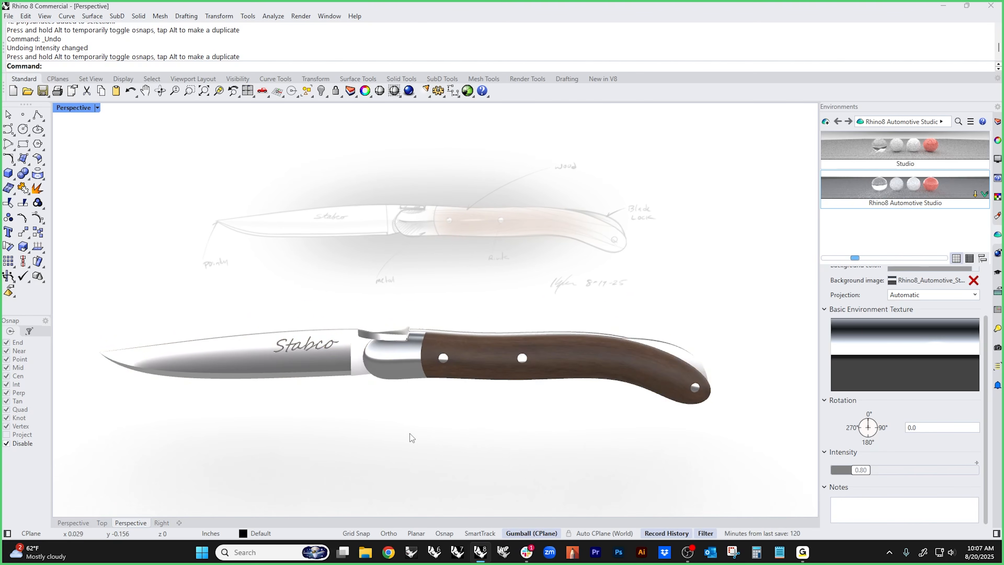
- Select the blade and reduce the polish of its Metal material to 79%
{"action": "left_click", "coordinate": [290, 376]}
{"action": "left_click", "coordinate": [958, 191]}
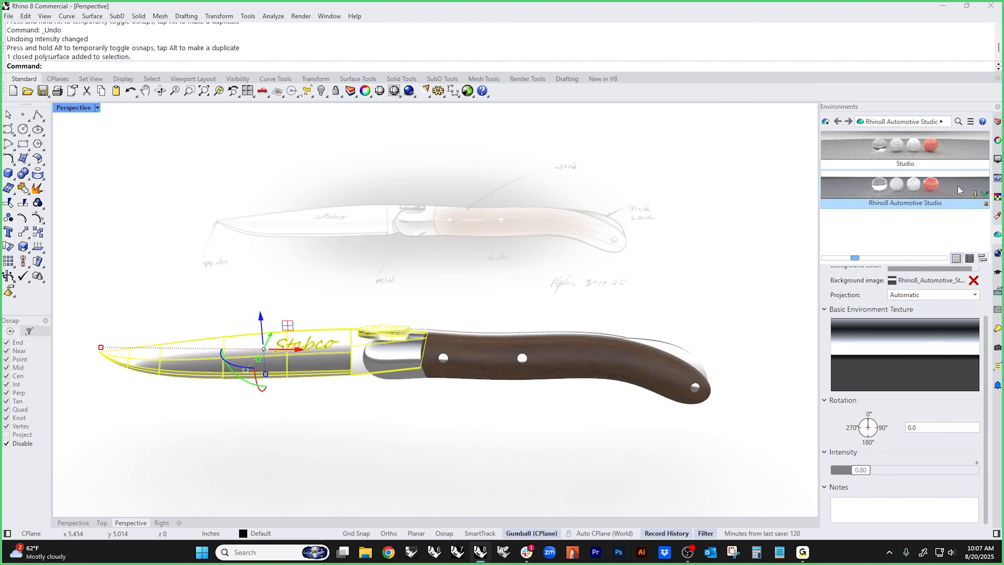
{"action": "left_click", "coordinate": [998, 215]}
{"action": "left_click", "coordinate": [892, 154]}
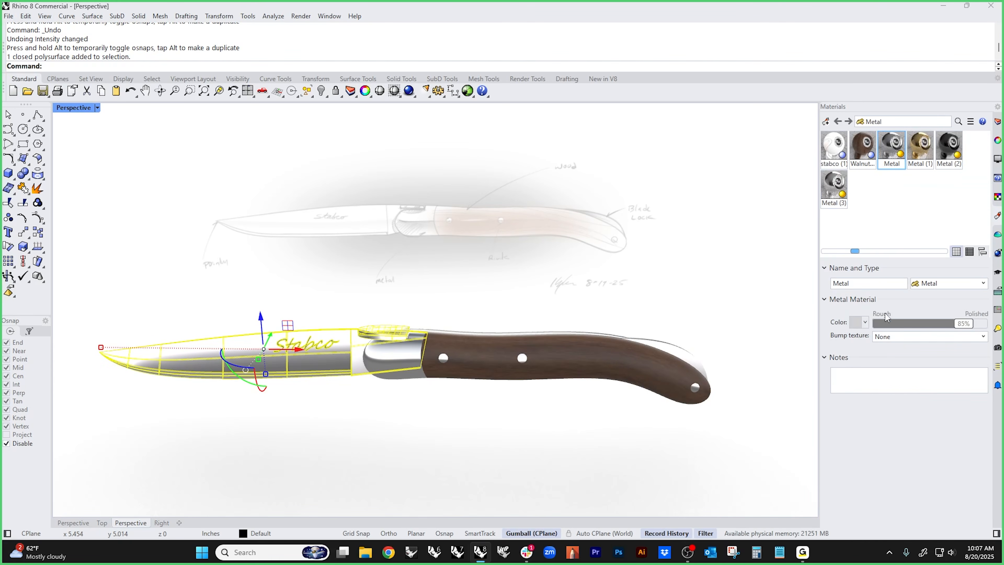
{"action": "left_click_drag", "start_coordinate": [963, 323], "coordinate": [959, 324]}
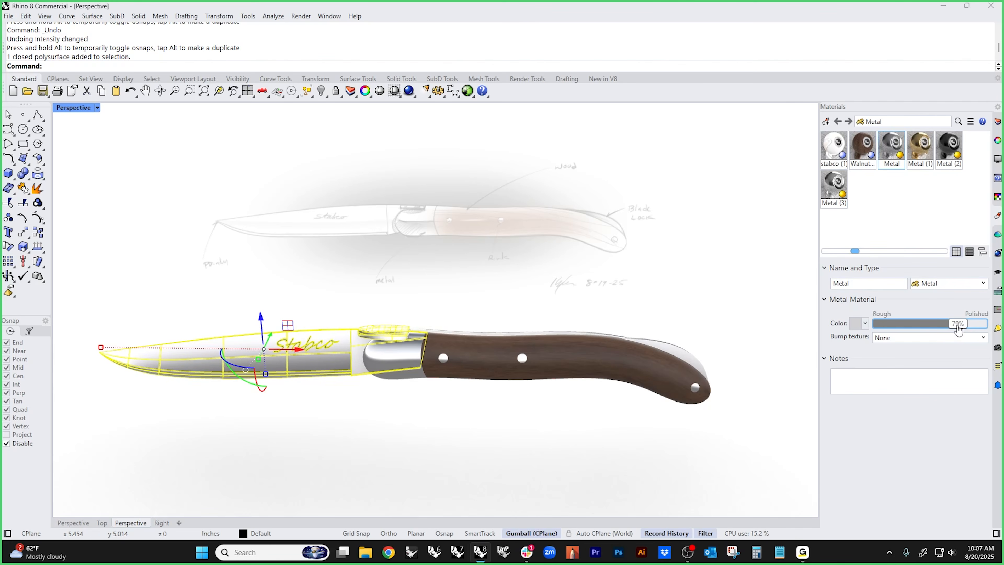
- Darken the blade's Metal material colour to grey RGB 193, 193, 193 and deselect the blade
{"action": "left_click", "coordinate": [856, 324]}
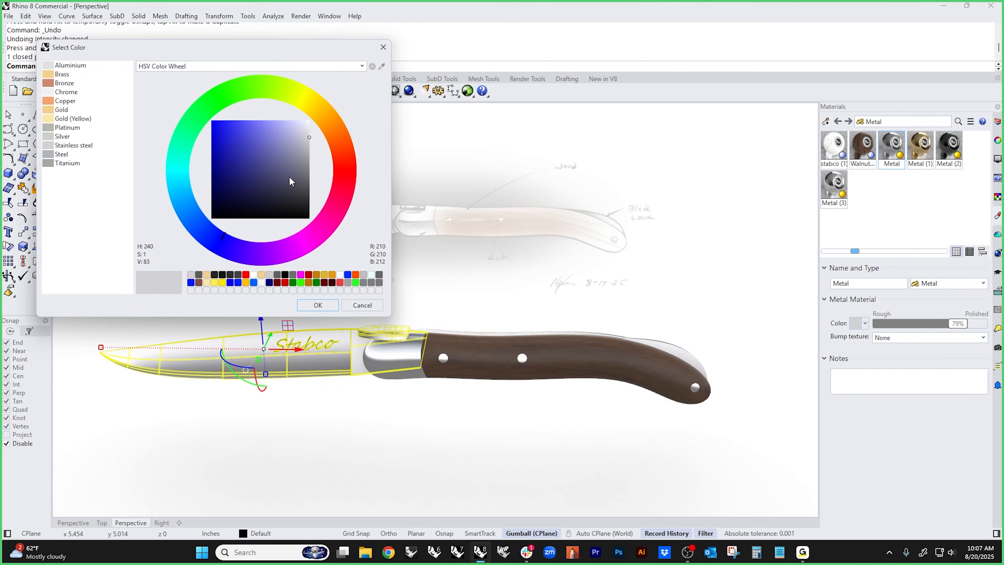
{"action": "left_click_drag", "start_coordinate": [311, 135], "coordinate": [312, 146]}
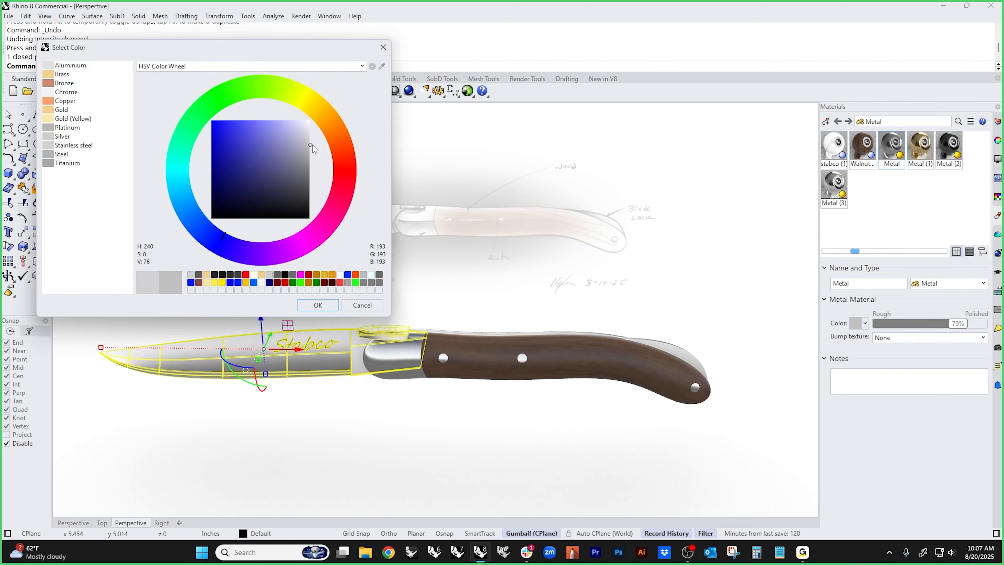
{"action": "left_click", "coordinate": [309, 307]}
{"action": "left_click", "coordinate": [398, 421]}
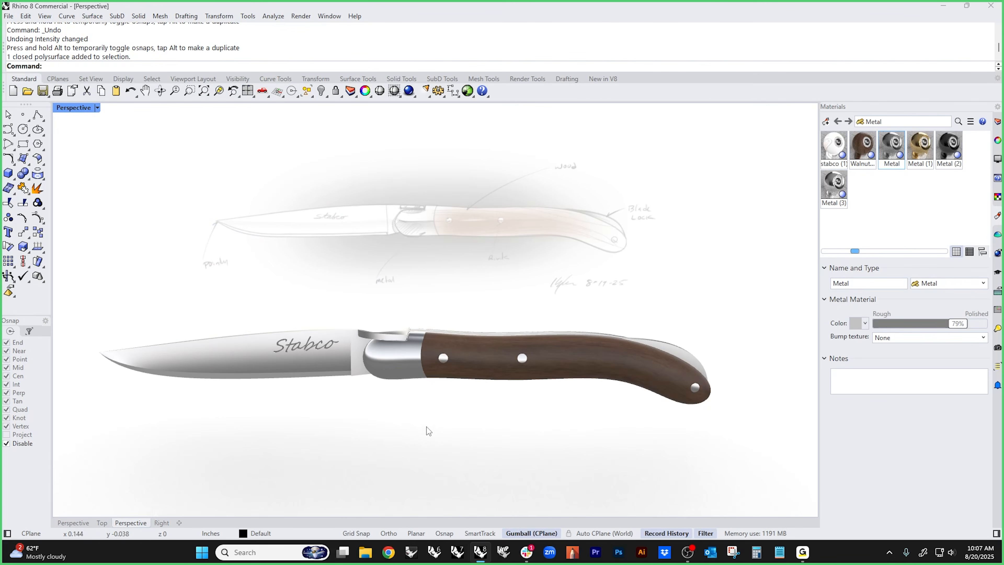
- Raise the Metal (3) material's polish to 100%, and change its material type to Plastic
{"action": "right_click_drag", "start_coordinate": [427, 428], "coordinate": [483, 423]}
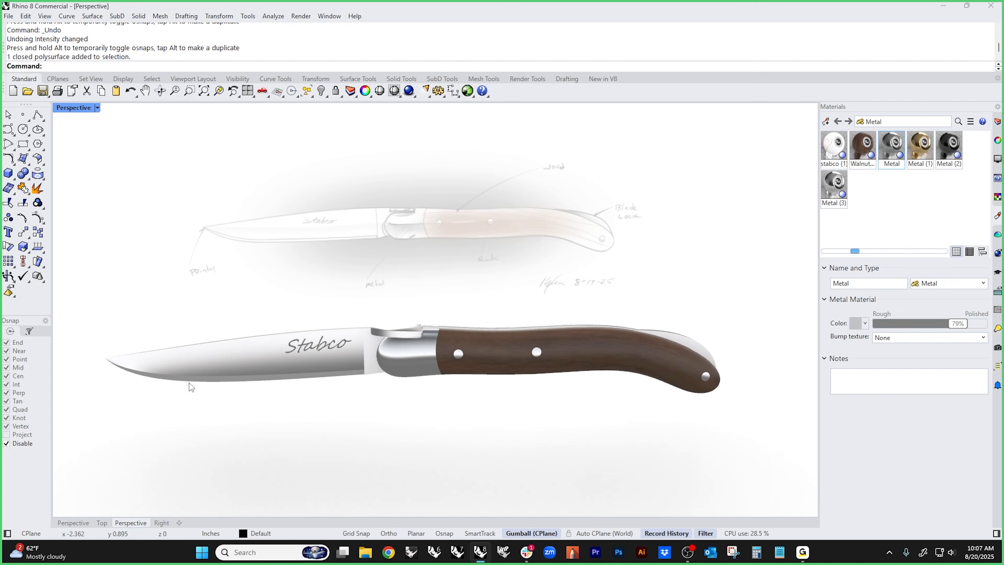
{"action": "right_click_drag", "start_coordinate": [344, 401], "coordinate": [365, 365]}
{"action": "left_click", "coordinate": [836, 195]}
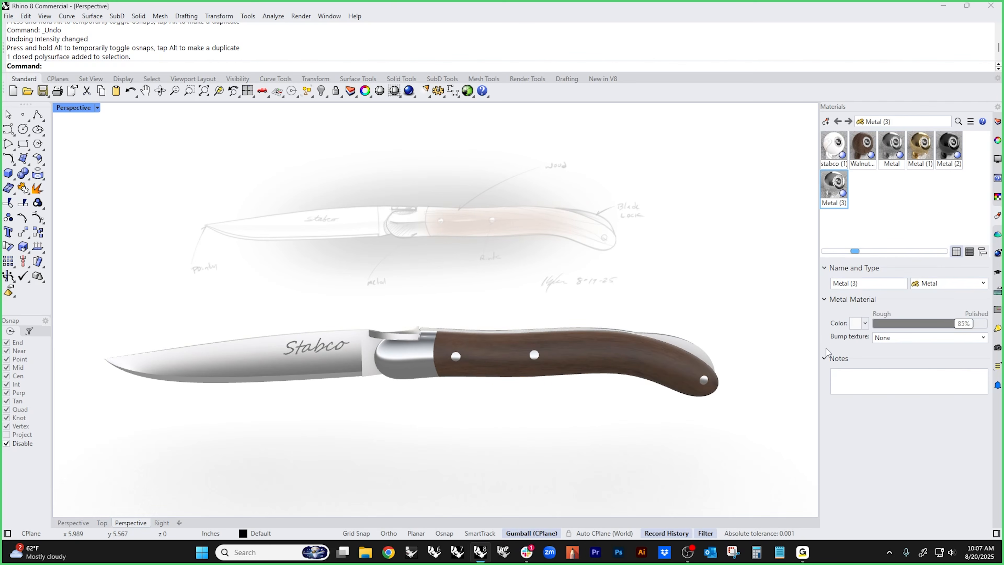
{"action": "left_click_drag", "start_coordinate": [963, 323], "coordinate": [988, 324]}
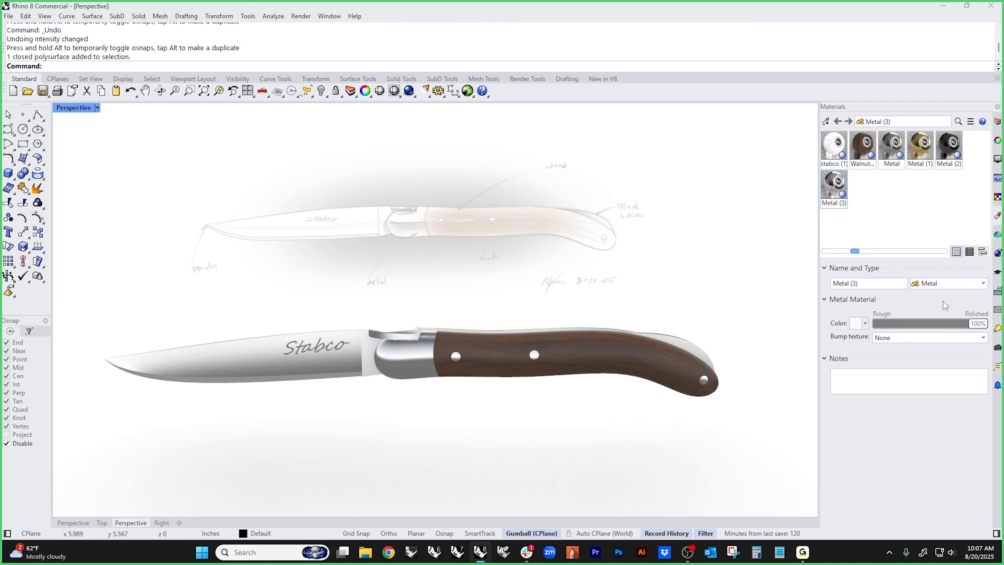
{"action": "left_click", "coordinate": [937, 285]}
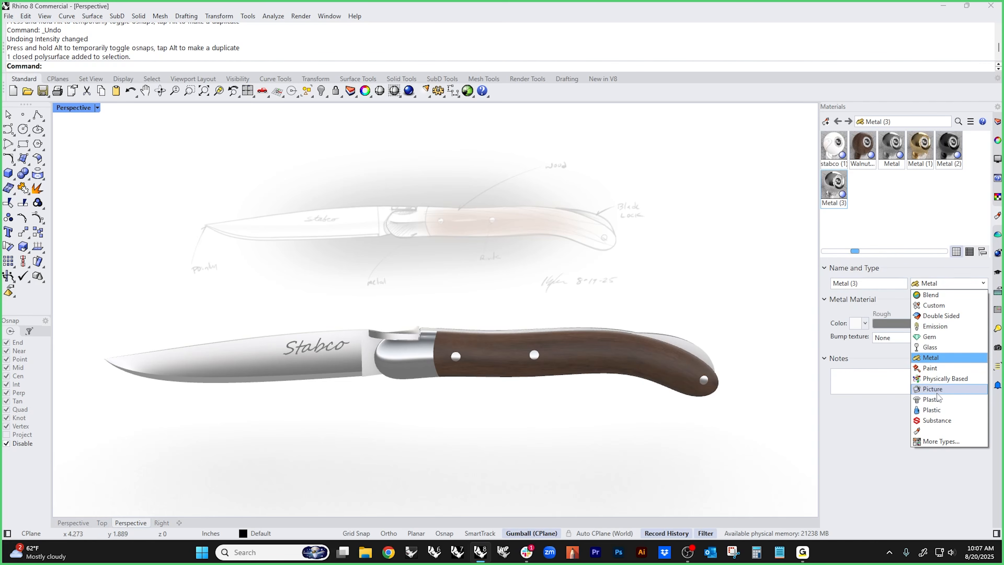
{"action": "left_click", "coordinate": [934, 410]}
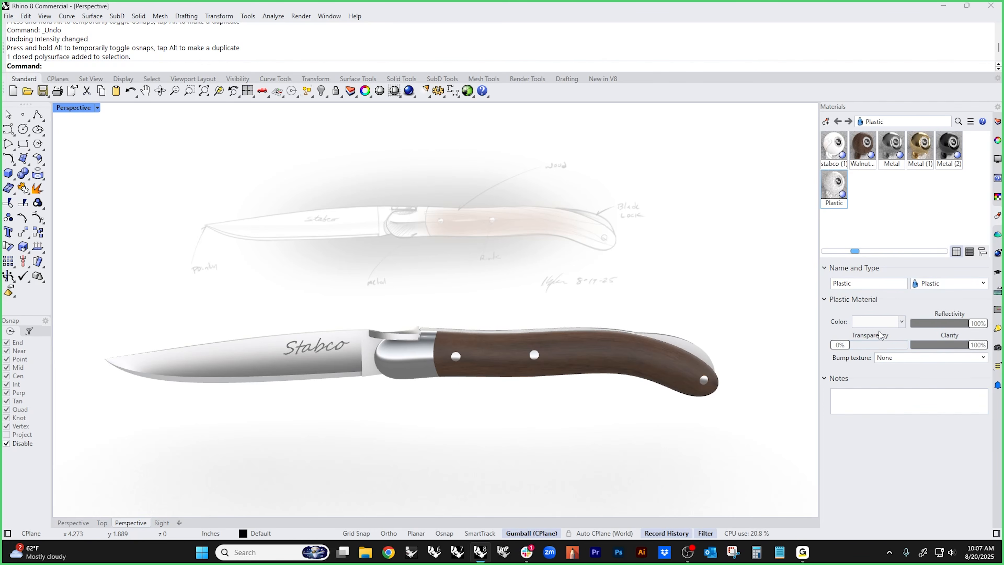
- Set the Plastic material's reflectivity to 59% and confirm white RGB 255, 255, 255 as its colour
{"action": "left_click_drag", "start_coordinate": [973, 324], "coordinate": [964, 333]}
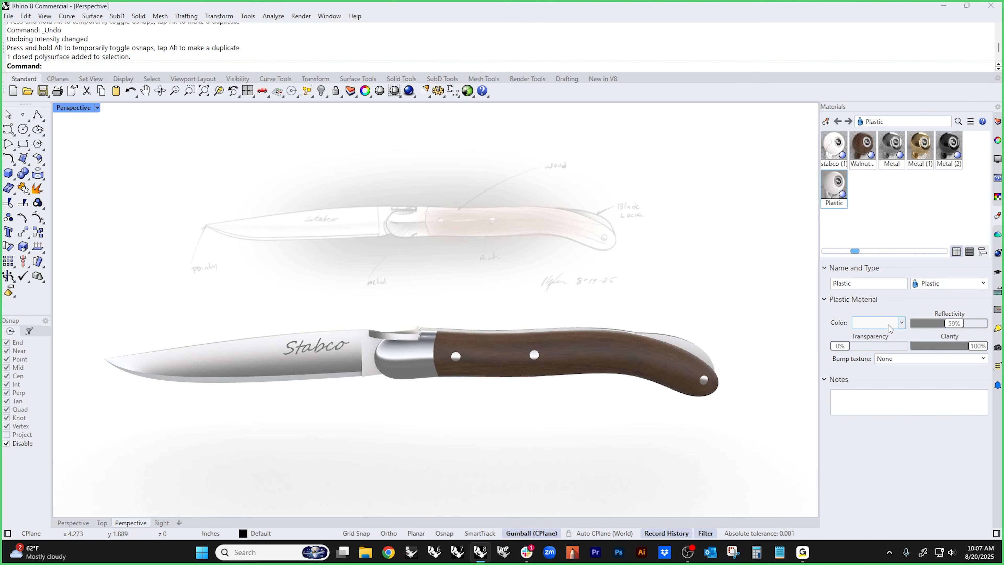
{"action": "left_click", "coordinate": [877, 324]}
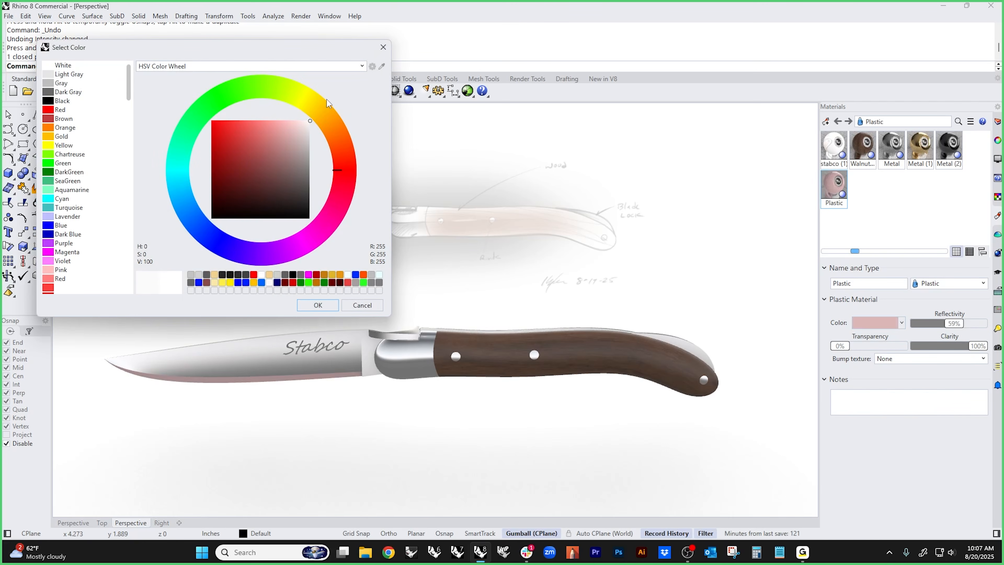
{"action": "left_click", "coordinate": [317, 305]}
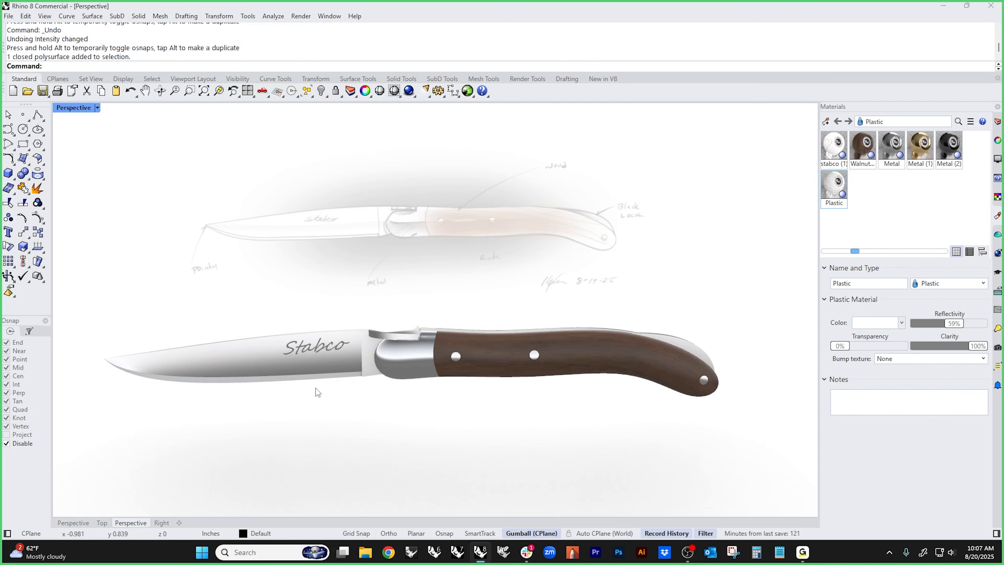
{"action": "mouse_move", "coordinate": [338, 387]}
{"action": "right_mouse_down"}
{"action": "mouse_move", "coordinate": [325, 389]}
{"action": "mouse_move", "coordinate": [333, 390]}
{"action": "right_mouse_up"}
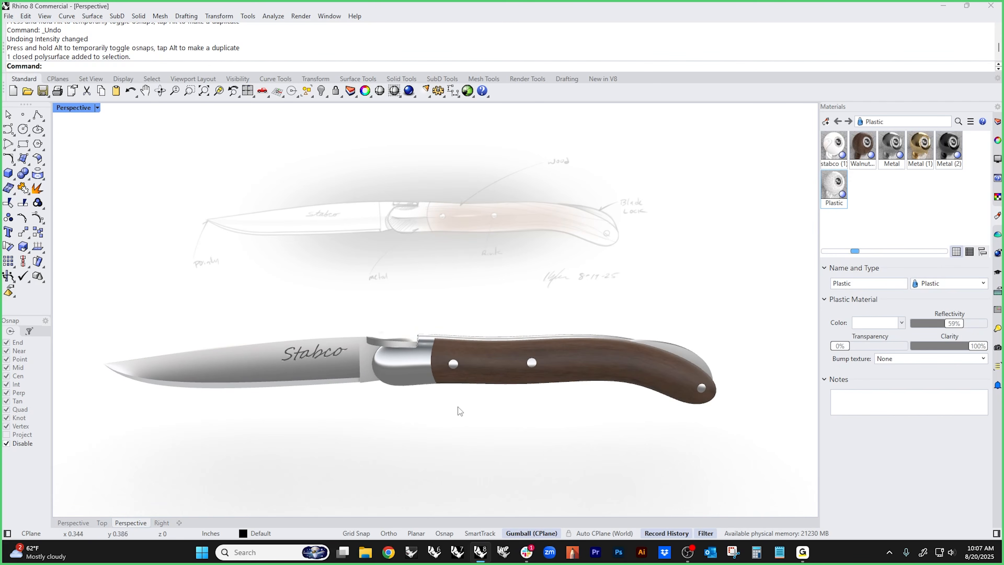
{"action": "right_click_drag", "start_coordinate": [458, 407], "coordinate": [480, 408]}
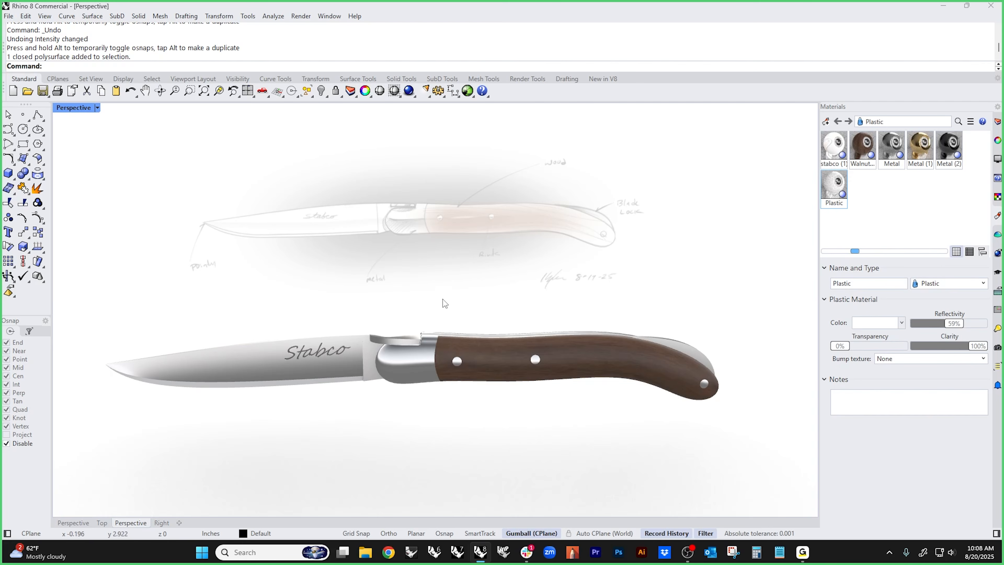
- Change the rendering background's solid colour to light grey RGB 212, 212, 212
{"action": "left_click", "coordinate": [998, 254]}
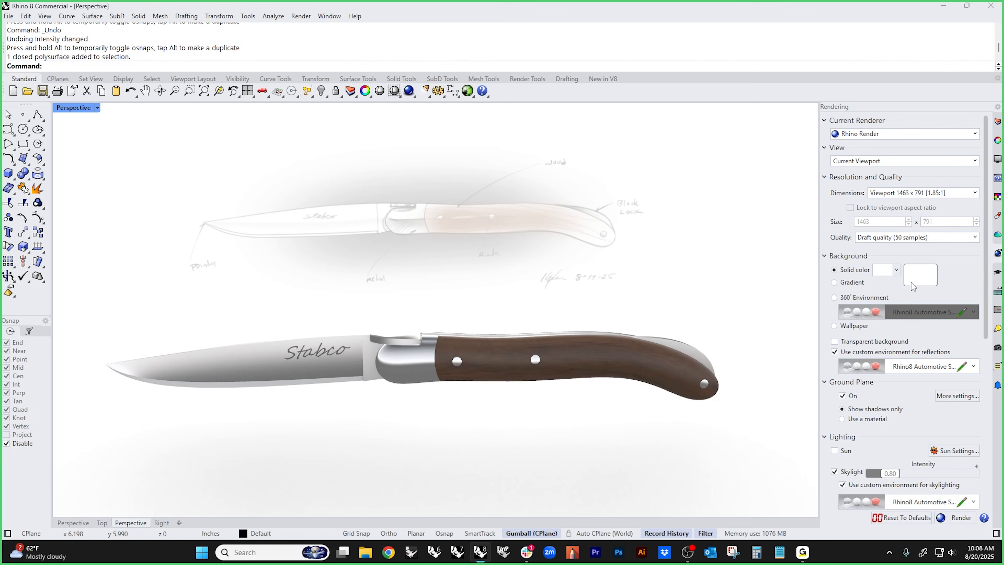
{"action": "left_click", "coordinate": [874, 272]}
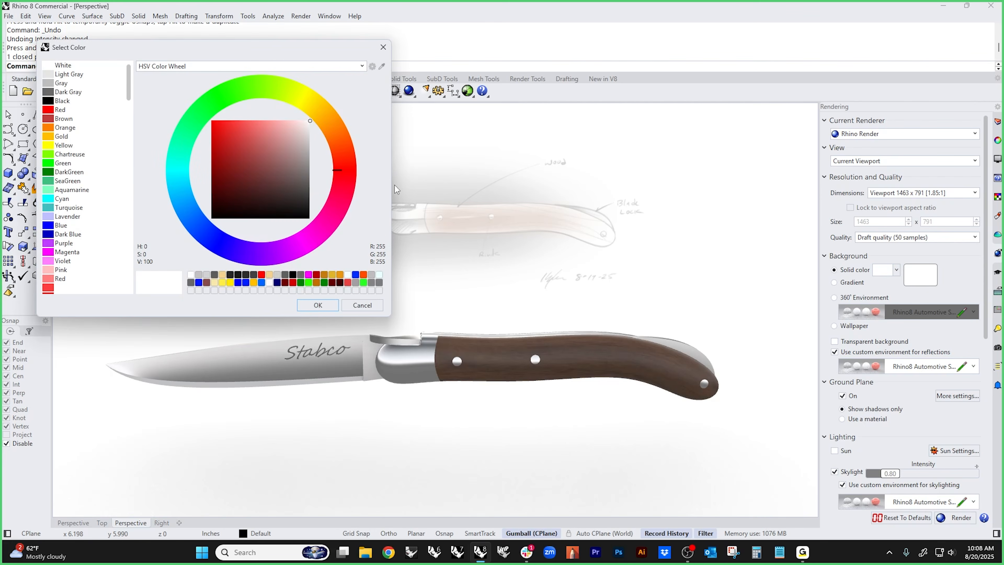
{"action": "left_click", "coordinate": [311, 133]}
{"action": "mouse_move", "coordinate": [311, 136]}
{"action": "left_mouse_down"}
{"action": "mouse_move", "coordinate": [309, 147]}
{"action": "mouse_move", "coordinate": [311, 139]}
{"action": "left_mouse_up"}
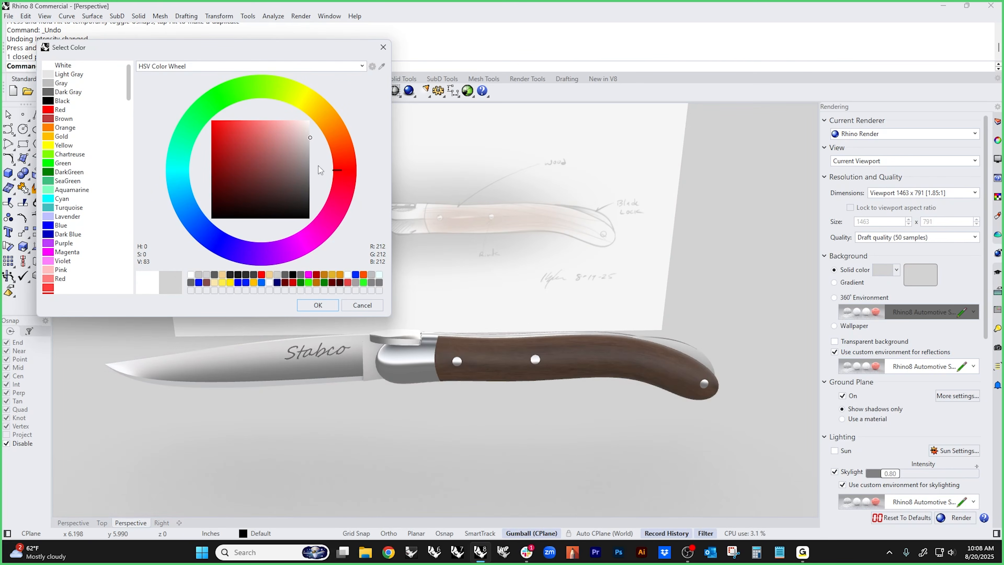
{"action": "left_click", "coordinate": [318, 305]}
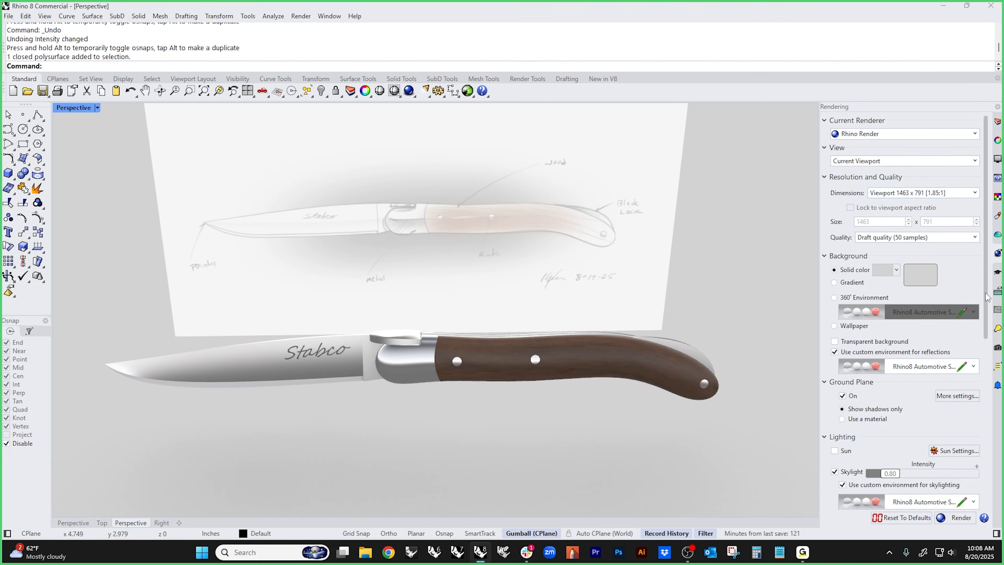
- Open the ground plane settings and switch the Perspective viewport to the Raytraced display mode
{"action": "left_click", "coordinate": [998, 293]}
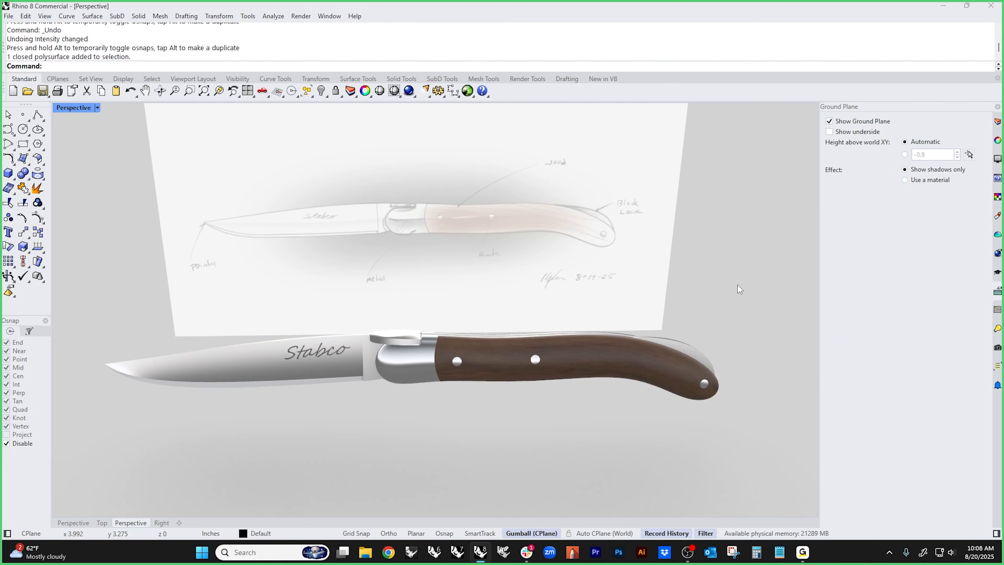
{"action": "right_click_drag", "start_coordinate": [656, 279], "coordinate": [642, 274]}
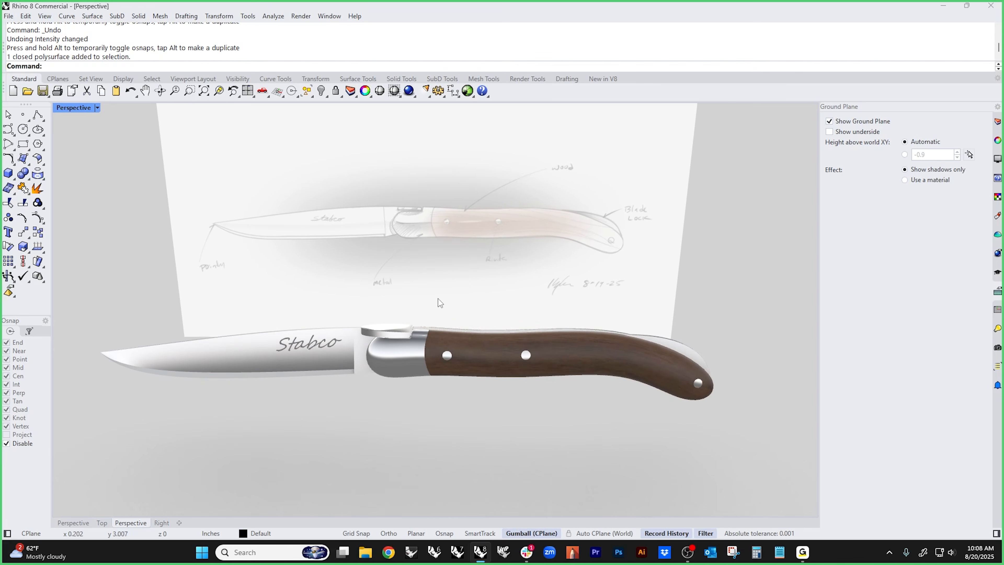
{"action": "left_click", "coordinate": [70, 108]}
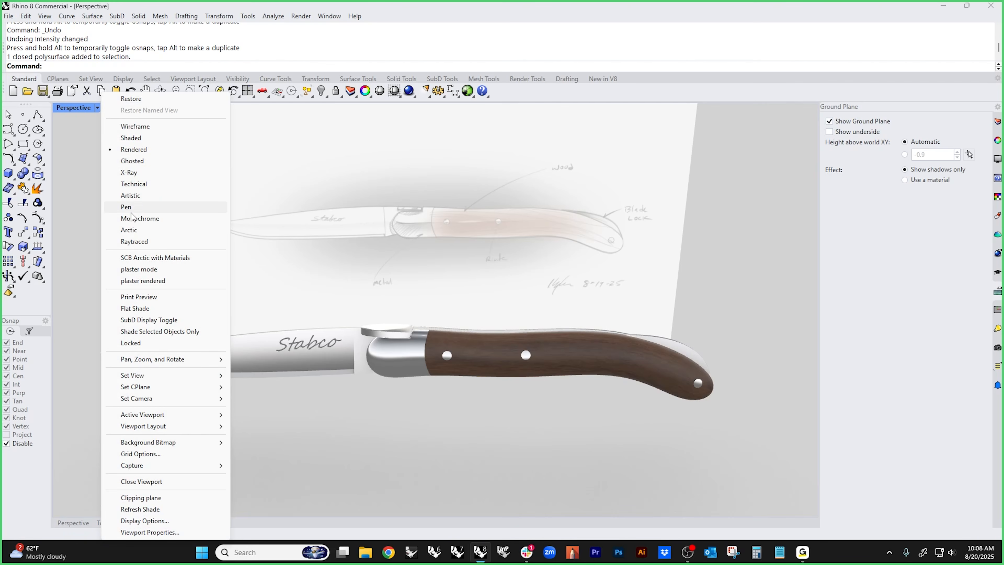
{"action": "left_click", "coordinate": [126, 242]}
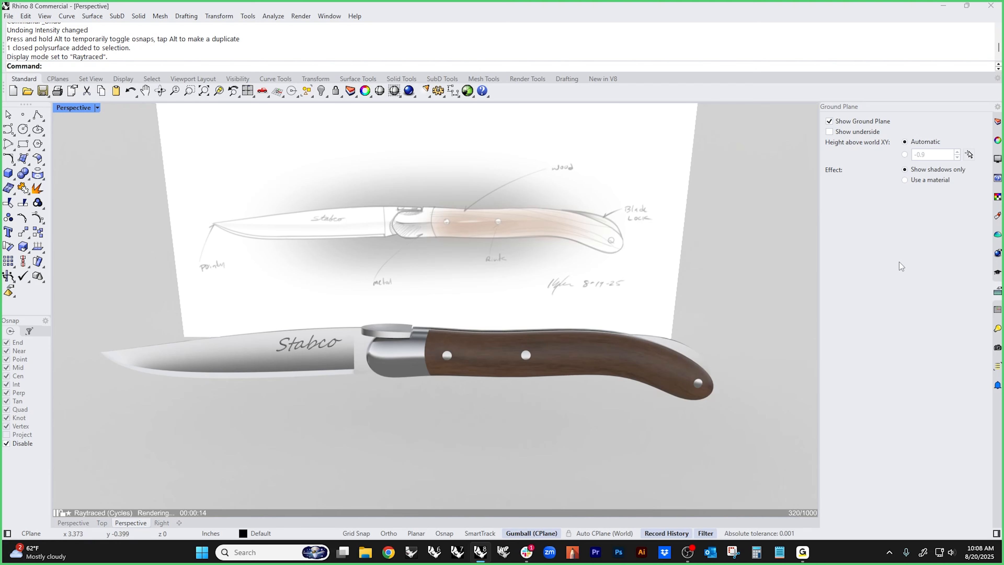
- Open the viewport's post effects settings and orbit the raytraced scene to an oblique view of the knife and sketch
{"action": "left_click", "coordinate": [998, 121]}
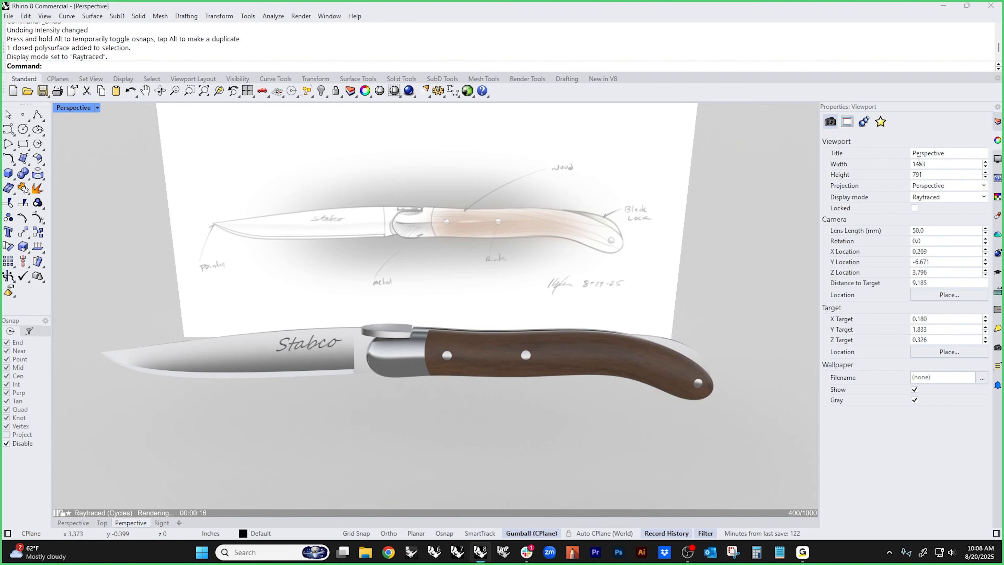
{"action": "left_click", "coordinate": [881, 122]}
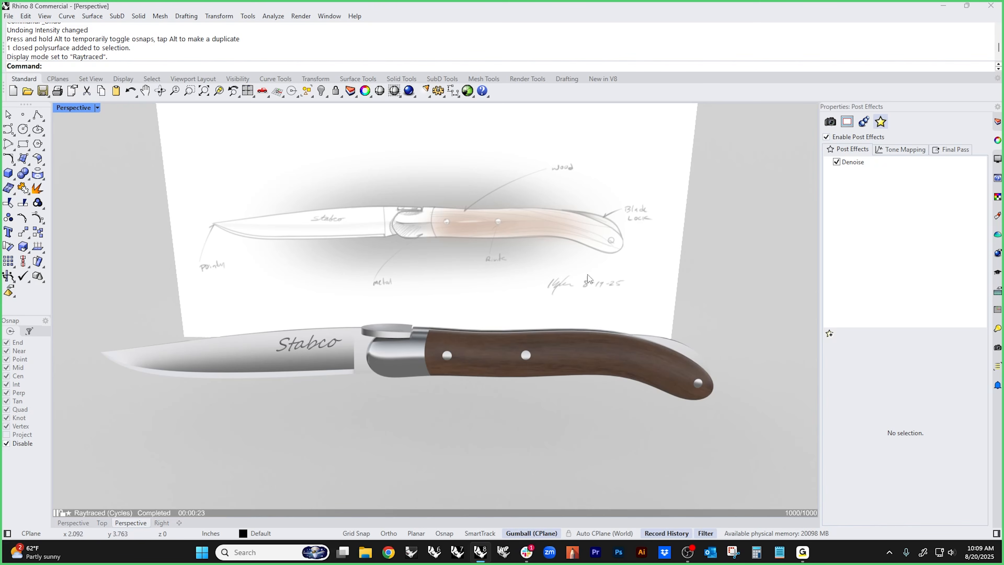
{"action": "mouse_move", "coordinate": [451, 385]}
{"action": "right_mouse_down"}
{"action": "mouse_move", "coordinate": [448, 369]}
{"action": "mouse_move", "coordinate": [445, 383]}
{"action": "right_mouse_up"}
{"action": "right_click_drag", "start_coordinate": [584, 397], "coordinate": [538, 398]}
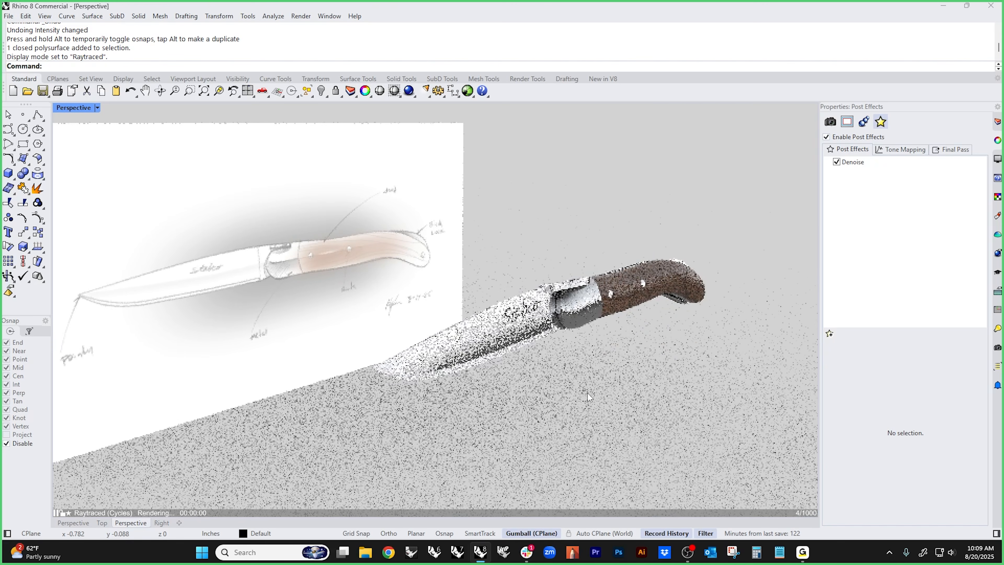
{"action": "mouse_move", "coordinate": [605, 386]}
{"action": "right_mouse_down"}
{"action": "mouse_move", "coordinate": [534, 405]}
{"action": "mouse_move", "coordinate": [603, 403]}
{"action": "mouse_move", "coordinate": [556, 409]}
{"action": "right_mouse_up"}
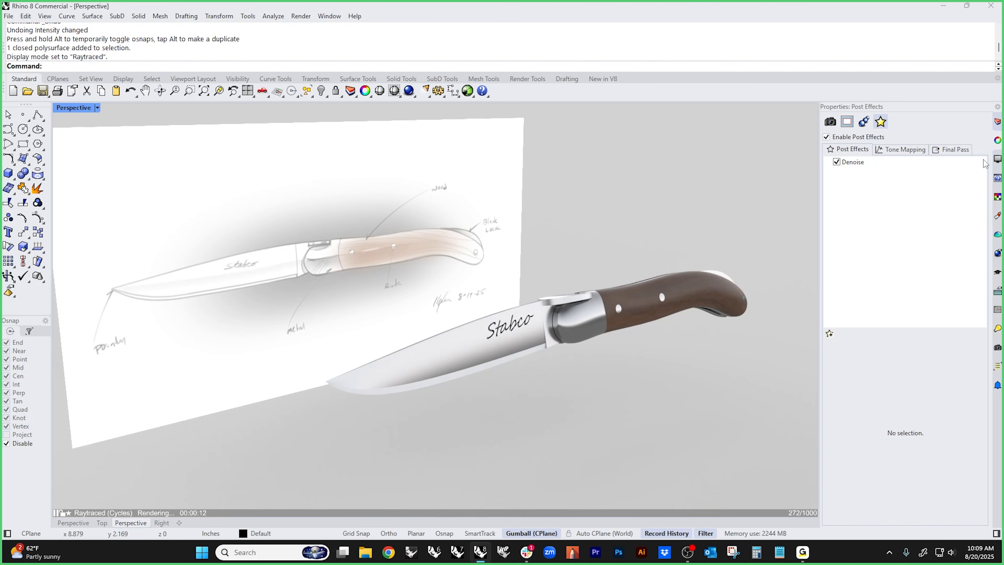
- Unlock Layer 01, select the sketch picture and scale it down uniformly
{"action": "left_click", "coordinate": [997, 141]}
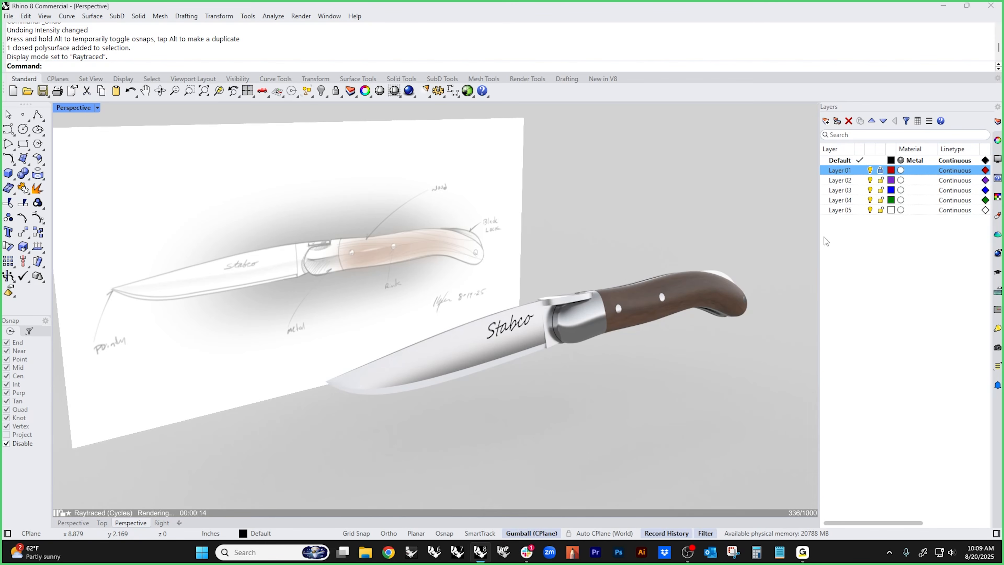
{"action": "left_click", "coordinate": [365, 304]}
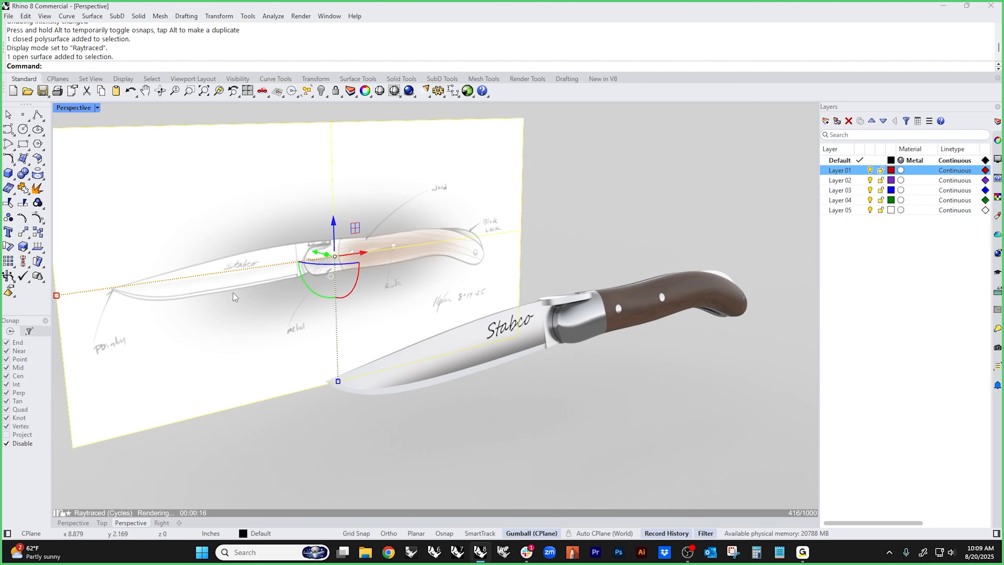
{"action": "left_click_drag", "start_coordinate": [56, 295], "coordinate": [140, 284]}
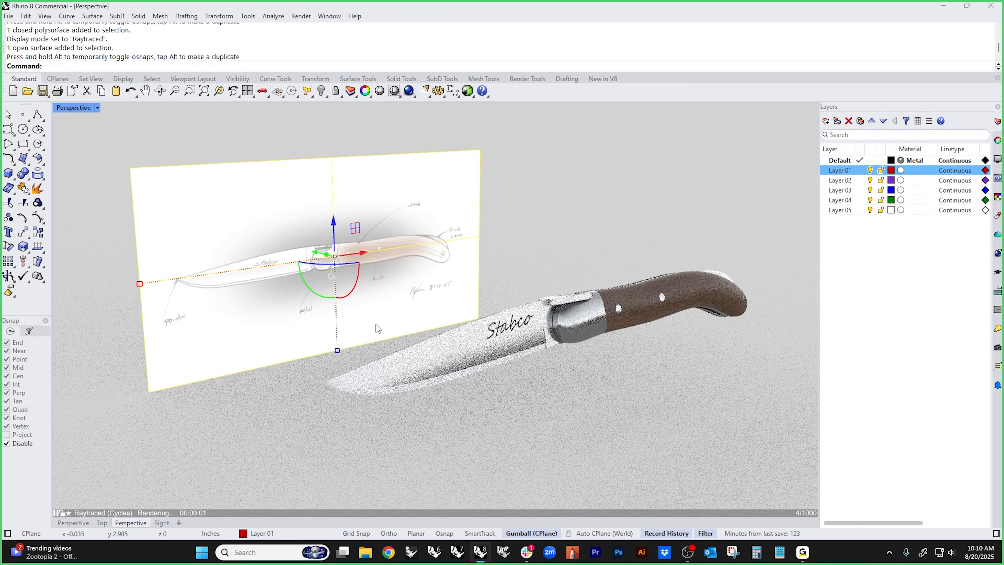
- Move the sketch picture closer behind the knife and raise it so it stands above the blade
{"action": "mouse_move", "coordinate": [334, 268]}
{"action": "left_mouse_down"}
{"action": "mouse_move", "coordinate": [404, 309]}
{"action": "mouse_move", "coordinate": [388, 300]}
{"action": "left_mouse_up"}
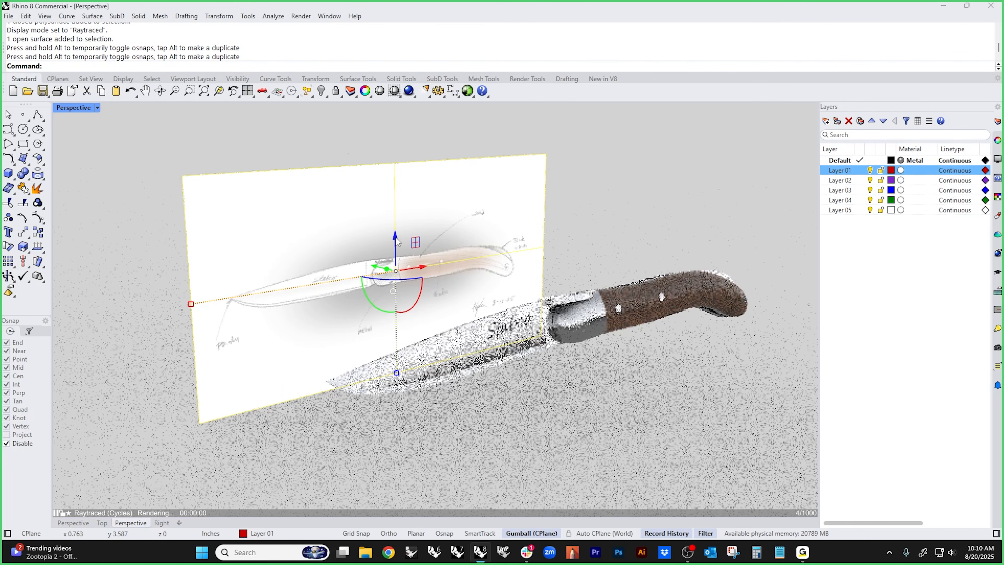
{"action": "left_click_drag", "start_coordinate": [396, 237], "coordinate": [395, 191]}
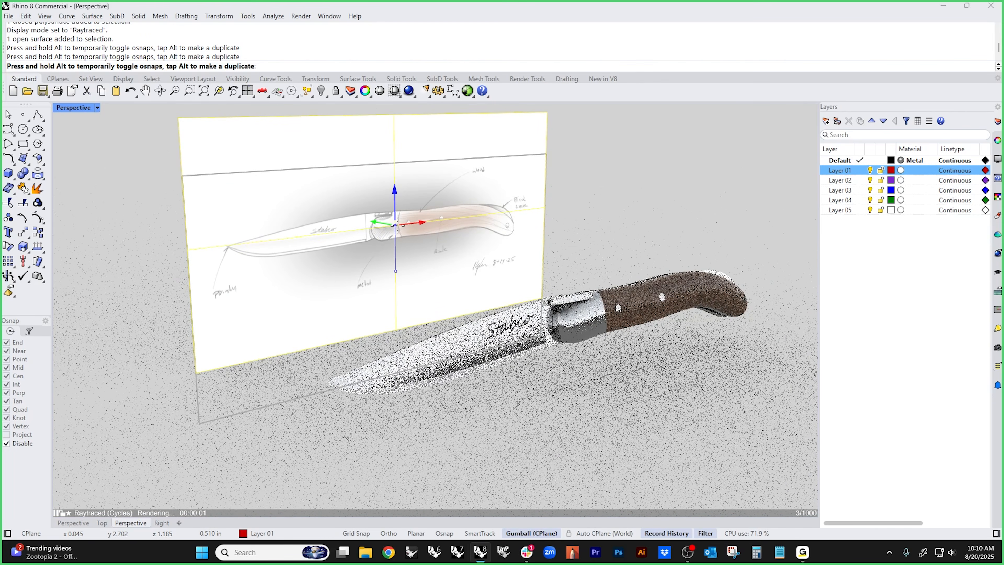
{"action": "left_click_drag", "start_coordinate": [395, 224], "coordinate": [395, 233]}
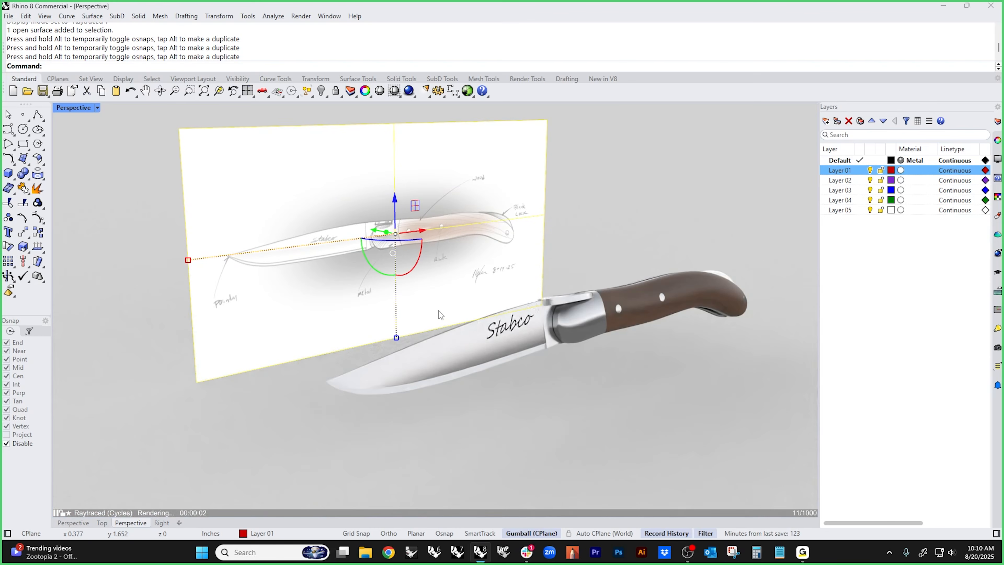
- Hide the sketch picture and show all hidden objects again
{"action": "key", "text": "ctrl+h"}
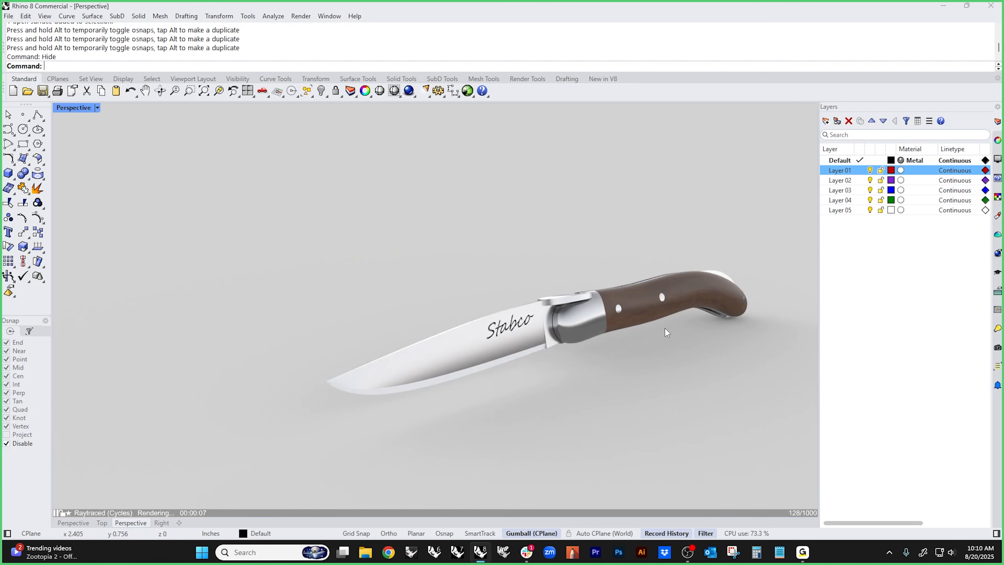
{"action": "type", "text": "v"}
{"action": "key", "text": "Return"}
{"action": "type", "text": "show"}
{"action": "key", "text": "Return"}
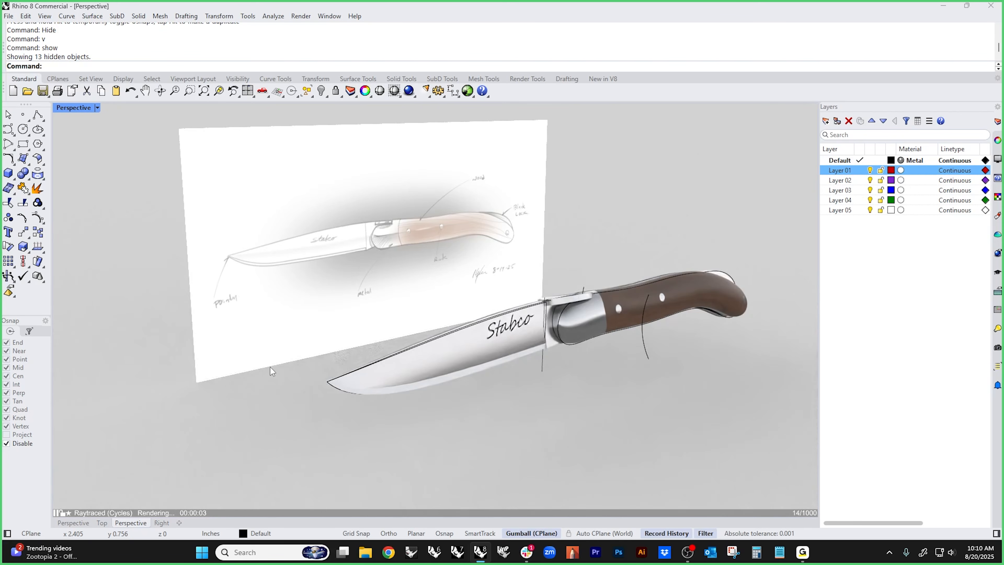
- Select all construction curves around the knife and hide them
{"action": "type", "text": "cc"}
{"action": "key", "text": "Return"}
{"action": "type", "text": "h"}
{"action": "key", "text": "Return"}
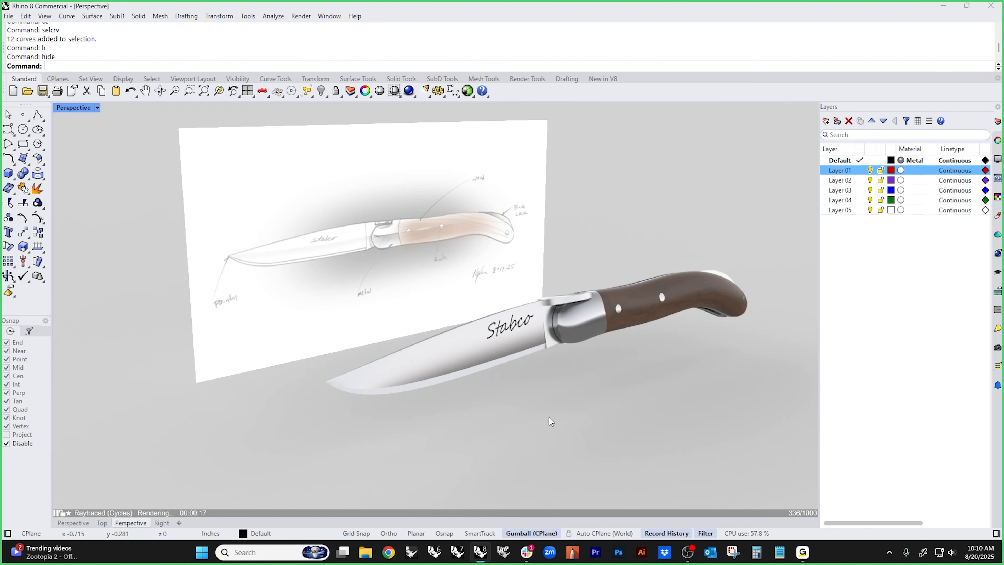
- Frame the knife more closely at an oblique angle and open the Raytraced display settings
{"action": "right_click_drag", "start_coordinate": [538, 417], "coordinate": [533, 411]}
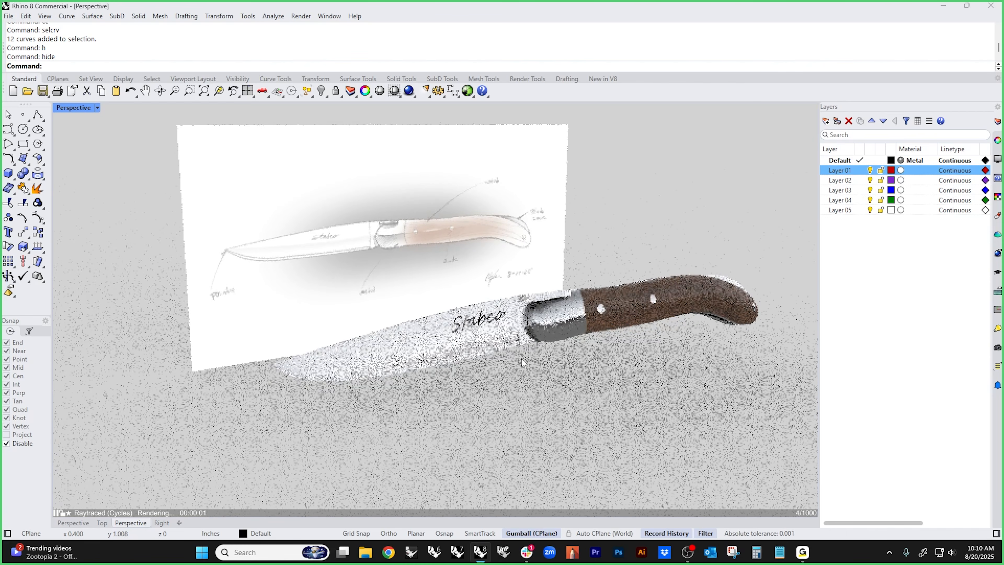
{"action": "scroll", "coordinate": [587, 343], "scroll_direction": "up", "scroll_amount": 3}
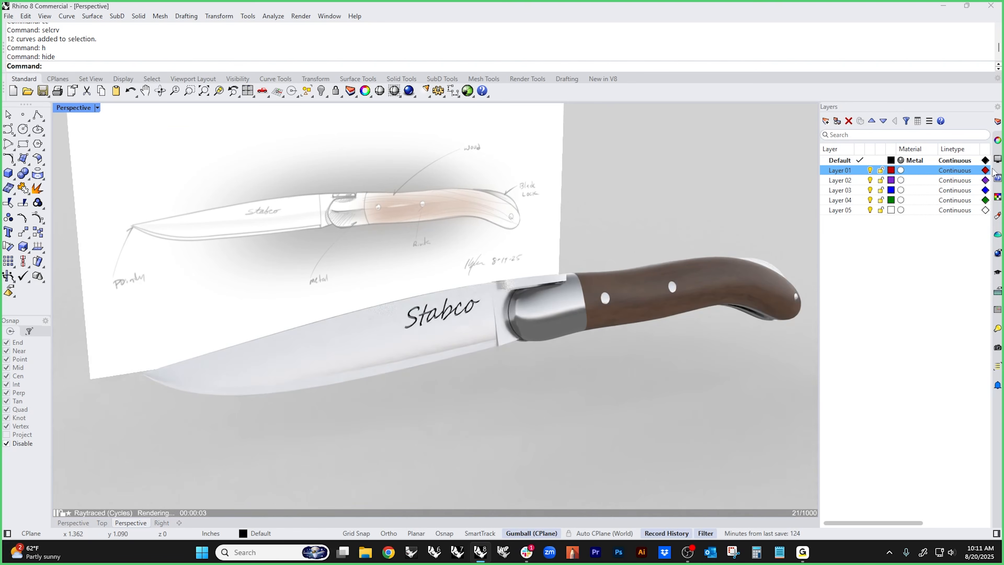
{"action": "left_click", "coordinate": [998, 162]}
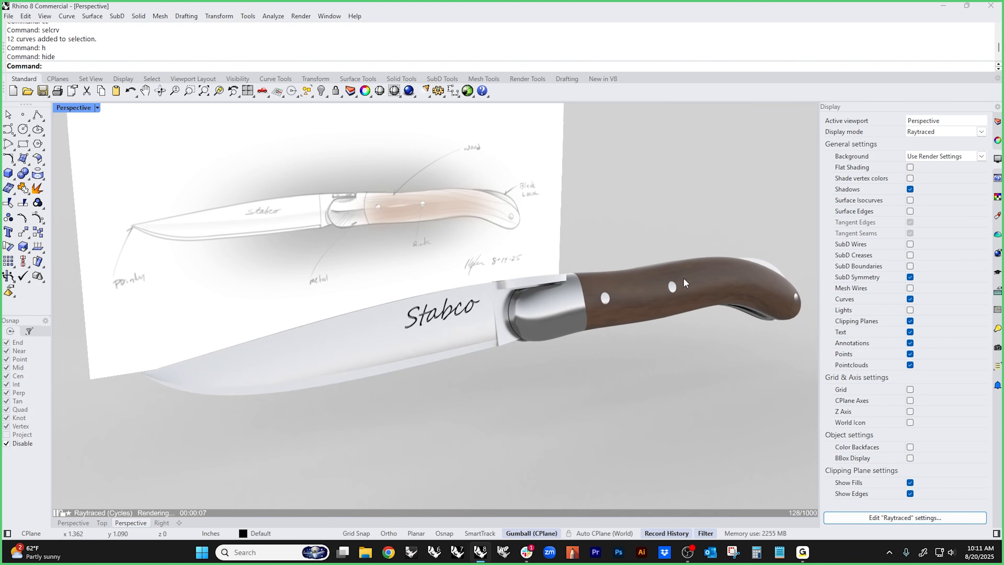
{"action": "right_click_drag", "start_coordinate": [602, 386], "coordinate": [625, 382]}
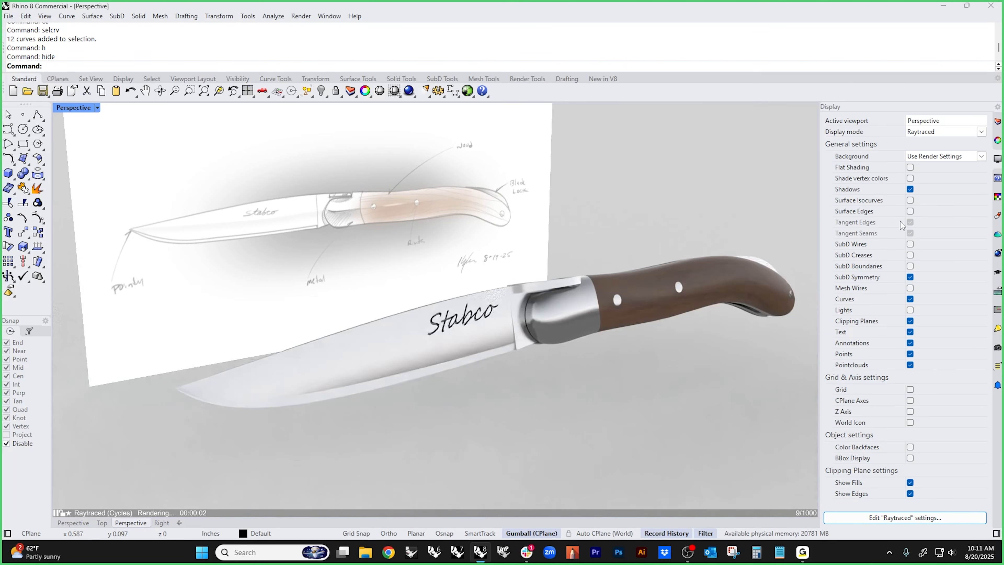
- Set the Perspective viewport's camera lens length to 35 mm and frame the knife and sketch closely
{"action": "left_click", "coordinate": [998, 144]}
{"action": "left_click", "coordinate": [831, 122]}
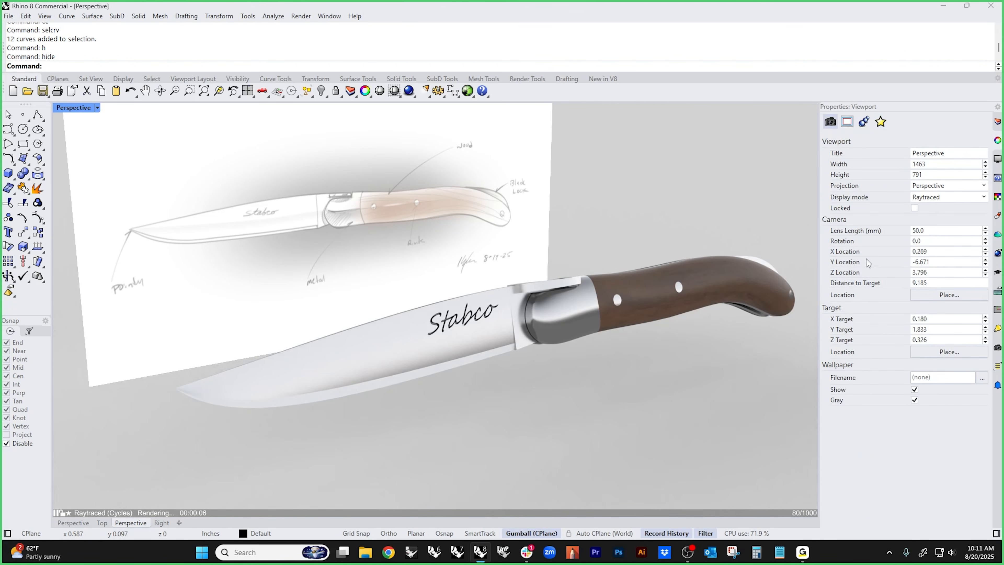
{"action": "left_click", "coordinate": [932, 232]}
{"action": "type", "text": "3"}
{"action": "key", "text": "Return"}
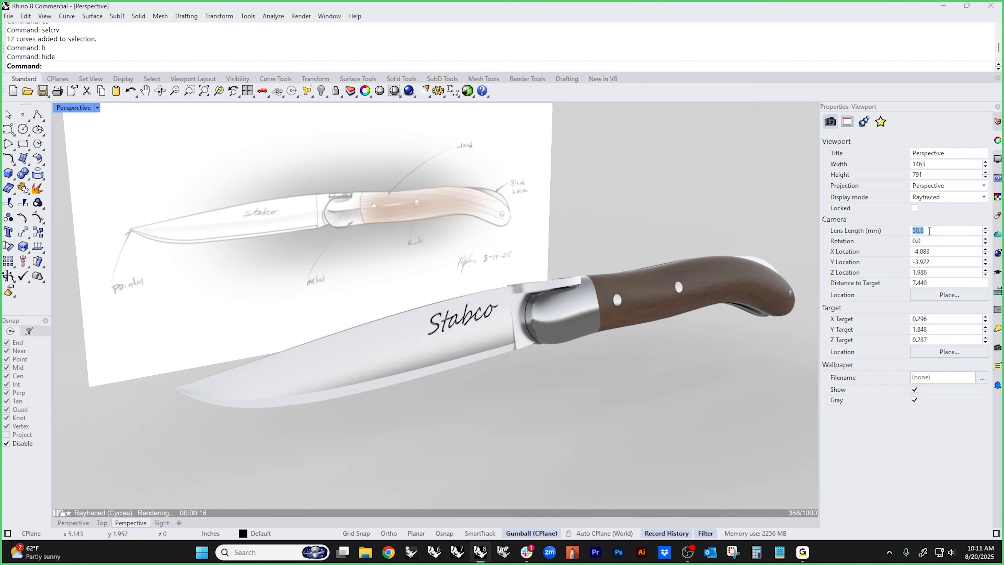
{"action": "mouse_move", "coordinate": [640, 273]}
{"action": "right_mouse_down"}
{"action": "mouse_move", "coordinate": [658, 259]}
{"action": "mouse_move", "coordinate": [647, 268]}
{"action": "right_mouse_up"}
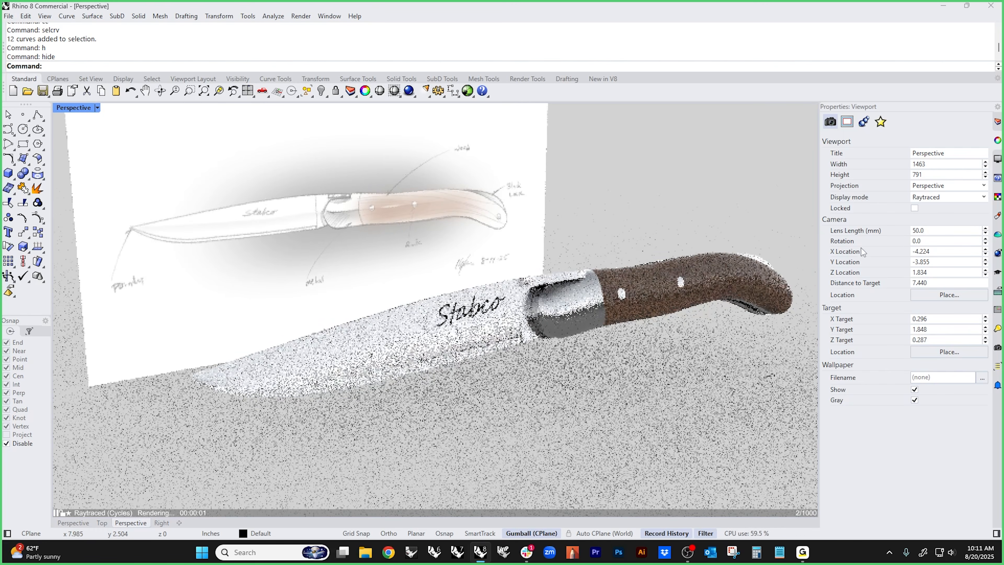
{"action": "left_click", "coordinate": [935, 233]}
{"action": "type", "text": "35"}
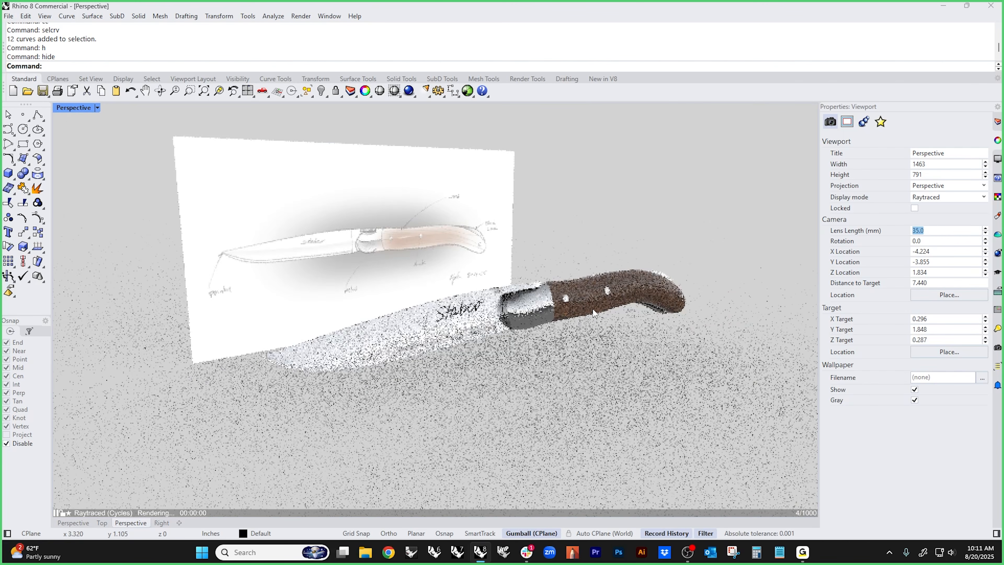
{"action": "scroll", "coordinate": [484, 261], "scroll_direction": "up", "scroll_amount": 2}
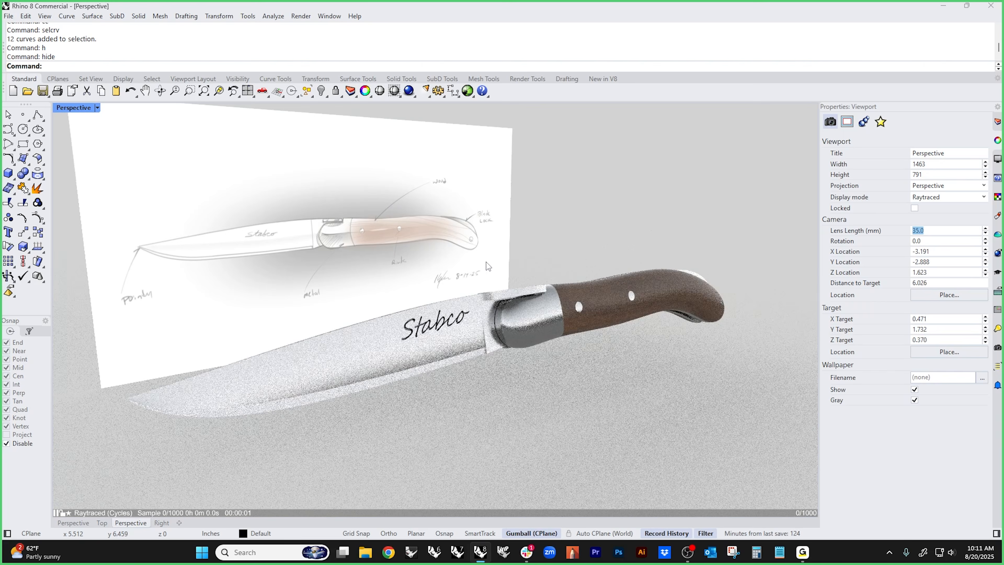
- Frame the knife and sketch from a slightly closer oblique angle and capture the raytraced view to stabco_render.jpg on the desktop
{"action": "scroll", "coordinate": [484, 260], "scroll_direction": "up", "scroll_amount": 2}
{"action": "mouse_move", "coordinate": [623, 240]}
{"action": "right_mouse_down"}
{"action": "mouse_move", "coordinate": [584, 242]}
{"action": "mouse_move", "coordinate": [610, 241]}
{"action": "mouse_move", "coordinate": [594, 252]}
{"action": "right_mouse_up"}
{"action": "scroll", "coordinate": [595, 253], "scroll_direction": "down", "scroll_amount": 2}
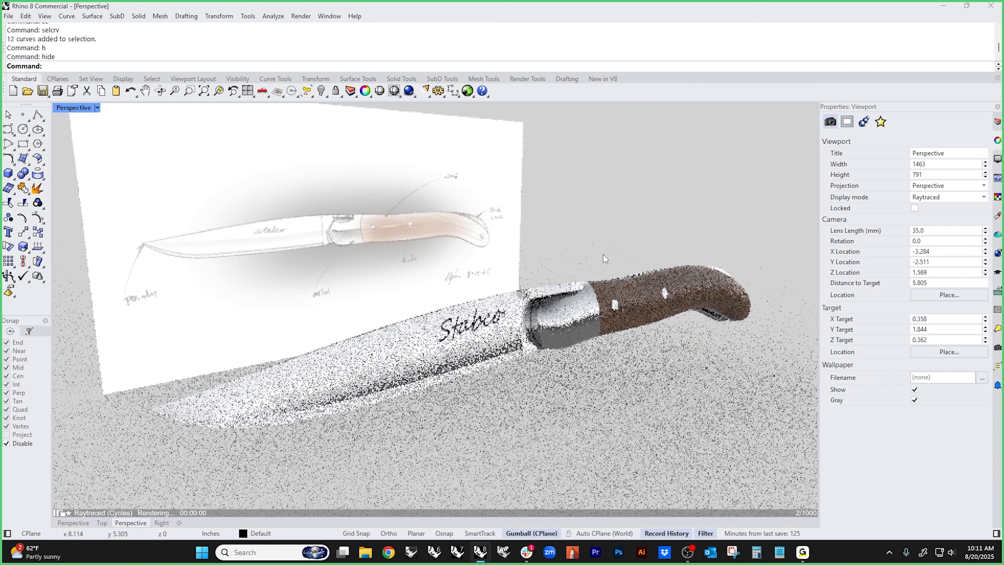
{"action": "right_click_drag", "start_coordinate": [600, 256], "coordinate": [594, 258]}
{"action": "middle_click", "coordinate": [594, 259]}
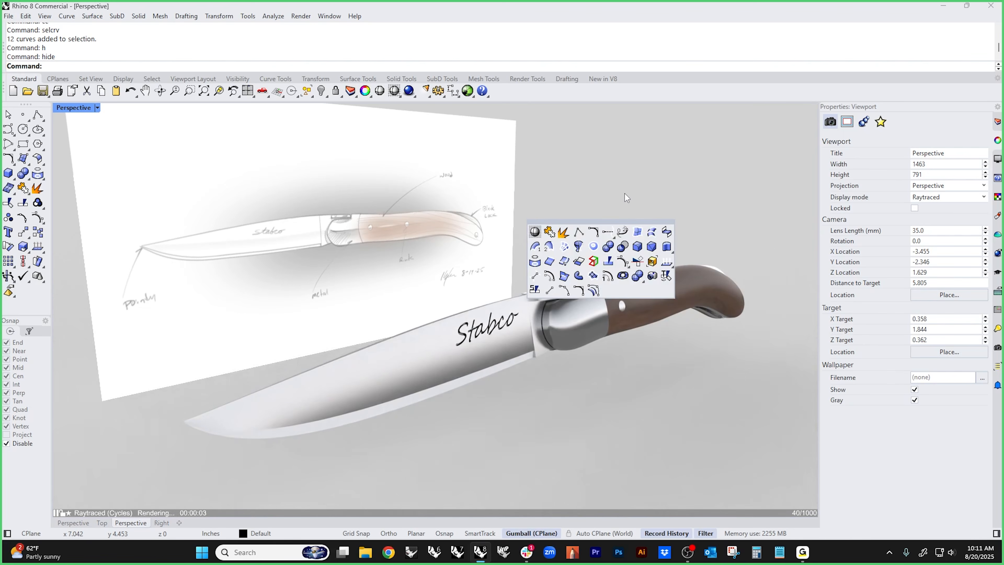
{"action": "type", "text": "cc"}
{"action": "key", "text": "Return"}
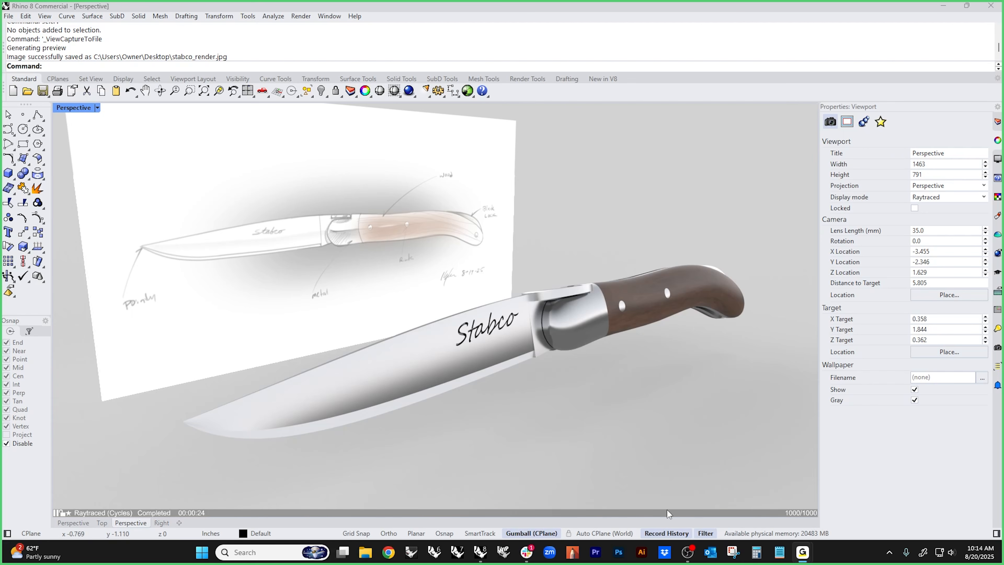
- Switch to Chrome and open the McNeel Forum in a new tab
{"action": "left_click", "coordinate": [389, 553]}
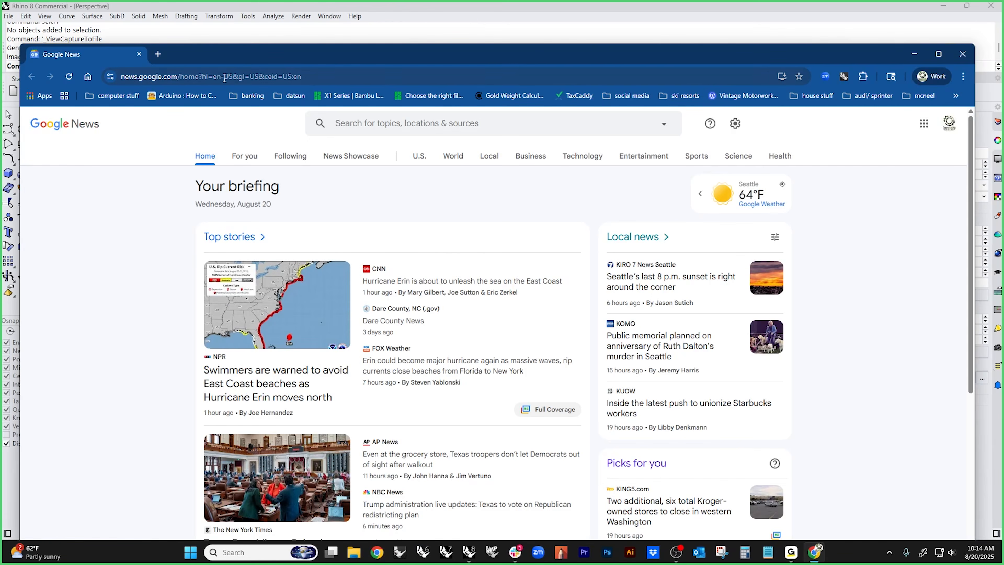
{"action": "left_click", "coordinate": [158, 54]}
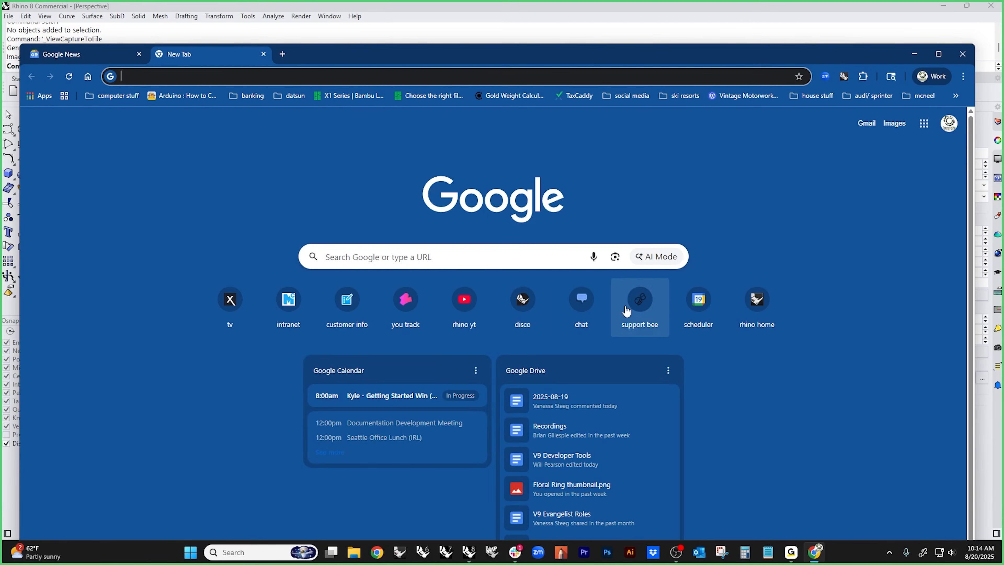
{"action": "left_click", "coordinate": [522, 305]}
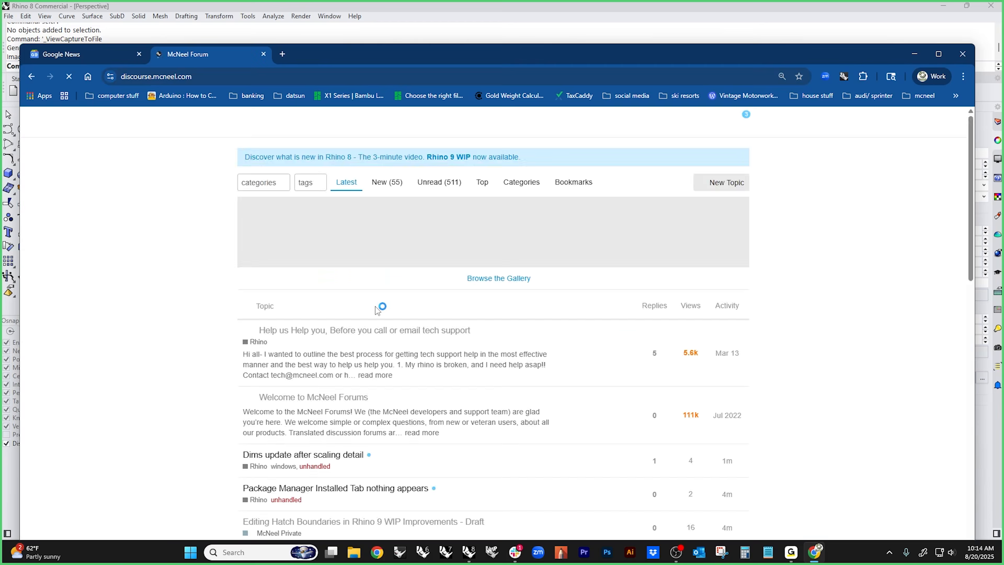
- Search the forum for "jobs" and go to the Jobs & Portfolios category through the internship topic
{"action": "left_click", "coordinate": [697, 125]}
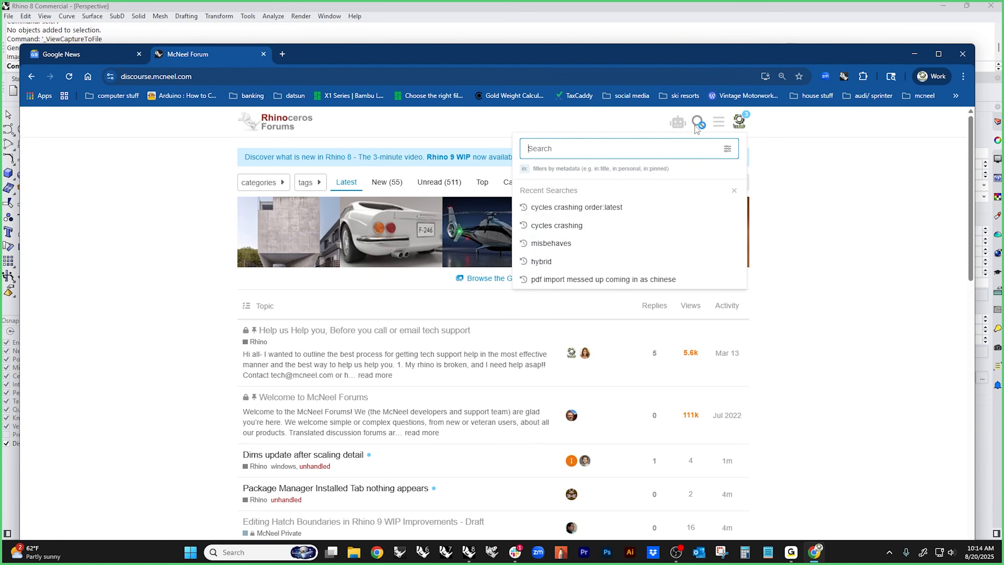
{"action": "type", "text": "jobs"}
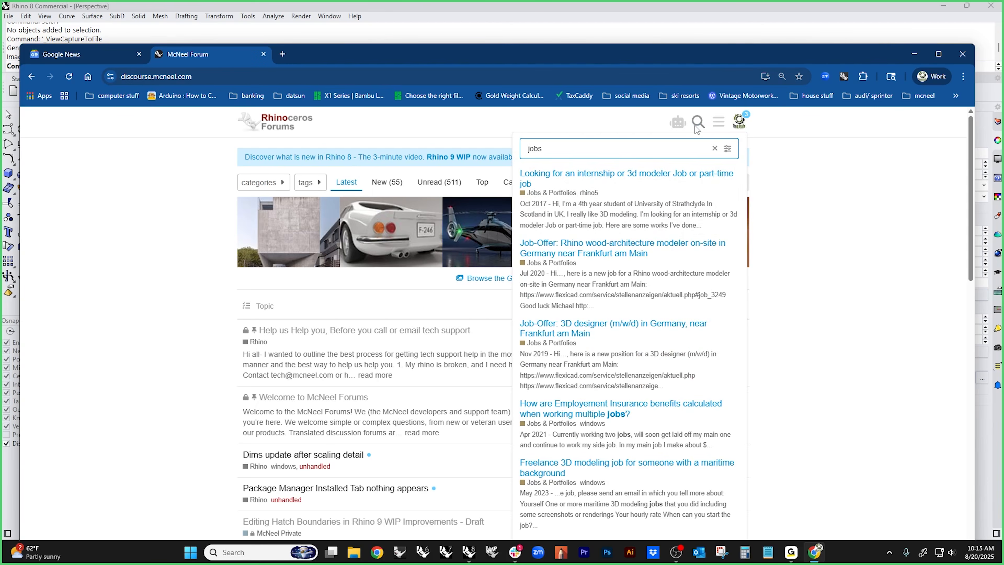
{"action": "left_click", "coordinate": [560, 199]}
{"action": "left_click", "coordinate": [278, 198]}
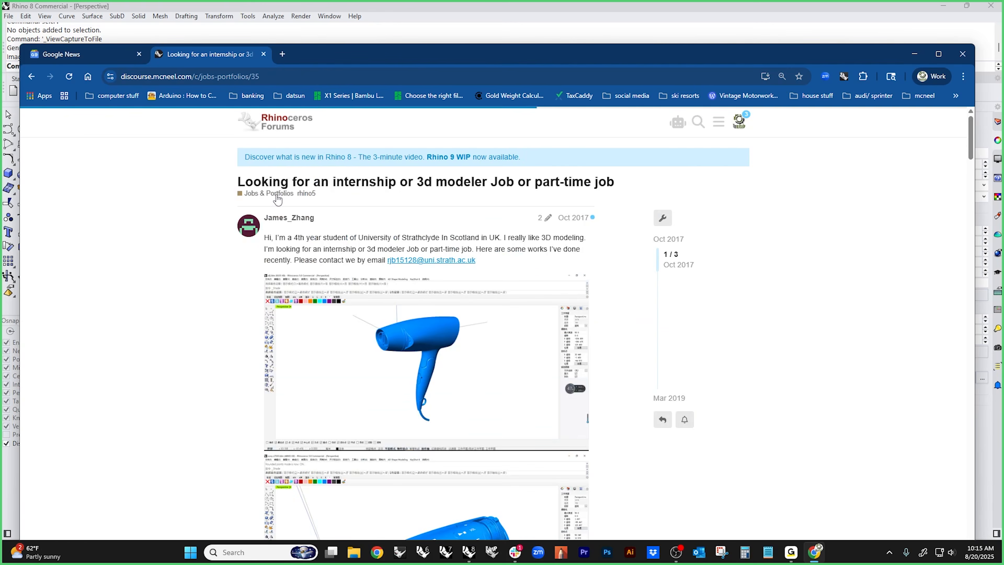
- Browse the Jobs & Portfolios topics and copy the category page's web address
{"action": "scroll", "coordinate": [180, 311], "scroll_direction": "down", "scroll_amount": 8}
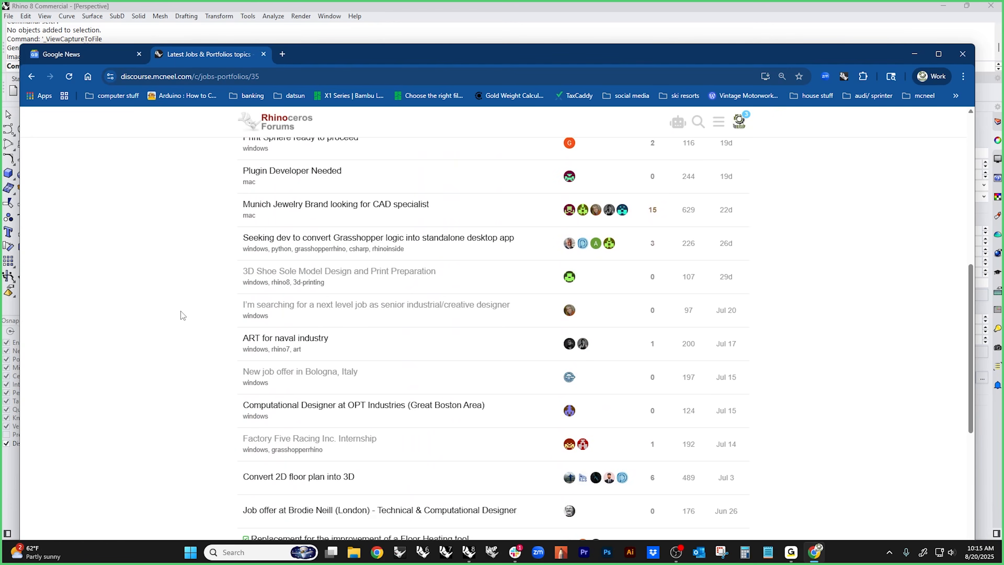
{"action": "scroll", "coordinate": [180, 312], "scroll_direction": "down", "scroll_amount": 8}
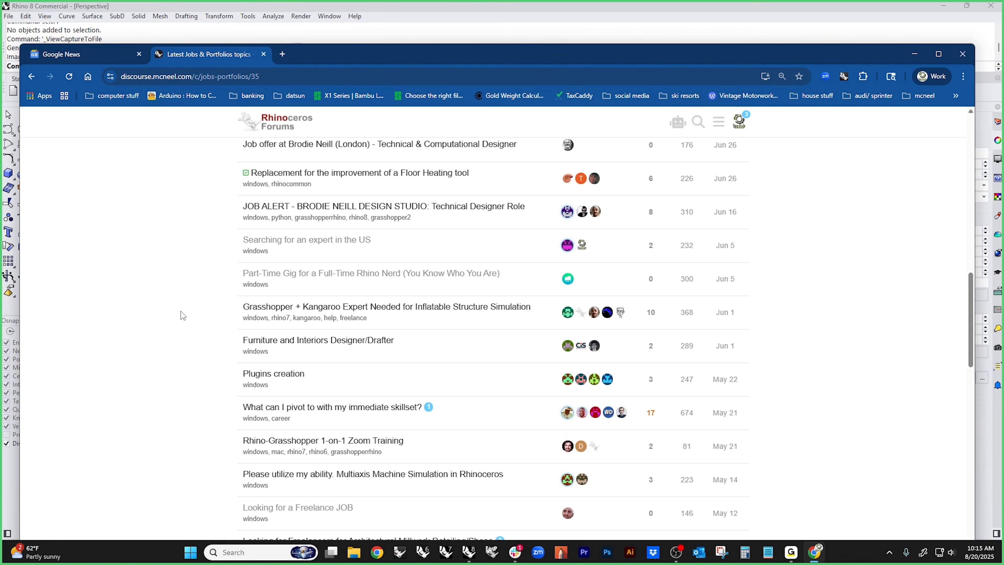
{"action": "scroll", "coordinate": [180, 311], "scroll_direction": "up", "scroll_amount": 15}
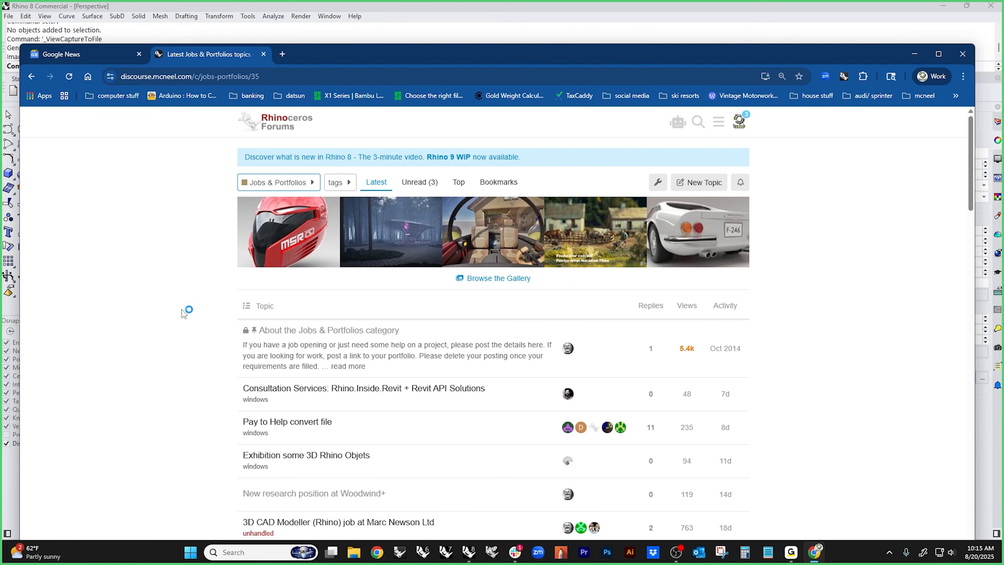
{"action": "right_click", "coordinate": [276, 81]}
{"action": "left_click", "coordinate": [304, 181]}
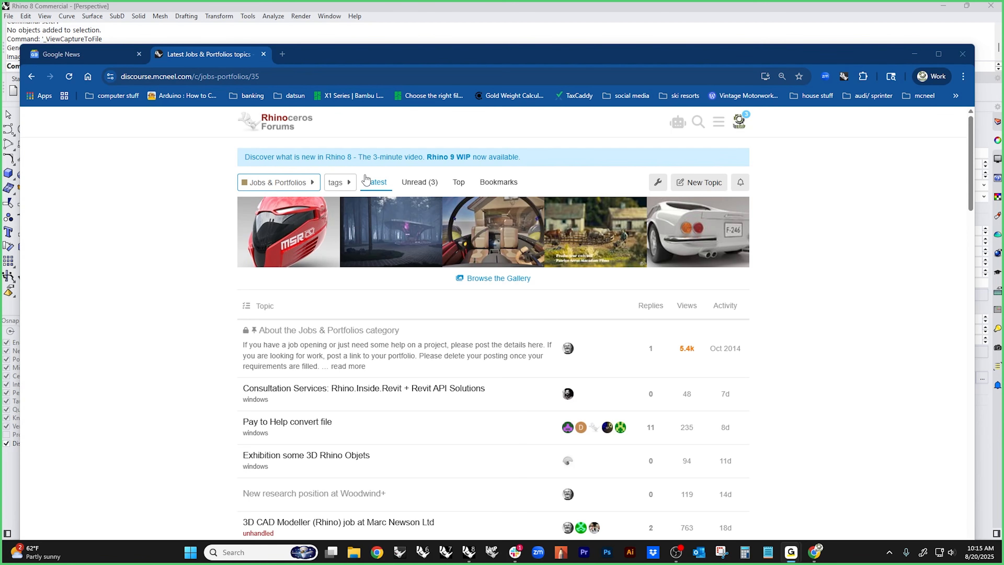
- Open the official Rhino 3D YouTube channel in a new tab and copy its web address
{"action": "left_click", "coordinate": [282, 54]}
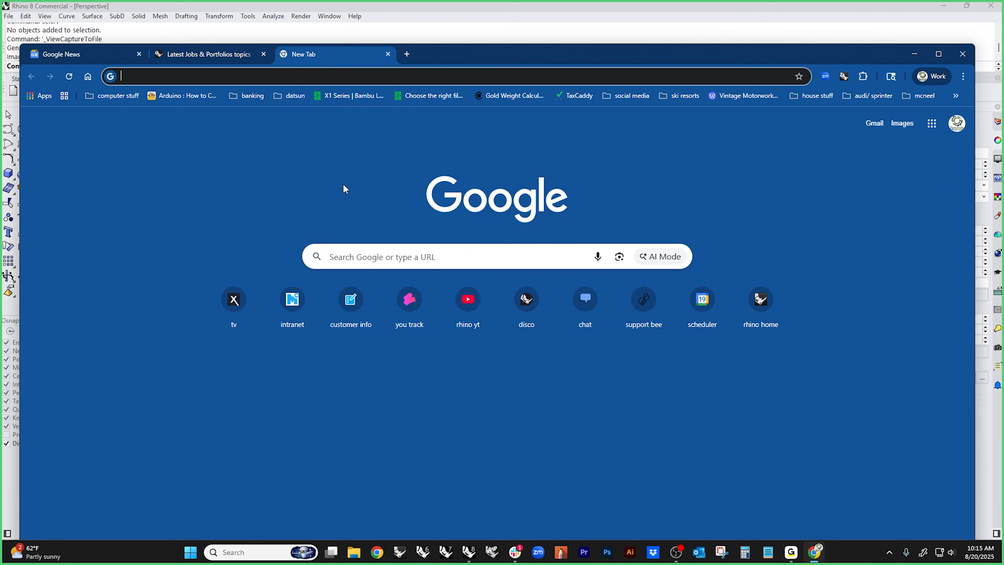
{"action": "left_click", "coordinate": [469, 301]}
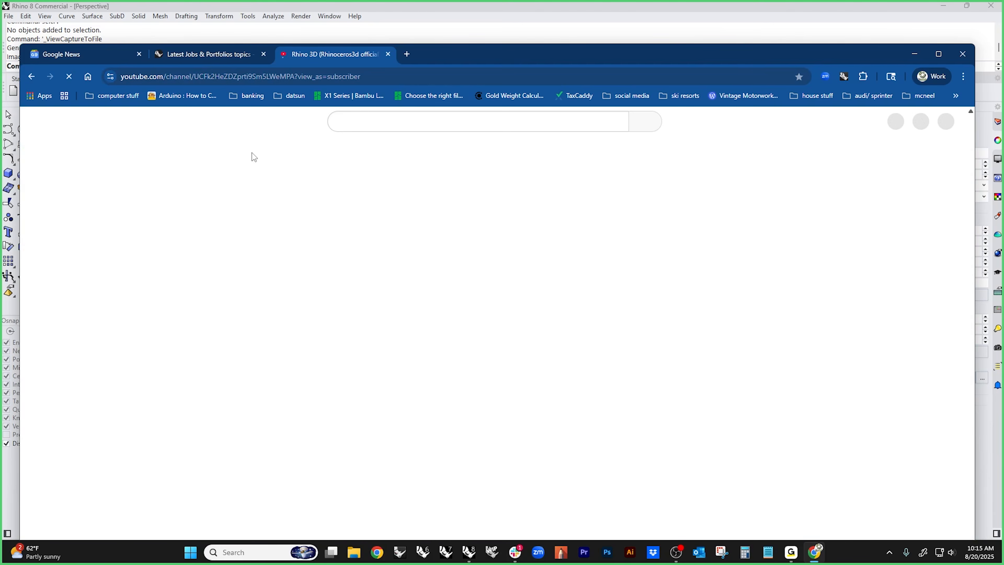
{"action": "left_click", "coordinate": [384, 76]}
{"action": "right_click", "coordinate": [384, 76]}
{"action": "left_click", "coordinate": [416, 170]}
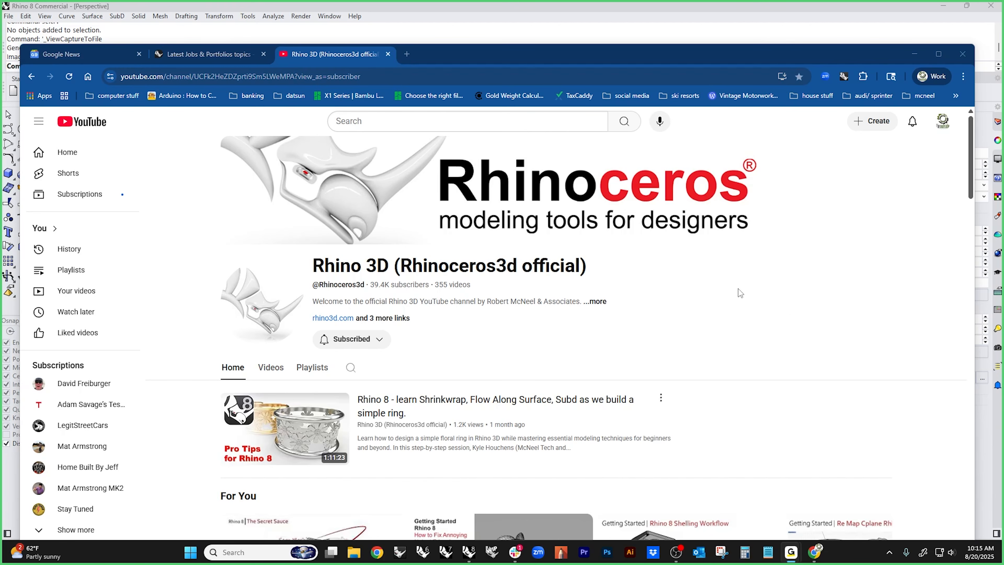
- Browse the channel's playlists and open the full "Getting started Rhino for Windows" playlist
{"action": "scroll", "coordinate": [424, 378], "scroll_direction": "down", "scroll_amount": 6}
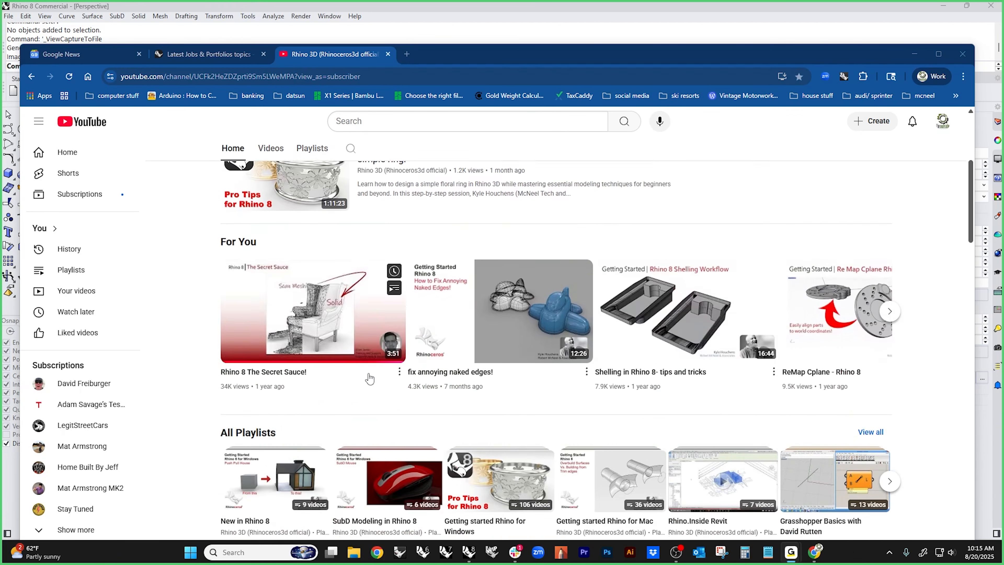
{"action": "scroll", "coordinate": [271, 288], "scroll_direction": "up", "scroll_amount": 3}
{"action": "scroll", "coordinate": [271, 289], "scroll_direction": "down", "scroll_amount": 3}
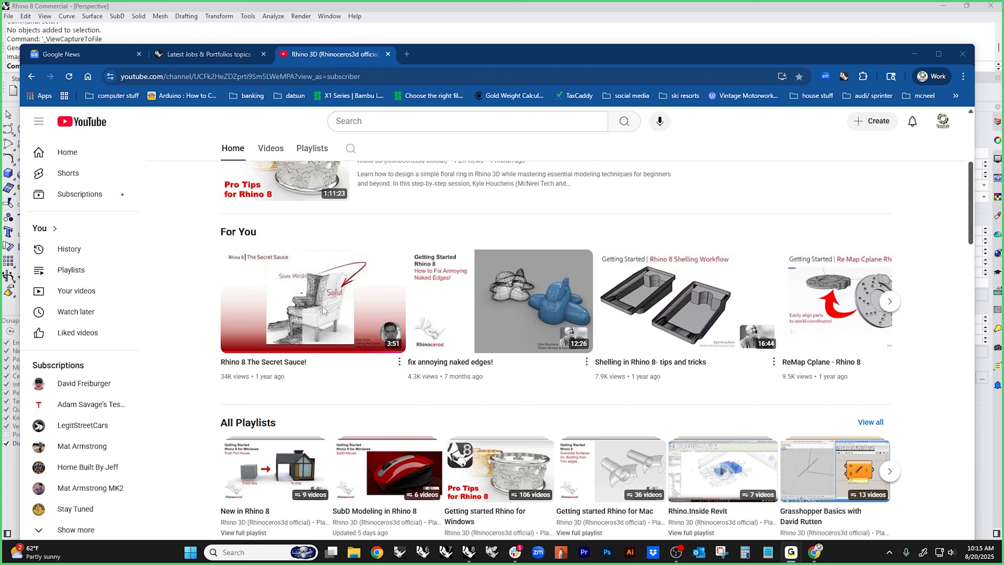
{"action": "scroll", "coordinate": [303, 472], "scroll_direction": "down", "scroll_amount": 3}
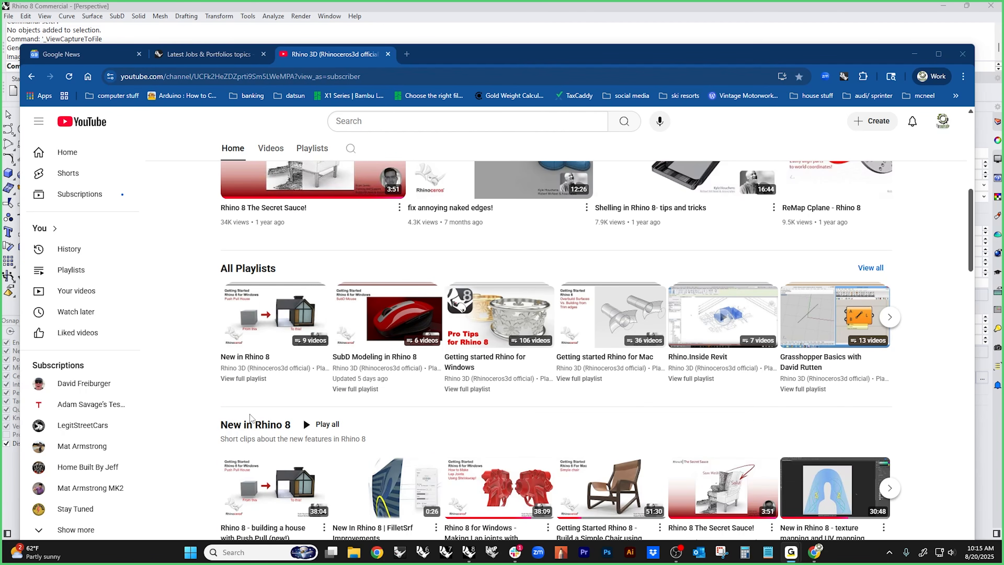
{"action": "scroll", "coordinate": [258, 362], "scroll_direction": "down", "scroll_amount": 2}
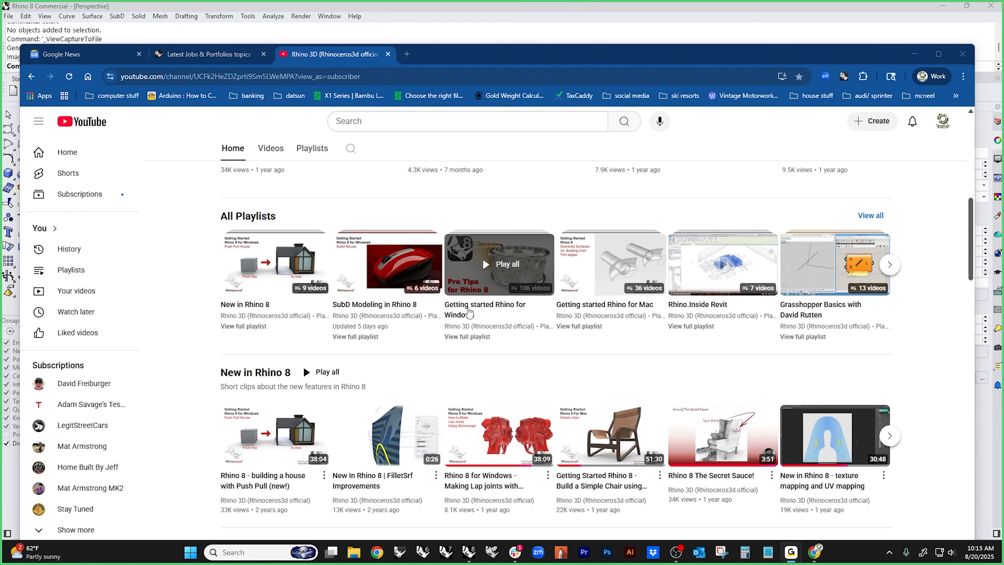
{"action": "left_click", "coordinate": [466, 337]}
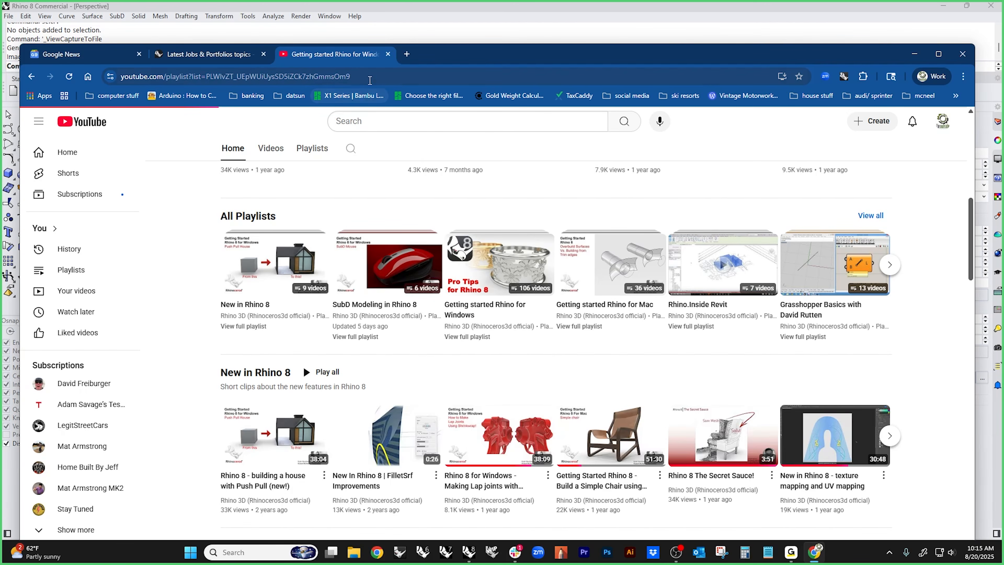
- Copy the playlist's web address and switch back to Rhino
{"action": "left_click", "coordinate": [348, 76]}
{"action": "right_click", "coordinate": [353, 76]}
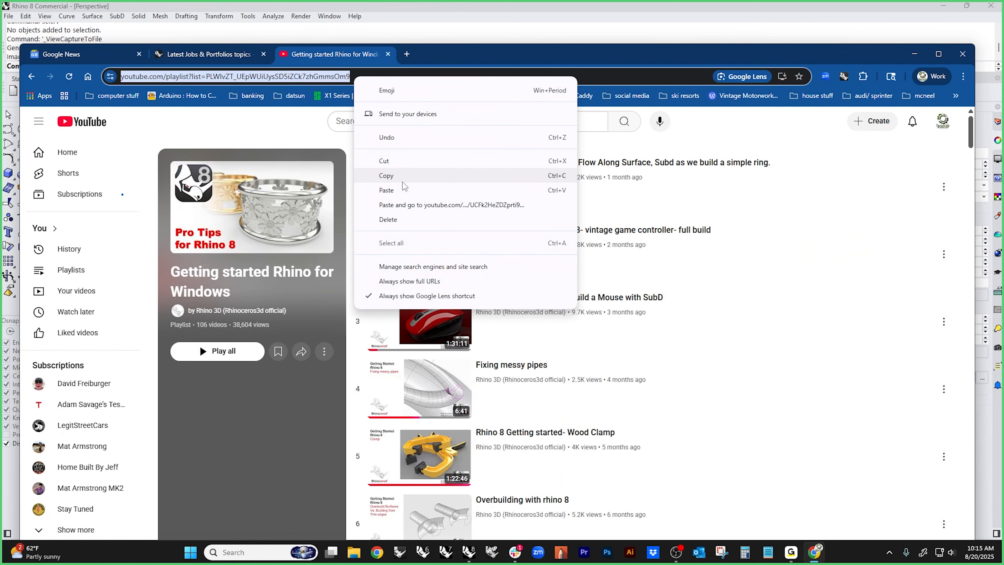
{"action": "left_click", "coordinate": [407, 176]}
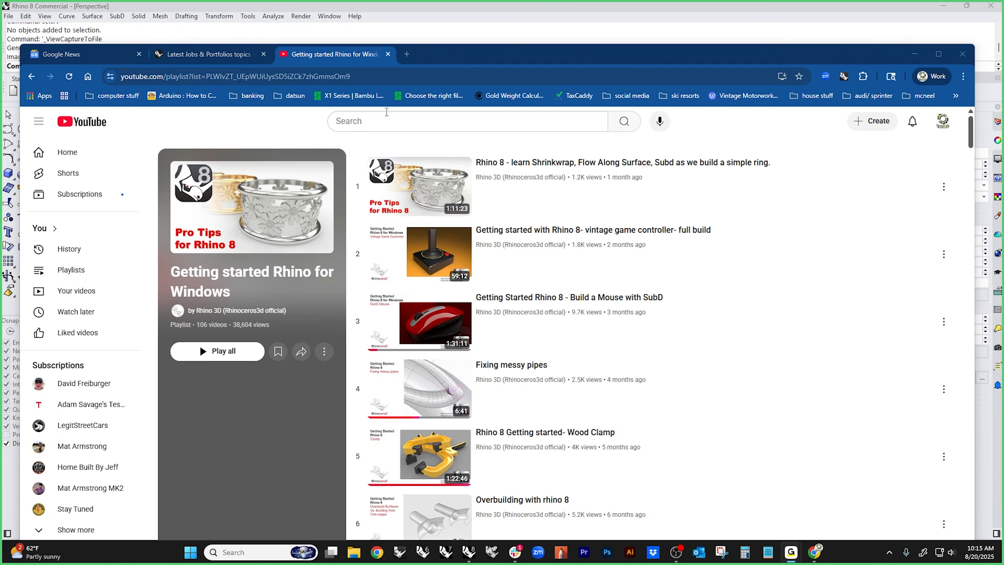
{"action": "left_click", "coordinate": [349, 2]}
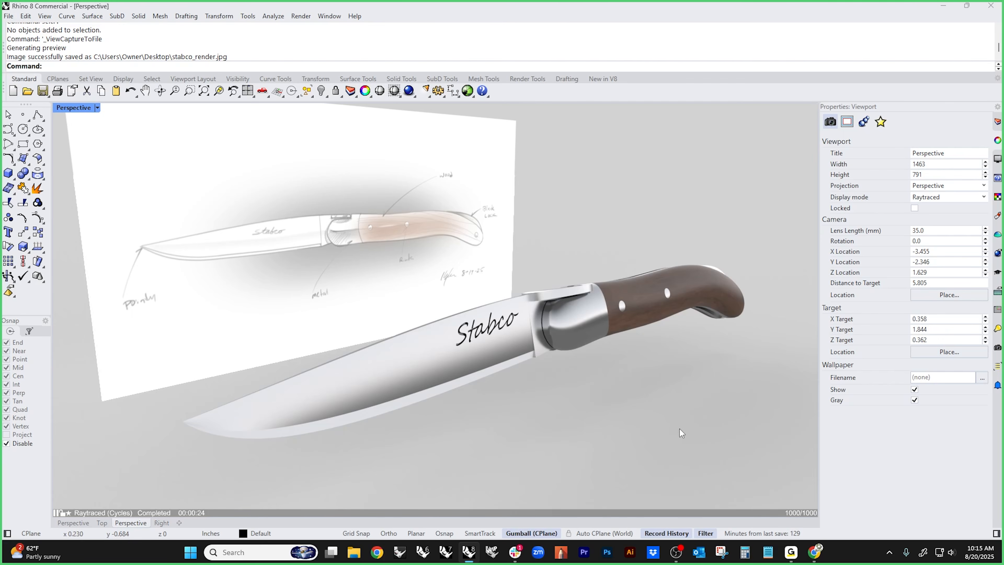